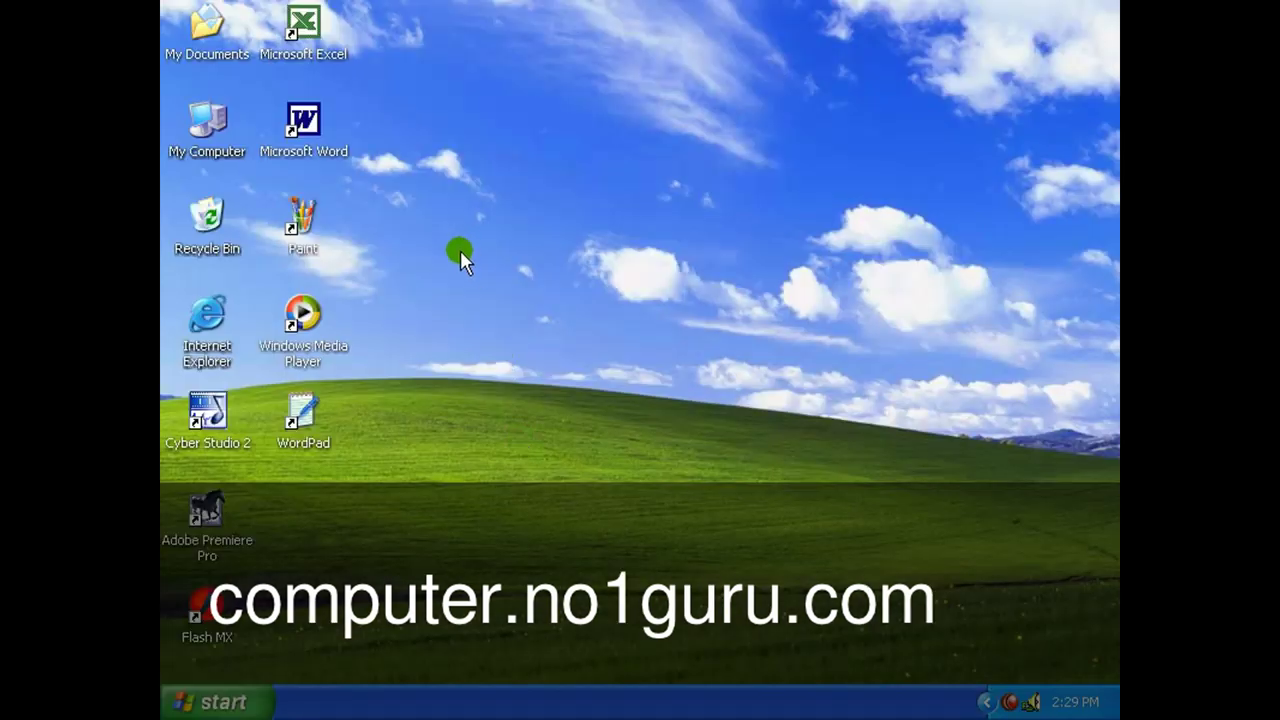
Select the Paint, WordPad, Windows Media Player and Microsoft Word desktop shortcuts in turn.
{"action": "left_click", "coordinate": [337, 232]}
{"action": "left_click", "coordinate": [550, 157]}
{"action": "left_click", "coordinate": [309, 405]}
{"action": "left_click", "coordinate": [303, 315]}
{"action": "left_click", "coordinate": [303, 218]}
{"action": "left_click", "coordinate": [308, 130]}
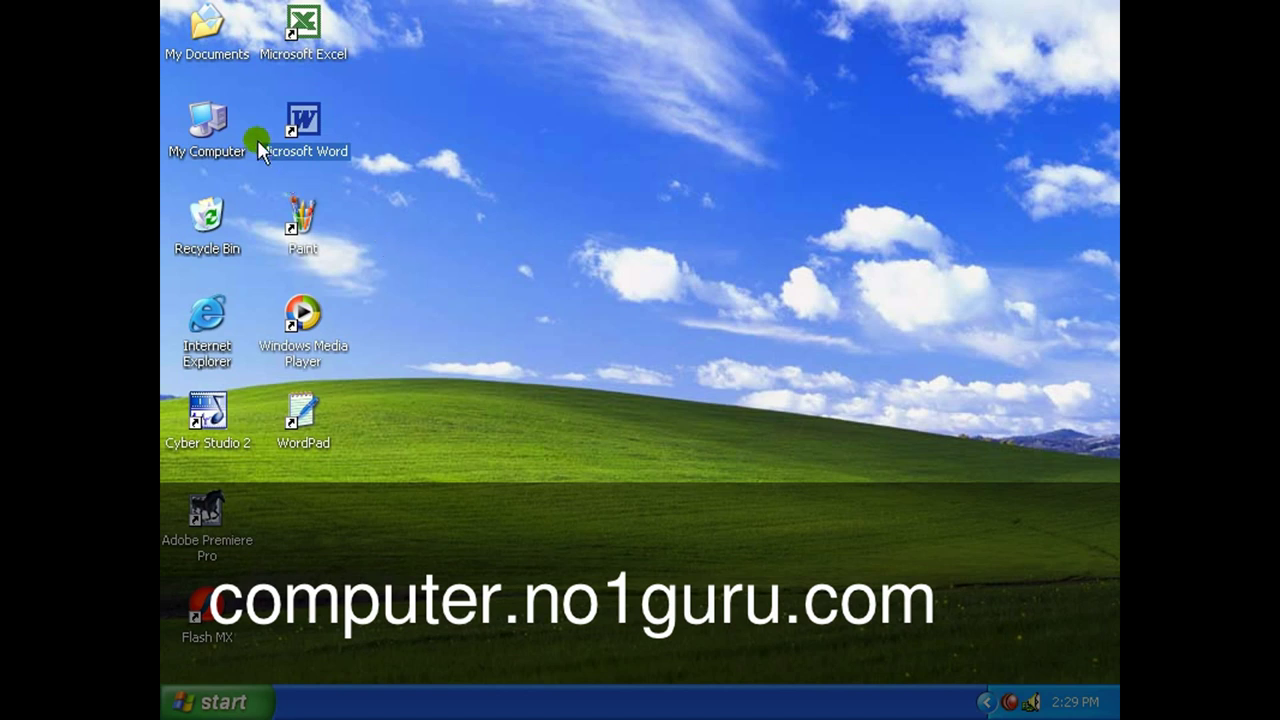
Select My Documents, My Computer, Cyber Studio 2, Internet Explorer and Recycle Bin shortcuts in turn.
{"action": "left_click", "coordinate": [215, 52]}
{"action": "left_click", "coordinate": [215, 127]}
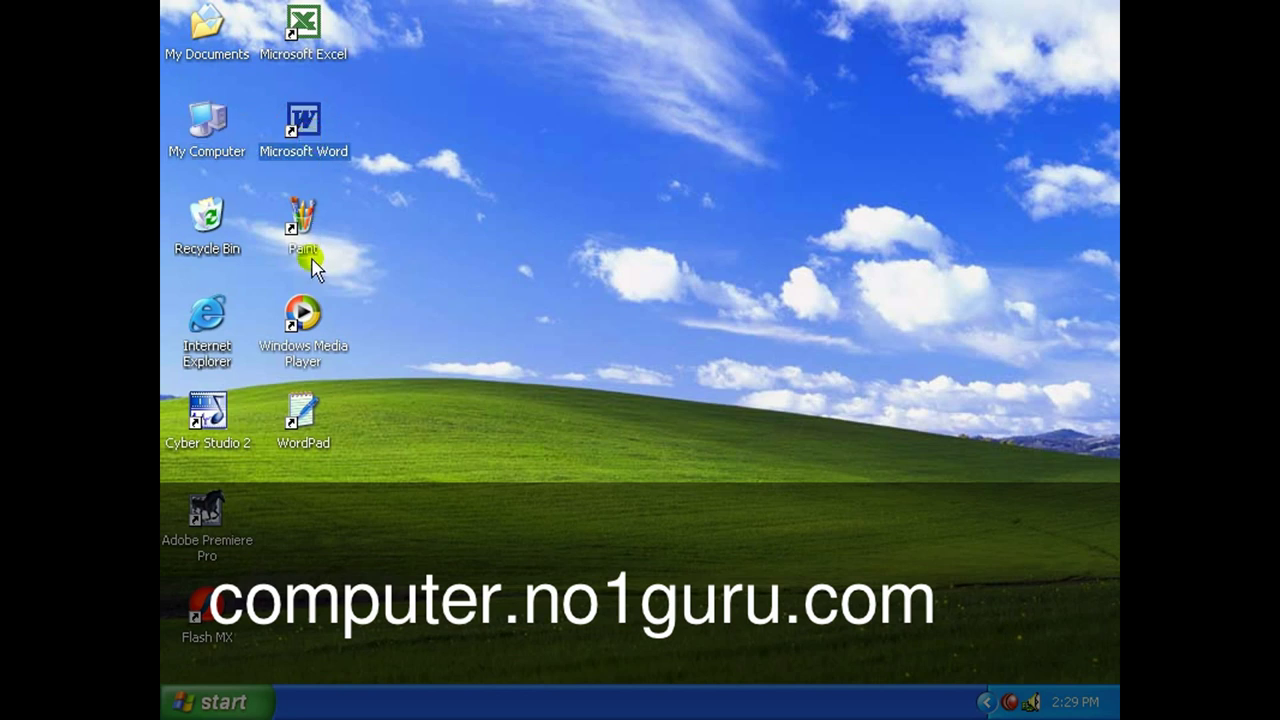
{"action": "left_click", "coordinate": [322, 362]}
{"action": "left_click", "coordinate": [310, 408]}
{"action": "left_click", "coordinate": [208, 410]}
{"action": "left_click", "coordinate": [207, 320]}
{"action": "left_click", "coordinate": [215, 238]}
{"action": "left_click", "coordinate": [220, 148]}
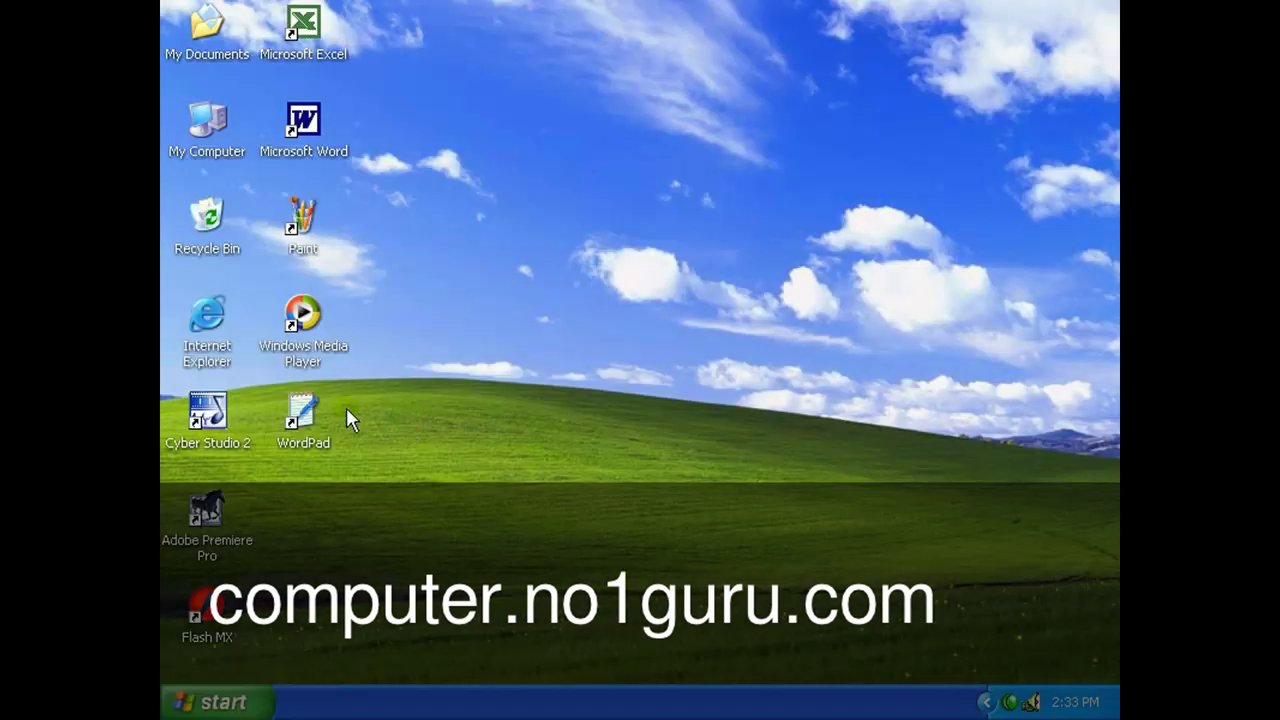
Select the WordPad, Media Player, Paint and Word shortcuts again.
{"action": "left_click", "coordinate": [313, 400]}
{"action": "left_click", "coordinate": [300, 325]}
{"action": "left_click", "coordinate": [300, 235]}
{"action": "left_click", "coordinate": [306, 145]}
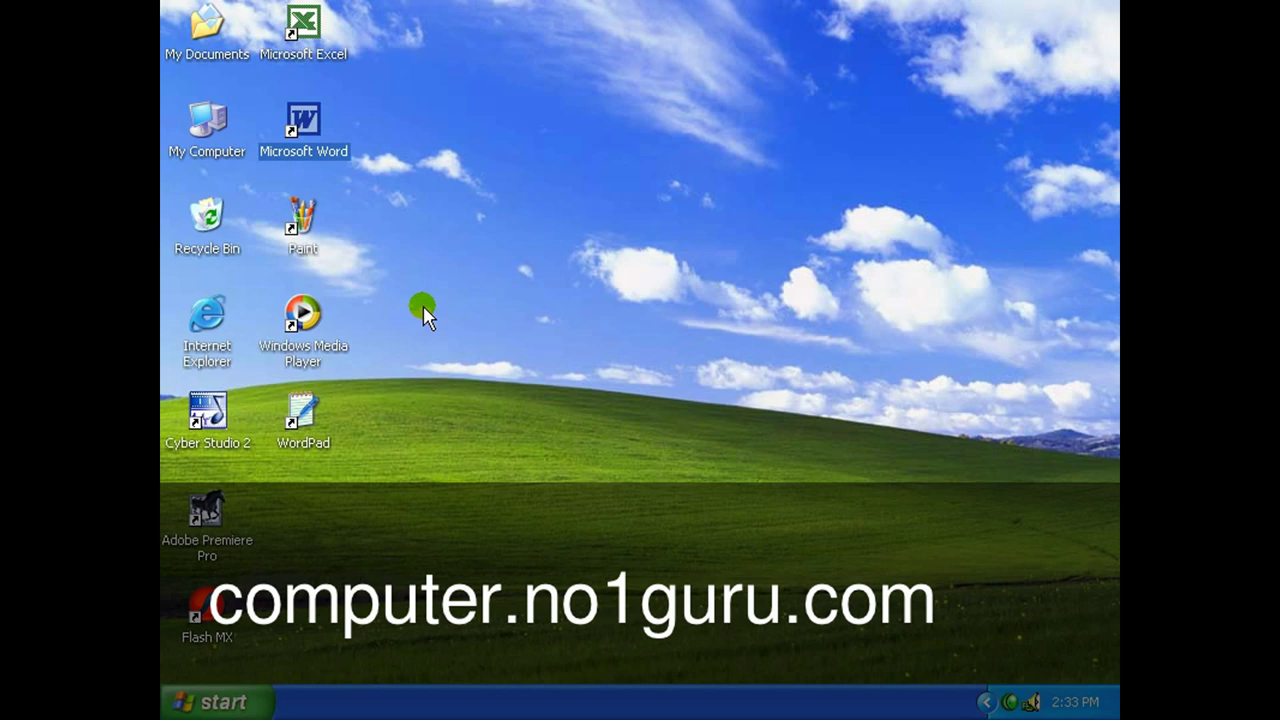
{"action": "left_click", "coordinate": [300, 315]}
{"action": "left_click", "coordinate": [298, 235]}
{"action": "left_click", "coordinate": [293, 148]}
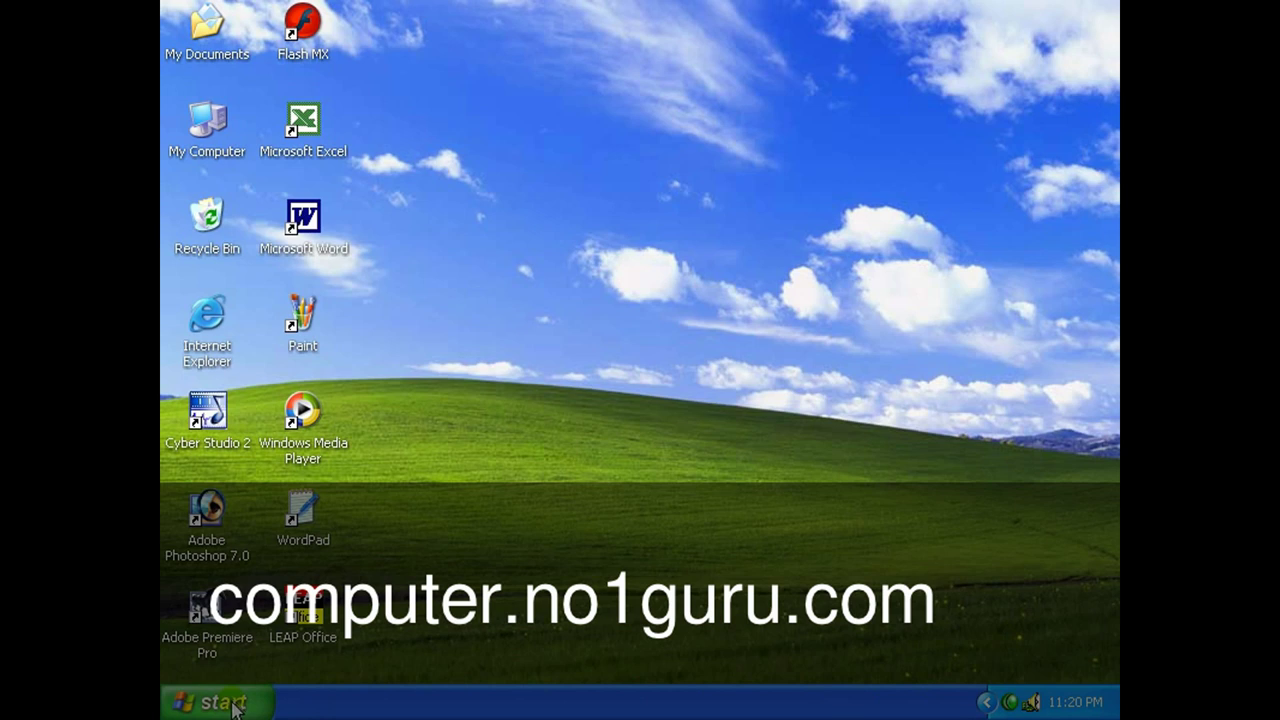
Browse the Start menu's All Programs list and the desktop context menu, closing both.
{"action": "left_click", "coordinate": [232, 704]}
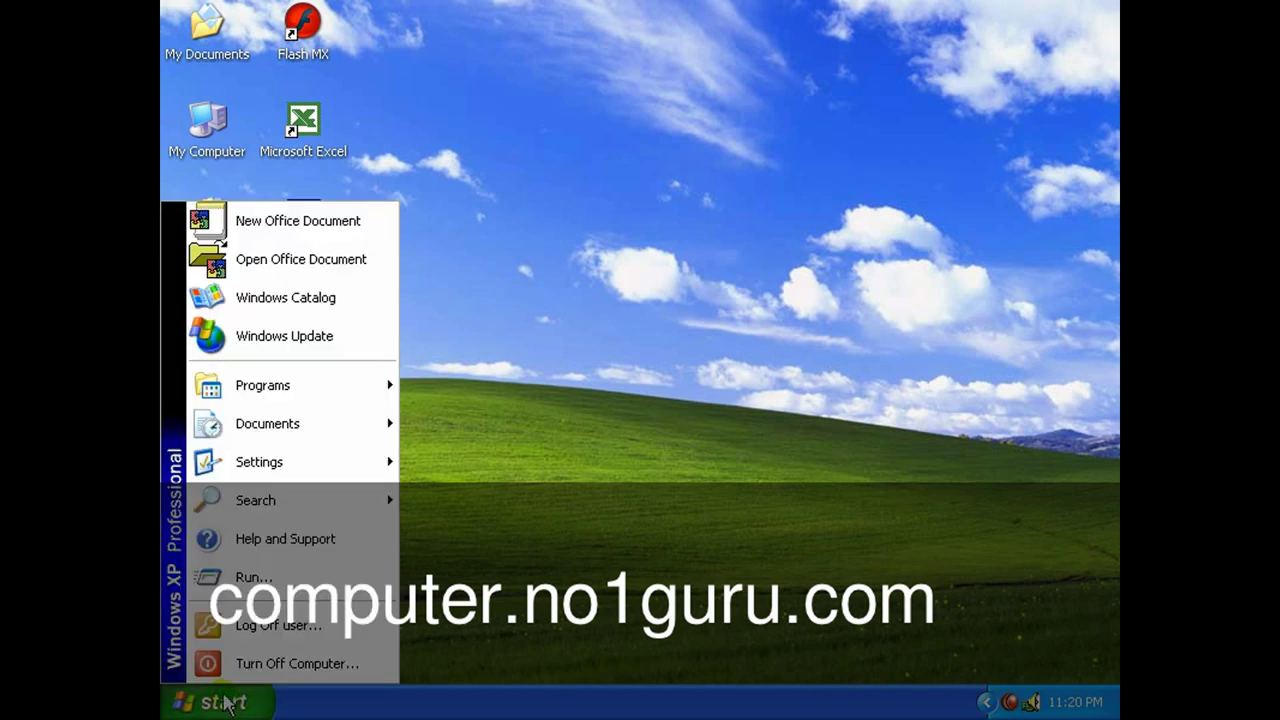
{"action": "mouse_move", "coordinate": [266, 389]}
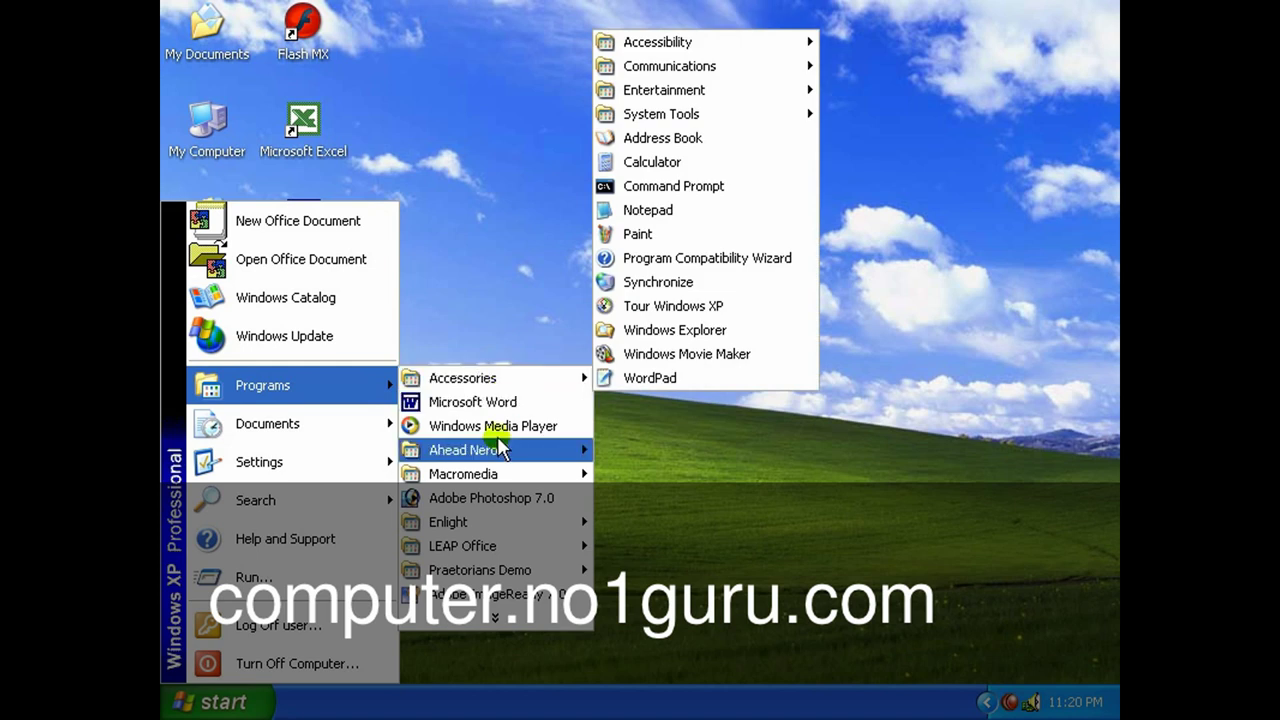
{"action": "left_click", "coordinate": [488, 622]}
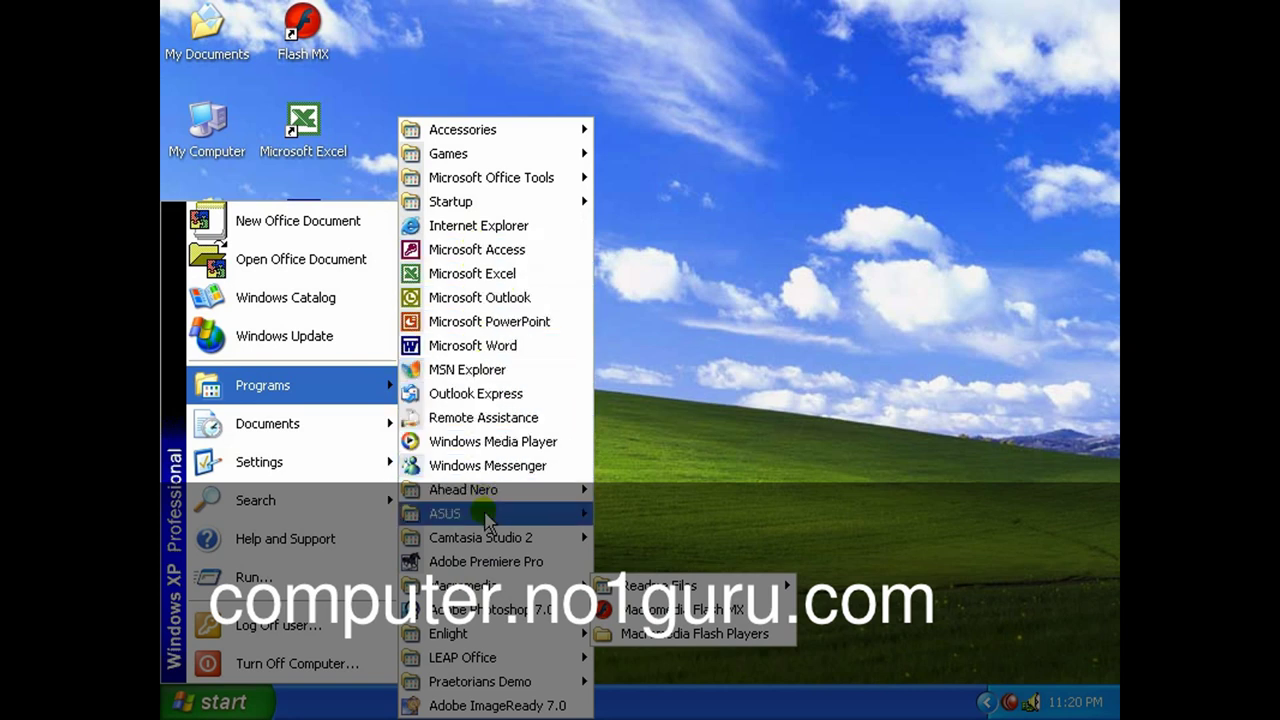
{"action": "mouse_move", "coordinate": [487, 520]}
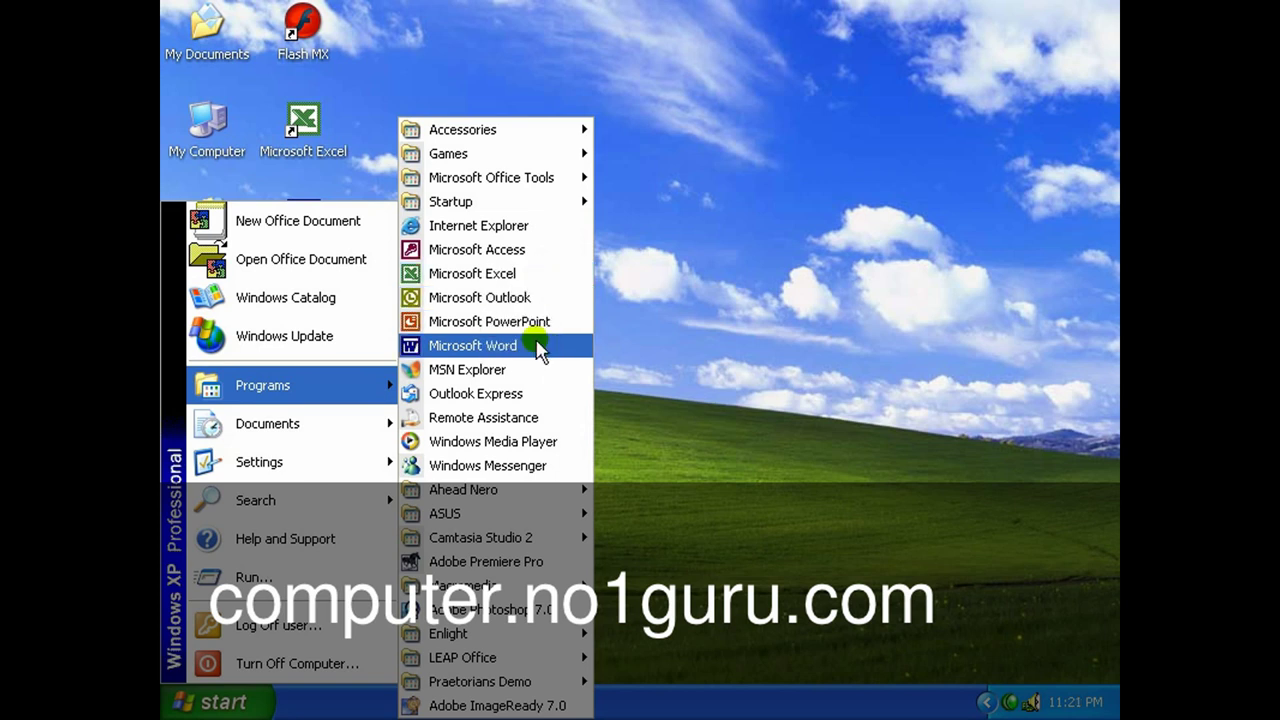
{"action": "left_click", "coordinate": [660, 342]}
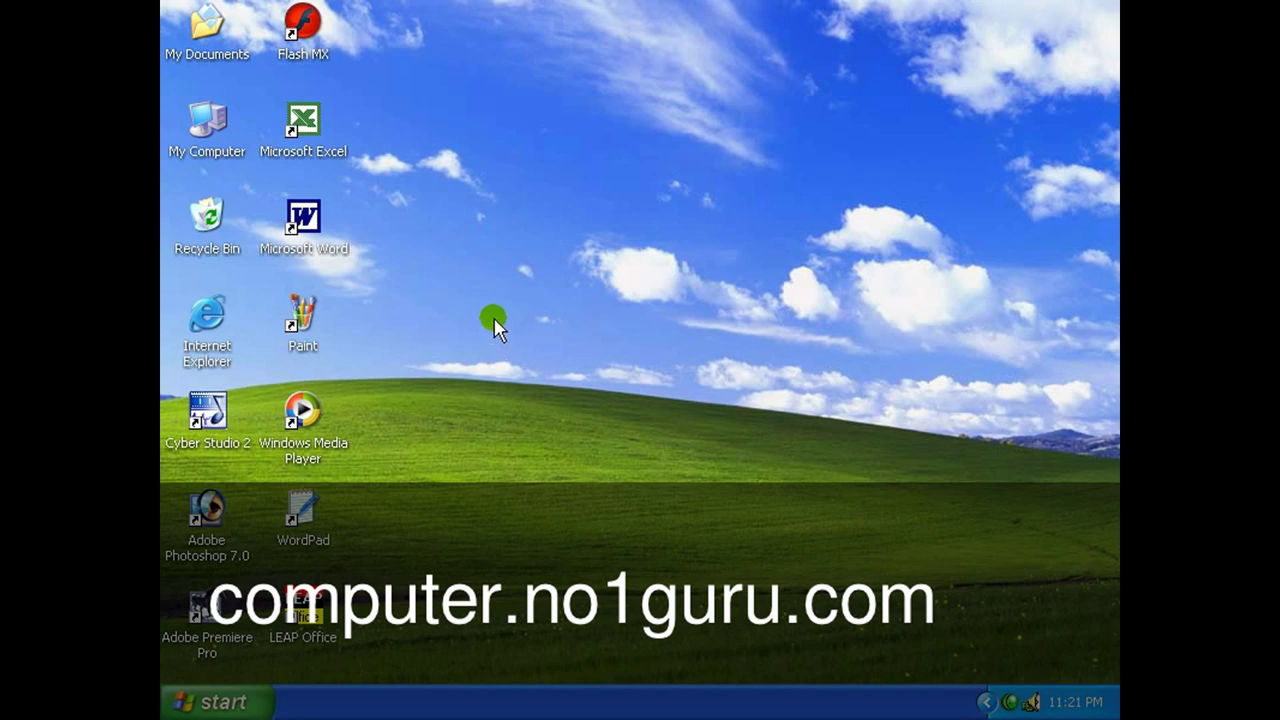
{"action": "right_click", "coordinate": [494, 321]}
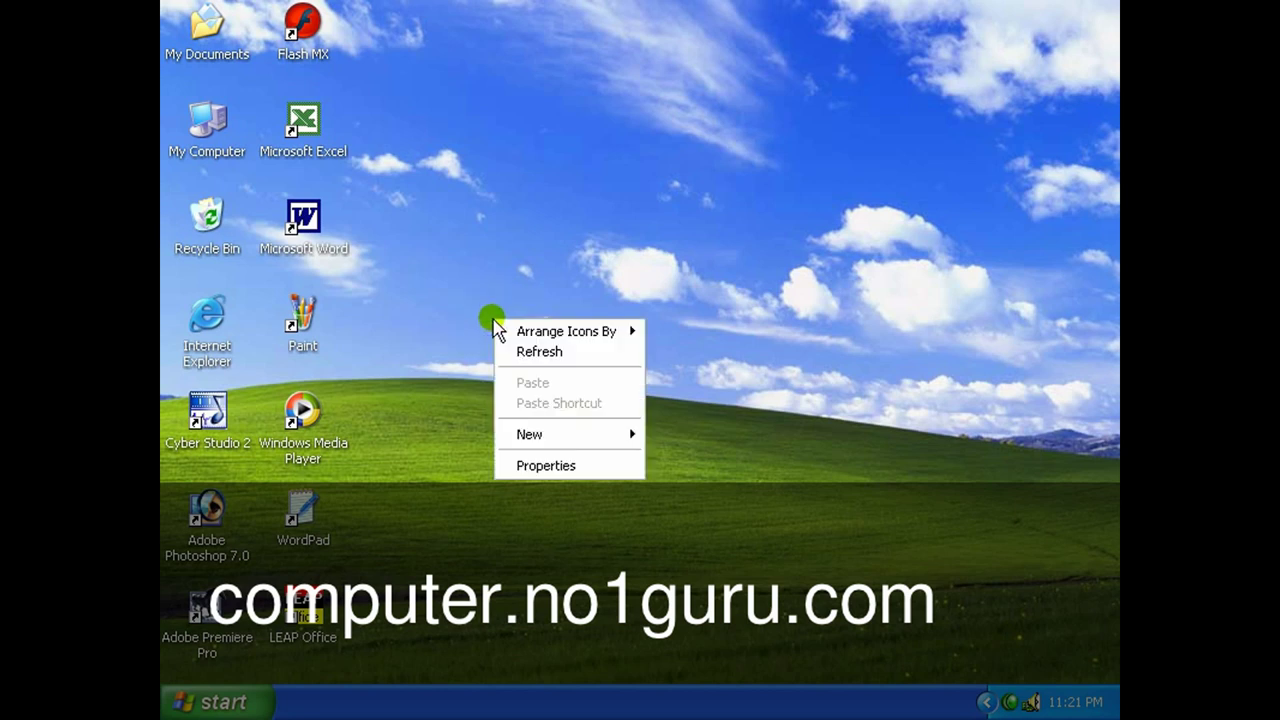
{"action": "left_click", "coordinate": [592, 280]}
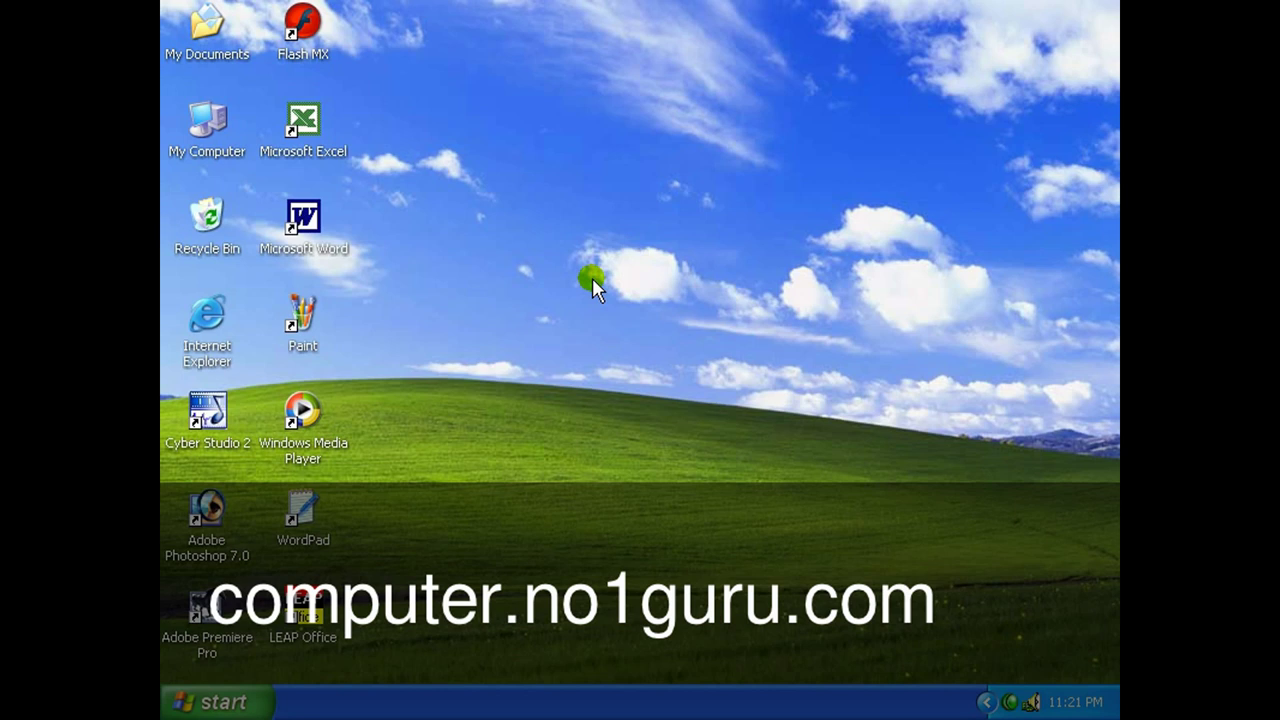
Launch Microsoft Word from the Start menu's programs list.
{"action": "left_click", "coordinate": [240, 700]}
{"action": "mouse_move", "coordinate": [304, 388]}
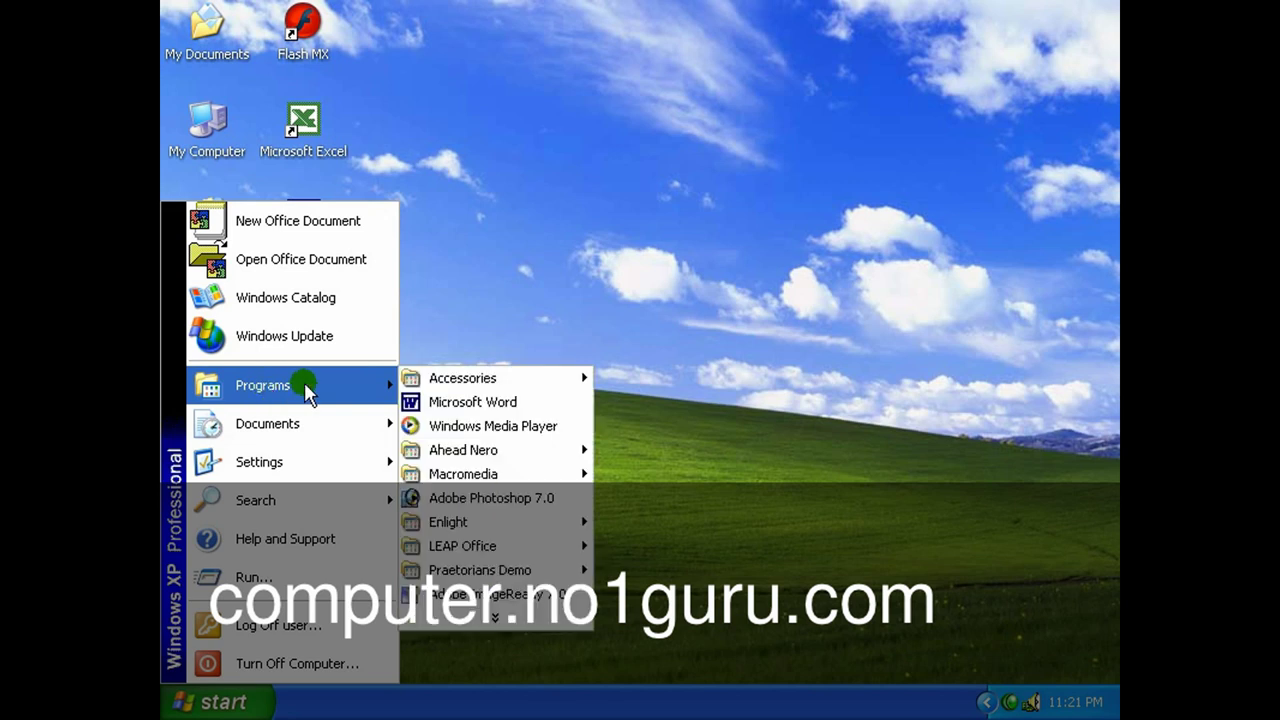
{"action": "mouse_move", "coordinate": [478, 572]}
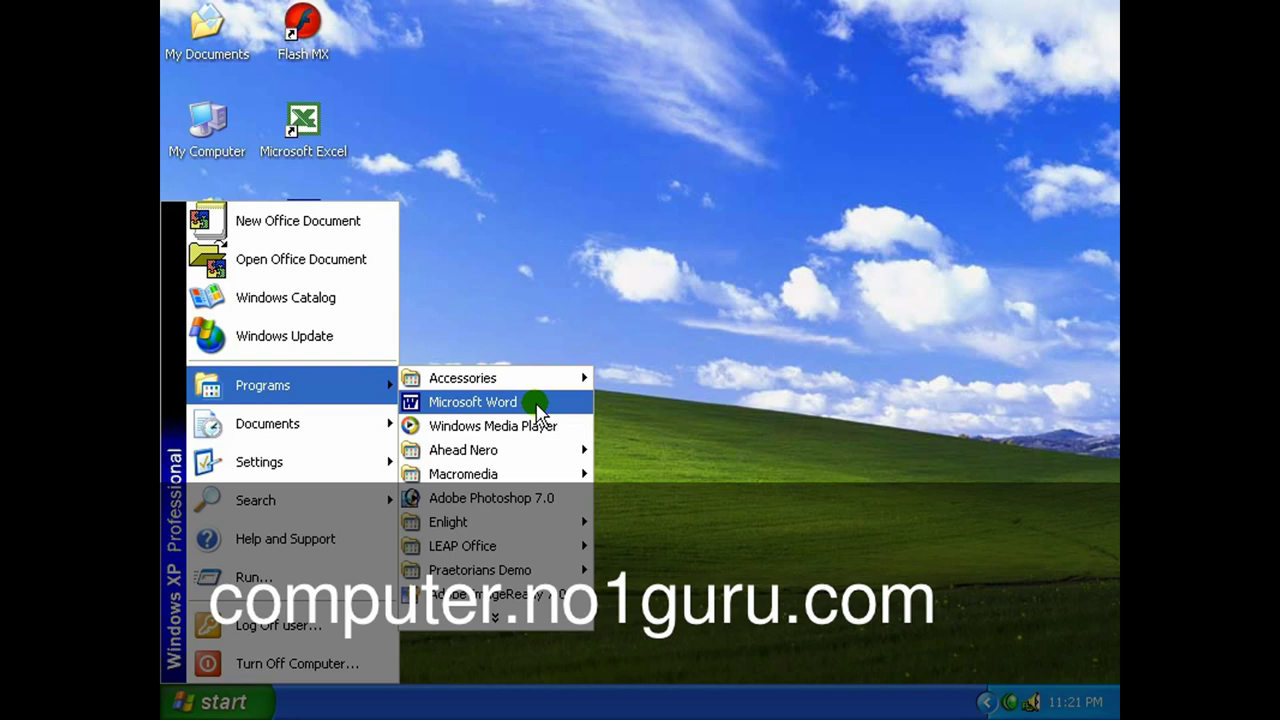
{"action": "left_click", "coordinate": [537, 404]}
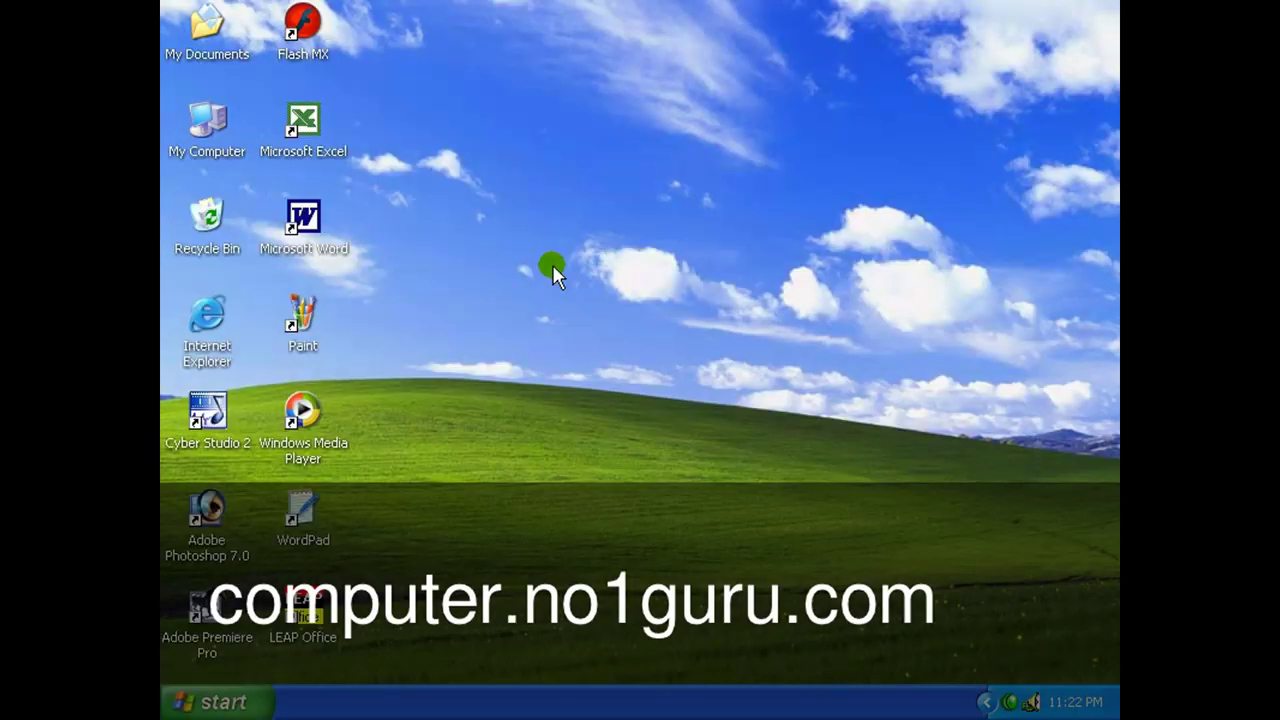
Launch Microsoft Word again, from the Start menu and from its desktop shortcut.
{"action": "left_click", "coordinate": [236, 706]}
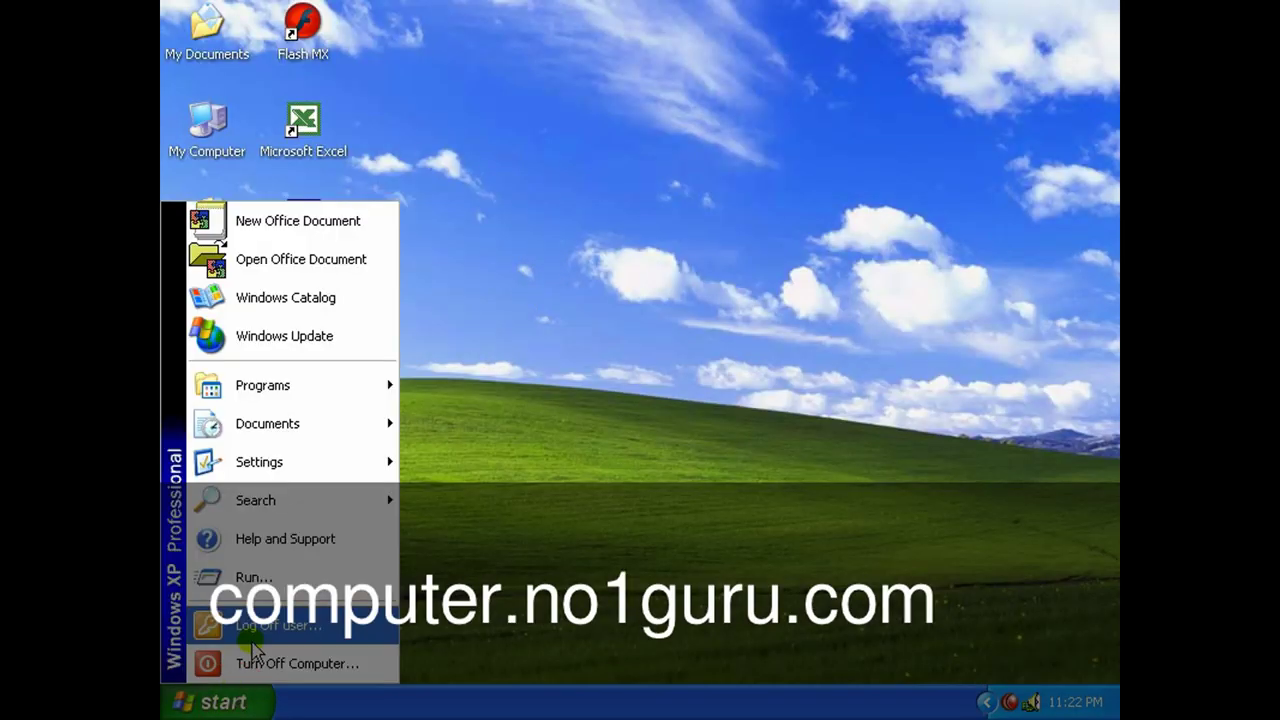
{"action": "mouse_move", "coordinate": [240, 386]}
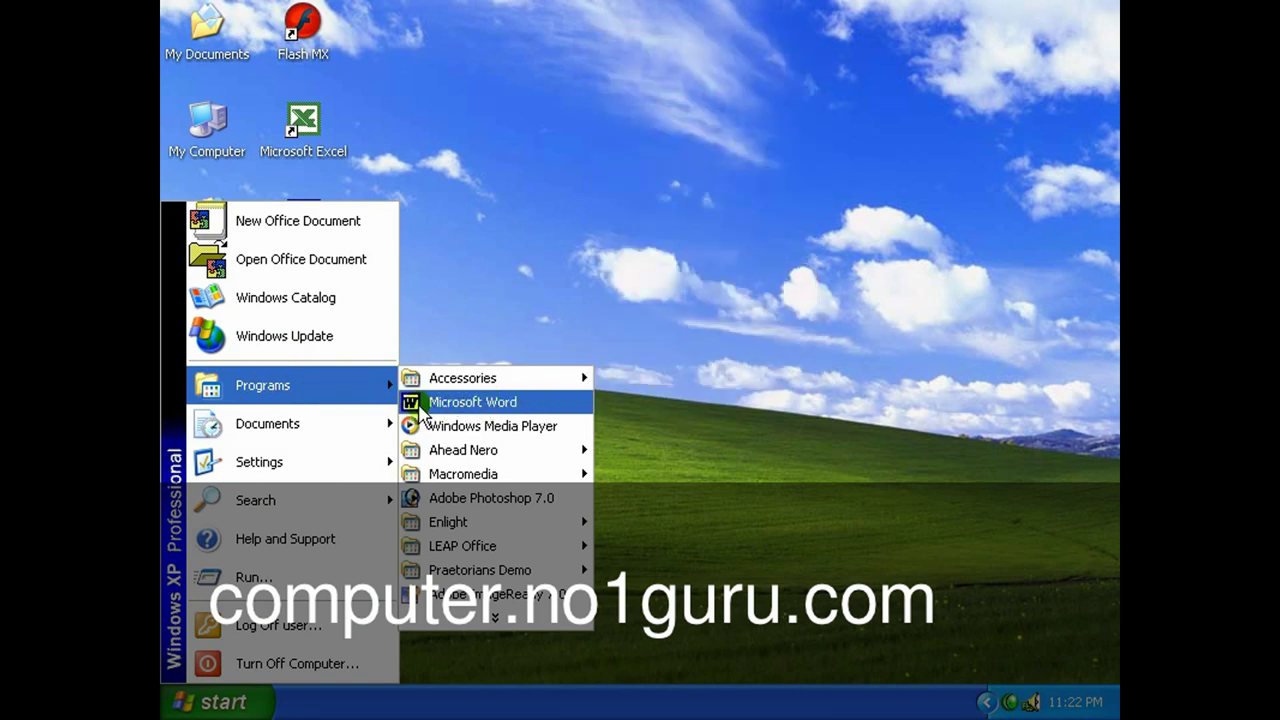
{"action": "left_click", "coordinate": [421, 402]}
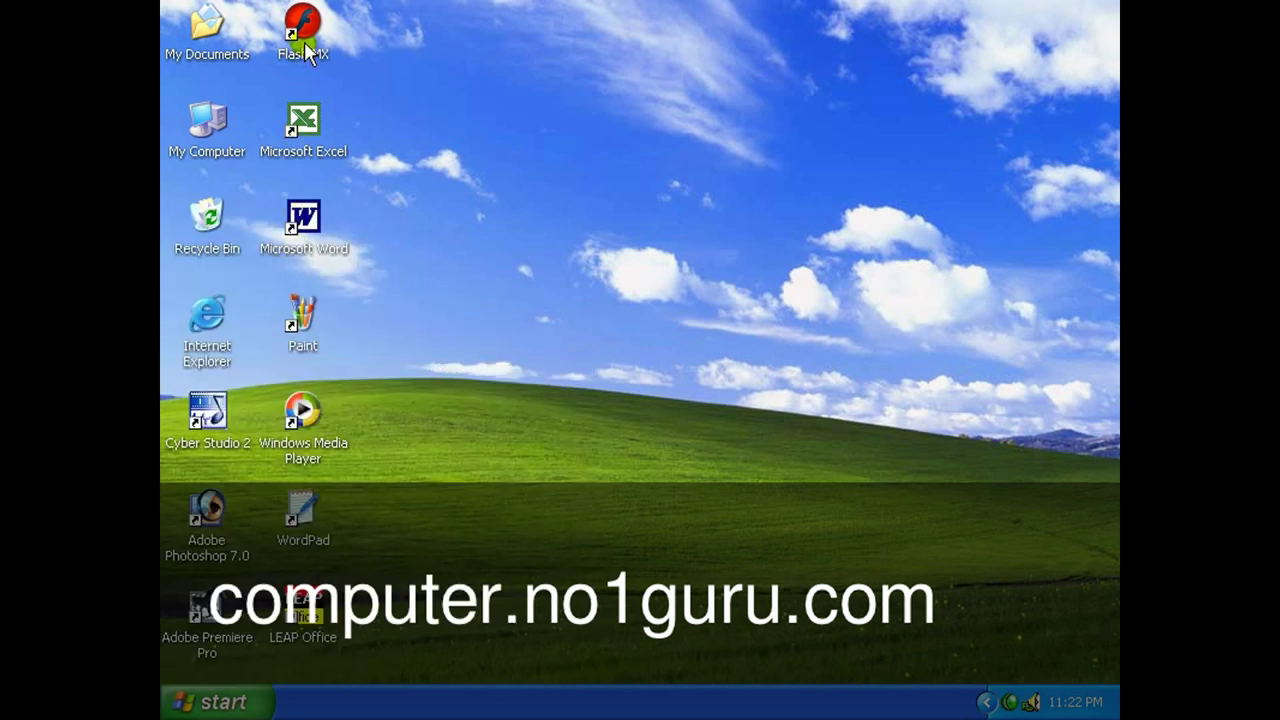
{"action": "left_click", "coordinate": [298, 236]}
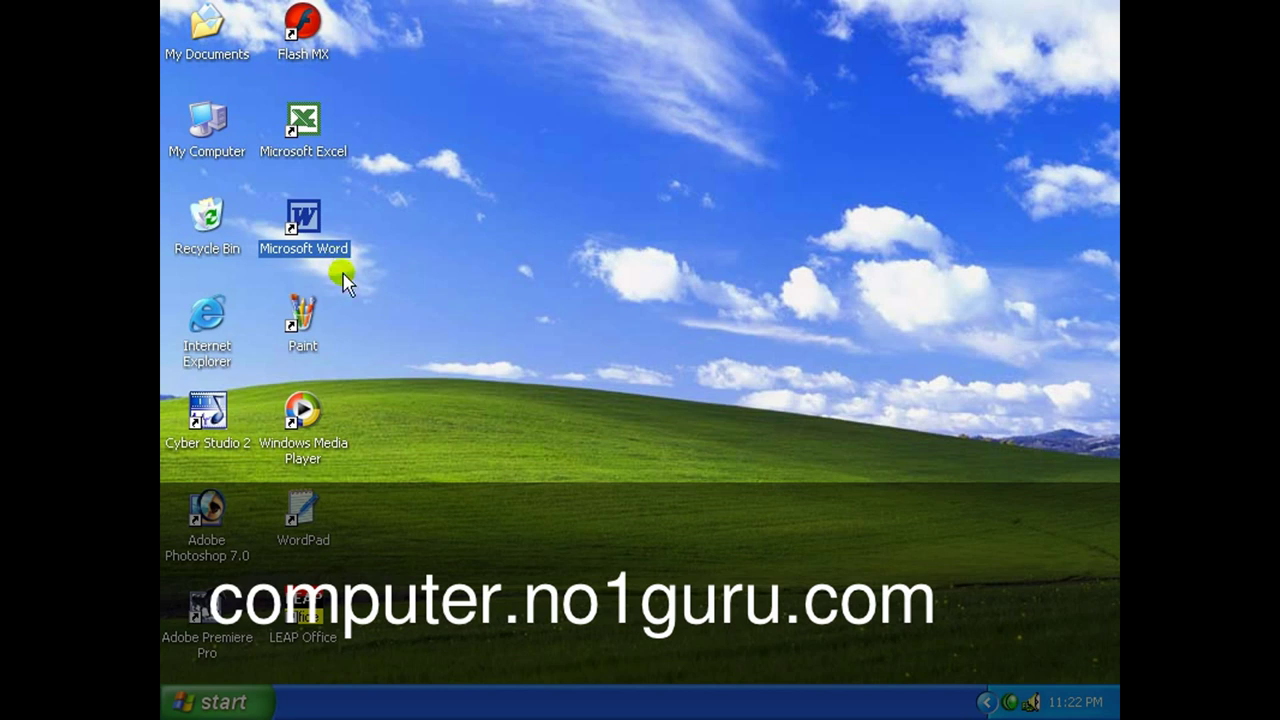
{"action": "left_click", "coordinate": [462, 296]}
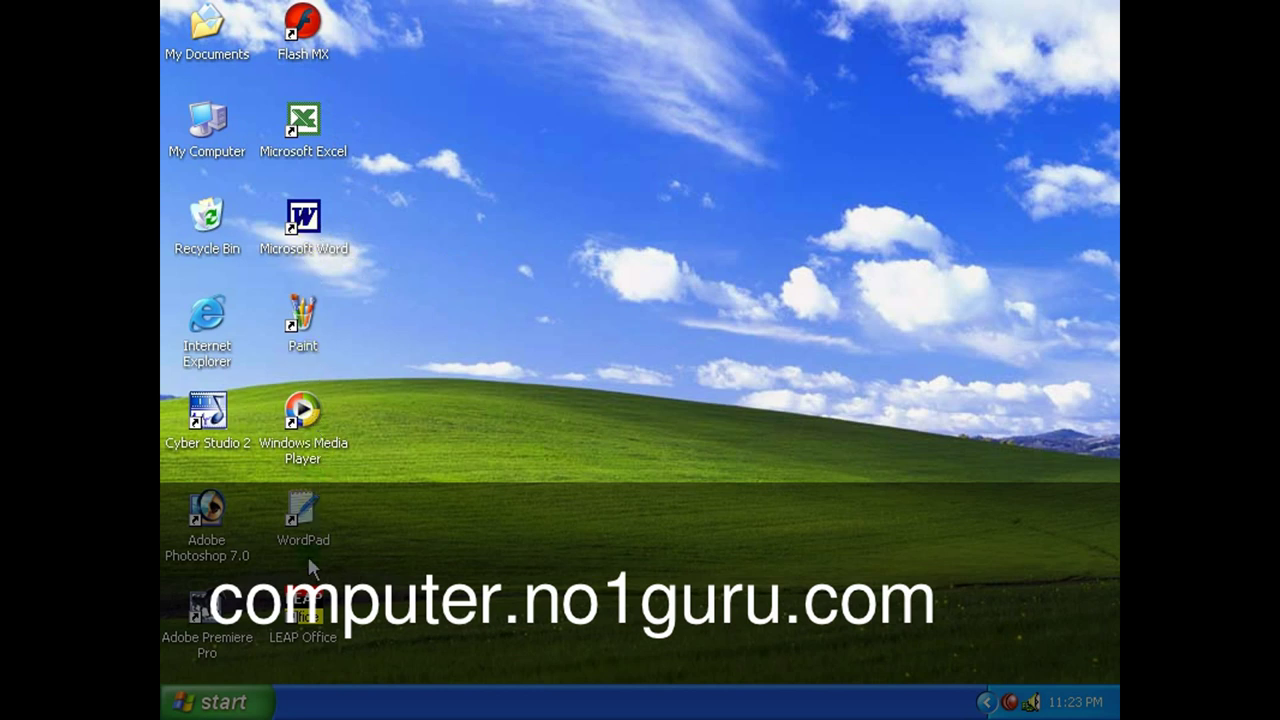
{"action": "left_click", "coordinate": [308, 222]}
{"action": "double_click", "coordinate": [308, 222]}
Select the Microsoft Word and Paint shortcuts on the desktop.
{"action": "left_click", "coordinate": [308, 224]}
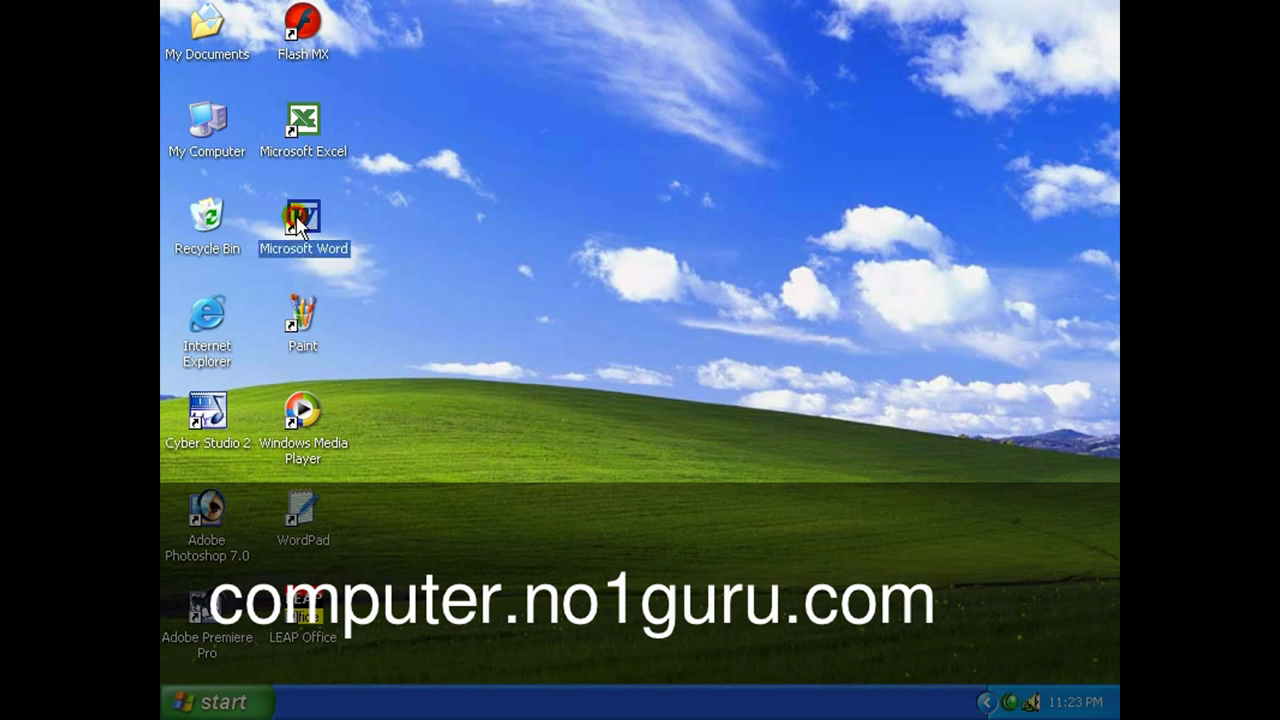
{"action": "left_click", "coordinate": [407, 279]}
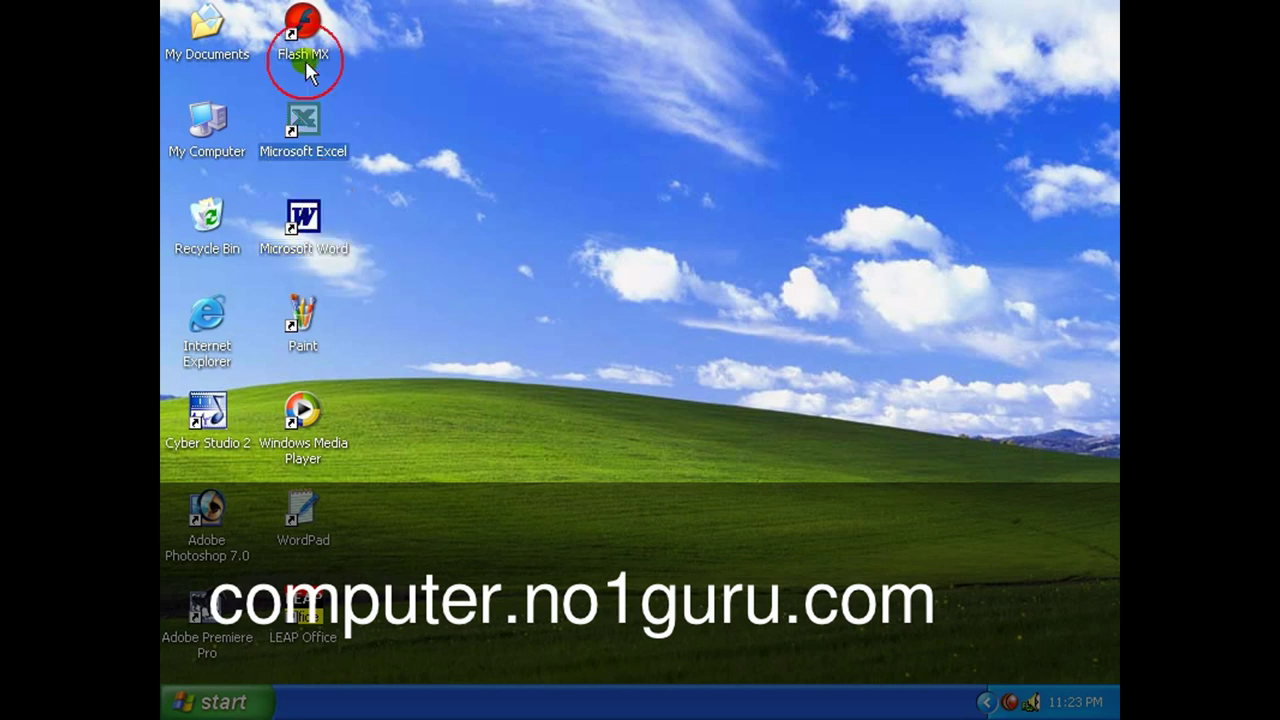
{"action": "left_click", "coordinate": [303, 318]}
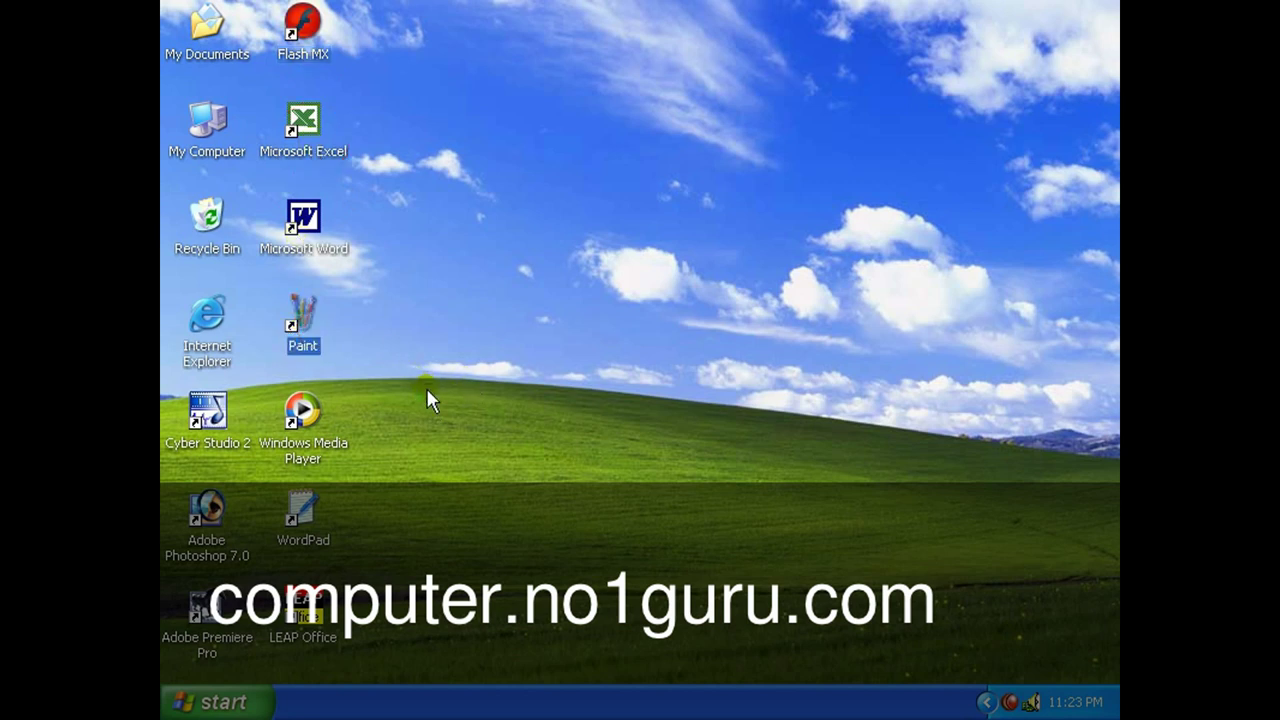
{"action": "left_click", "coordinate": [306, 226]}
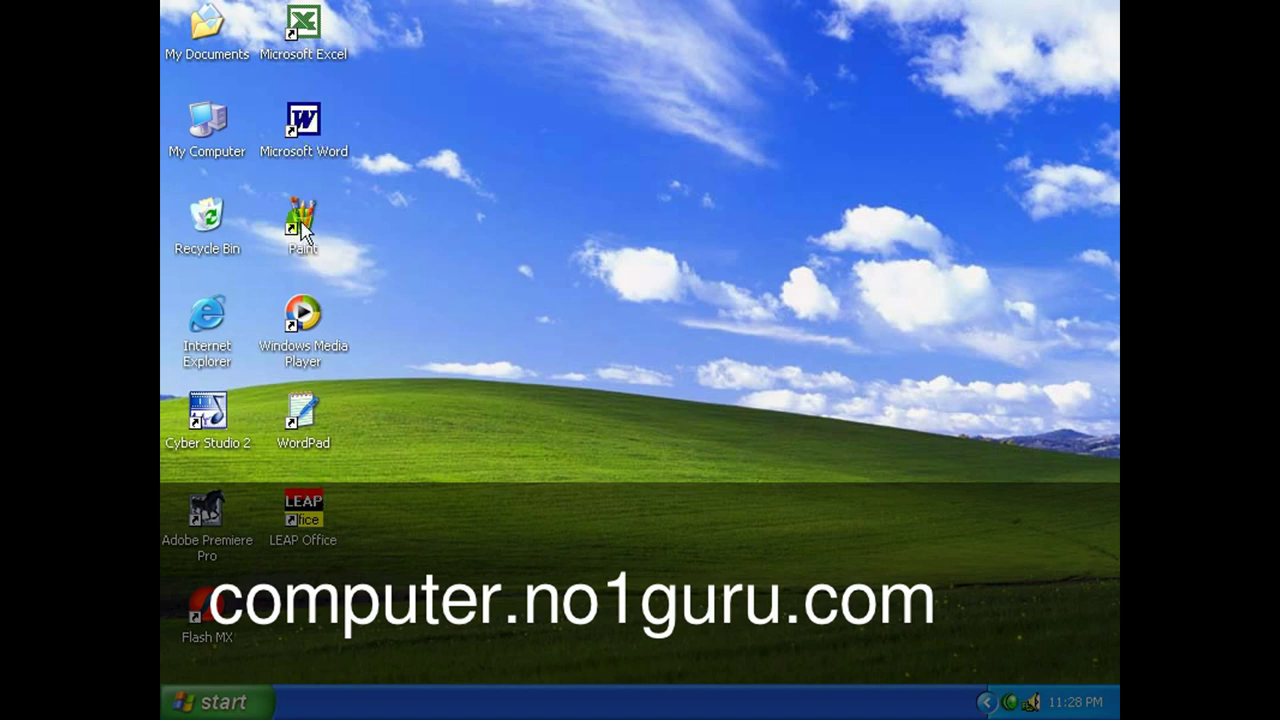
Open and dismiss the Start menu, then refresh the desktop.
{"action": "left_click", "coordinate": [228, 702]}
{"action": "mouse_move", "coordinate": [270, 386]}
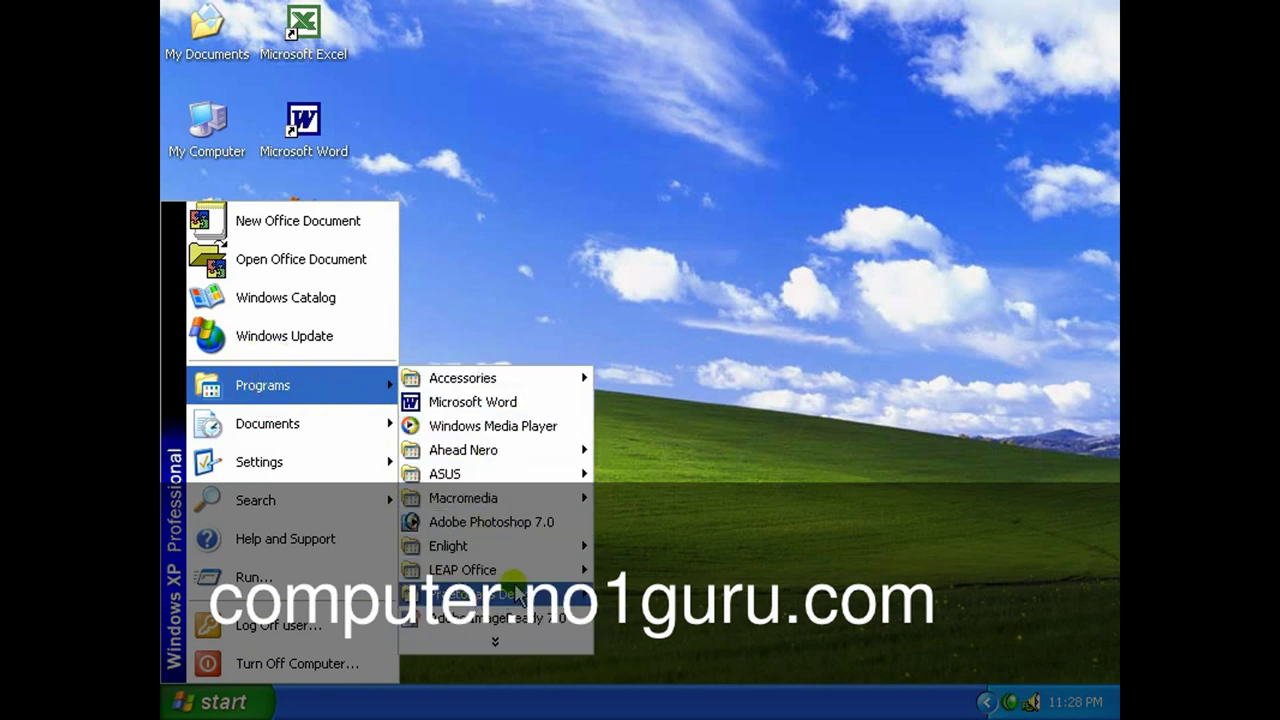
{"action": "left_click", "coordinate": [682, 546]}
{"action": "right_click", "coordinate": [486, 426]}
{"action": "left_click", "coordinate": [510, 458]}
Select the Media Player, Paint and Word shortcuts, then clear the selection.
{"action": "left_click", "coordinate": [311, 320]}
{"action": "left_click", "coordinate": [313, 217]}
{"action": "left_click", "coordinate": [305, 135]}
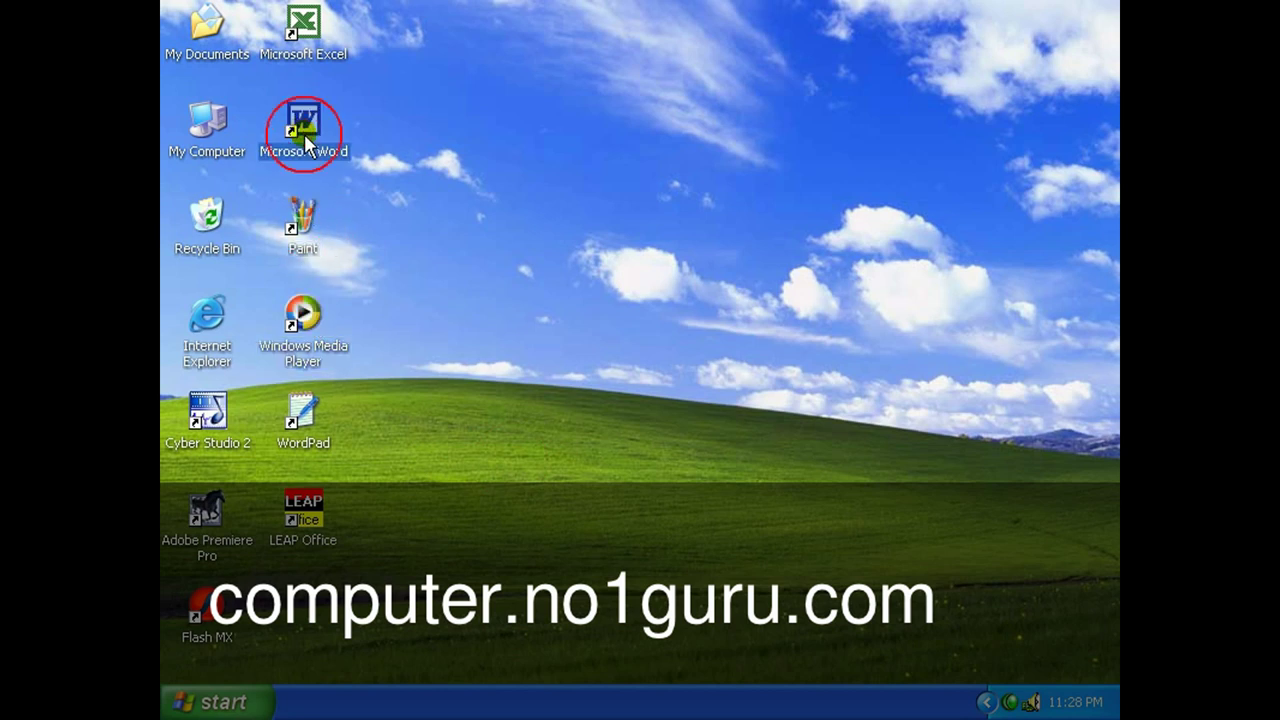
{"action": "left_click", "coordinate": [543, 371]}
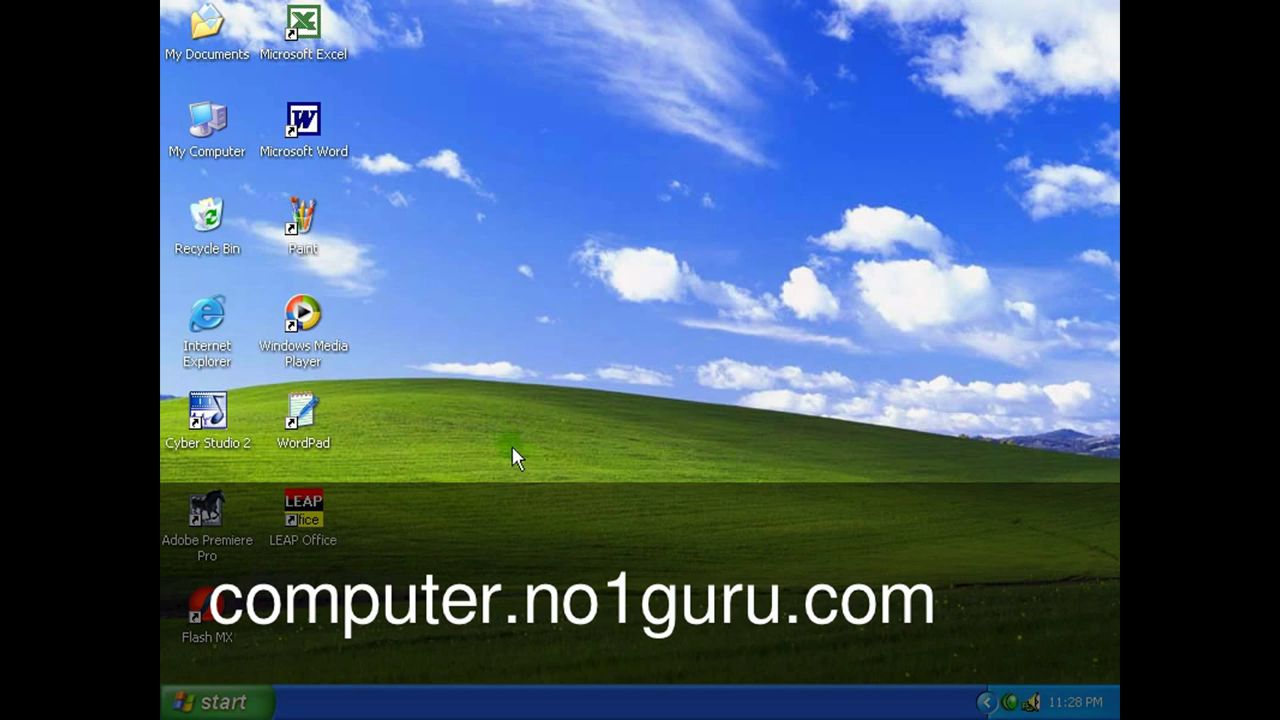
Send Adobe Photoshop 7.0 from All Programs to the desktop as a shortcut.
{"action": "left_click", "coordinate": [232, 703]}
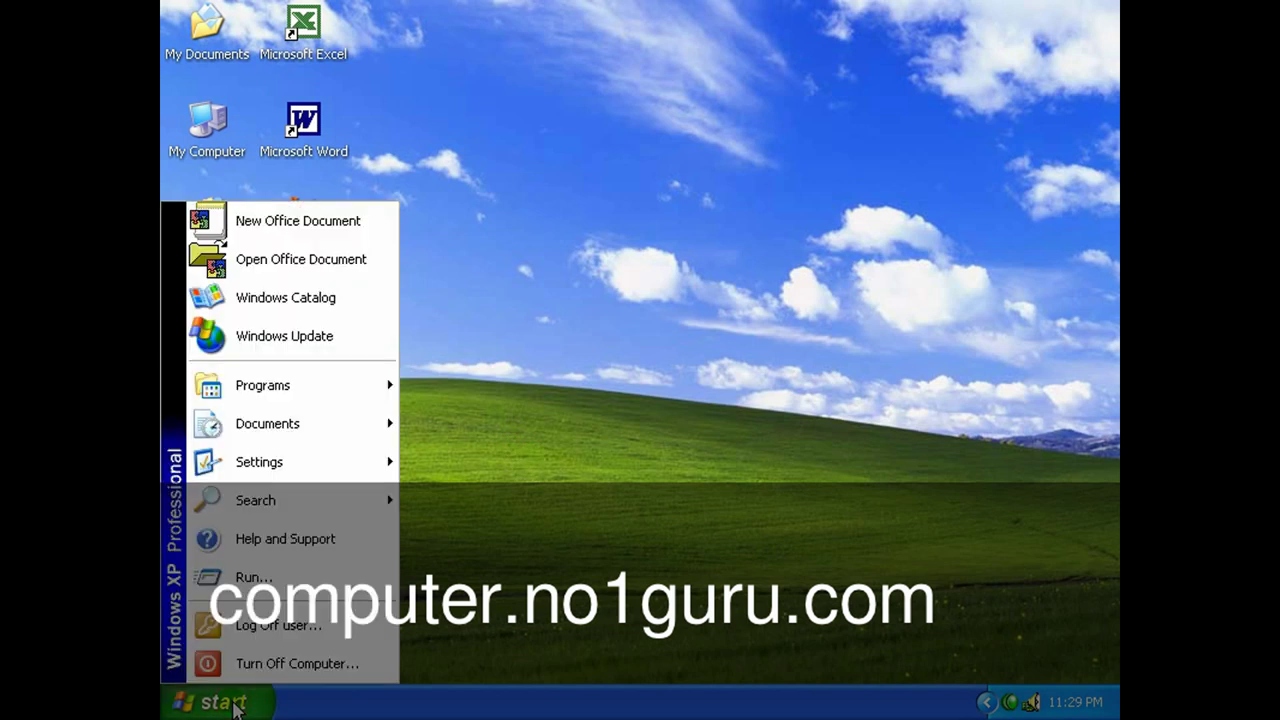
{"action": "left_click", "coordinate": [252, 392]}
{"action": "left_click", "coordinate": [456, 527]}
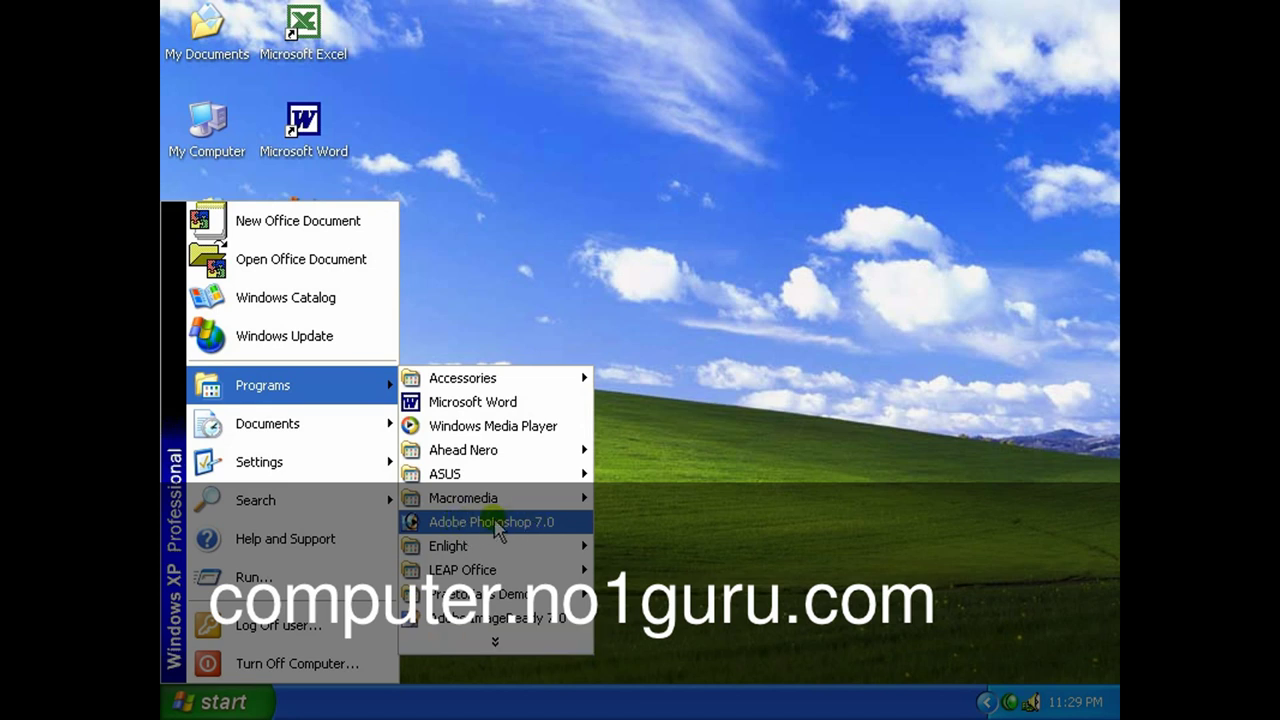
{"action": "right_click", "coordinate": [499, 530]}
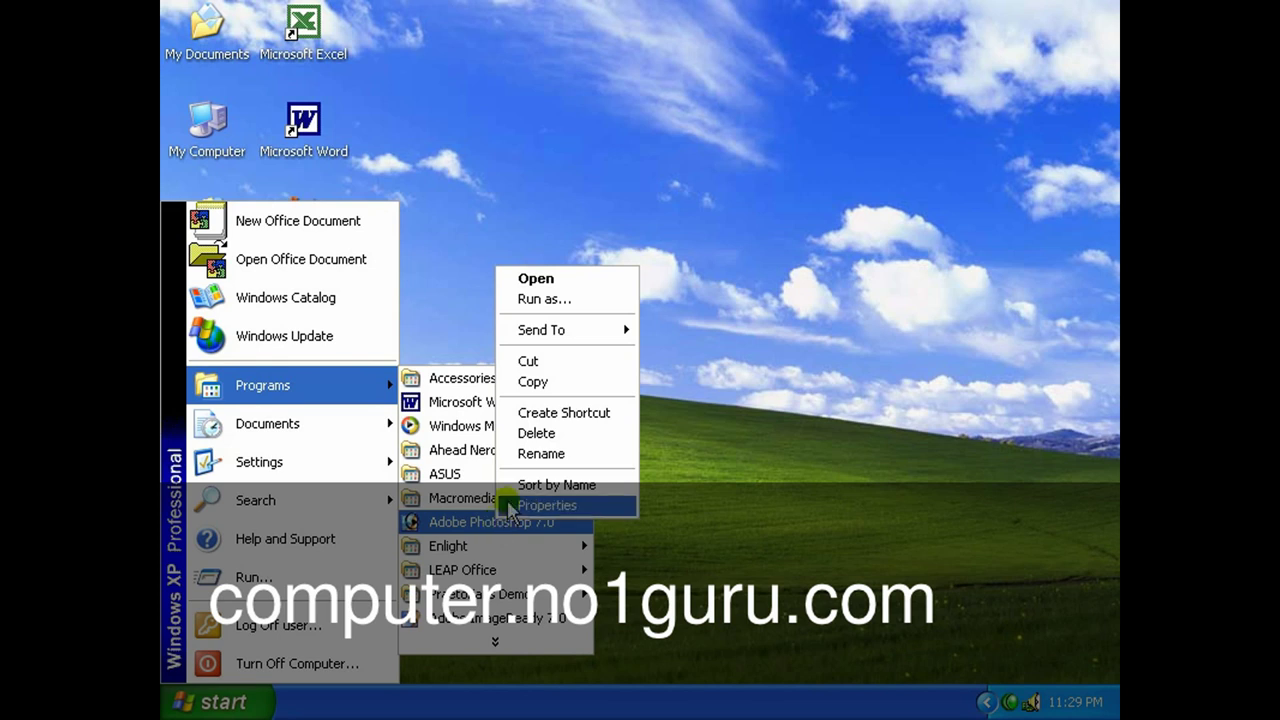
{"action": "mouse_move", "coordinate": [525, 337]}
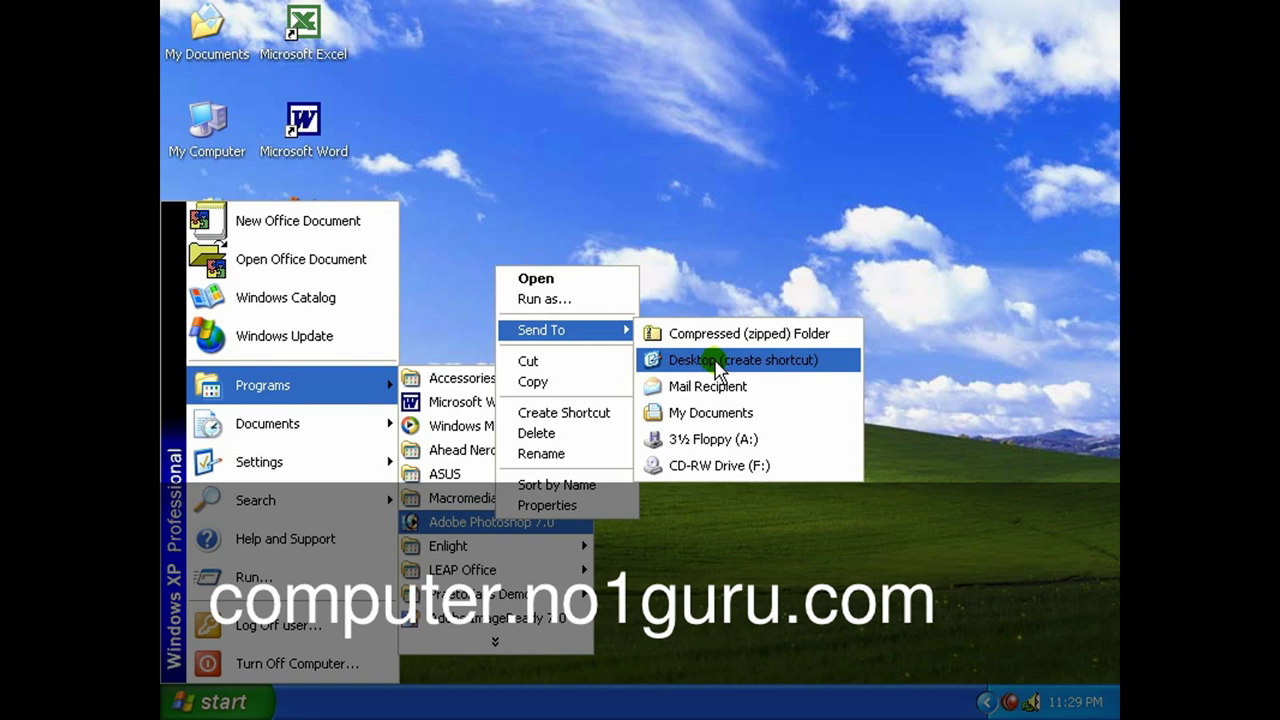
{"action": "left_click", "coordinate": [716, 362]}
{"action": "left_click", "coordinate": [716, 366]}
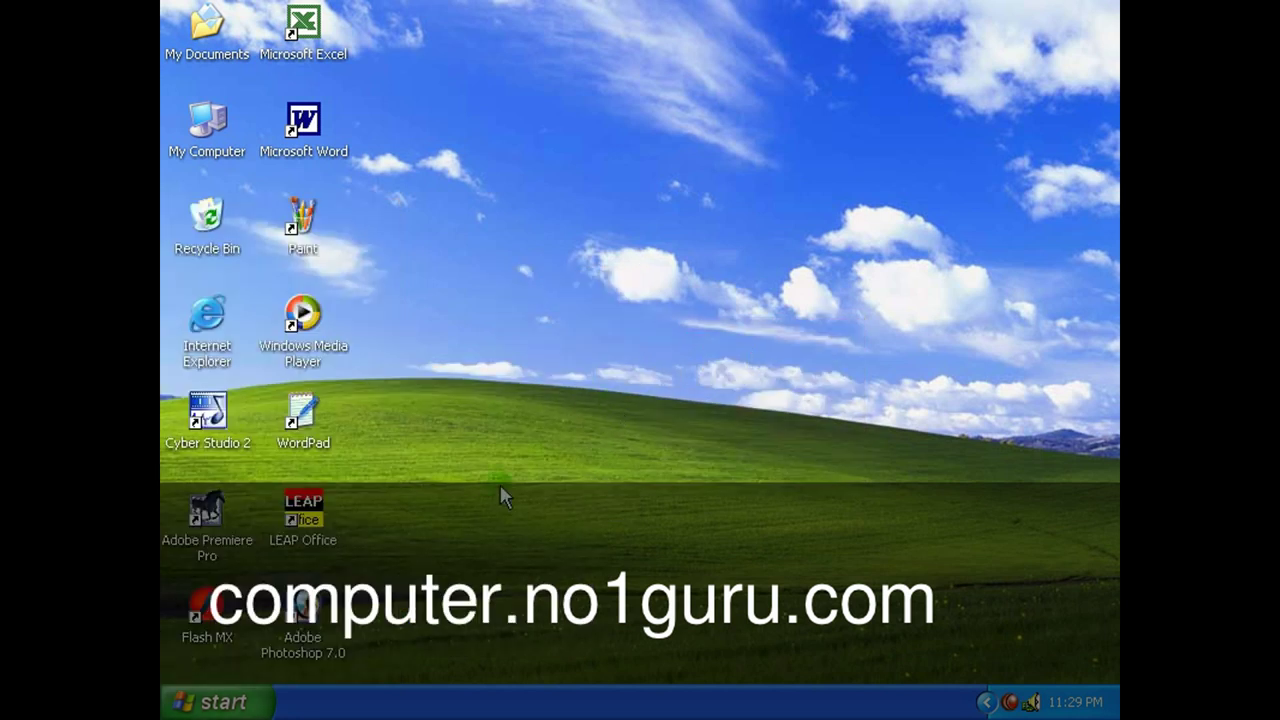
{"action": "left_click", "coordinate": [310, 610]}
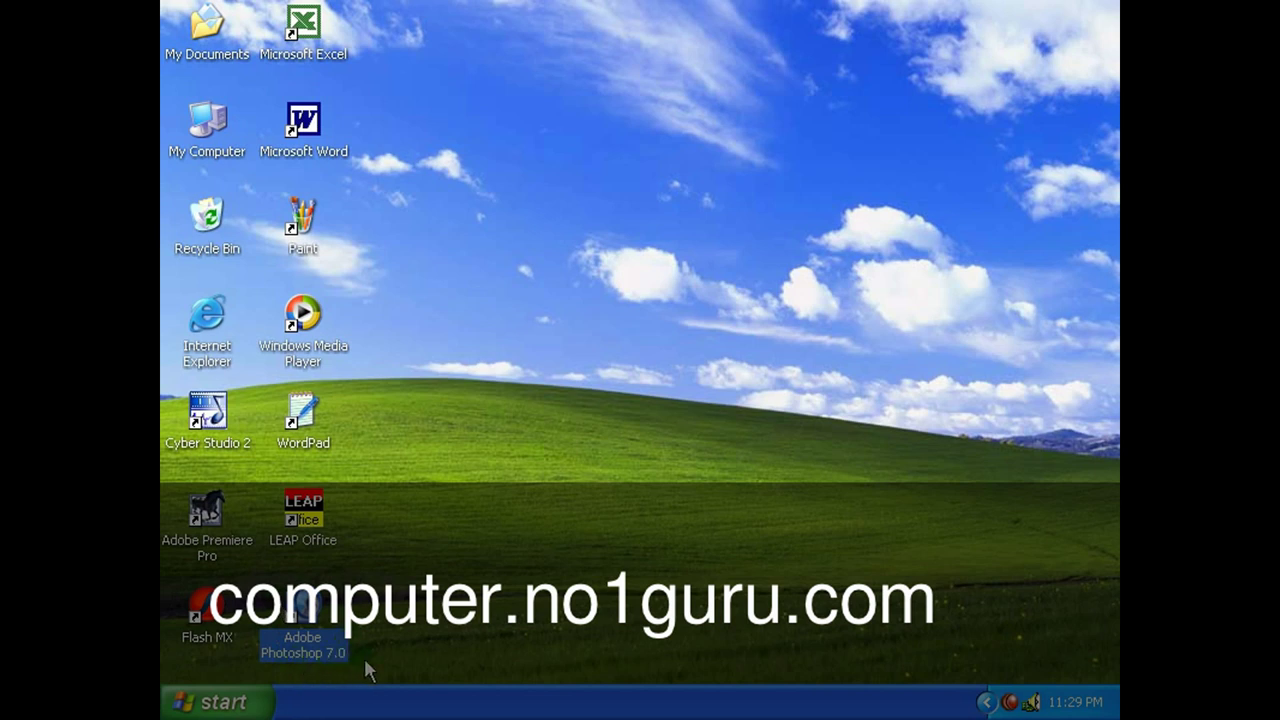
{"action": "left_click", "coordinate": [389, 645]}
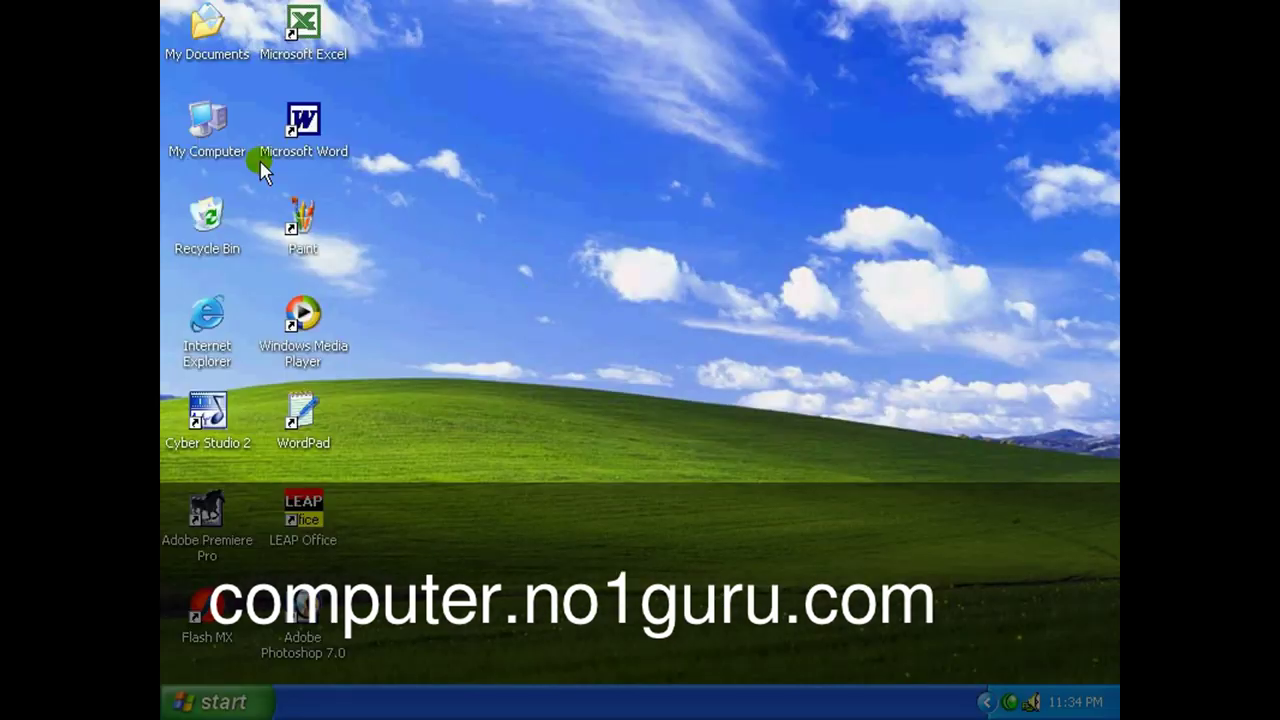
Open My Computer and view the details of Local Disks C:, D: and E:.
{"action": "left_click", "coordinate": [212, 112]}
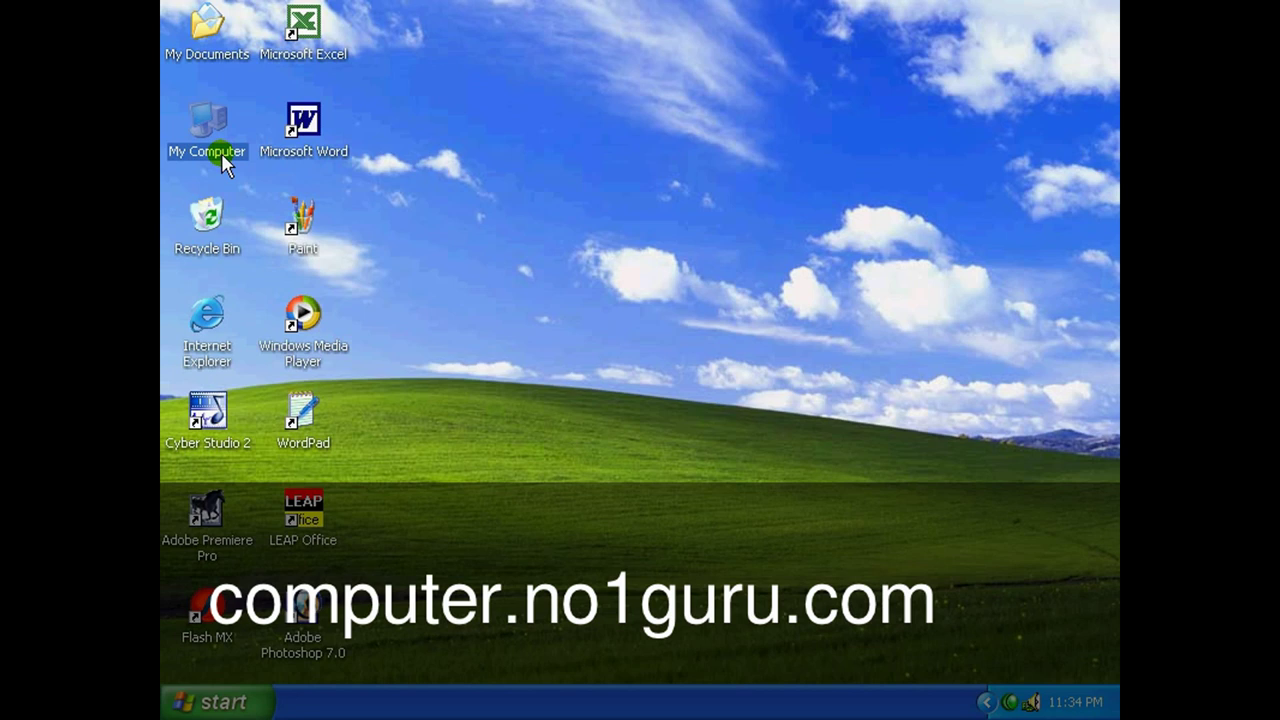
{"action": "double_click", "coordinate": [214, 143]}
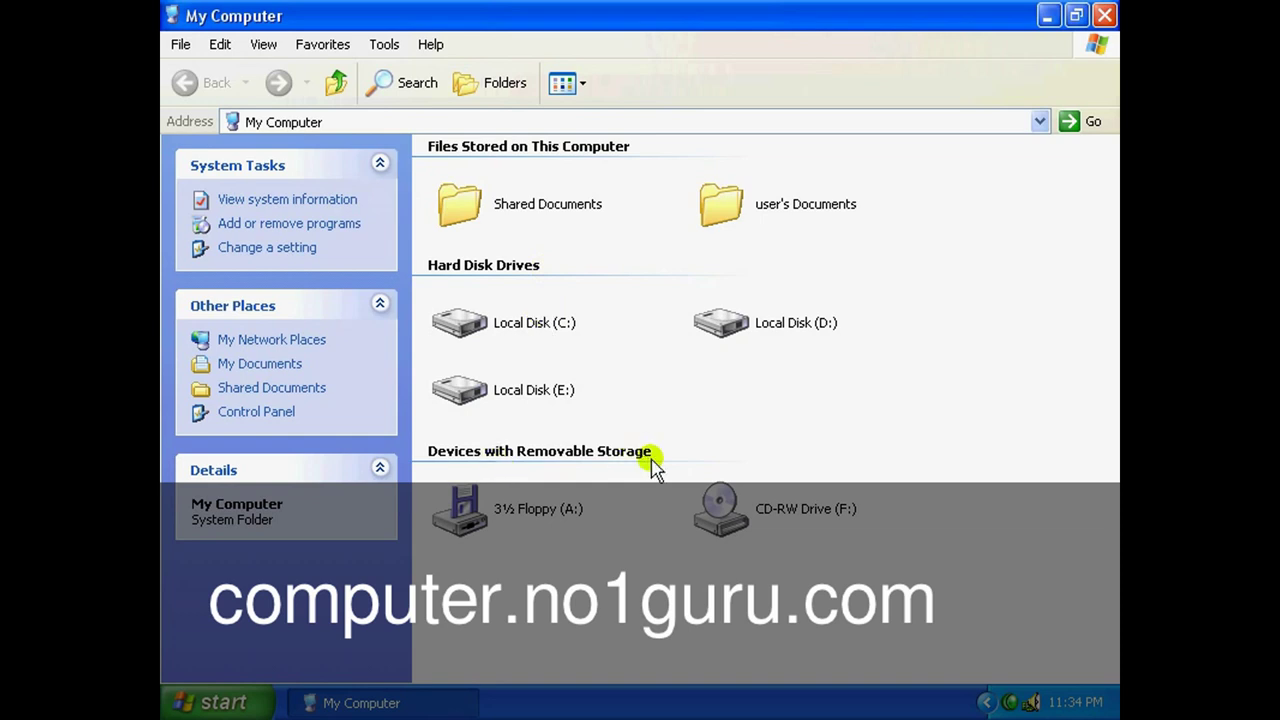
{"action": "left_click", "coordinate": [565, 328]}
{"action": "left_click", "coordinate": [757, 323]}
{"action": "left_click", "coordinate": [563, 391]}
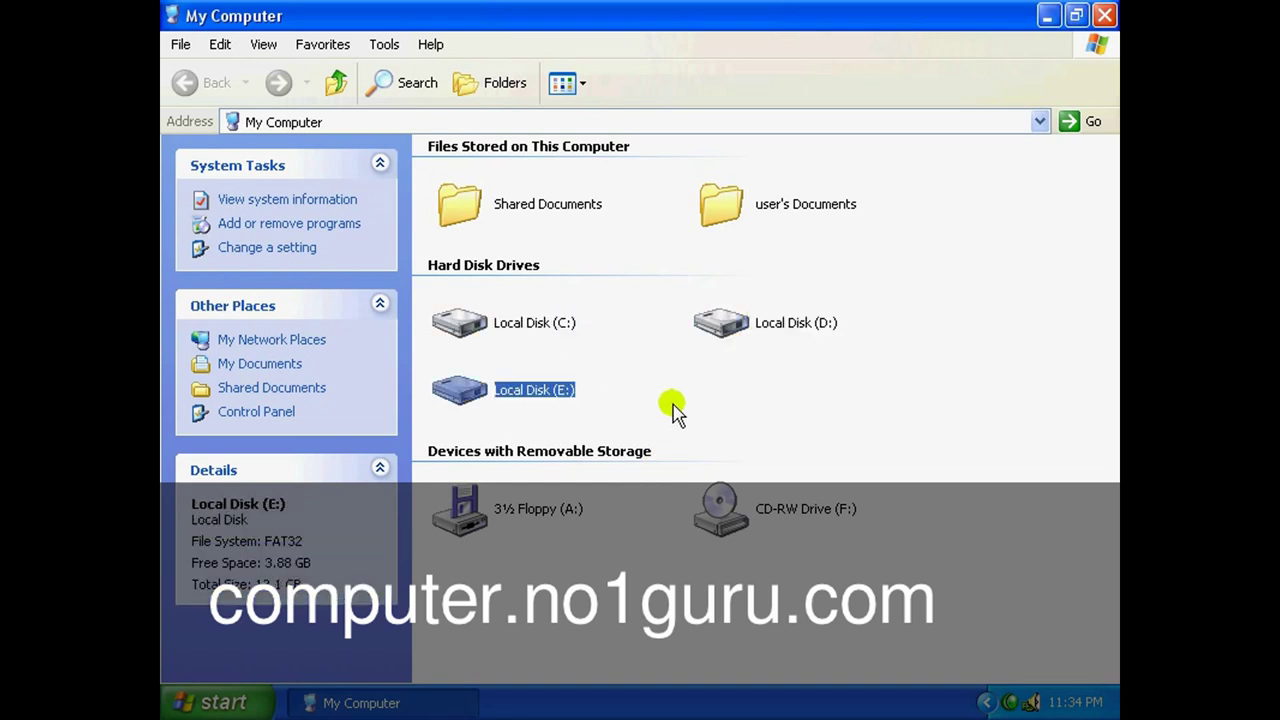
{"action": "left_click", "coordinate": [559, 325]}
{"action": "left_click", "coordinate": [762, 332]}
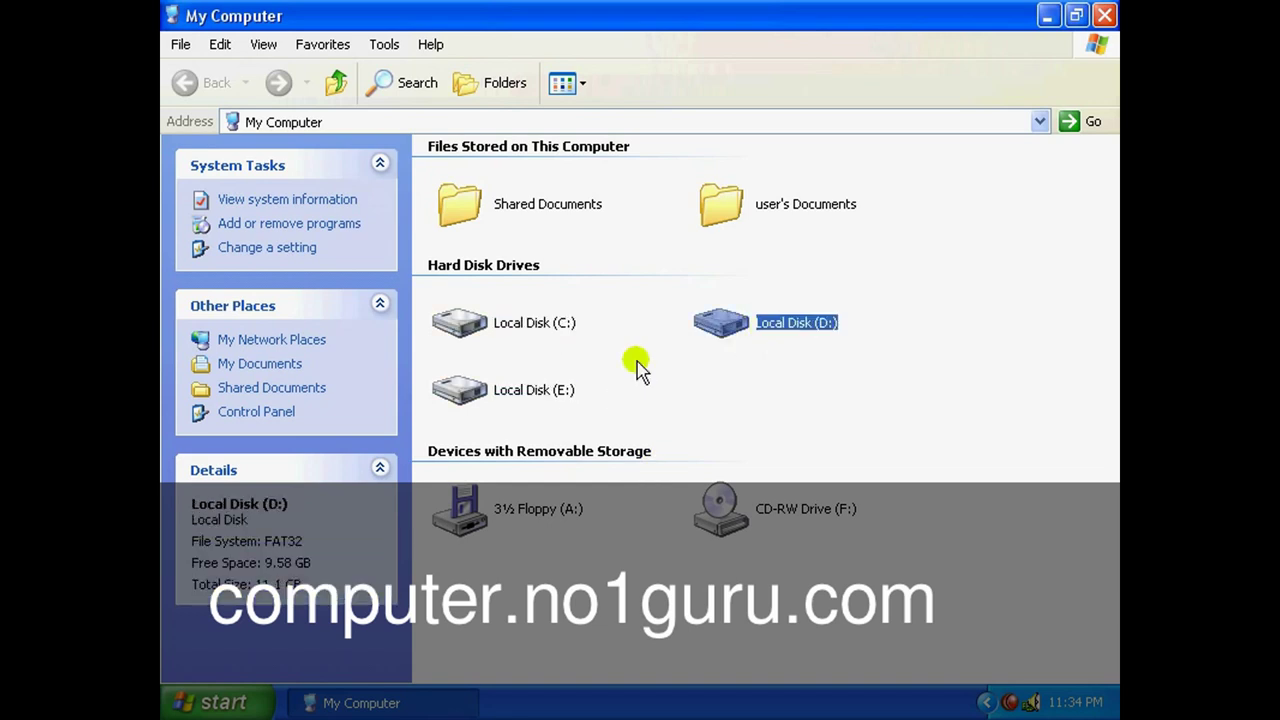
{"action": "left_click", "coordinate": [525, 398]}
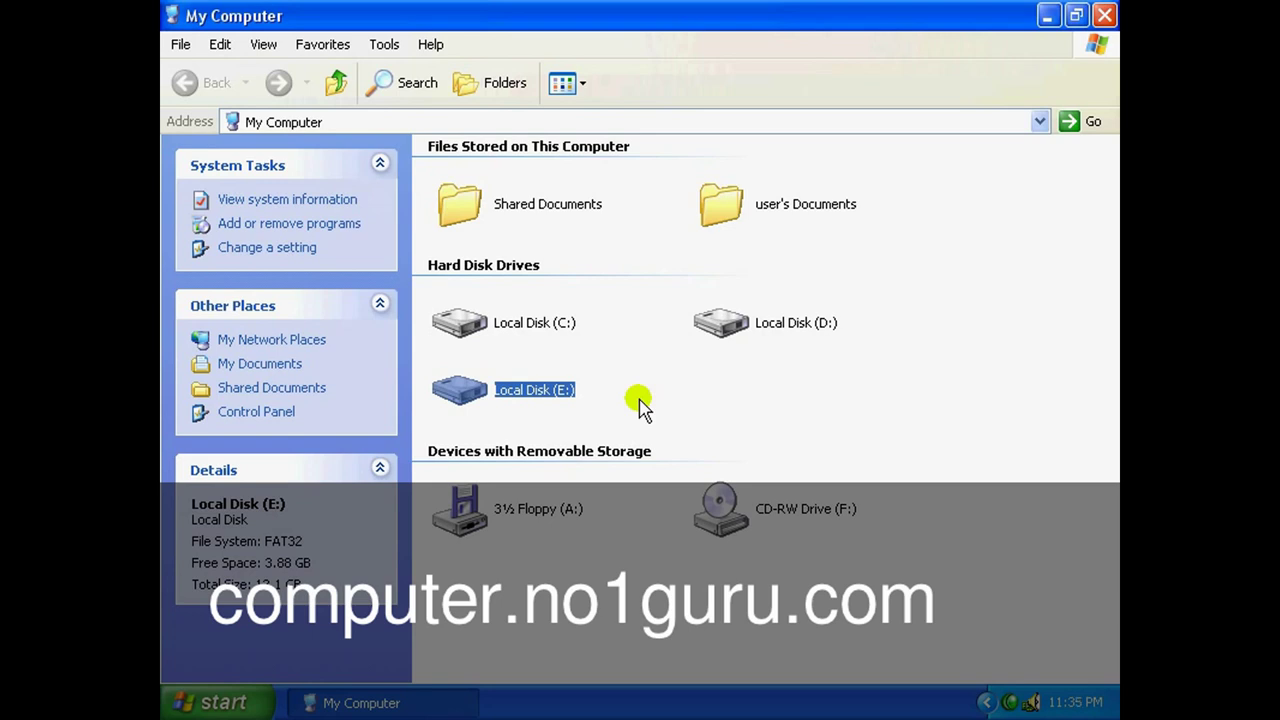
View the details of the 3½ Floppy (A:) and the CD-RW Drive (F:).
{"action": "left_click", "coordinate": [583, 512]}
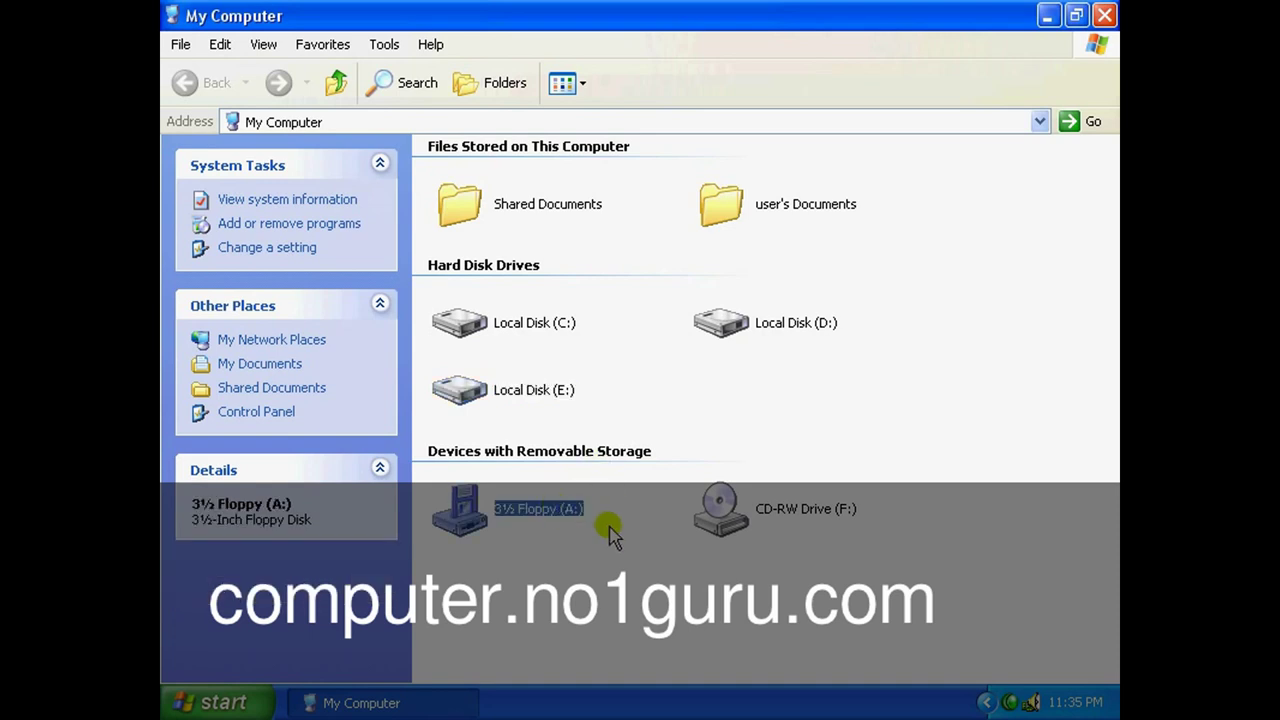
{"action": "left_click", "coordinate": [737, 524]}
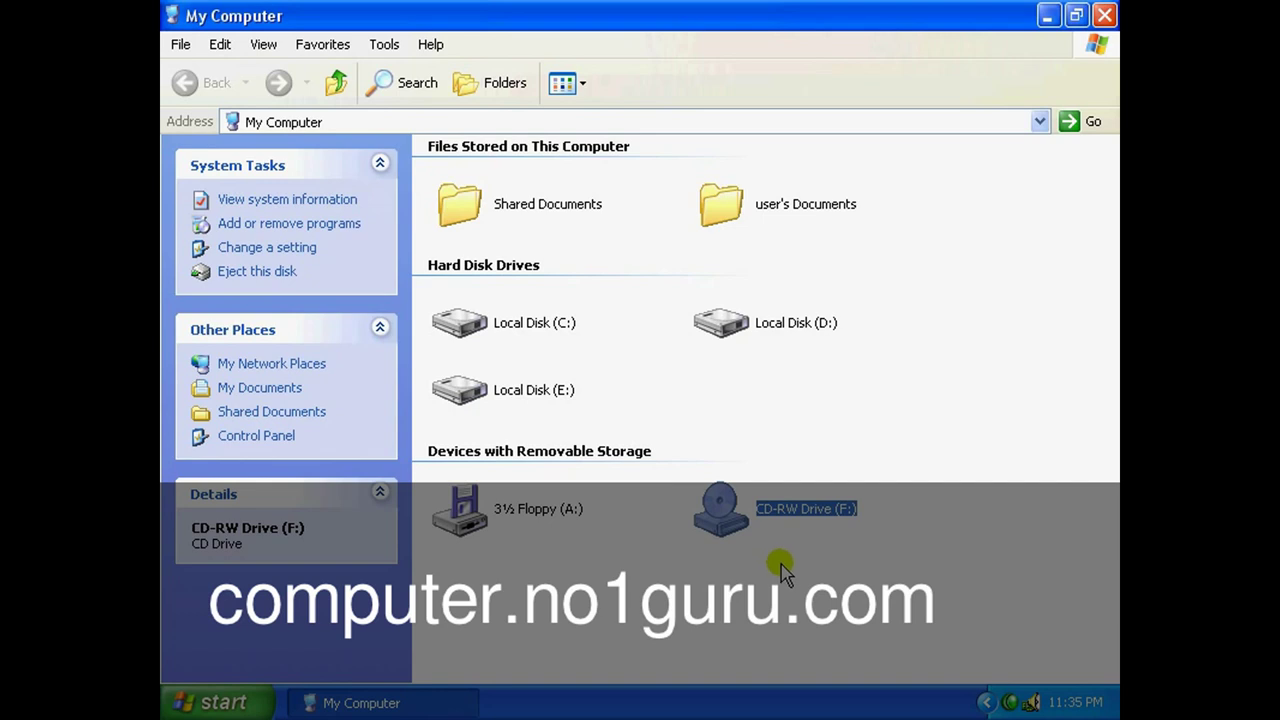
{"action": "left_click", "coordinate": [545, 518]}
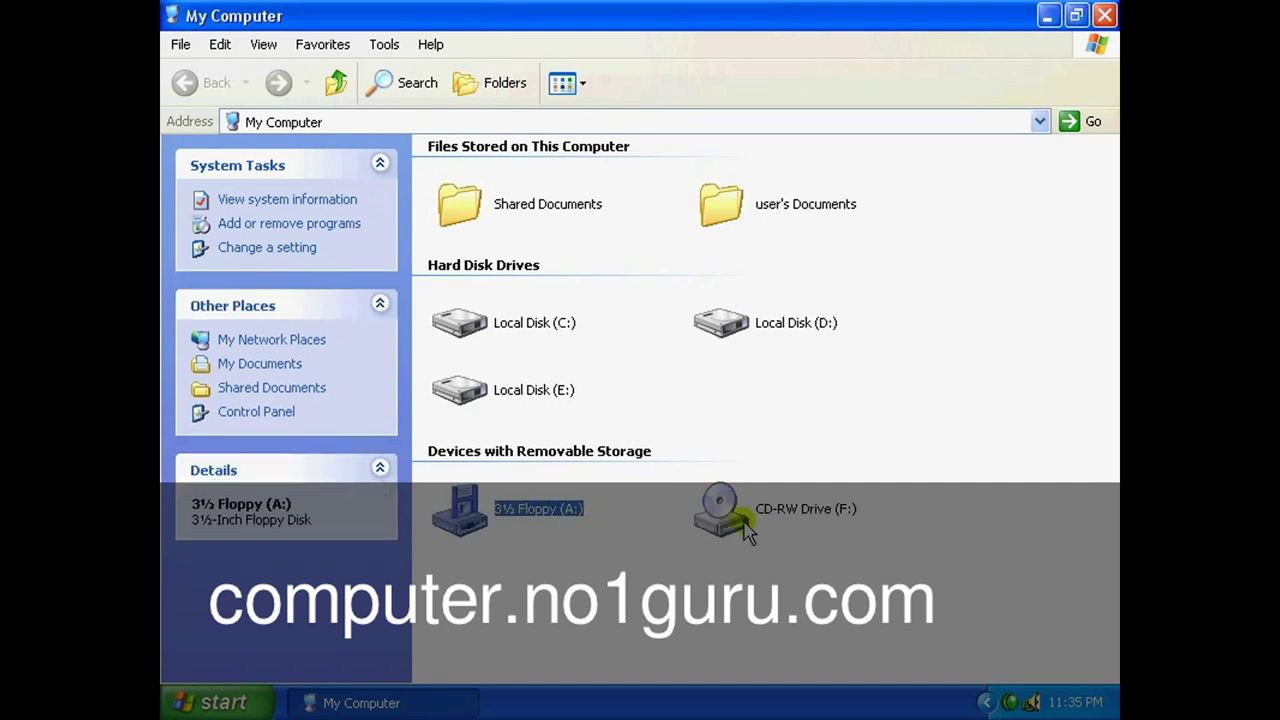
{"action": "left_click", "coordinate": [738, 530]}
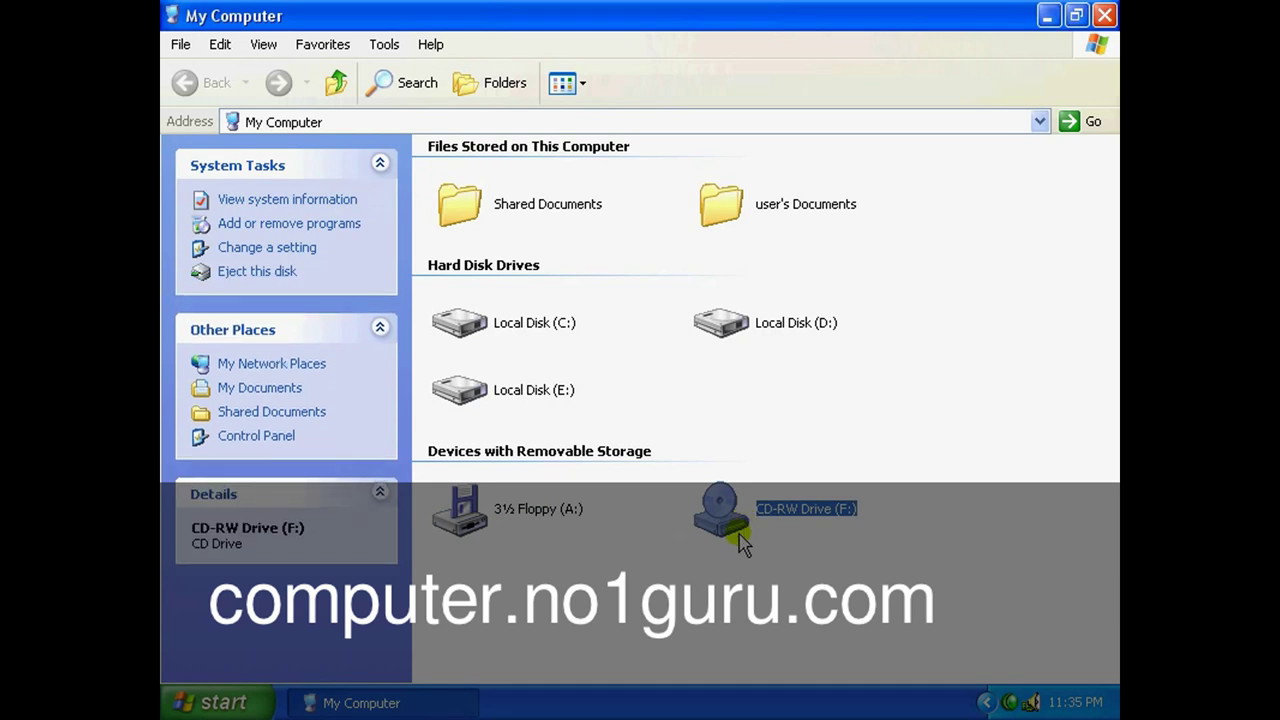
{"action": "left_click", "coordinate": [537, 508]}
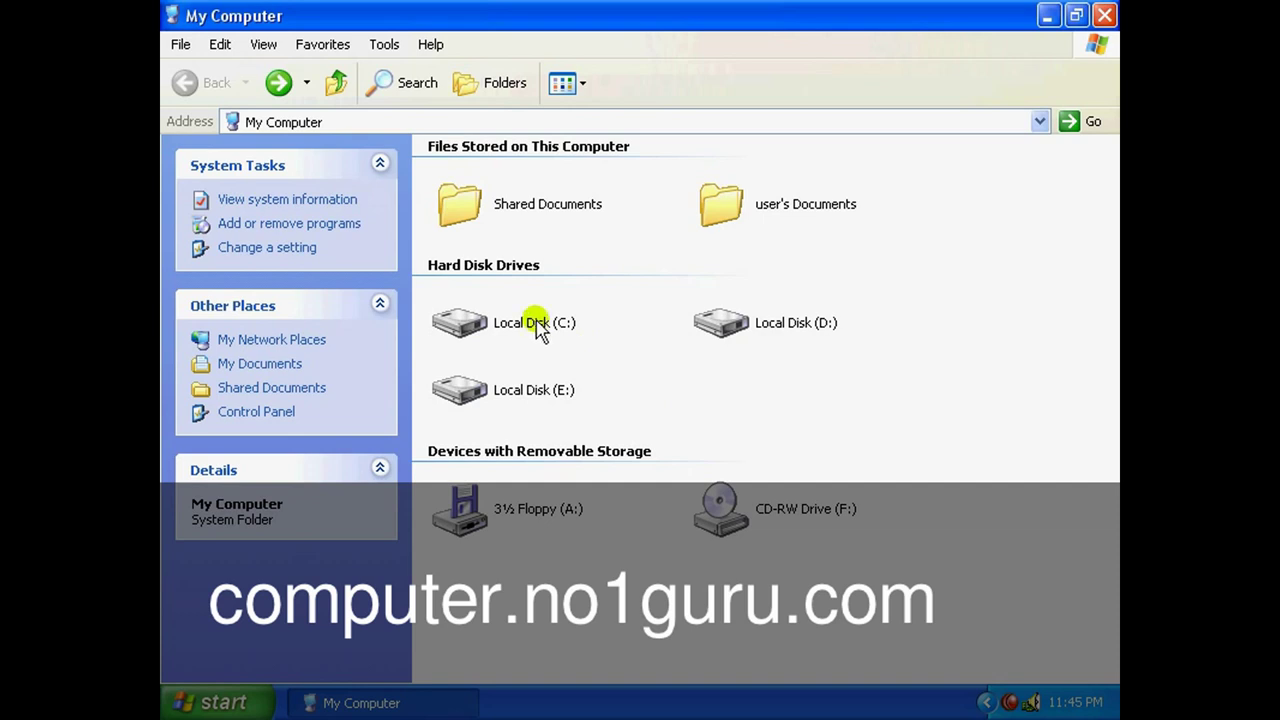
Review the Local Disk C:, D: and E: details once more.
{"action": "left_click", "coordinate": [535, 324]}
{"action": "left_click", "coordinate": [726, 332]}
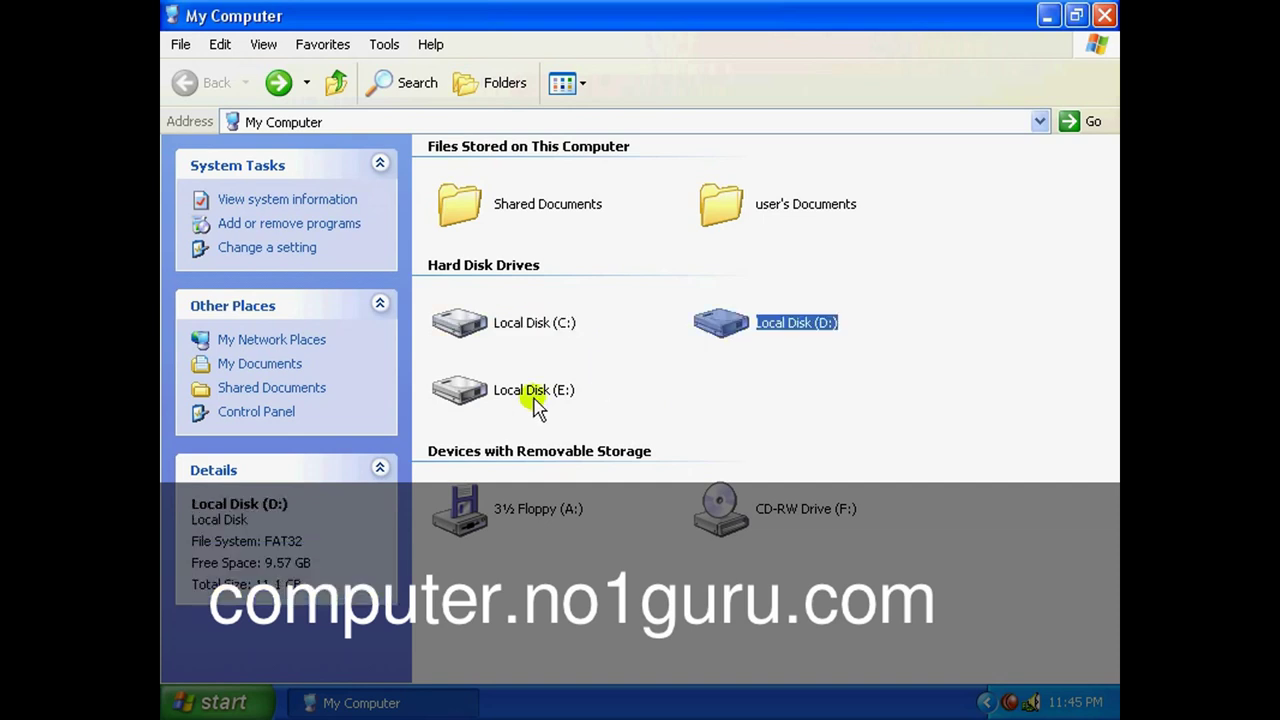
{"action": "left_click", "coordinate": [535, 395]}
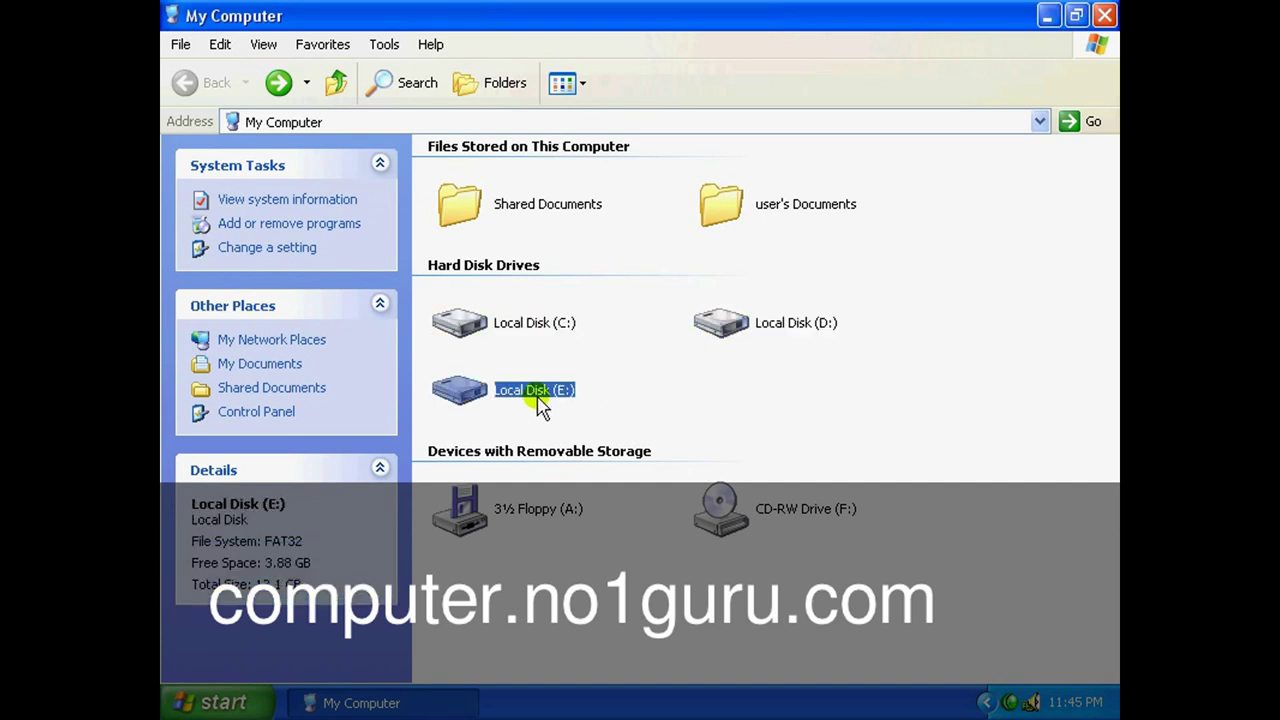
{"action": "left_click", "coordinate": [565, 328]}
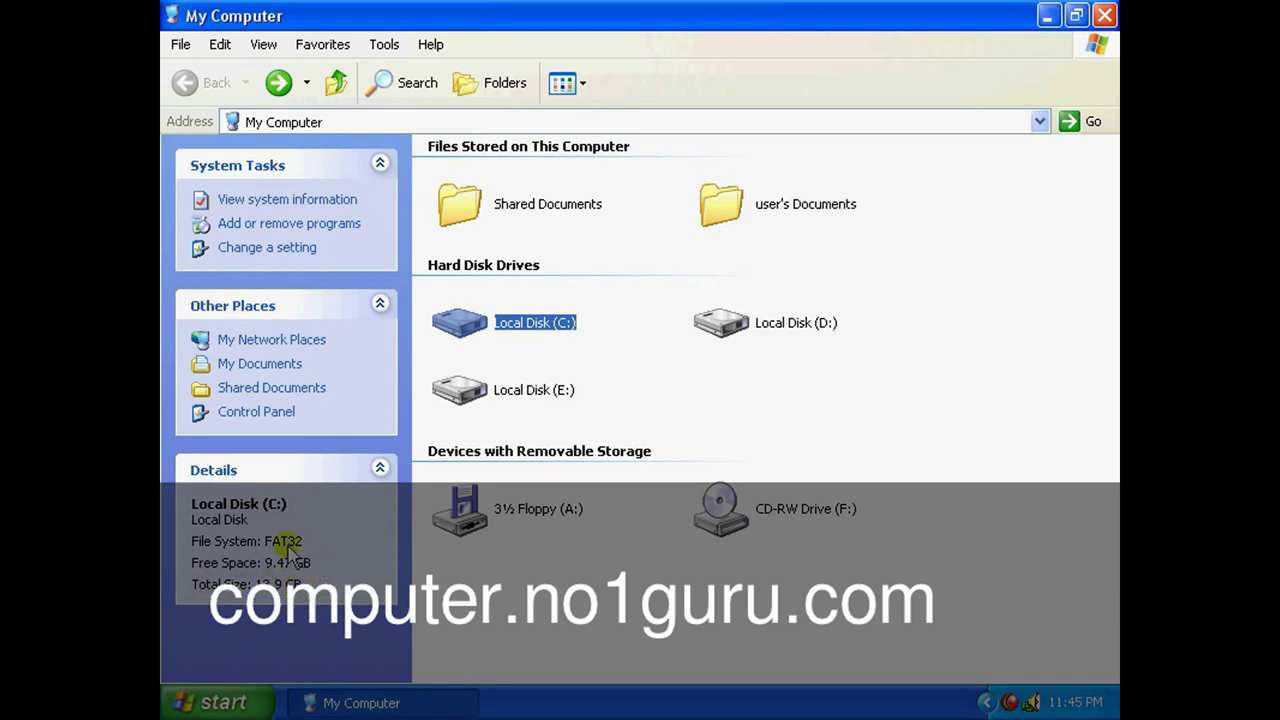
{"action": "left_click", "coordinate": [779, 323]}
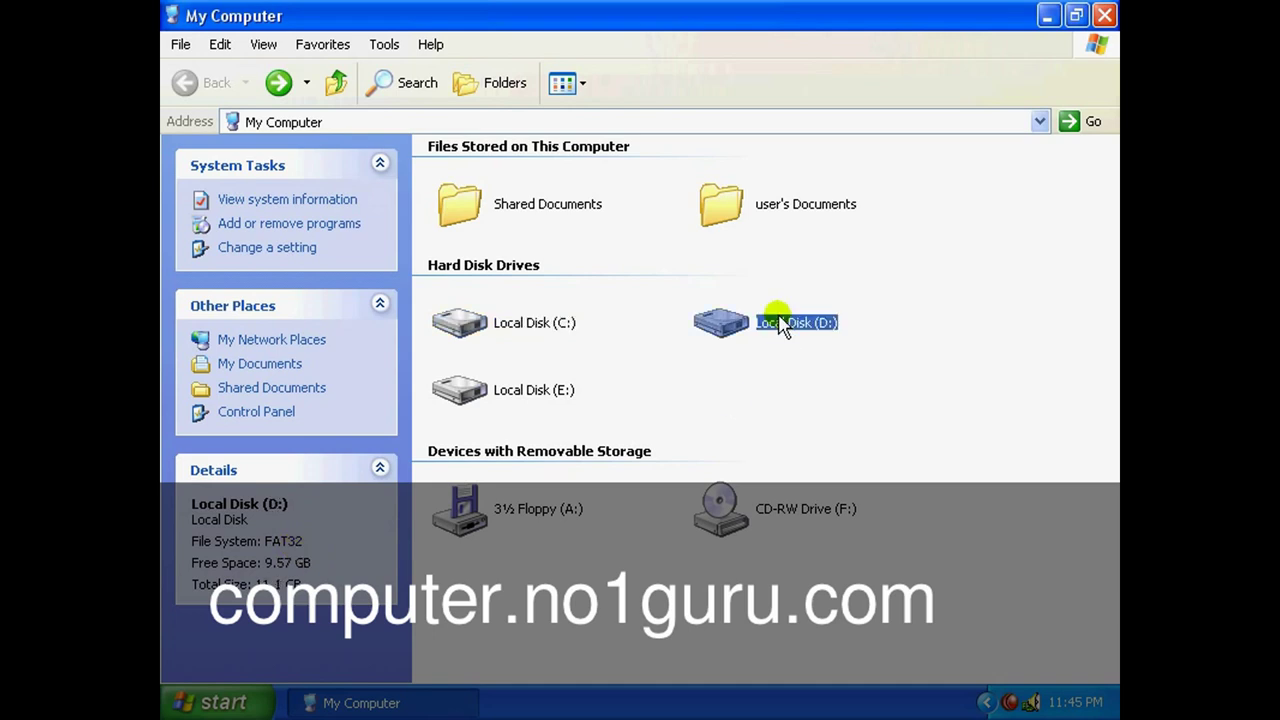
{"action": "left_click", "coordinate": [549, 392]}
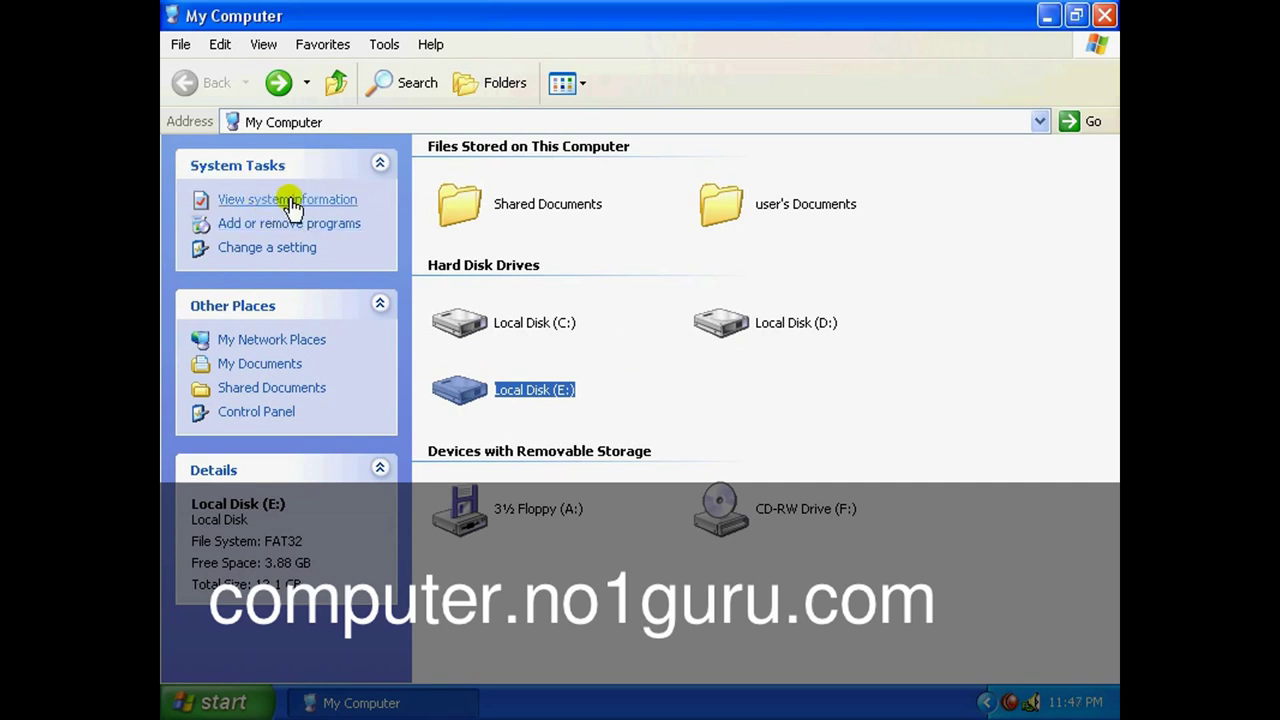
{"action": "left_click", "coordinate": [291, 203]}
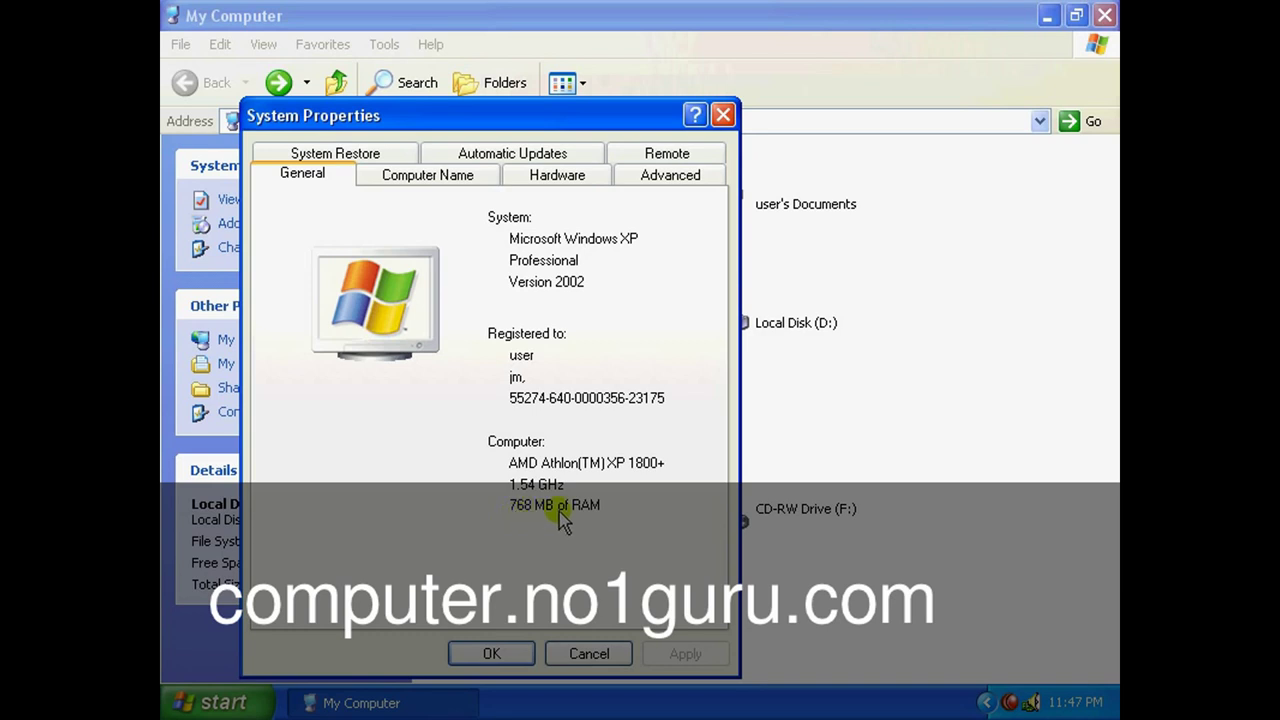
{"action": "left_click", "coordinate": [695, 50]}
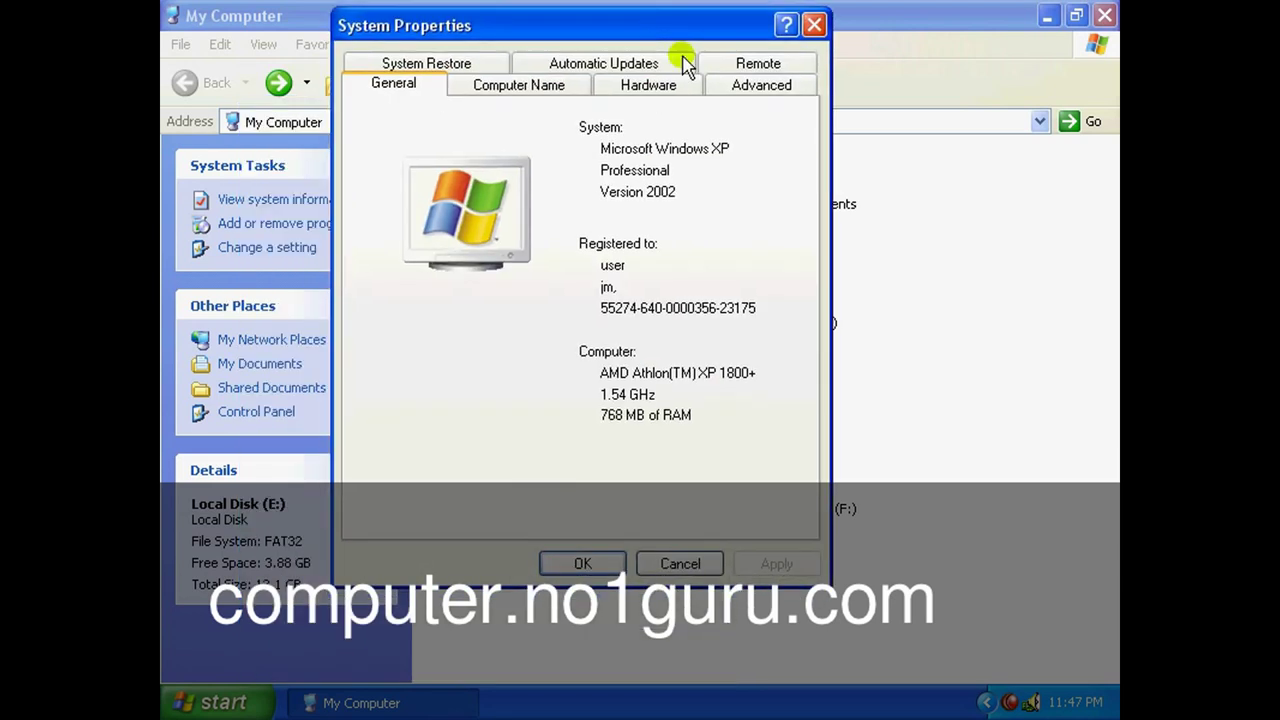
{"action": "left_click", "coordinate": [686, 565]}
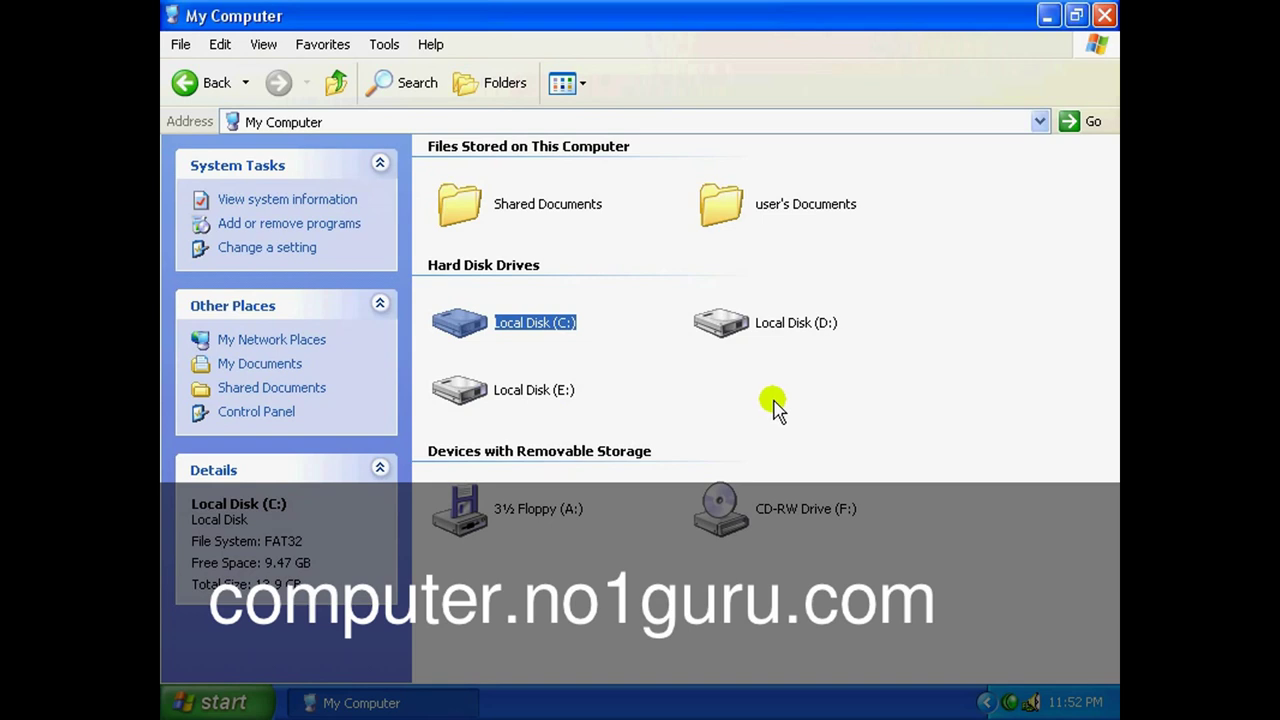
{"action": "left_click", "coordinate": [740, 322]}
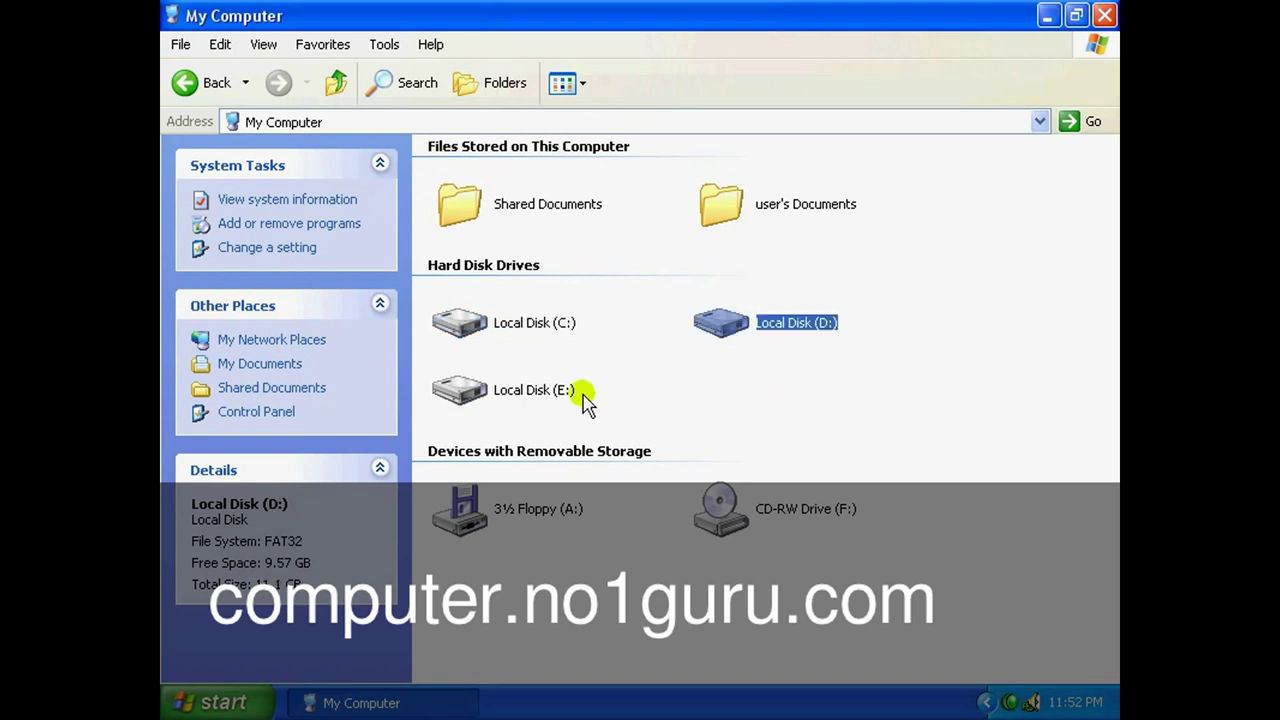
{"action": "left_click", "coordinate": [558, 392]}
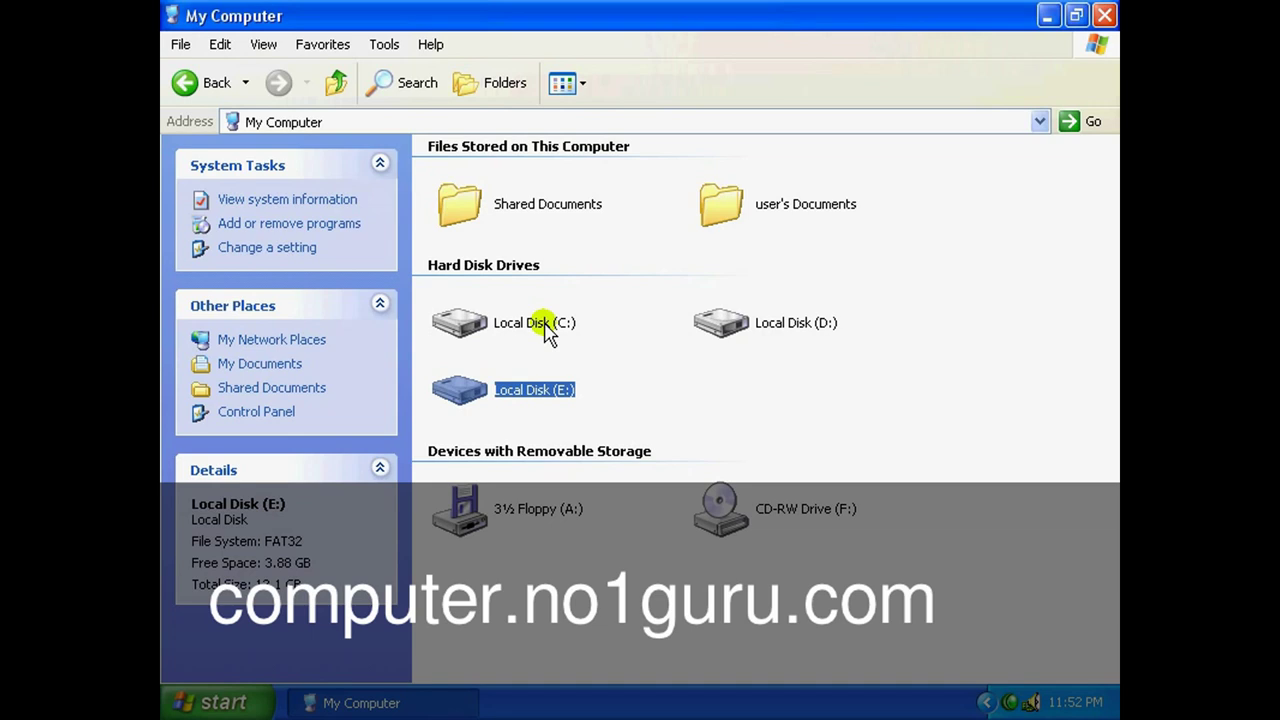
{"action": "left_click", "coordinate": [548, 328]}
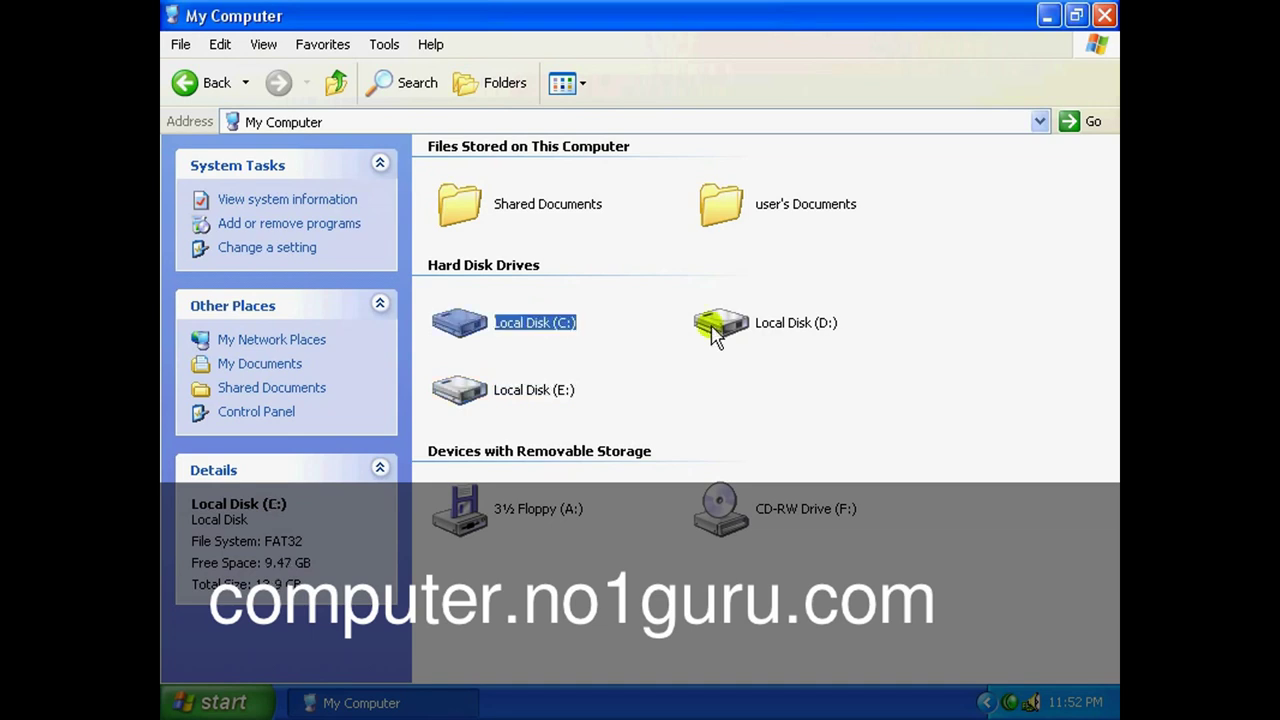
{"action": "left_click", "coordinate": [742, 328]}
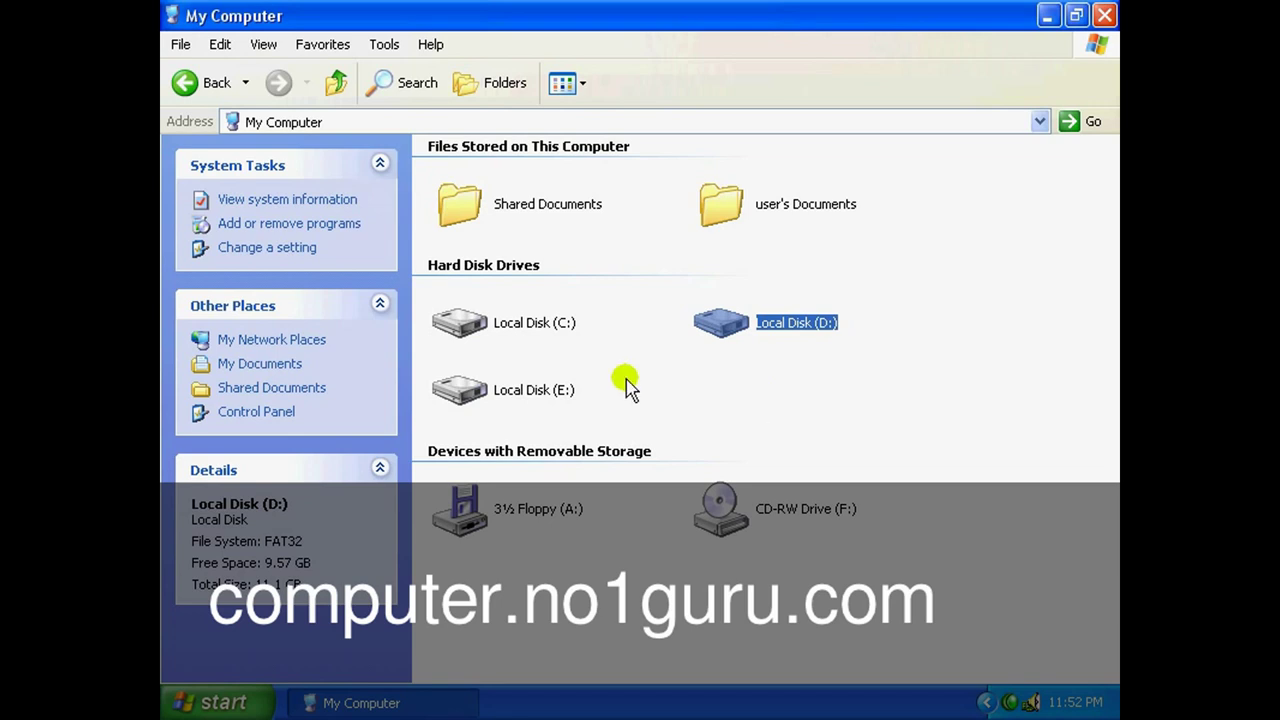
{"action": "left_click", "coordinate": [468, 330]}
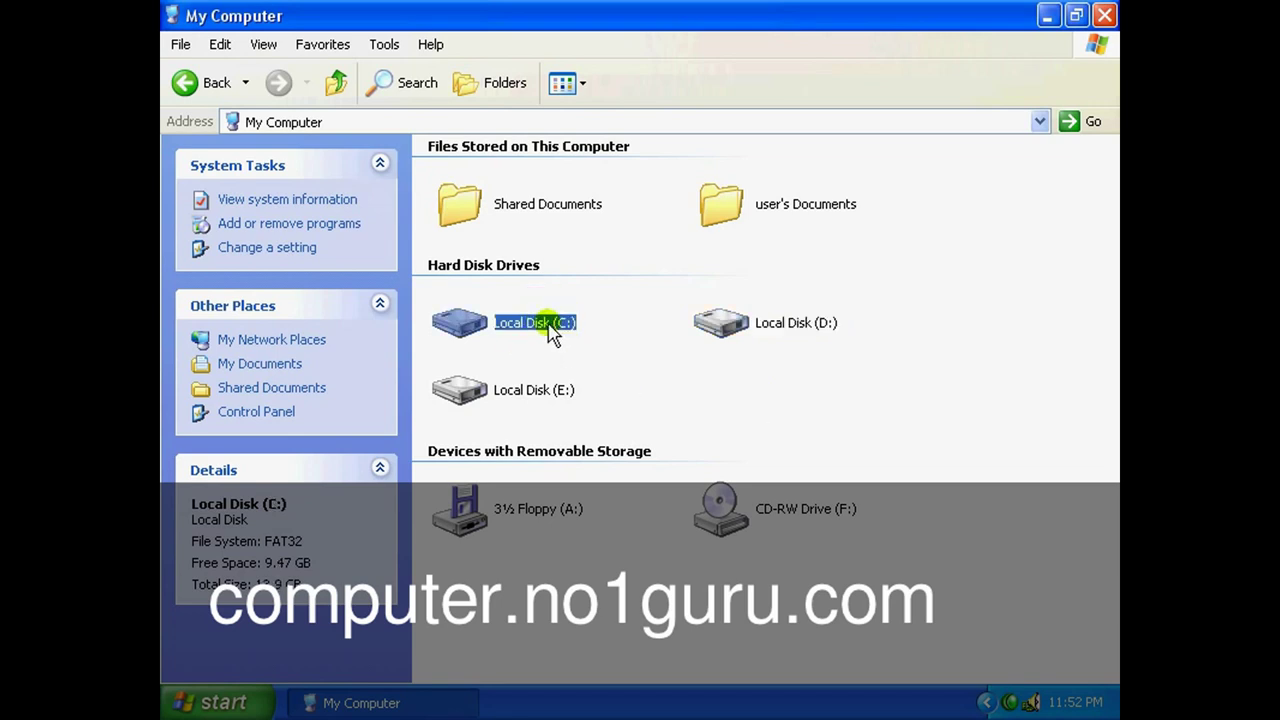
Open Local Disk (C:) and select the Documents and Settings, Program Files and WINDOWS folders.
{"action": "double_click", "coordinate": [552, 330]}
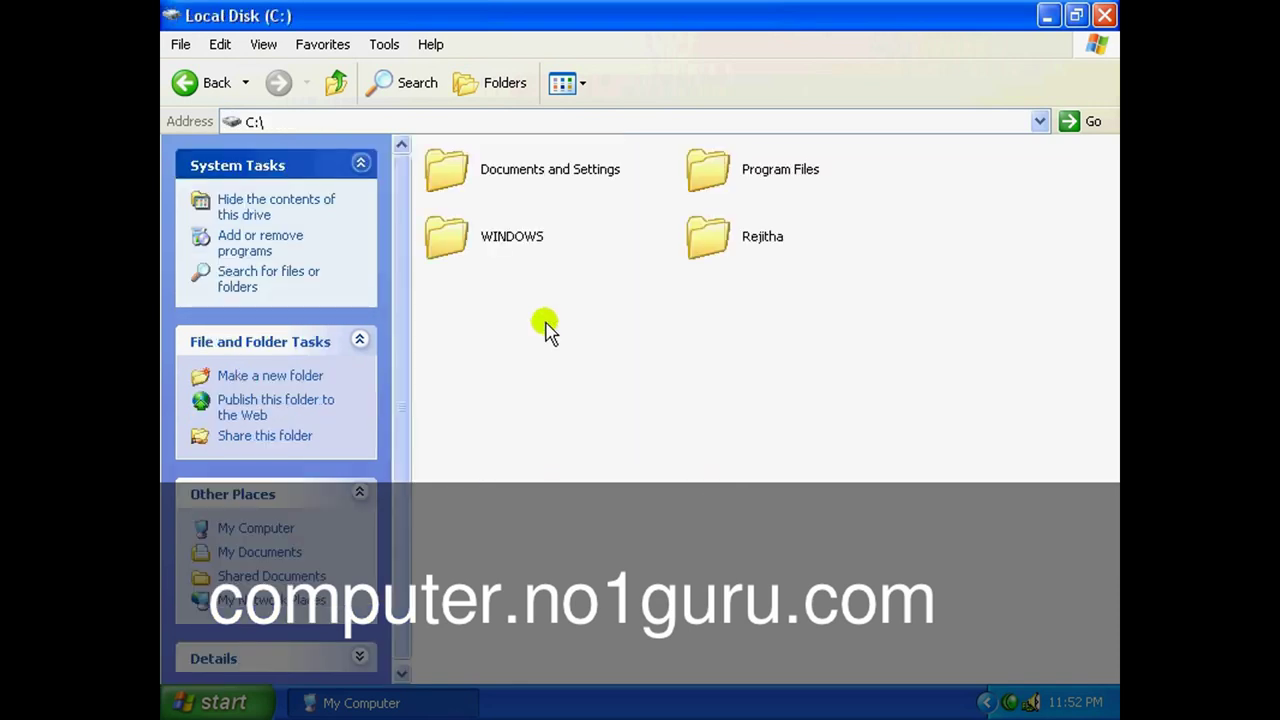
{"action": "left_click", "coordinate": [548, 172]}
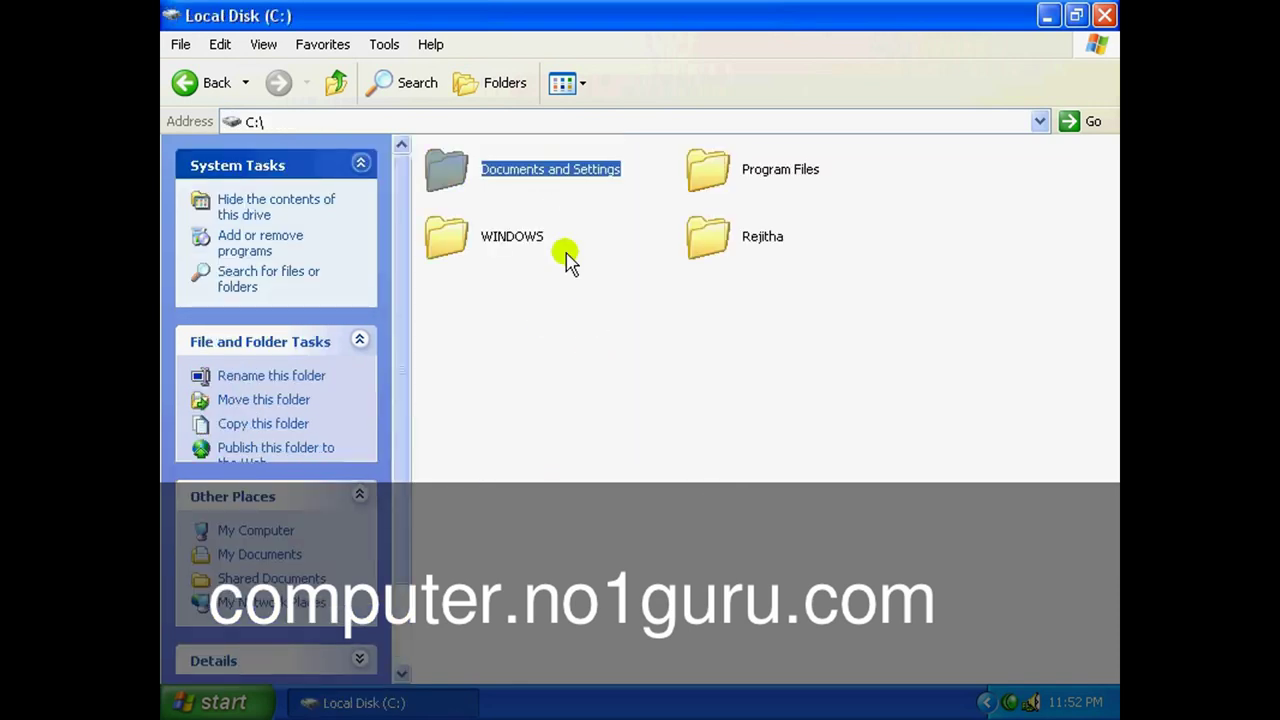
{"action": "left_click", "coordinate": [720, 165]}
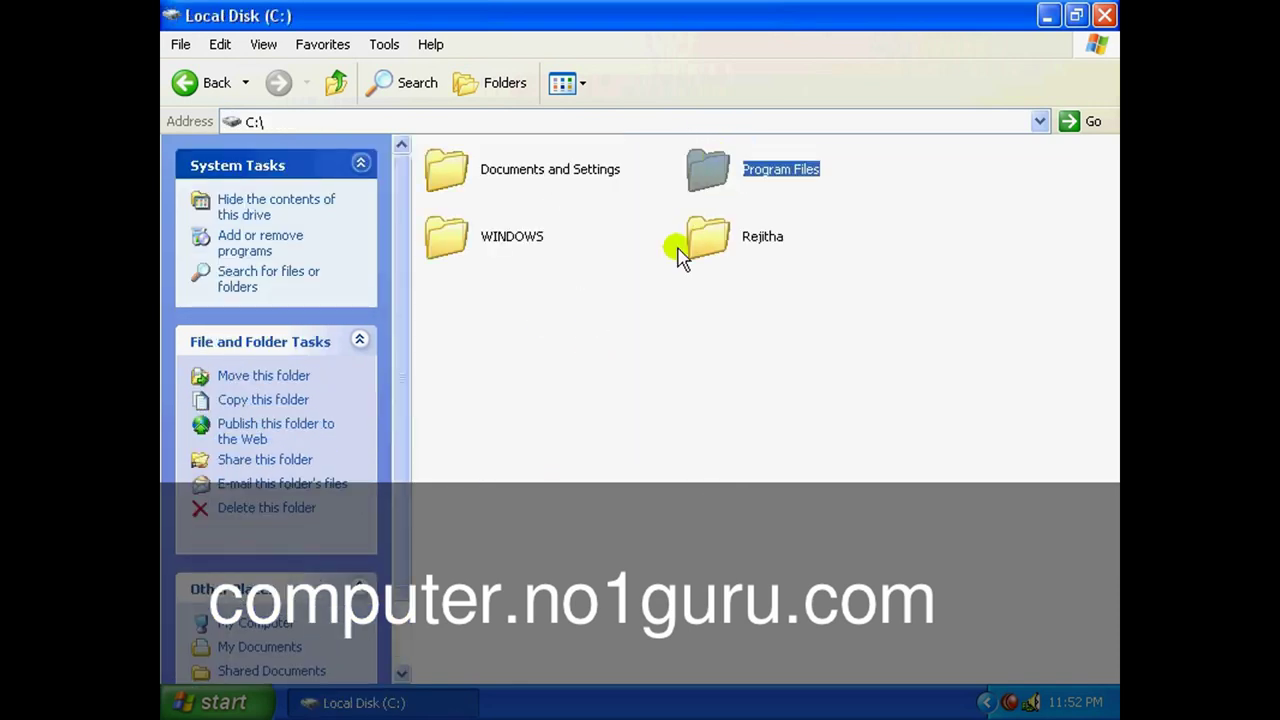
{"action": "left_click", "coordinate": [548, 246]}
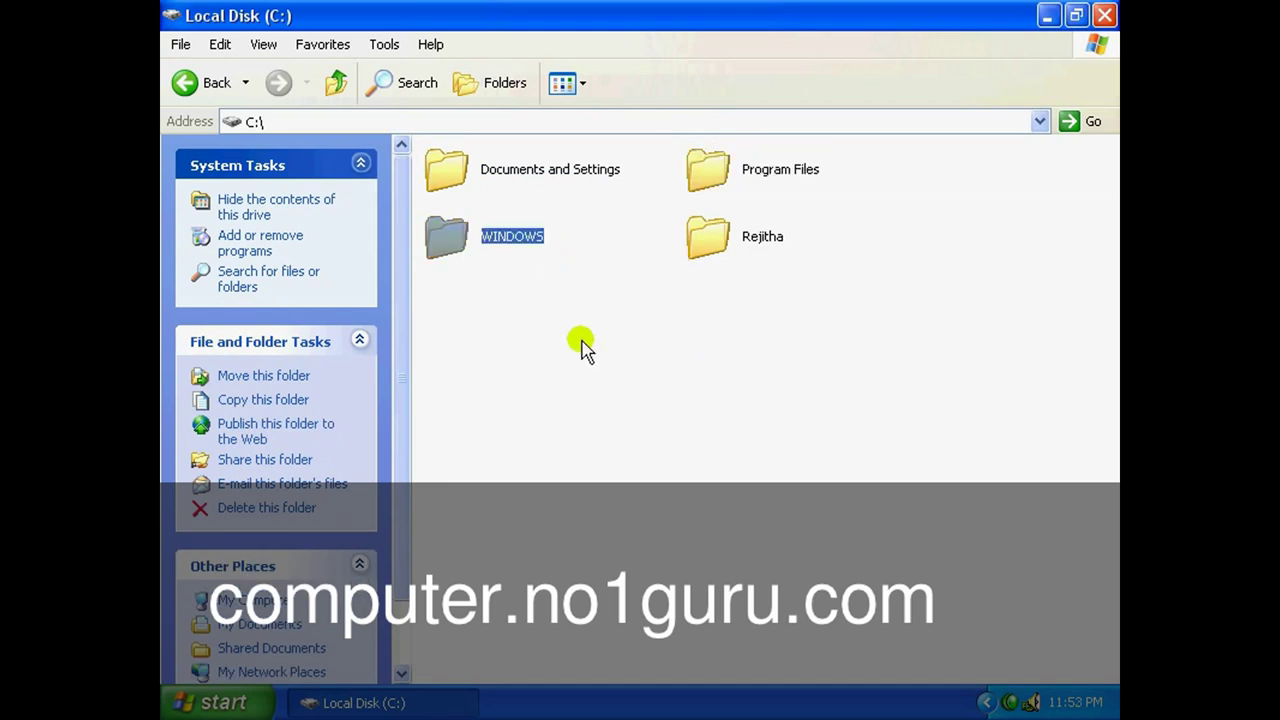
{"action": "left_click", "coordinate": [445, 168]}
{"action": "double_click", "coordinate": [450, 240]}
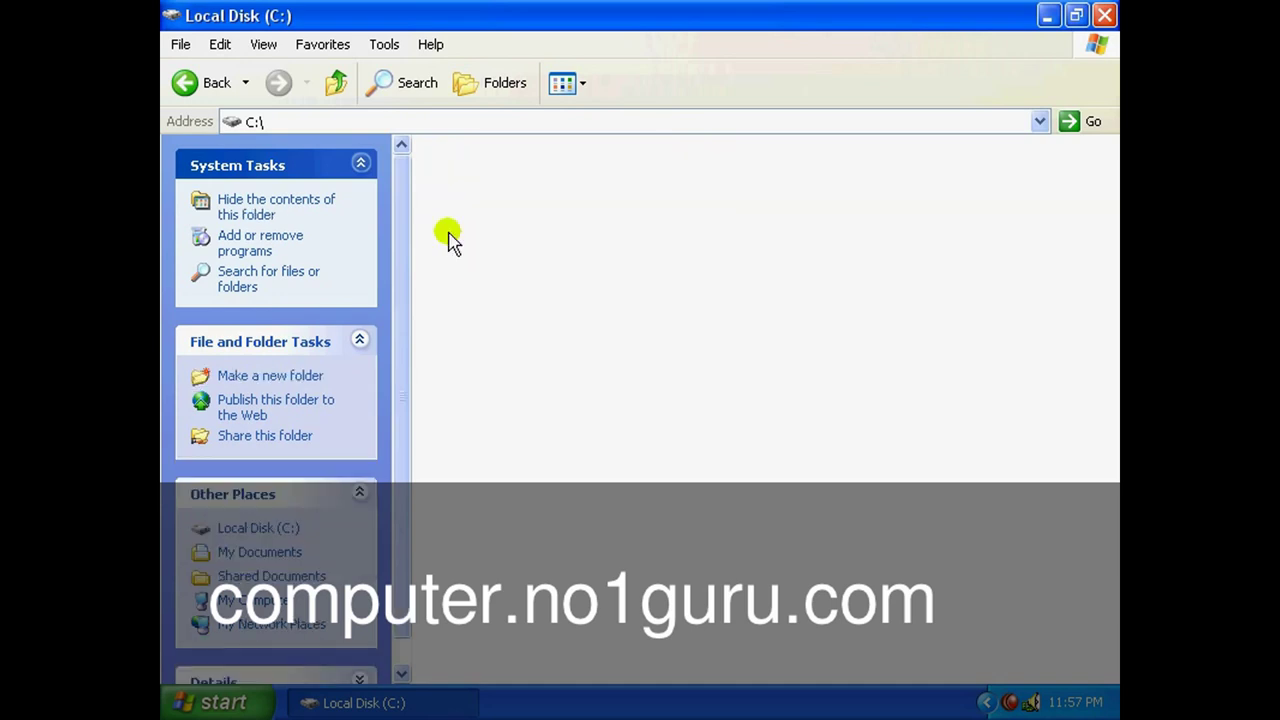
{"action": "left_click", "coordinate": [555, 283]}
{"action": "double_click", "coordinate": [540, 252]}
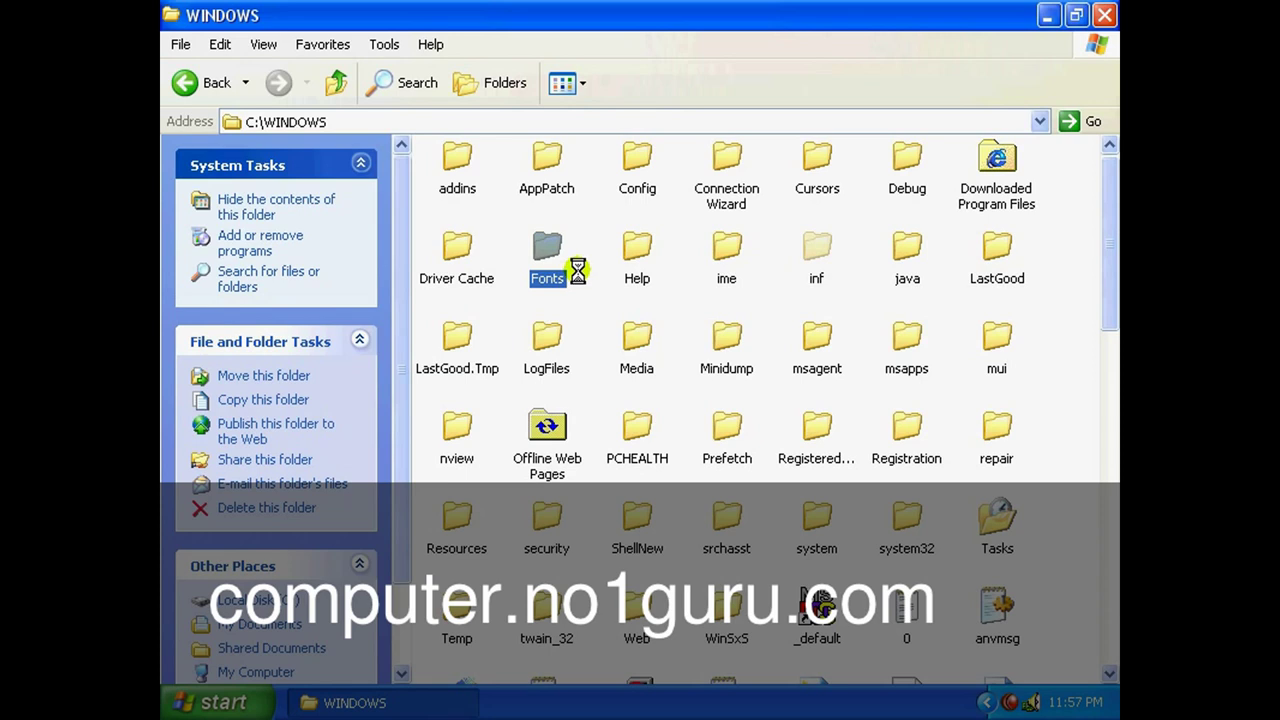
{"action": "left_click", "coordinate": [389, 252]}
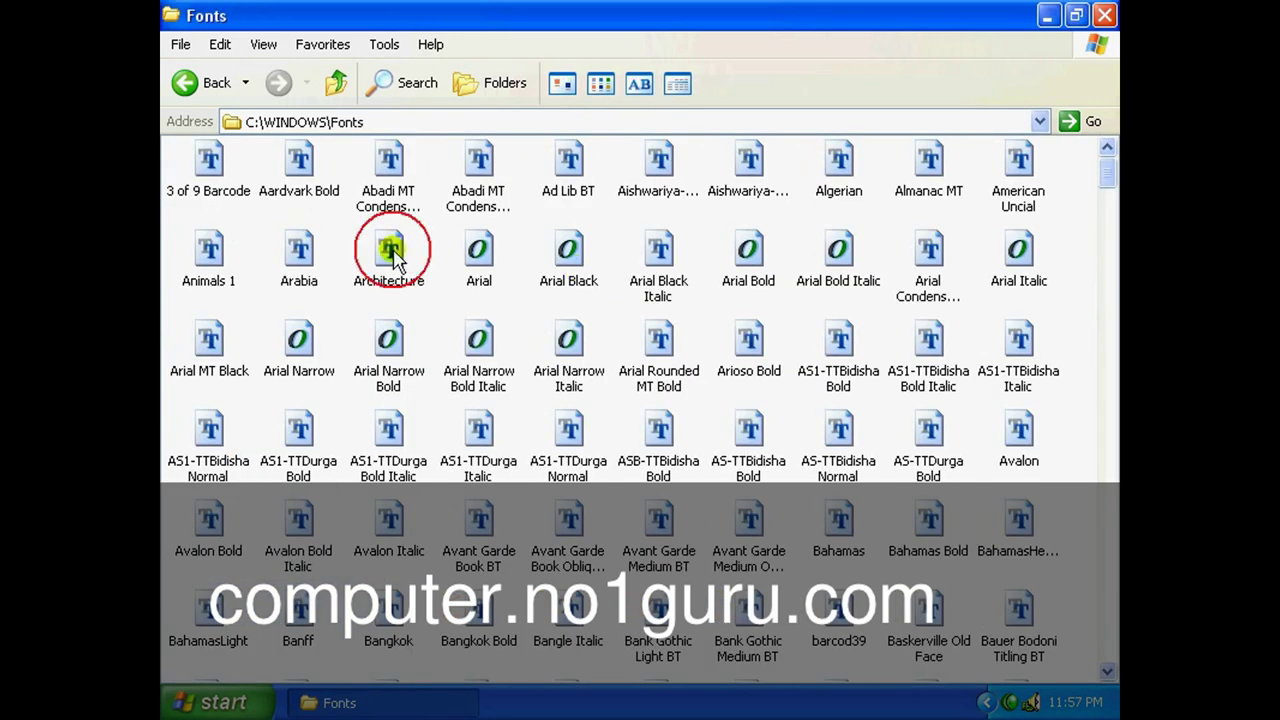
{"action": "left_click", "coordinate": [570, 254]}
{"action": "left_click", "coordinate": [655, 252]}
{"action": "left_click", "coordinate": [752, 256]}
{"action": "left_click", "coordinate": [836, 258]}
{"action": "left_click", "coordinate": [848, 356]}
{"action": "left_click", "coordinate": [840, 428]}
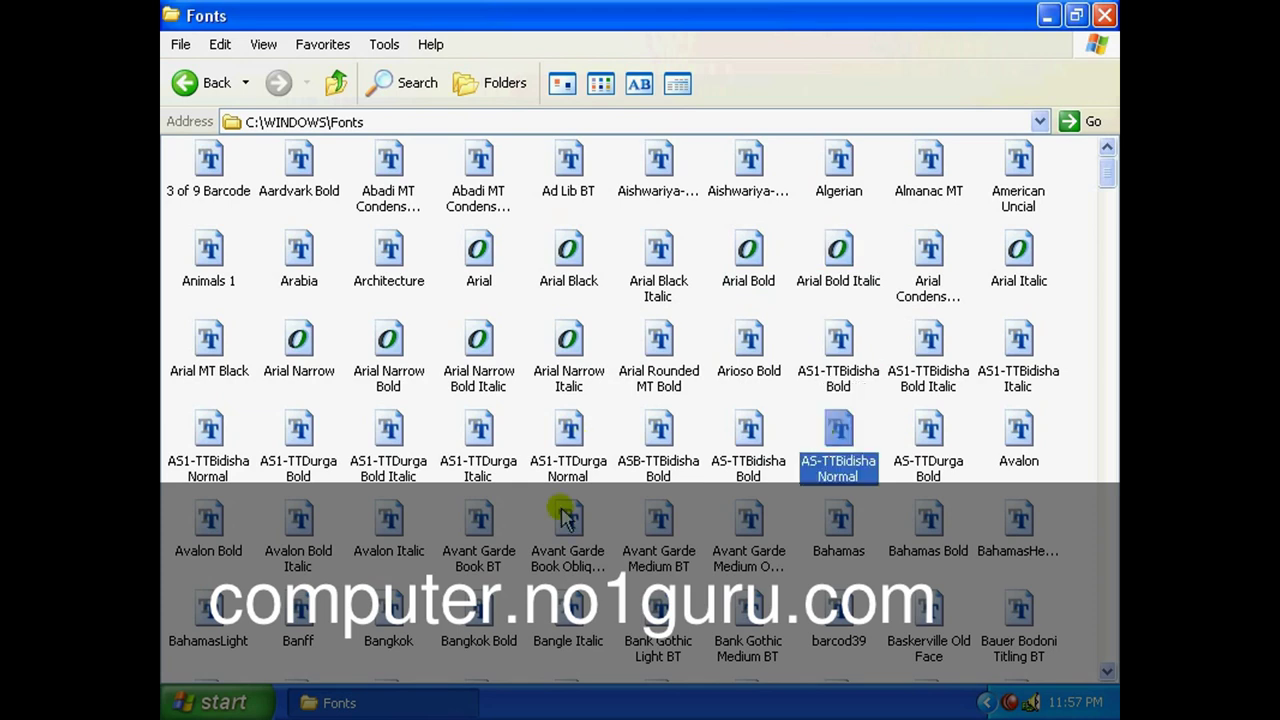
{"action": "left_click", "coordinate": [563, 548]}
{"action": "left_click", "coordinate": [299, 338]}
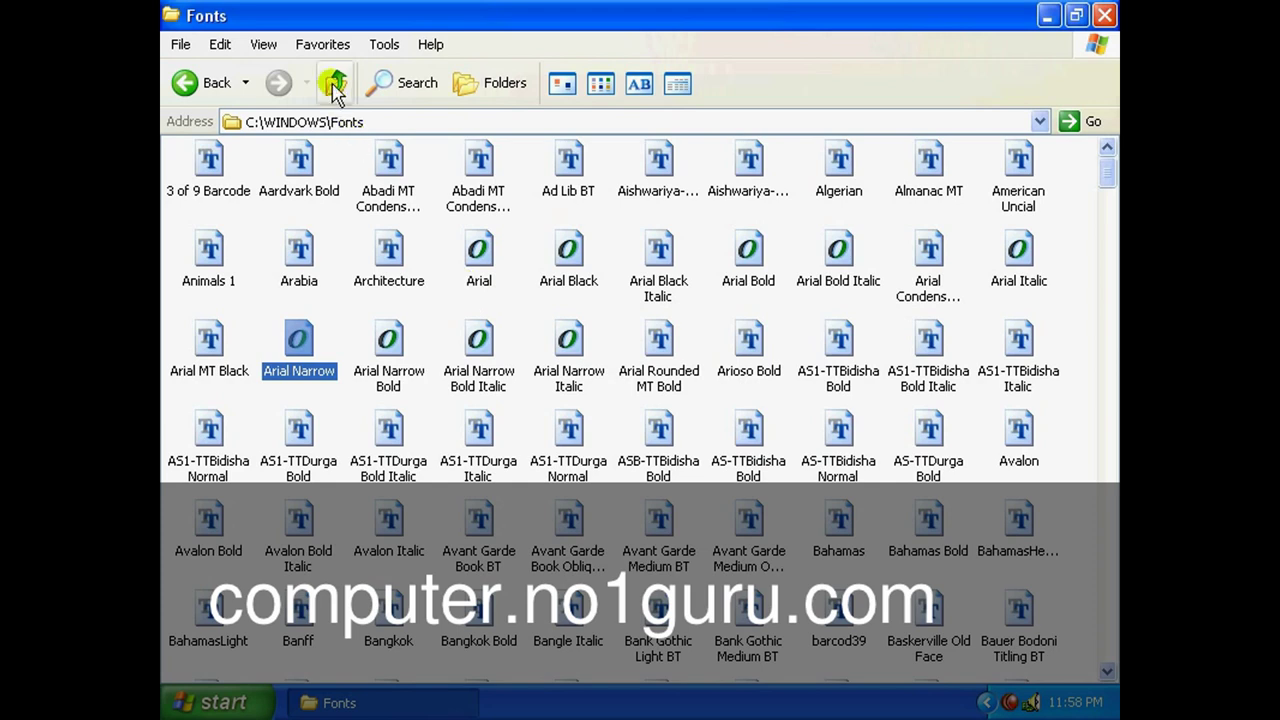
{"action": "left_click", "coordinate": [336, 86]}
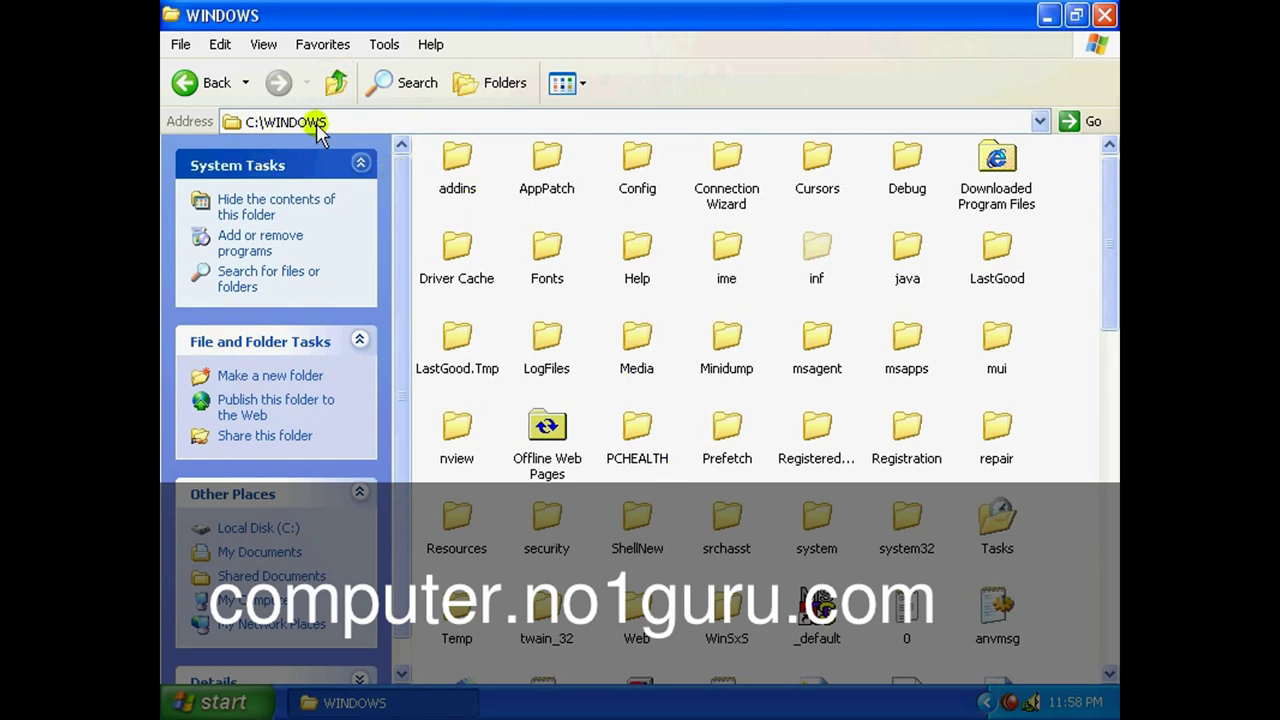
{"action": "left_click", "coordinate": [336, 83]}
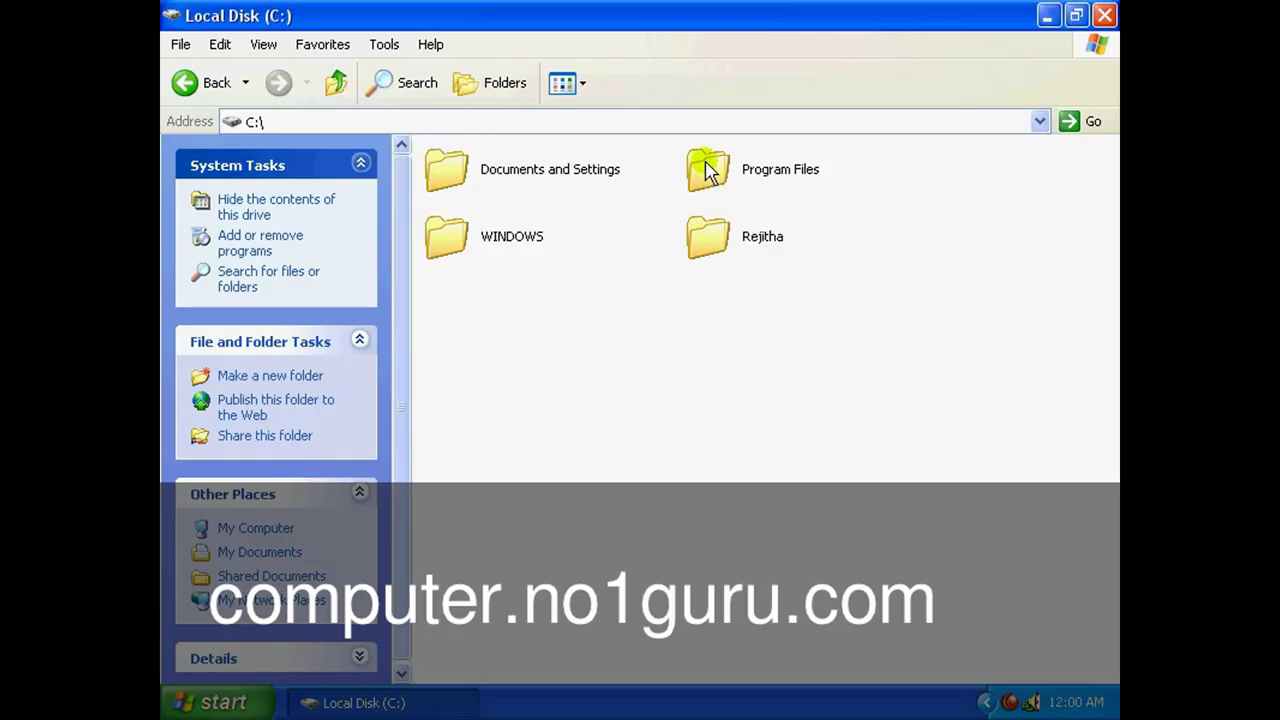
Open Program Files, scroll through its folders, then open the Adobe folder.
{"action": "left_click", "coordinate": [706, 170]}
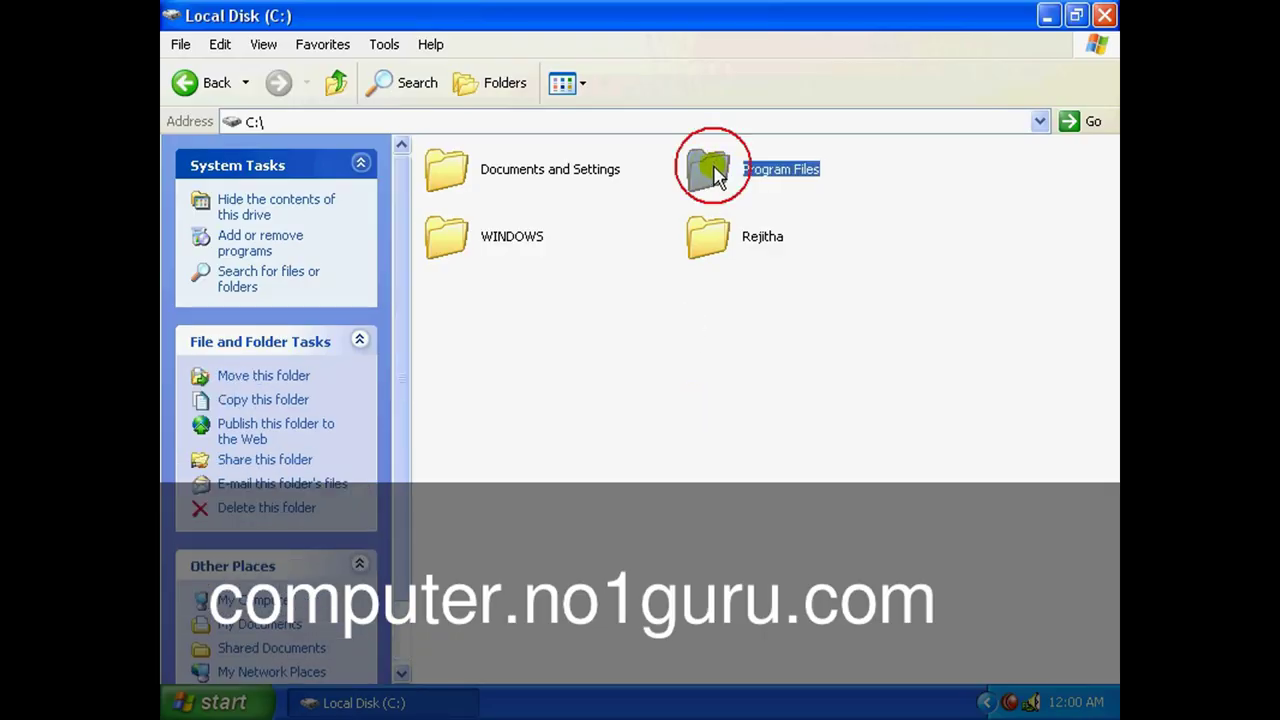
{"action": "double_click", "coordinate": [713, 172]}
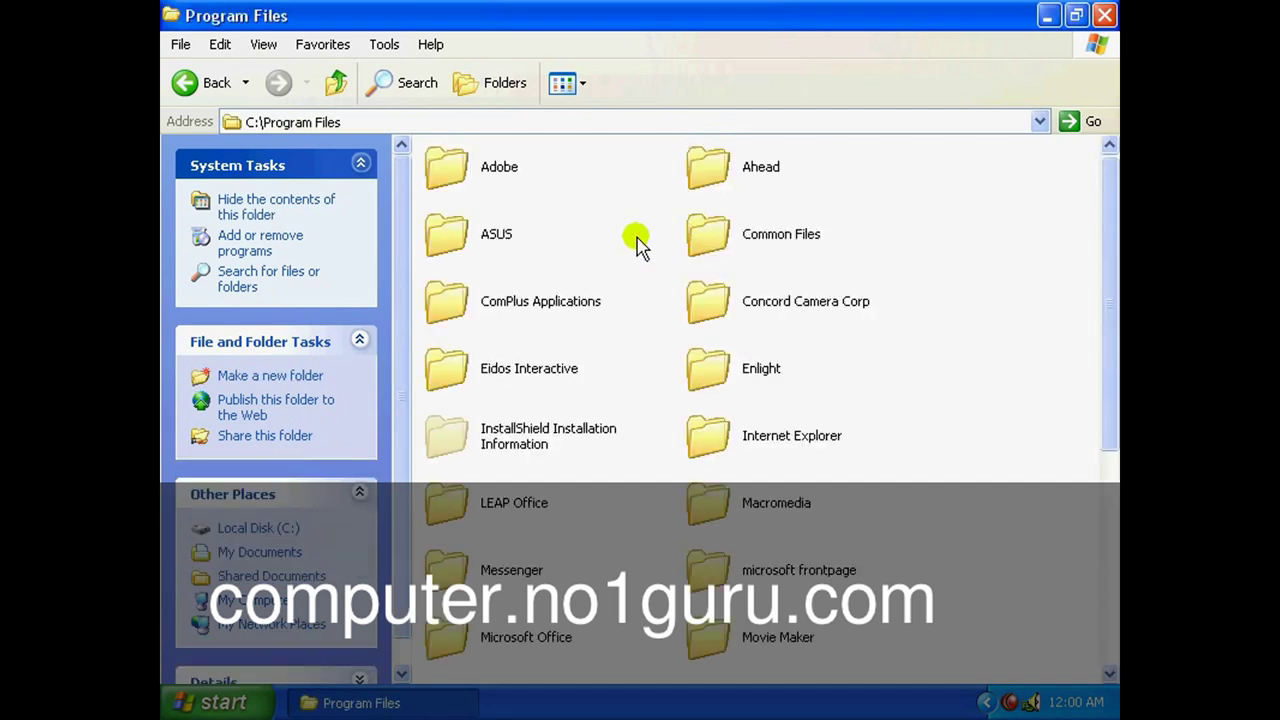
{"action": "left_click_drag", "start_coordinate": [1110, 262], "coordinate": [1110, 540]}
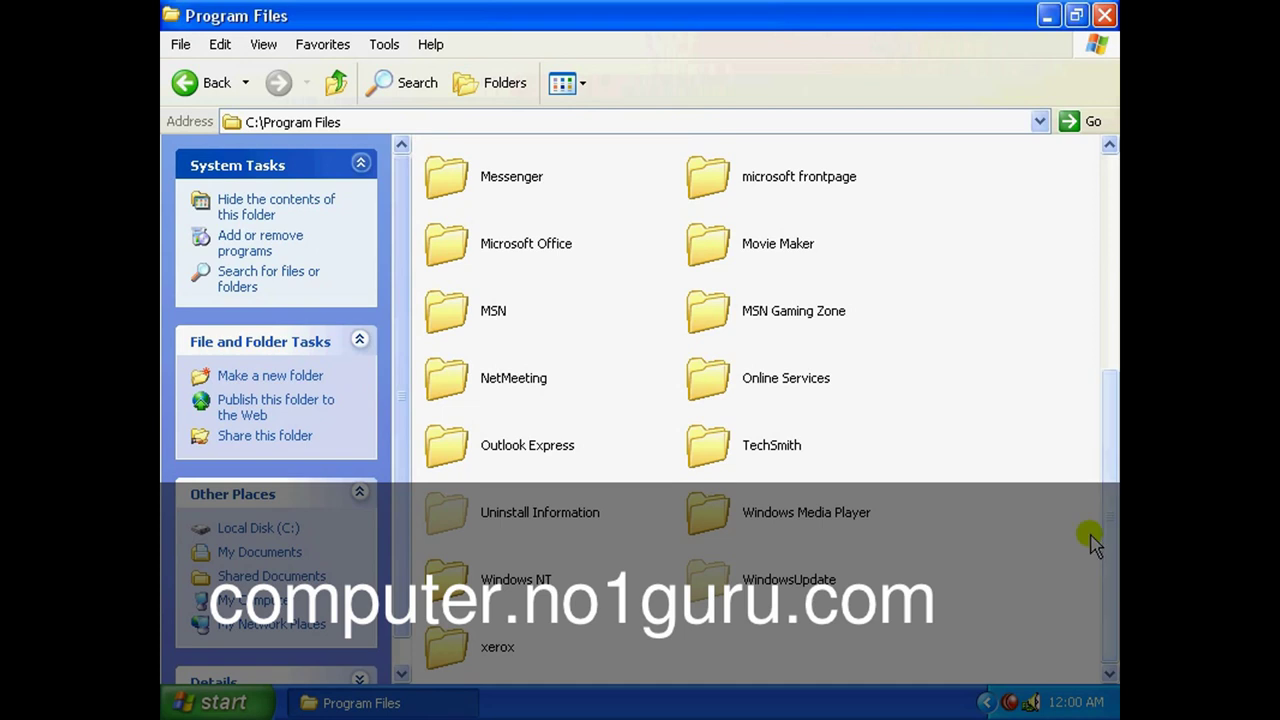
{"action": "left_click_drag", "start_coordinate": [1109, 449], "coordinate": [1110, 200]}
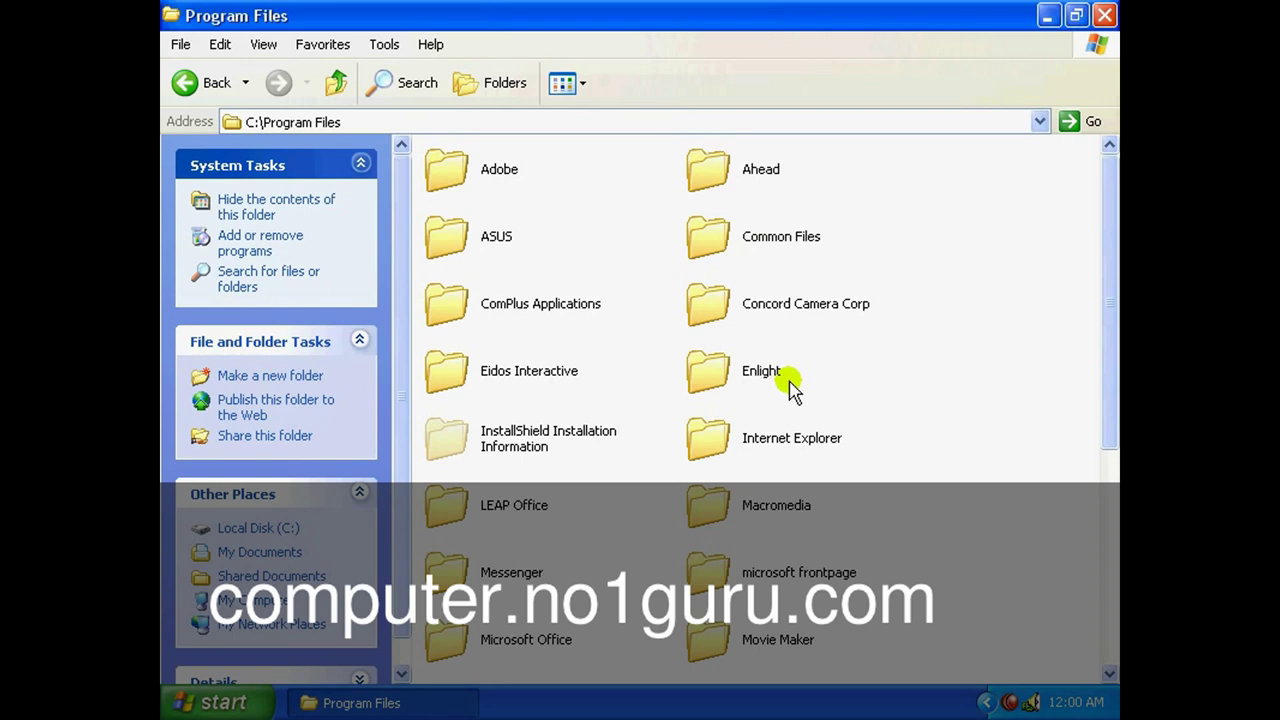
{"action": "left_click", "coordinate": [459, 177]}
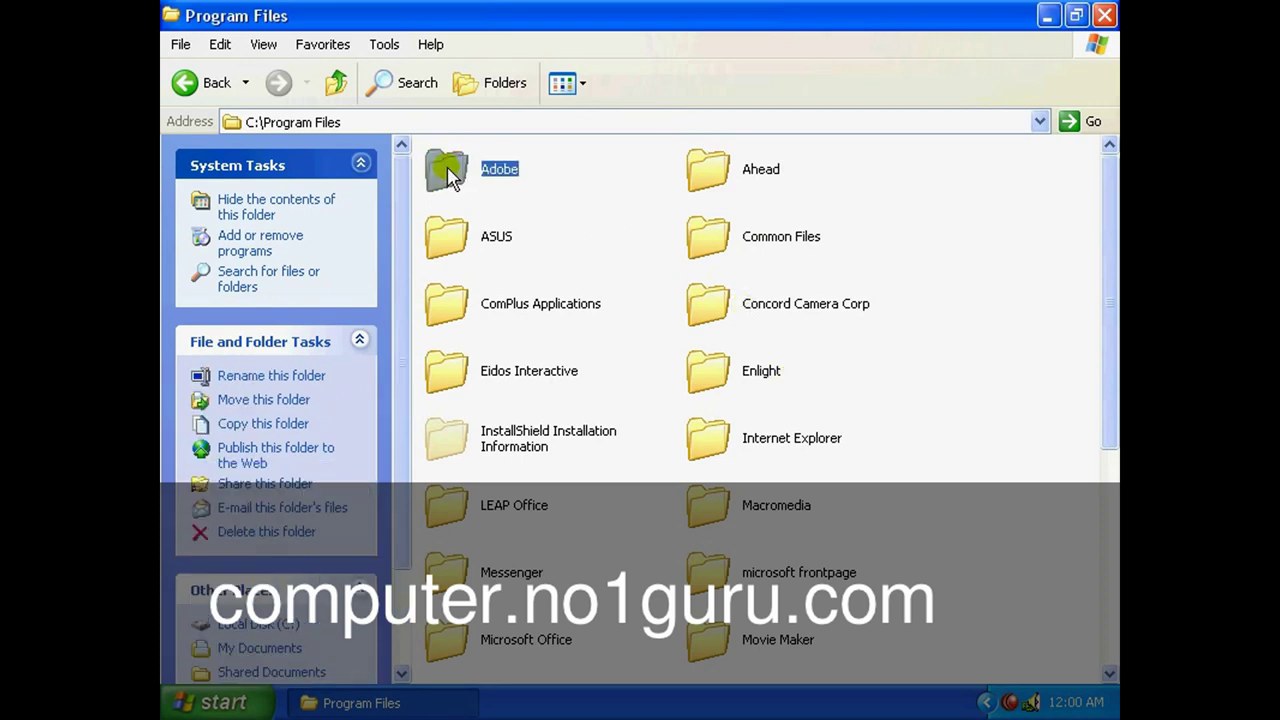
{"action": "double_click", "coordinate": [459, 177]}
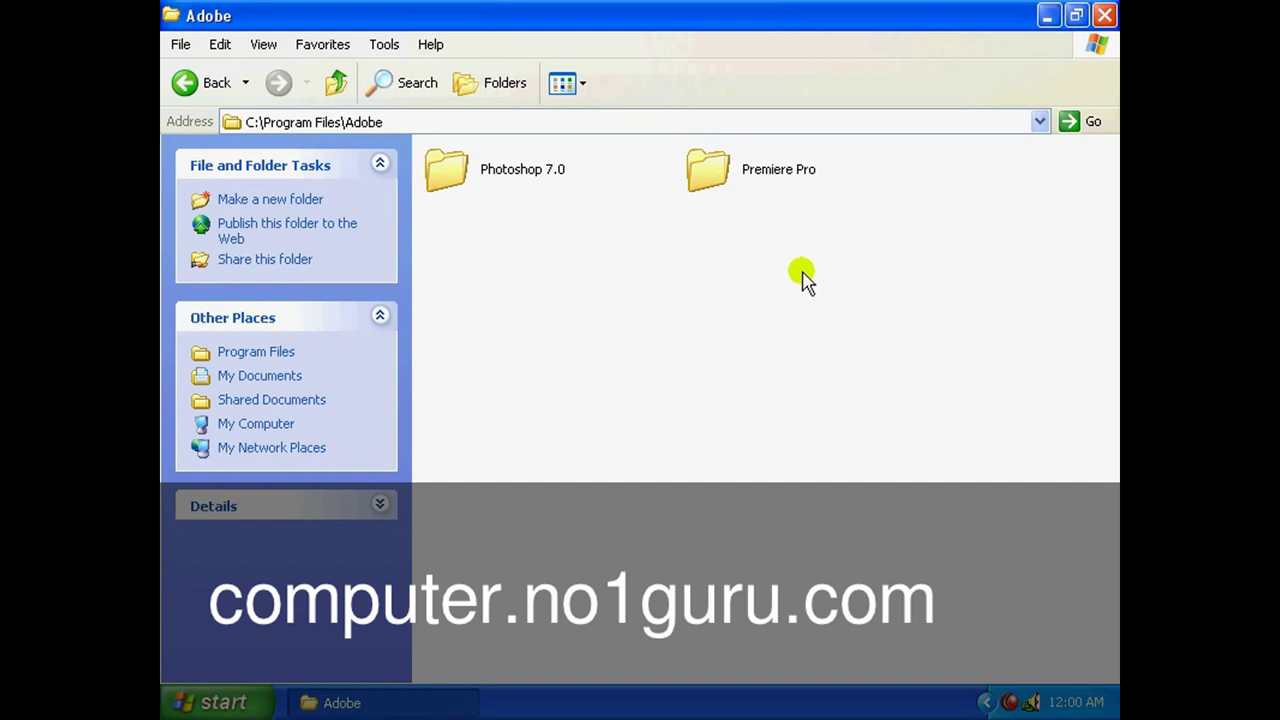
Open the Photoshop 7.0 folder, select AGM.dll and Bib.dll, and scroll through its files.
{"action": "double_click", "coordinate": [450, 174]}
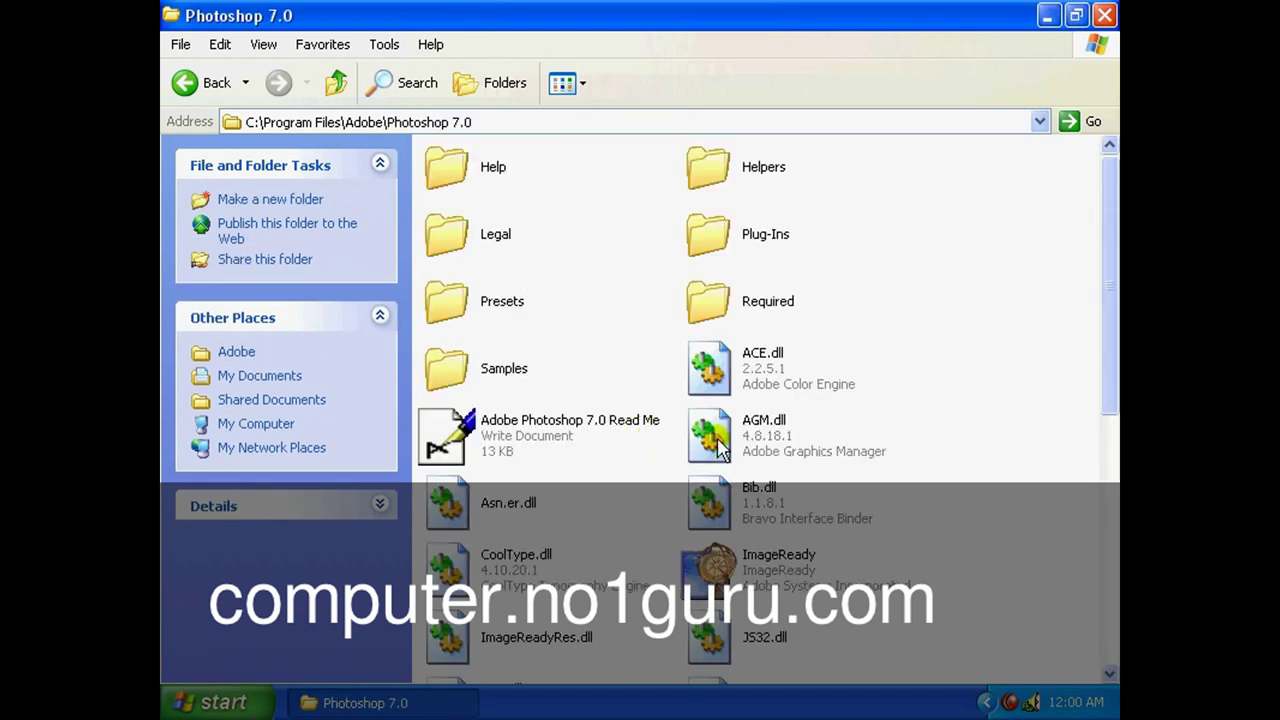
{"action": "left_click", "coordinate": [710, 436]}
{"action": "left_click", "coordinate": [714, 504]}
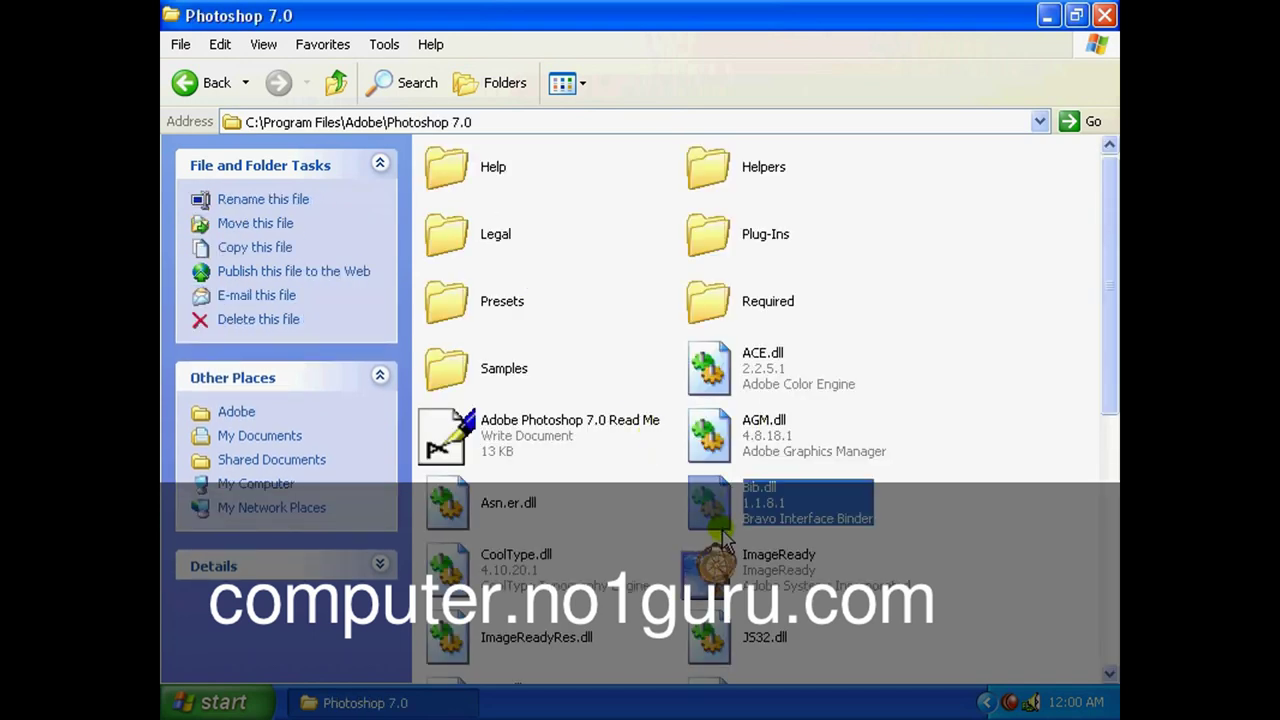
{"action": "left_click_drag", "start_coordinate": [1100, 320], "coordinate": [1108, 605]}
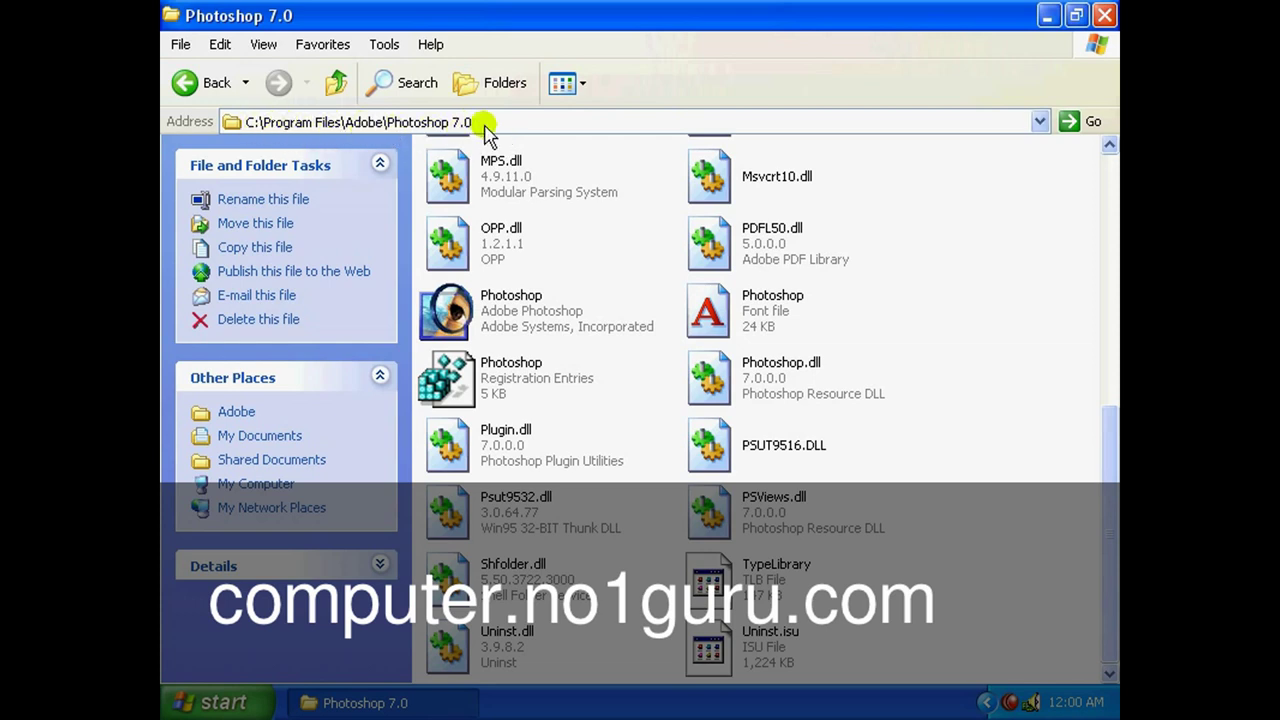
{"action": "left_click_drag", "start_coordinate": [1104, 420], "coordinate": [1110, 168]}
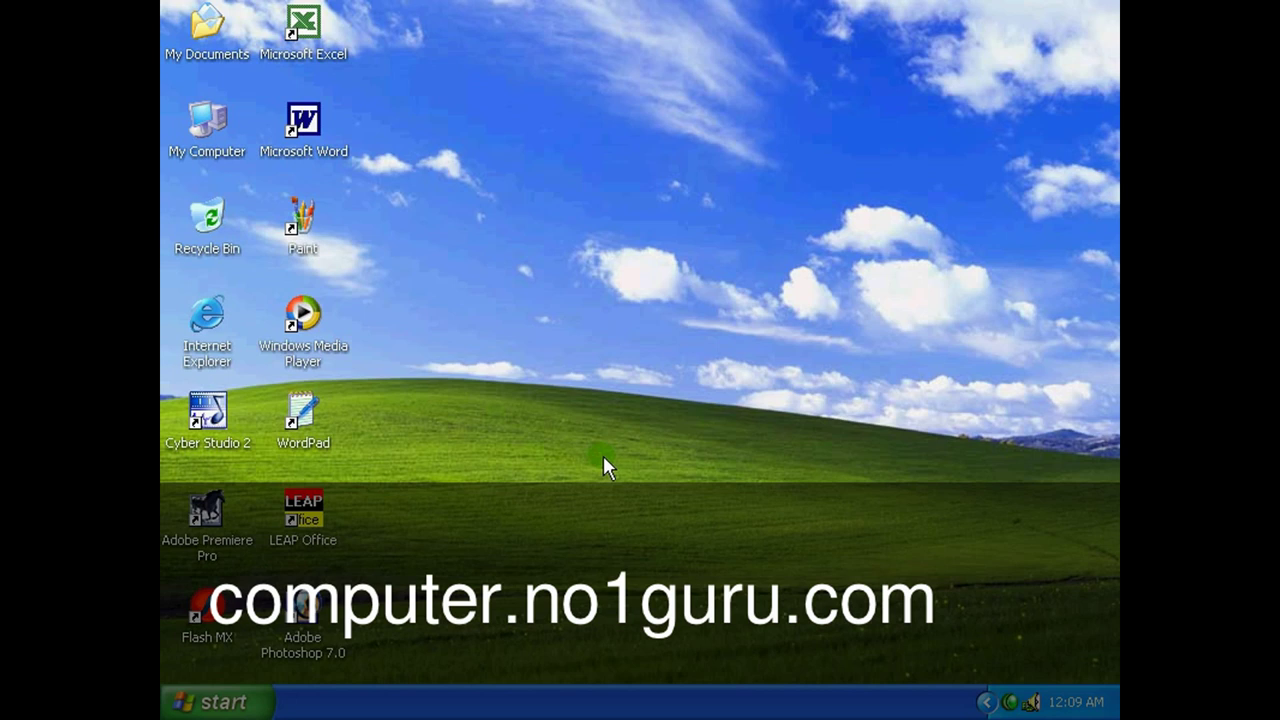
Select the WordPad, Media Player, Paint, Word, My Computer and Internet Explorer shortcuts.
{"action": "left_click", "coordinate": [309, 402]}
{"action": "left_click", "coordinate": [303, 316]}
{"action": "left_click", "coordinate": [304, 220]}
{"action": "left_click", "coordinate": [296, 116]}
{"action": "left_click", "coordinate": [220, 124]}
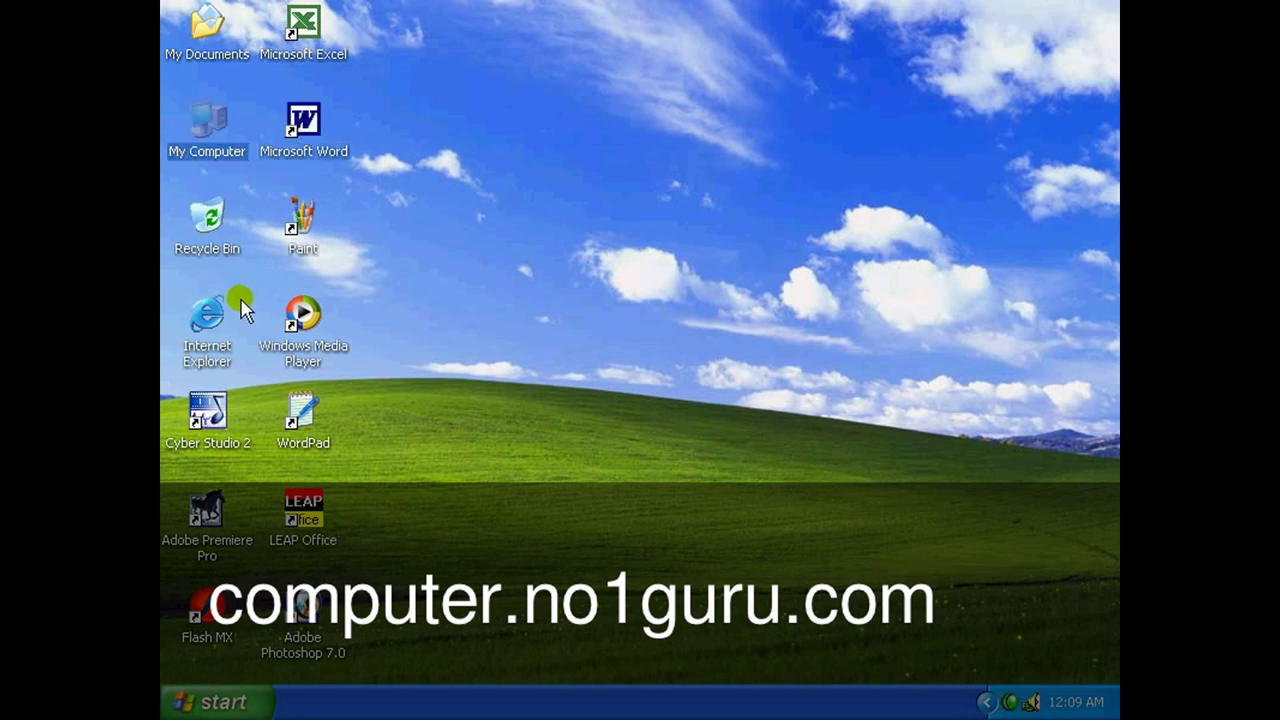
{"action": "left_click", "coordinate": [212, 330]}
Browse the Start menu program lists without launching anything, then select the Paint shortcut.
{"action": "left_click", "coordinate": [222, 698]}
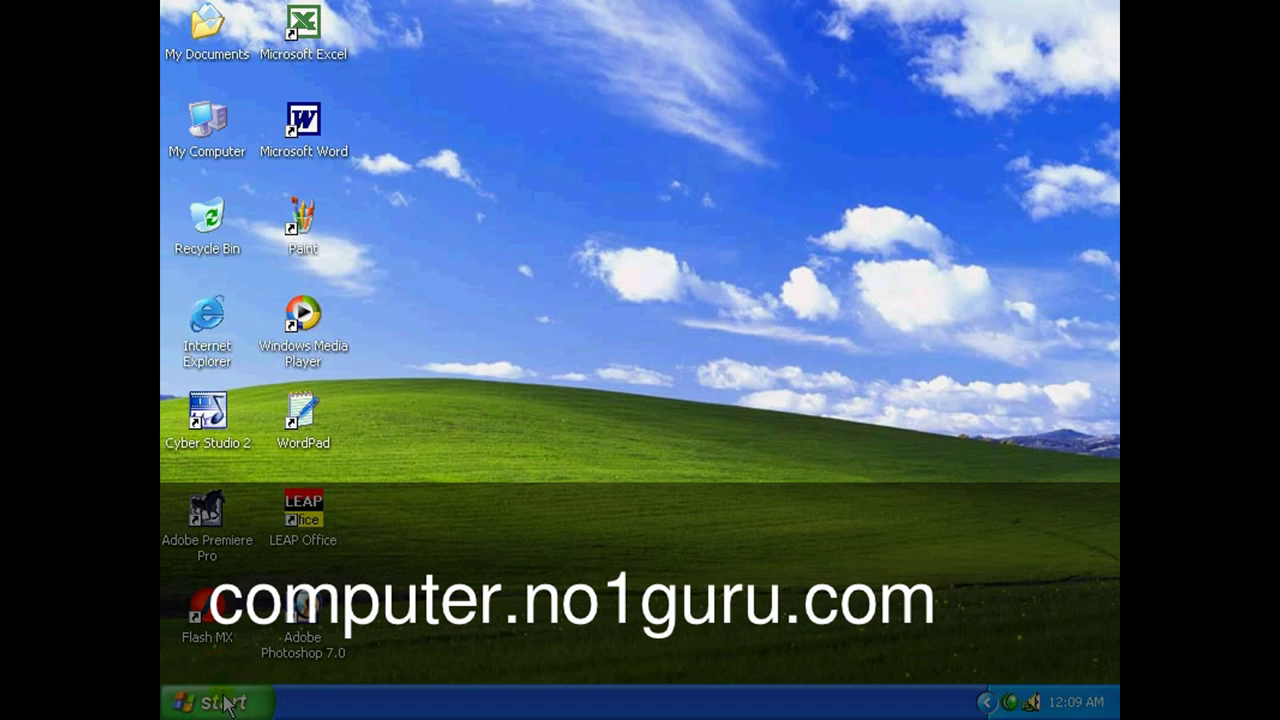
{"action": "mouse_move", "coordinate": [250, 385]}
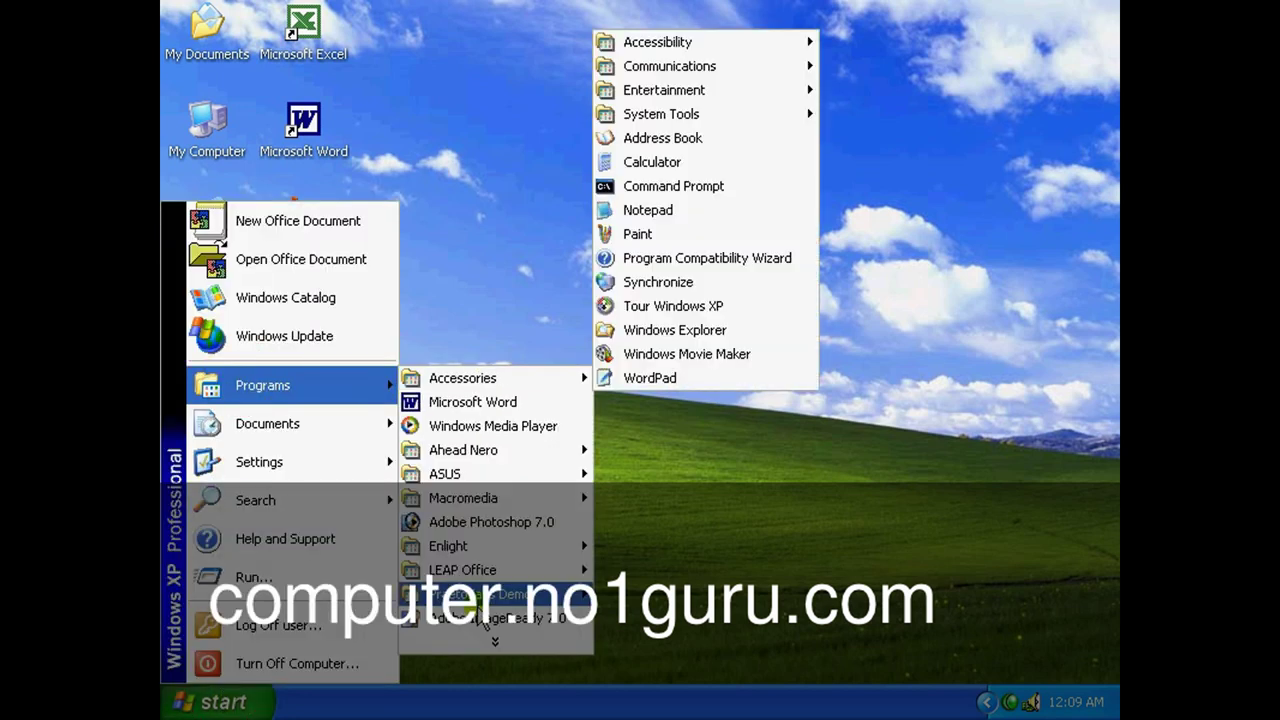
{"action": "mouse_move", "coordinate": [466, 476]}
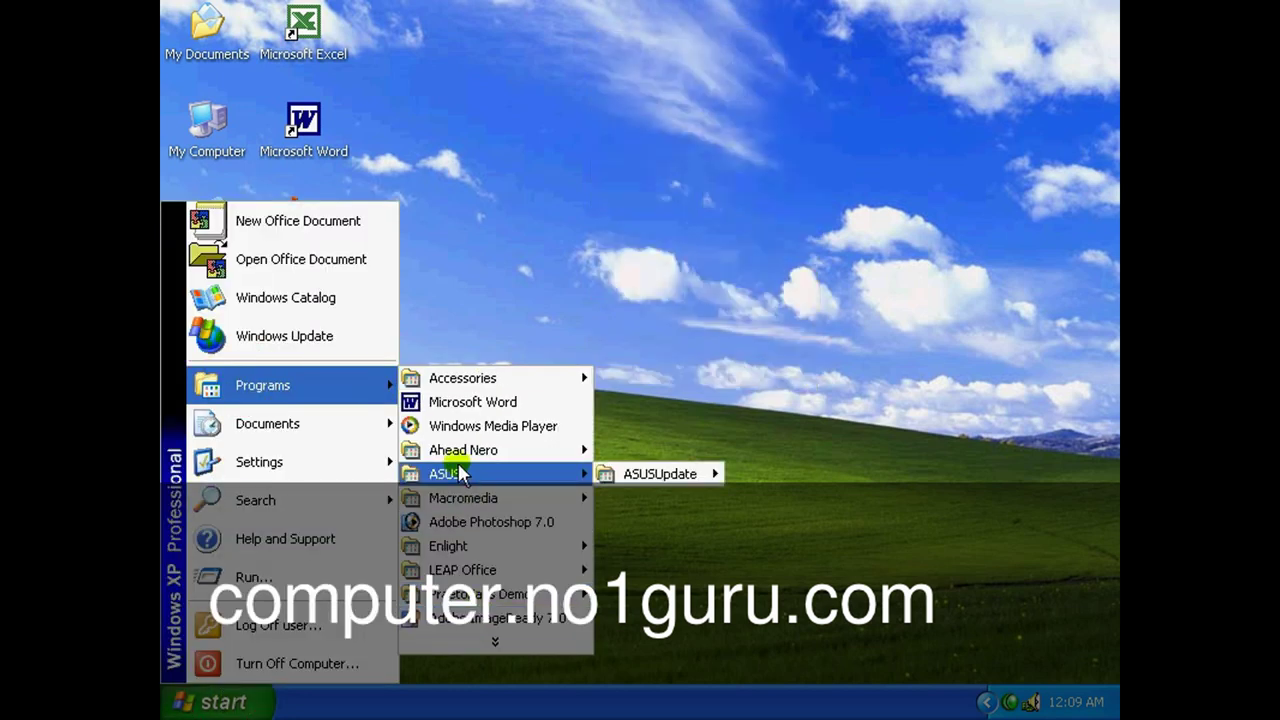
{"action": "left_click", "coordinate": [581, 303]}
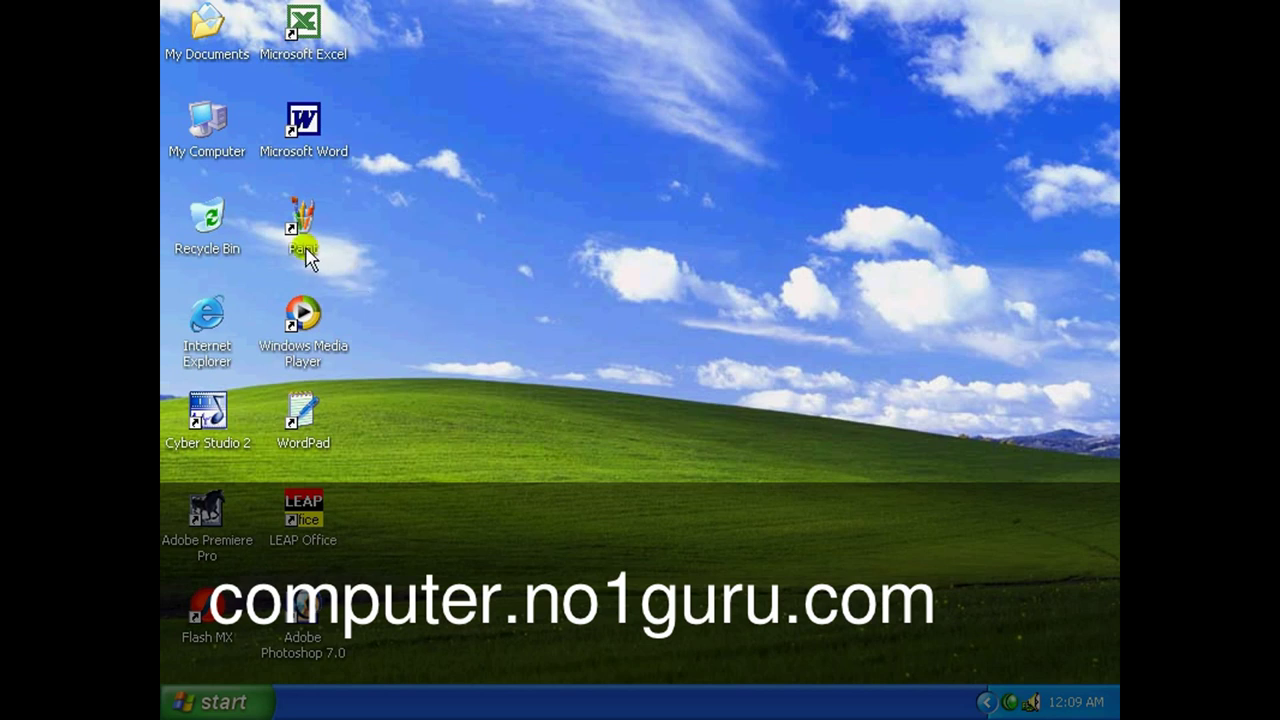
{"action": "left_click", "coordinate": [306, 252]}
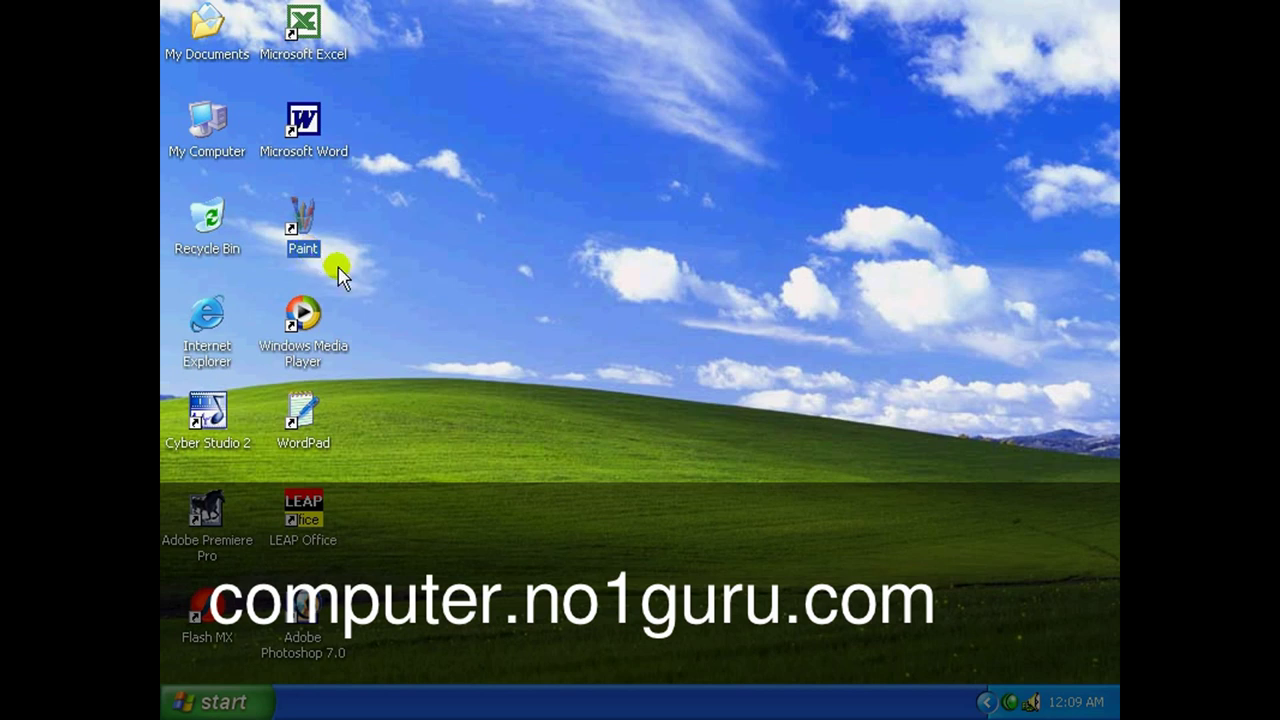
Launch Paint from Start > All Programs > Accessories.
{"action": "left_click", "coordinate": [239, 712]}
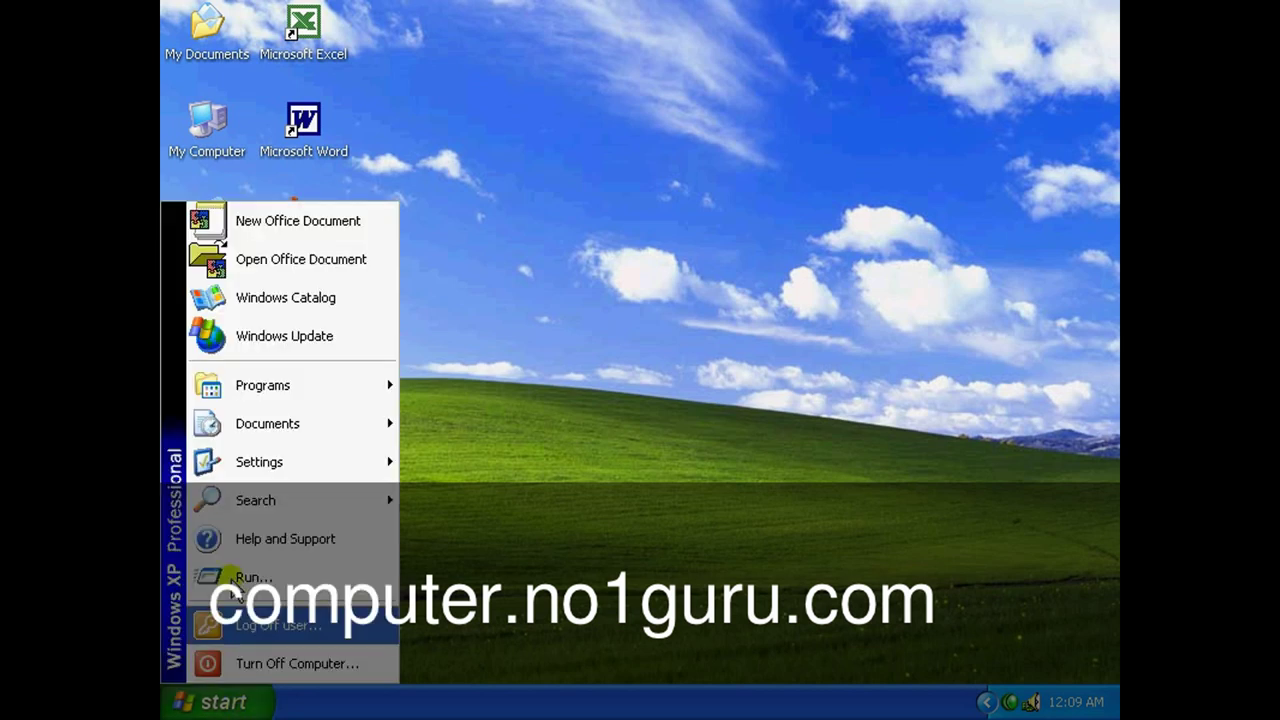
{"action": "left_click", "coordinate": [240, 390]}
{"action": "left_click", "coordinate": [499, 381]}
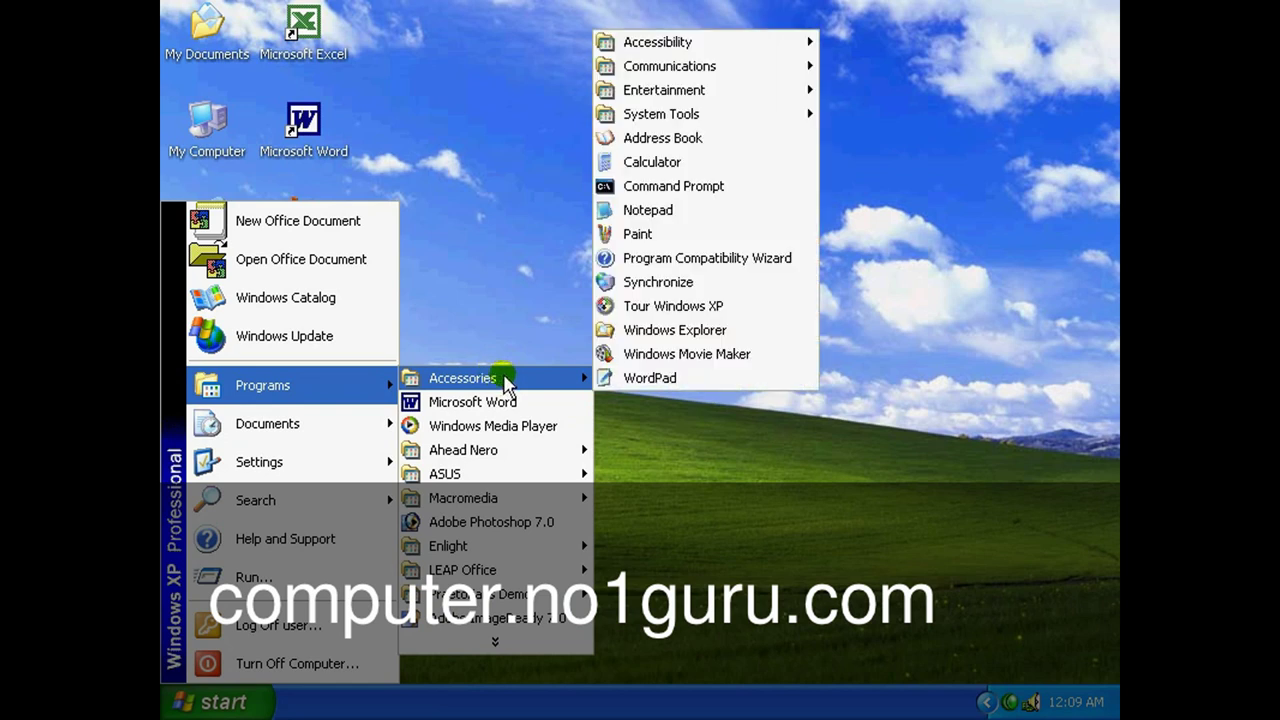
{"action": "left_click", "coordinate": [648, 235]}
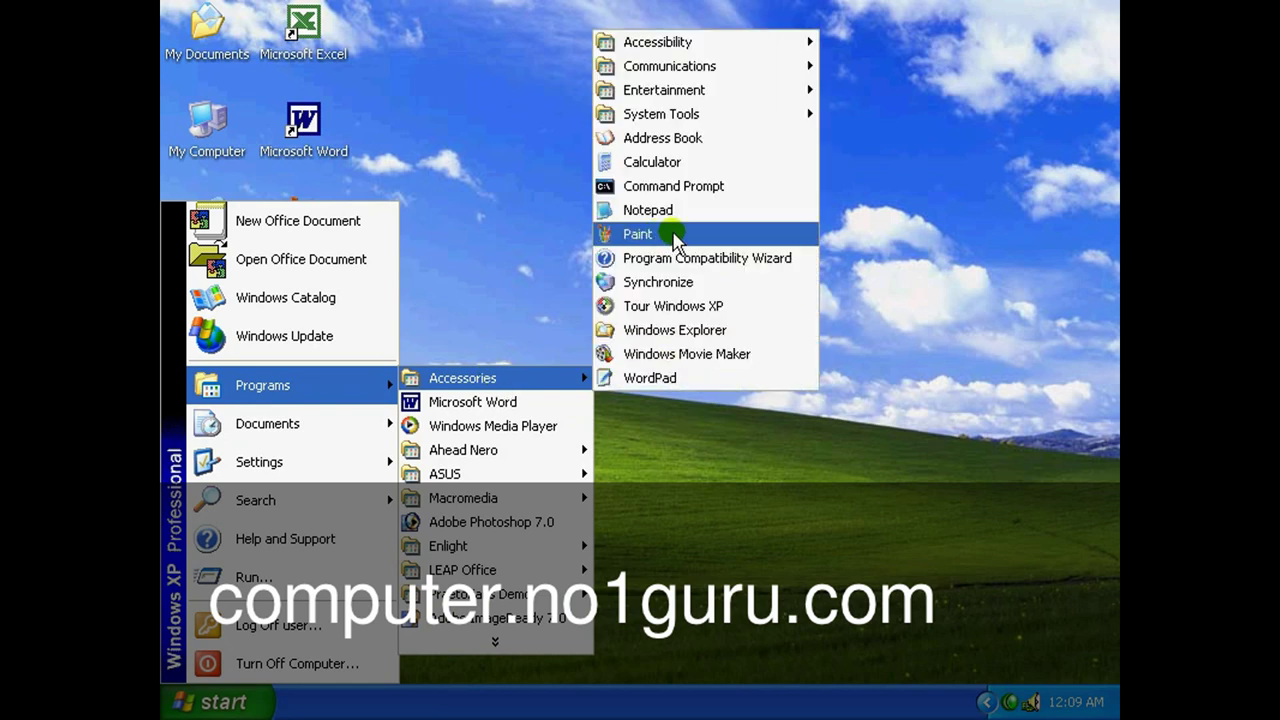
{"action": "left_click", "coordinate": [675, 237]}
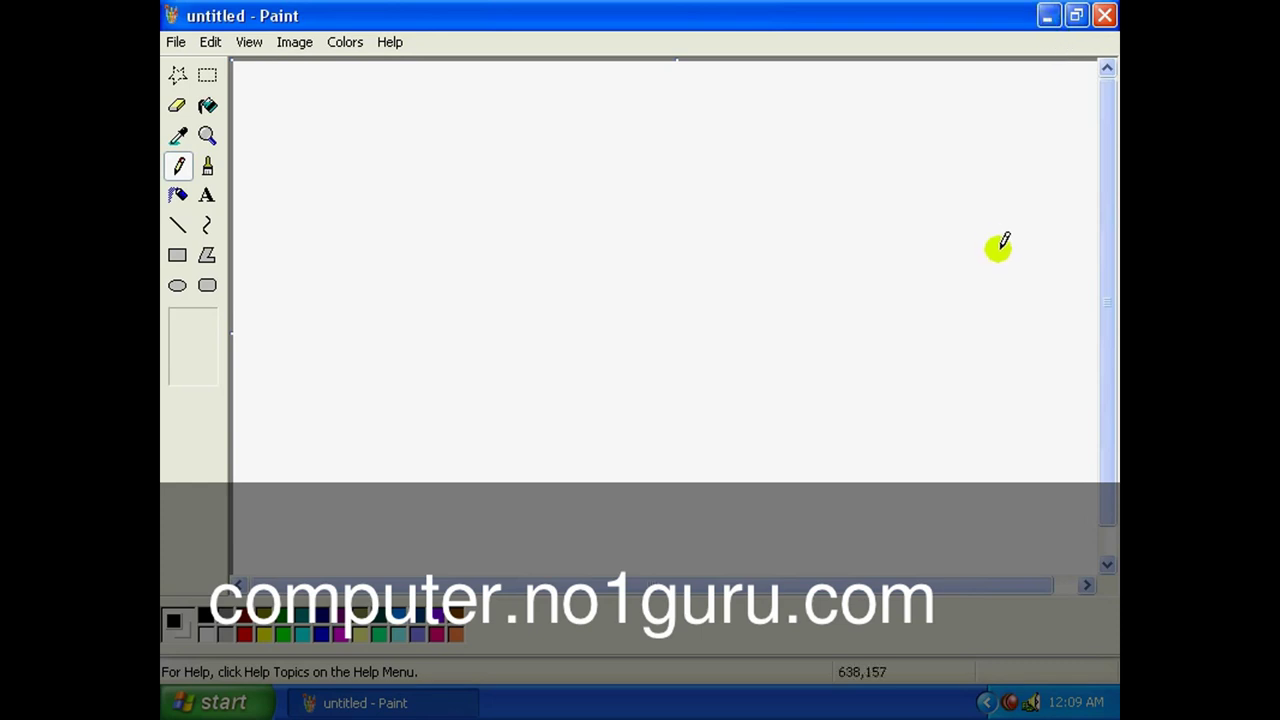
Minimize the Paint window to the taskbar and bring it back.
{"action": "left_click", "coordinate": [1046, 18]}
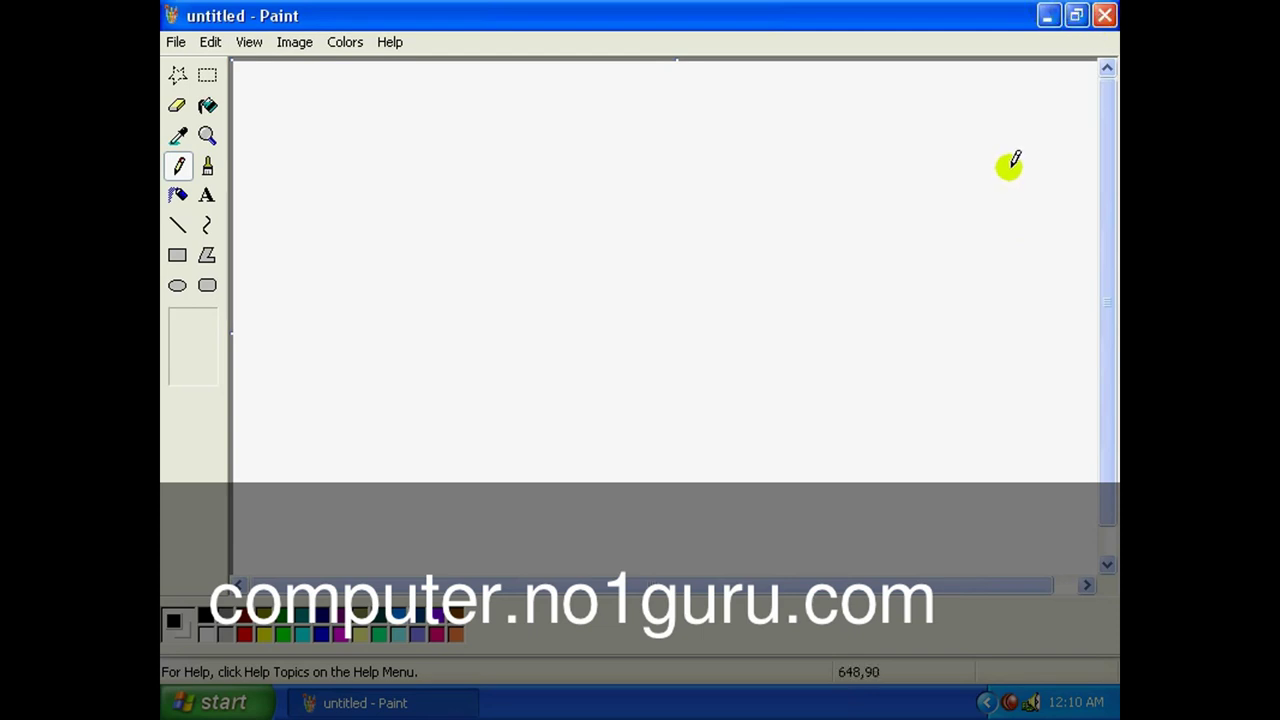
{"action": "left_click", "coordinate": [1048, 17]}
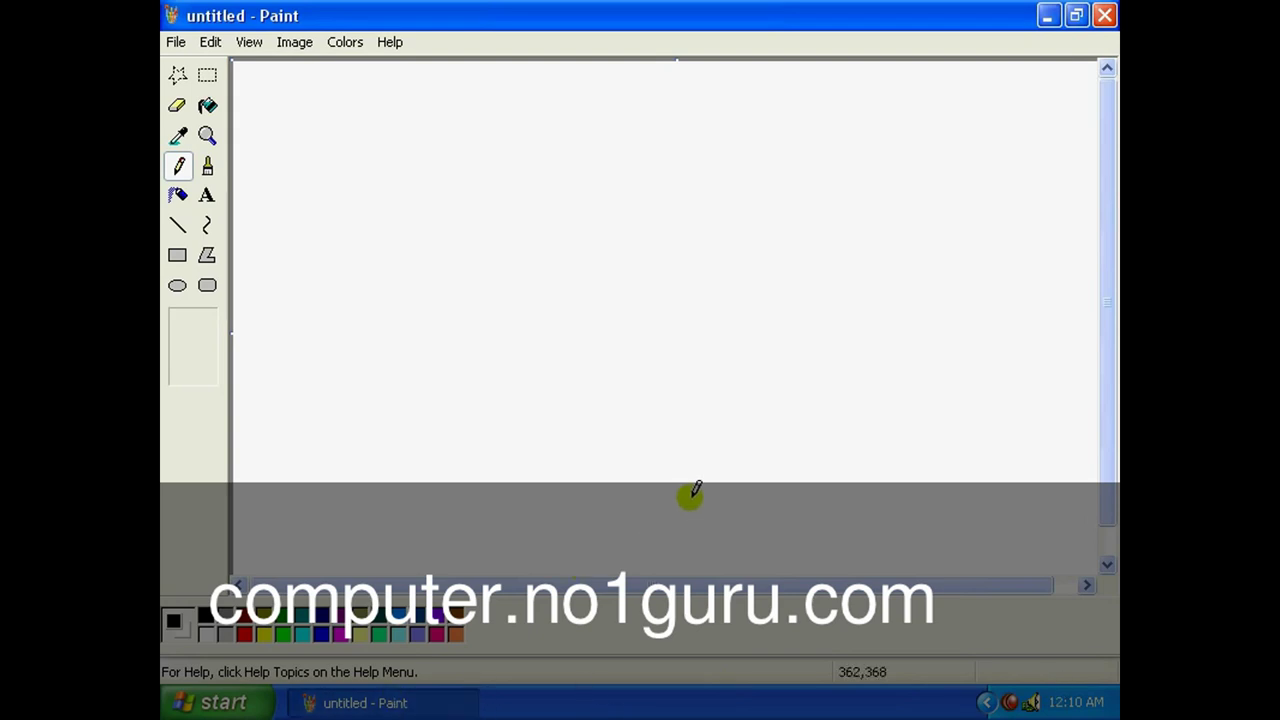
{"action": "left_click", "coordinate": [1047, 15]}
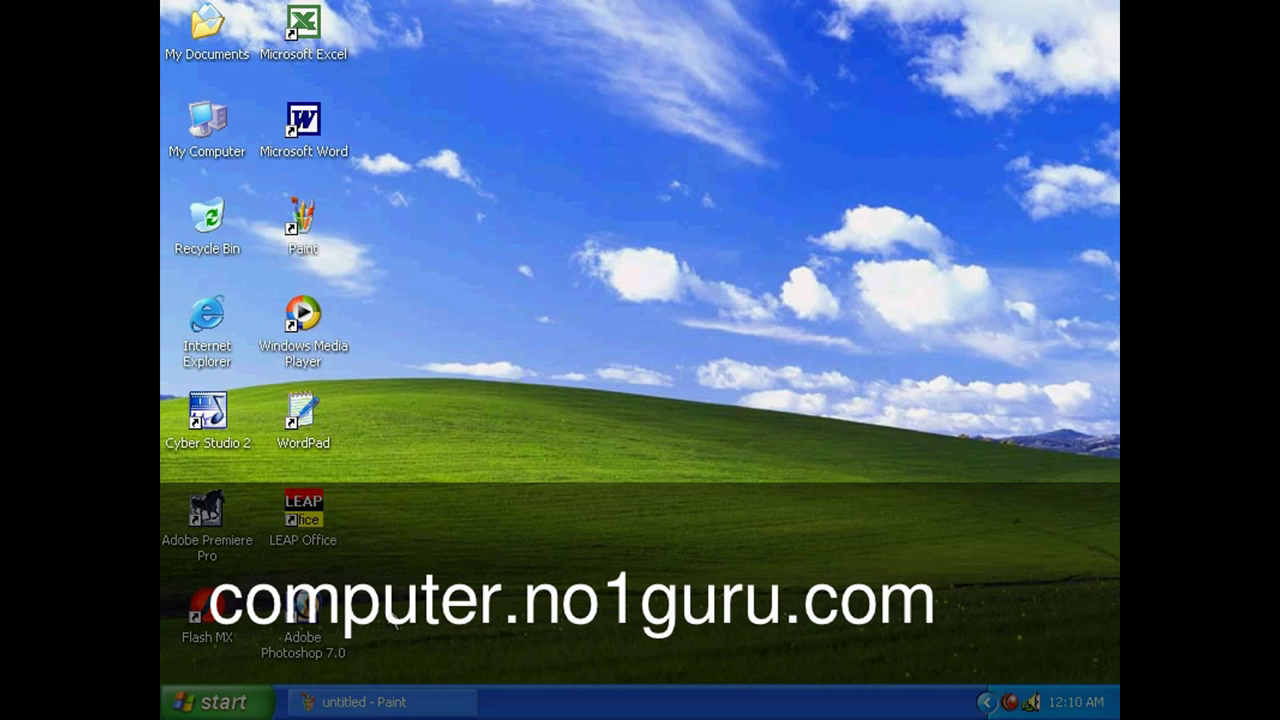
{"action": "left_click", "coordinate": [414, 703]}
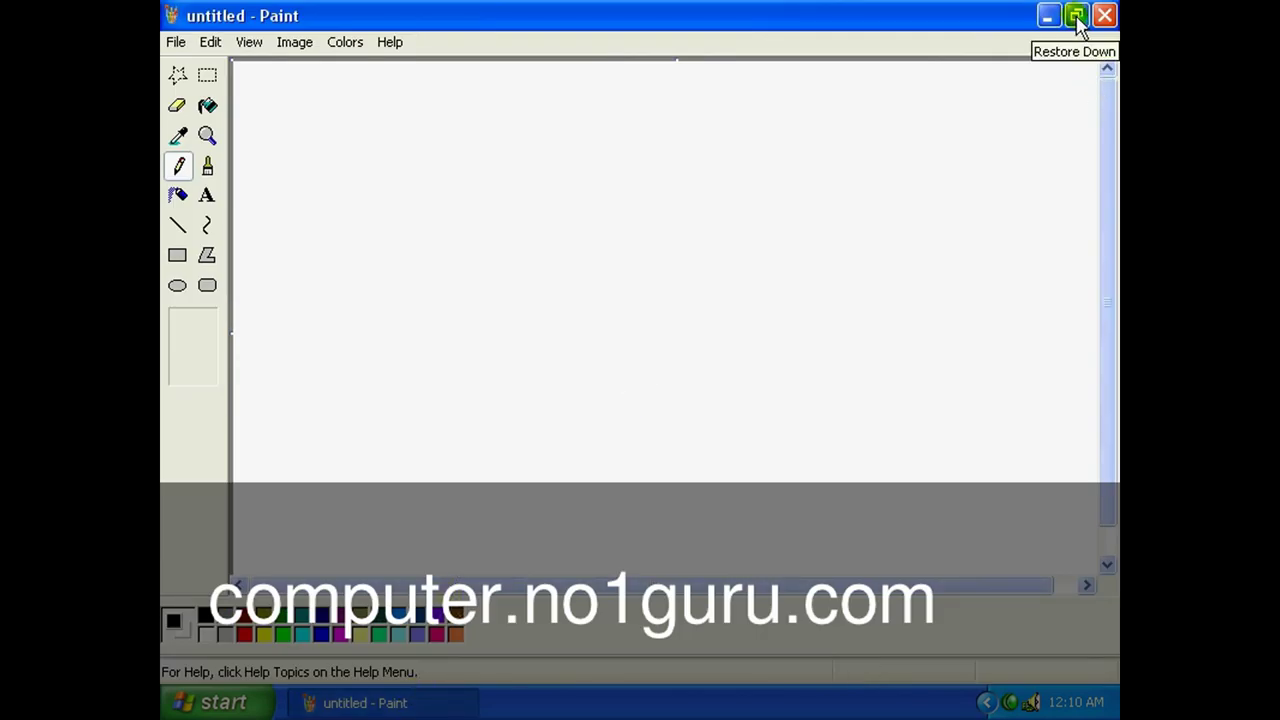
Restore Paint to a smaller window, maximize it again, then close it.
{"action": "left_click", "coordinate": [1076, 16]}
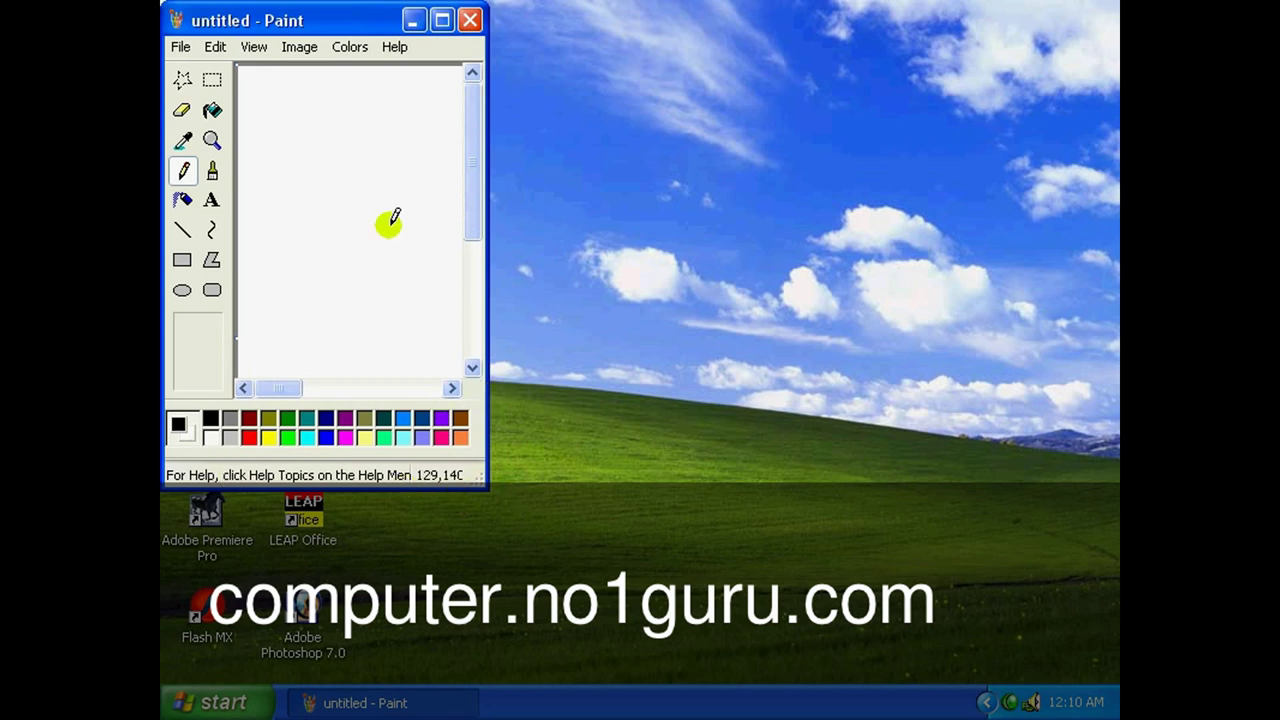
{"action": "left_click", "coordinate": [446, 28]}
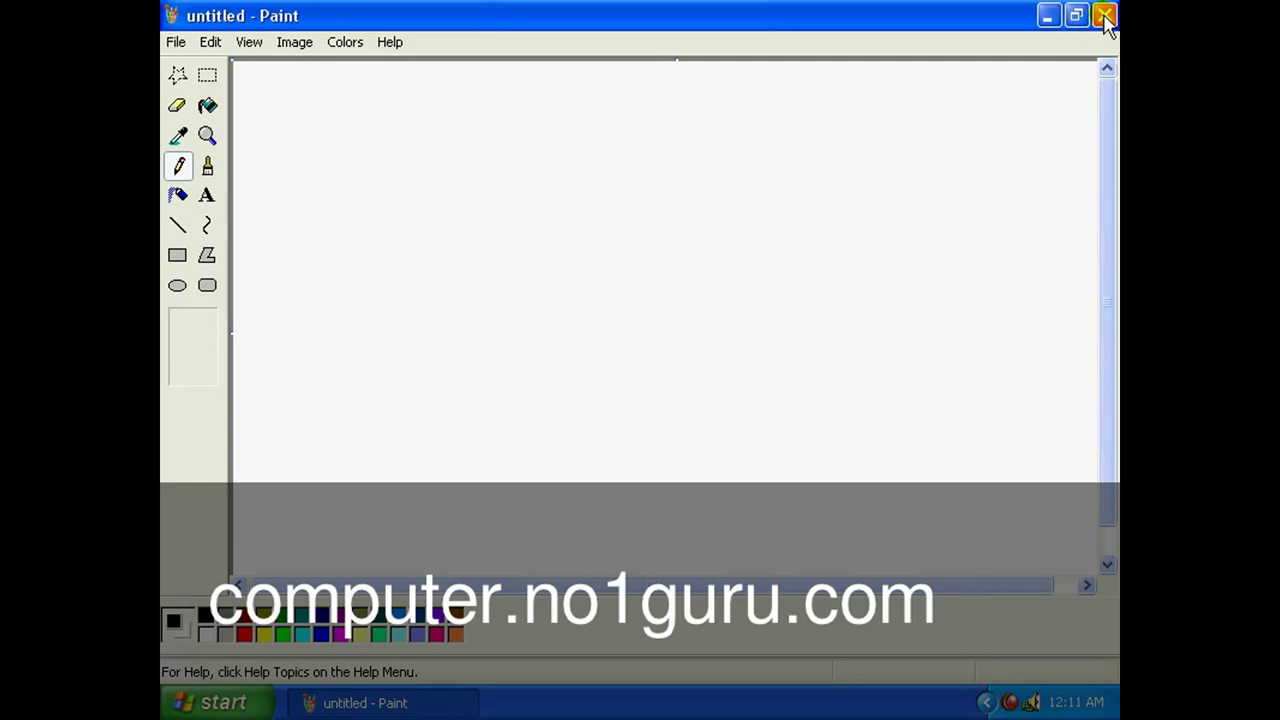
{"action": "left_click", "coordinate": [1104, 16]}
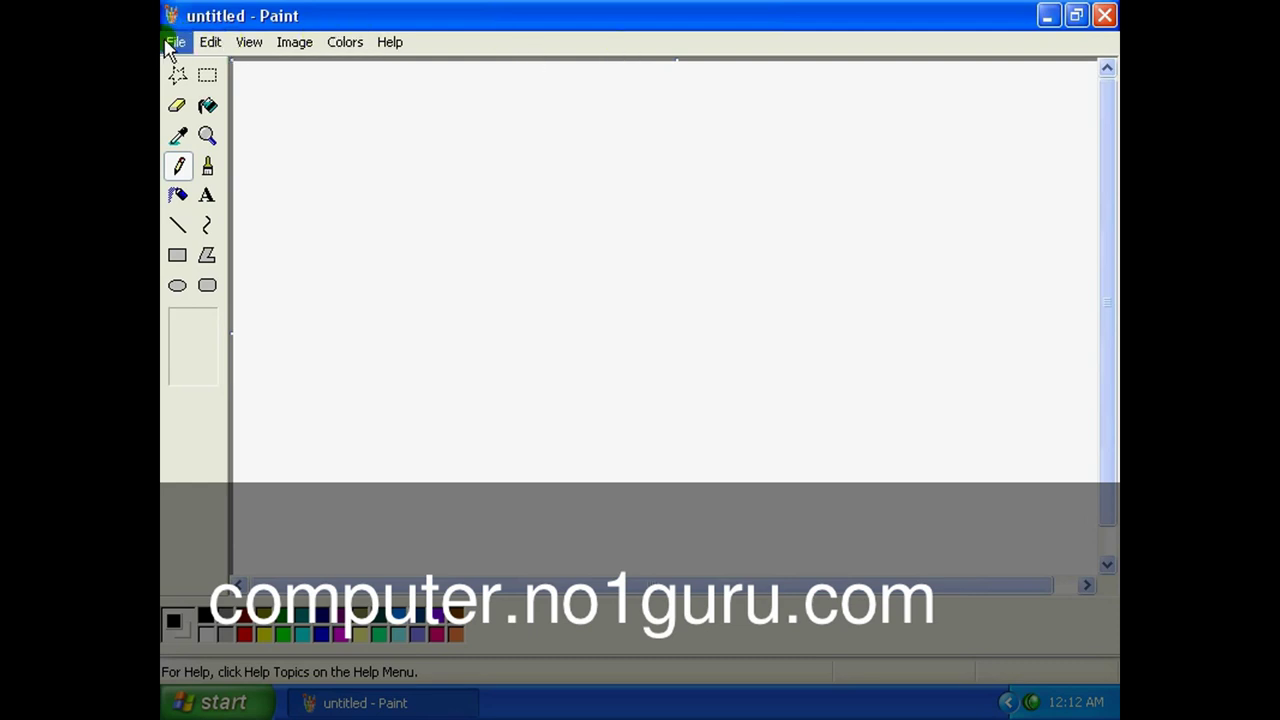
{"action": "left_click", "coordinate": [251, 45]}
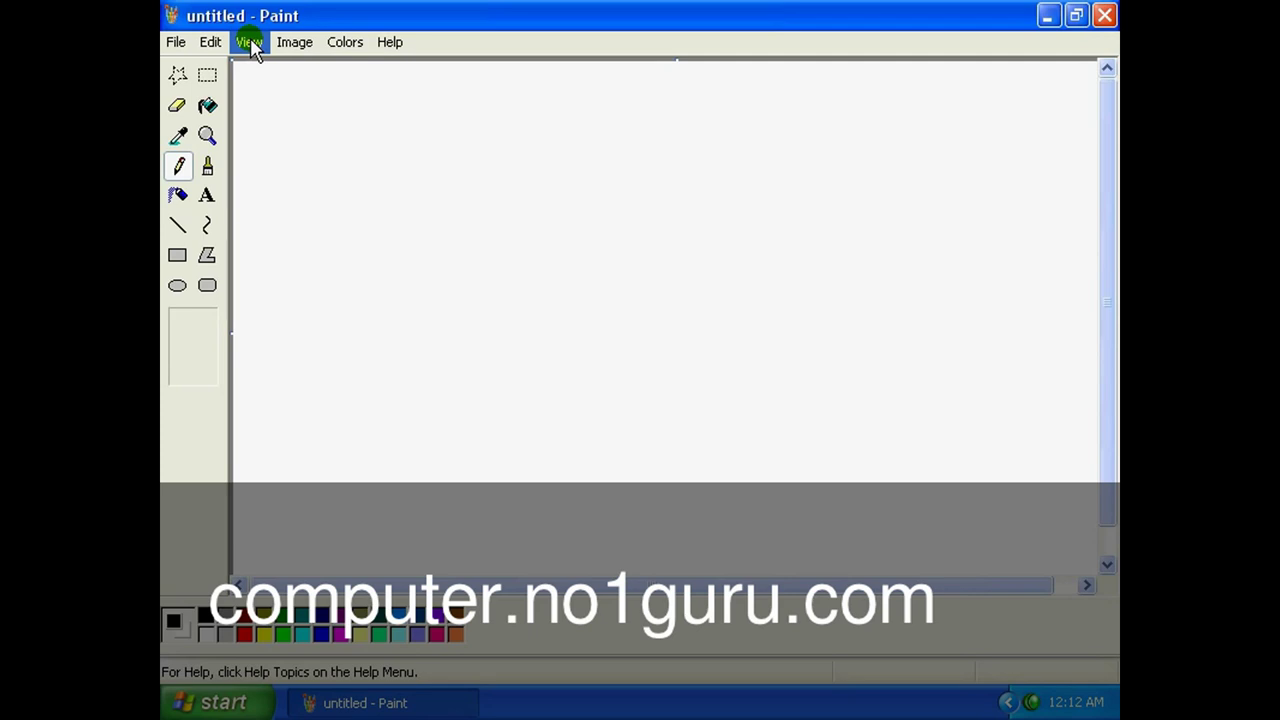
{"action": "left_click", "coordinate": [250, 44]}
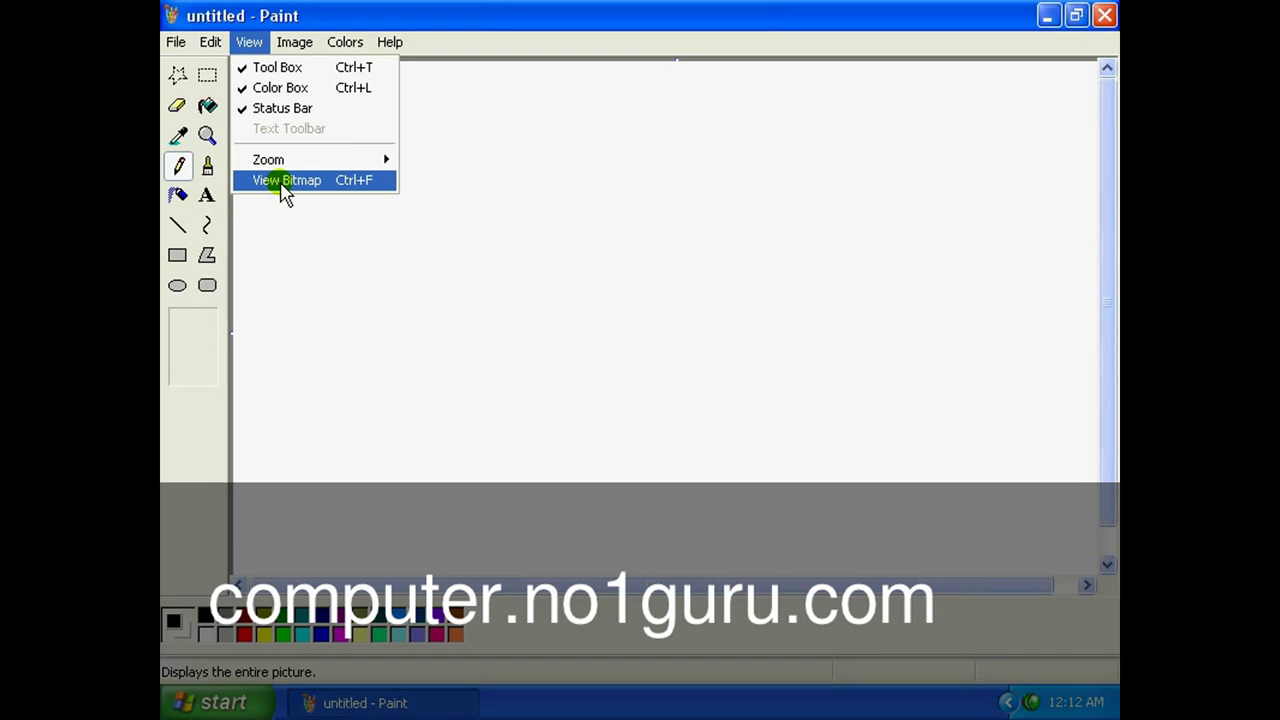
{"action": "left_click", "coordinate": [294, 45]}
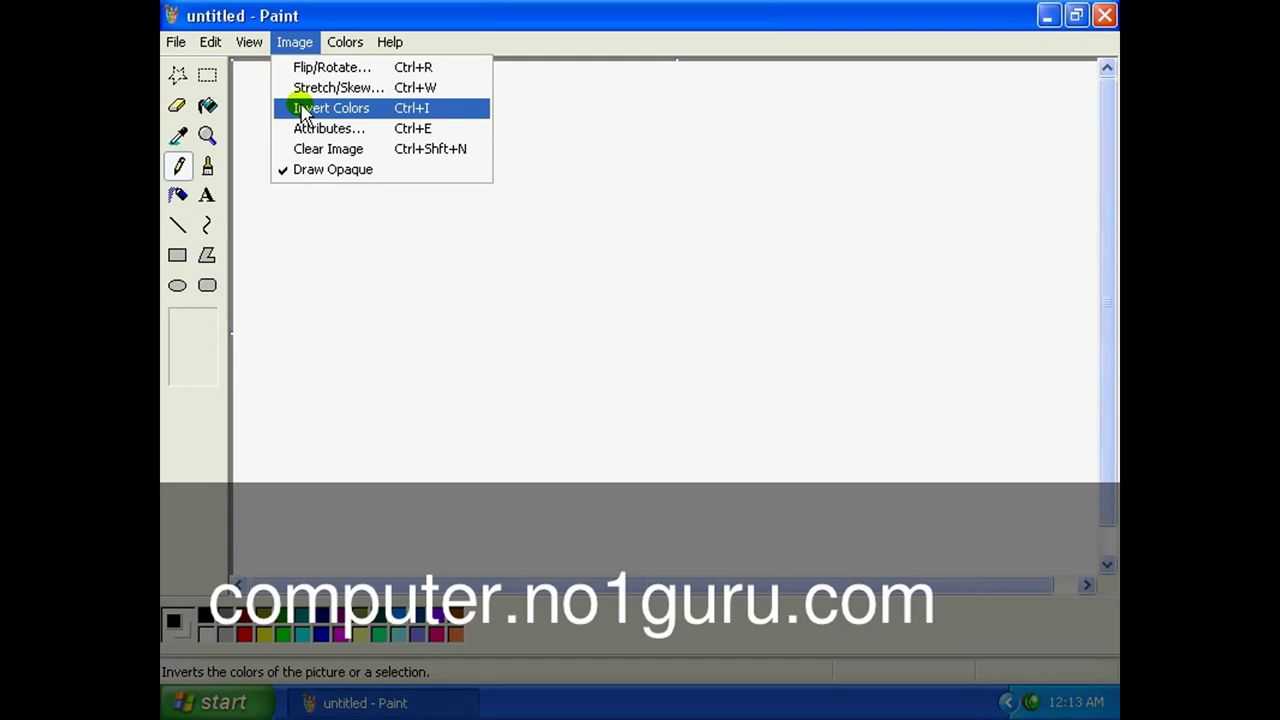
{"action": "left_click", "coordinate": [419, 18]}
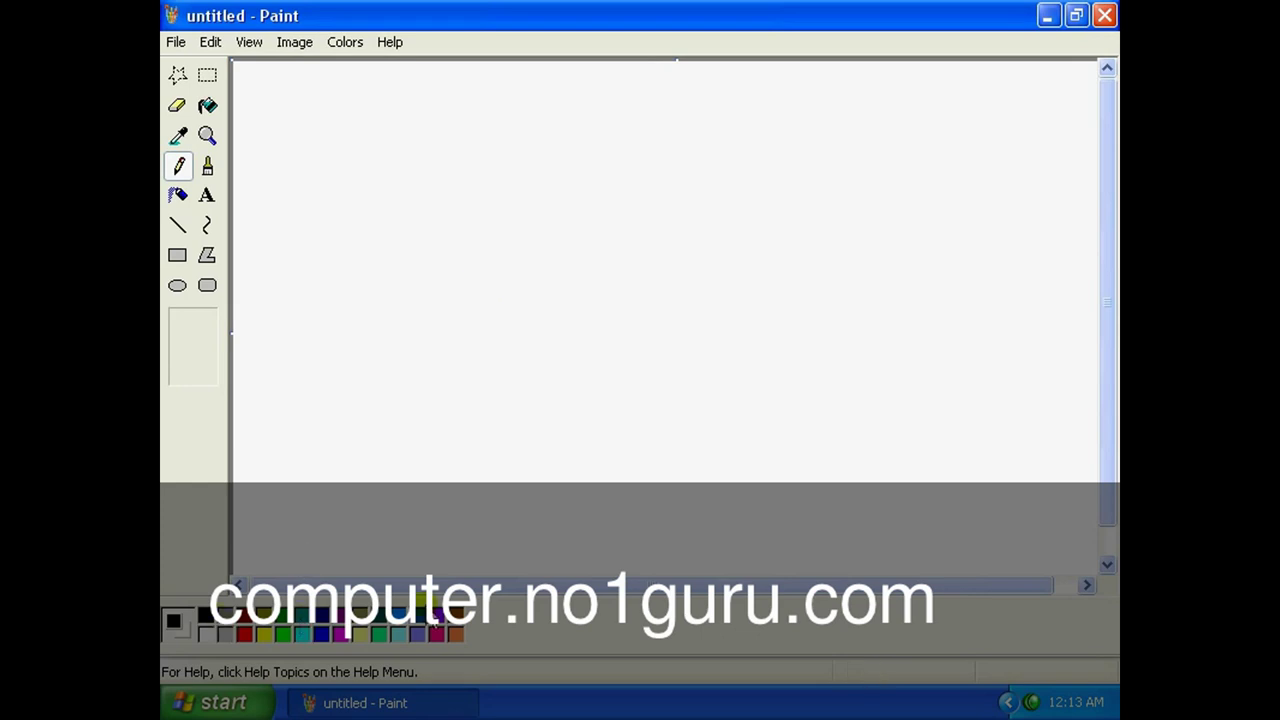
Draw a thin dark red Pencil zigzag and two thick red Brush strokes.
{"action": "left_click", "coordinate": [245, 635]}
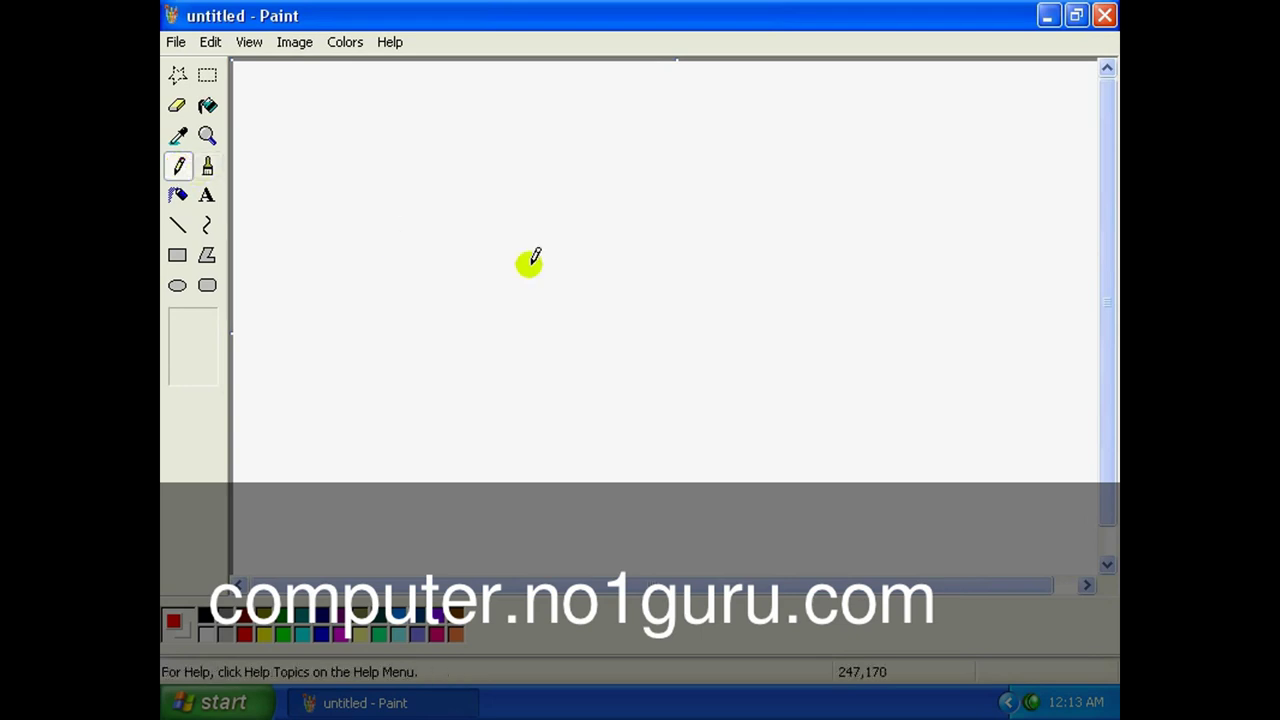
{"action": "mouse_move", "coordinate": [477, 178]}
{"action": "left_mouse_down"}
{"action": "mouse_move", "coordinate": [460, 193]}
{"action": "mouse_move", "coordinate": [510, 388]}
{"action": "mouse_move", "coordinate": [605, 276]}
{"action": "mouse_move", "coordinate": [722, 352]}
{"action": "mouse_move", "coordinate": [827, 281]}
{"action": "mouse_move", "coordinate": [808, 129]}
{"action": "left_mouse_up"}
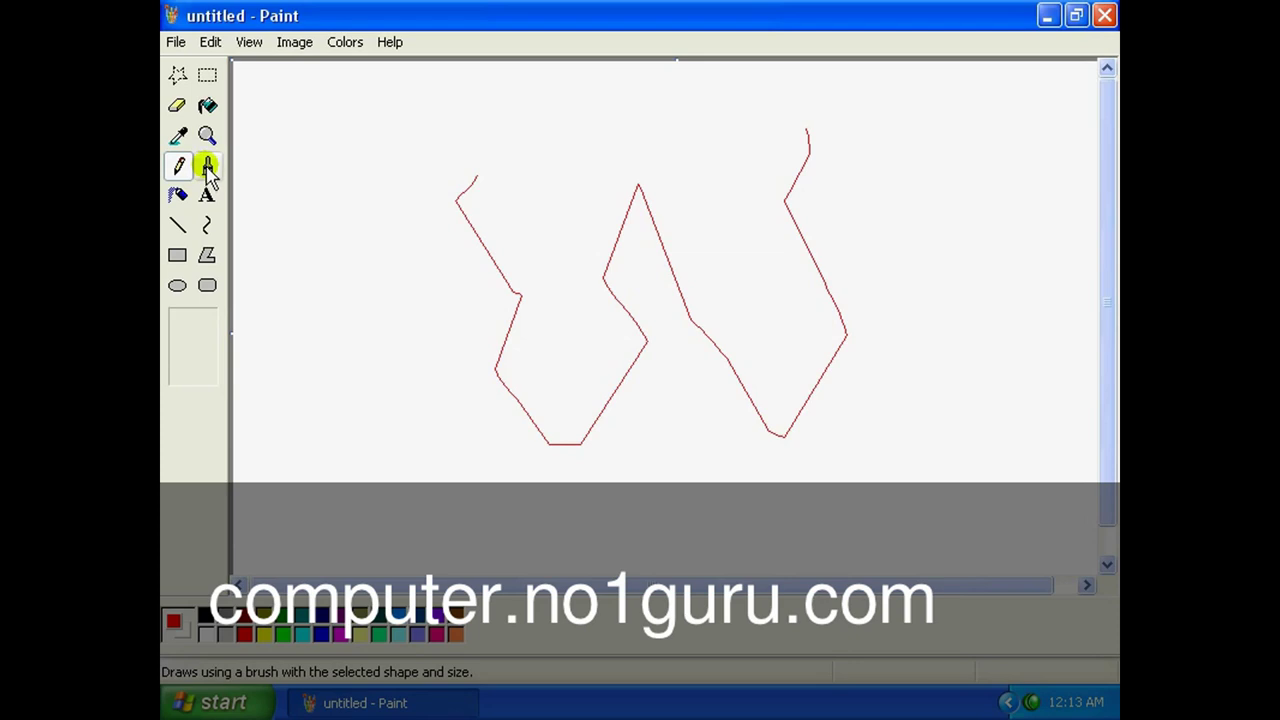
{"action": "left_click", "coordinate": [207, 167]}
{"action": "mouse_move", "coordinate": [390, 366]}
{"action": "left_mouse_down"}
{"action": "mouse_move", "coordinate": [357, 236]}
{"action": "mouse_move", "coordinate": [488, 476]}
{"action": "left_mouse_up"}
{"action": "left_click", "coordinate": [177, 337]}
{"action": "left_click_drag", "start_coordinate": [766, 183], "coordinate": [718, 440]}
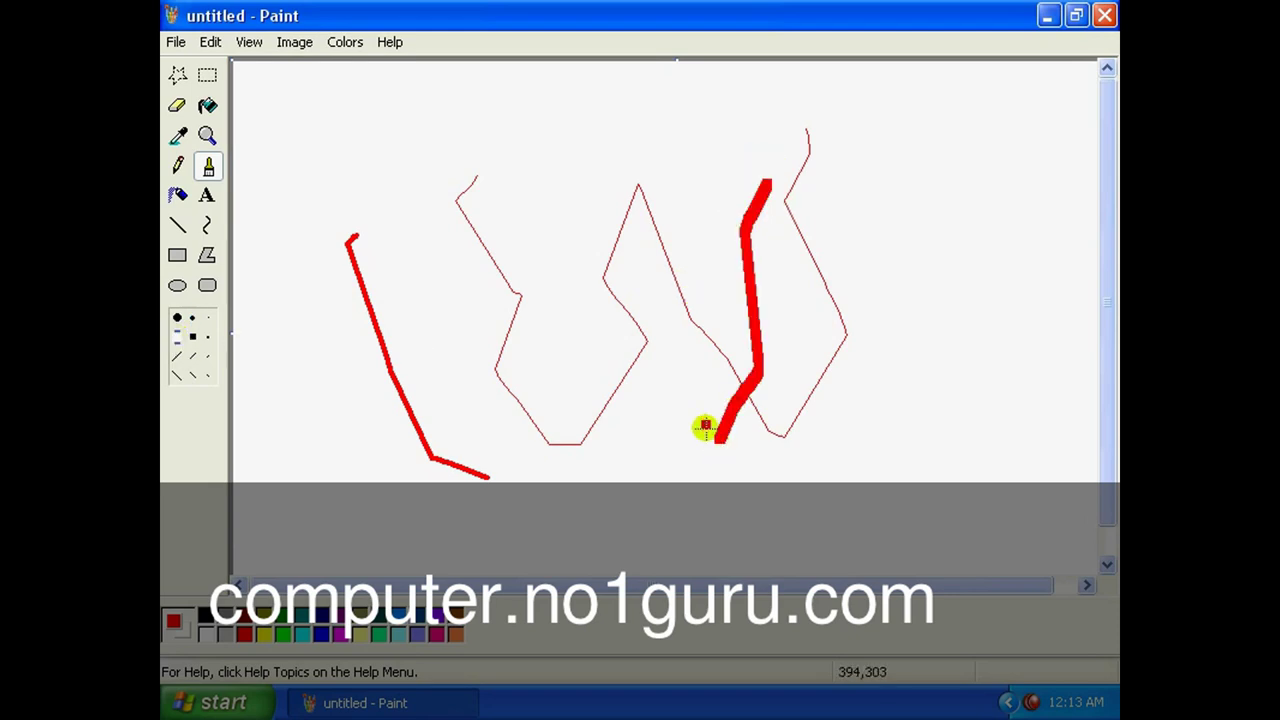
In blue, brush a U-shaped stroke and draw a rectangle and an ellipse outline.
{"action": "left_click", "coordinate": [321, 634]}
{"action": "mouse_move", "coordinate": [979, 238]}
{"action": "left_mouse_down"}
{"action": "mouse_move", "coordinate": [948, 352]}
{"action": "mouse_move", "coordinate": [717, 463]}
{"action": "mouse_move", "coordinate": [680, 222]}
{"action": "left_mouse_up"}
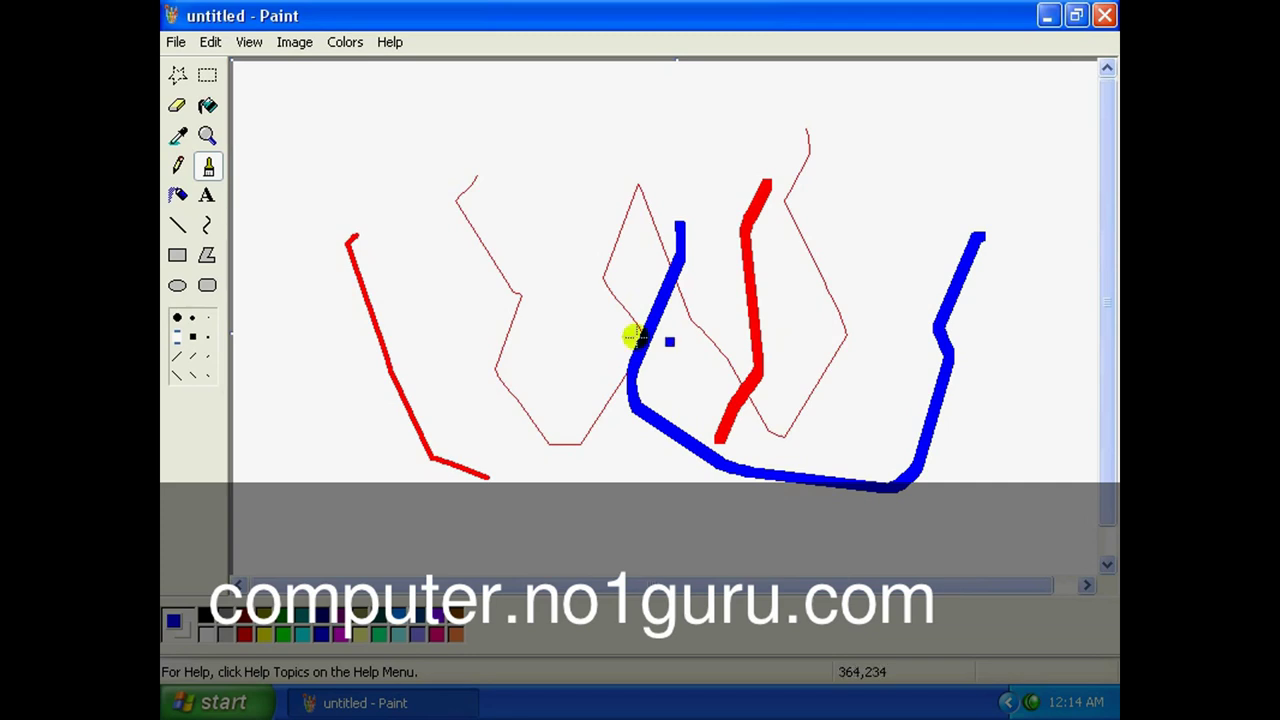
{"action": "left_click", "coordinate": [178, 257]}
{"action": "left_click_drag", "start_coordinate": [369, 167], "coordinate": [521, 300]}
{"action": "left_click", "coordinate": [178, 287]}
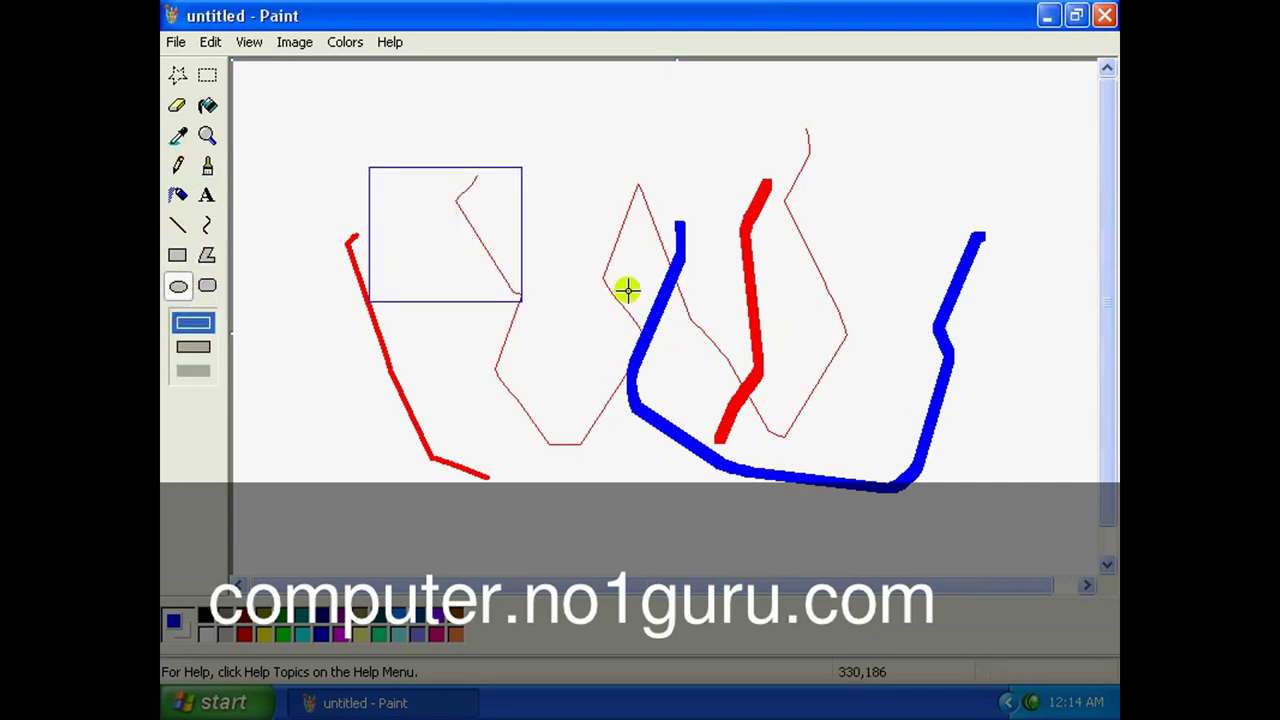
{"action": "left_click_drag", "start_coordinate": [704, 126], "coordinate": [922, 236]}
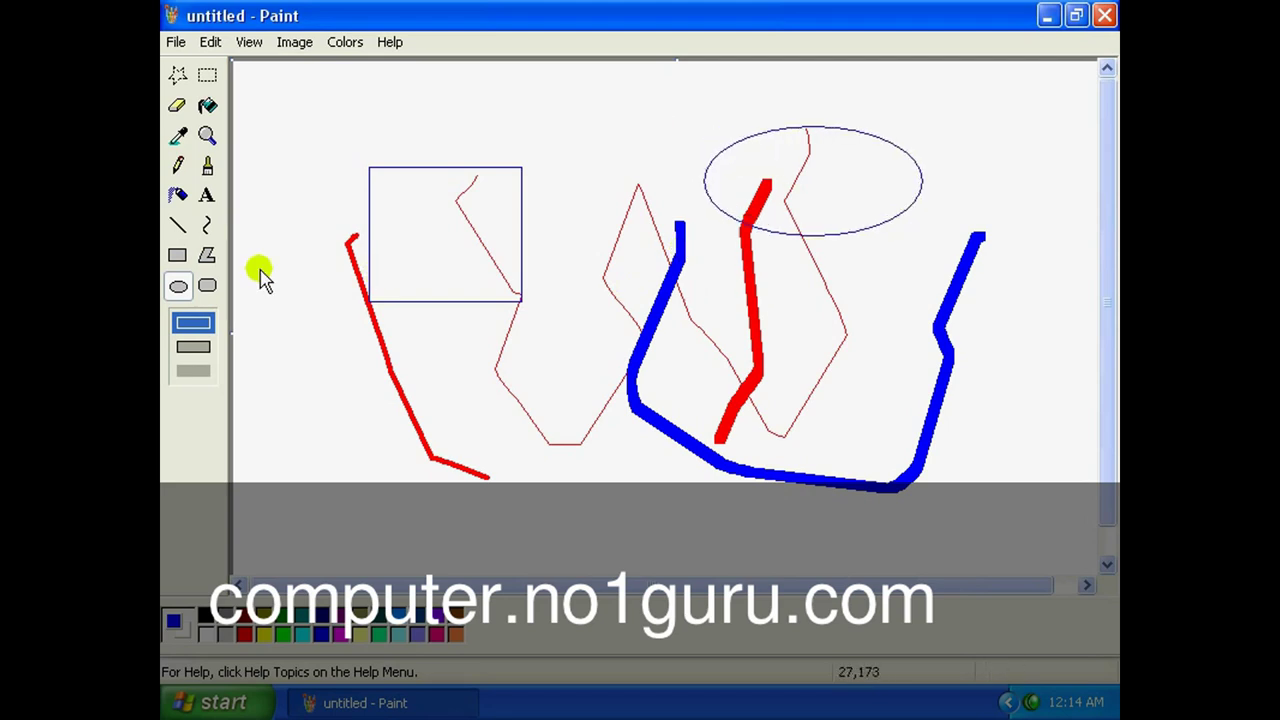
Draw a tilted four-sided blue polygon outline with the Polygon tool.
{"action": "left_click", "coordinate": [207, 256]}
{"action": "left_click_drag", "start_coordinate": [613, 207], "coordinate": [618, 213]}
{"action": "left_click_drag", "start_coordinate": [545, 291], "coordinate": [535, 352]}
{"action": "left_click", "coordinate": [660, 405]}
{"action": "left_click", "coordinate": [725, 235]}
{"action": "double_click", "coordinate": [622, 210]}
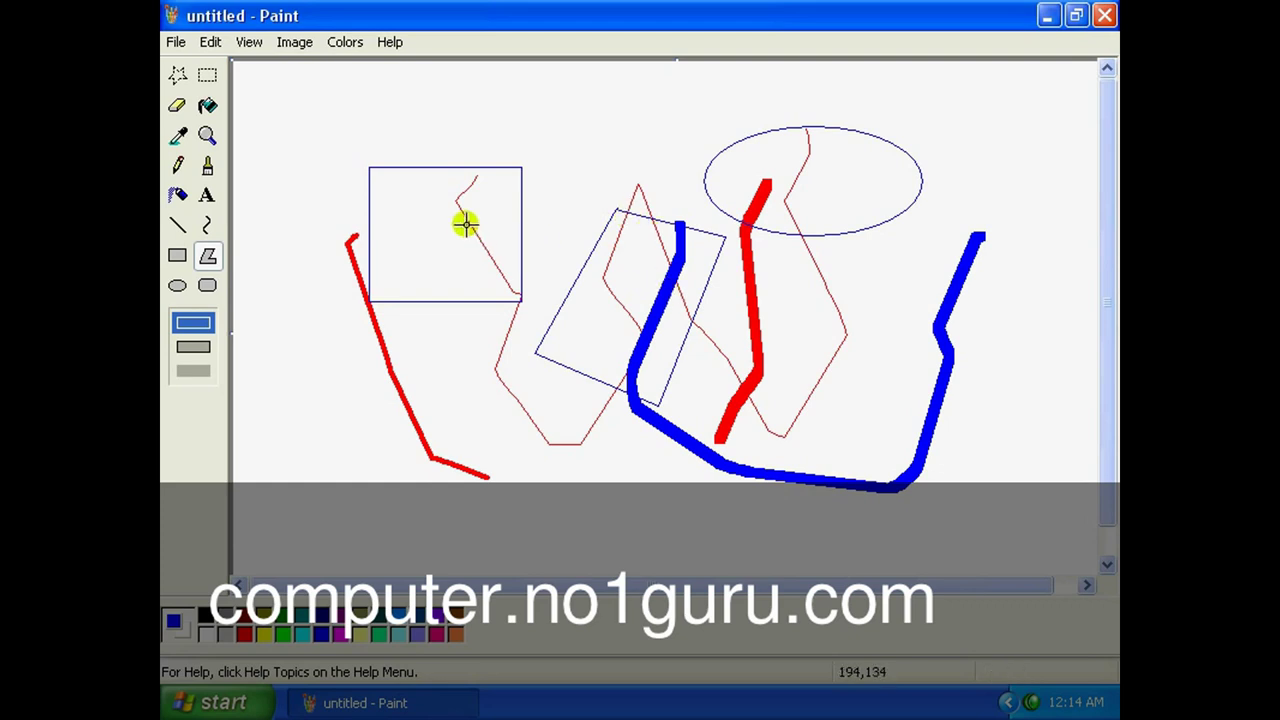
{"action": "left_click", "coordinate": [208, 106]}
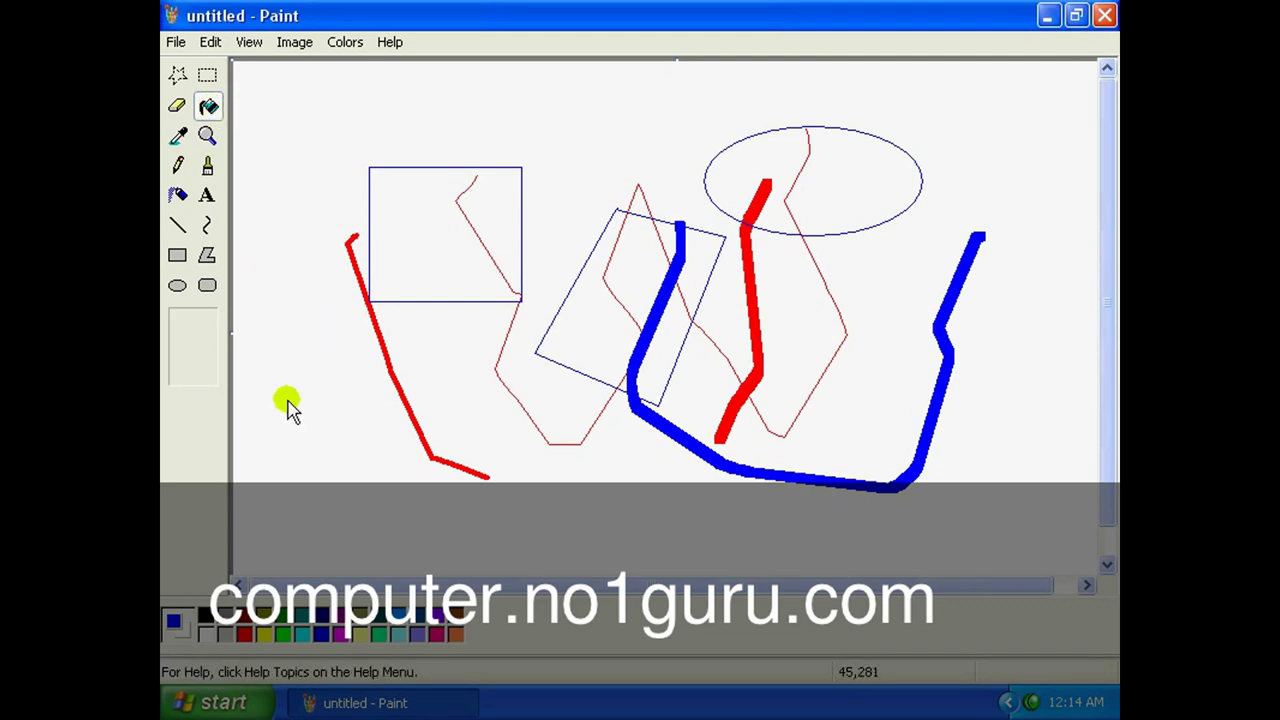
Fill the upper-left rectangle, the ellipse and the left part of the tilted shape with green.
{"action": "left_click", "coordinate": [284, 635]}
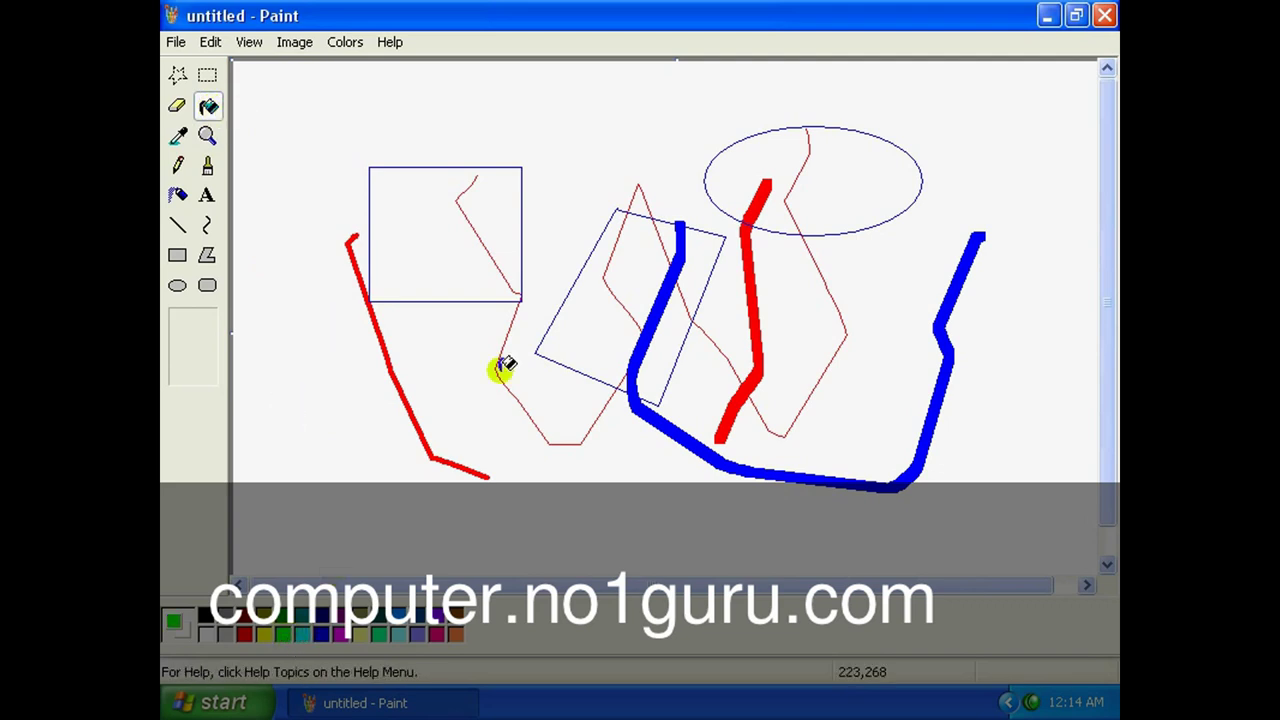
{"action": "left_click", "coordinate": [448, 252]}
{"action": "left_click", "coordinate": [648, 272]}
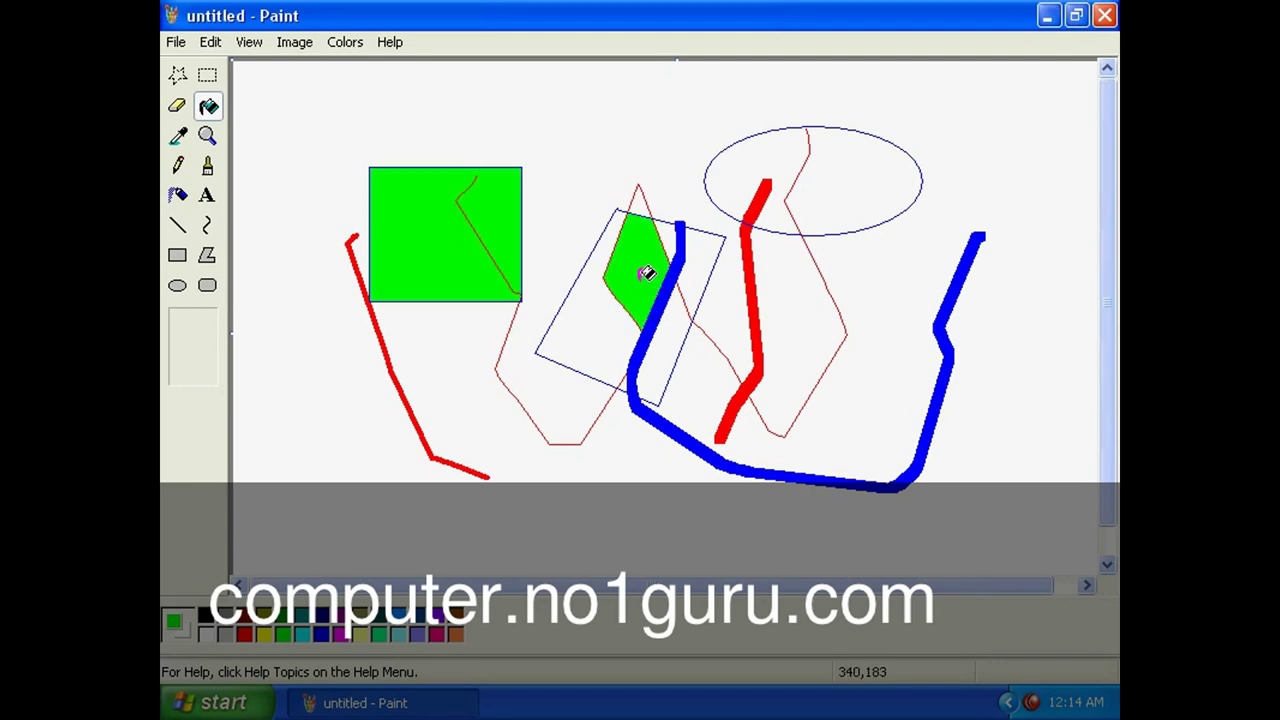
{"action": "left_click", "coordinate": [588, 330]}
{"action": "left_click", "coordinate": [788, 170]}
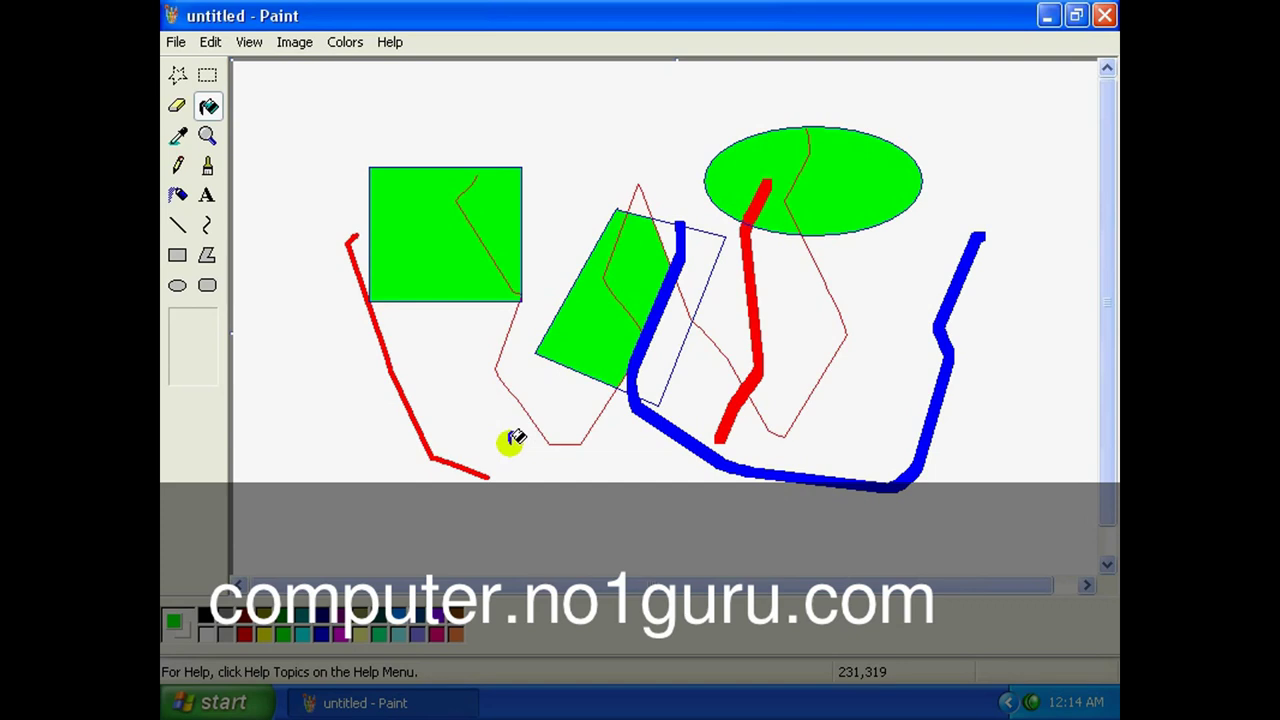
{"action": "left_click", "coordinate": [207, 77]}
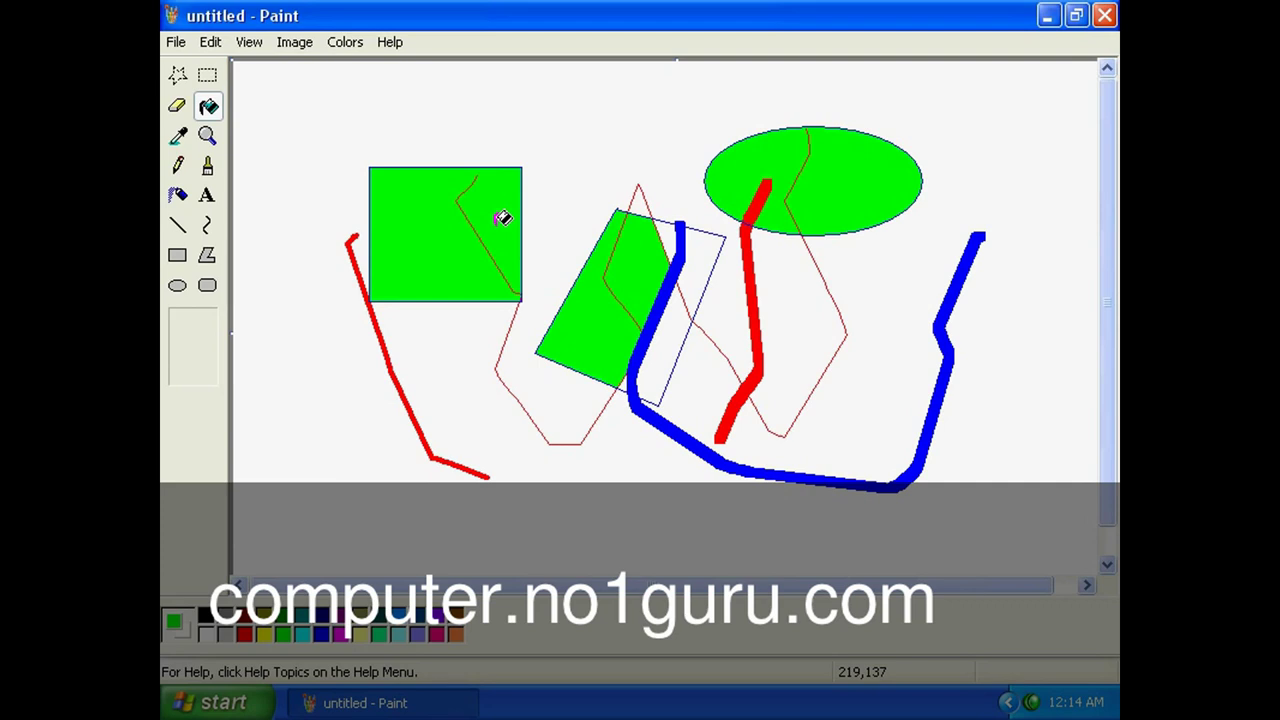
{"action": "left_click", "coordinate": [207, 76]}
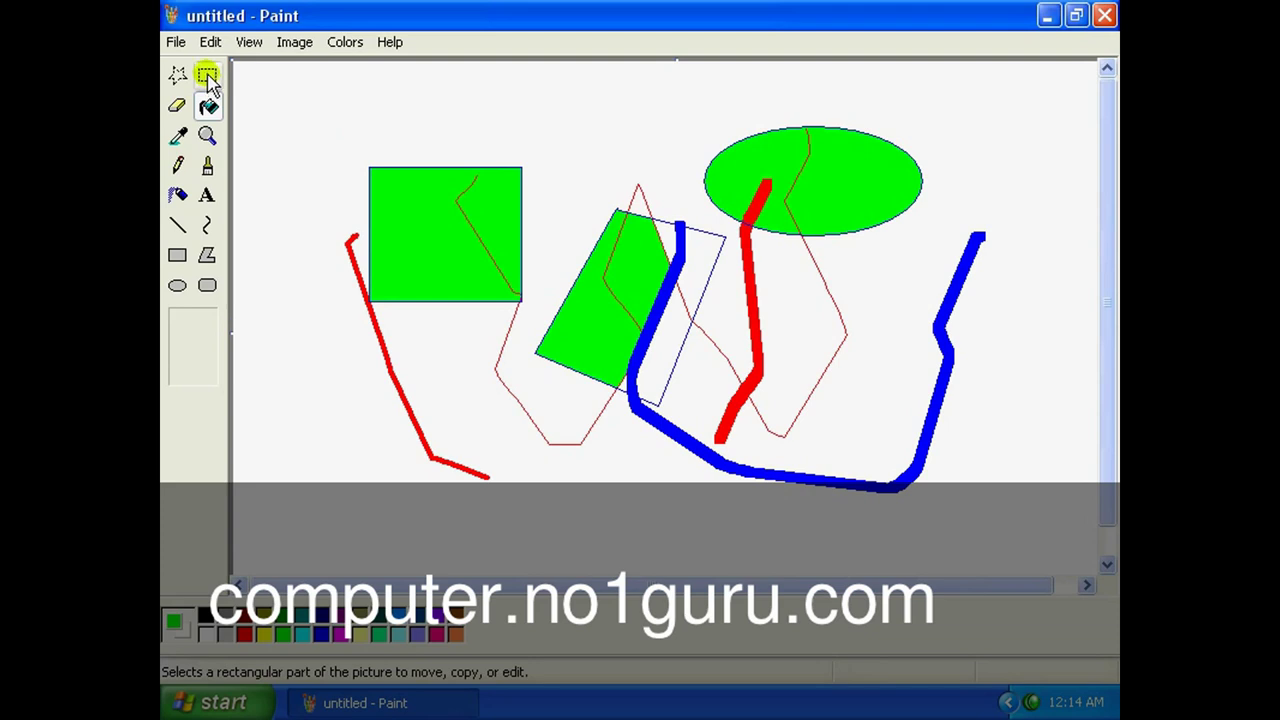
Cut out a rectangular area over the green rectangle's left side.
{"action": "left_click", "coordinate": [208, 78]}
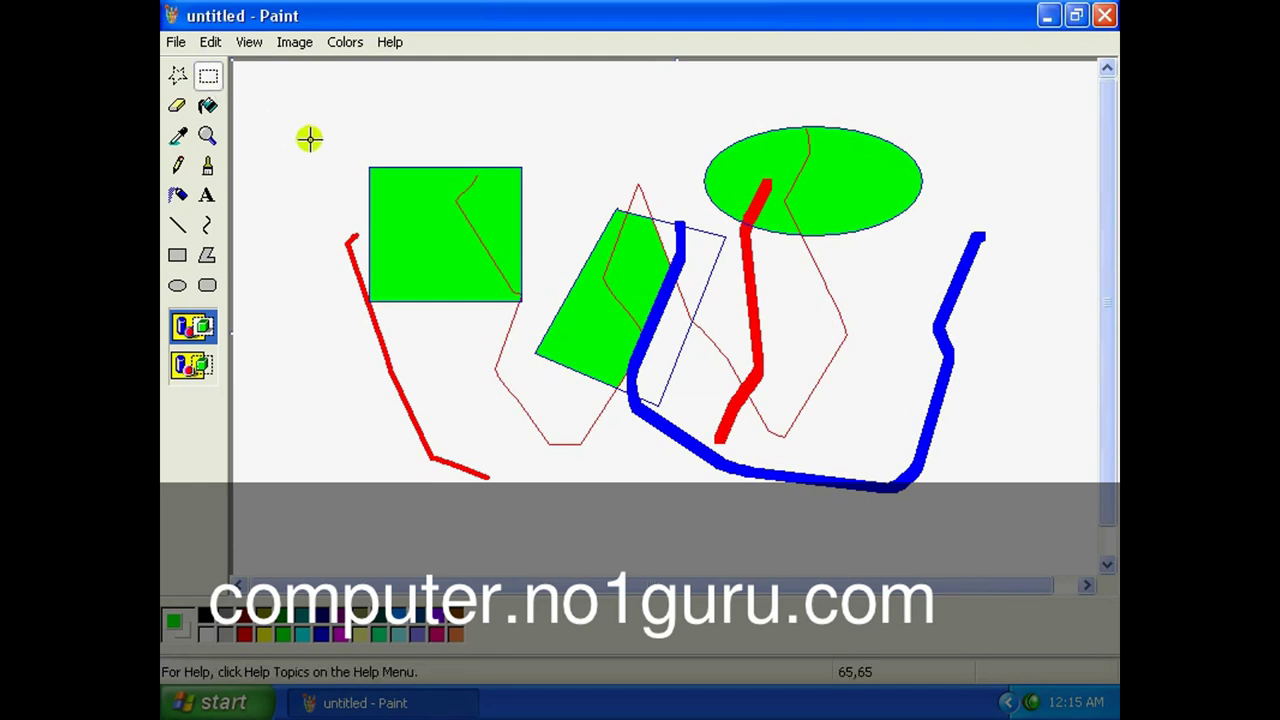
{"action": "left_click_drag", "start_coordinate": [301, 126], "coordinate": [485, 398]}
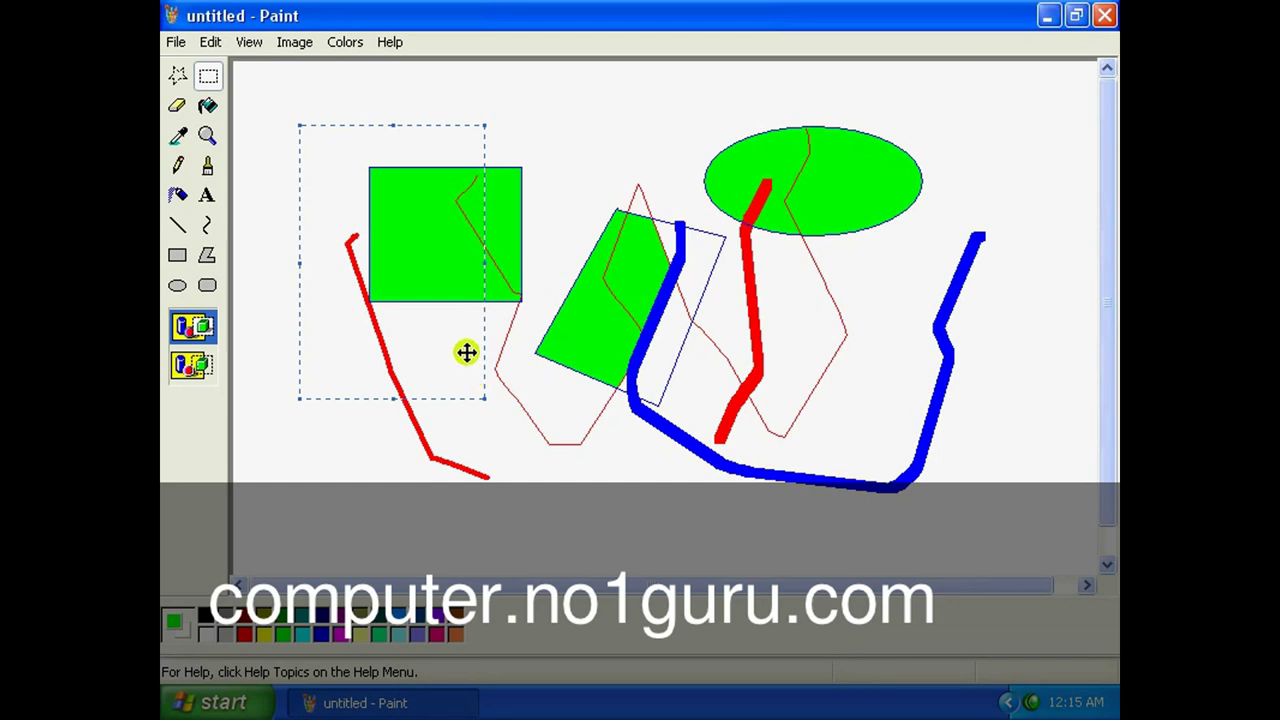
{"action": "left_click", "coordinate": [210, 43]}
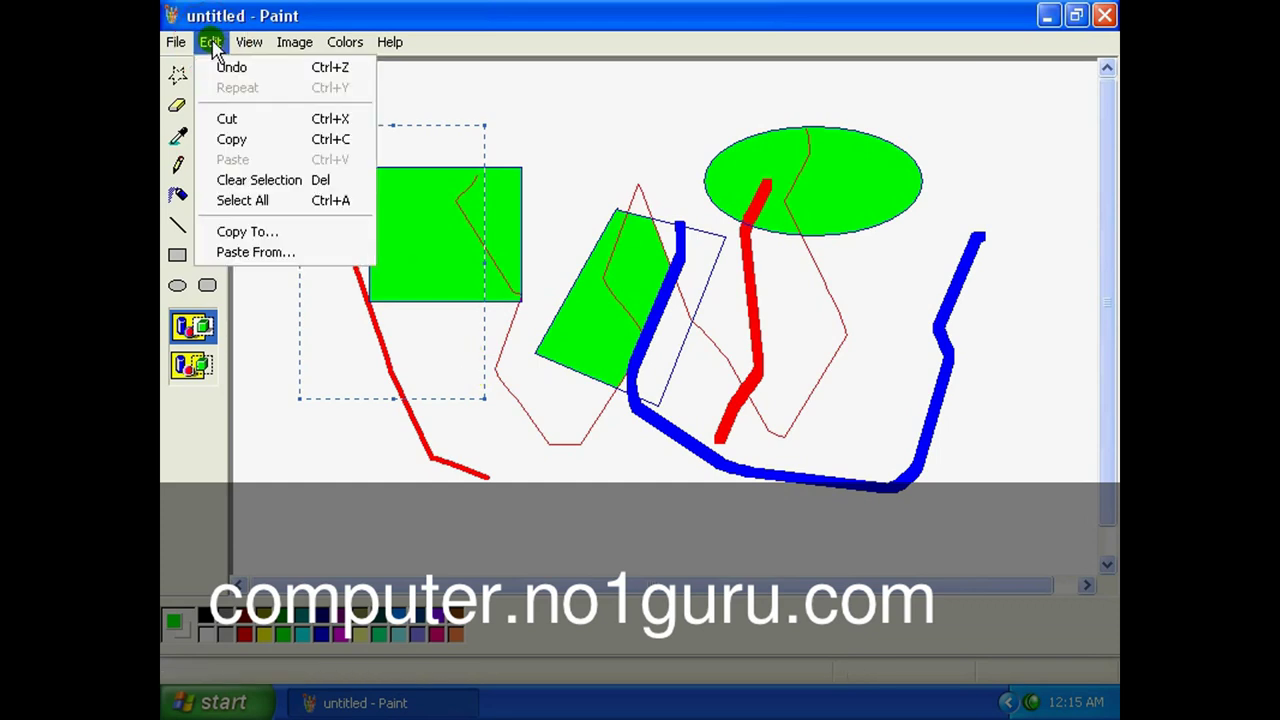
{"action": "left_click", "coordinate": [232, 120]}
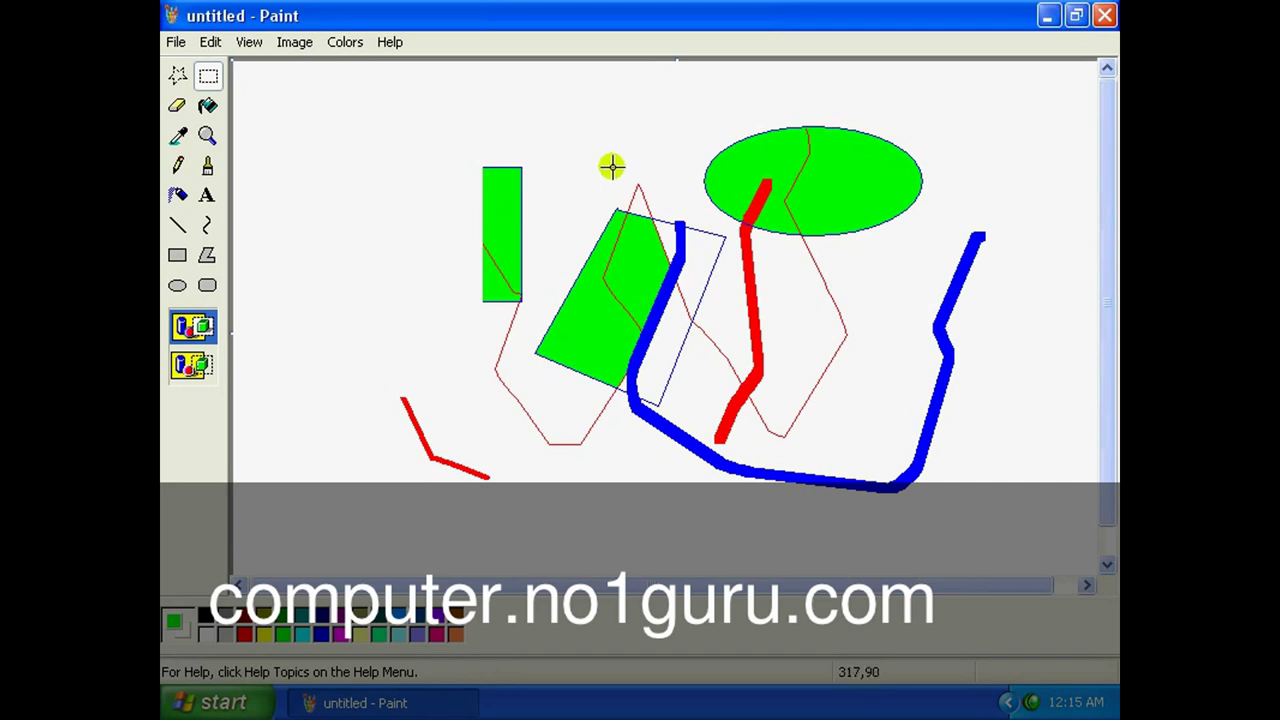
Copy the area around the ellipse's left half and paste a copy at the lower right.
{"action": "left_click_drag", "start_coordinate": [568, 139], "coordinate": [846, 305]}
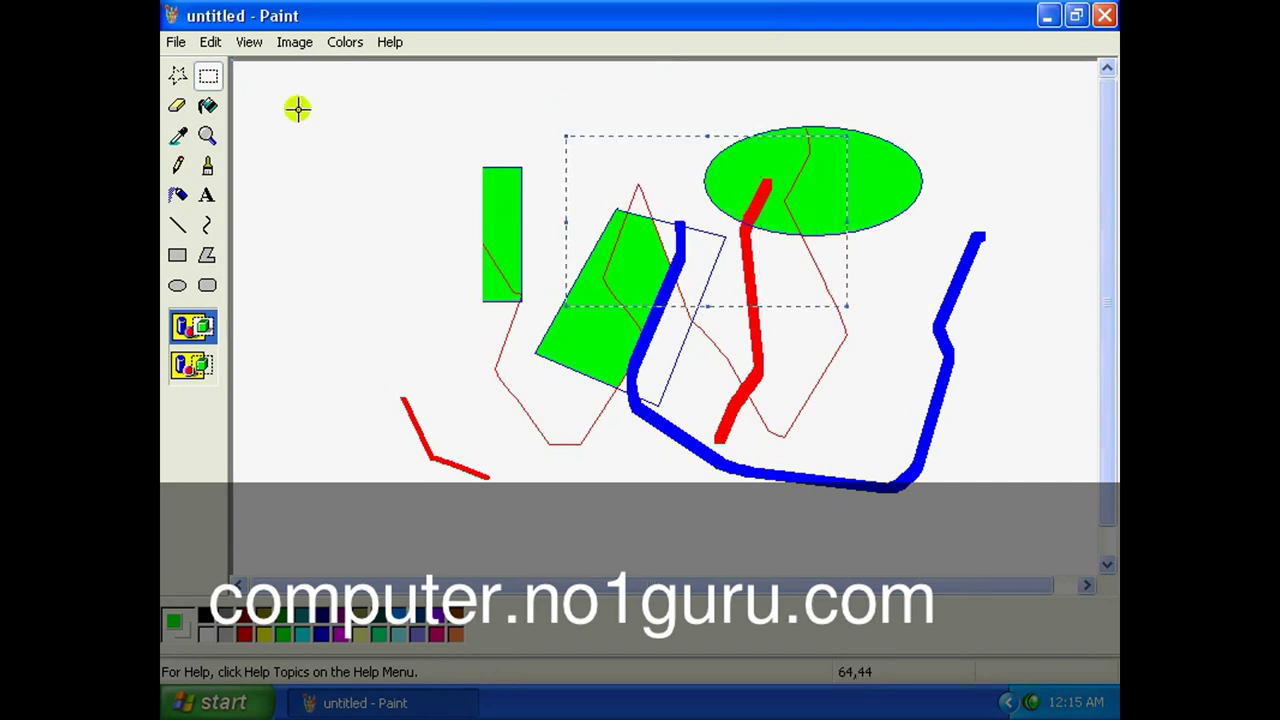
{"action": "left_click", "coordinate": [212, 45]}
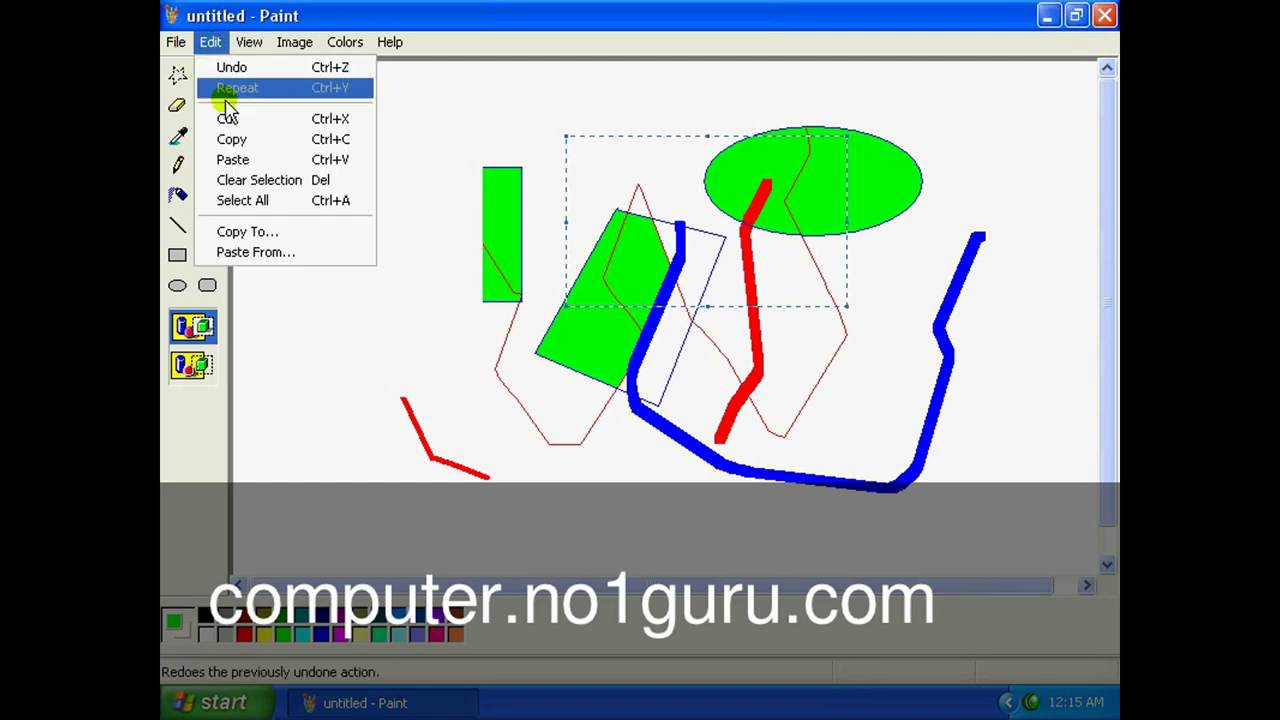
{"action": "left_click", "coordinate": [236, 137]}
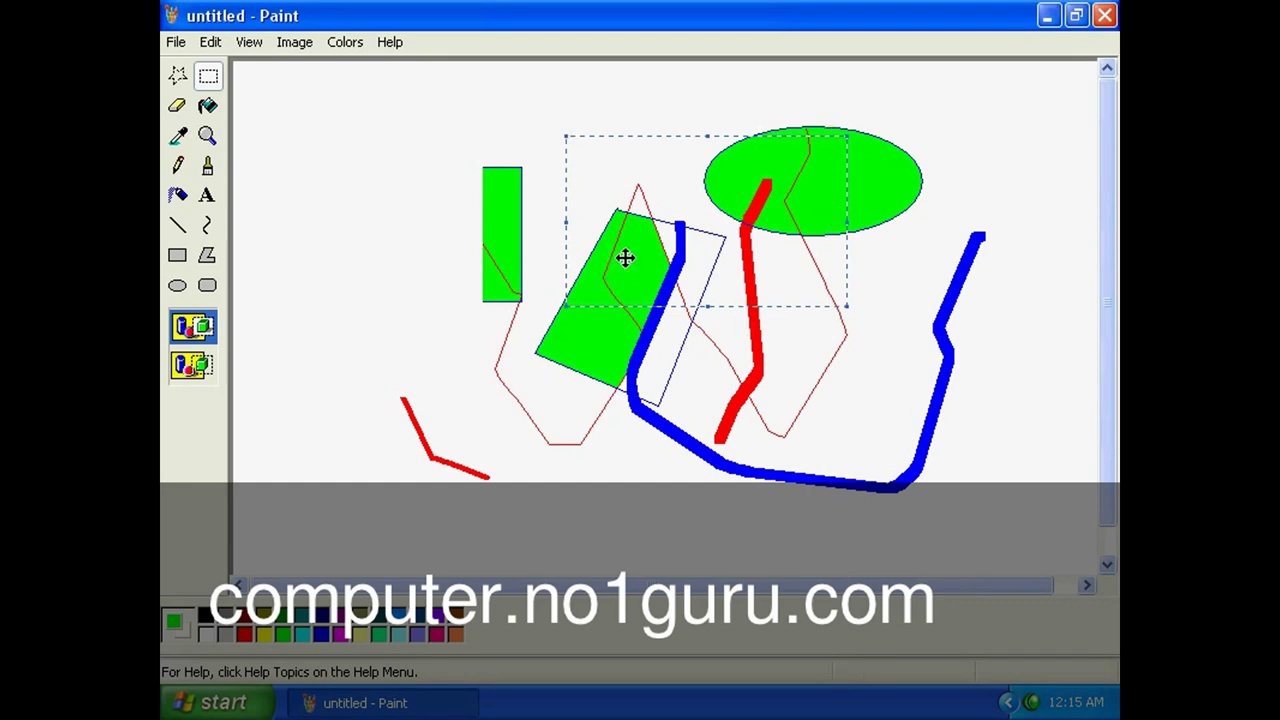
{"action": "left_click", "coordinate": [210, 44]}
{"action": "left_click", "coordinate": [234, 160]}
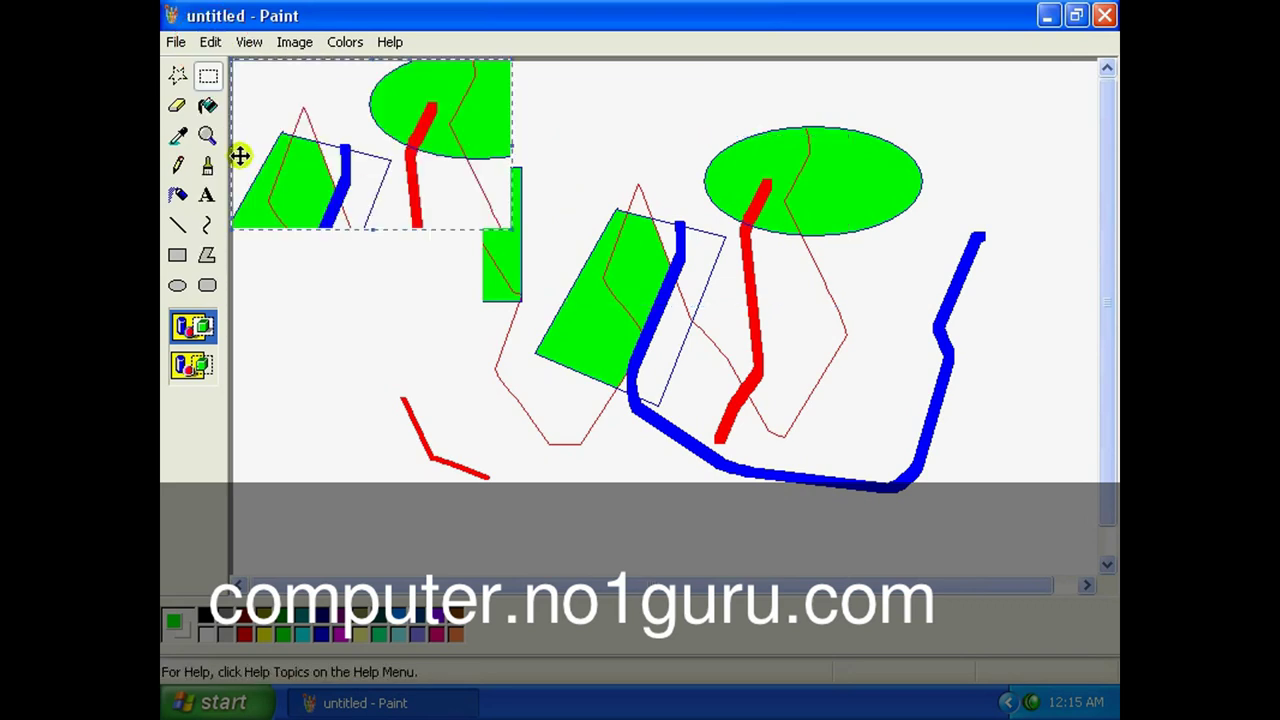
{"action": "left_click_drag", "start_coordinate": [340, 155], "coordinate": [831, 451]}
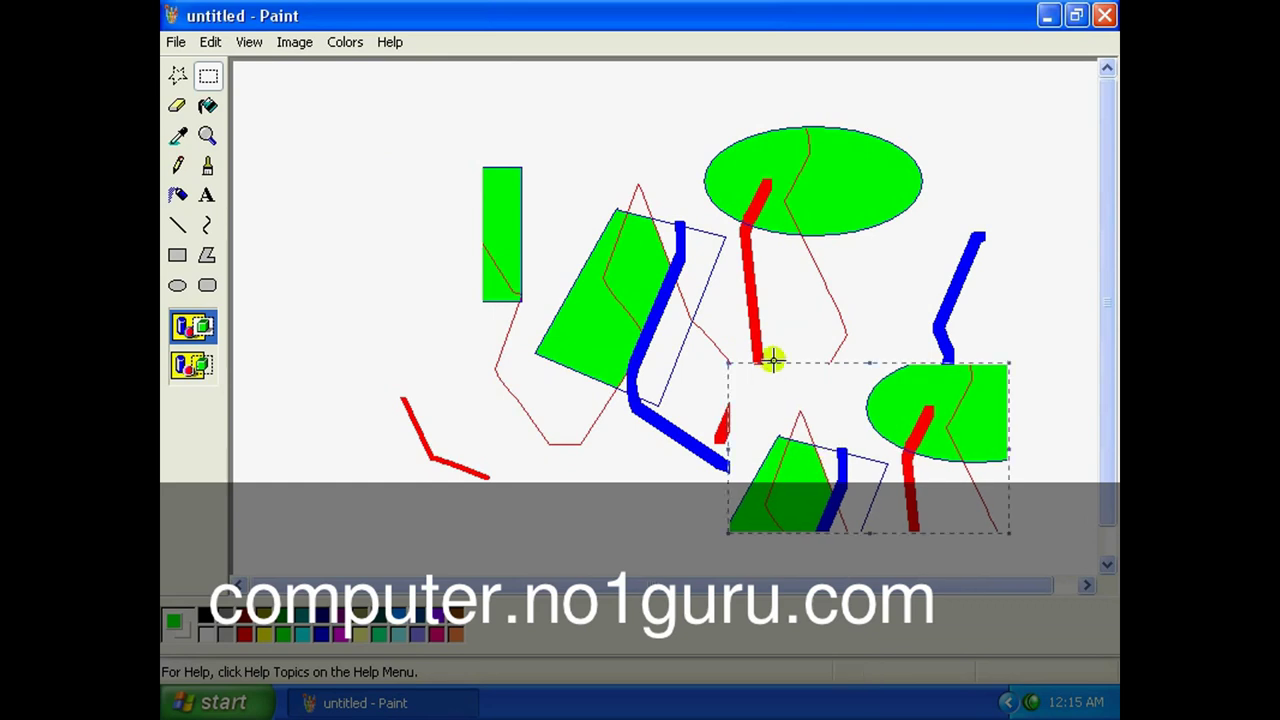
Paste three more copies at the lower left, top centre and middle of the picture.
{"action": "left_click", "coordinate": [210, 42]}
{"action": "left_click", "coordinate": [238, 165]}
{"action": "left_click_drag", "start_coordinate": [363, 143], "coordinate": [414, 370]}
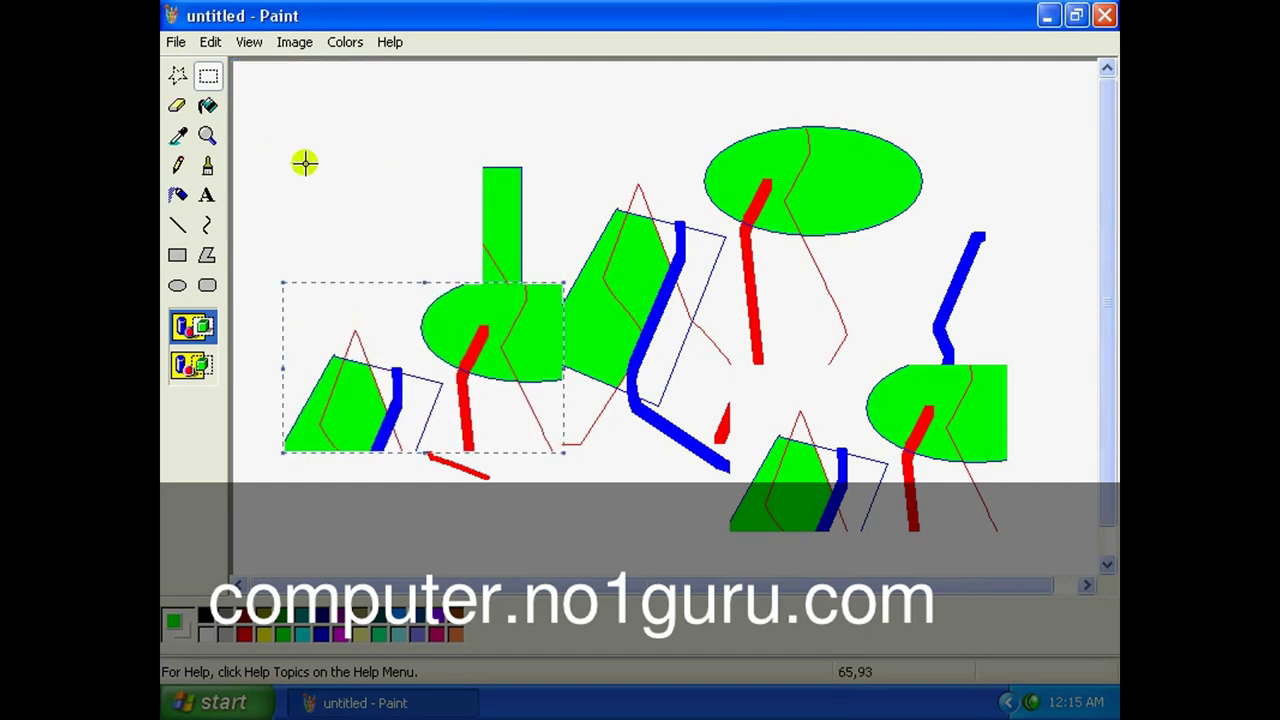
{"action": "left_click", "coordinate": [210, 42]}
{"action": "left_click", "coordinate": [222, 160]}
{"action": "left_click_drag", "start_coordinate": [366, 170], "coordinate": [610, 170]}
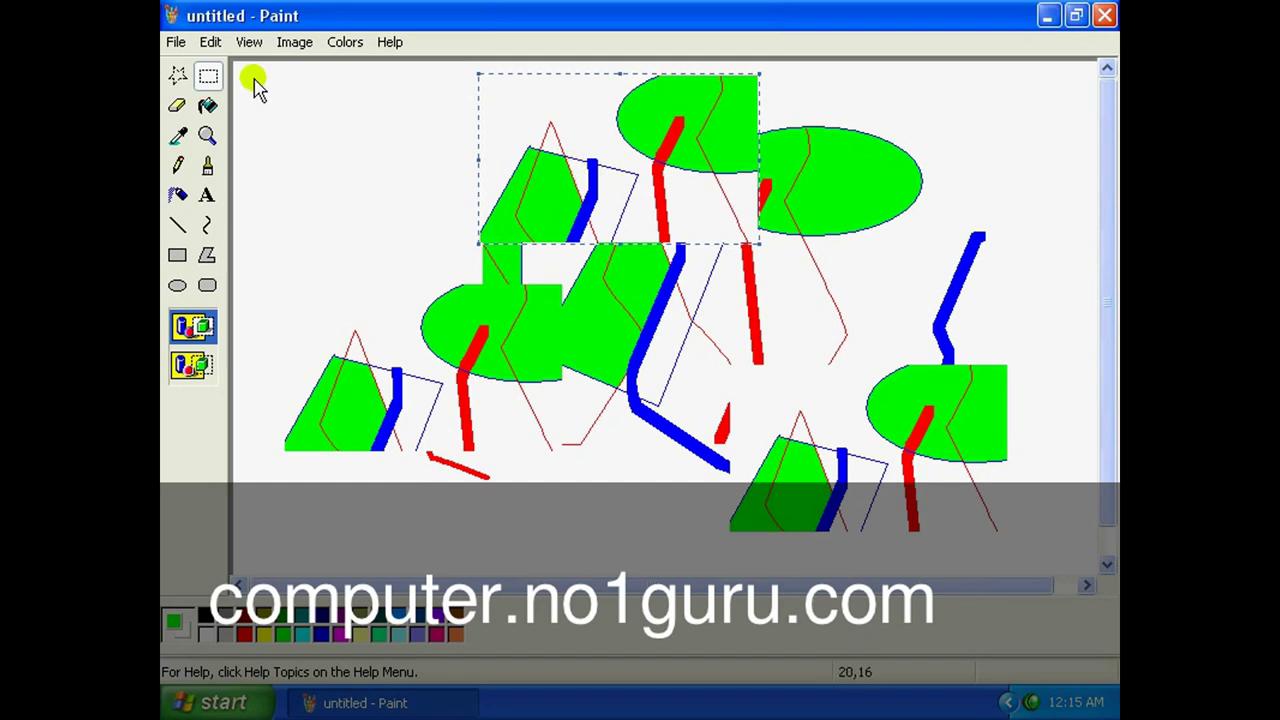
{"action": "left_click", "coordinate": [210, 42]}
{"action": "left_click", "coordinate": [238, 160]}
{"action": "left_click_drag", "start_coordinate": [443, 157], "coordinate": [503, 277]}
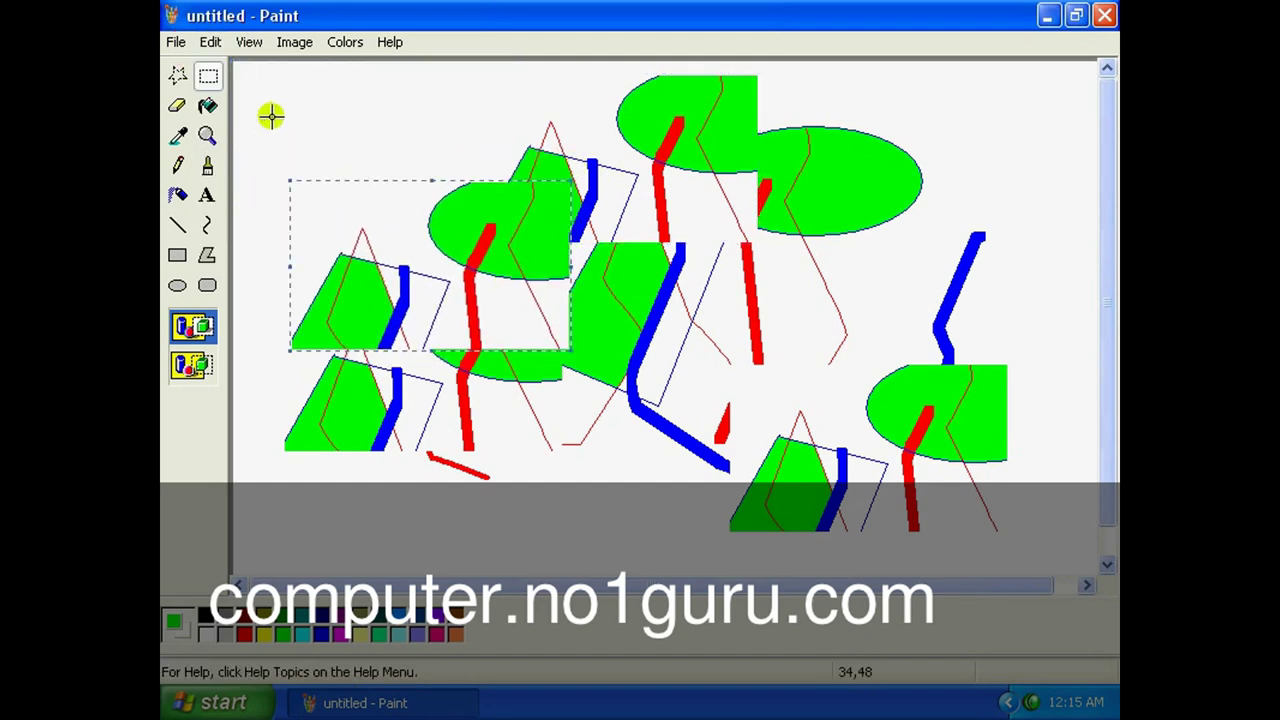
Select the whole drawing and delete it, leaving a blank white canvas.
{"action": "left_click", "coordinate": [212, 42]}
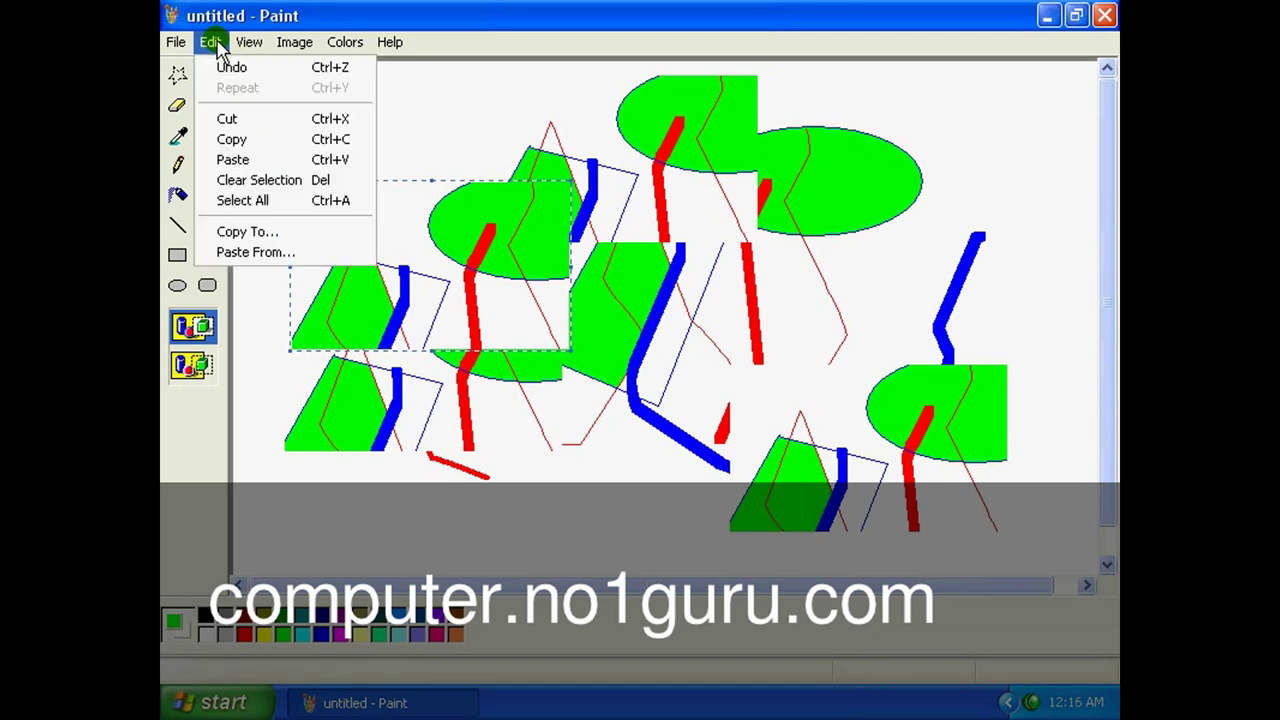
{"action": "left_click", "coordinate": [258, 205]}
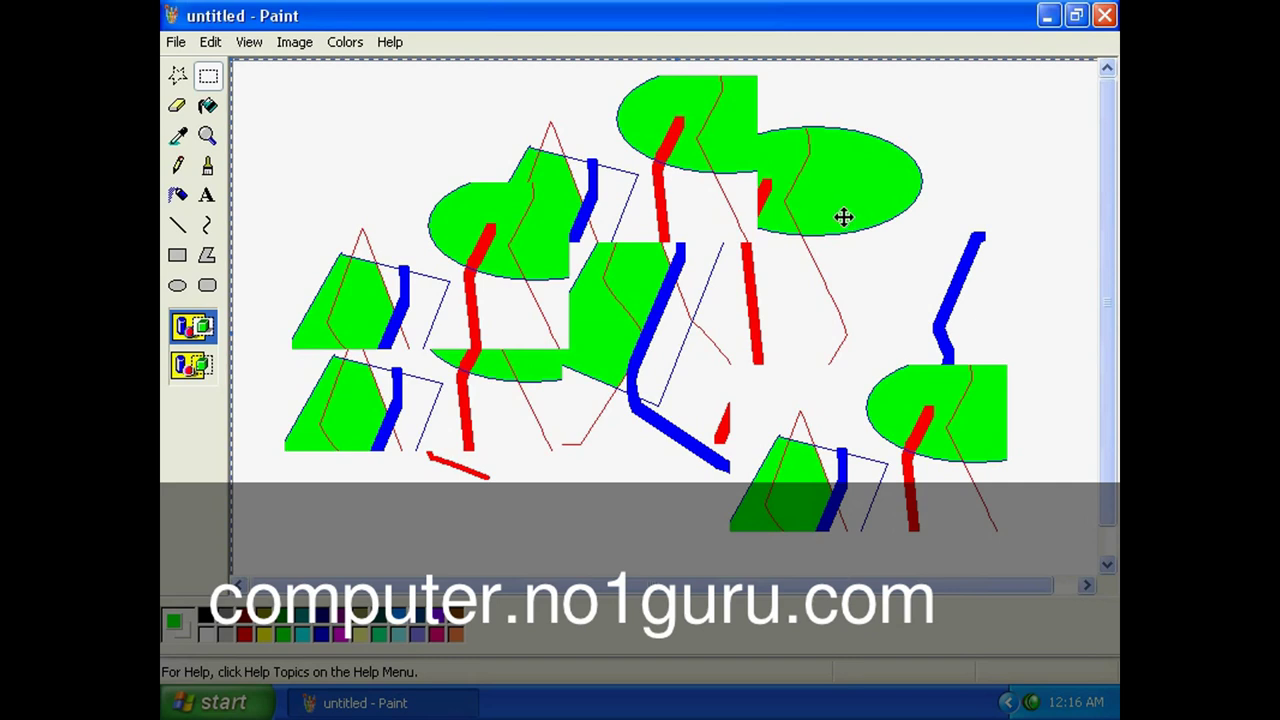
{"action": "key", "text": "Delete"}
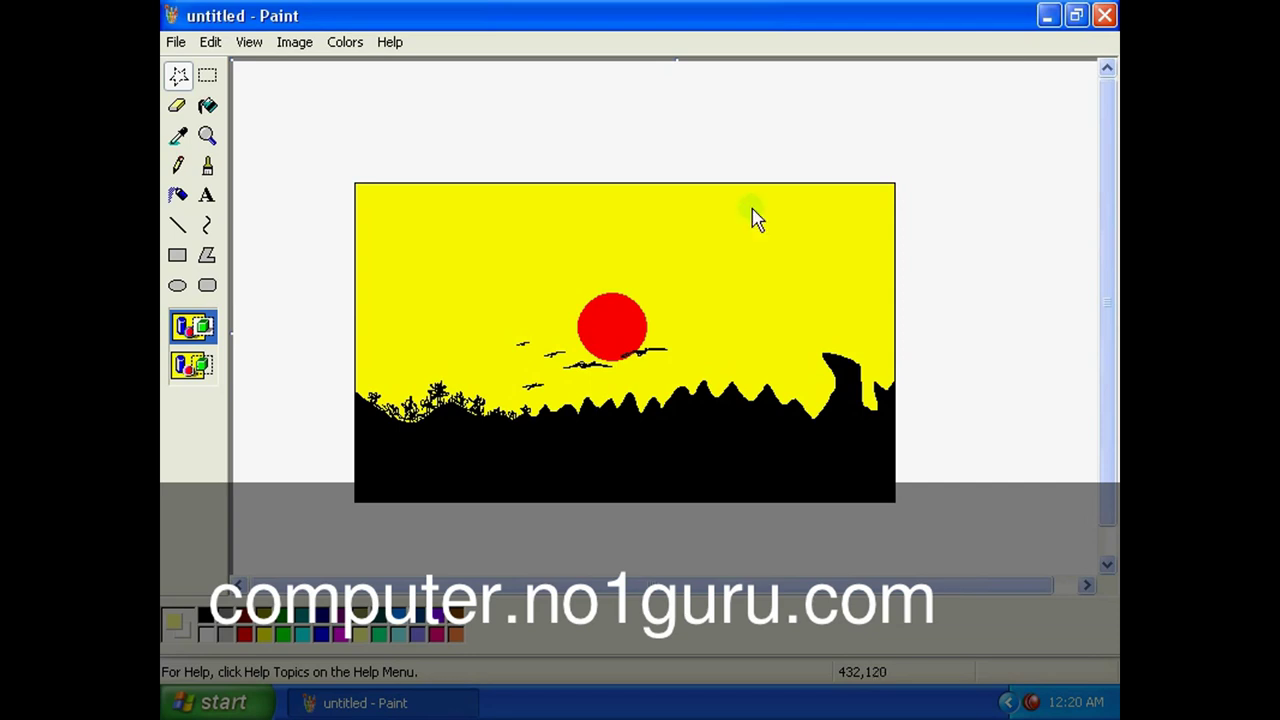
Save the sunset picture as the bitmap 'sanju' on Local Disk (D:).
{"action": "left_click", "coordinate": [177, 43]}
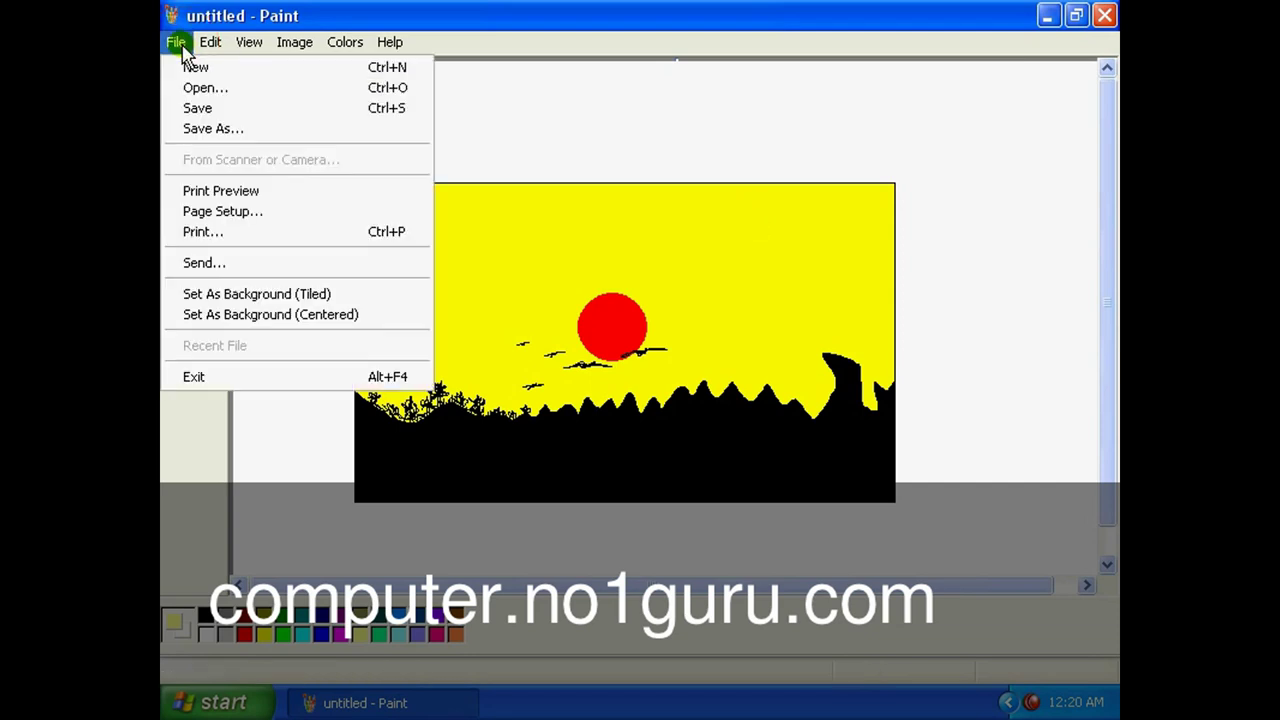
{"action": "left_click", "coordinate": [200, 110]}
{"action": "left_click_drag", "start_coordinate": [409, 80], "coordinate": [485, 75]}
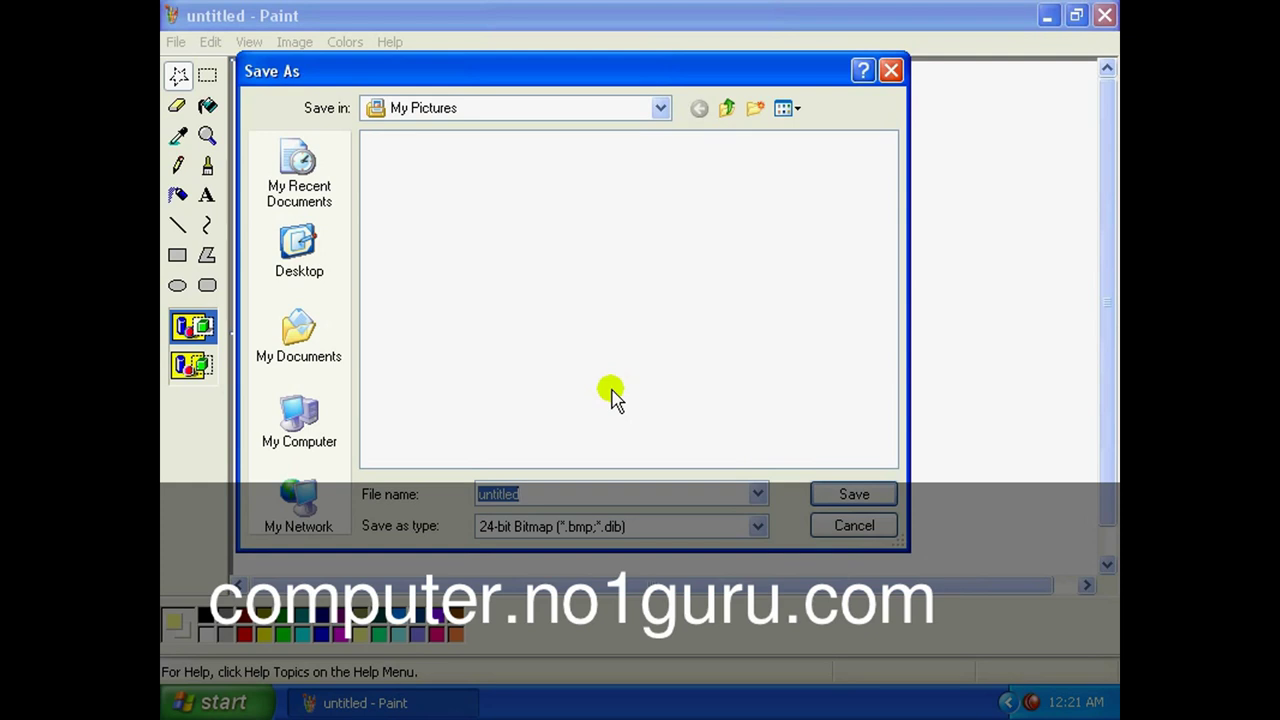
{"action": "type", "text": "sanju"}
{"action": "left_click", "coordinate": [660, 107]}
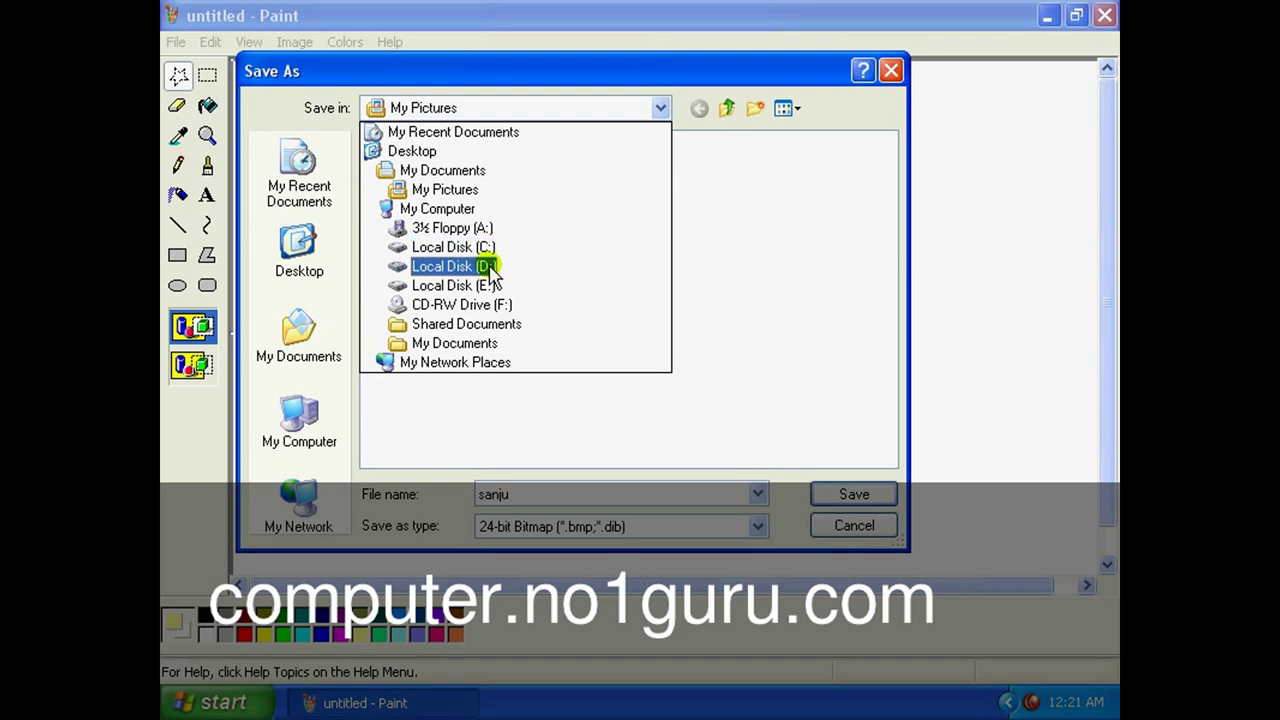
{"action": "left_click", "coordinate": [490, 268]}
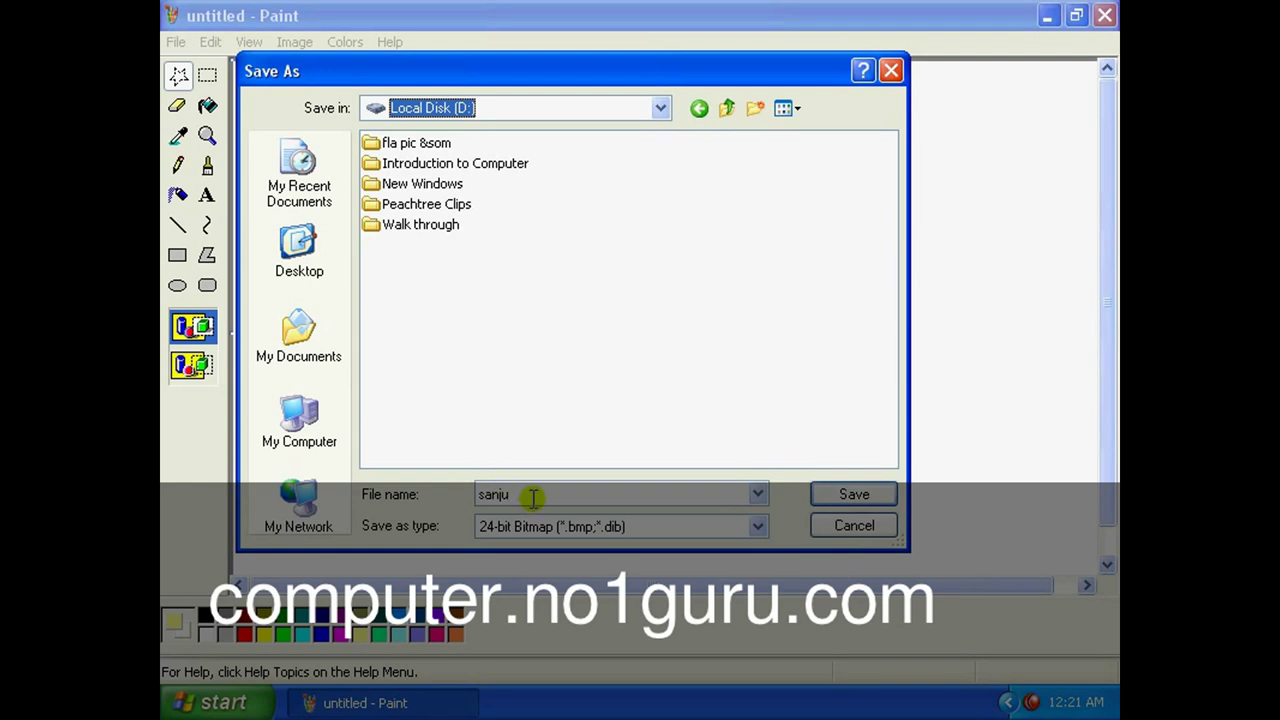
{"action": "left_click", "coordinate": [848, 496]}
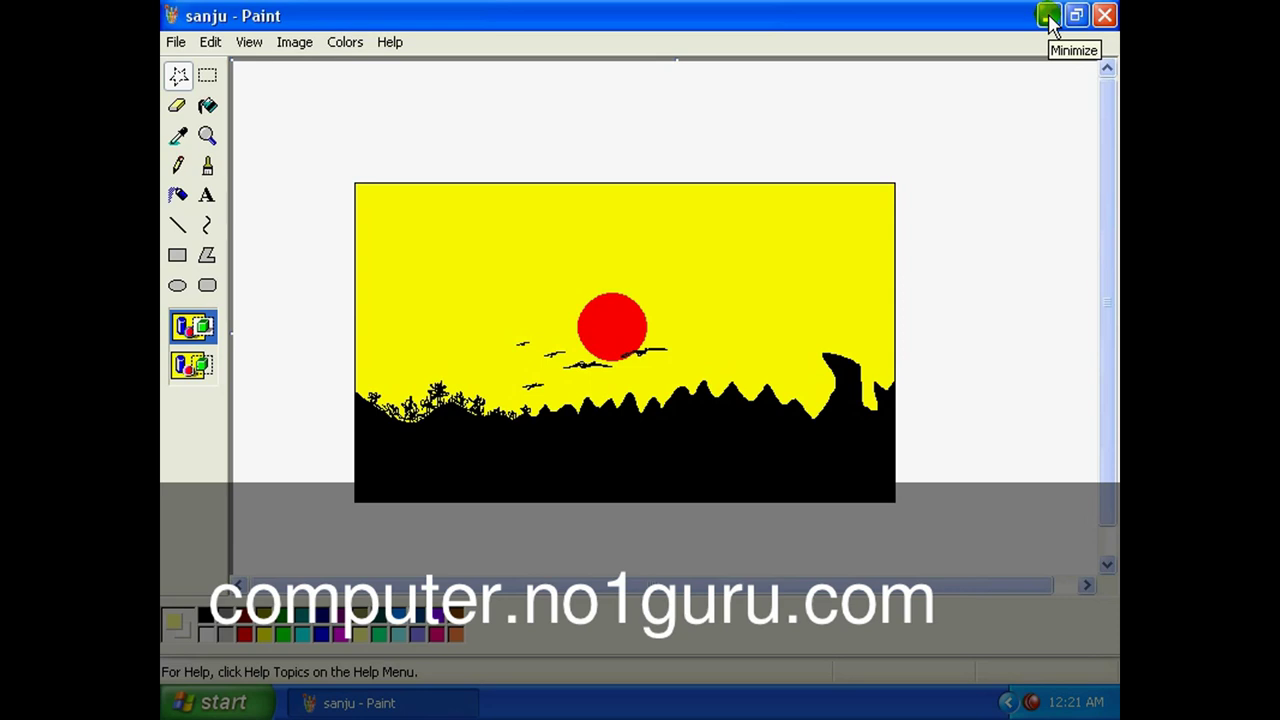
Browse Local Disk (D:) to find the sanju bitmap among its folders, then close Paint.
{"action": "left_click", "coordinate": [1048, 16]}
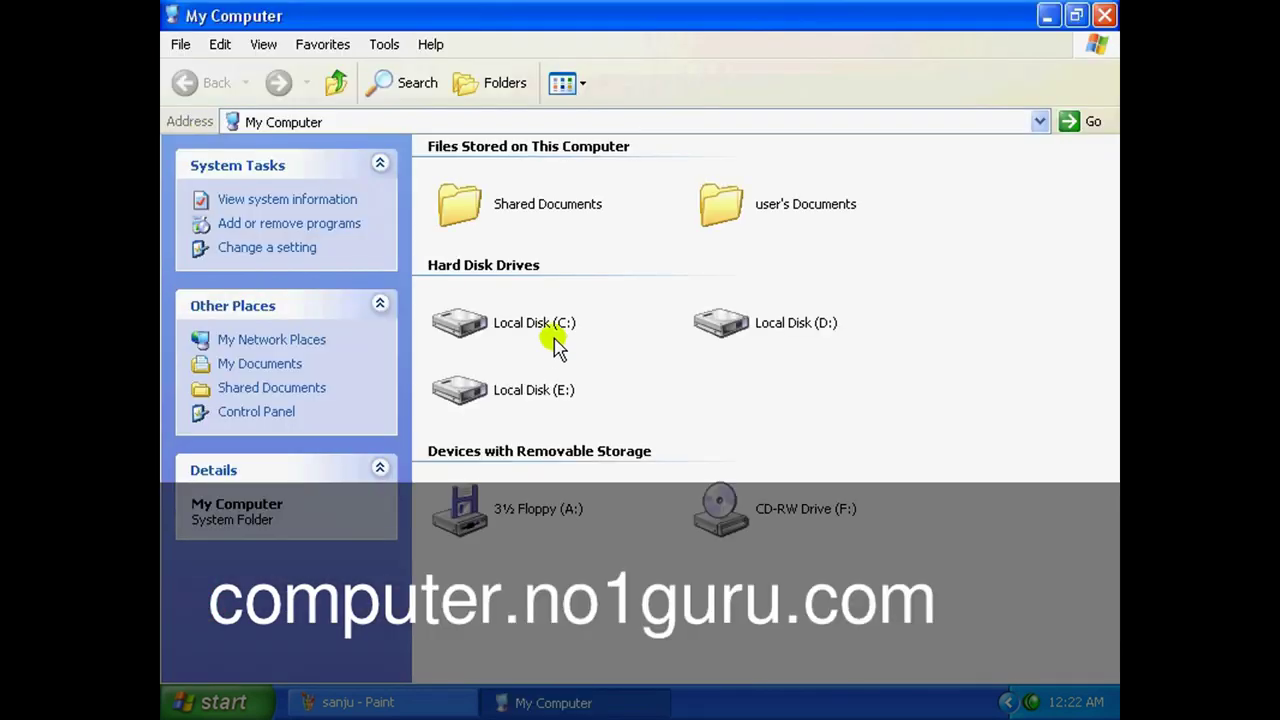
{"action": "double_click", "coordinate": [730, 325]}
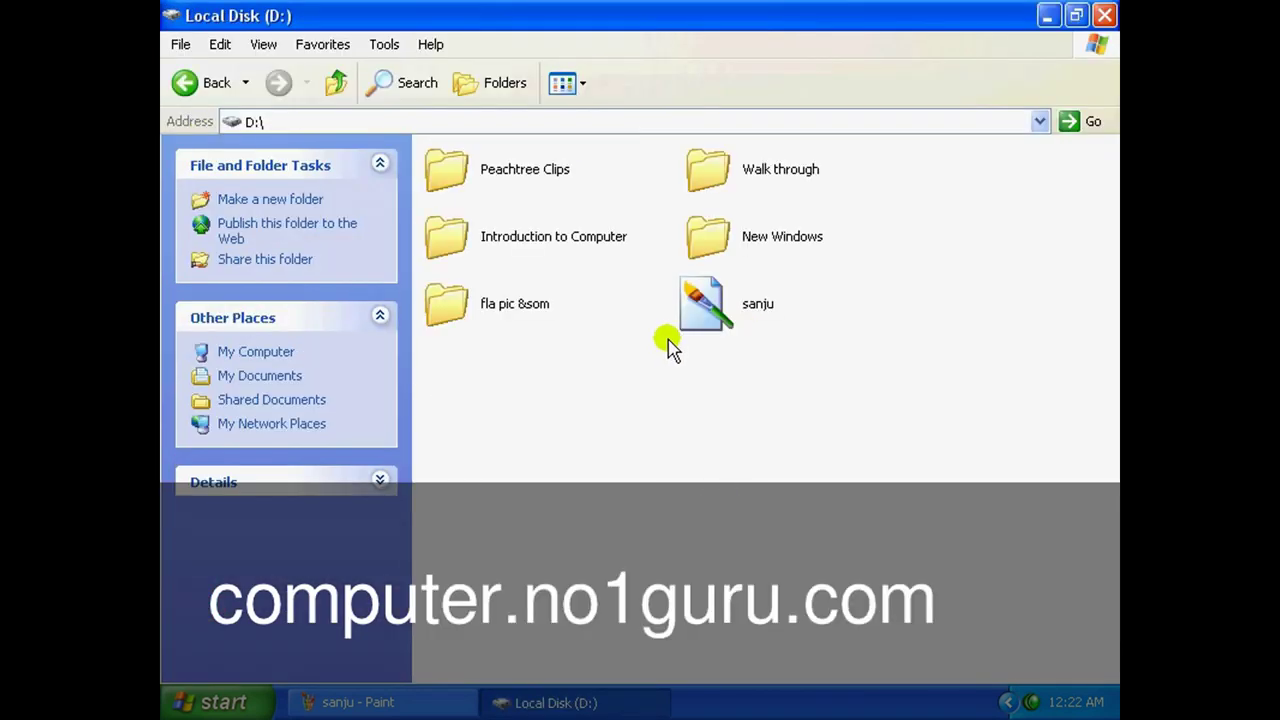
{"action": "left_click", "coordinate": [706, 314]}
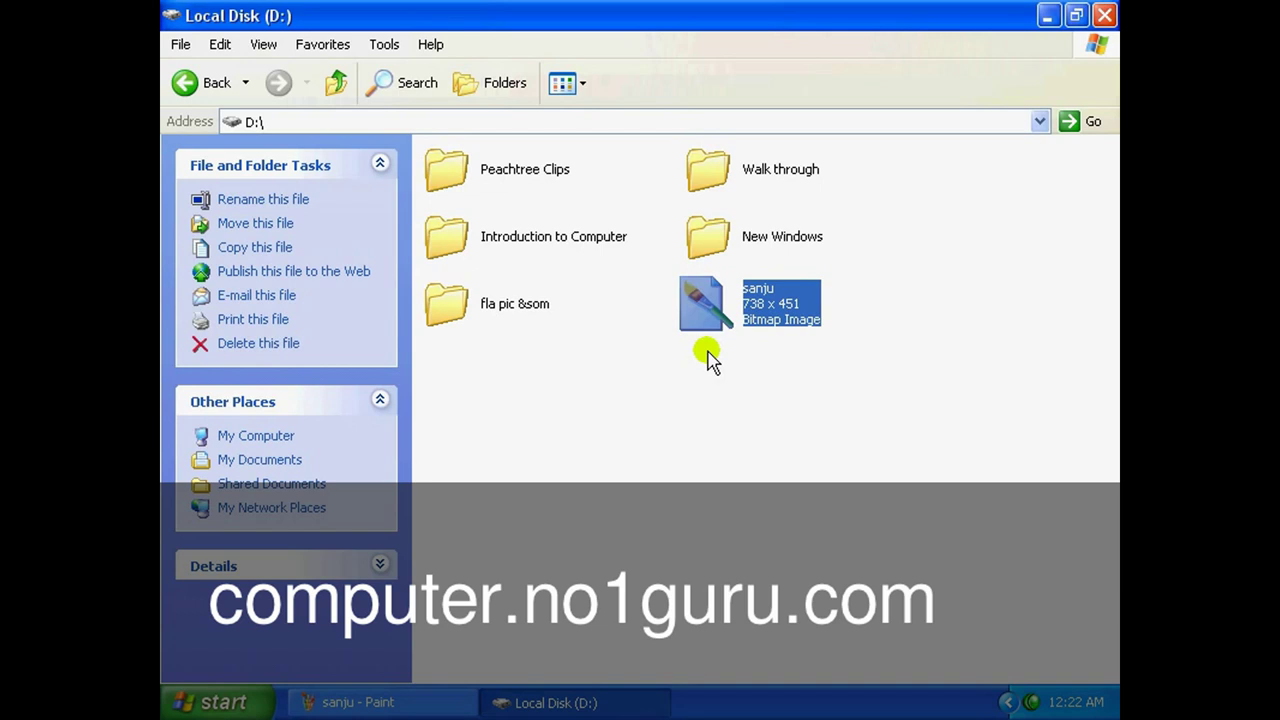
{"action": "left_click", "coordinate": [712, 240]}
{"action": "left_click", "coordinate": [710, 185]}
{"action": "left_click", "coordinate": [470, 190]}
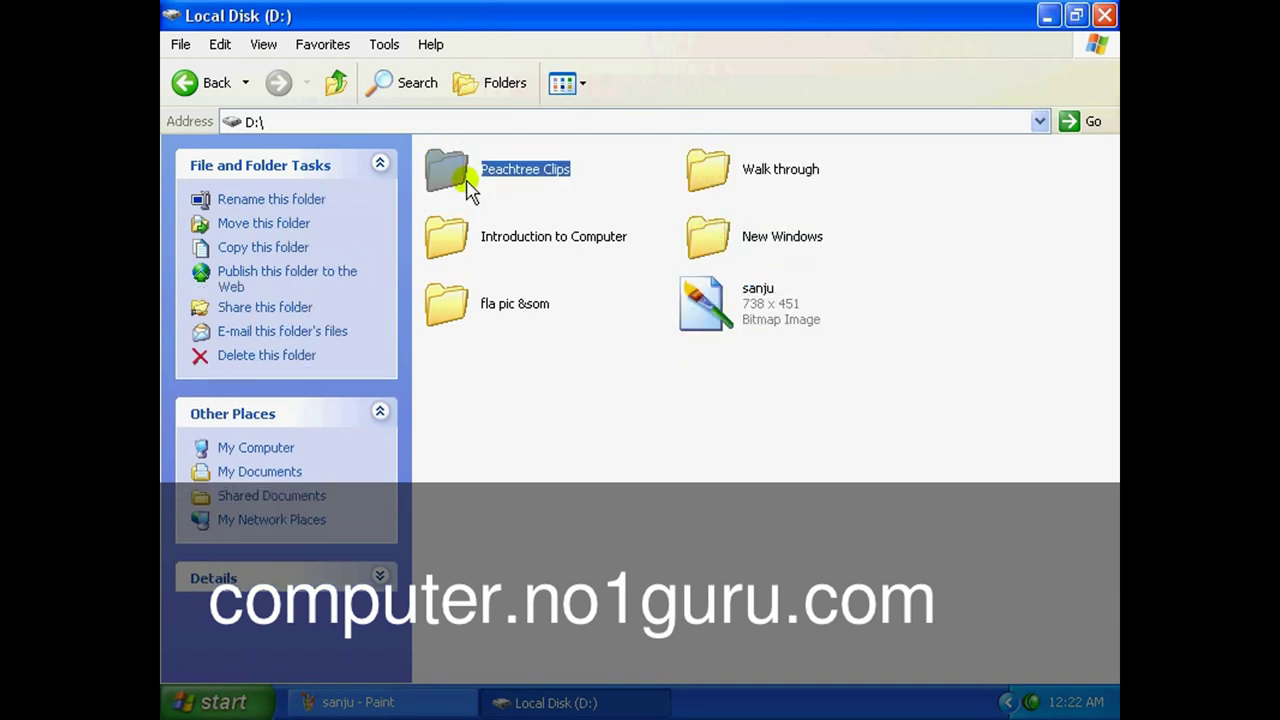
{"action": "left_click", "coordinate": [462, 250]}
{"action": "left_click", "coordinate": [452, 306]}
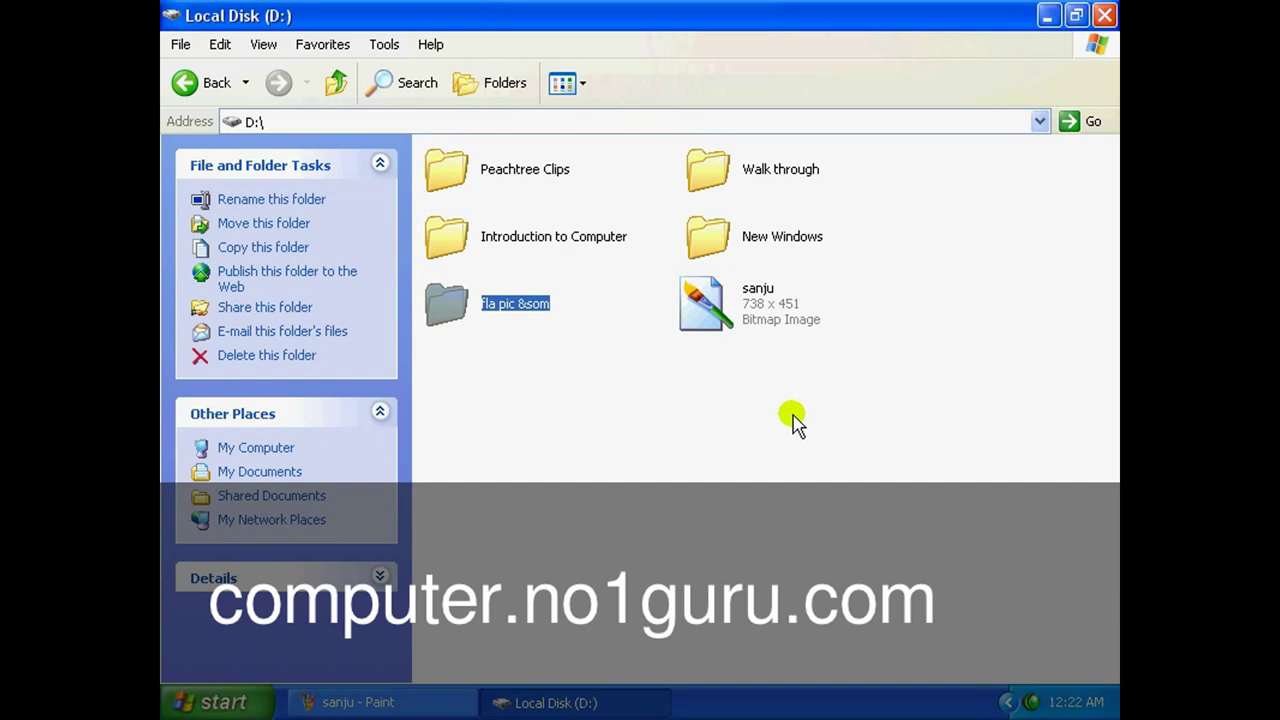
{"action": "left_click", "coordinate": [712, 305]}
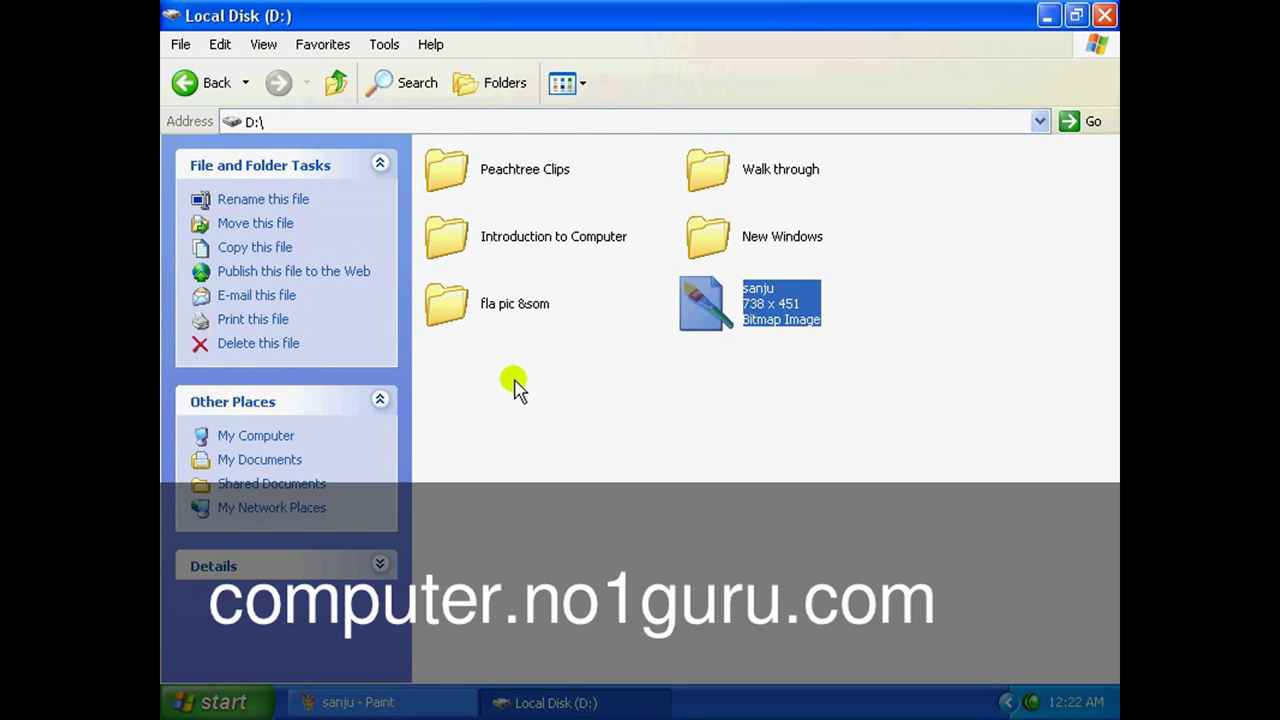
{"action": "left_click", "coordinate": [418, 705]}
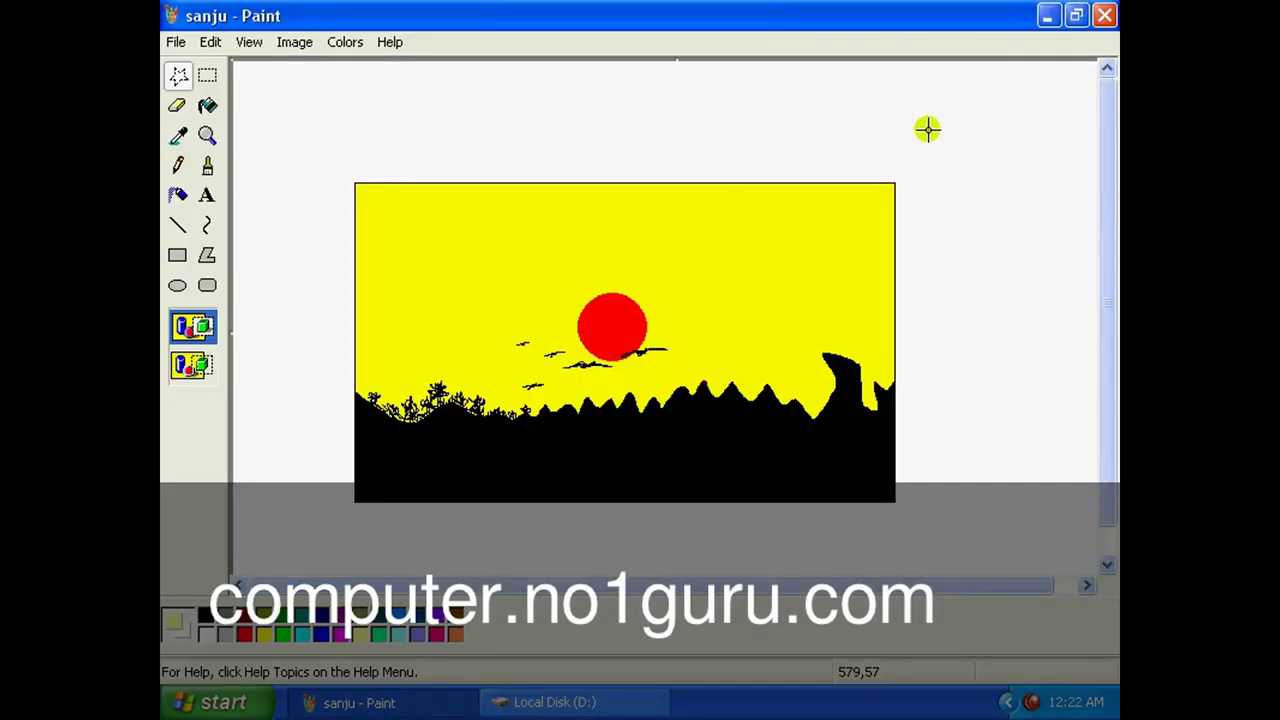
{"action": "left_click", "coordinate": [1105, 15]}
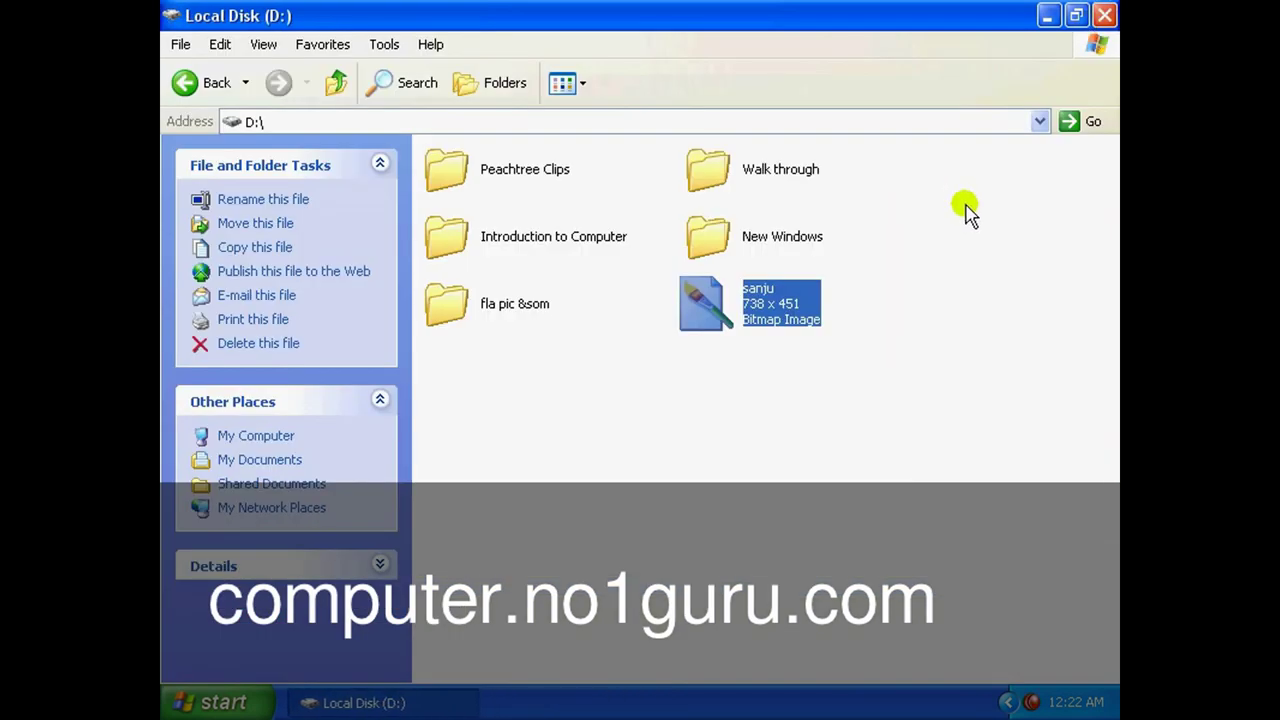
Create a new folder named Sanju on drive D:.
{"action": "right_click", "coordinate": [544, 410]}
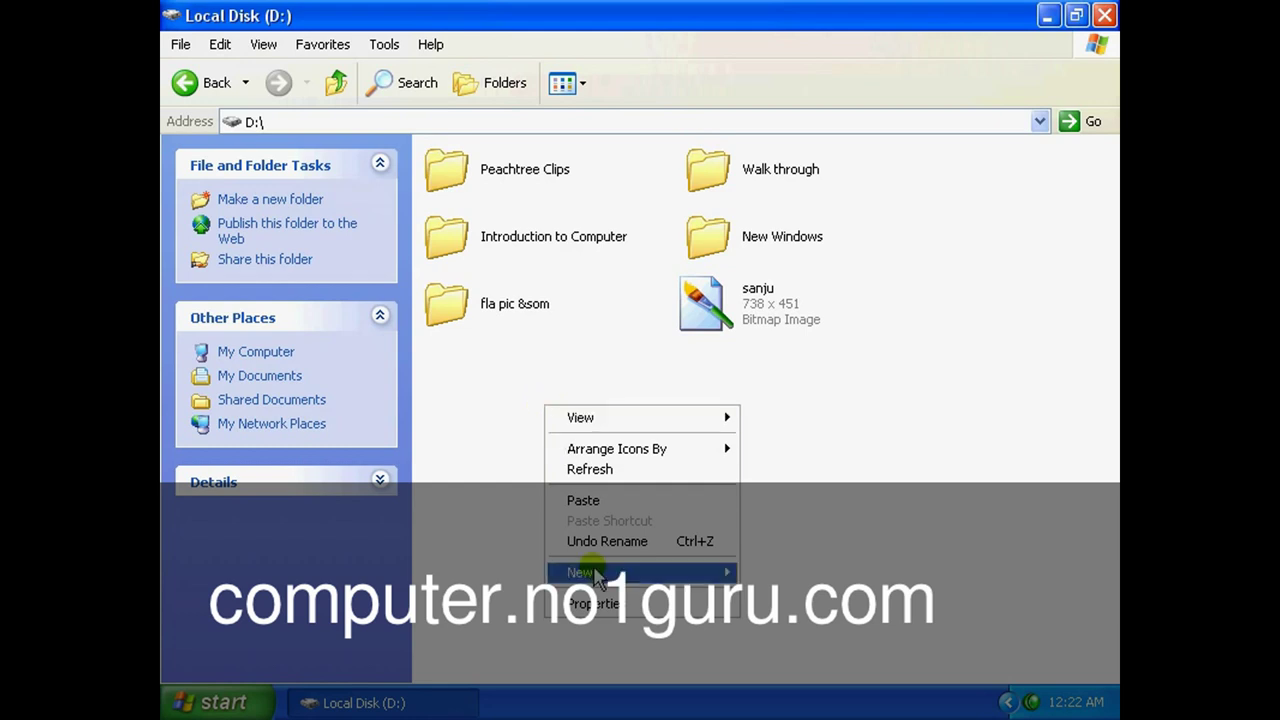
{"action": "mouse_move", "coordinate": [592, 567]}
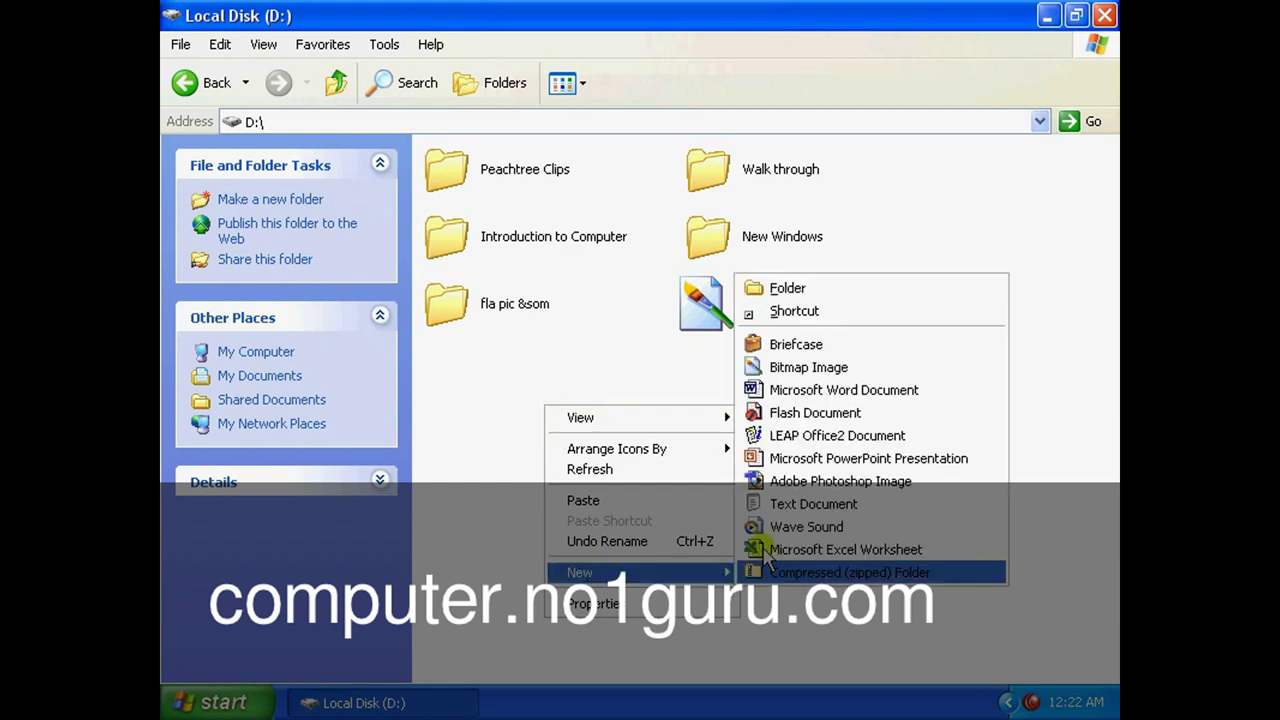
{"action": "left_click", "coordinate": [822, 288]}
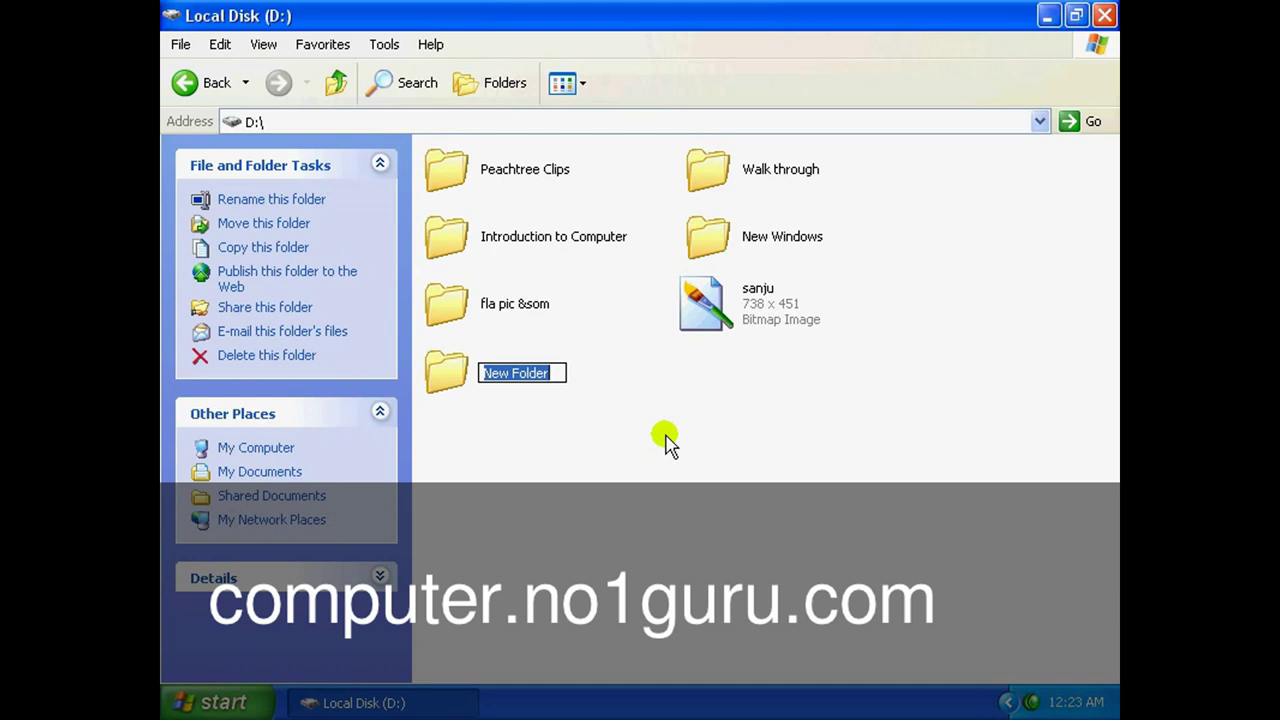
{"action": "type", "text": "Sanju"}
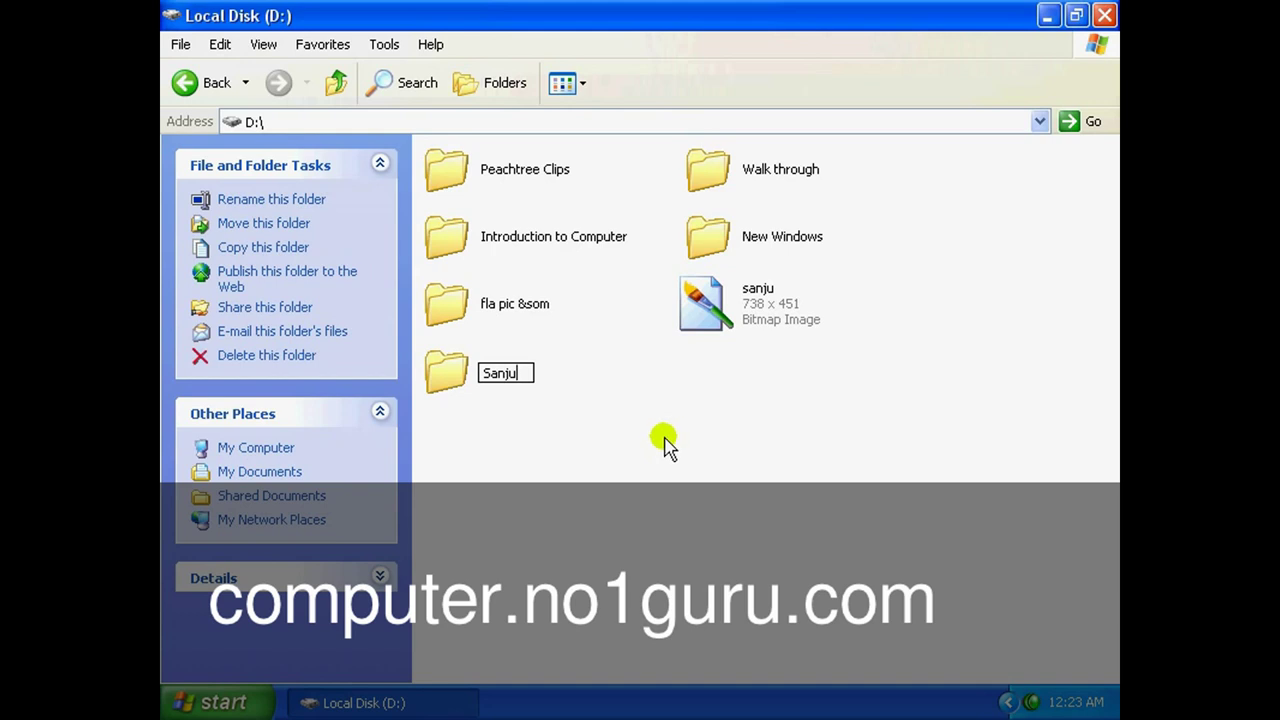
{"action": "key", "text": "Return"}
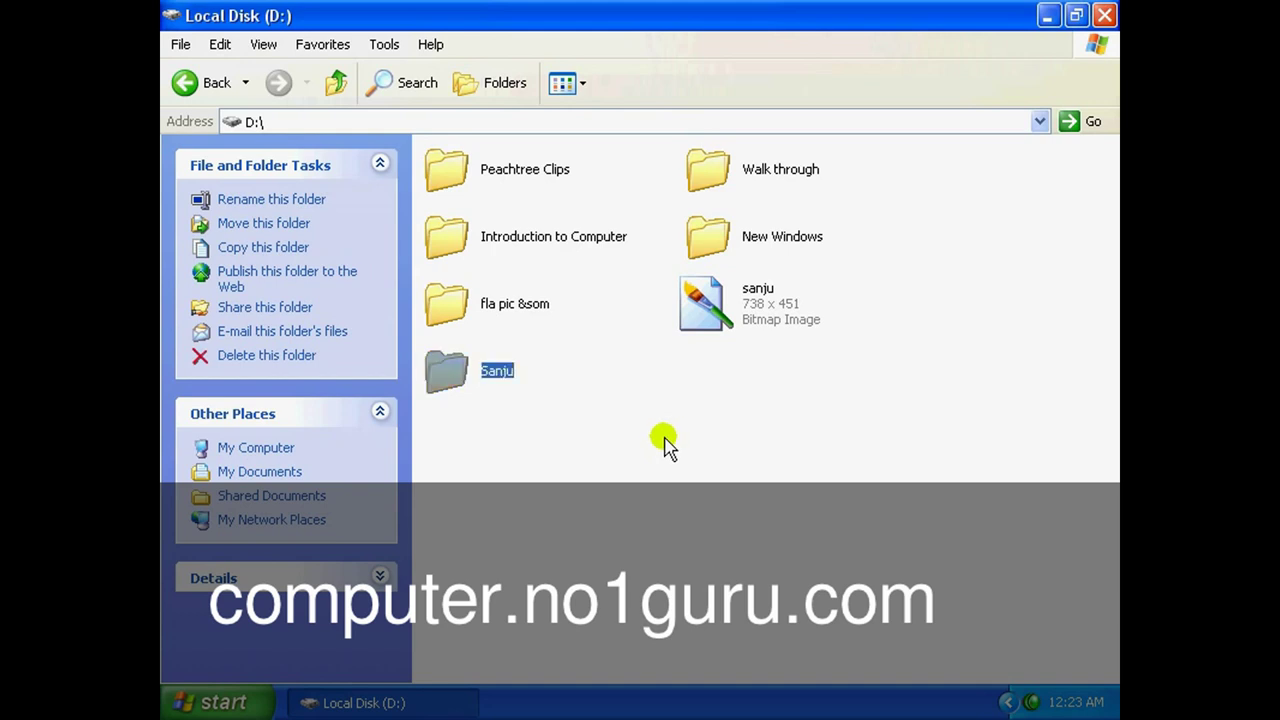
Move the sanju bitmap into the Sanju folder by cut and paste, then relaunch Paint.
{"action": "left_click", "coordinate": [712, 315]}
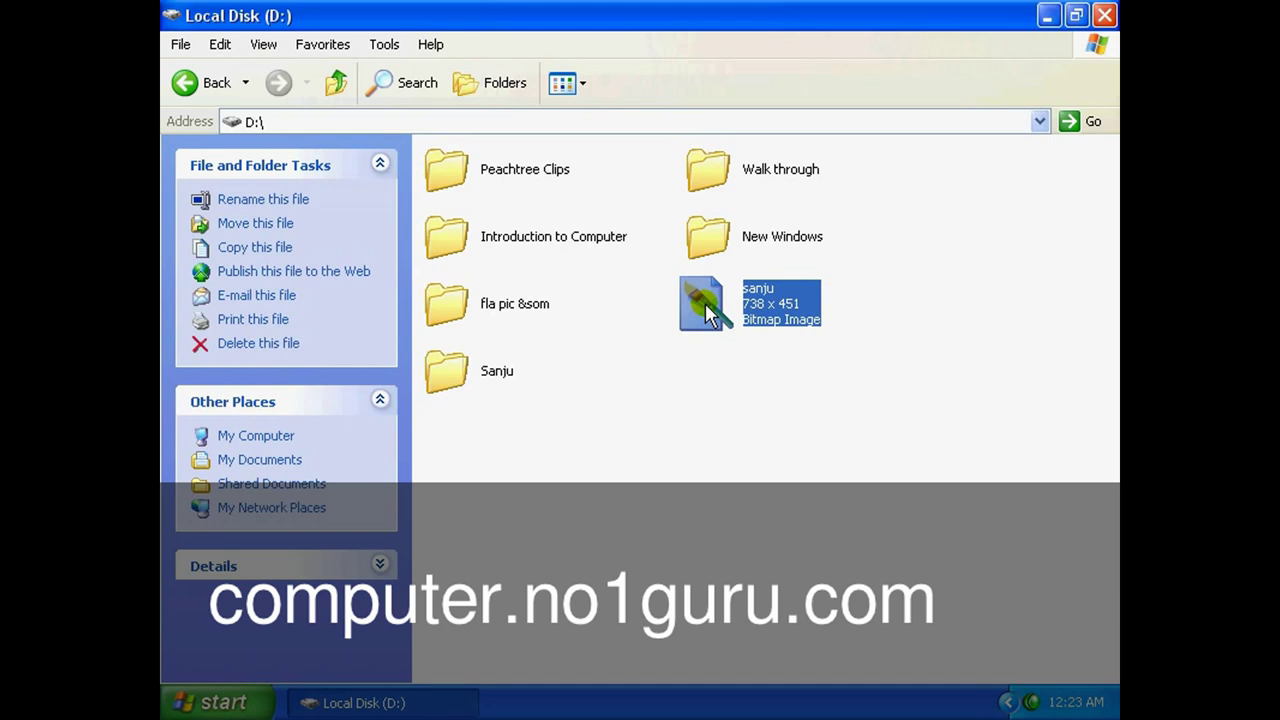
{"action": "left_click", "coordinate": [220, 45]}
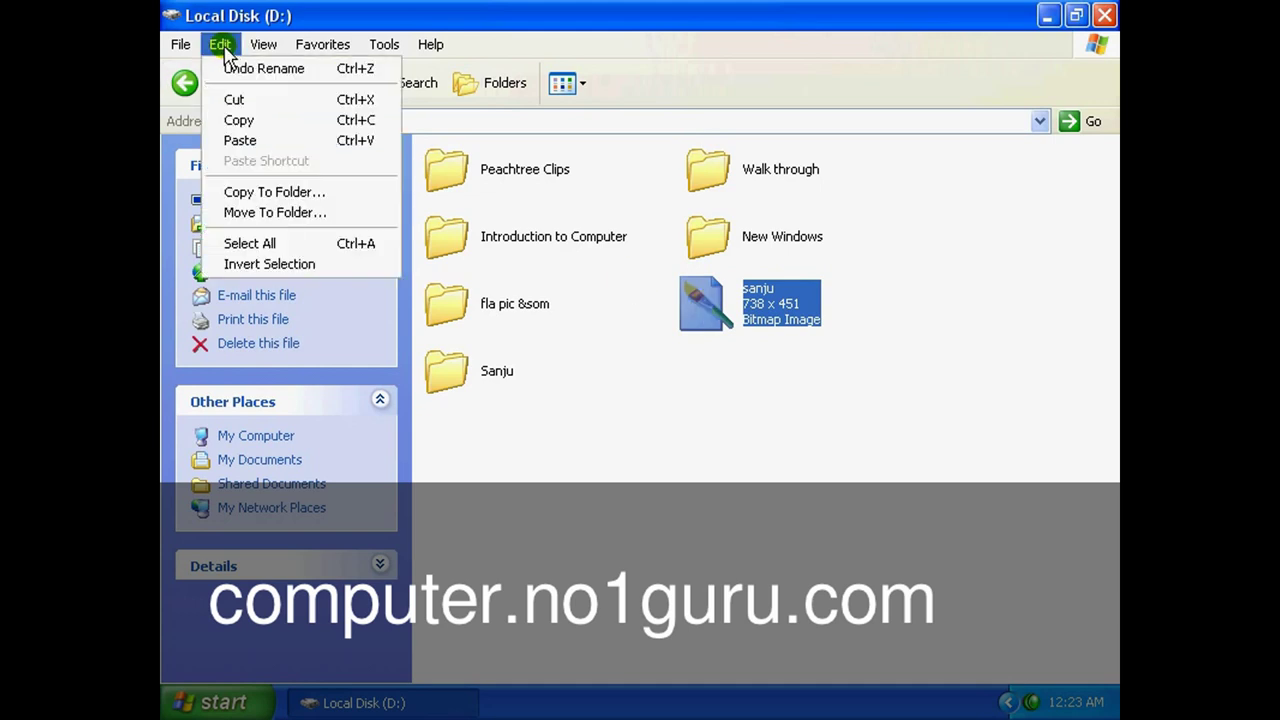
{"action": "left_click", "coordinate": [237, 100]}
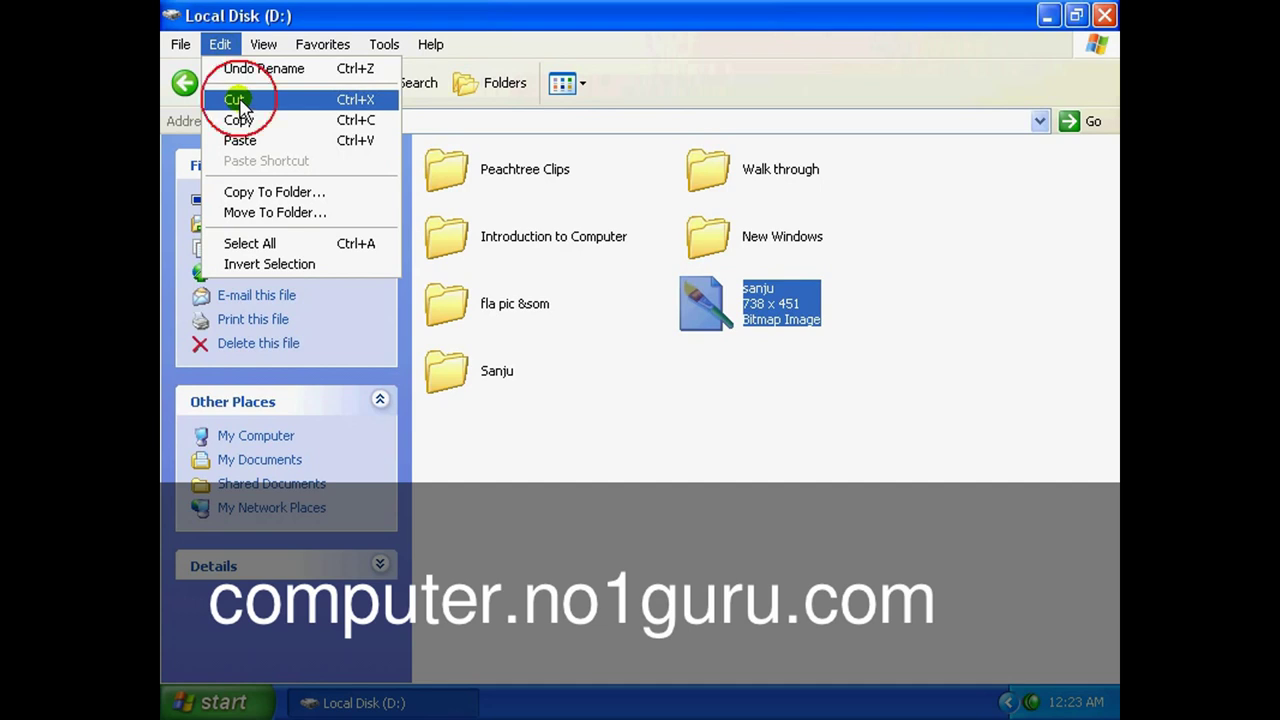
{"action": "double_click", "coordinate": [445, 380]}
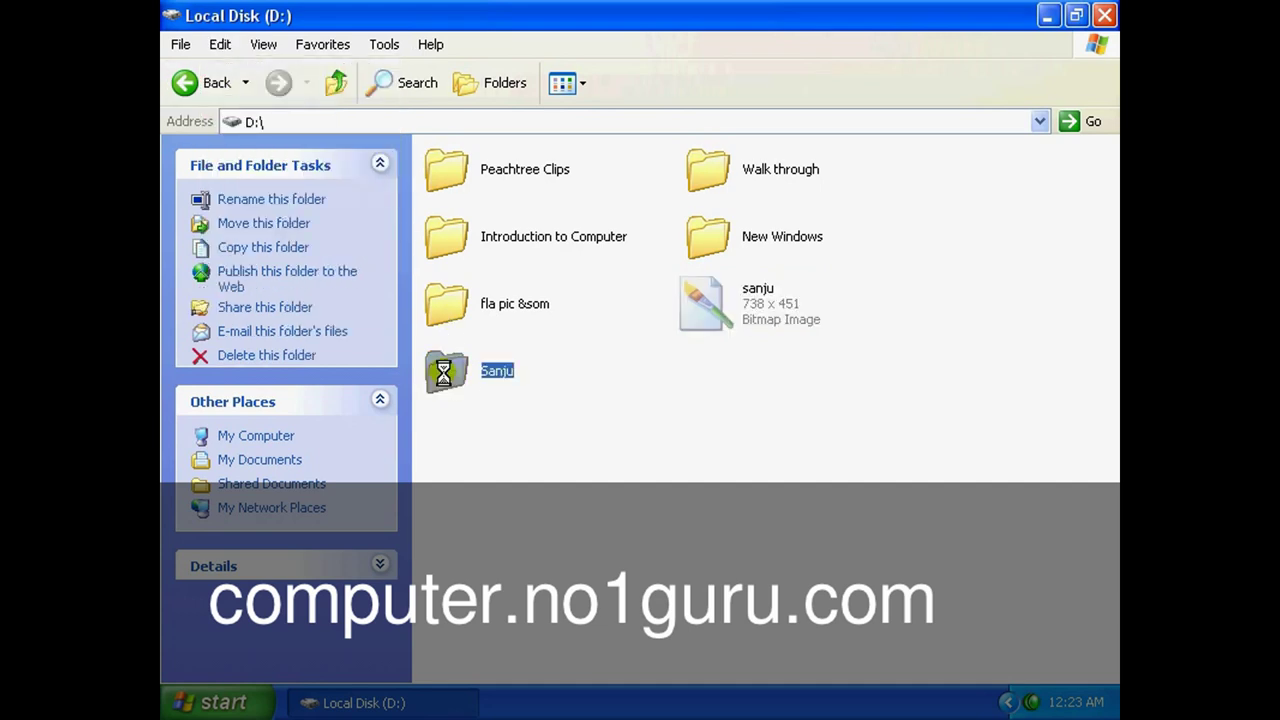
{"action": "left_click", "coordinate": [220, 44]}
{"action": "left_click", "coordinate": [240, 140]}
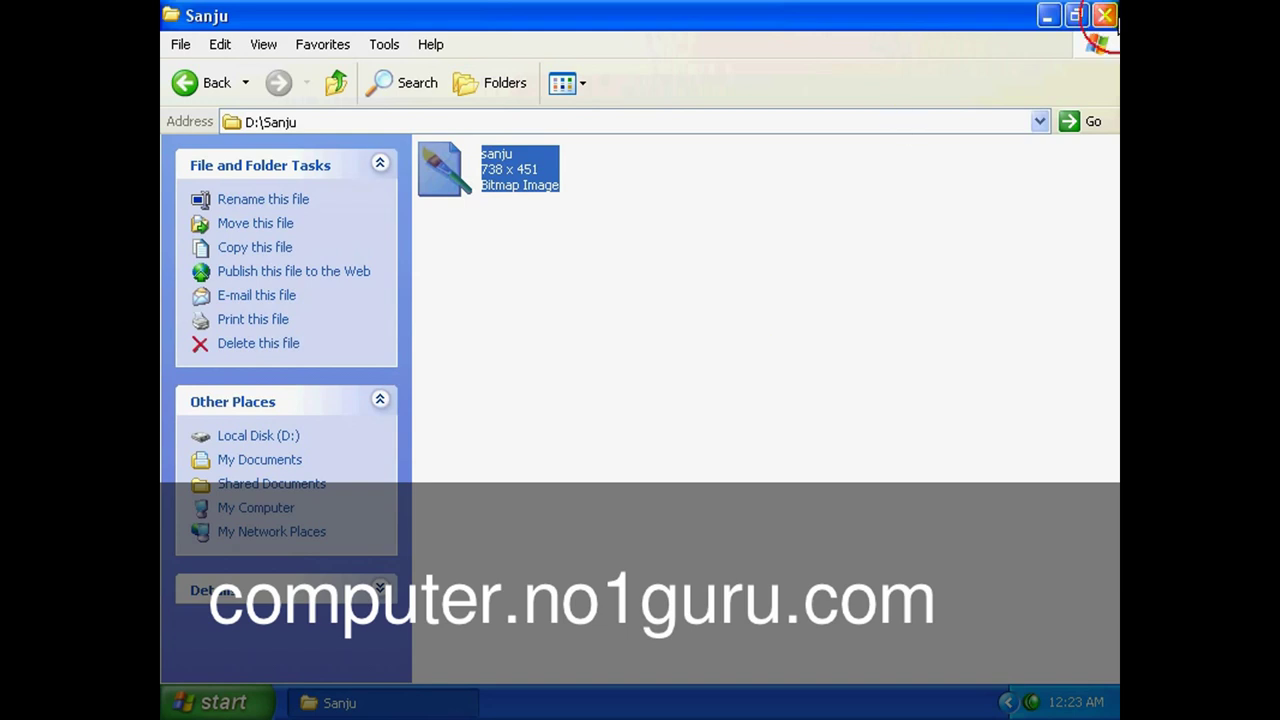
{"action": "left_click", "coordinate": [1104, 15]}
{"action": "double_click", "coordinate": [303, 214]}
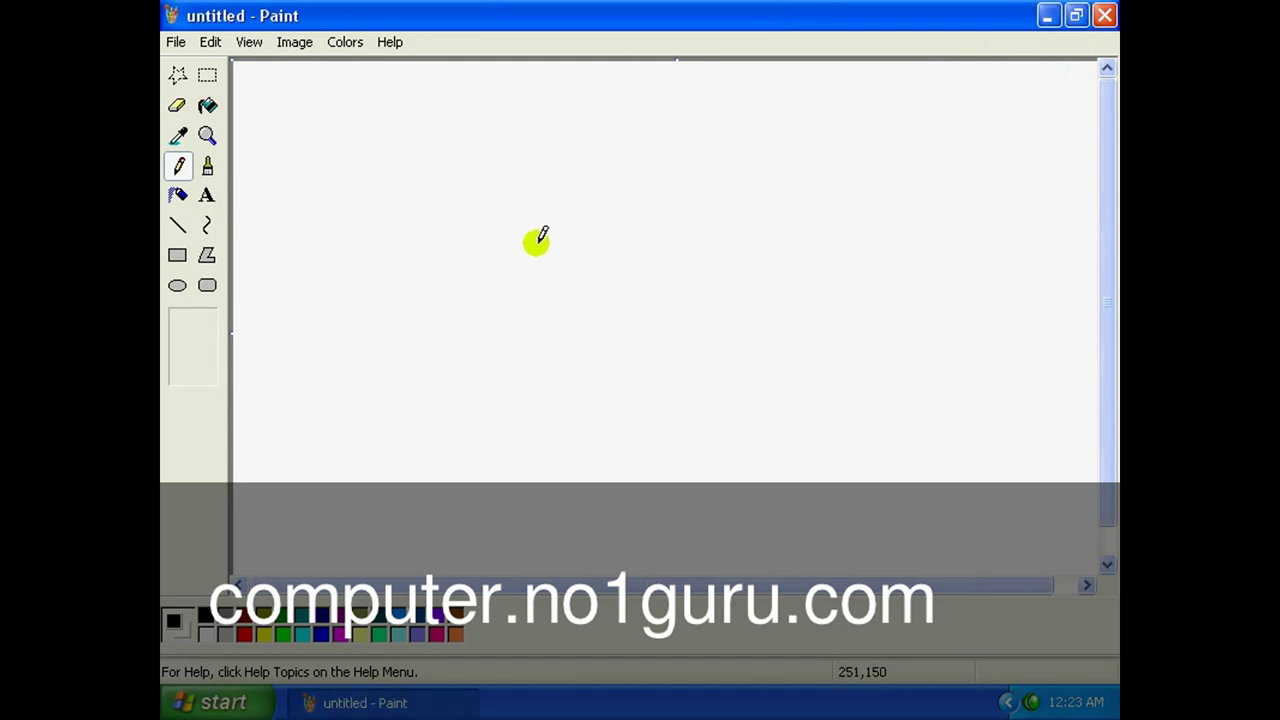
Draw freehand black lines across the blank canvas.
{"action": "mouse_move", "coordinate": [462, 170]}
{"action": "left_mouse_down"}
{"action": "mouse_move", "coordinate": [657, 240]}
{"action": "mouse_move", "coordinate": [774, 417]}
{"action": "left_mouse_up"}
{"action": "mouse_move", "coordinate": [363, 248]}
{"action": "left_mouse_down"}
{"action": "mouse_move", "coordinate": [348, 311]}
{"action": "mouse_move", "coordinate": [669, 386]}
{"action": "mouse_move", "coordinate": [865, 261]}
{"action": "left_mouse_up"}
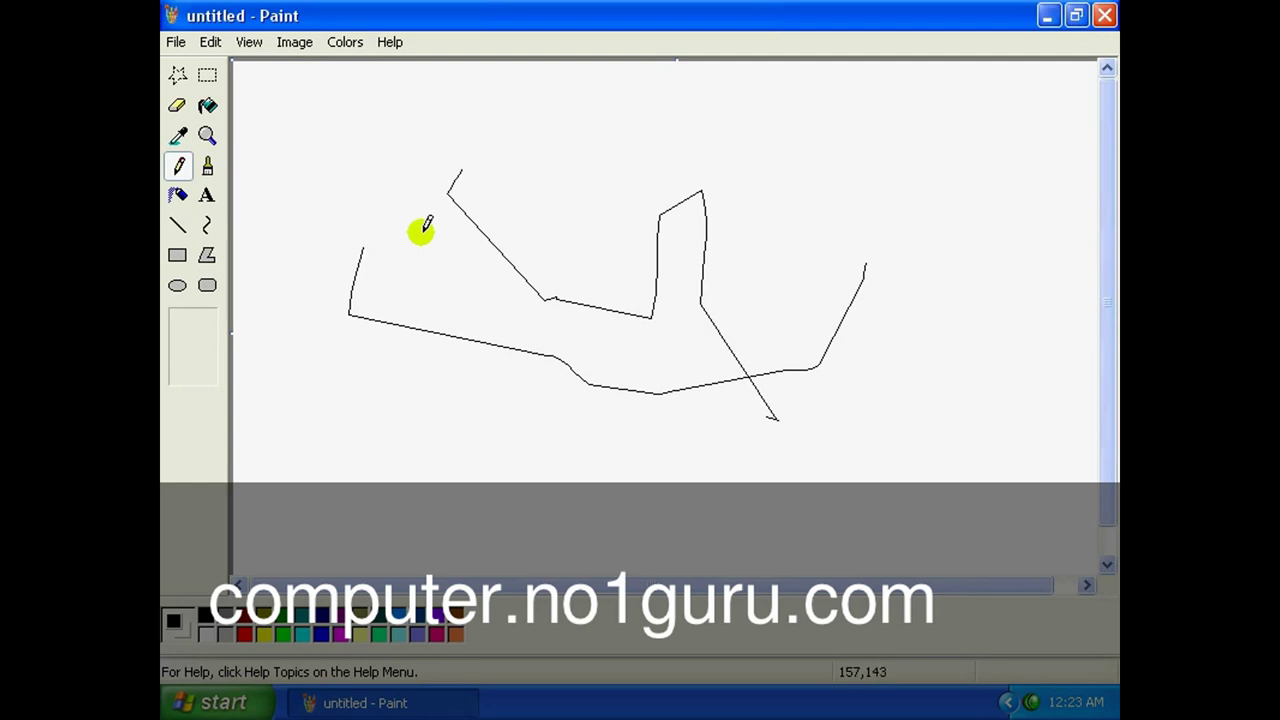
{"action": "left_click", "coordinate": [176, 44]}
{"action": "left_click", "coordinate": [199, 108]}
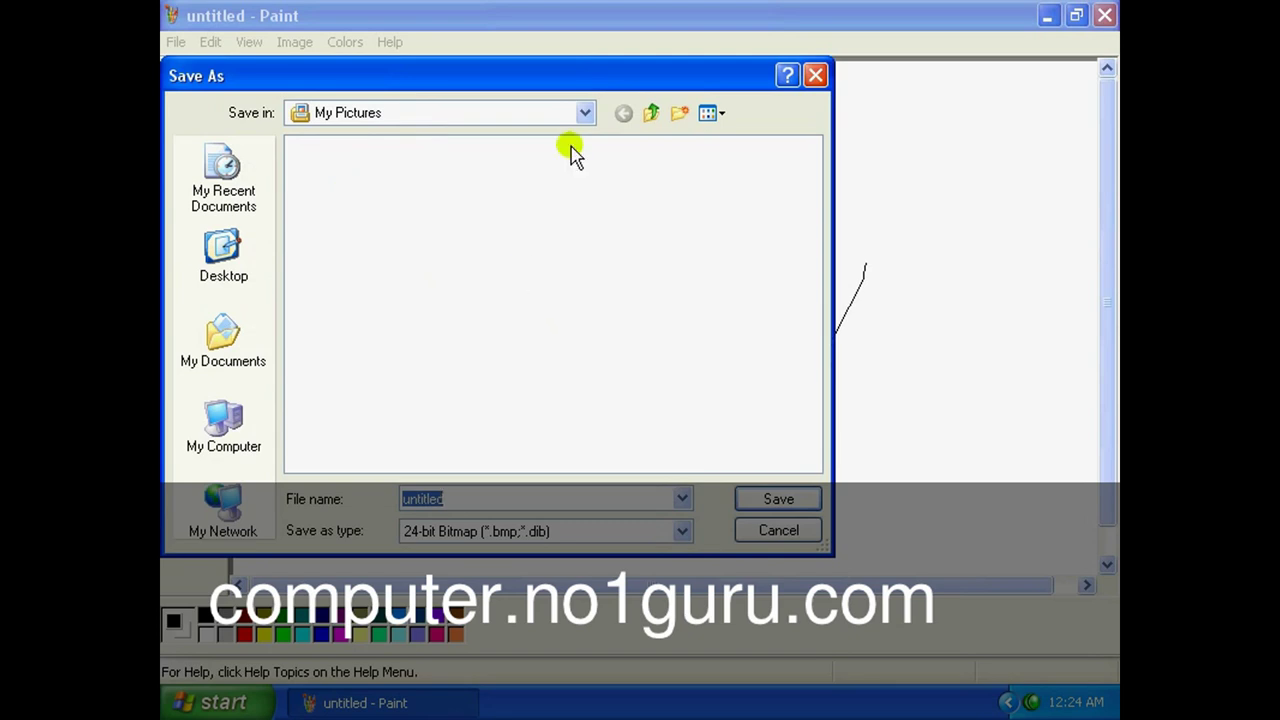
Save the drawing as 'jit' in the Sanju folder on Local Disk (D:).
{"action": "left_click", "coordinate": [584, 114]}
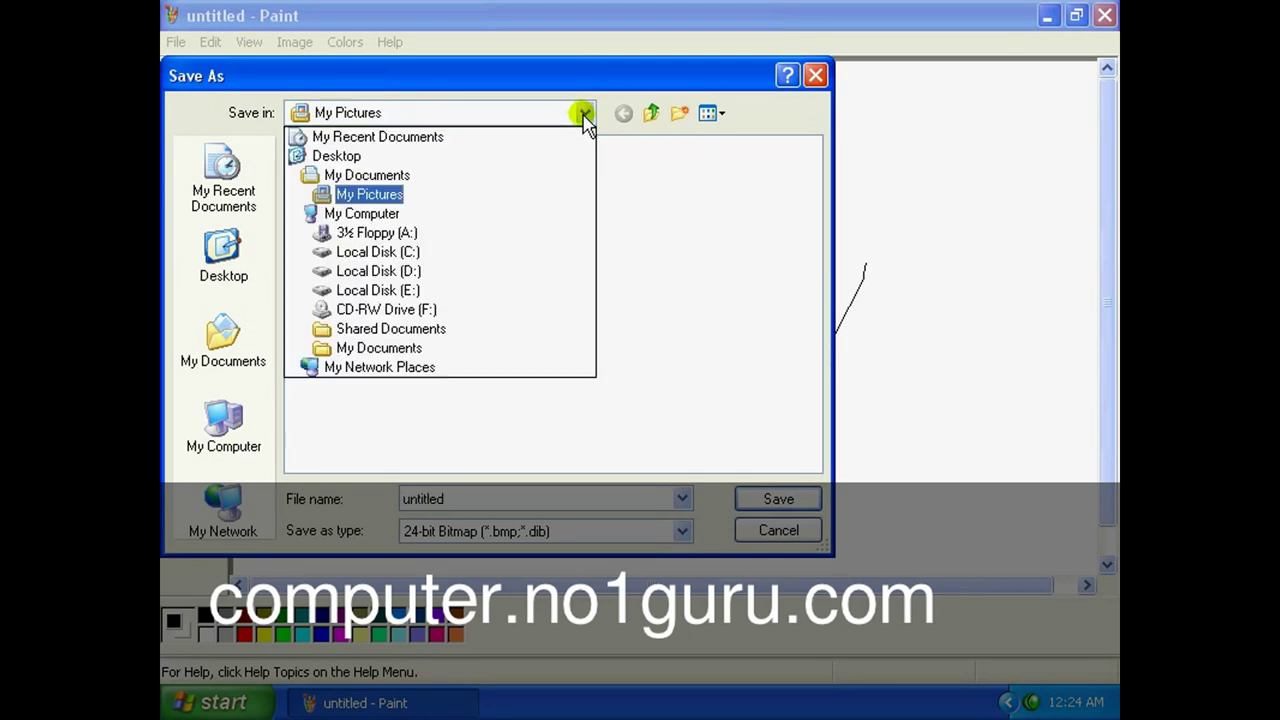
{"action": "left_click", "coordinate": [412, 280]}
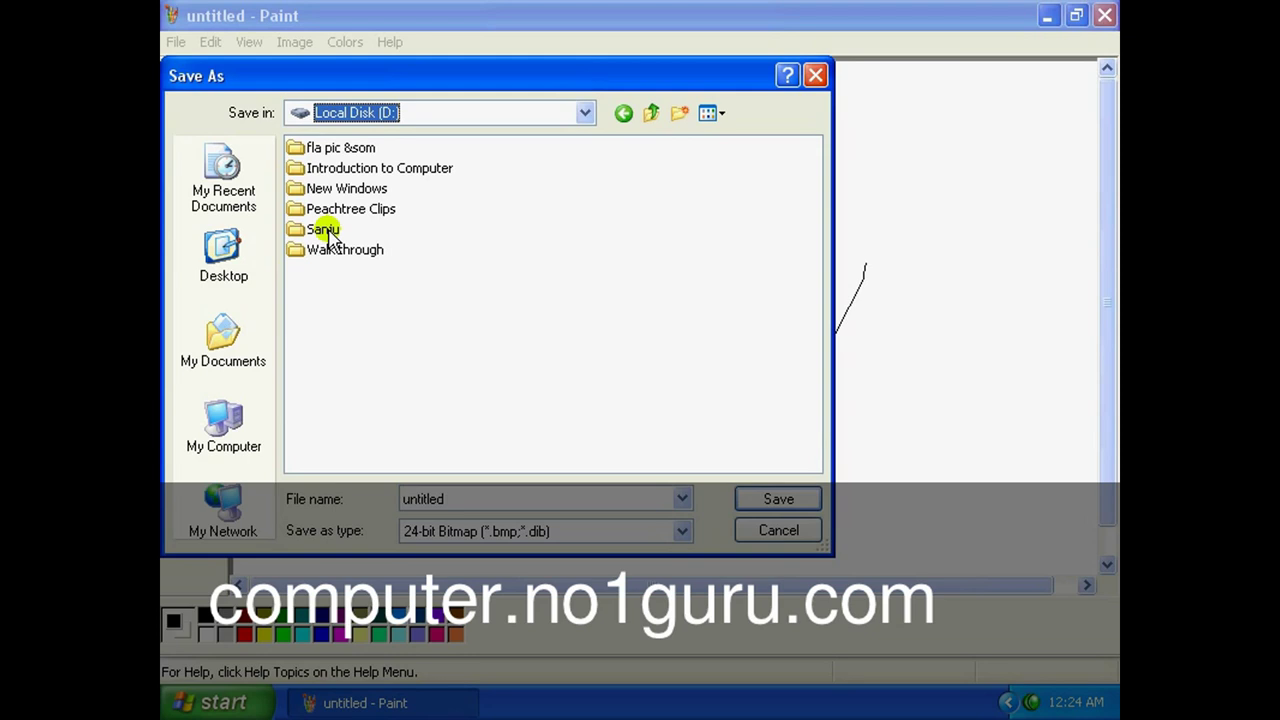
{"action": "left_click", "coordinate": [326, 233]}
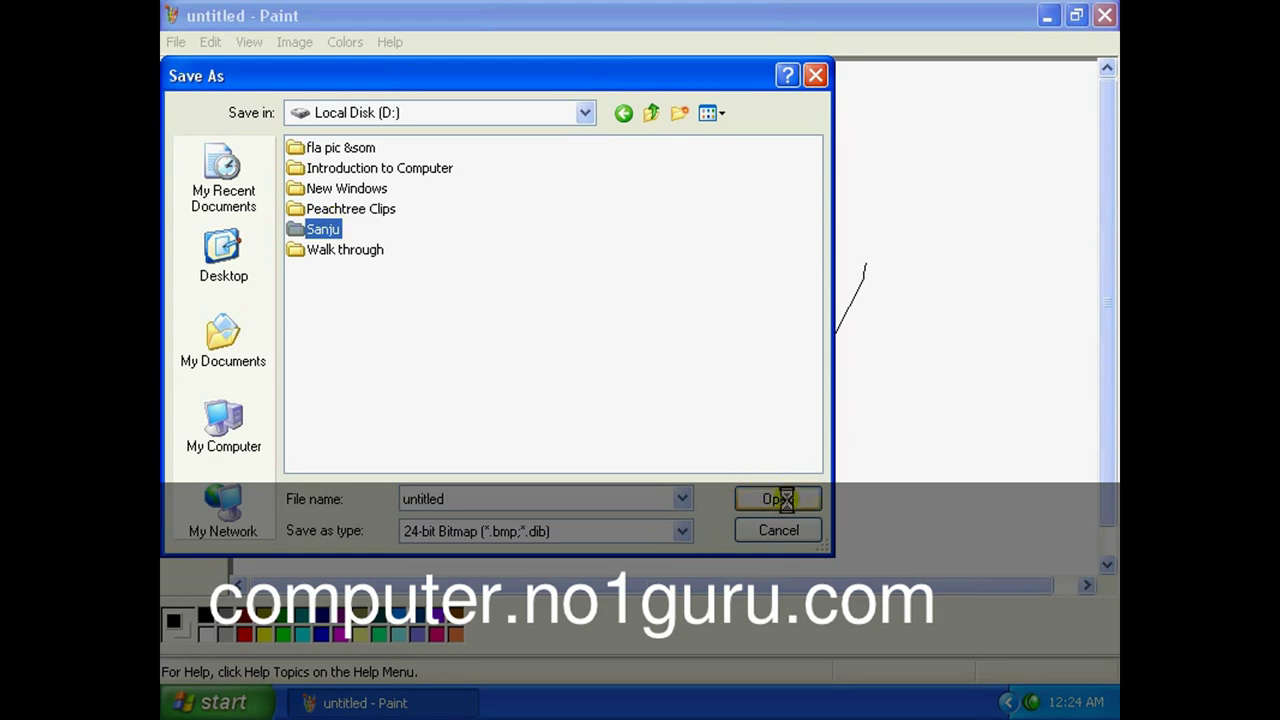
{"action": "left_click", "coordinate": [785, 503]}
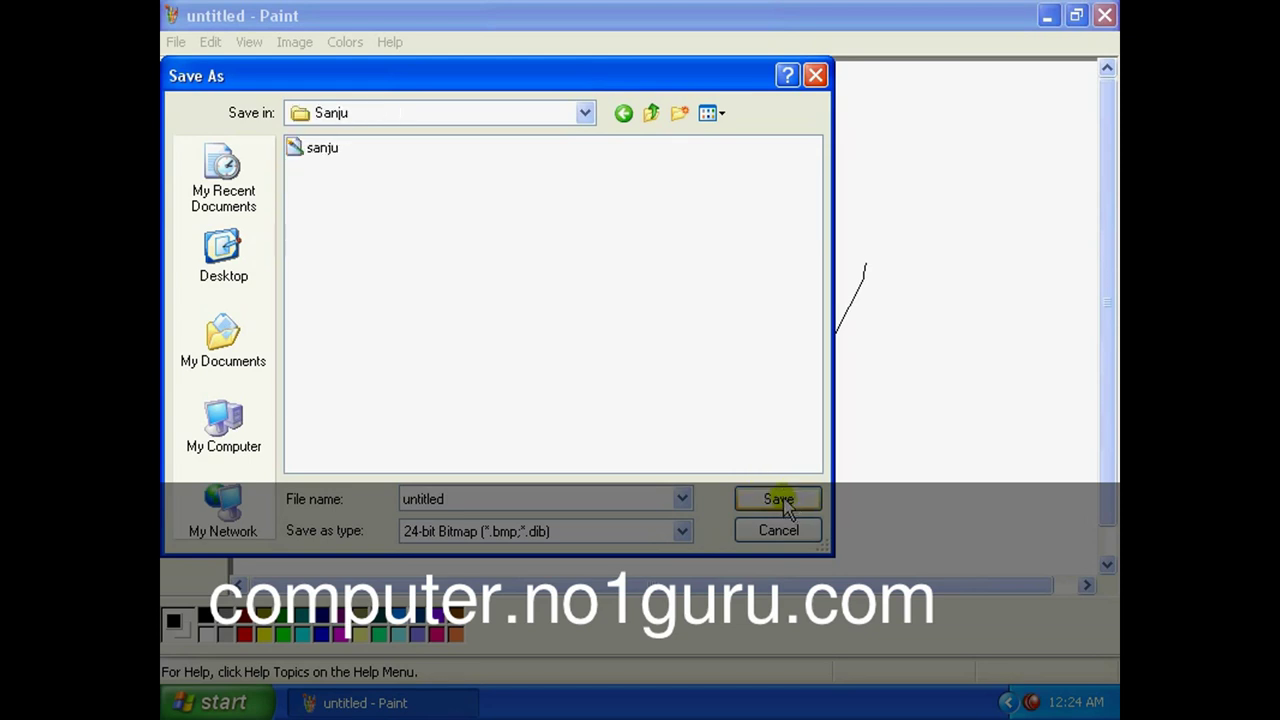
{"action": "left_click", "coordinate": [325, 153]}
{"action": "left_click", "coordinate": [325, 150]}
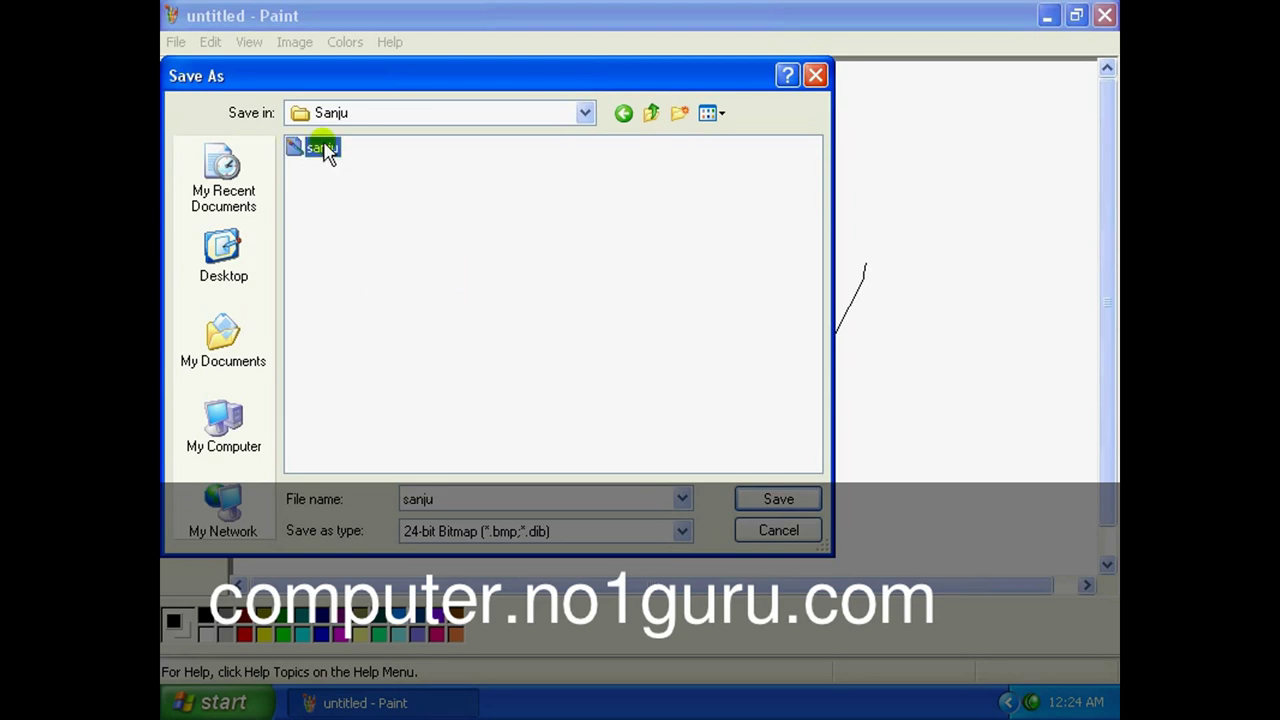
{"action": "double_click", "coordinate": [449, 499]}
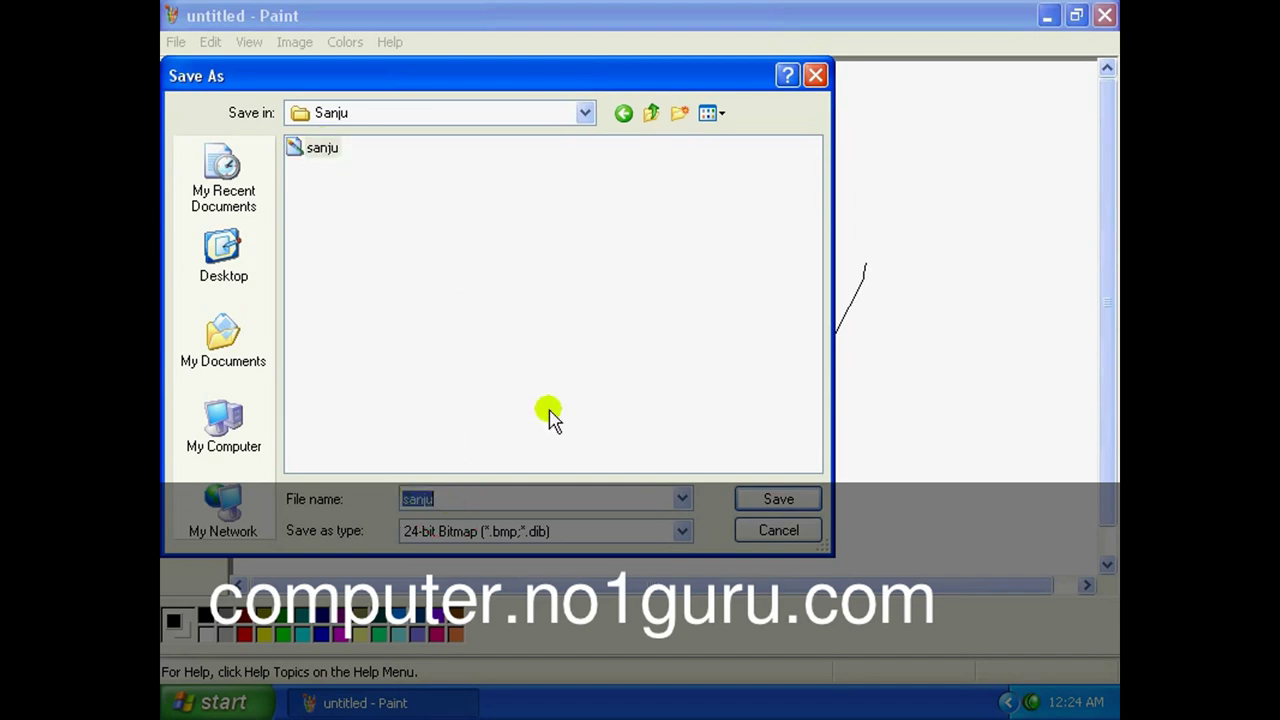
{"action": "type", "text": "it"}
{"action": "left_click", "coordinate": [778, 499]}
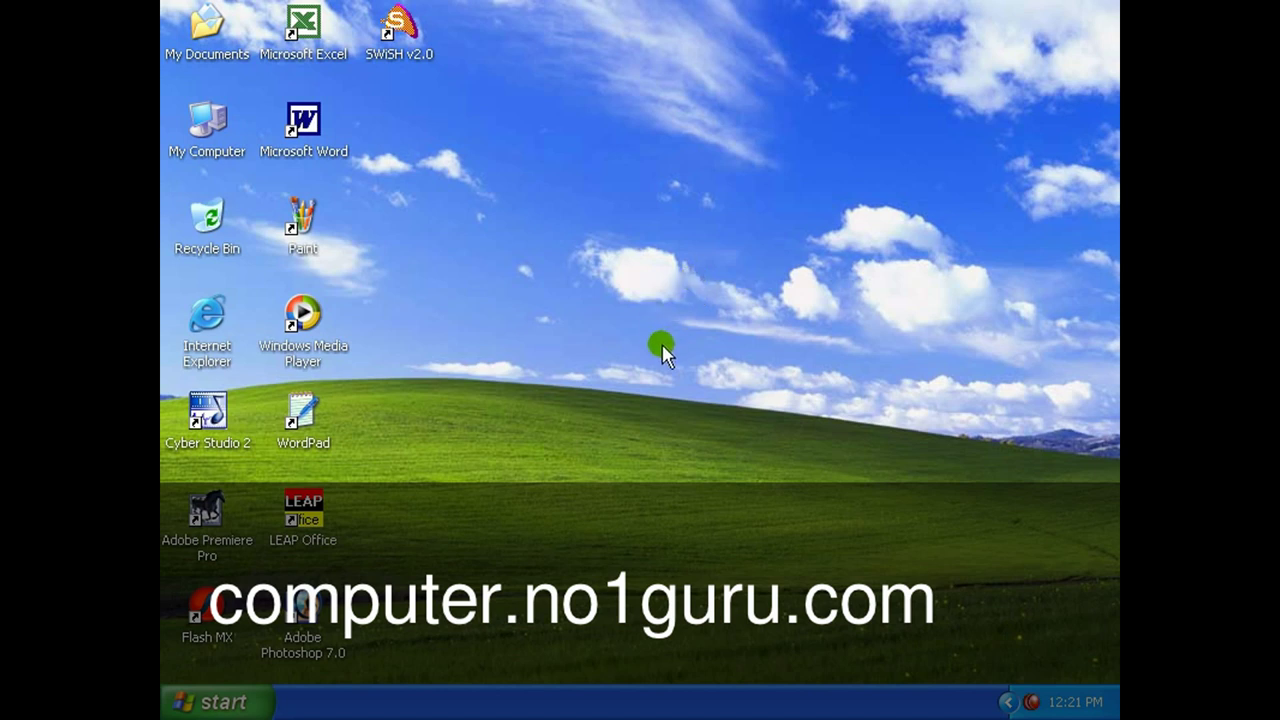
Launch WordPad from its desktop shortcut.
{"action": "left_click", "coordinate": [305, 425]}
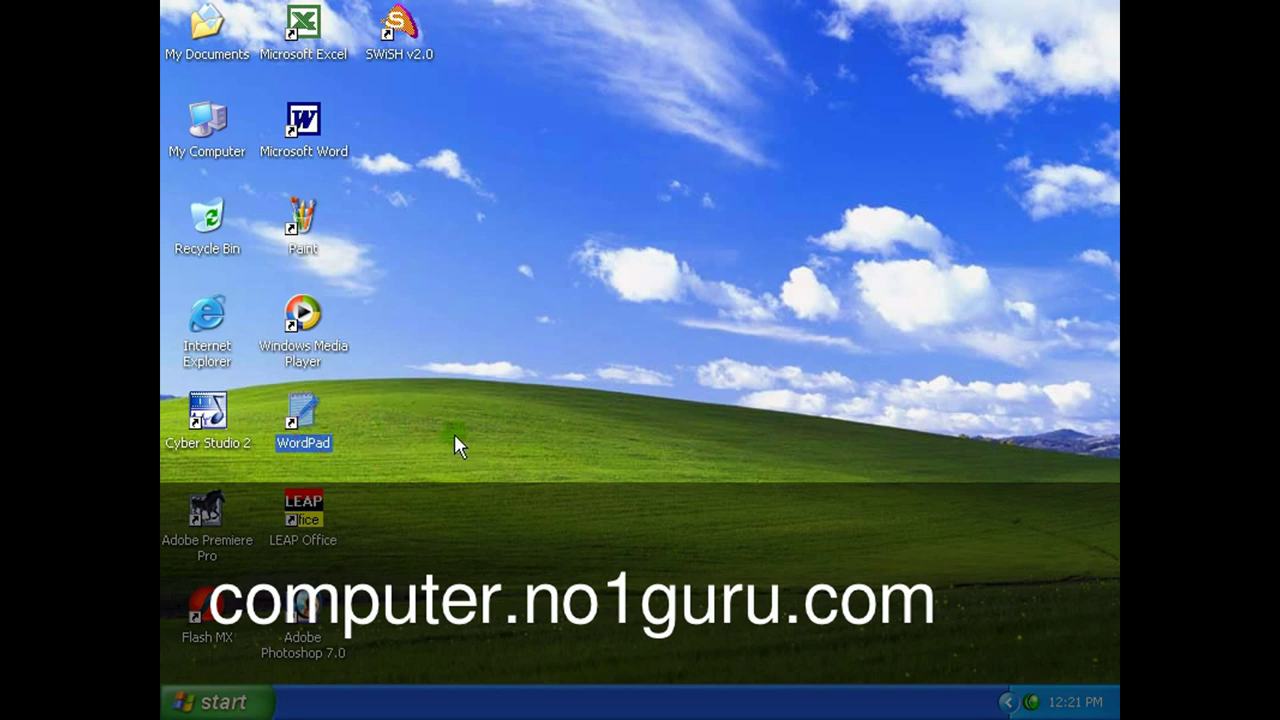
{"action": "key", "text": "Return"}
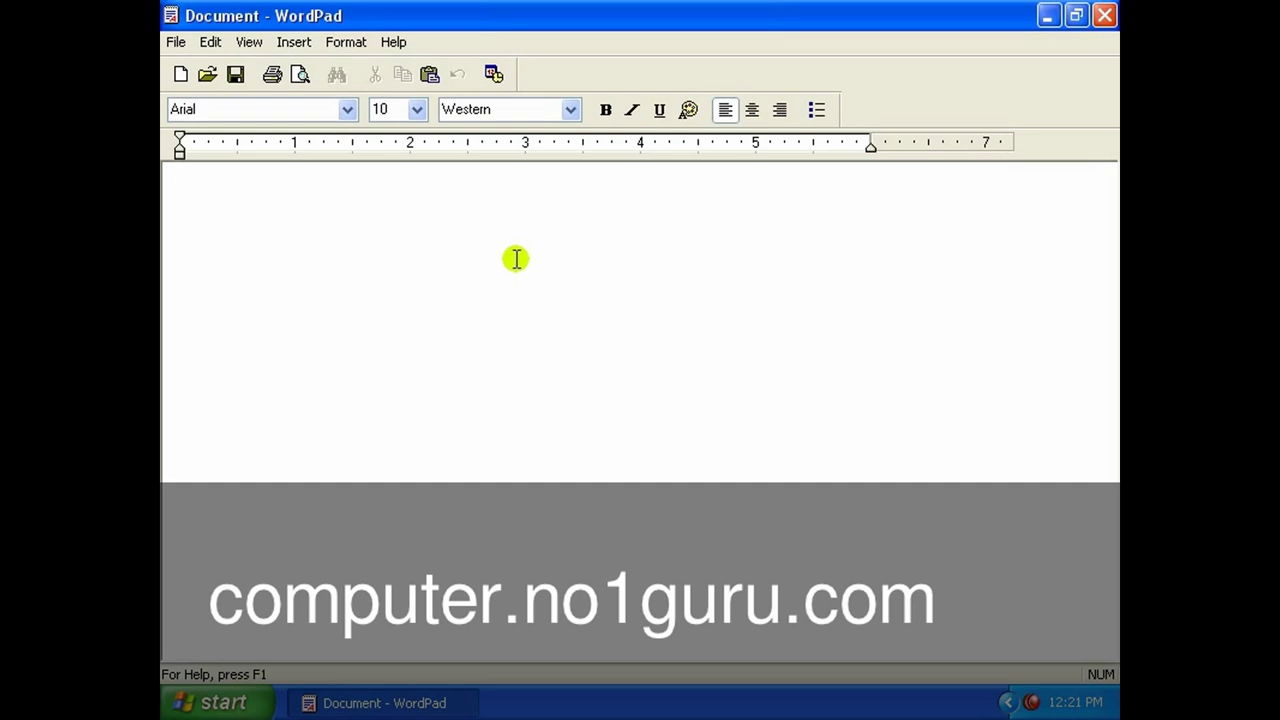
{"action": "type", "text": "cyber"}
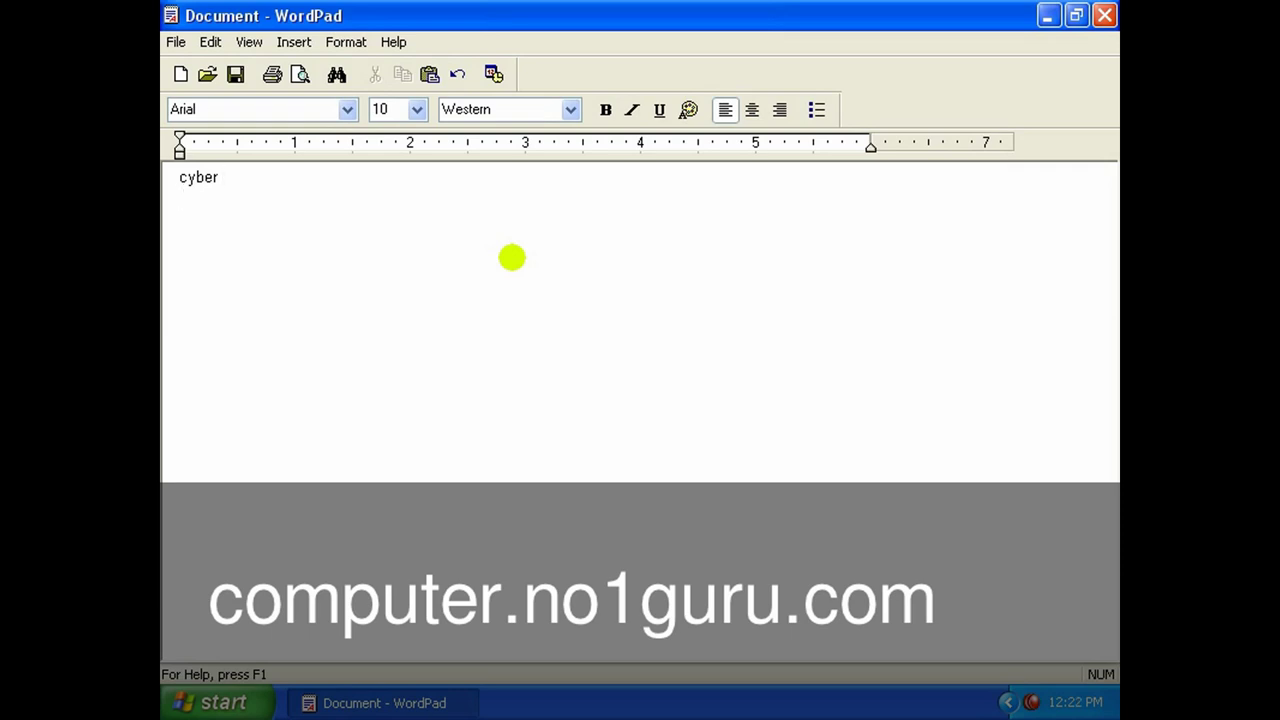
{"action": "key", "text": "Return"}
{"action": "key", "text": "Return"}
{"action": "key", "text": "Return"}
{"action": "key", "text": "BackSpace"}
{"action": "key", "text": "BackSpace"}
{"action": "key", "text": "BackSpace"}
{"action": "type", "text": "dvjlhsd"}
{"action": "key", "text": "Return"}
{"action": "type", "text": "sdkl;jsdcv"}
{"action": "key", "text": "Return"}
{"action": "type", "text": "sdlkjsdvk"}
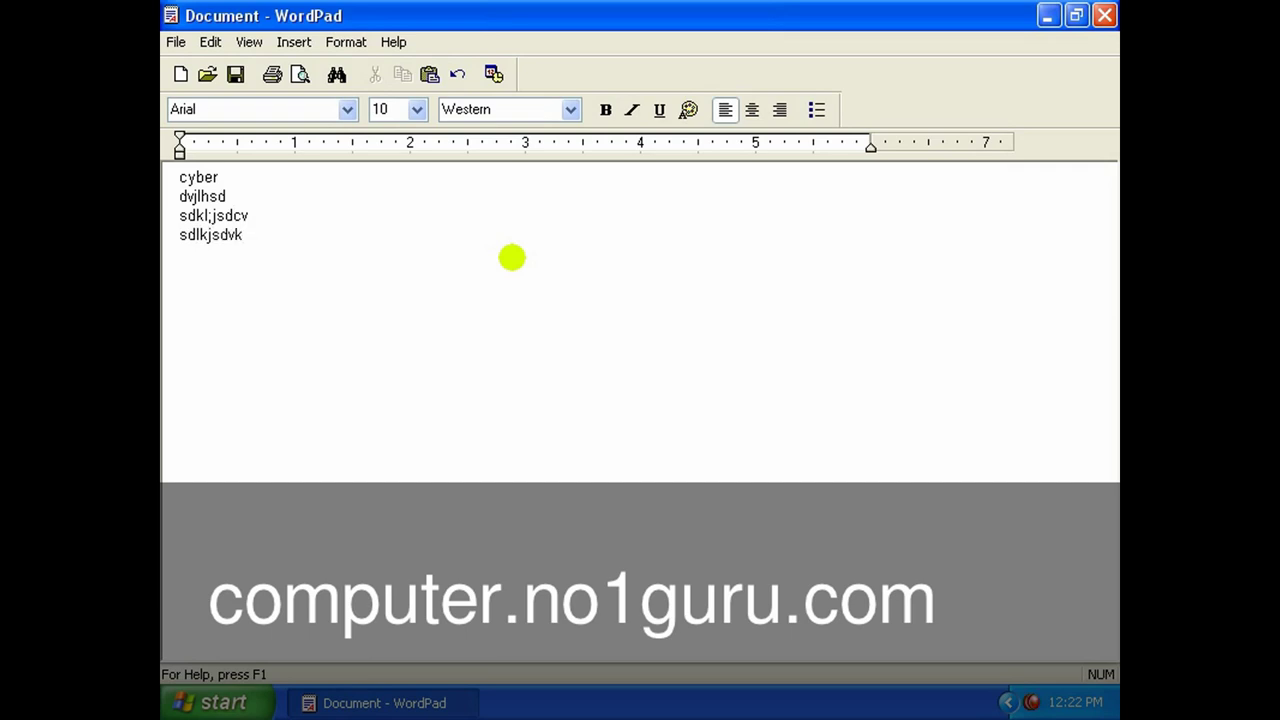
{"action": "key", "text": "Up"}
{"action": "key", "text": "Up"}
{"action": "key", "text": "Left"}
{"action": "key", "text": "Down"}
{"action": "key", "text": "Down"}
{"action": "key", "text": "Left"}
{"action": "key", "text": "Up"}
{"action": "key", "text": "Up"}
{"action": "key", "text": "Left"}
{"action": "key", "text": "Right"}
{"action": "key", "text": "Down"}
{"action": "key", "text": "Left"}
{"action": "key", "text": "Left"}
{"action": "key", "text": "Right"}
{"action": "key", "text": "Right"}
{"action": "key", "text": "BackSpace"}
{"action": "key", "text": "Delete"}
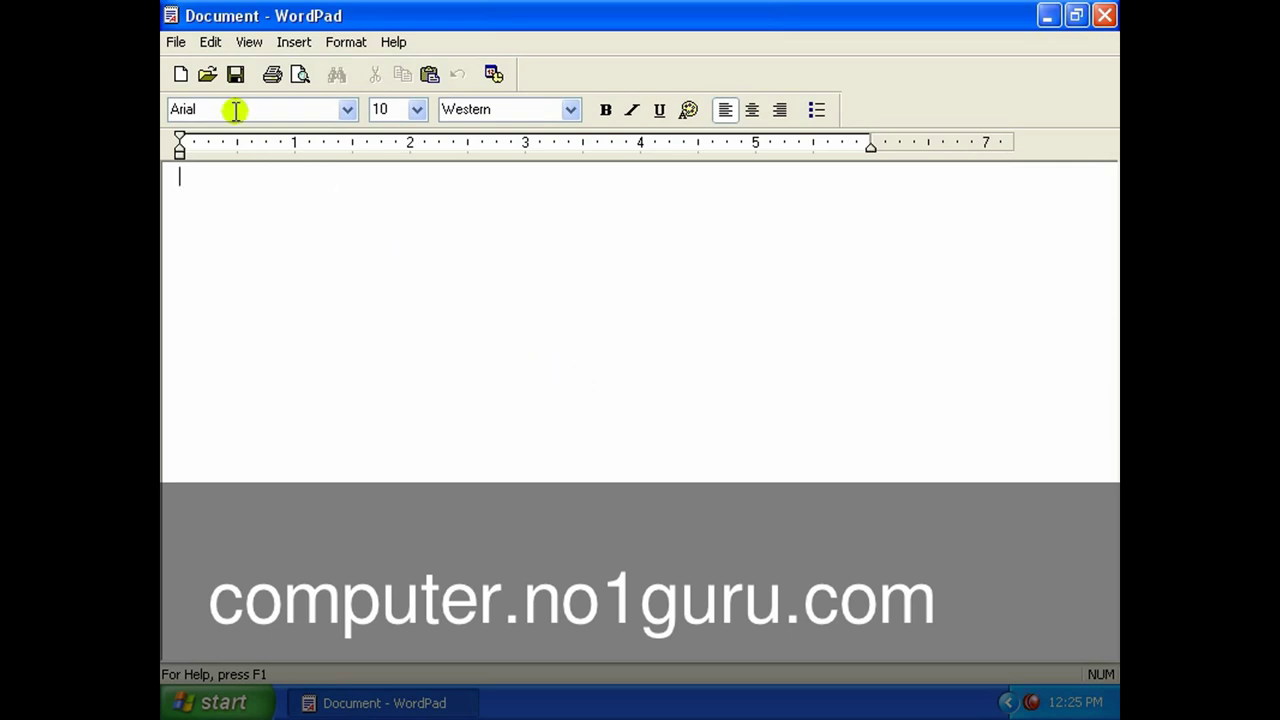
Open the Windows document from the Sanju folder on D: and select its heading line.
{"action": "left_click", "coordinate": [175, 43]}
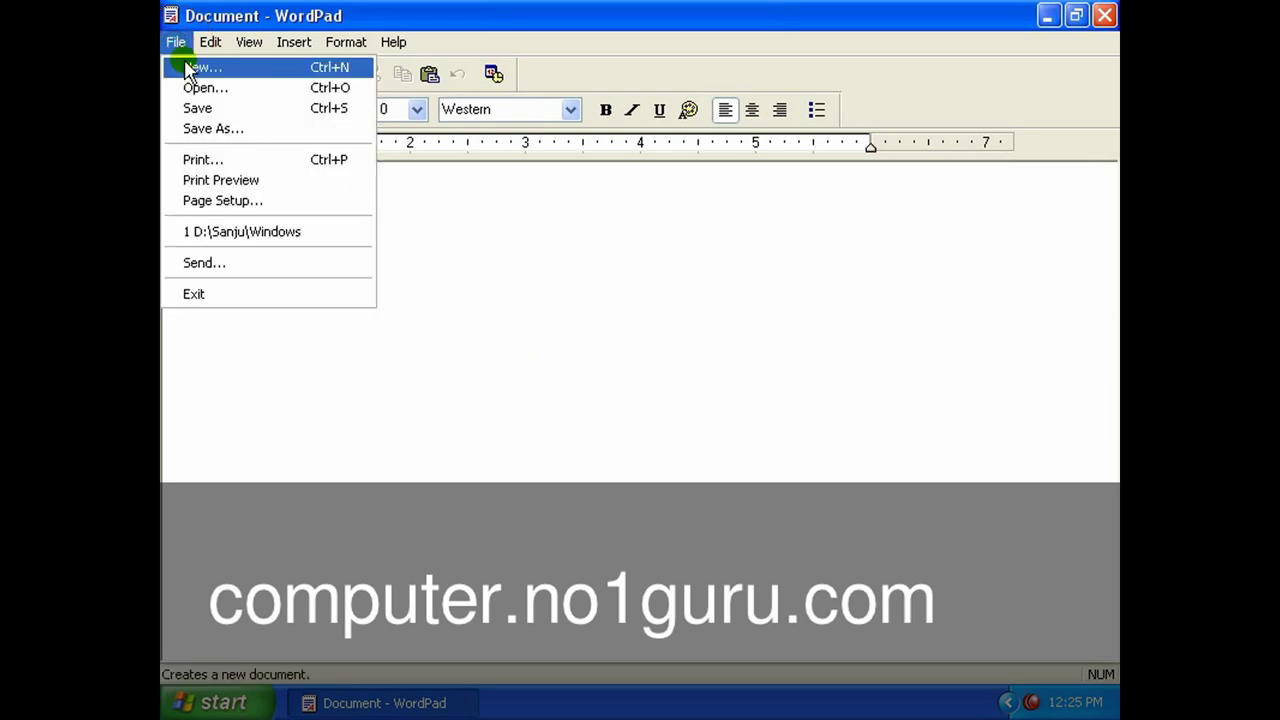
{"action": "left_click", "coordinate": [197, 87]}
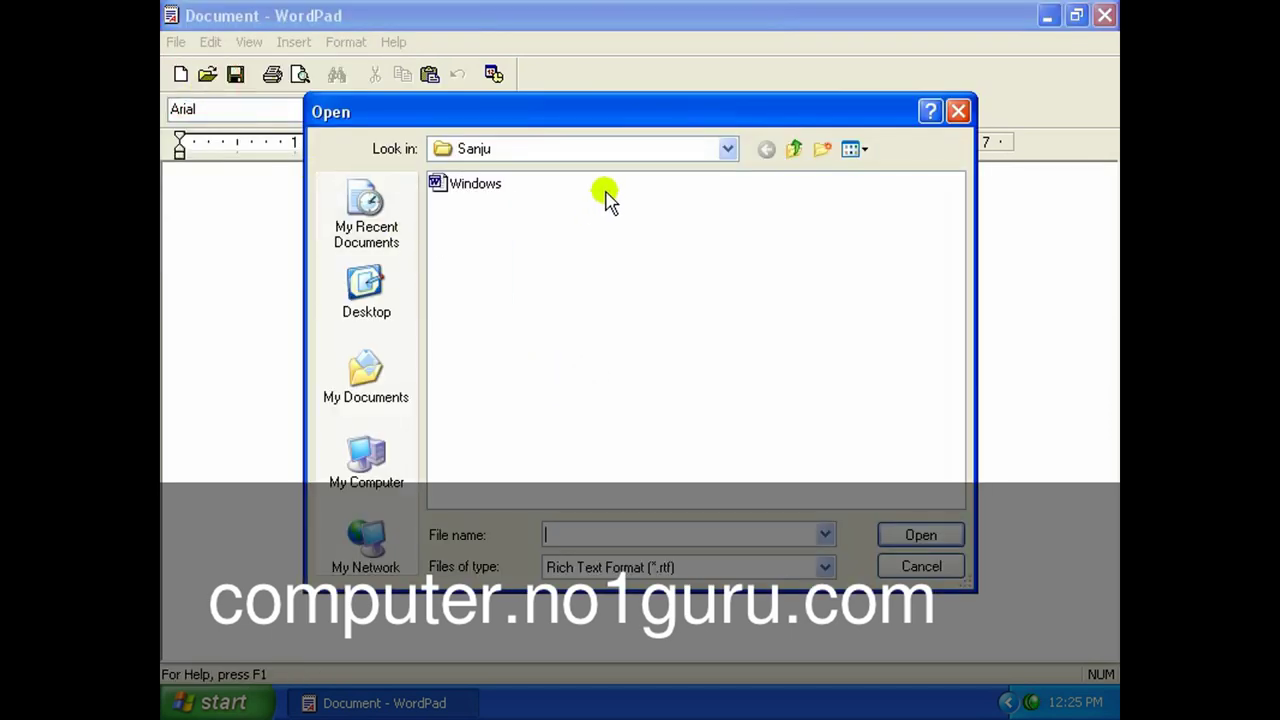
{"action": "left_click", "coordinate": [793, 150]}
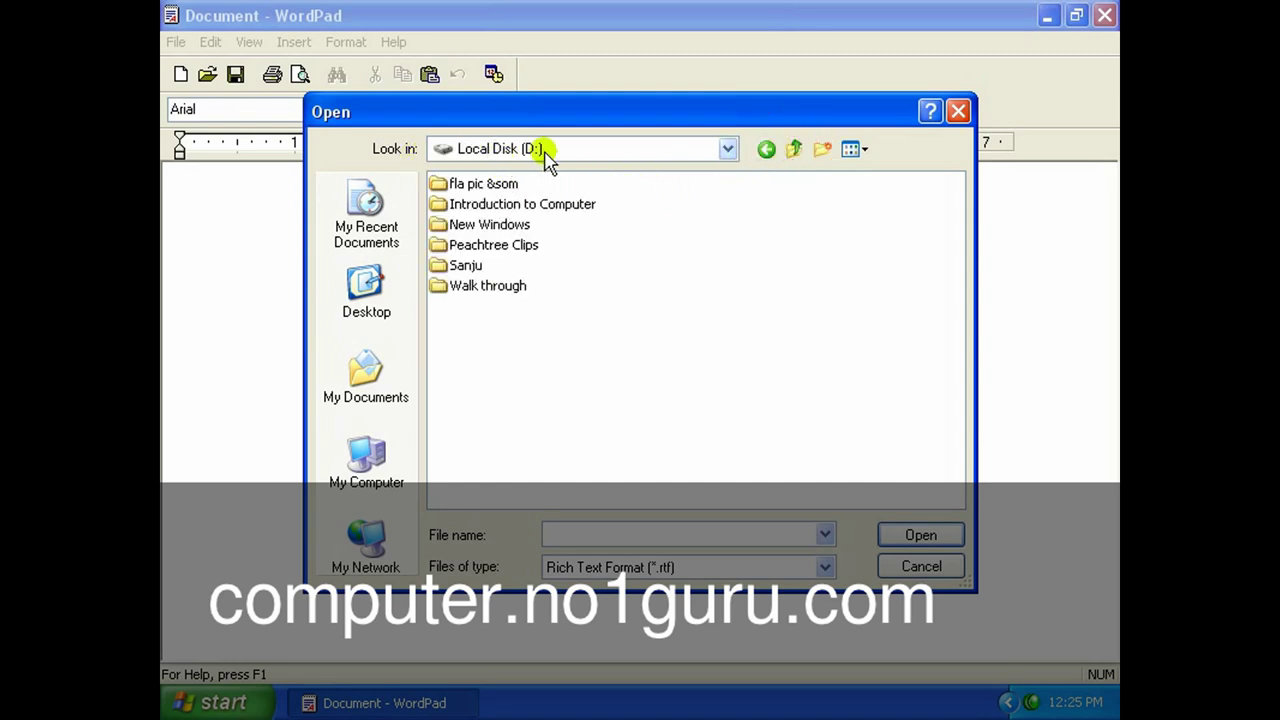
{"action": "left_click", "coordinate": [466, 266]}
{"action": "double_click", "coordinate": [466, 266]}
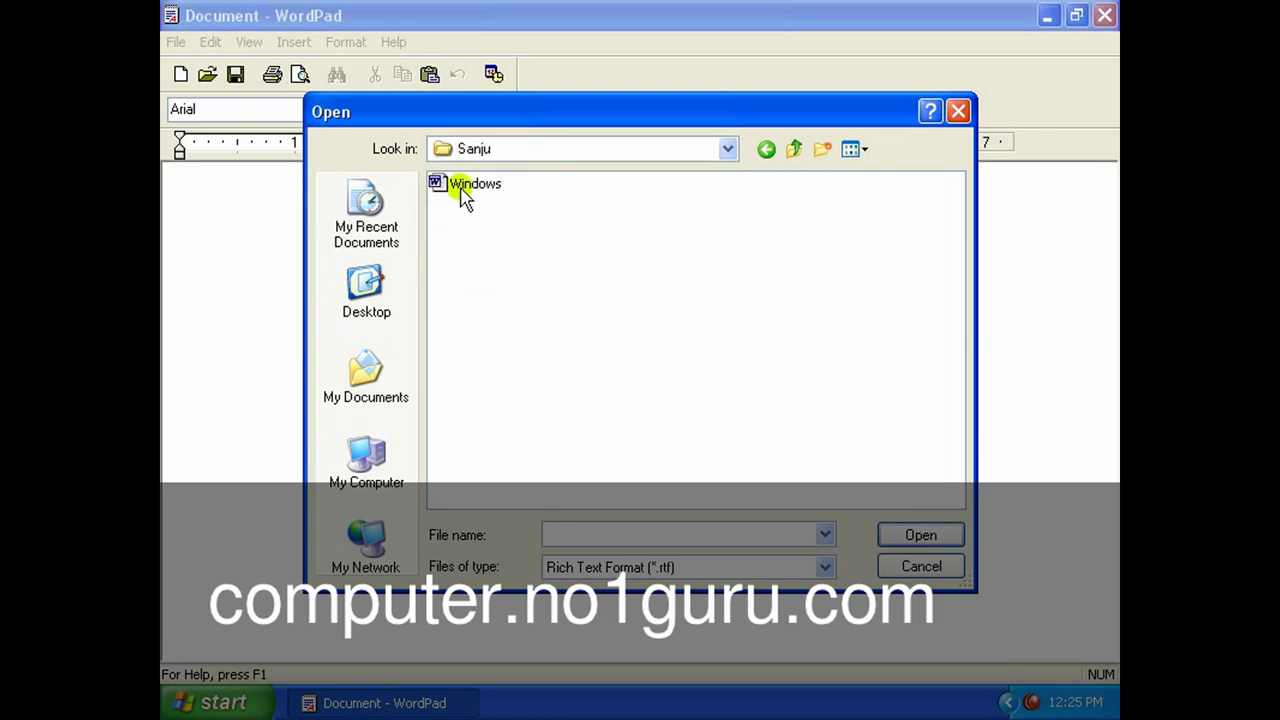
{"action": "left_click", "coordinate": [468, 186]}
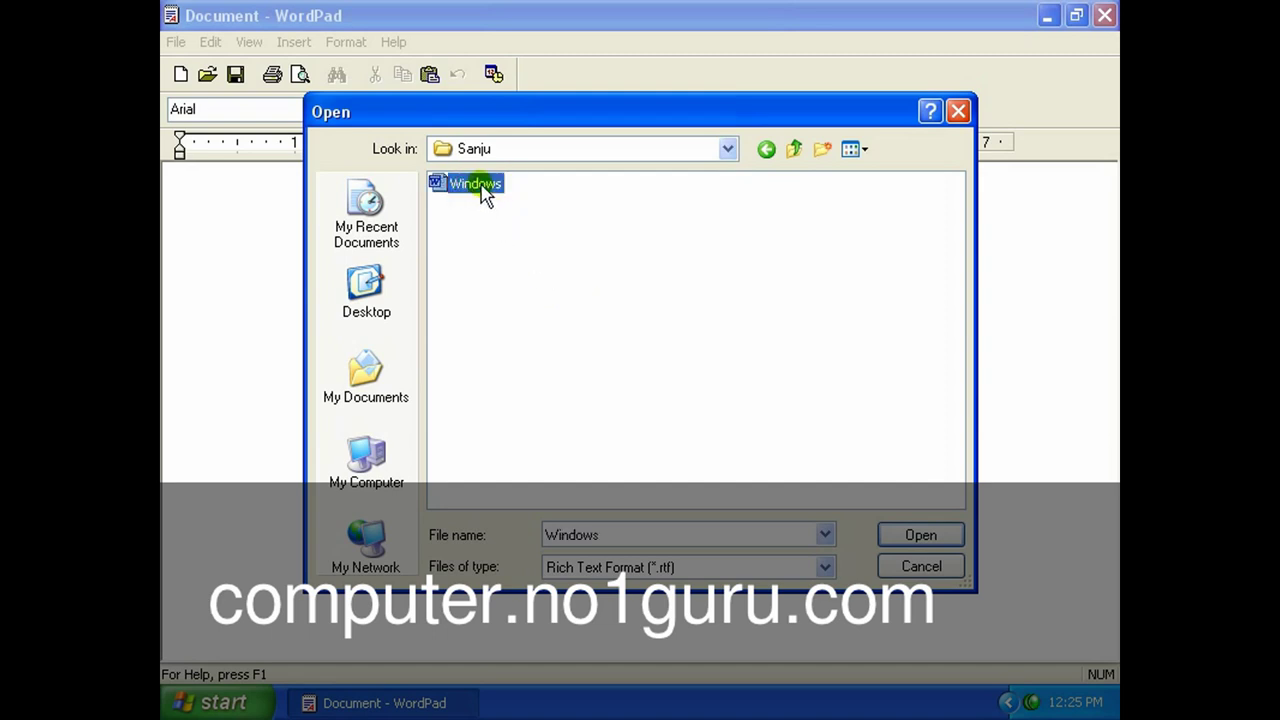
{"action": "left_click", "coordinate": [920, 535]}
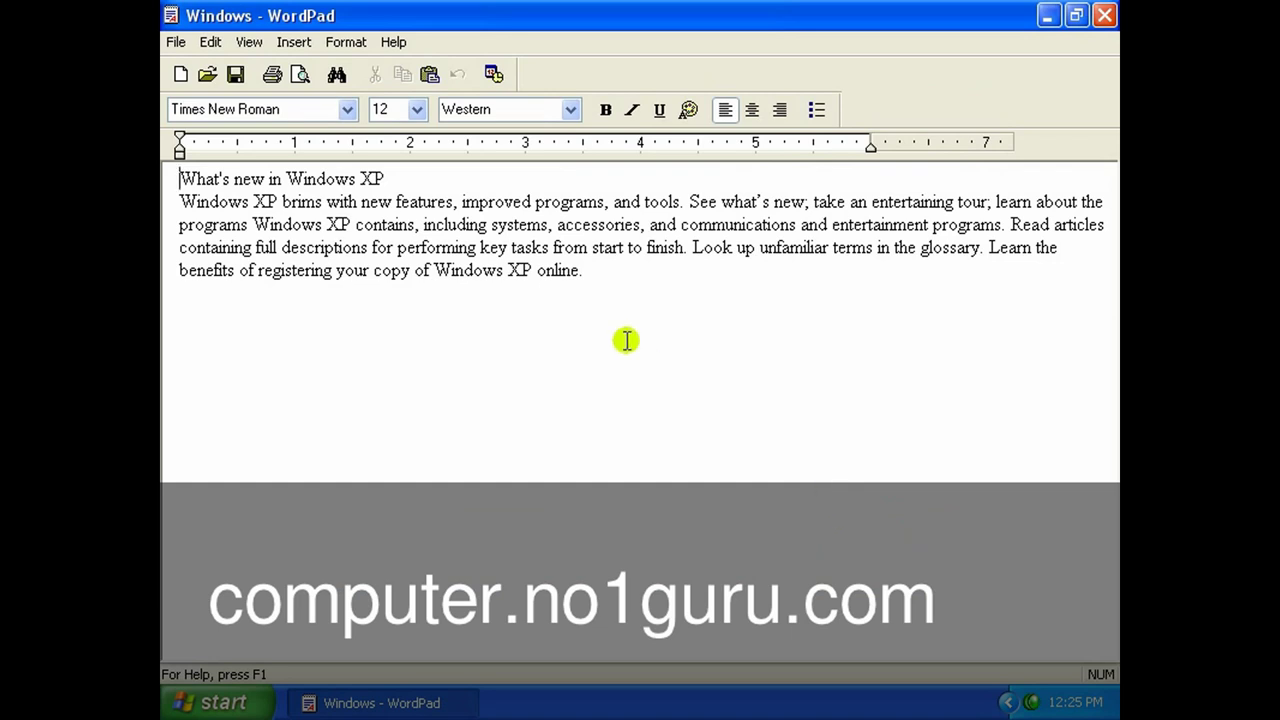
{"action": "left_click_drag", "start_coordinate": [593, 281], "coordinate": [286, 160]}
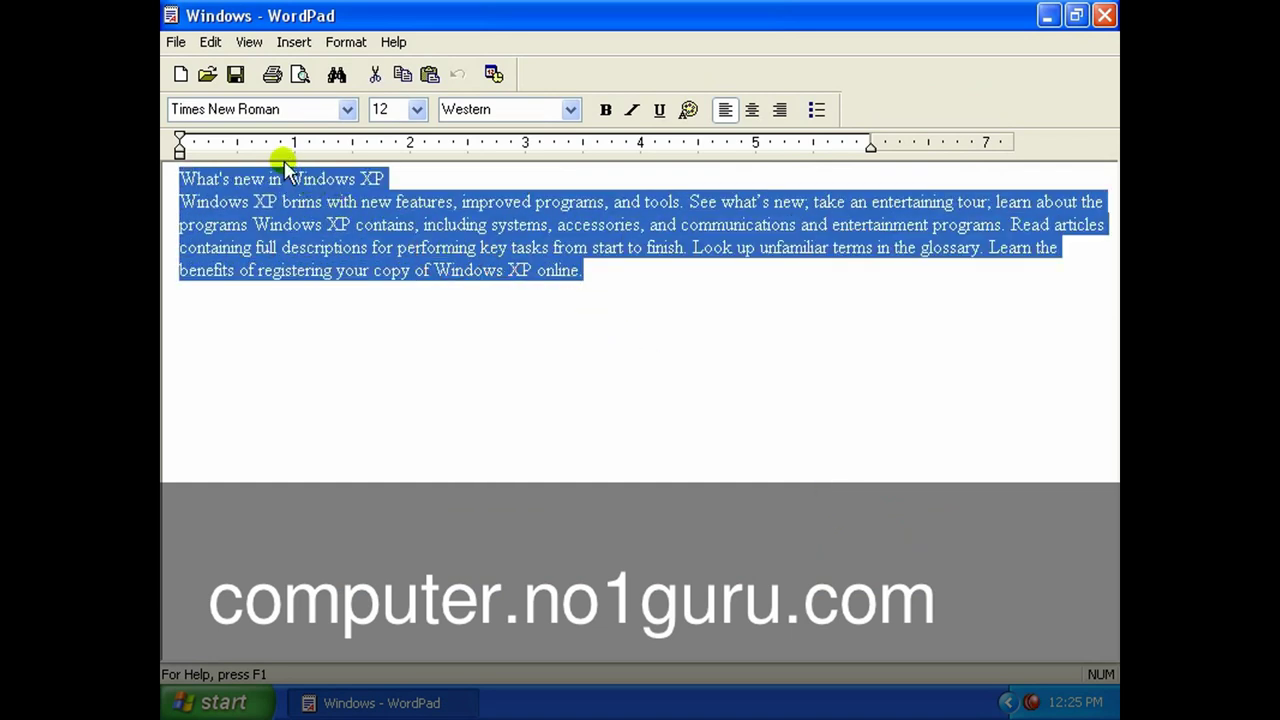
{"action": "left_click", "coordinate": [588, 272]}
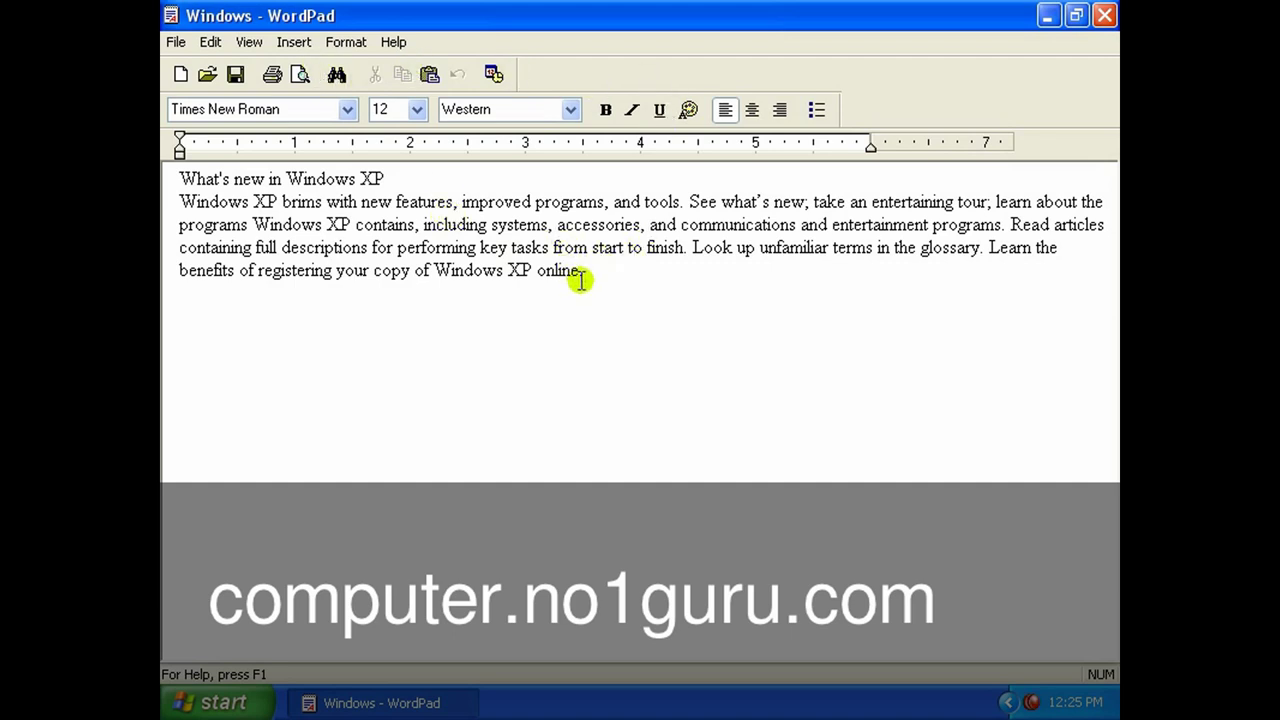
{"action": "left_click", "coordinate": [167, 183]}
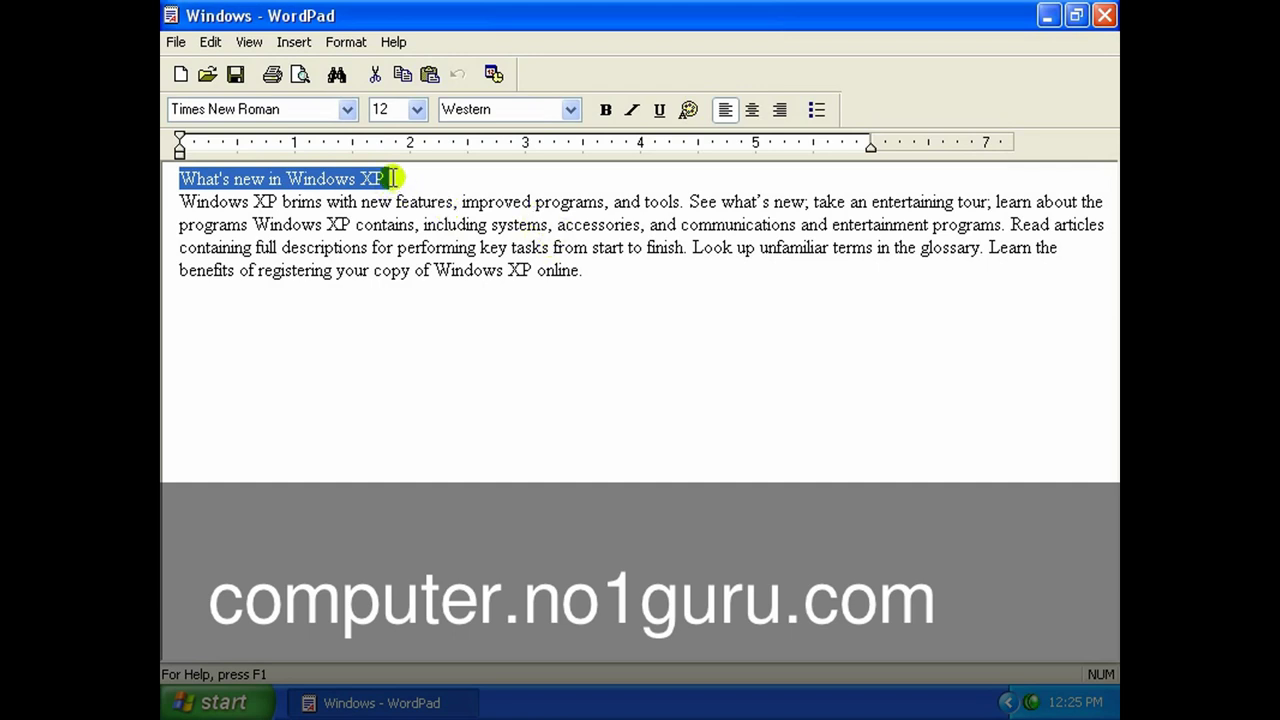
Centre the heading and set its font to Viner Hand ITC.
{"action": "left_click_drag", "start_coordinate": [392, 178], "coordinate": [193, 178]}
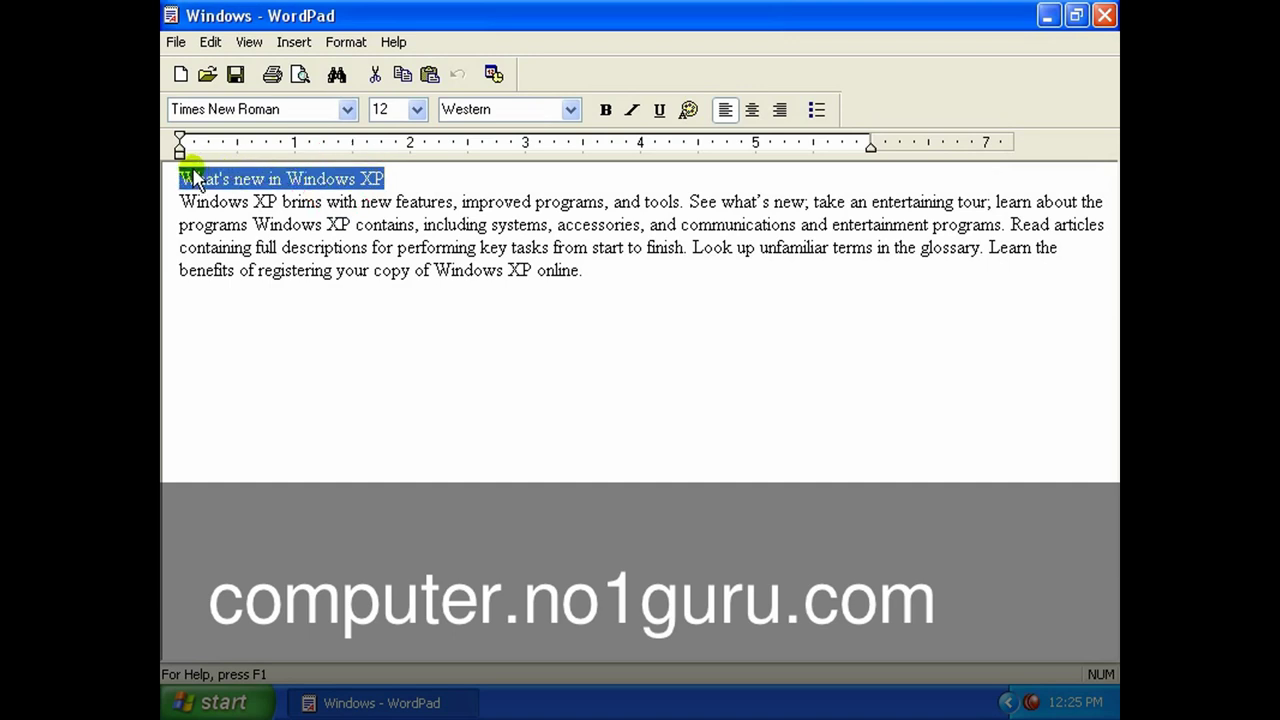
{"action": "left_click", "coordinate": [751, 110]}
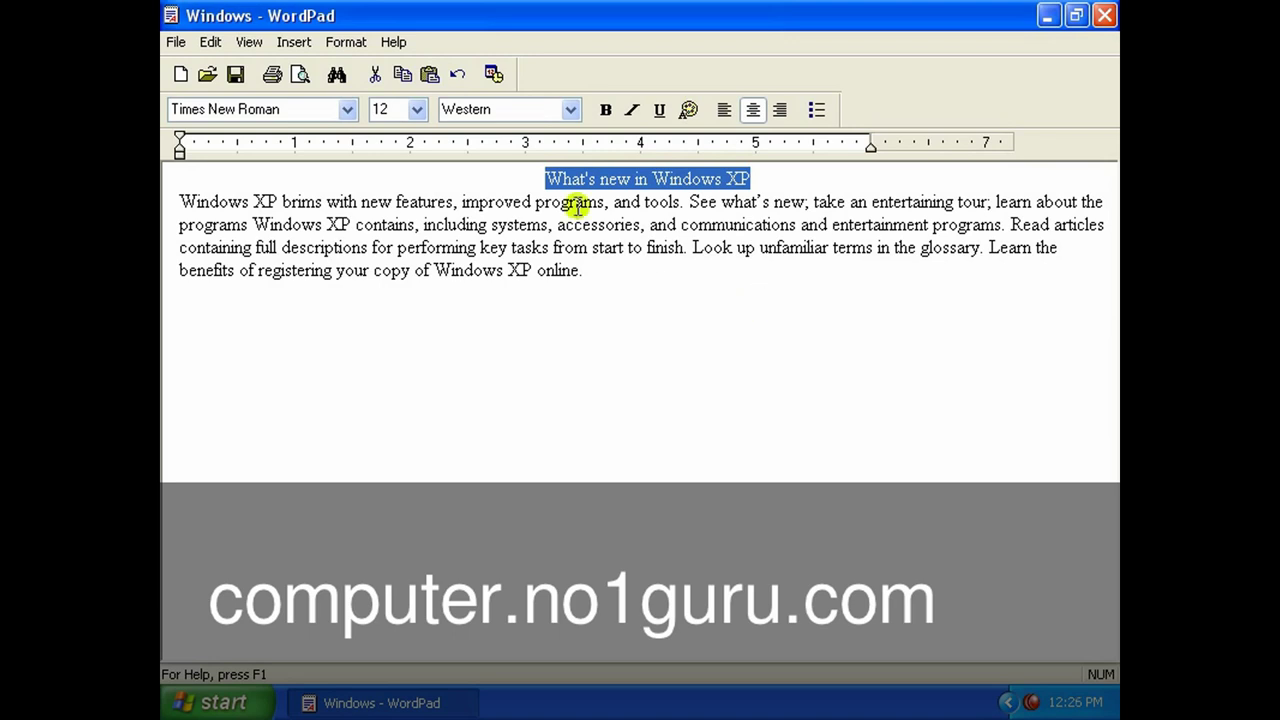
{"action": "left_click", "coordinate": [348, 111]}
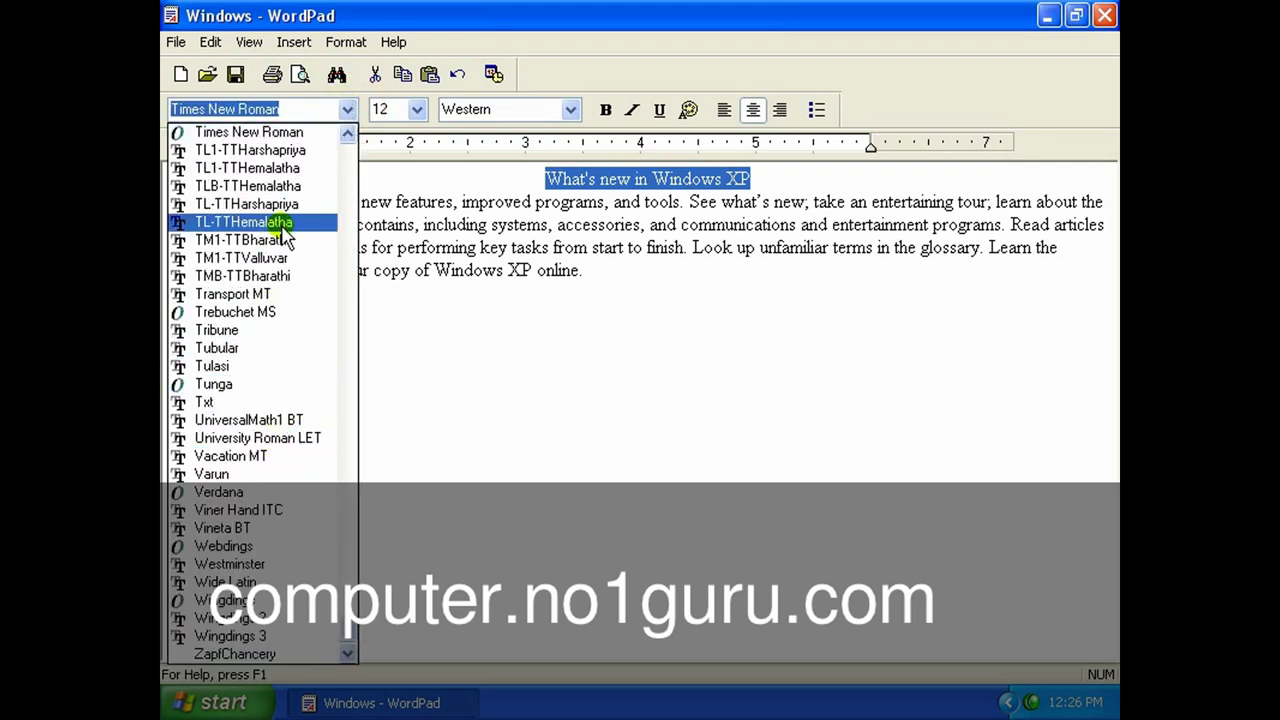
{"action": "left_click", "coordinate": [278, 132]}
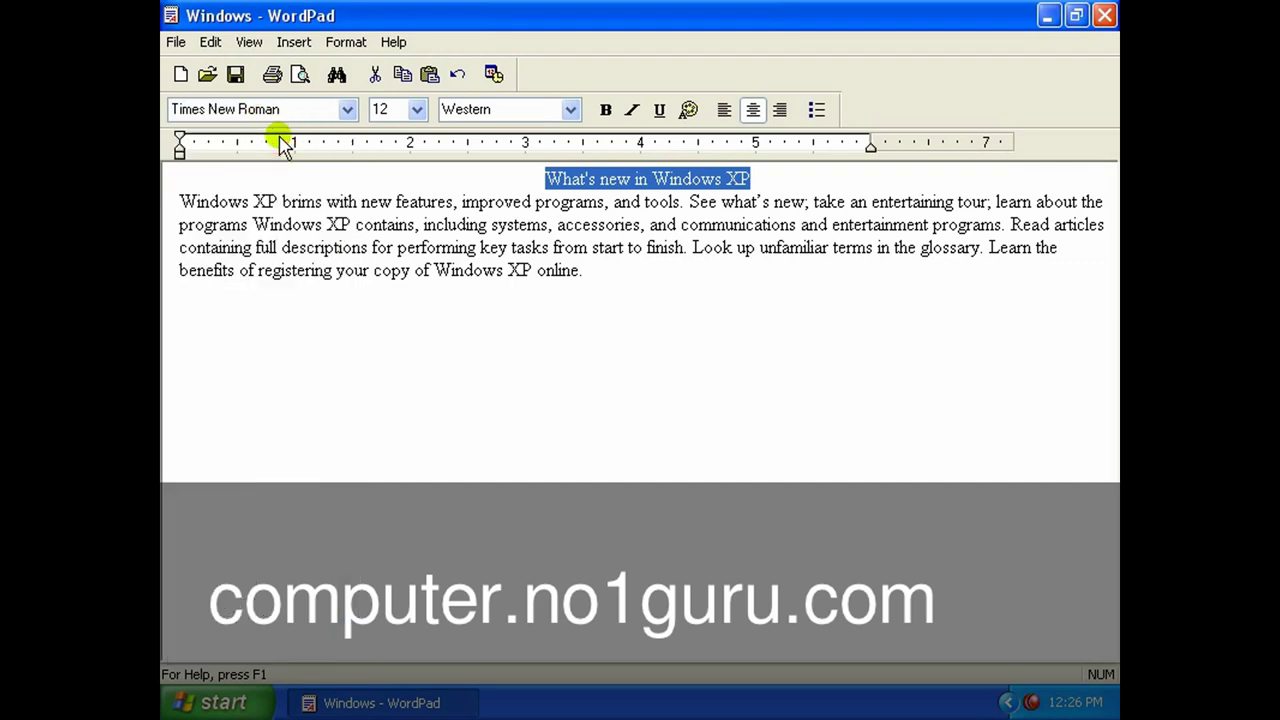
{"action": "left_click", "coordinate": [343, 110]}
{"action": "left_click", "coordinate": [297, 368]}
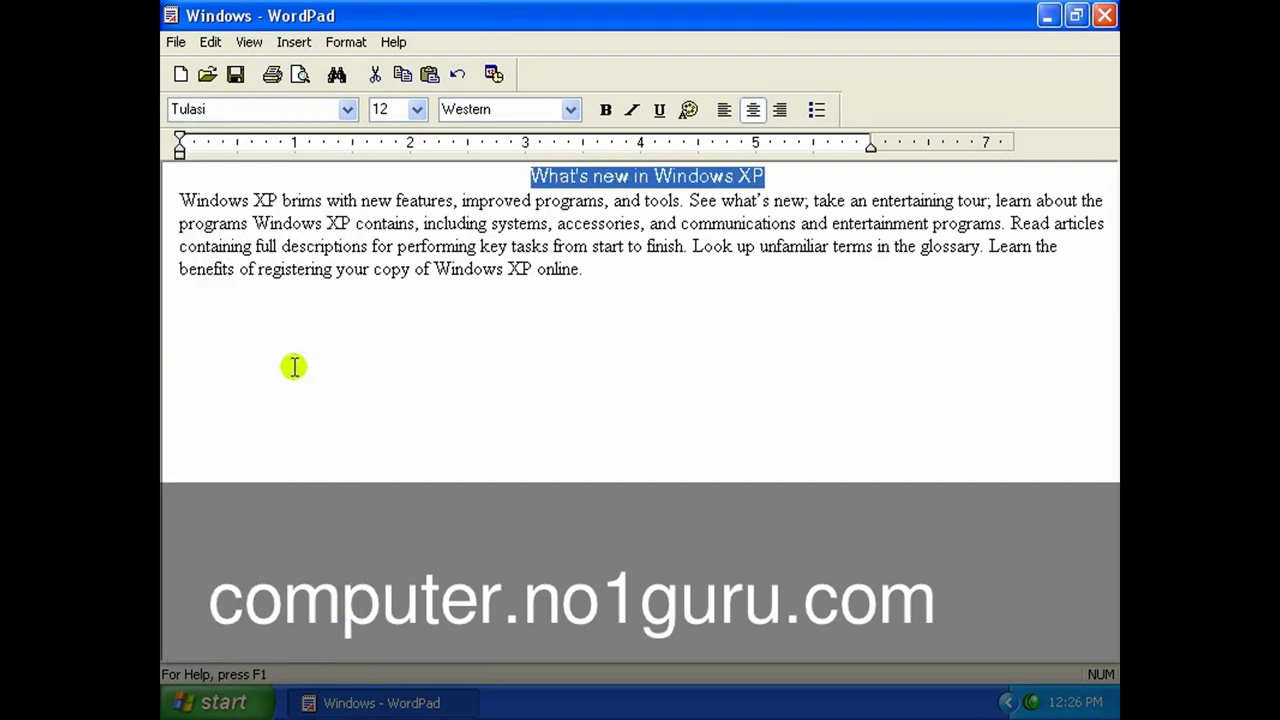
{"action": "left_click", "coordinate": [347, 109]}
{"action": "left_click", "coordinate": [283, 402]}
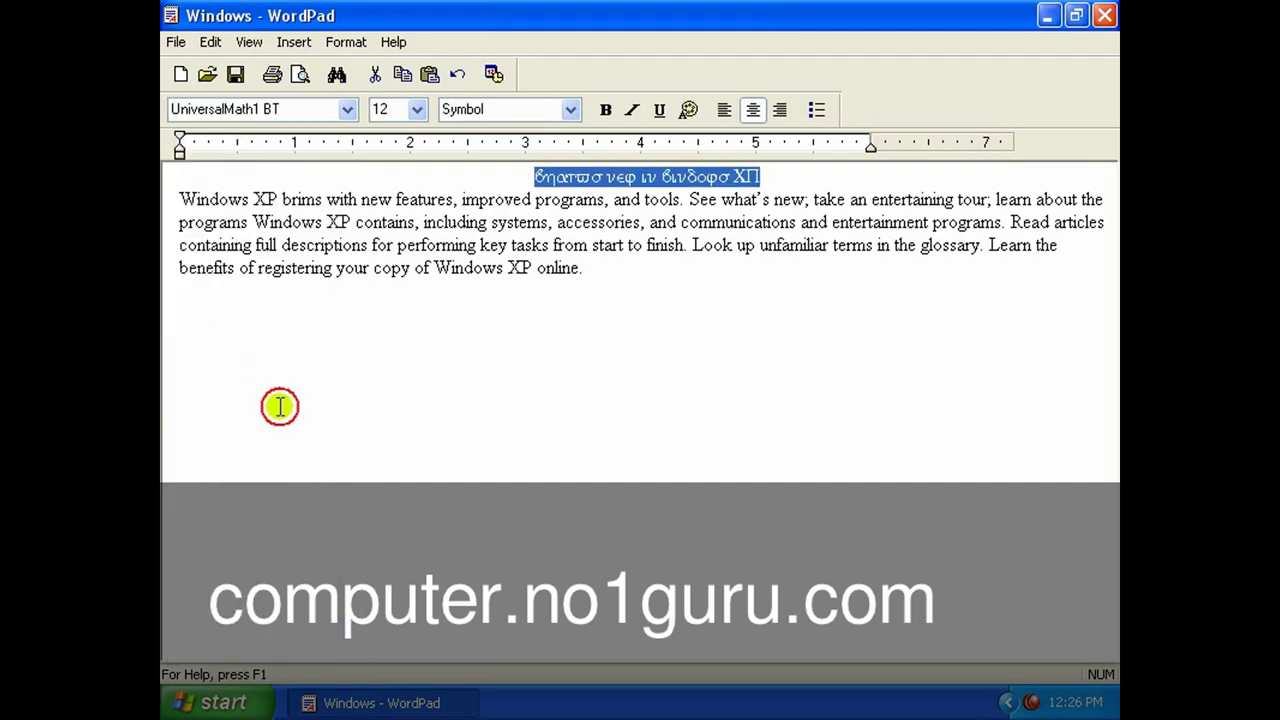
{"action": "left_click", "coordinate": [347, 109]}
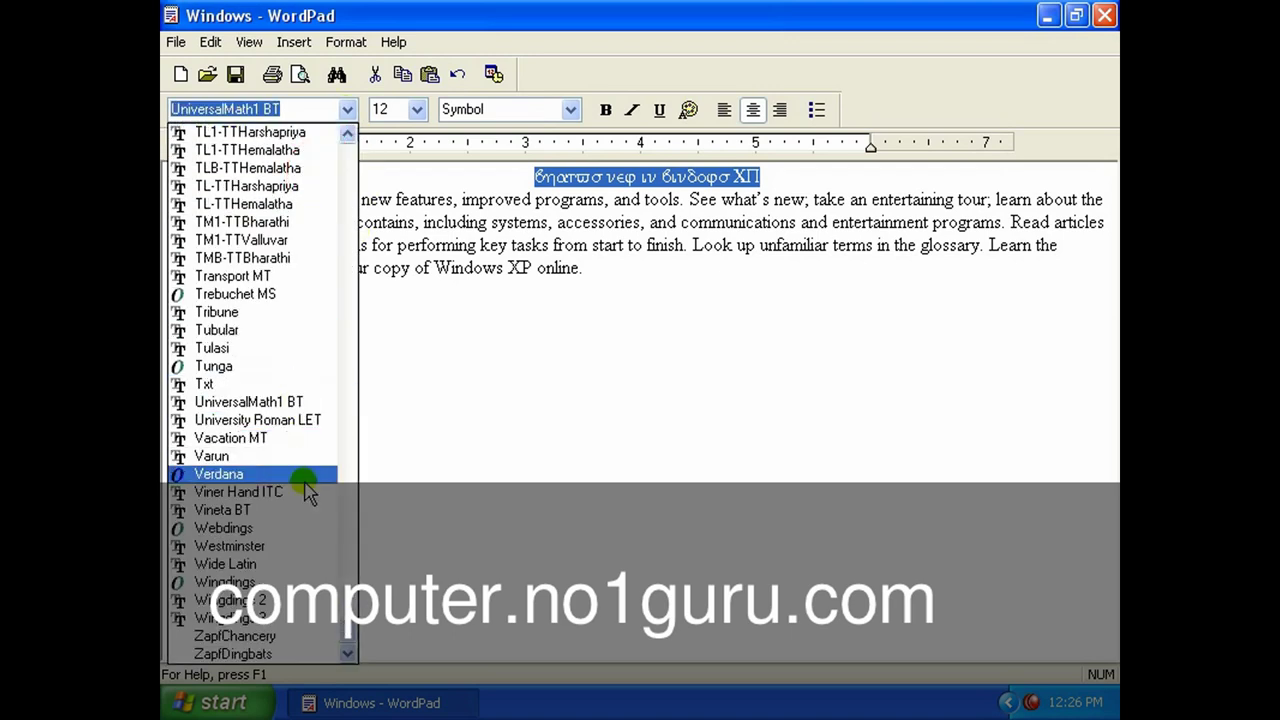
{"action": "left_click", "coordinate": [302, 491]}
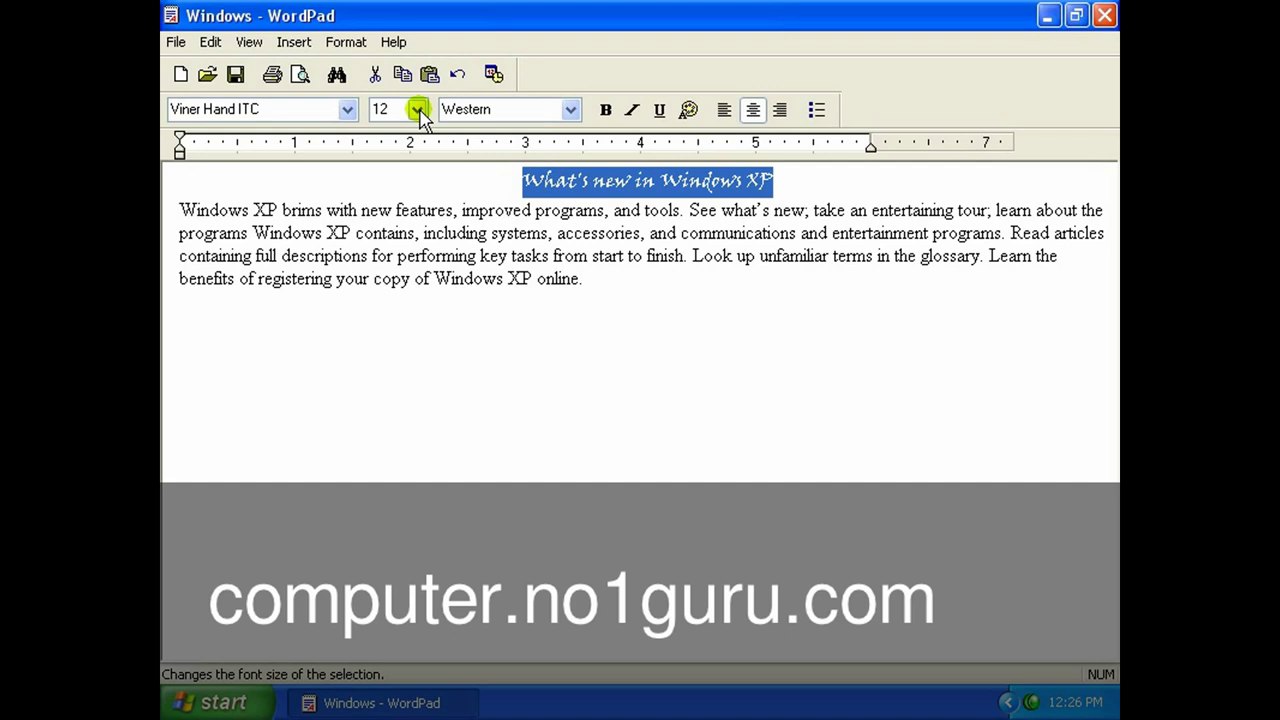
Make the heading 20 pt, bold and underlined, without italic.
{"action": "left_click", "coordinate": [418, 110]}
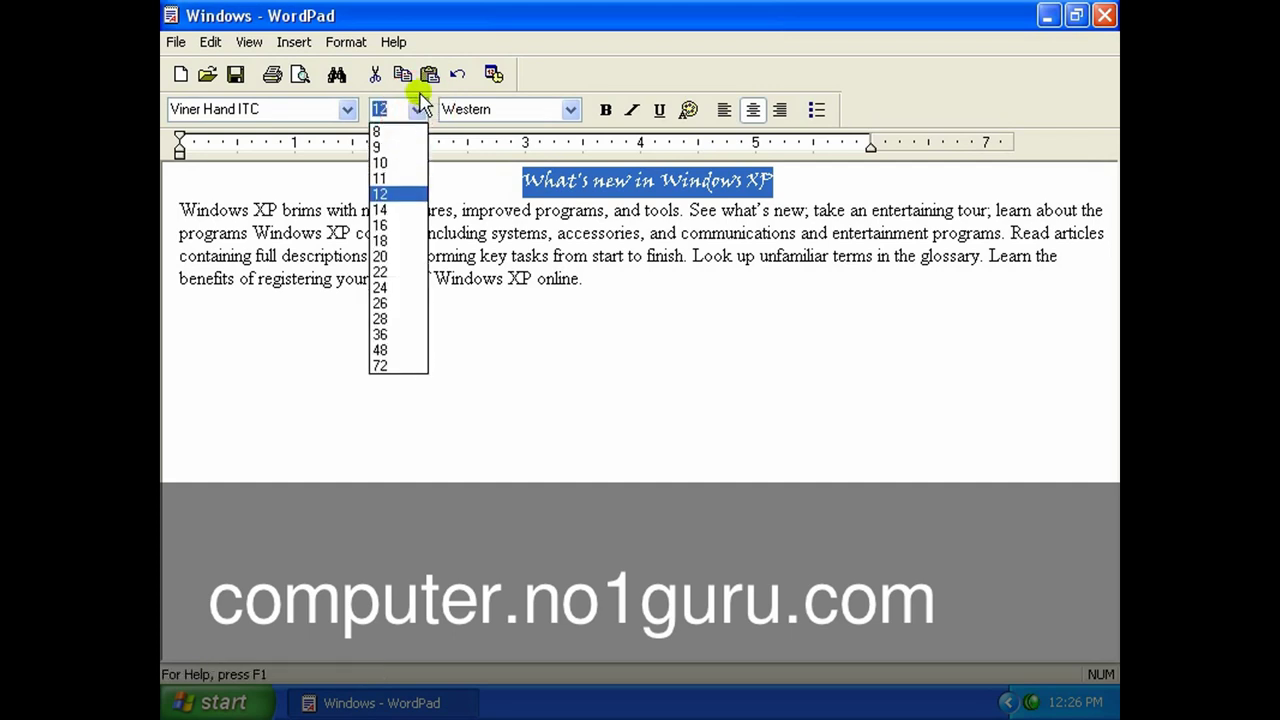
{"action": "left_click", "coordinate": [390, 255]}
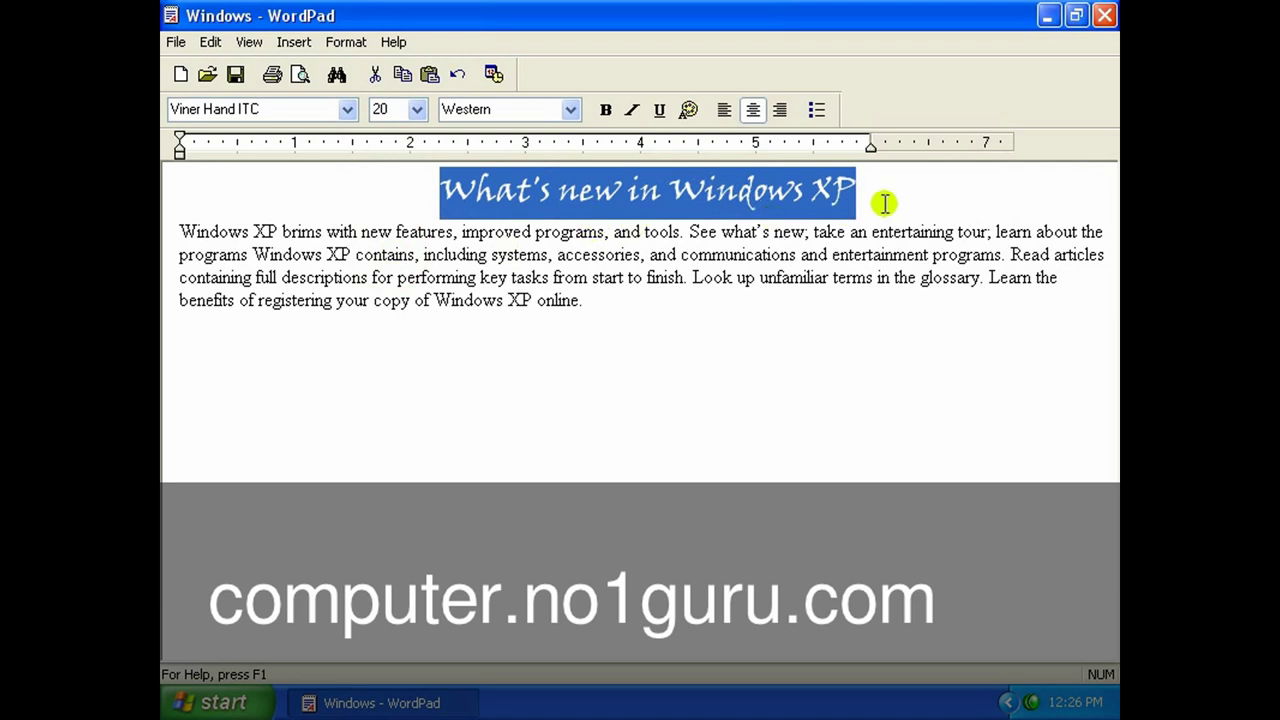
{"action": "left_click", "coordinate": [605, 110]}
{"action": "left_click", "coordinate": [633, 111]}
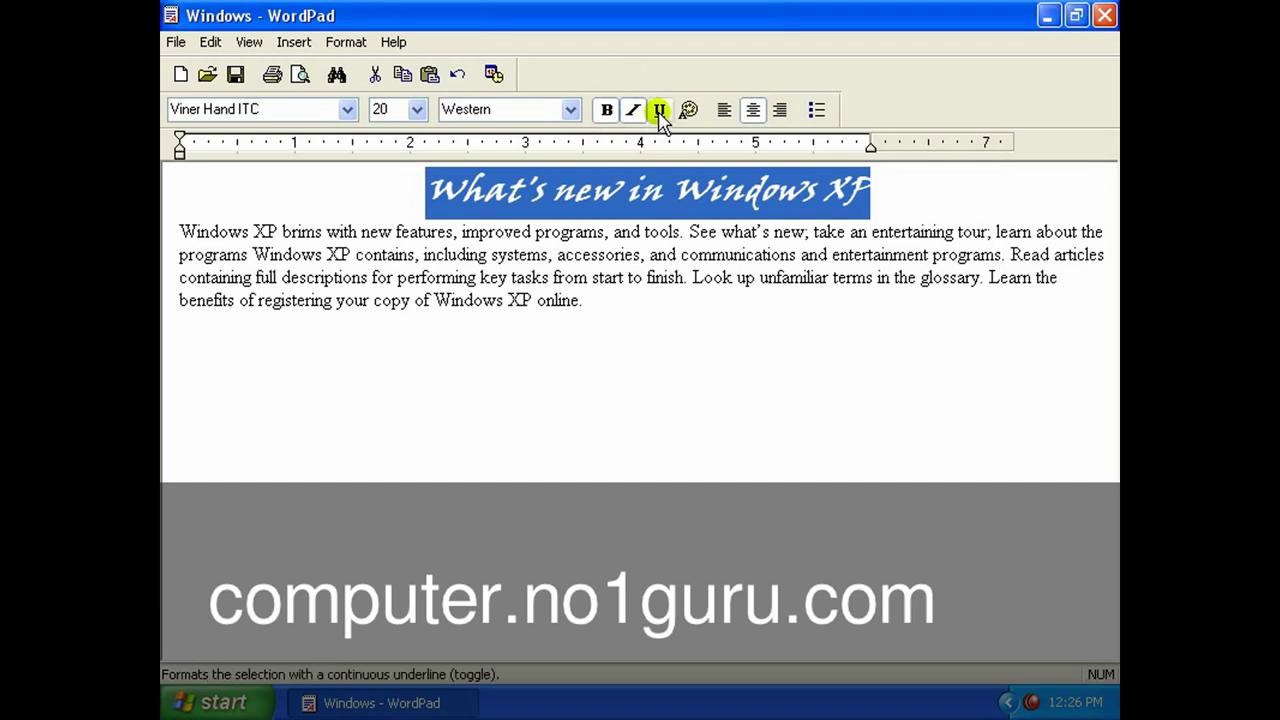
{"action": "left_click", "coordinate": [659, 111]}
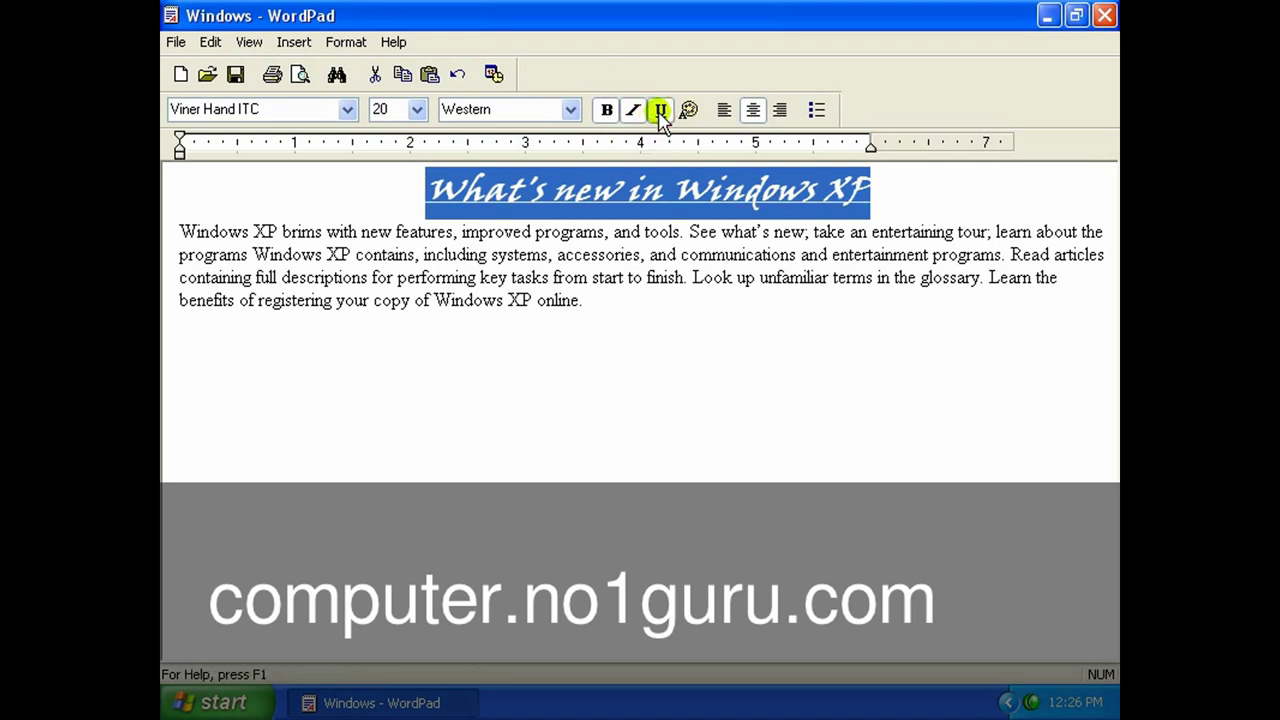
{"action": "left_click", "coordinate": [635, 111]}
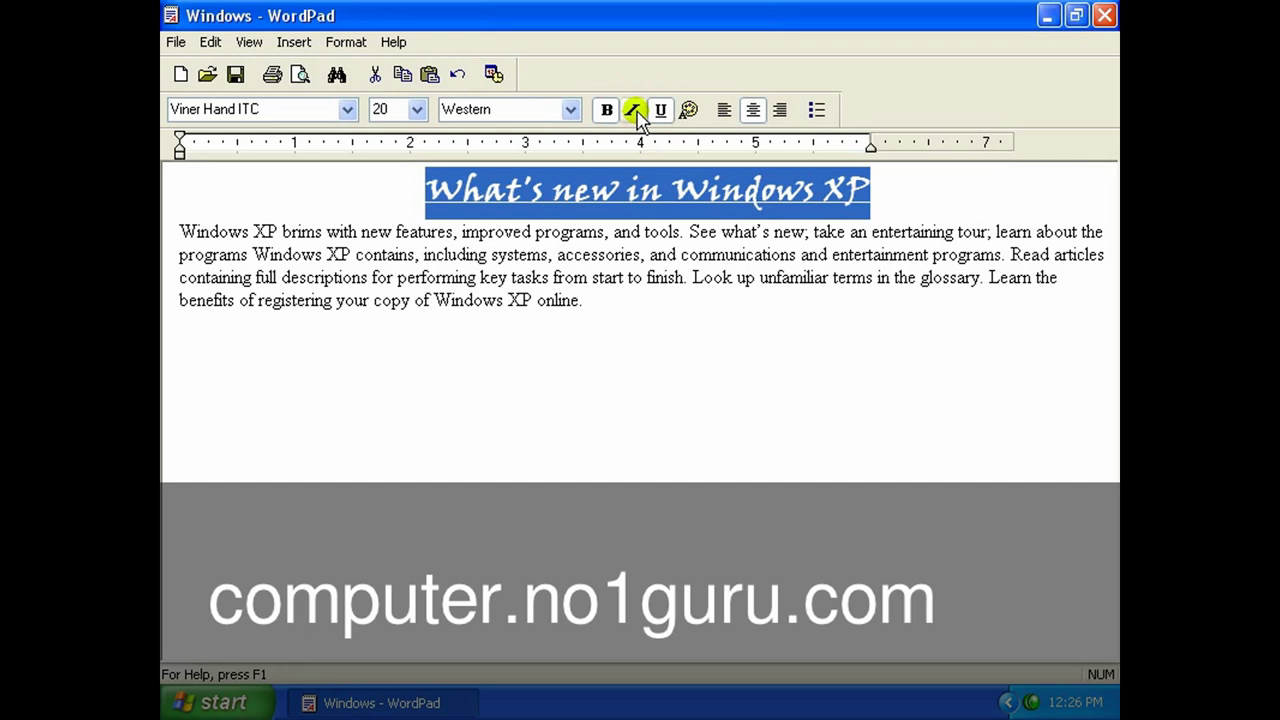
Colour the whole heading maroon.
{"action": "left_click", "coordinate": [868, 195]}
{"action": "left_click_drag", "start_coordinate": [868, 195], "coordinate": [712, 197]}
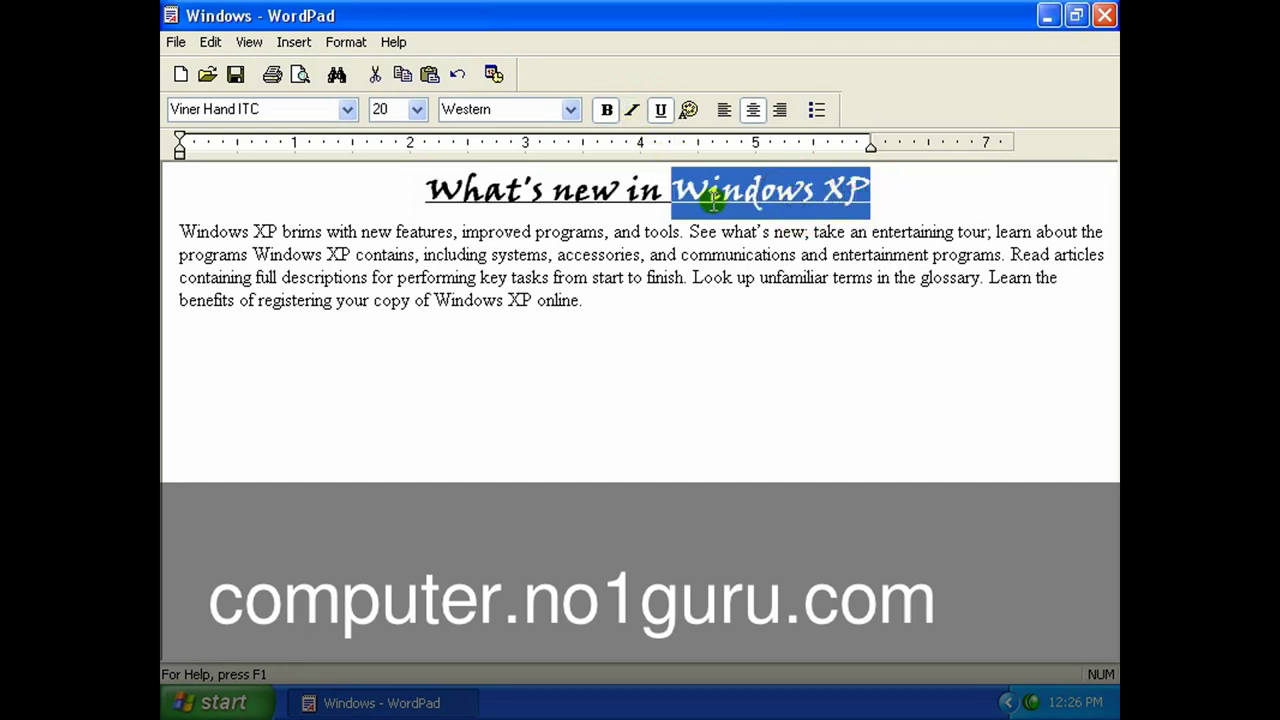
{"action": "left_click", "coordinate": [424, 197], "text": "shift"}
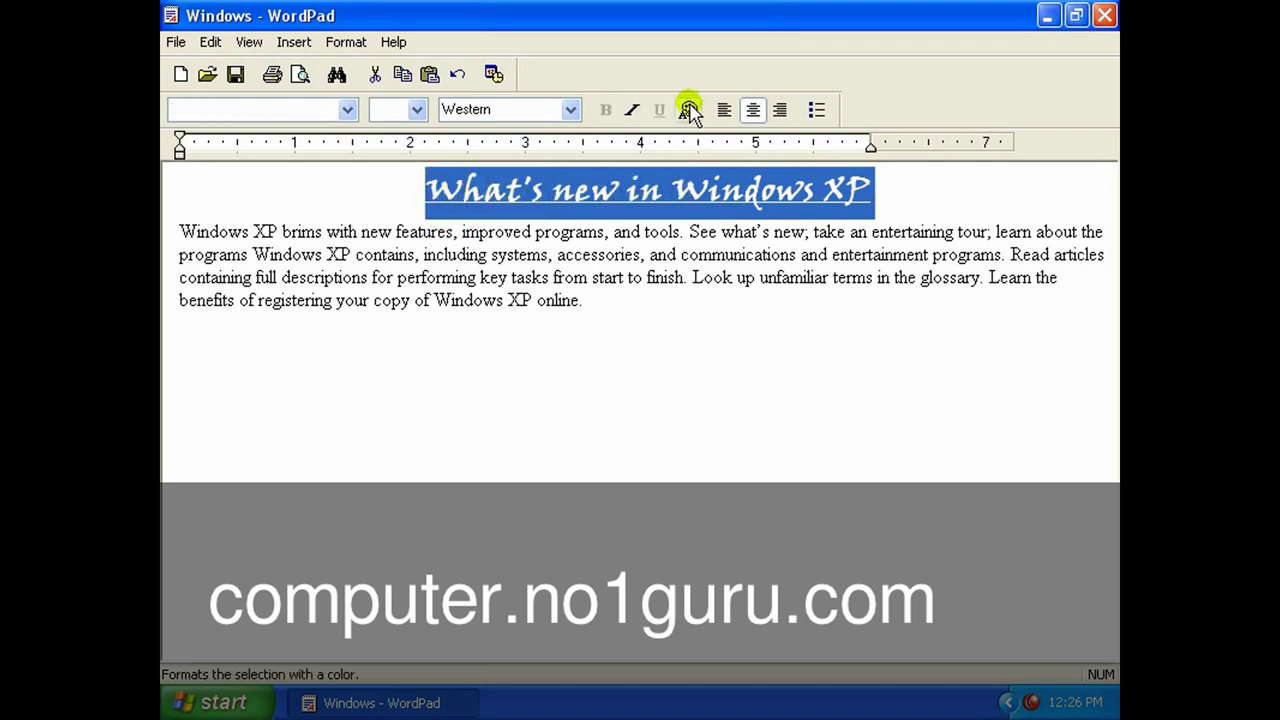
{"action": "left_click", "coordinate": [690, 110]}
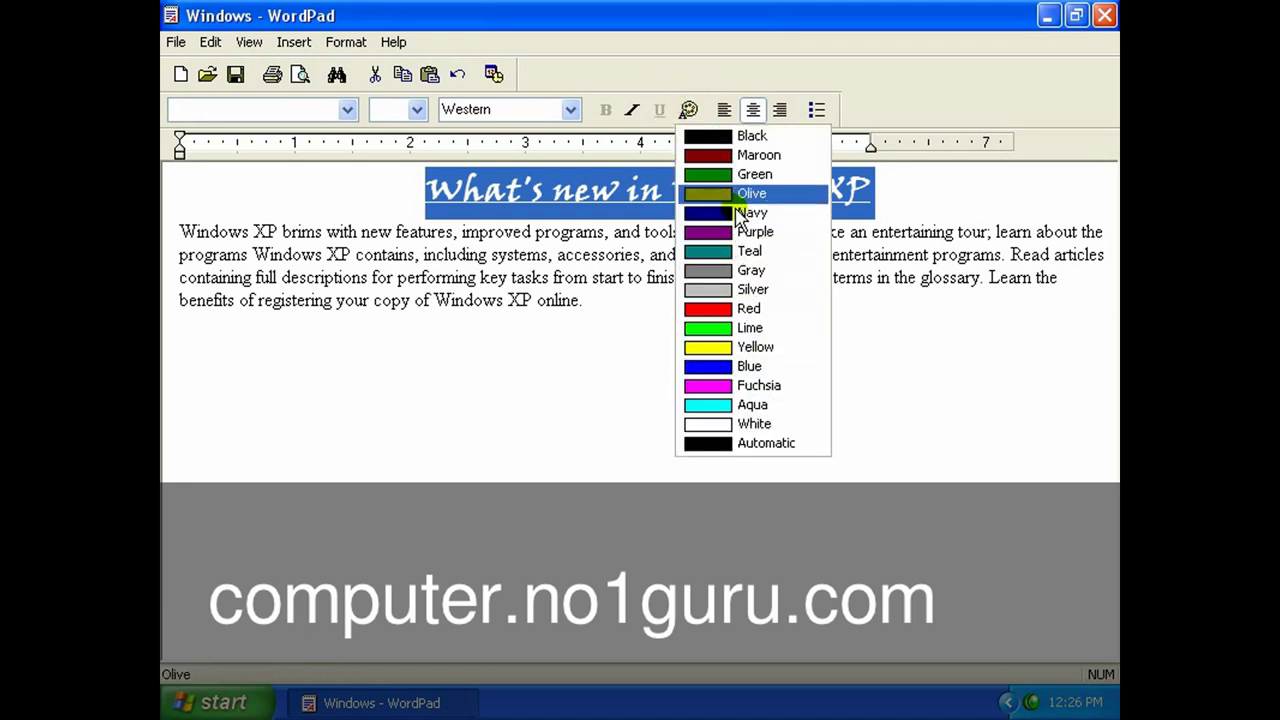
{"action": "left_click", "coordinate": [730, 155]}
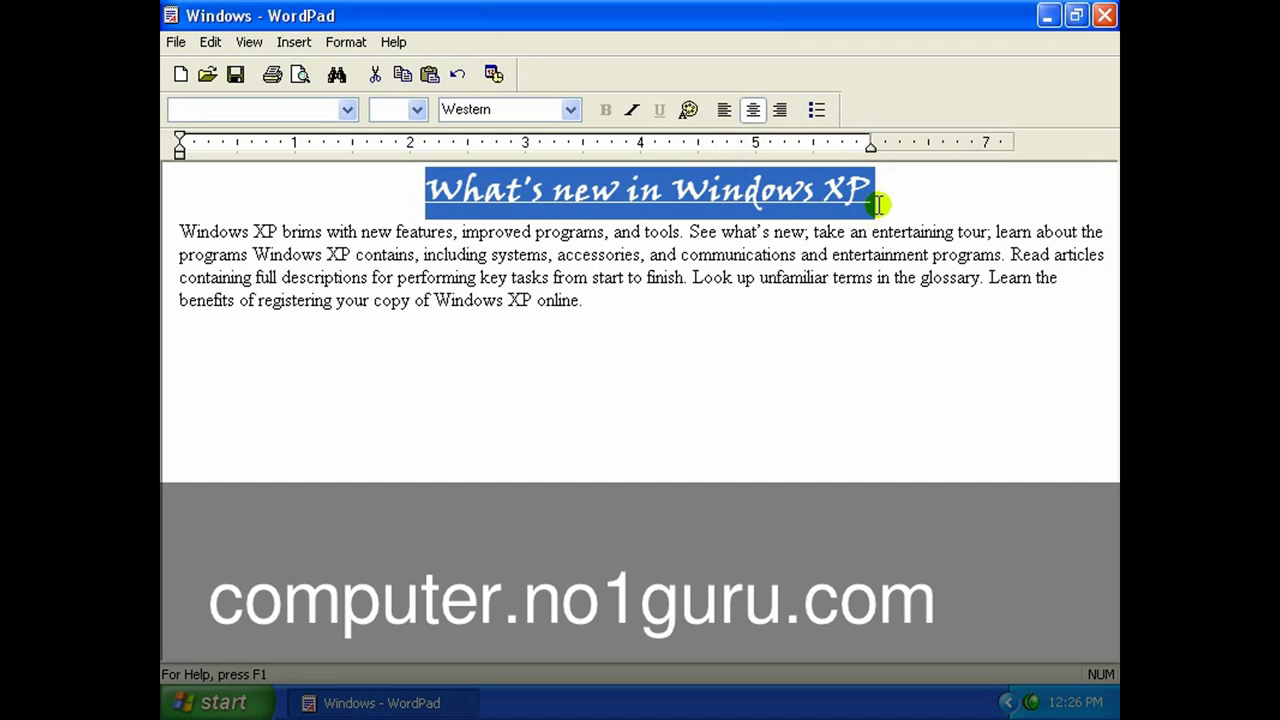
{"action": "left_click", "coordinate": [877, 204]}
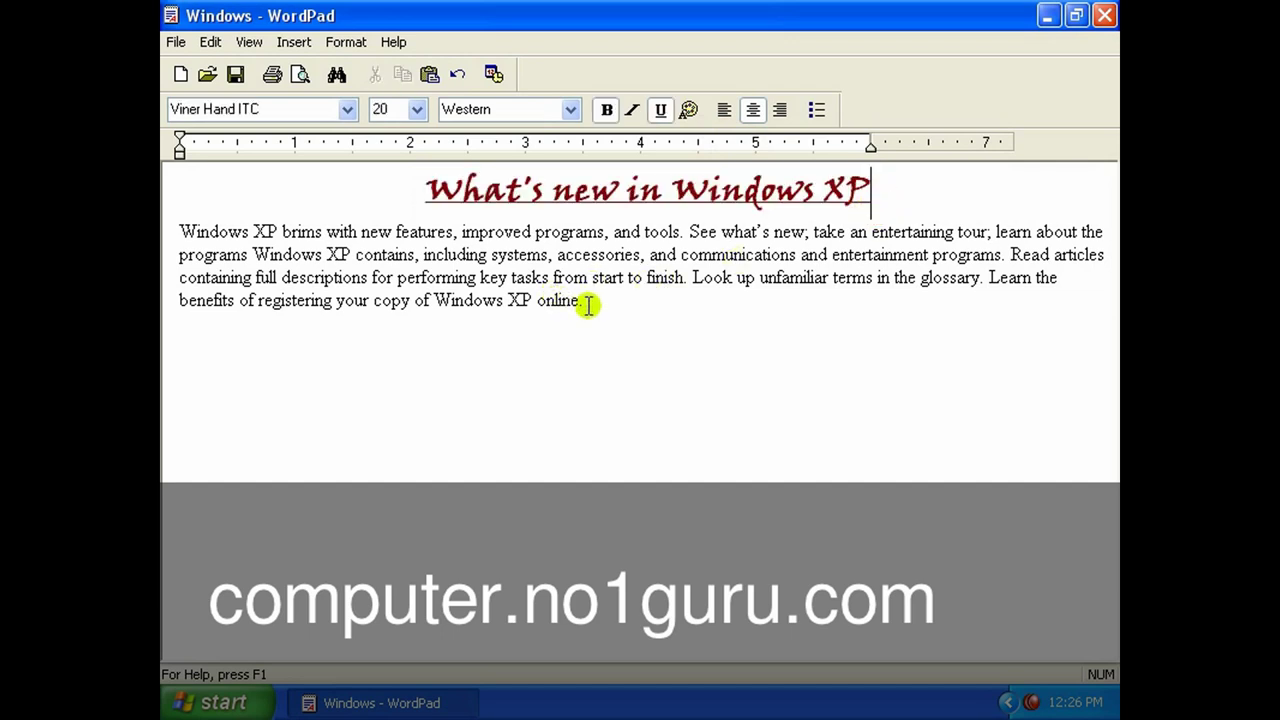
Left-align the body paragraph and set it to 14 pt.
{"action": "left_click_drag", "start_coordinate": [588, 305], "coordinate": [236, 230]}
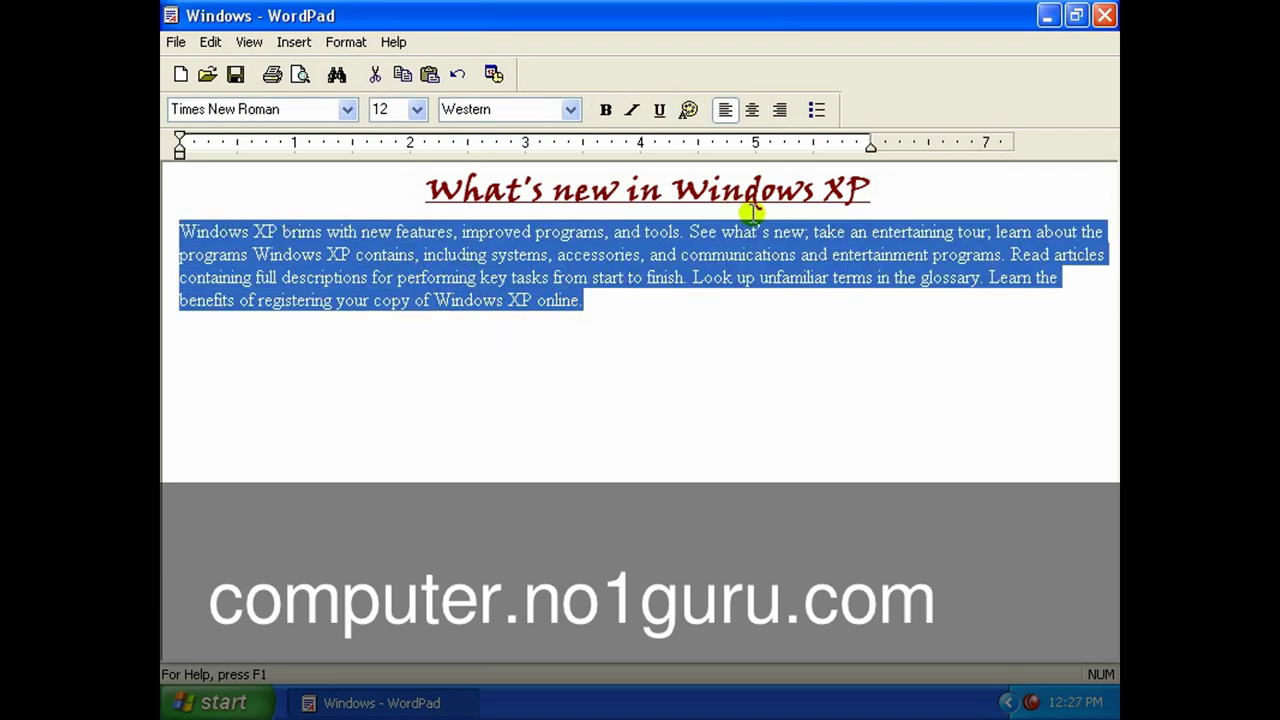
{"action": "left_click", "coordinate": [751, 110]}
{"action": "left_click", "coordinate": [779, 110]}
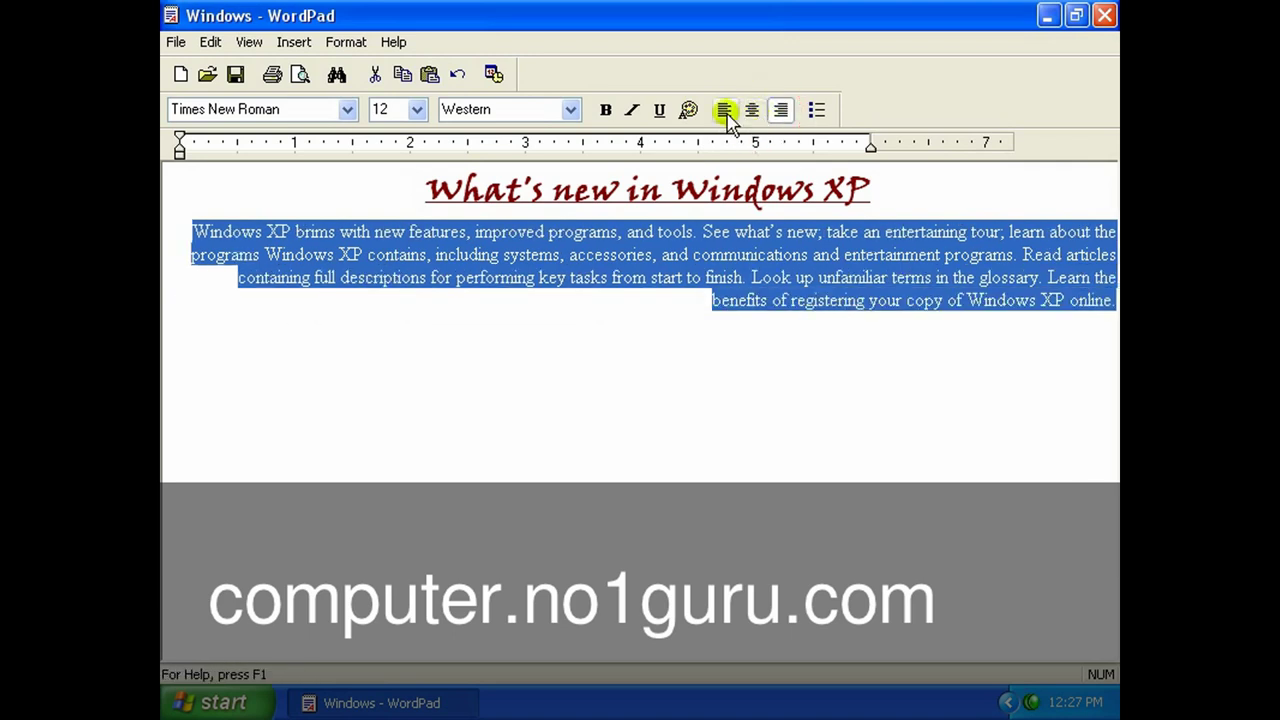
{"action": "left_click", "coordinate": [723, 112]}
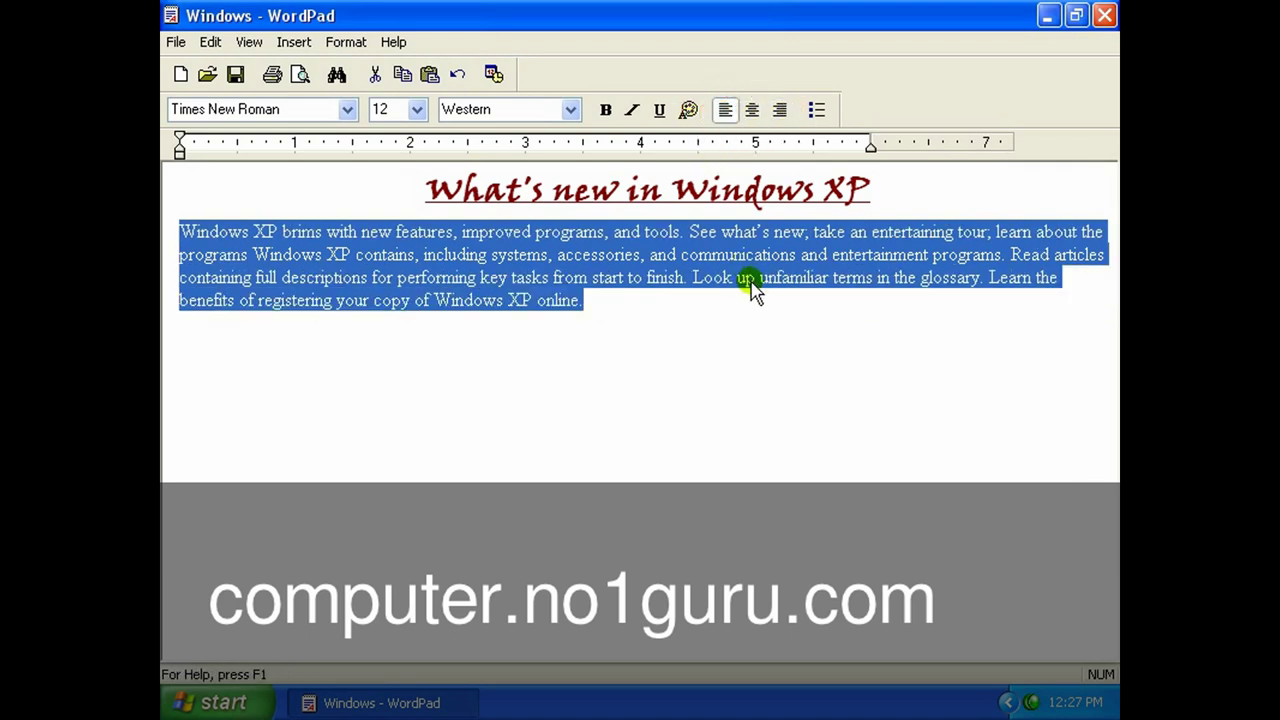
{"action": "left_click", "coordinate": [417, 110]}
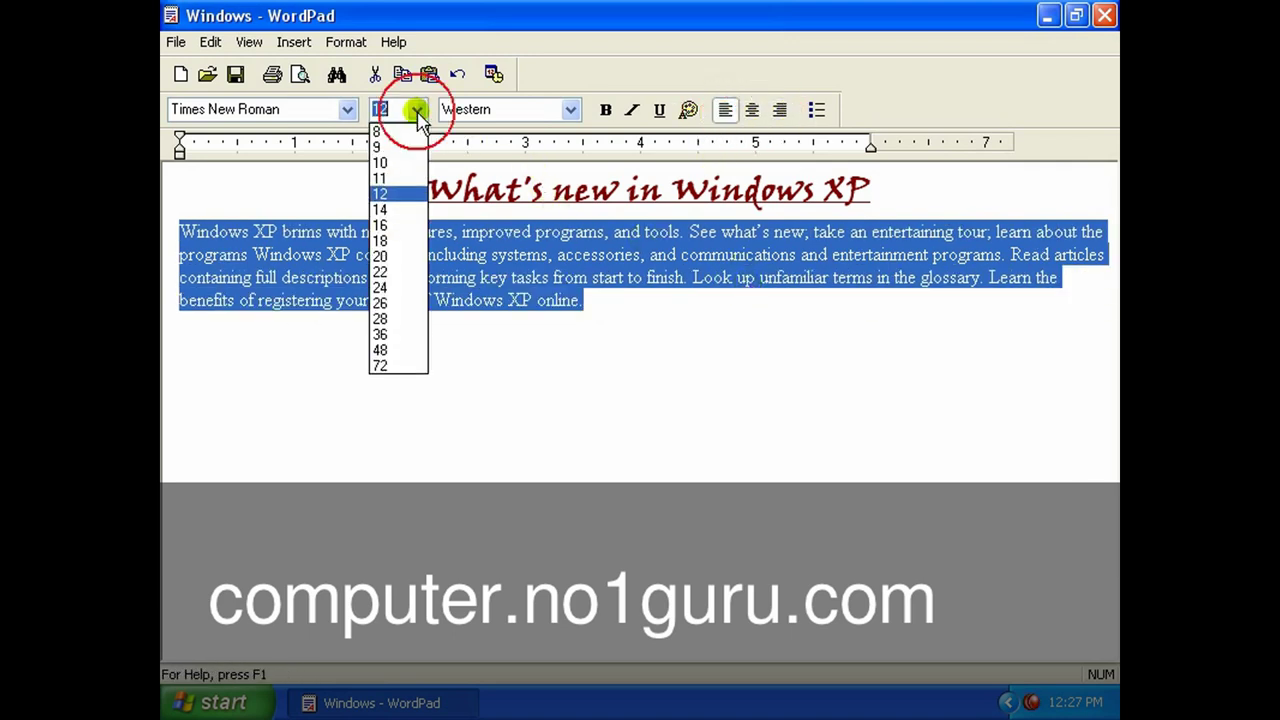
{"action": "left_click", "coordinate": [390, 208]}
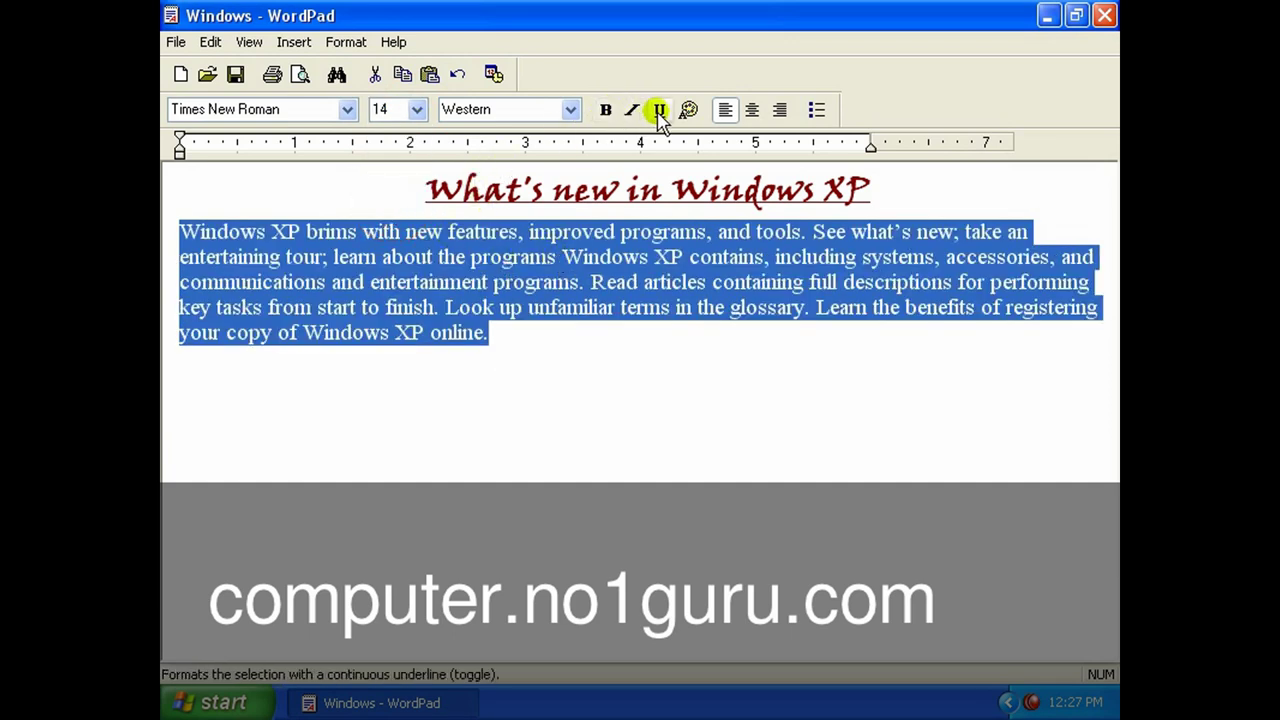
Colour the paragraph text gray.
{"action": "left_click", "coordinate": [688, 110]}
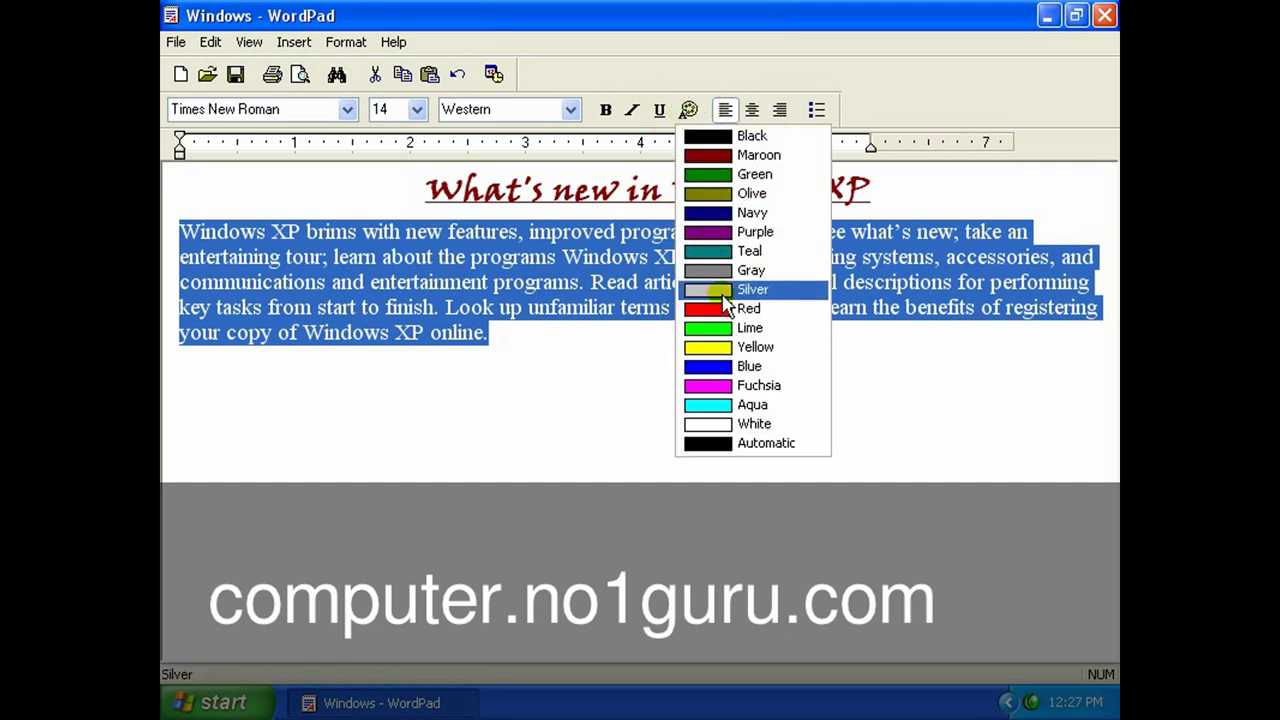
{"action": "left_click", "coordinate": [718, 270]}
{"action": "left_click", "coordinate": [686, 340]}
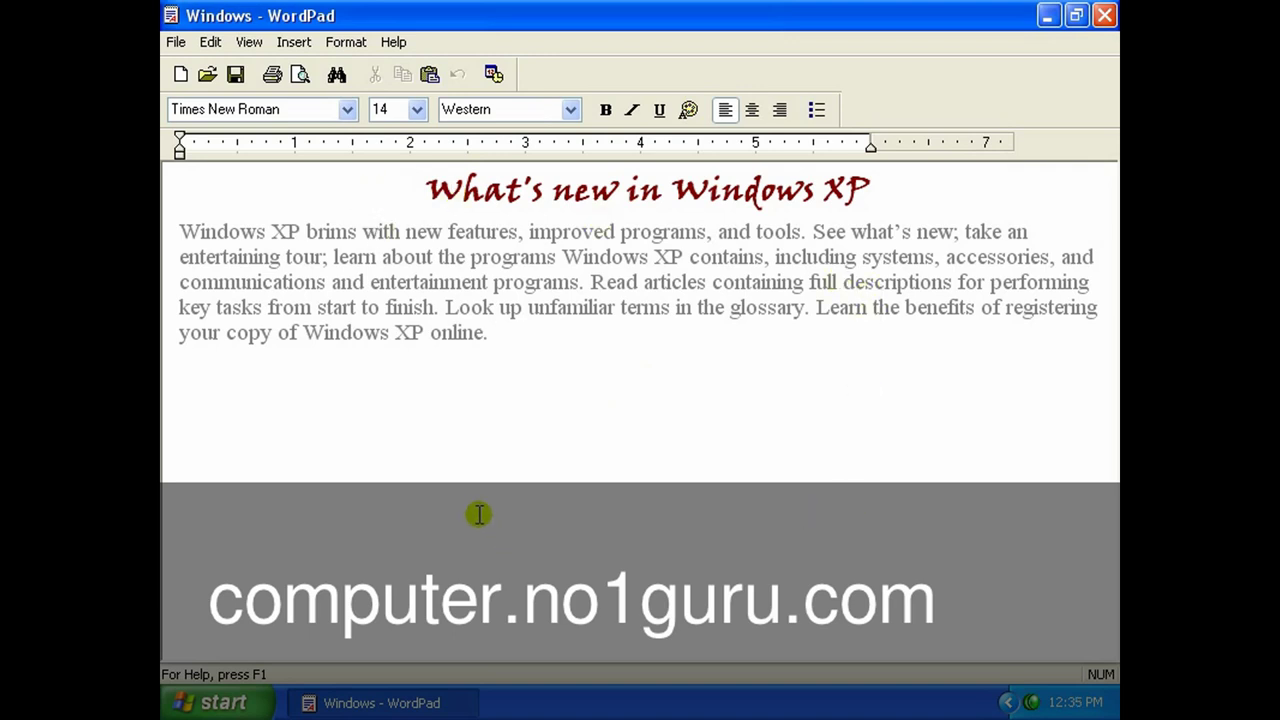
Give the WordPad page A4 paper in portrait orientation, trying landscape first, and apply it.
{"action": "left_click", "coordinate": [174, 44]}
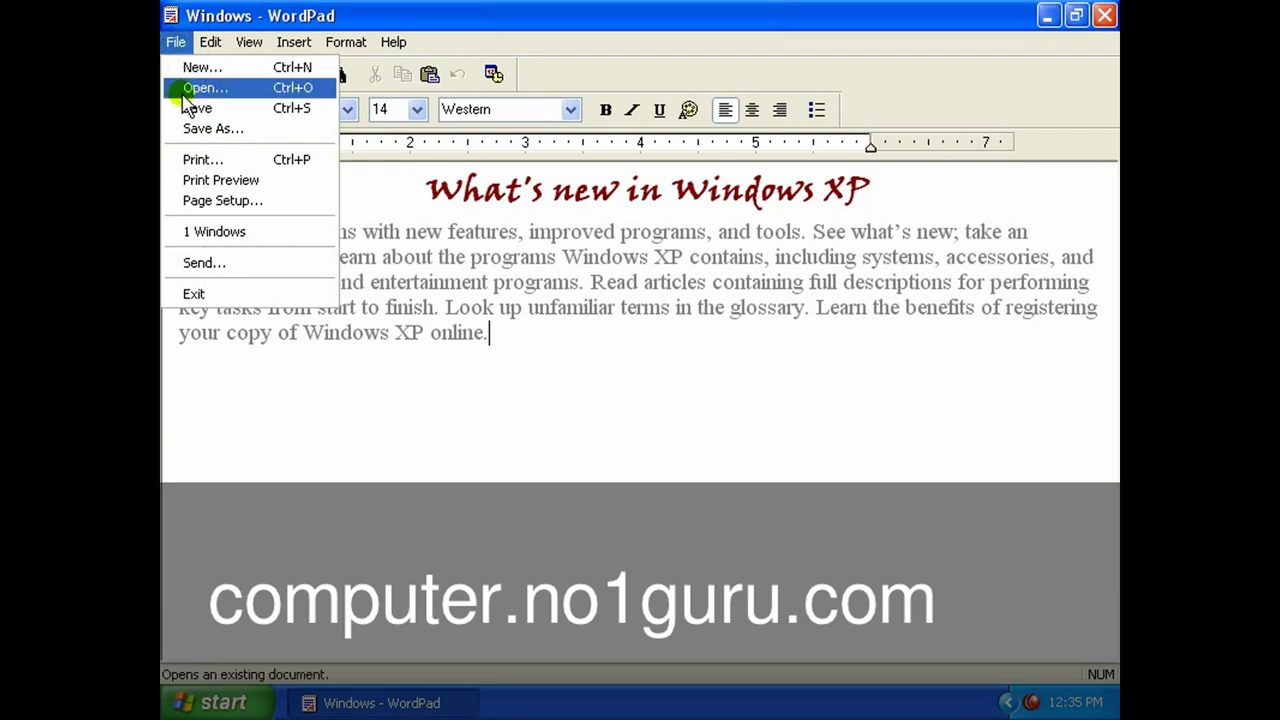
{"action": "left_click", "coordinate": [280, 204]}
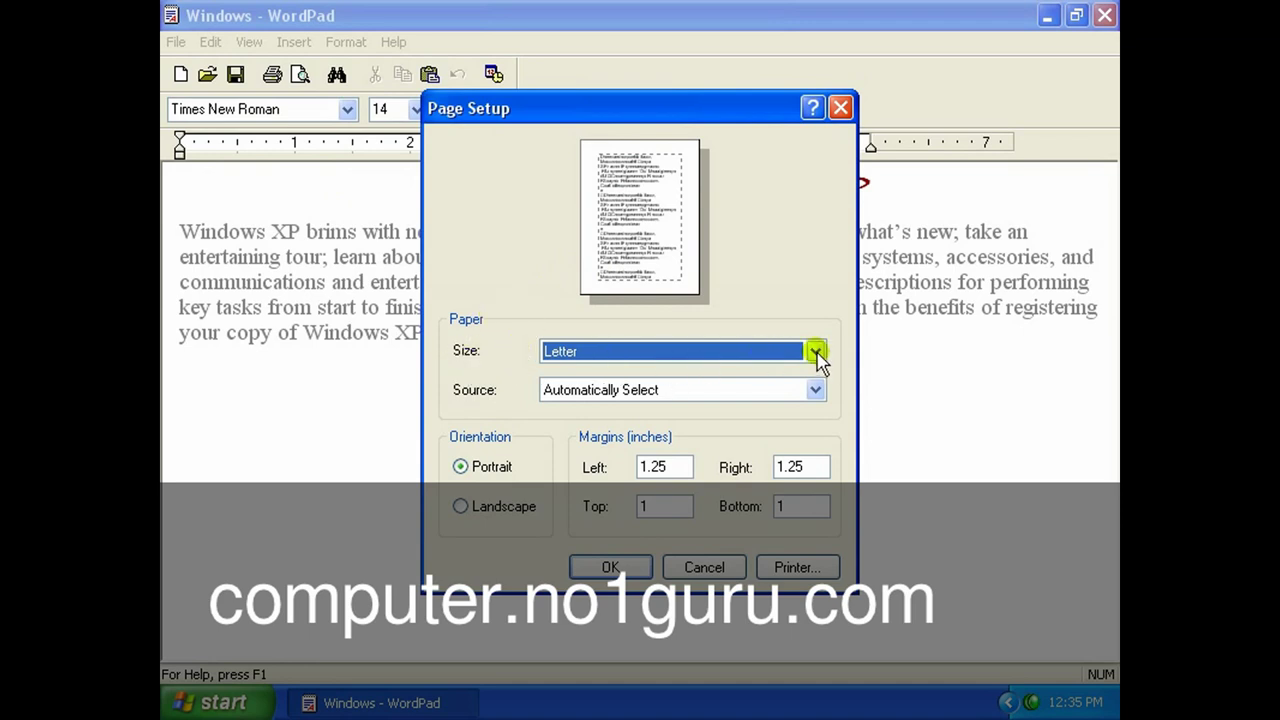
{"action": "left_click", "coordinate": [815, 351]}
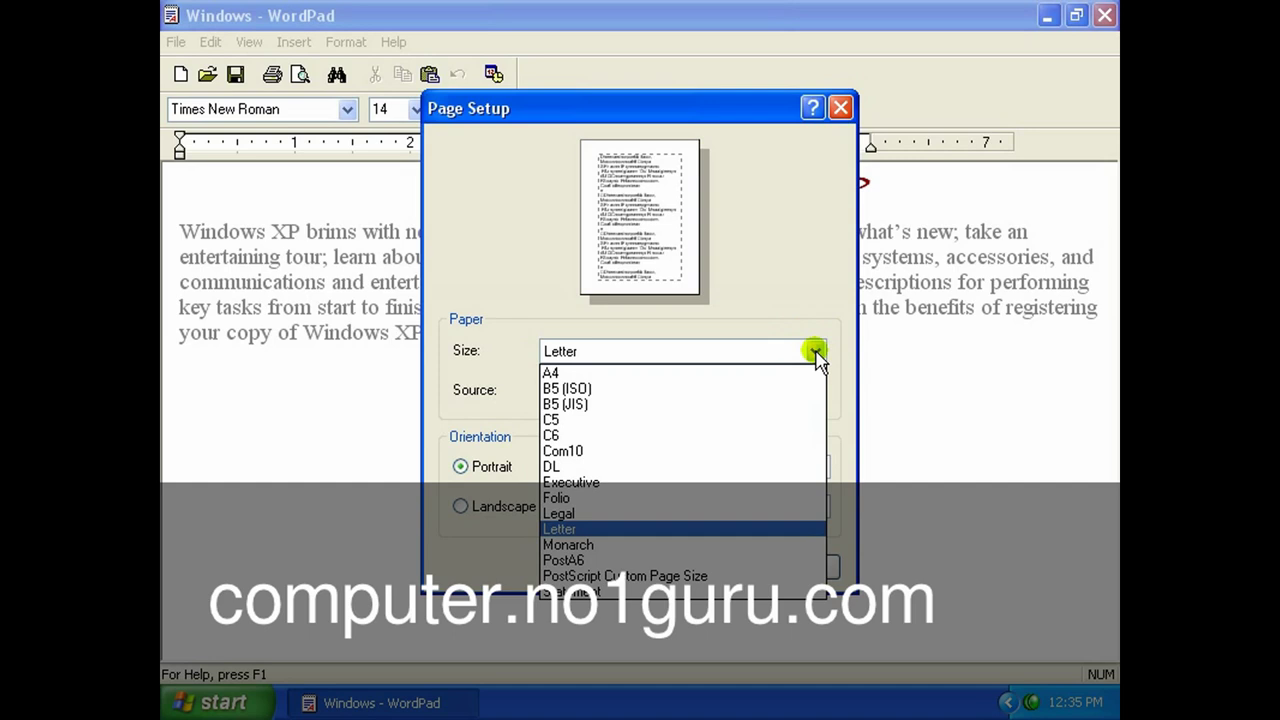
{"action": "left_click", "coordinate": [643, 372]}
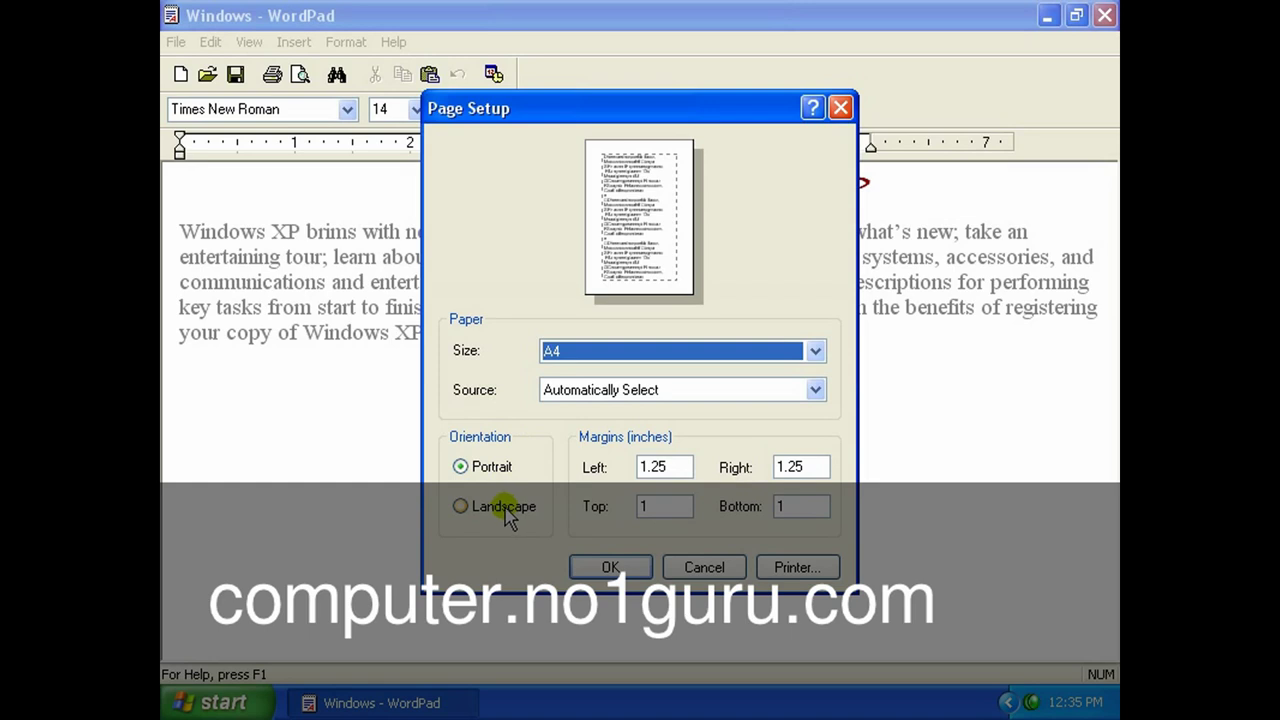
{"action": "left_click", "coordinate": [506, 508]}
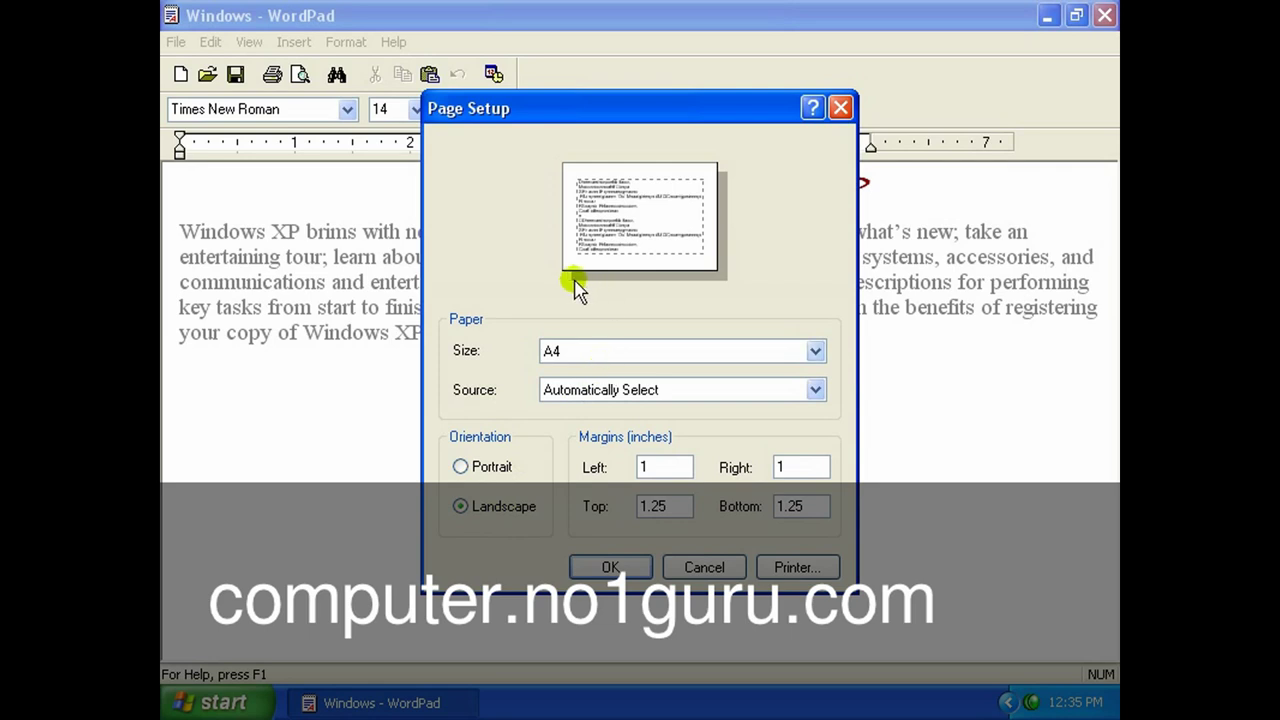
{"action": "left_click", "coordinate": [490, 467]}
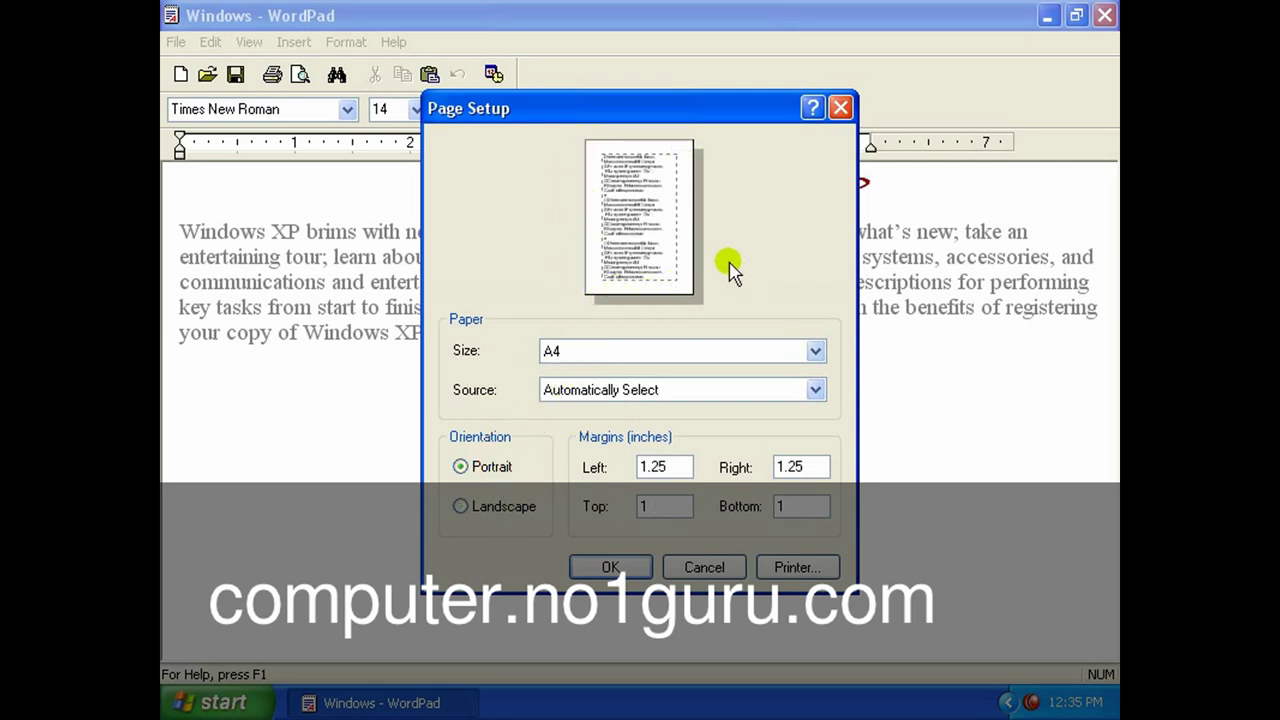
{"action": "left_click_drag", "start_coordinate": [694, 103], "coordinate": [700, 35]}
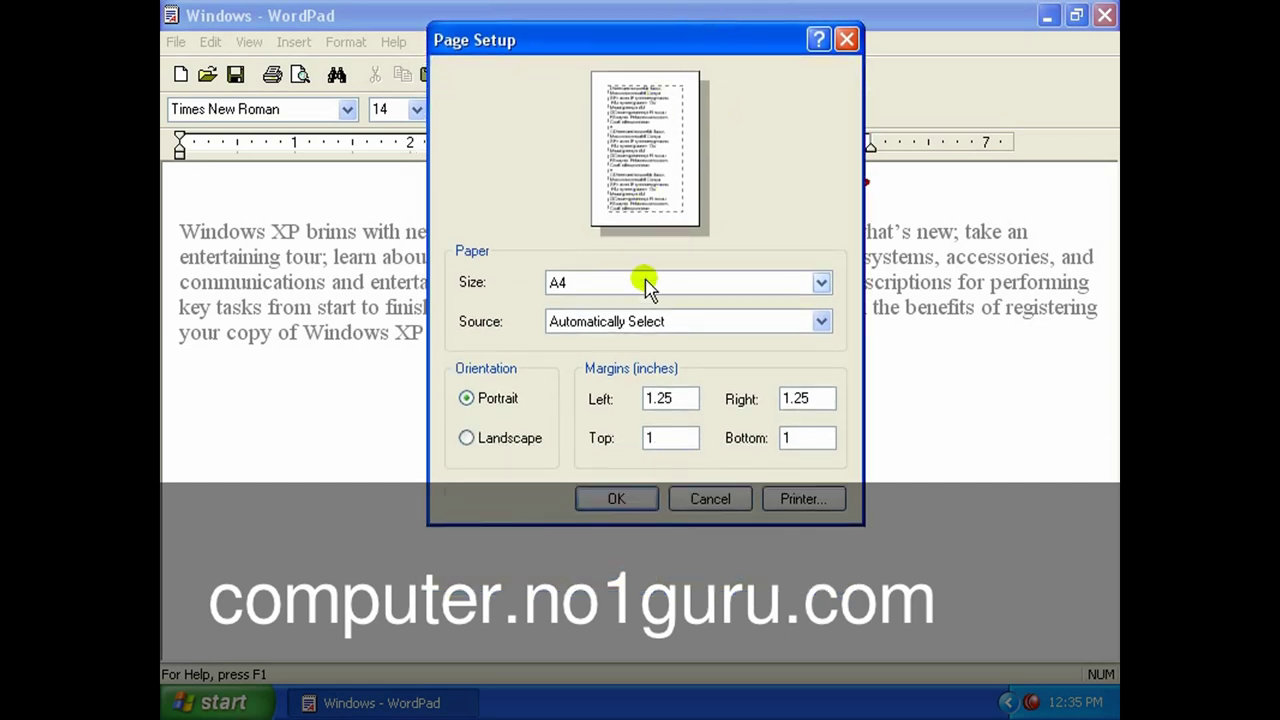
{"action": "left_click", "coordinate": [616, 500]}
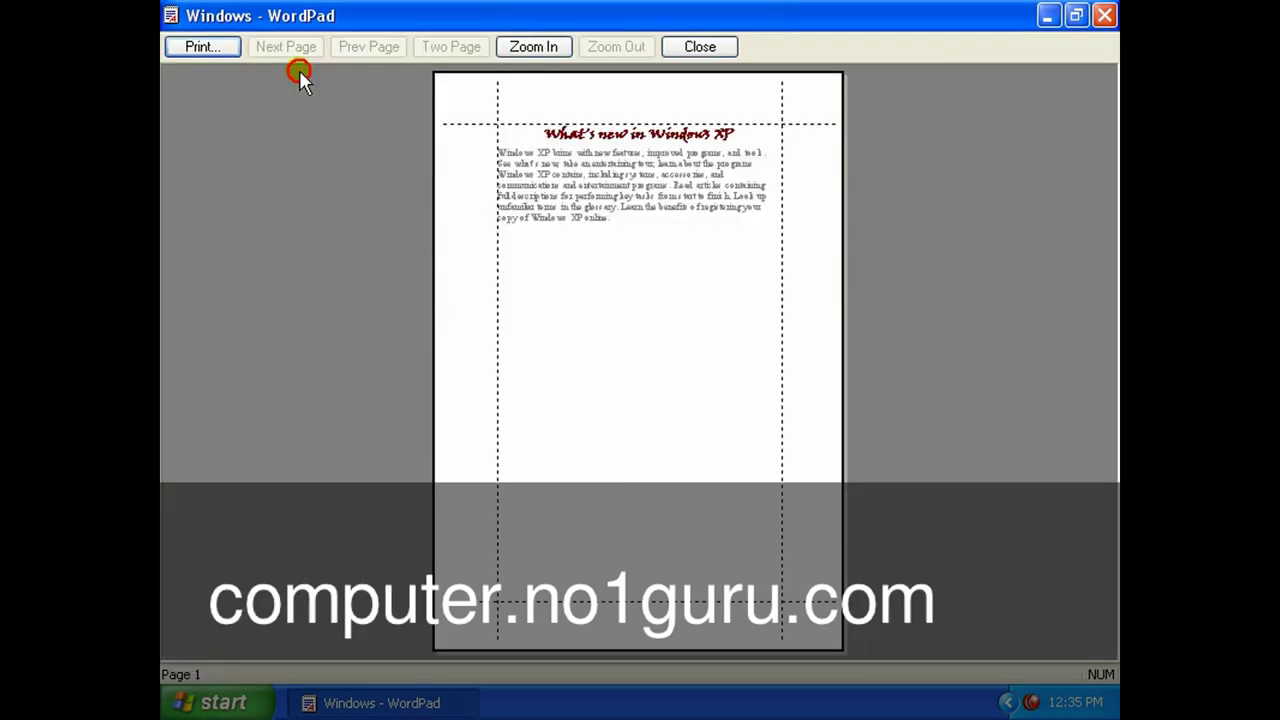
{"action": "left_click", "coordinate": [300, 75]}
{"action": "left_click", "coordinate": [693, 47]}
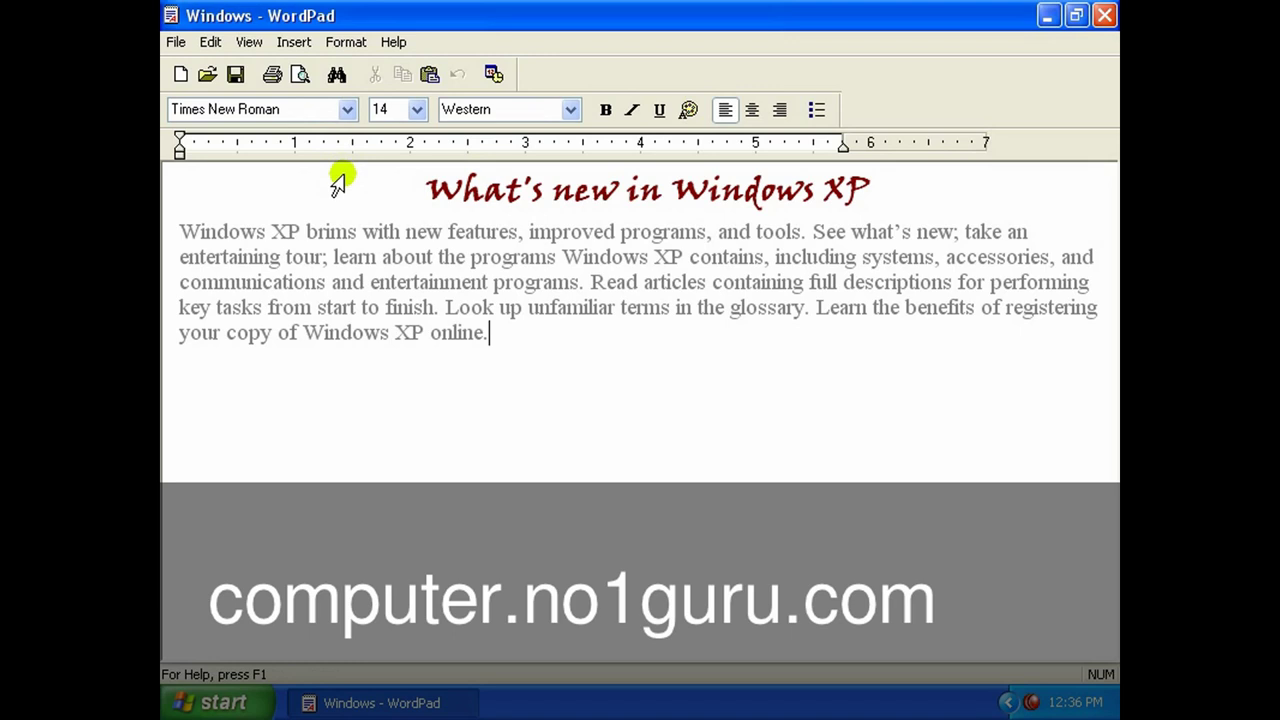
Print the WordPad document on the Samsung 7000 Series PS printer.
{"action": "left_click", "coordinate": [176, 42]}
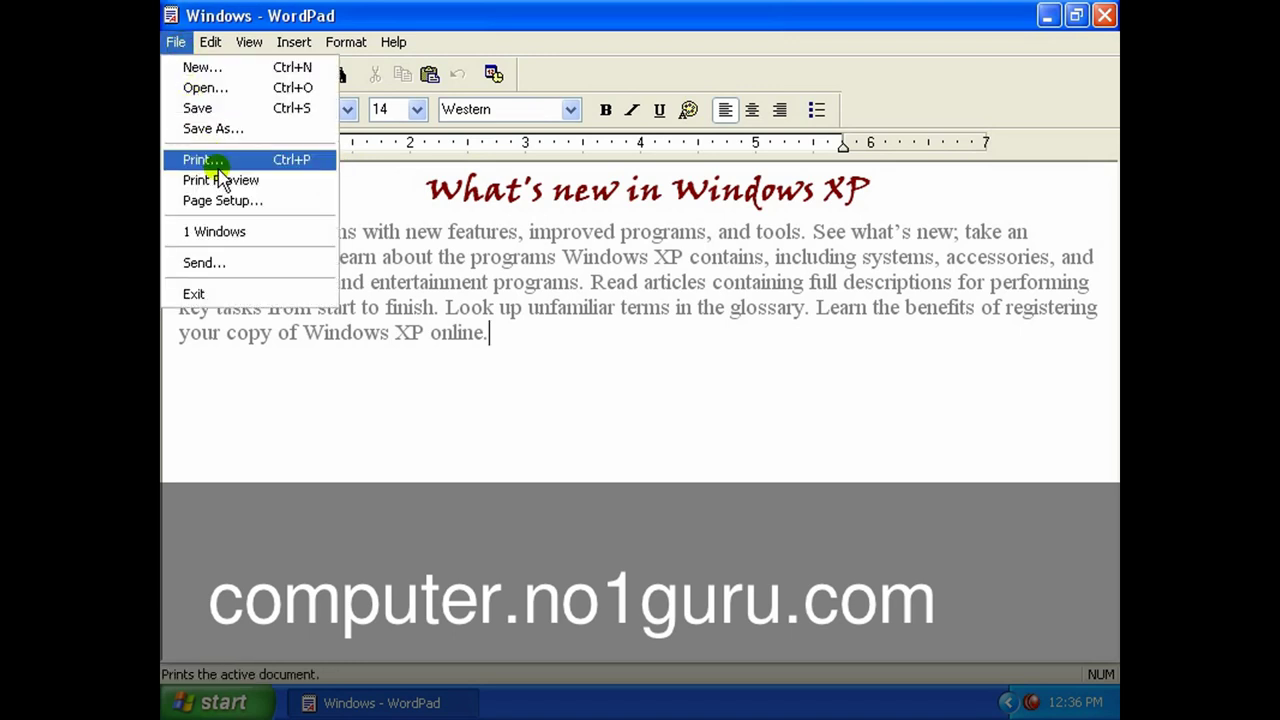
{"action": "left_click", "coordinate": [208, 162]}
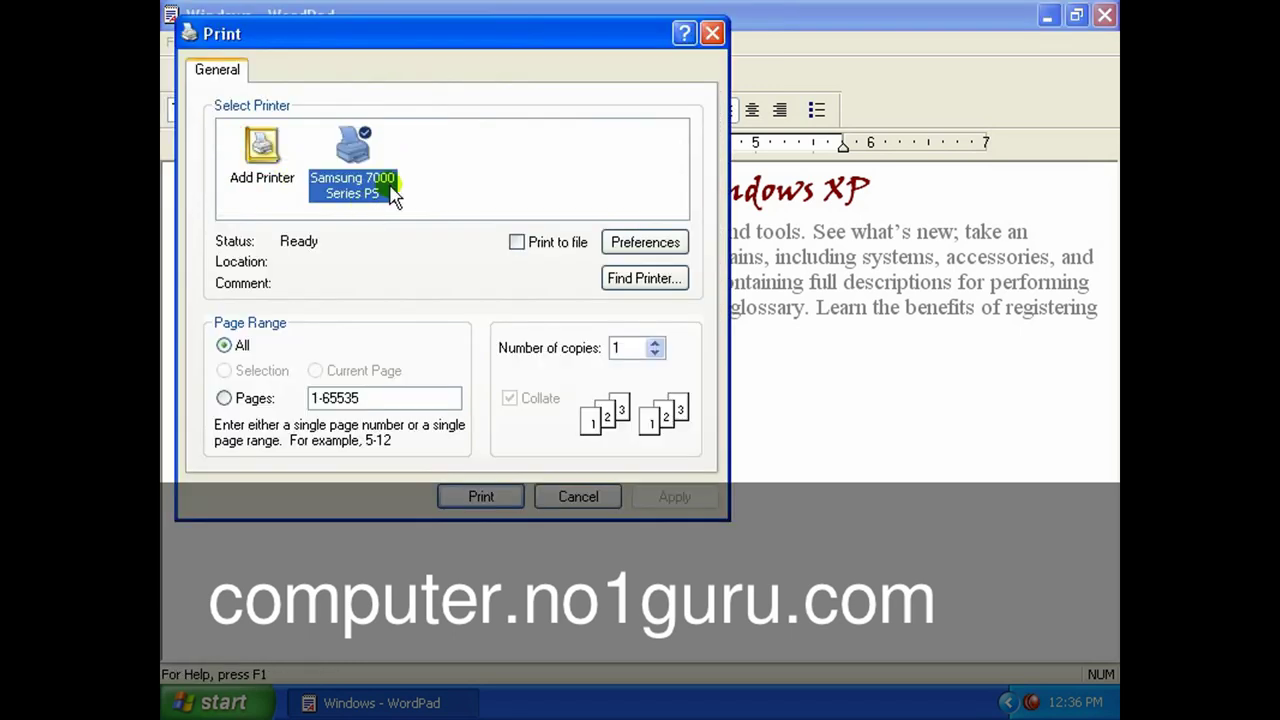
{"action": "left_click_drag", "start_coordinate": [428, 45], "coordinate": [527, 57]}
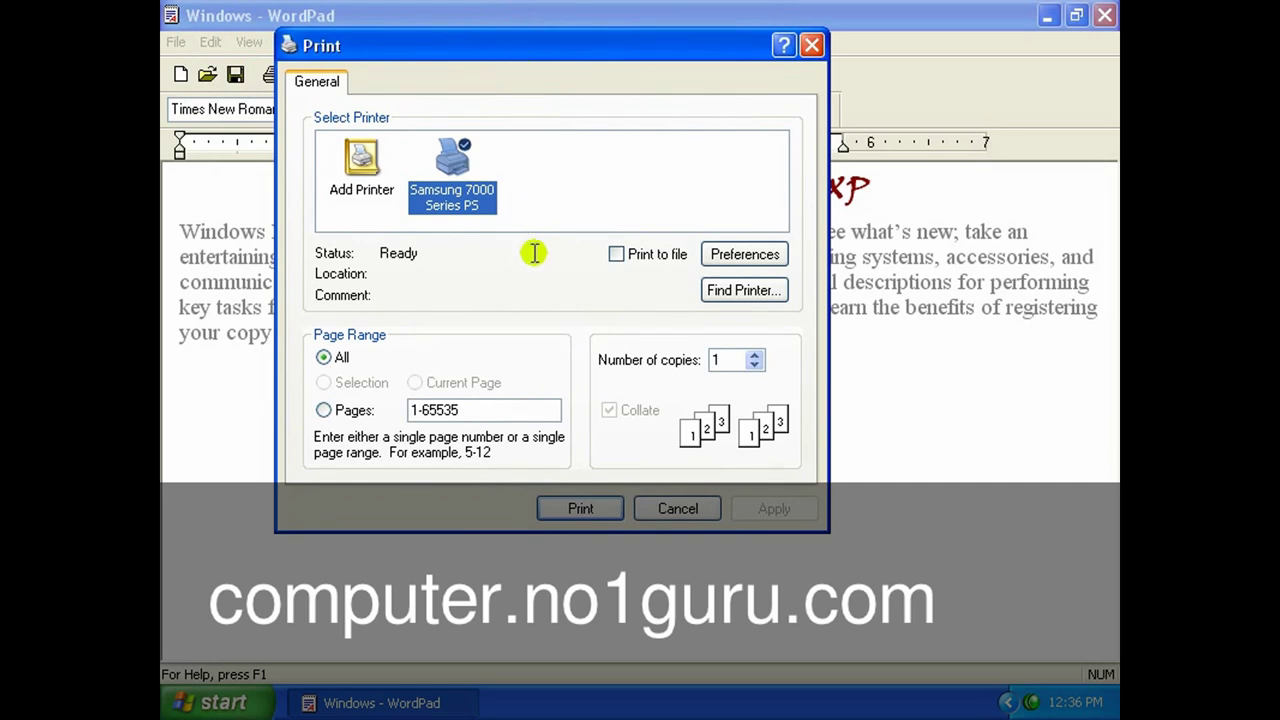
{"action": "left_click", "coordinate": [466, 210]}
{"action": "left_click", "coordinate": [582, 509]}
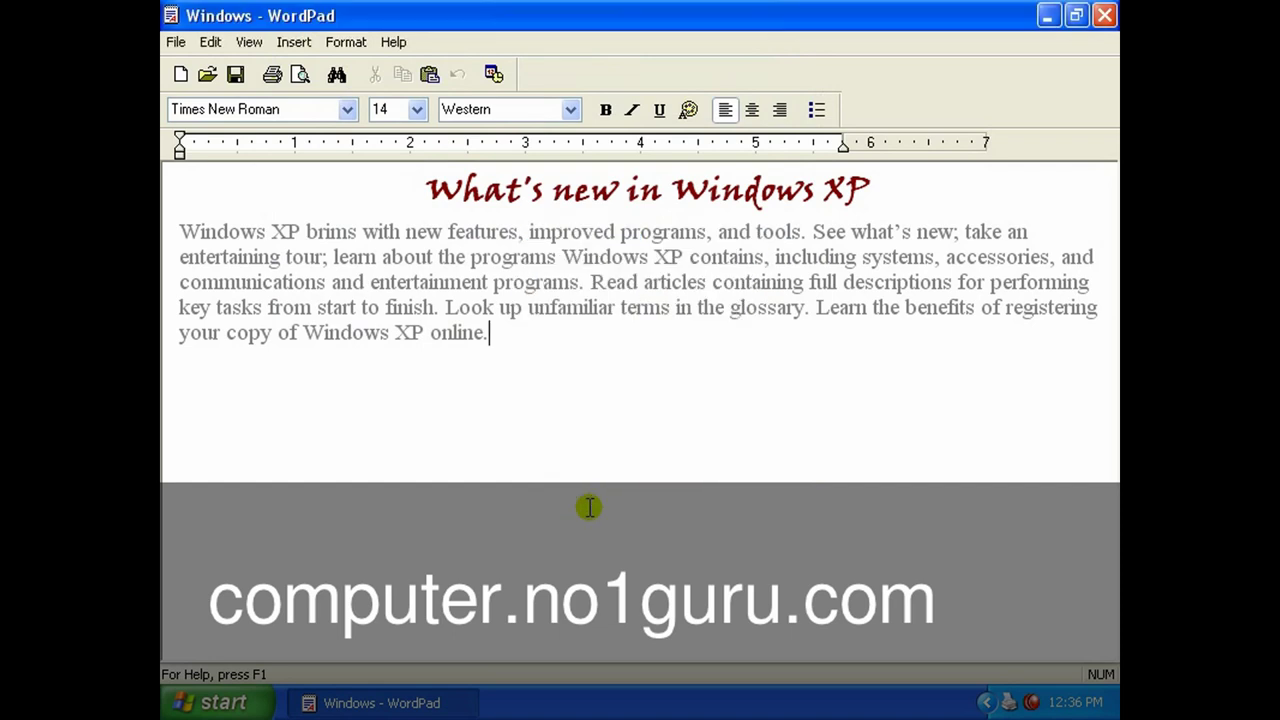
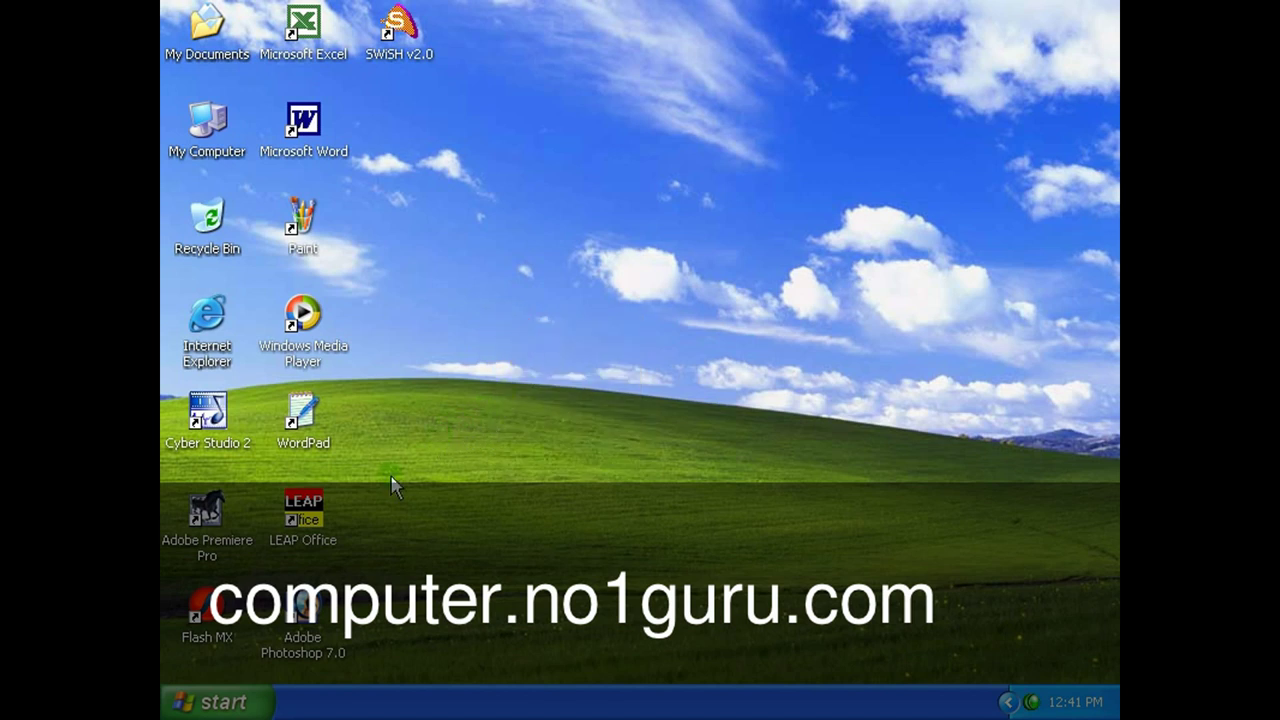
Open the file search from the Start menu, maximize it, and choose All files and folders.
{"action": "left_click", "coordinate": [218, 702]}
{"action": "mouse_move", "coordinate": [270, 499]}
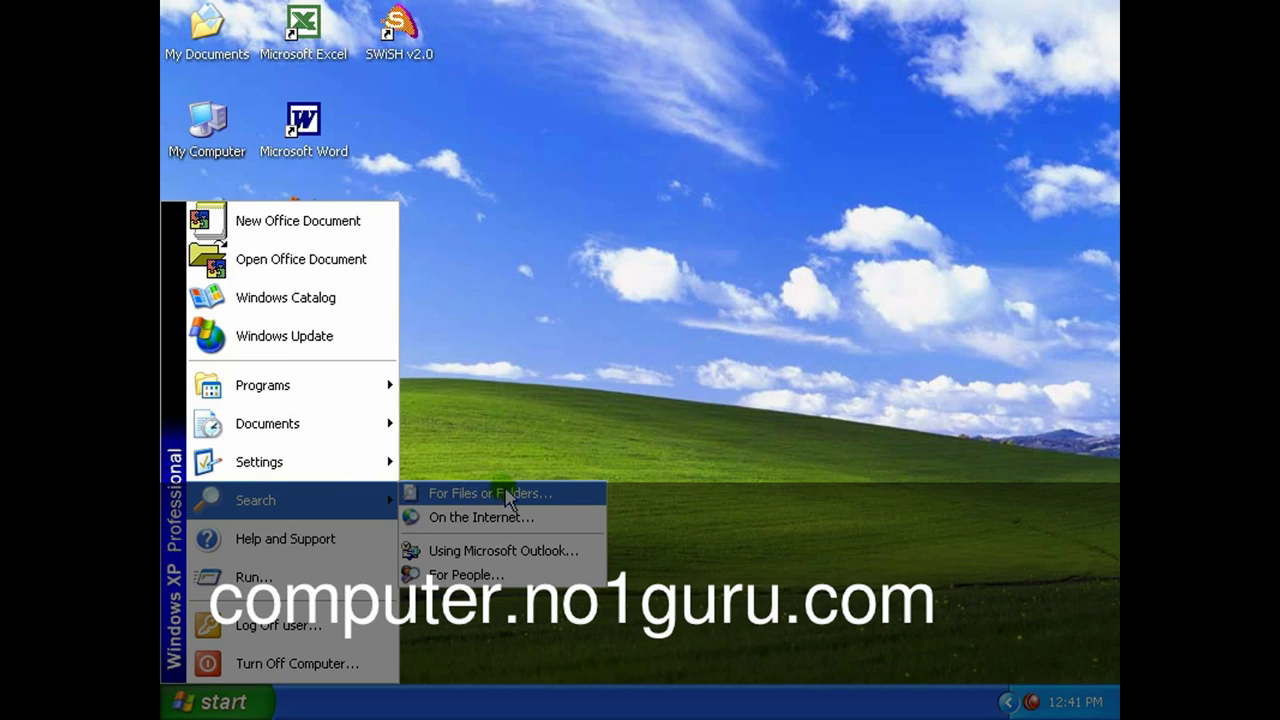
{"action": "left_click", "coordinate": [534, 498]}
{"action": "left_click", "coordinate": [552, 495]}
{"action": "double_click", "coordinate": [709, 90]}
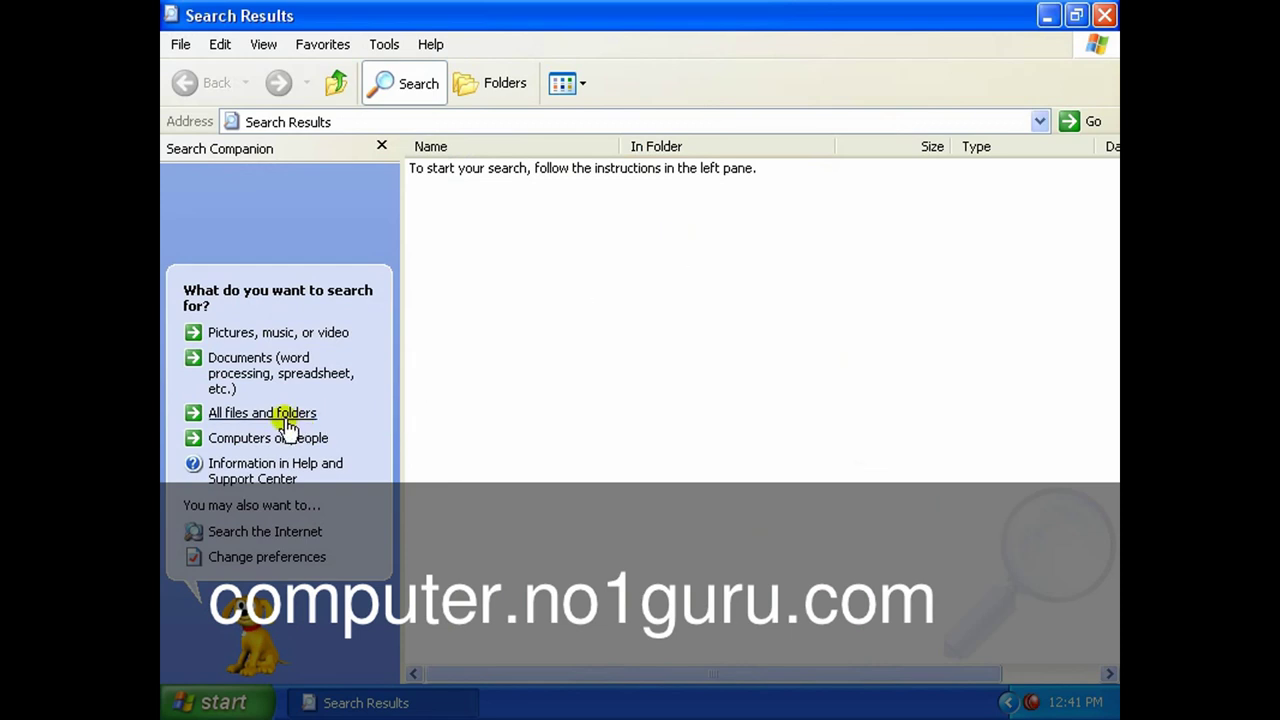
{"action": "left_click", "coordinate": [272, 414]}
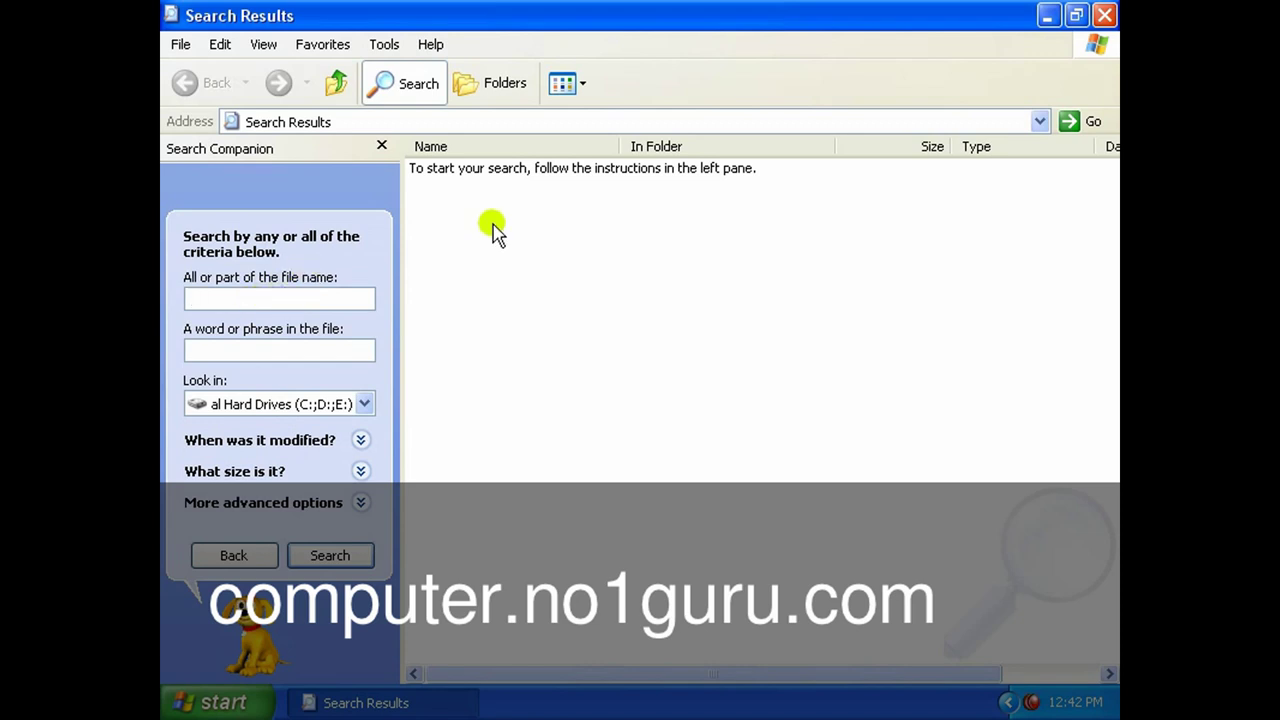
Search for the file name 'sanju' with Look in set to Local Disk (D:).
{"action": "type", "text": "sanju"}
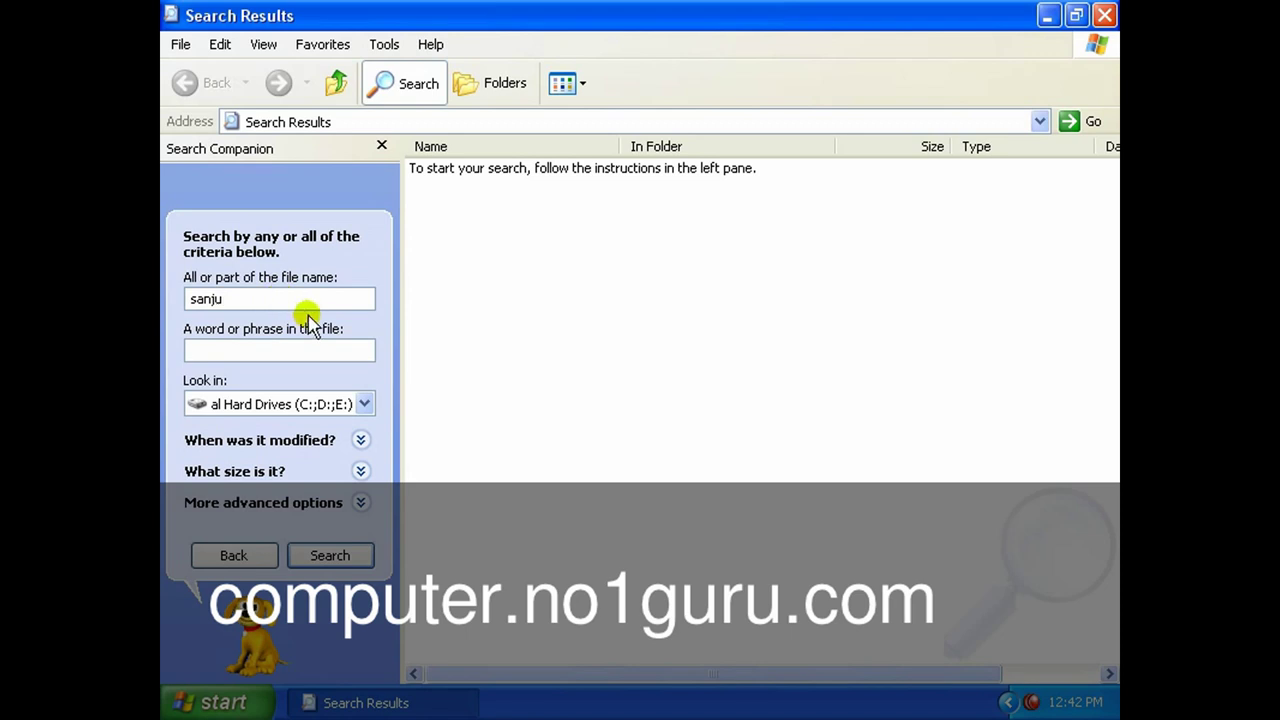
{"action": "left_click", "coordinate": [365, 404]}
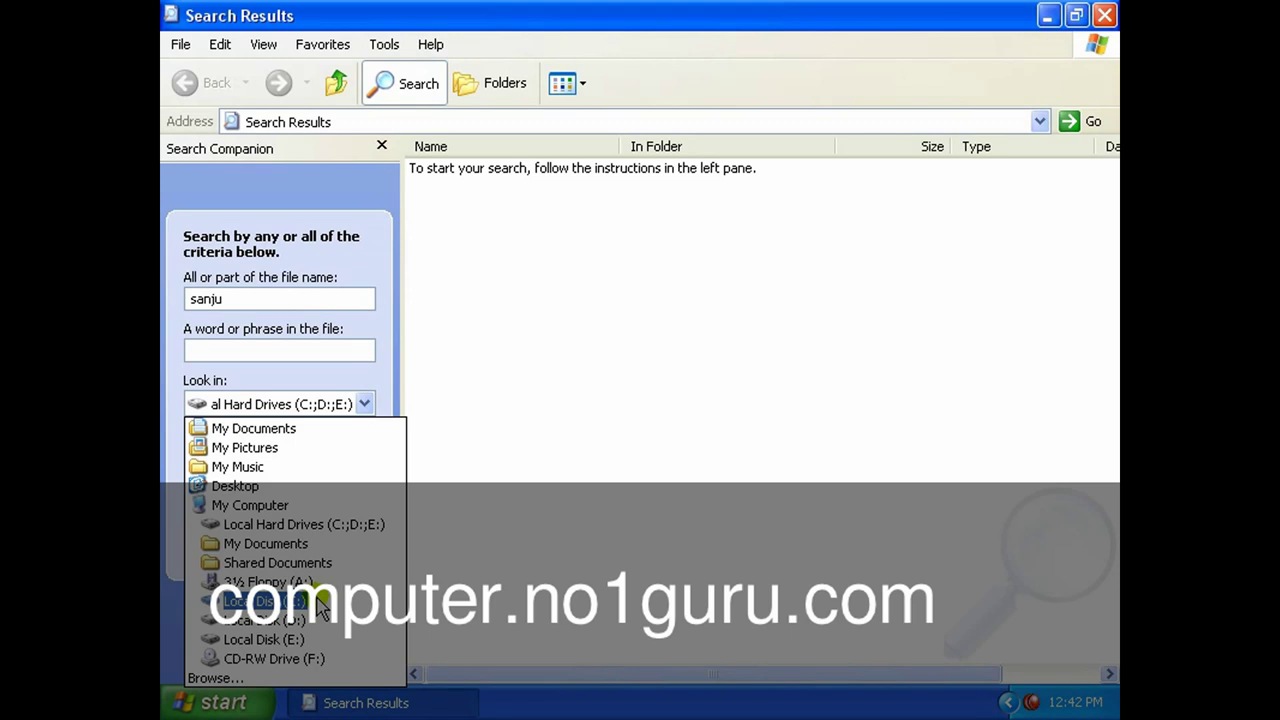
{"action": "left_click", "coordinate": [360, 537]}
{"action": "left_click", "coordinate": [365, 406]}
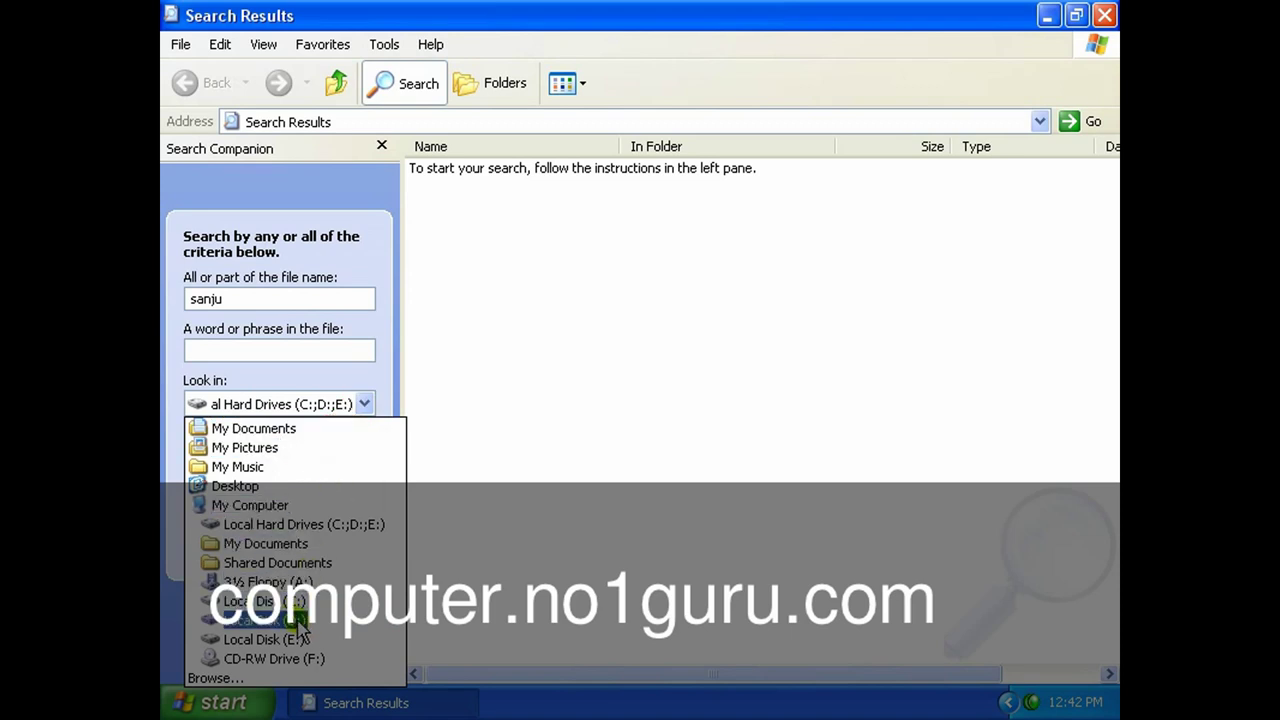
{"action": "left_click", "coordinate": [300, 622]}
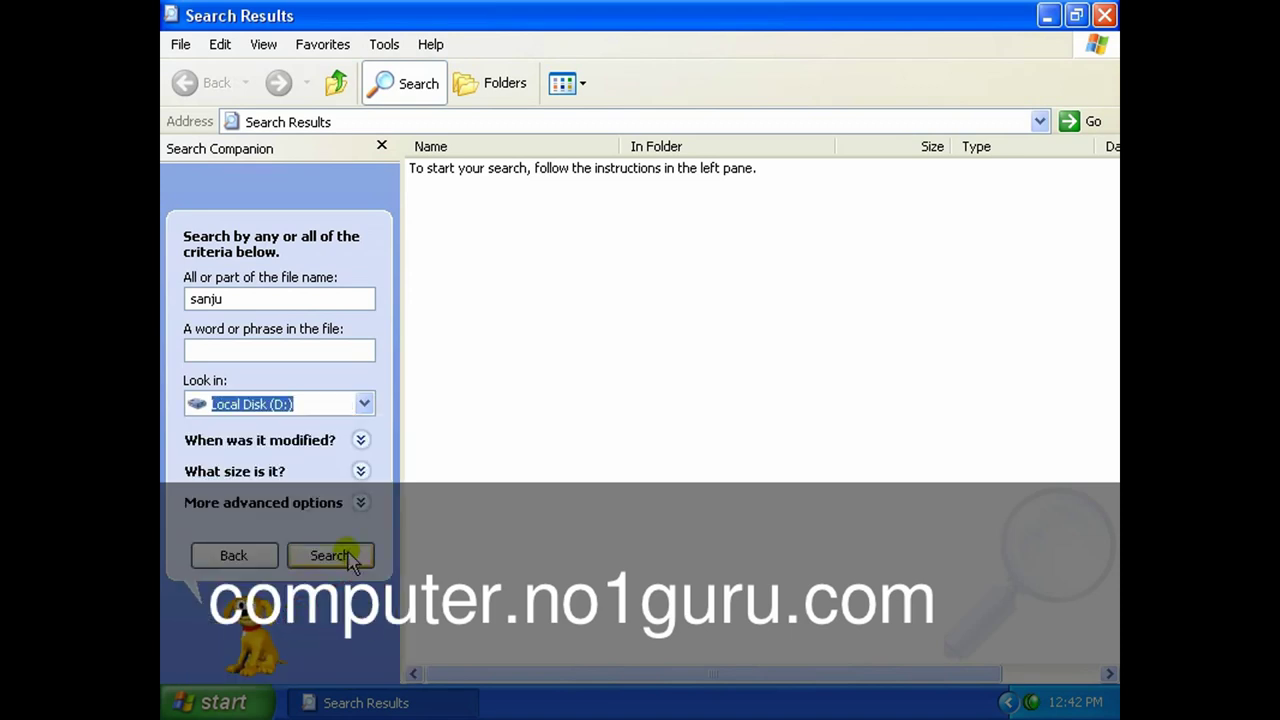
{"action": "left_click", "coordinate": [340, 555]}
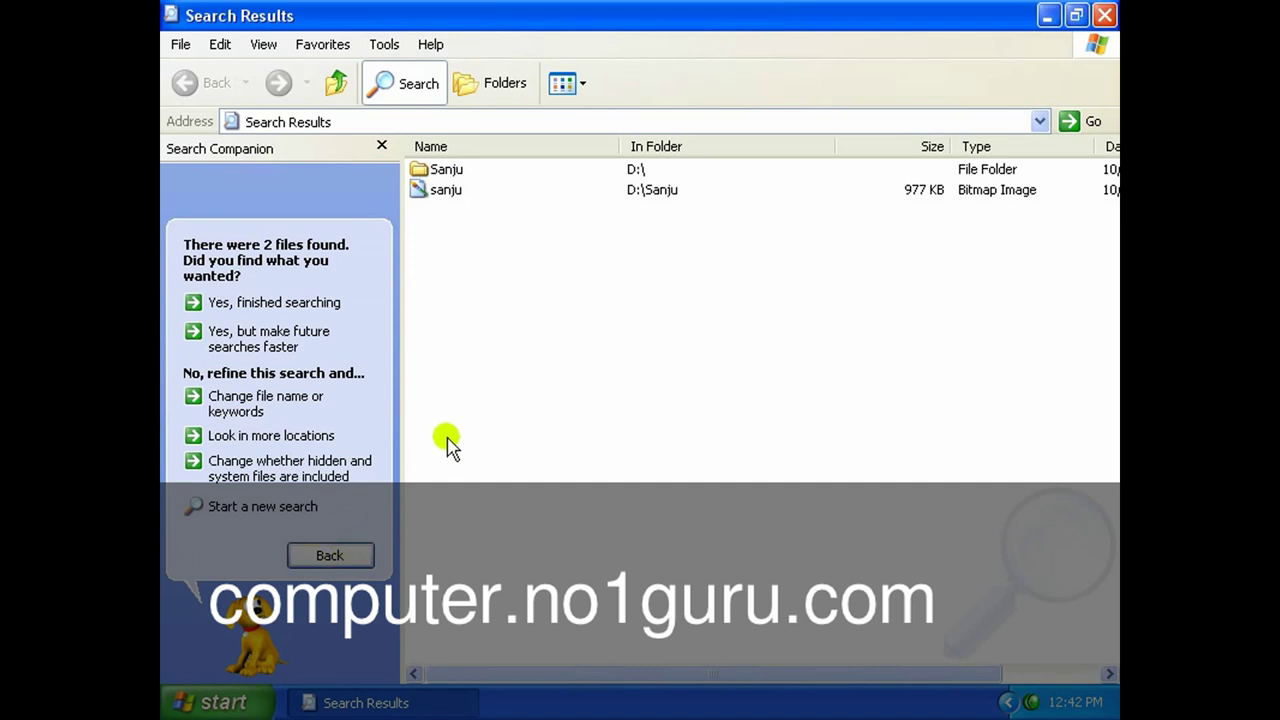
Narrow the Name, Size and Type result columns so full modification times are visible.
{"action": "left_click", "coordinate": [448, 170]}
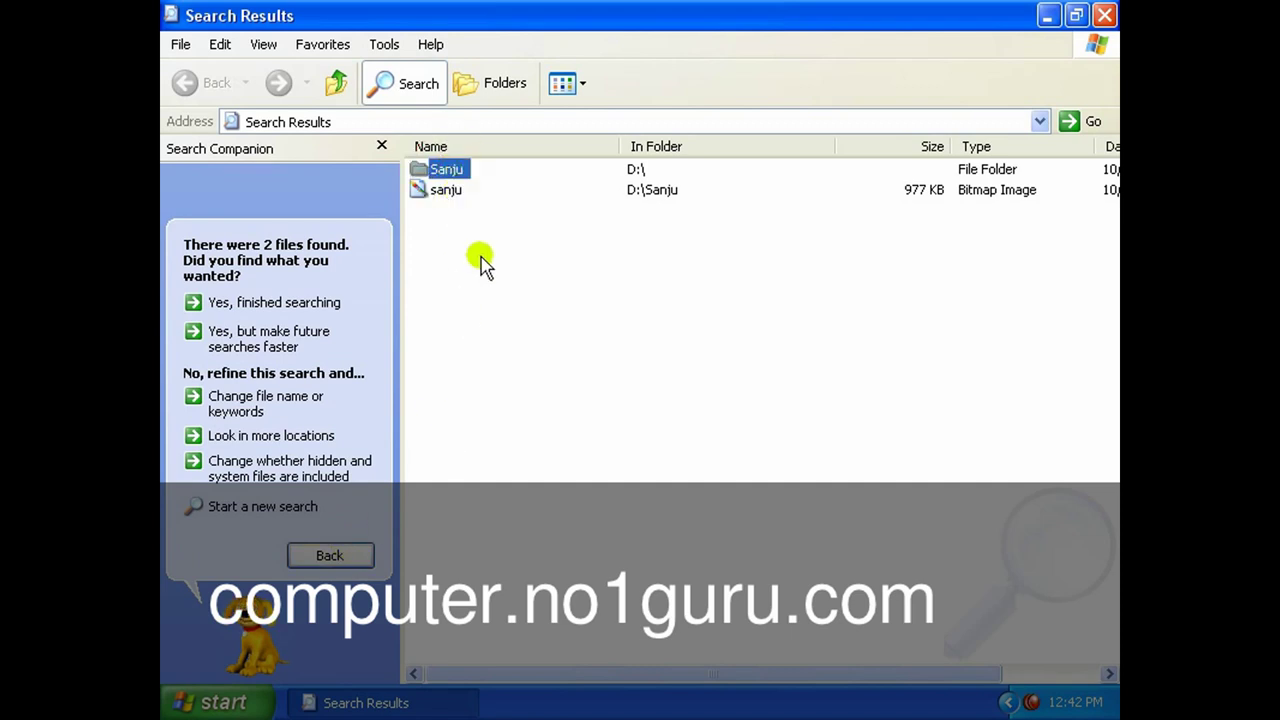
{"action": "left_click", "coordinate": [445, 190]}
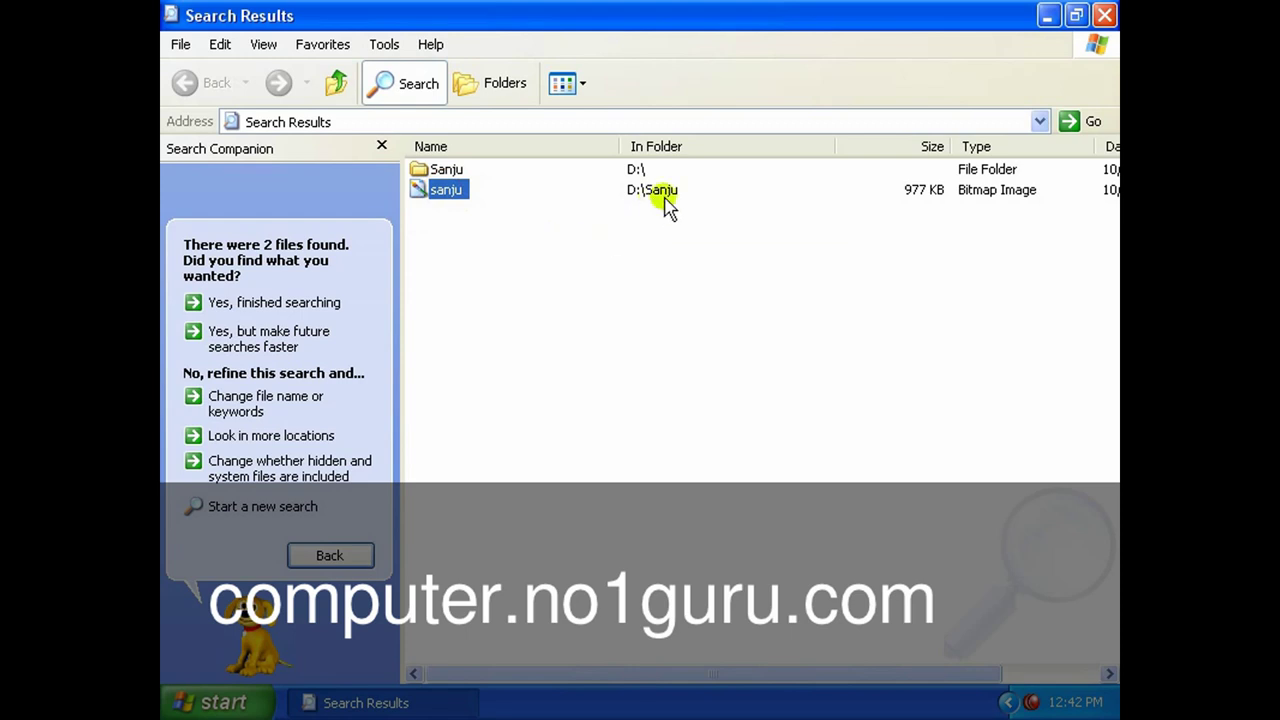
{"action": "left_click_drag", "start_coordinate": [620, 146], "coordinate": [560, 146]}
{"action": "left_click", "coordinate": [439, 172]}
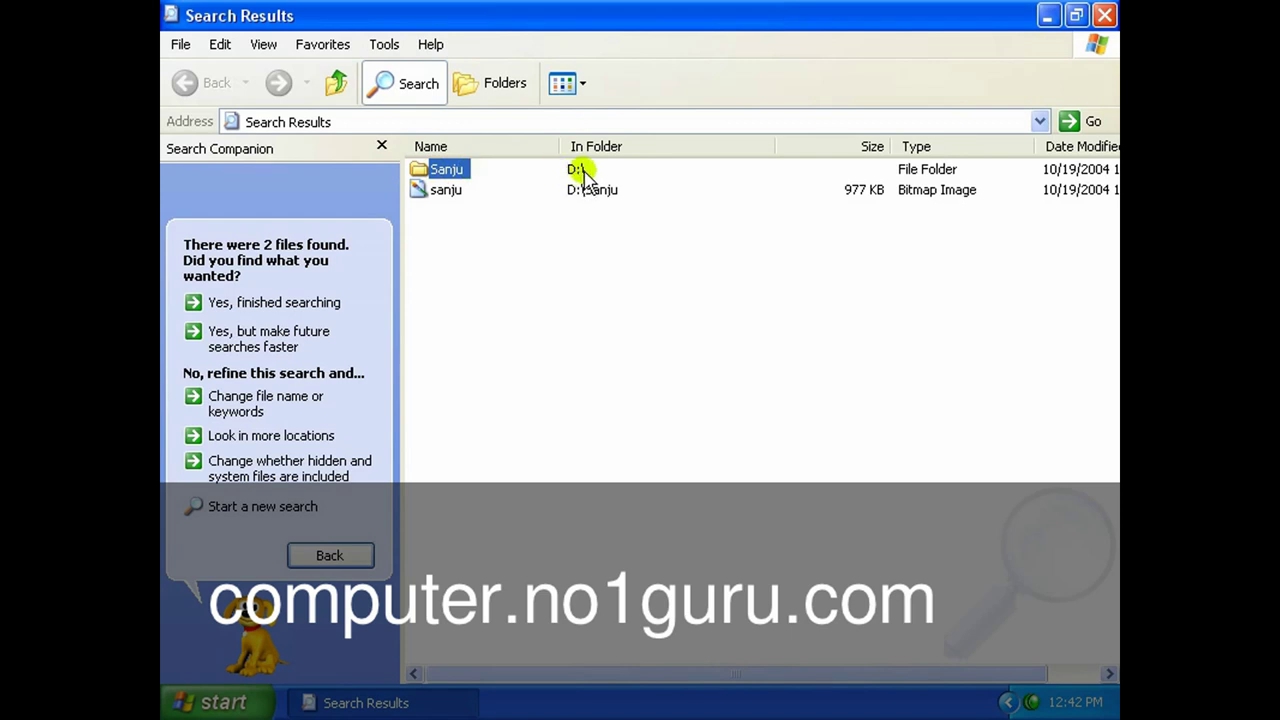
{"action": "left_click", "coordinate": [443, 193]}
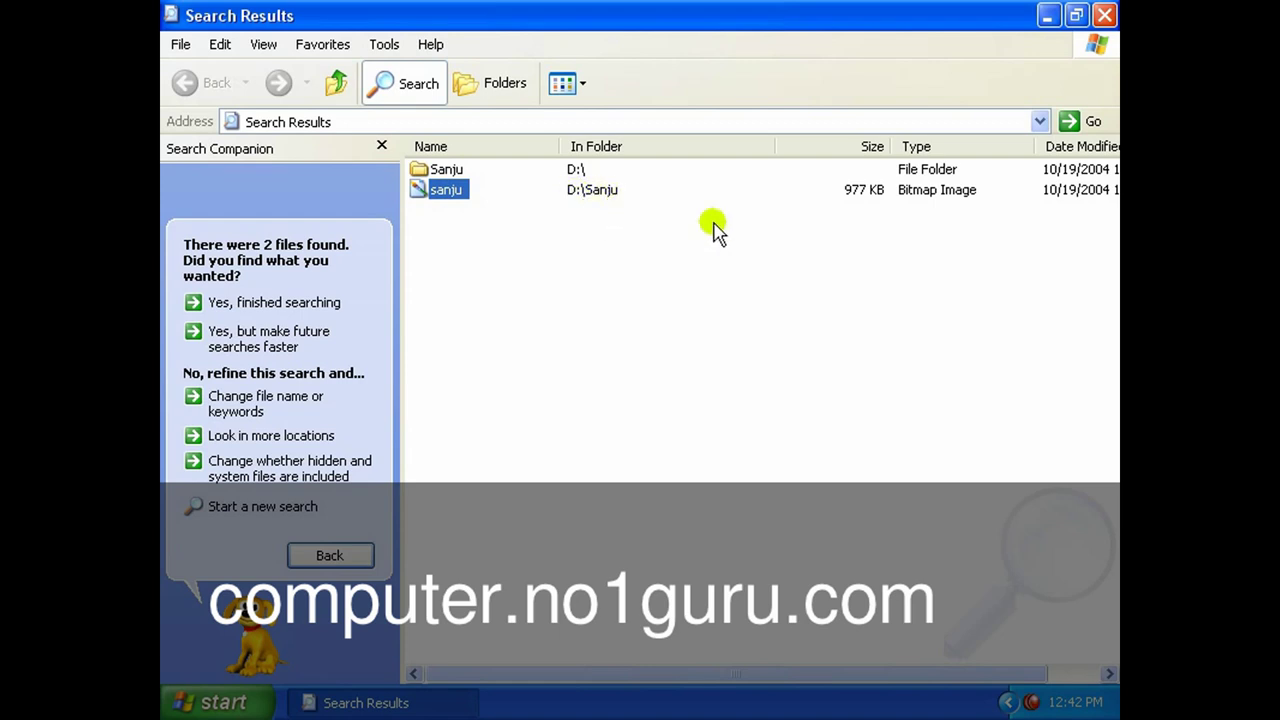
{"action": "left_click_drag", "start_coordinate": [895, 147], "coordinate": [867, 147]}
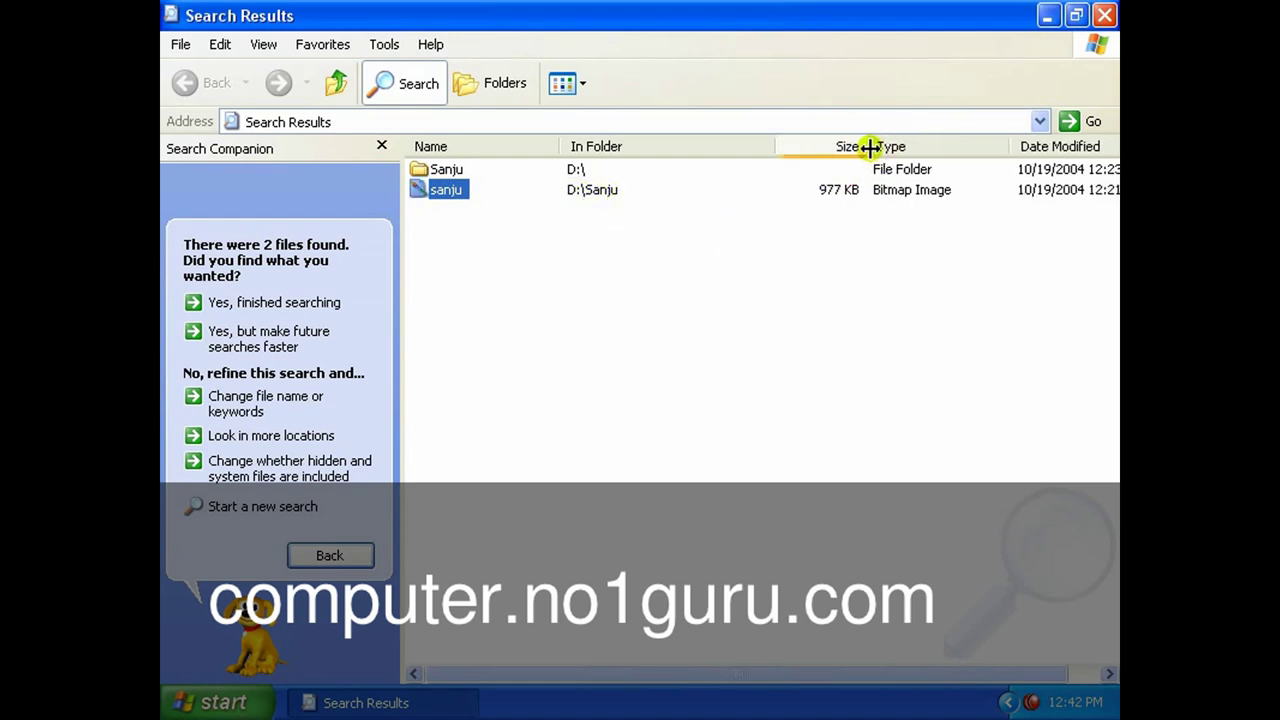
{"action": "left_click", "coordinate": [445, 170]}
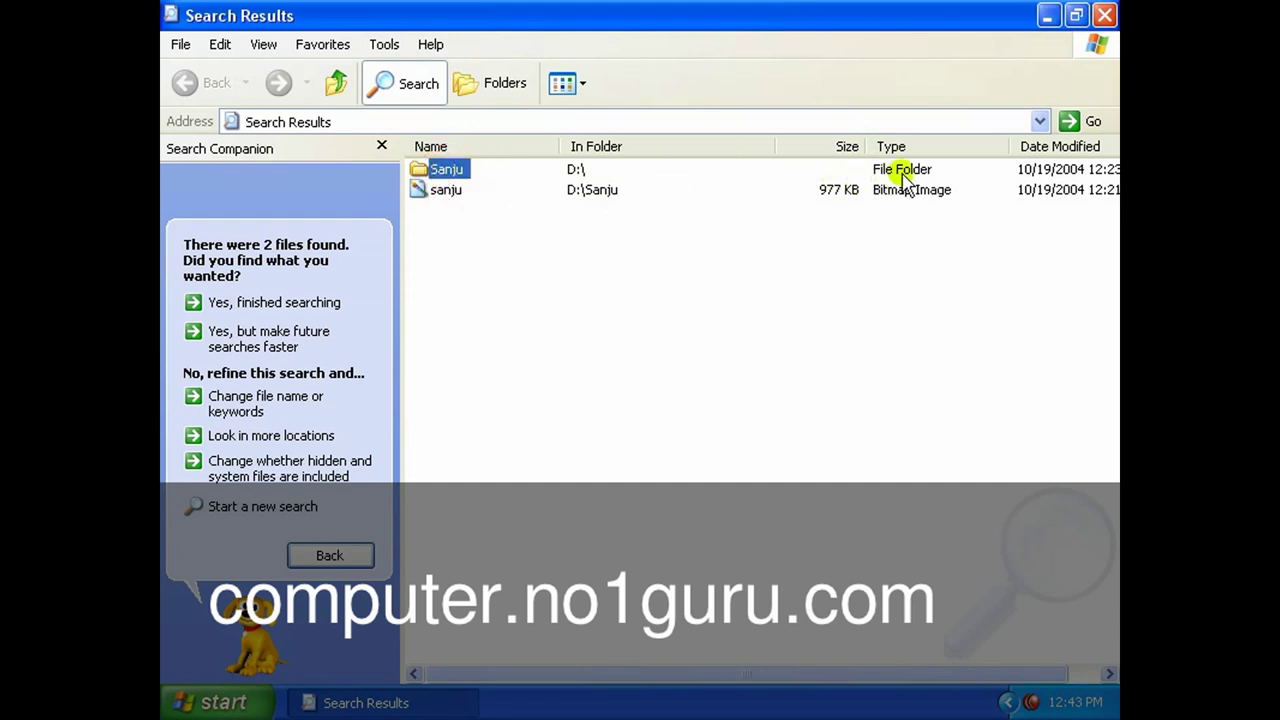
{"action": "left_click", "coordinate": [437, 194]}
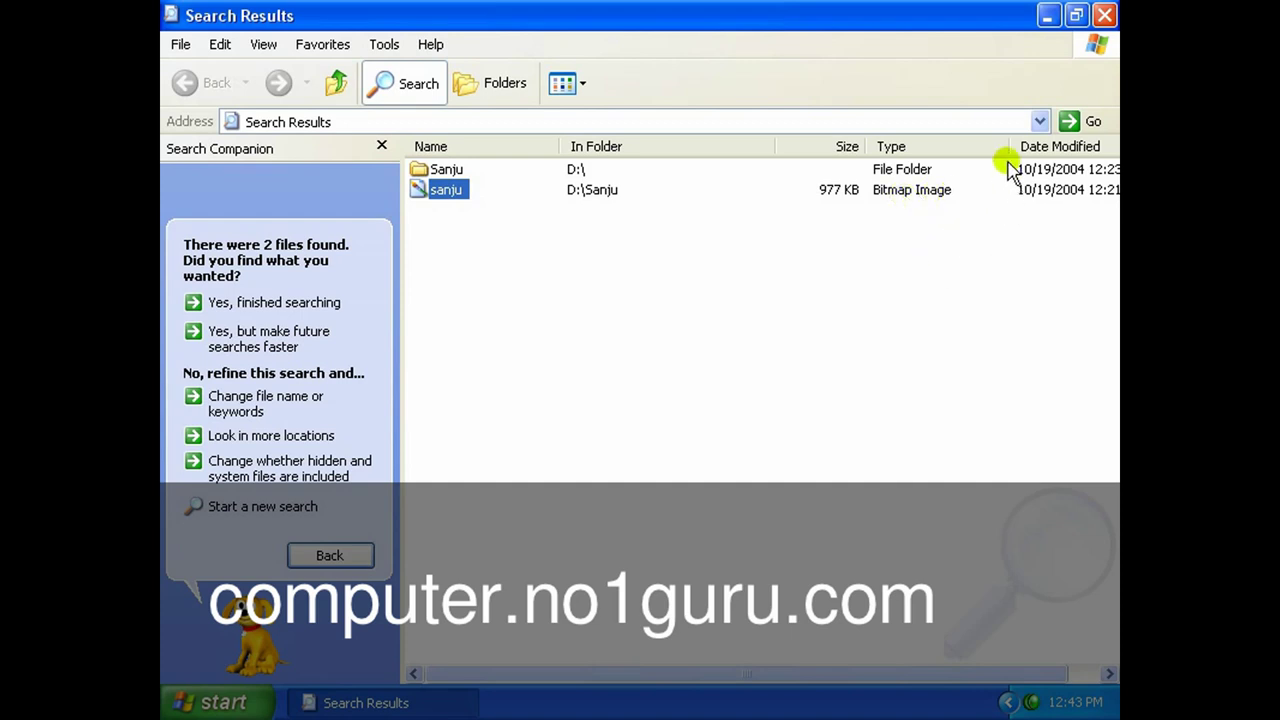
{"action": "left_click_drag", "start_coordinate": [1008, 146], "coordinate": [978, 148]}
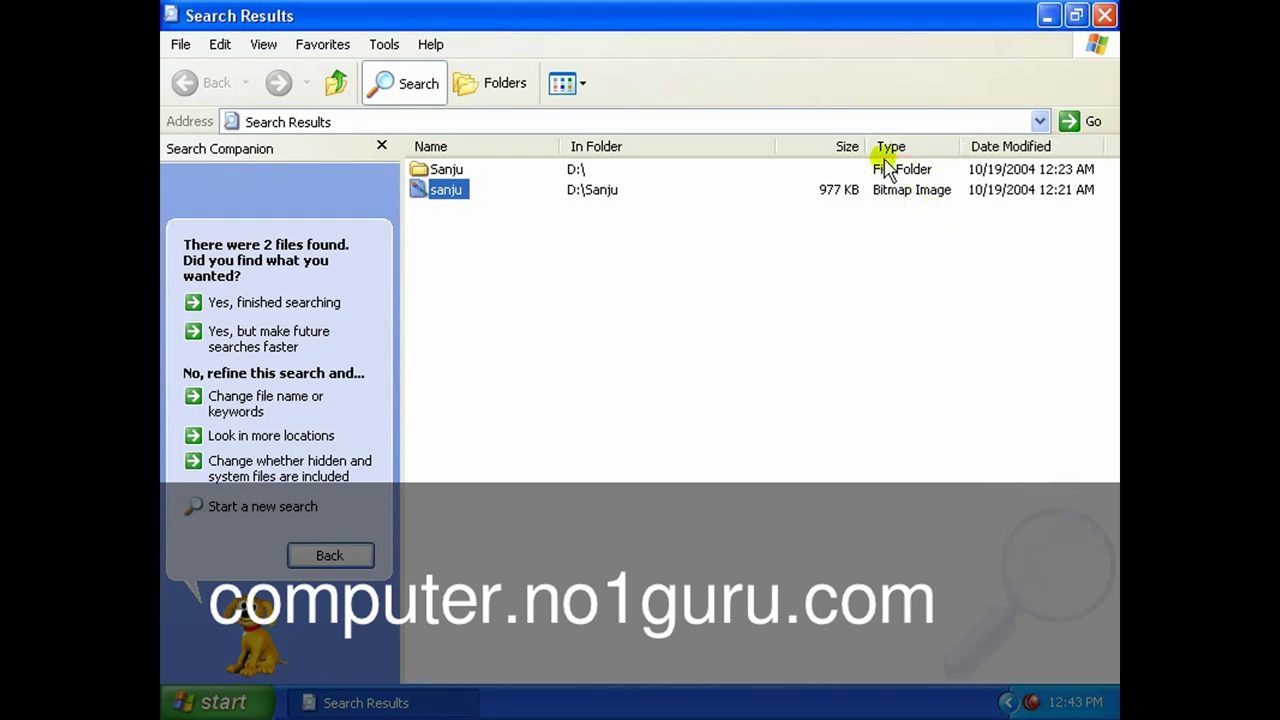
{"action": "left_click_drag", "start_coordinate": [868, 147], "coordinate": [784, 146]}
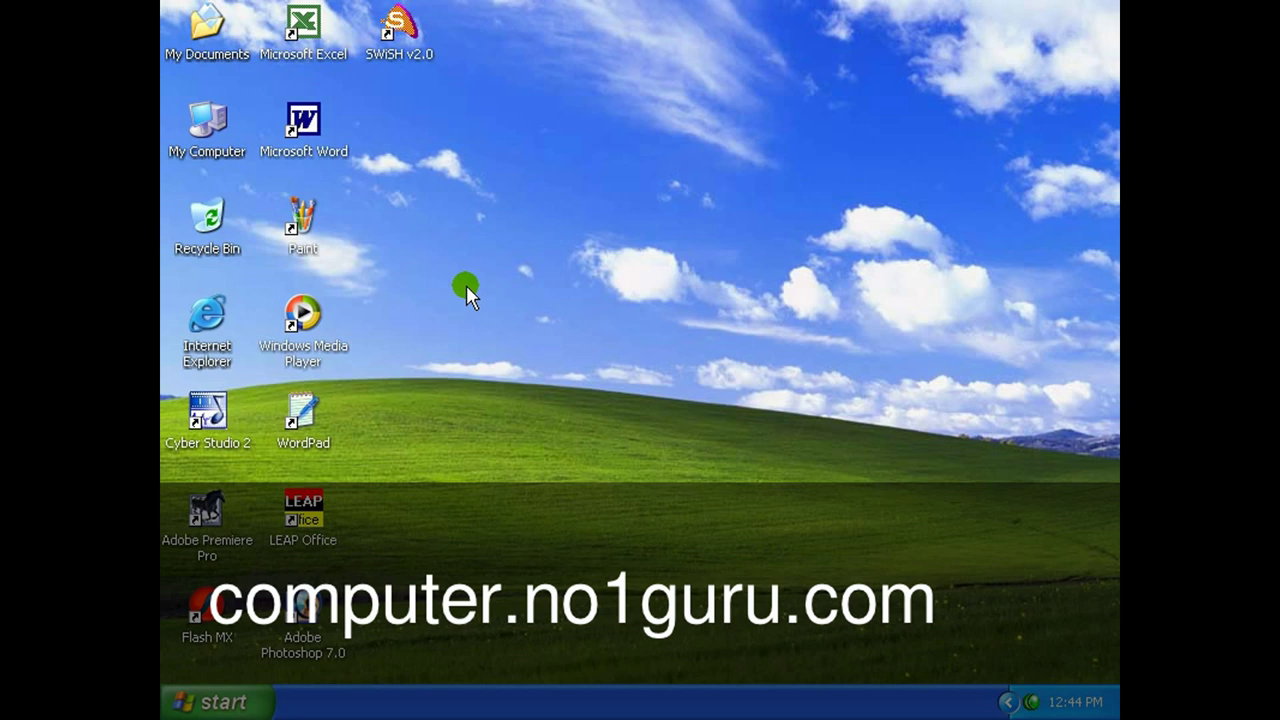
Browse from My Computer into Local Disk (D:) and its Sanju folder.
{"action": "double_click", "coordinate": [215, 128]}
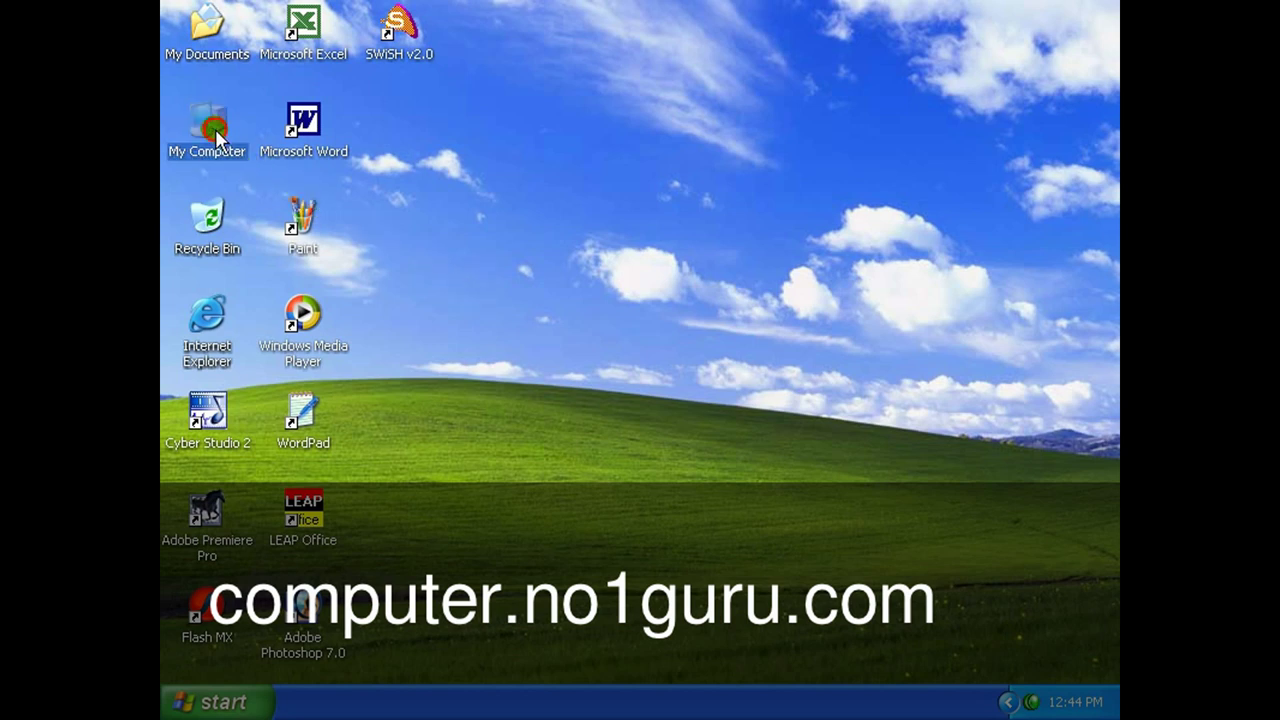
{"action": "left_click", "coordinate": [740, 325]}
{"action": "double_click", "coordinate": [740, 325]}
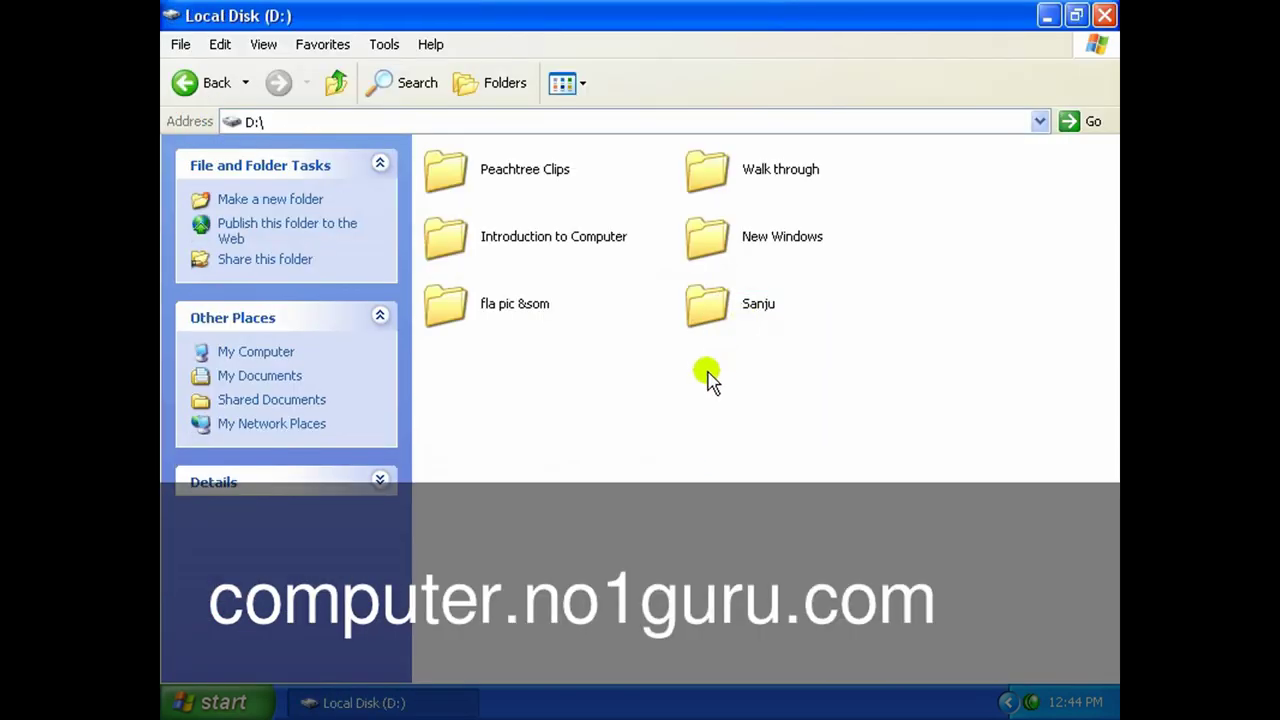
{"action": "double_click", "coordinate": [704, 308]}
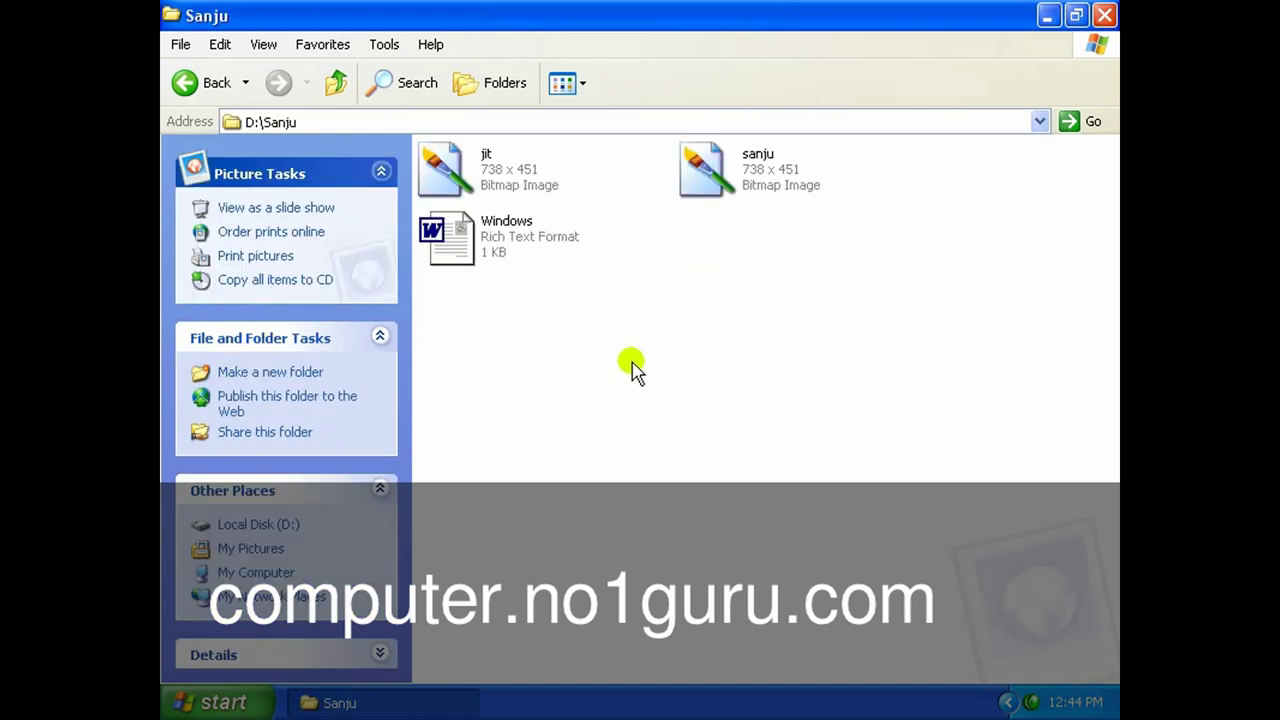
Select the jit bitmap and bring up its Send To menu.
{"action": "left_click", "coordinate": [490, 185]}
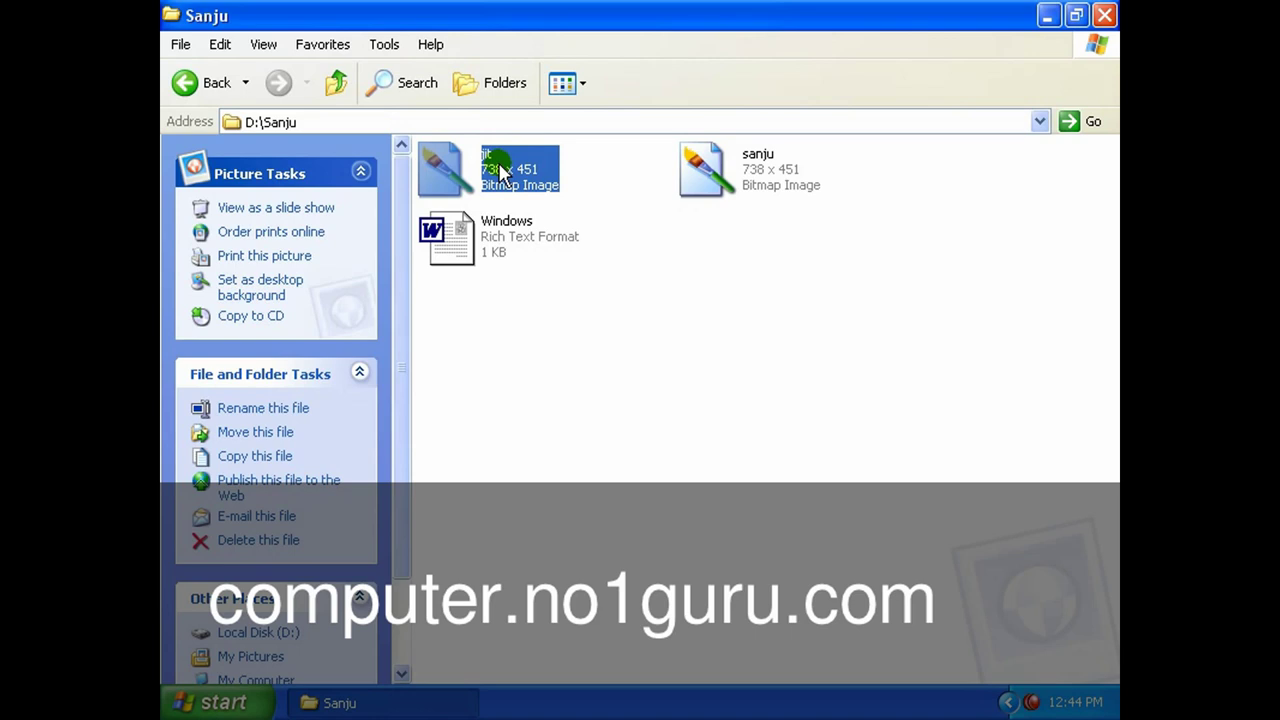
{"action": "left_click", "coordinate": [501, 166]}
{"action": "right_click", "coordinate": [501, 170]}
{"action": "mouse_move", "coordinate": [549, 287]}
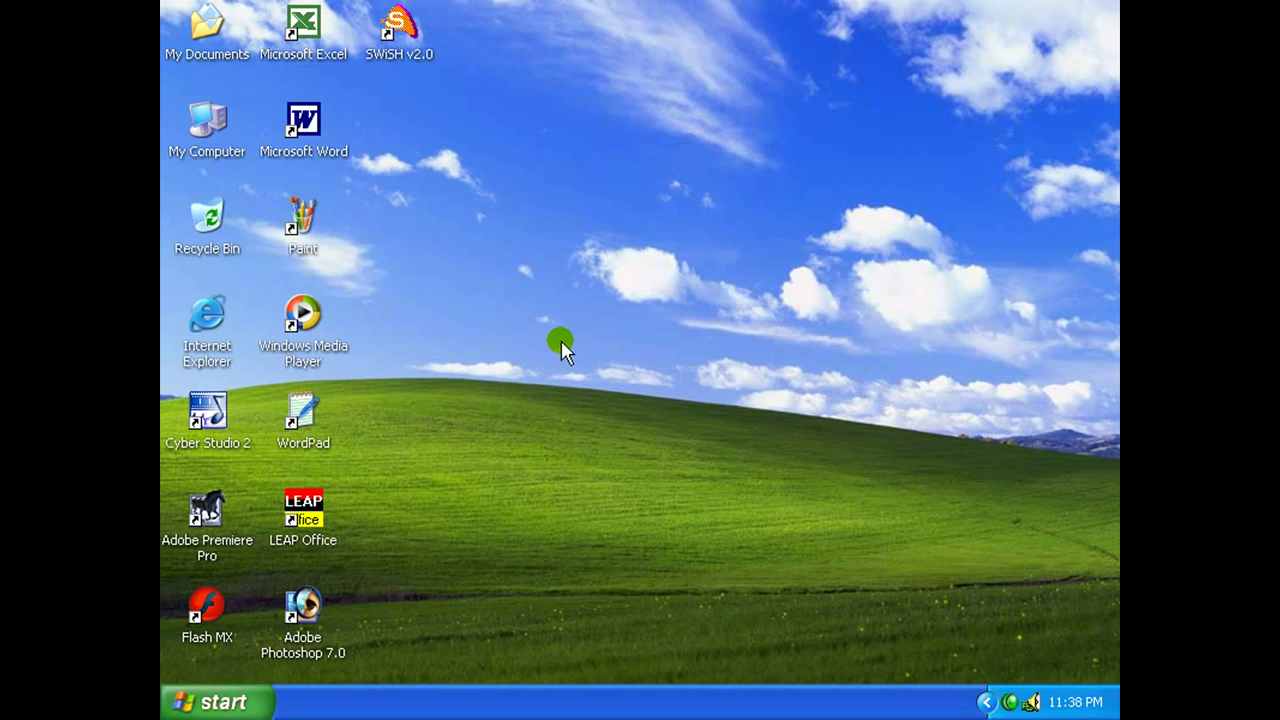
Open 3½ Floppy (A:) from My Computer and select its jit and Windows files in turn.
{"action": "double_click", "coordinate": [213, 122]}
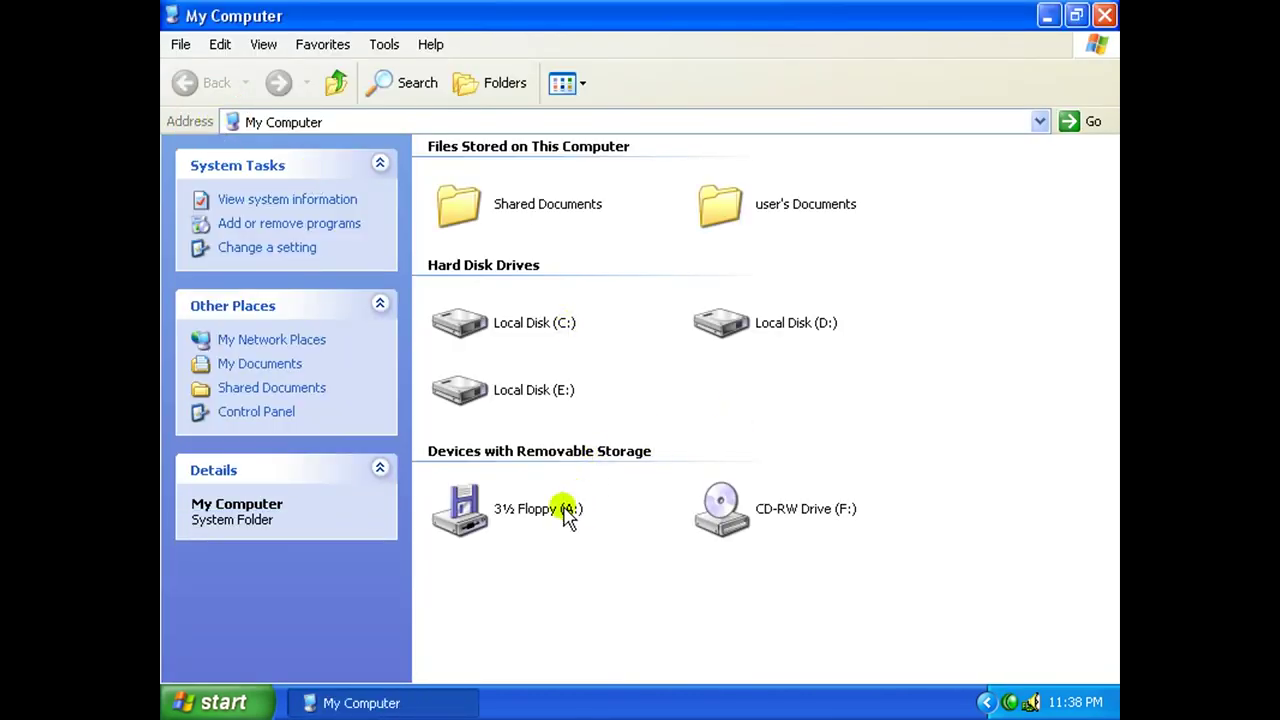
{"action": "left_click", "coordinate": [560, 515]}
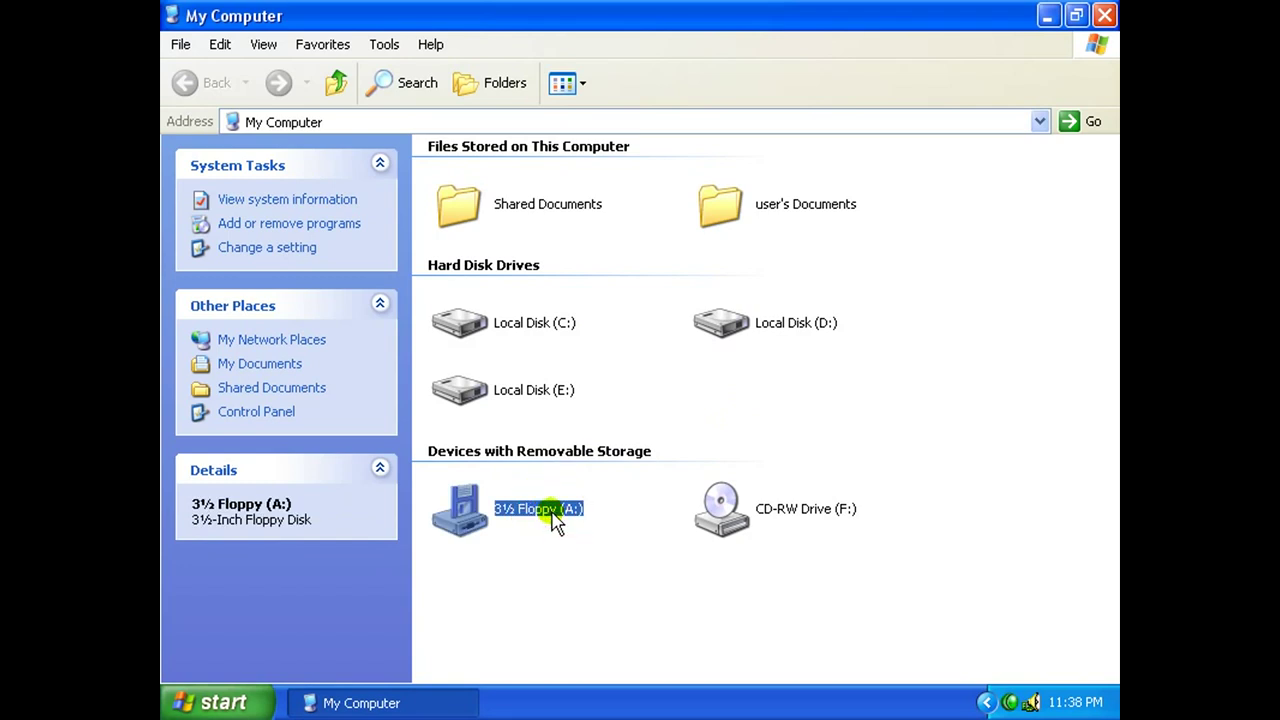
{"action": "double_click", "coordinate": [543, 512]}
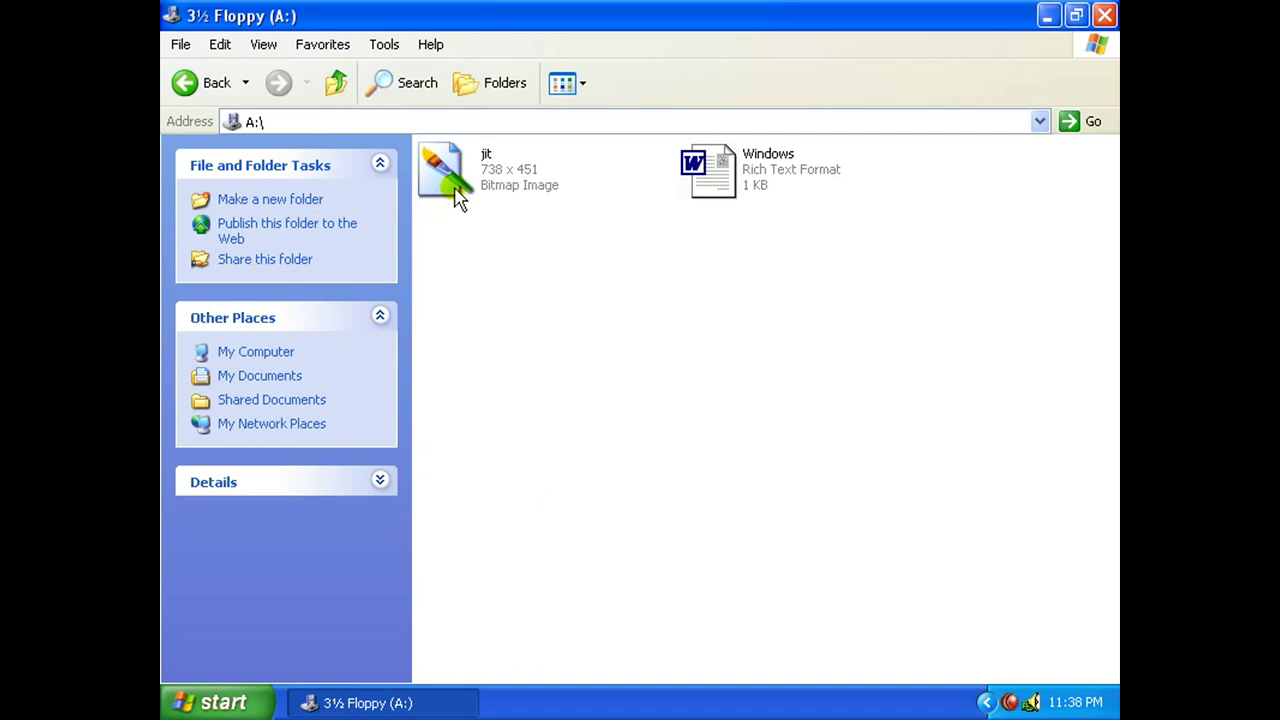
{"action": "left_click", "coordinate": [743, 165]}
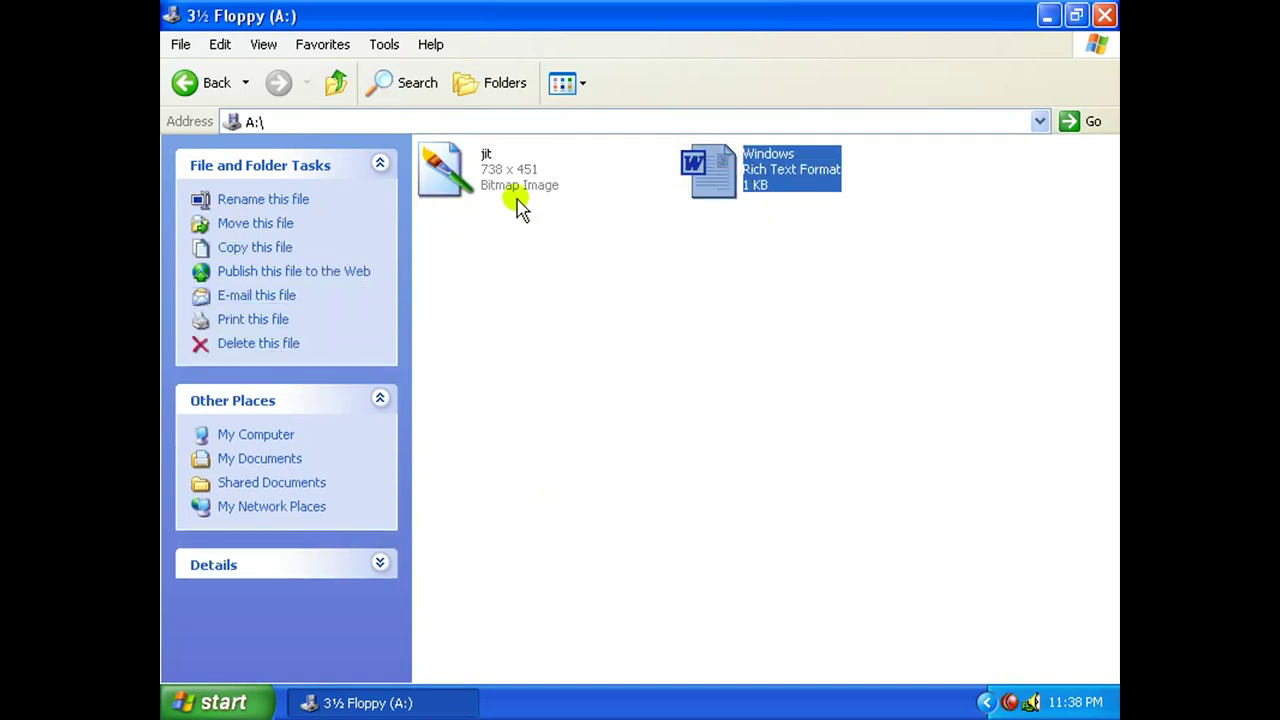
{"action": "left_click", "coordinate": [507, 215]}
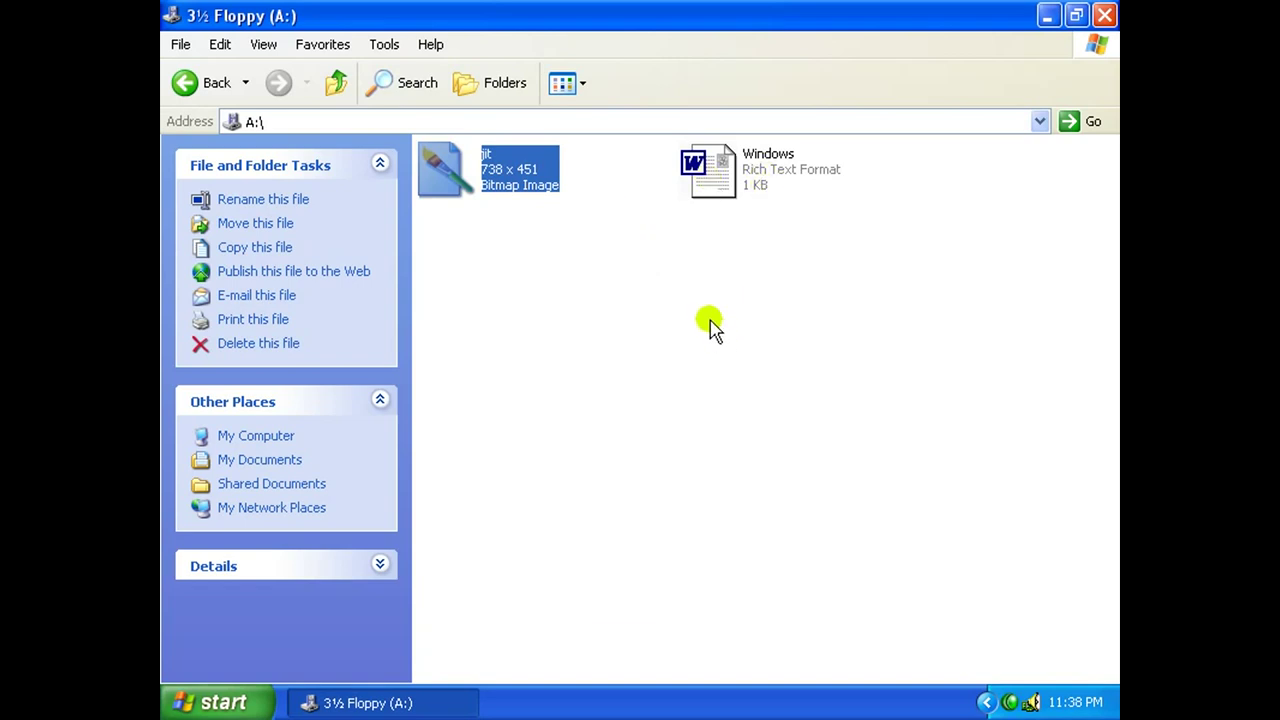
{"action": "left_click", "coordinate": [720, 192]}
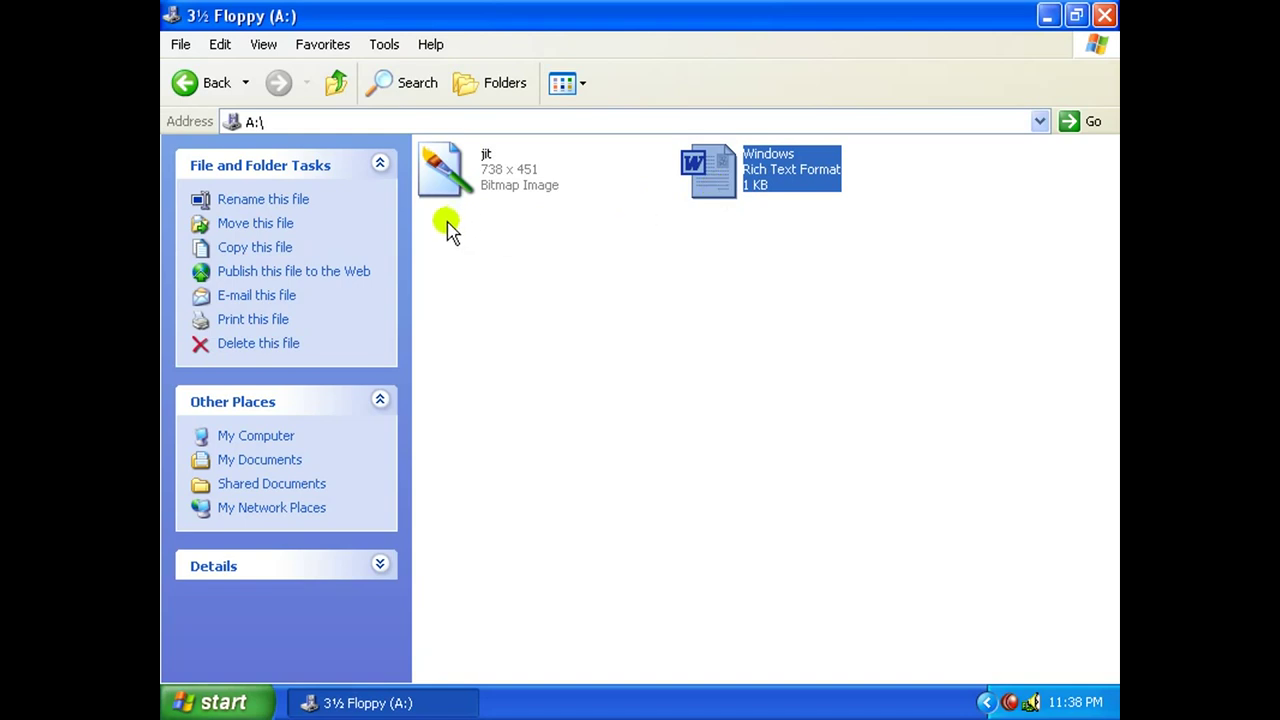
{"action": "left_click", "coordinate": [631, 223]}
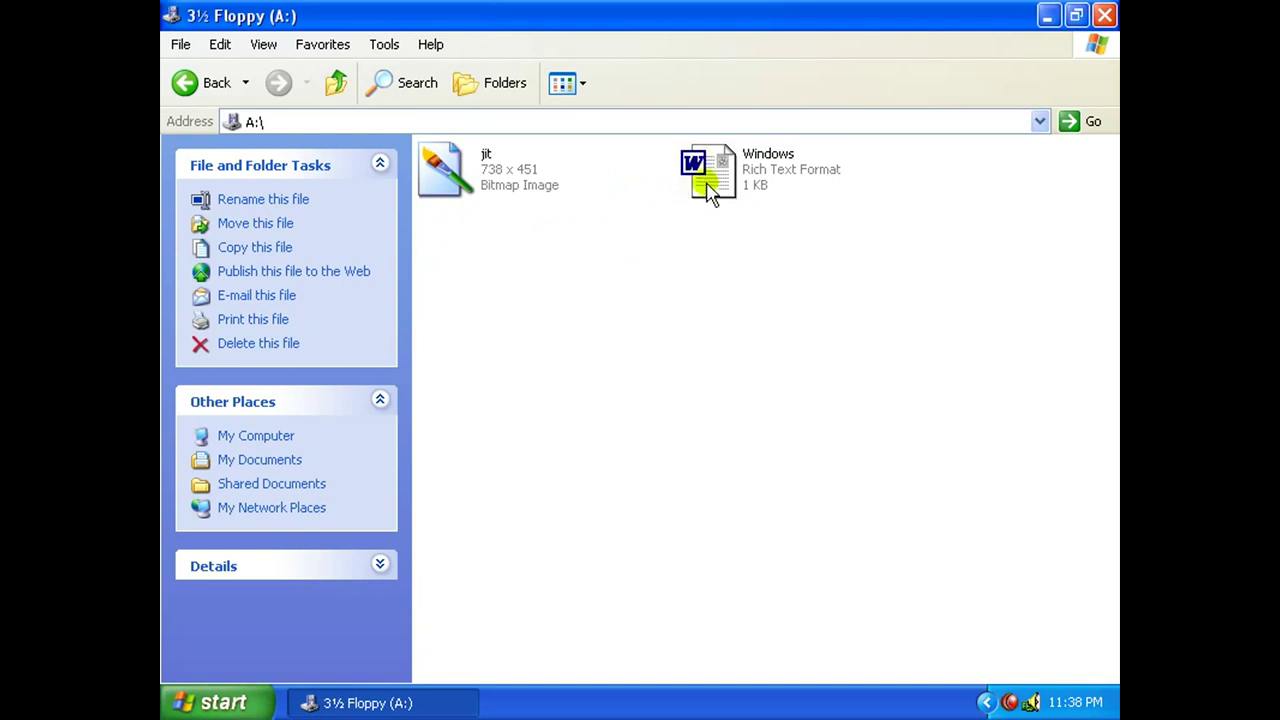
{"action": "key", "text": "Left"}
Select the jit and Windows files together, first with Edit > Select All, then Ctrl+click.
{"action": "left_click", "coordinate": [220, 44]}
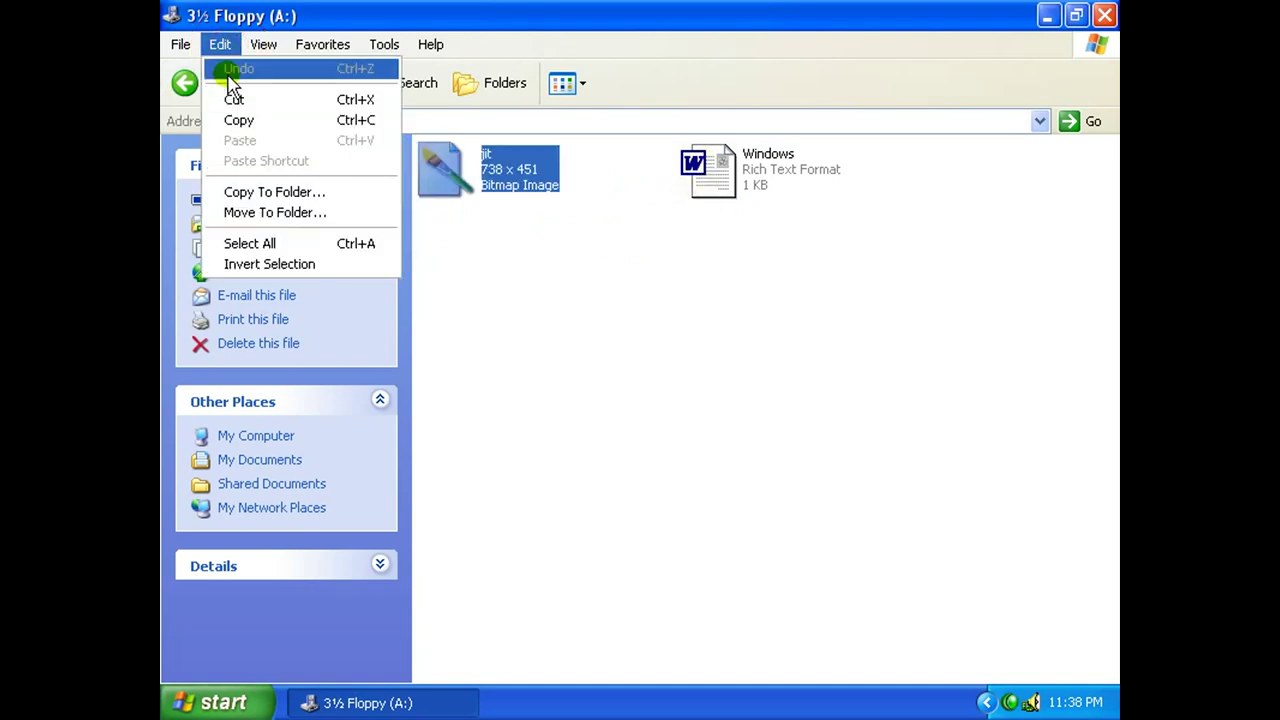
{"action": "left_click", "coordinate": [270, 245]}
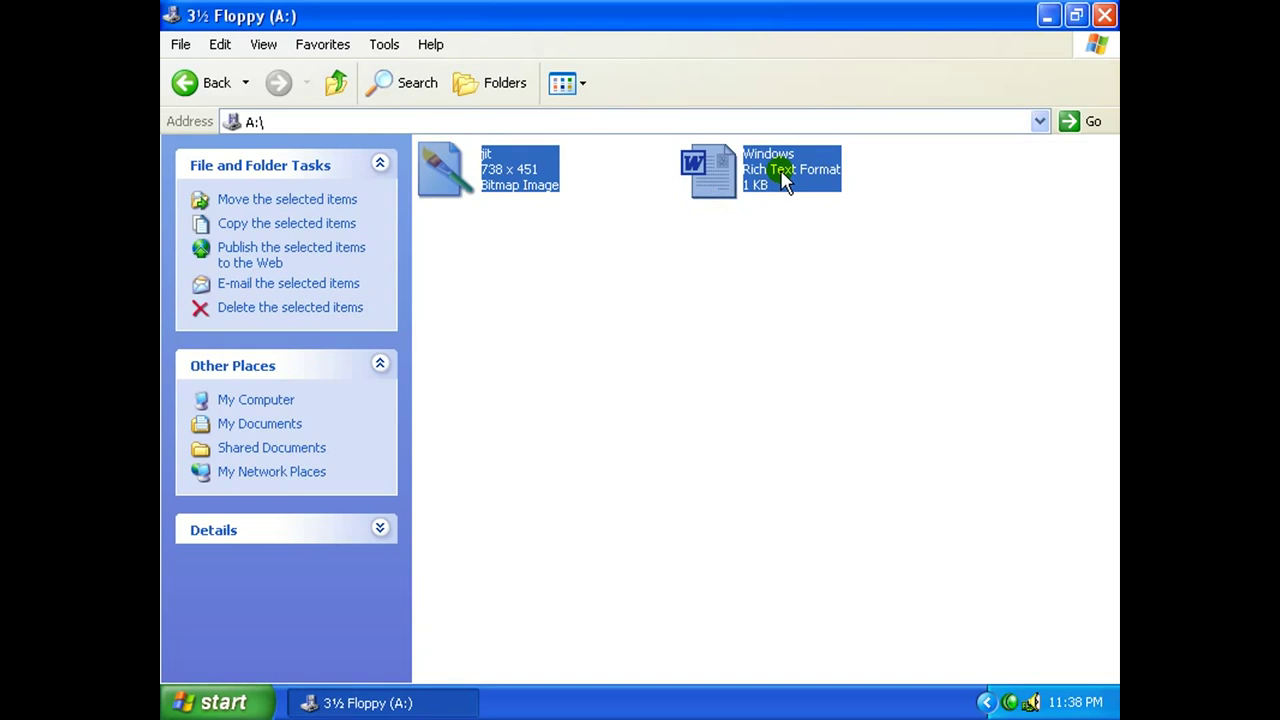
{"action": "left_click", "coordinate": [811, 289]}
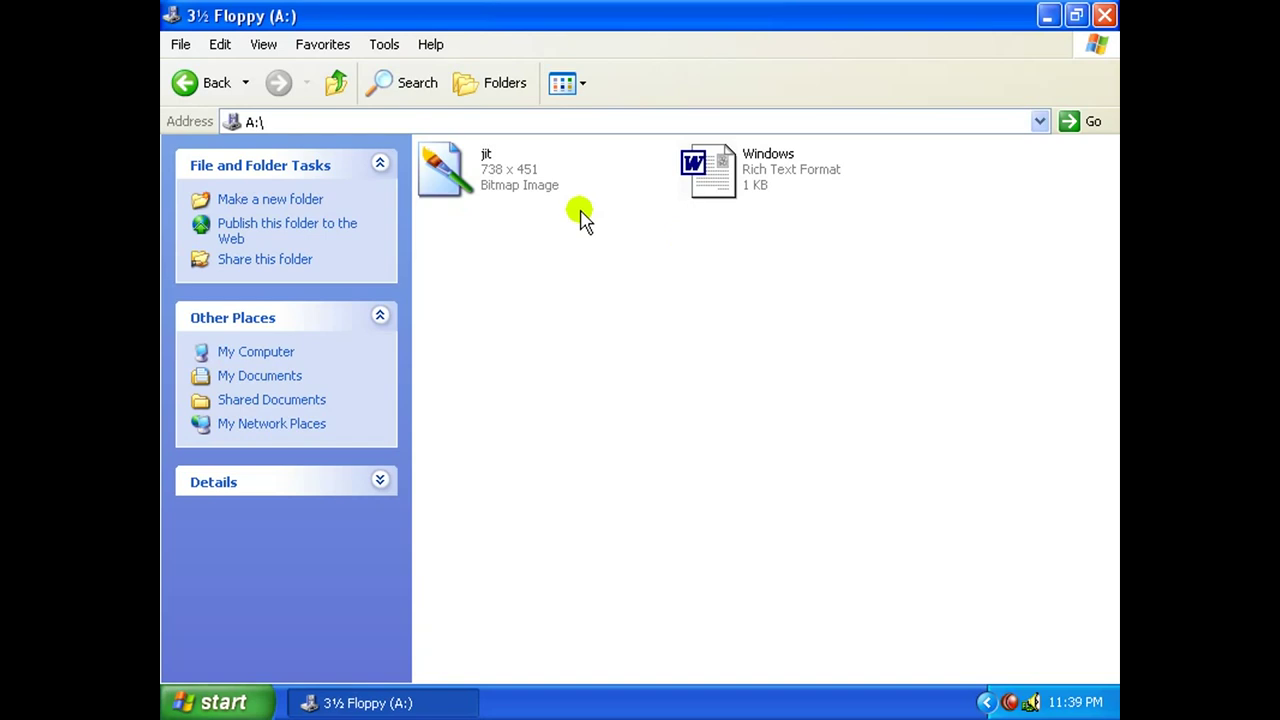
{"action": "left_click", "coordinate": [515, 186]}
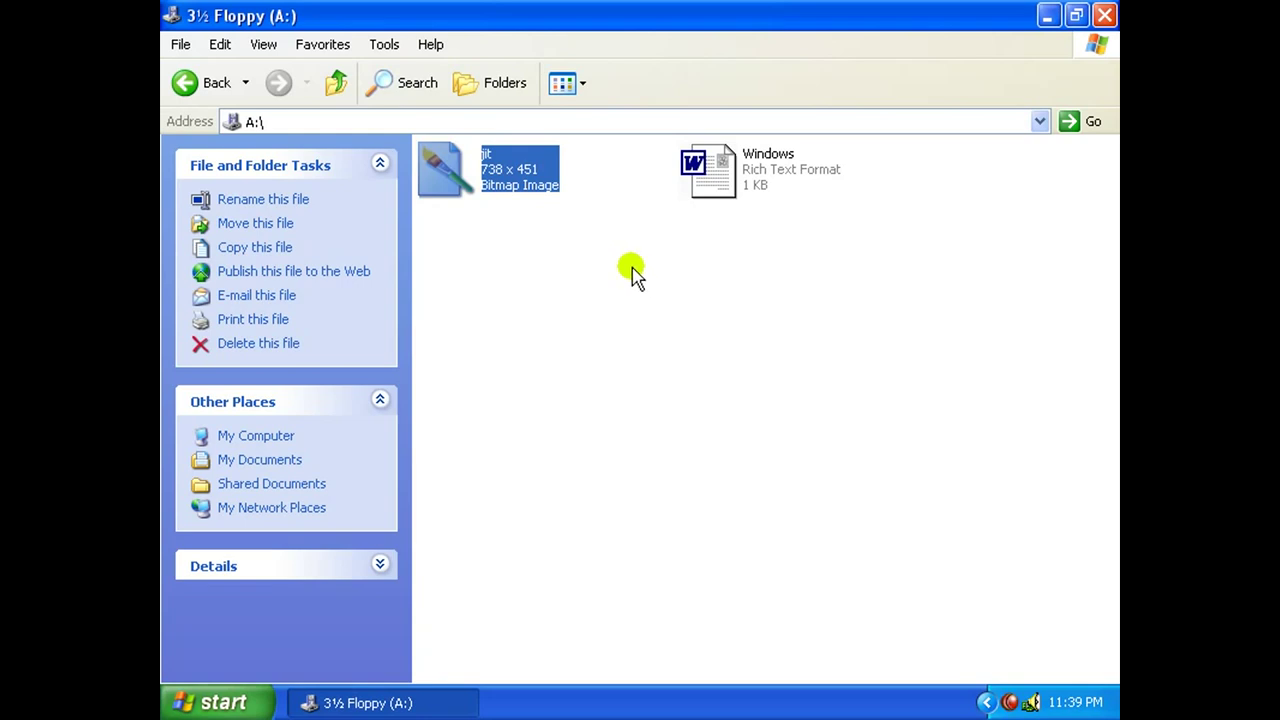
{"action": "left_click", "coordinate": [727, 195], "text": "ctrl"}
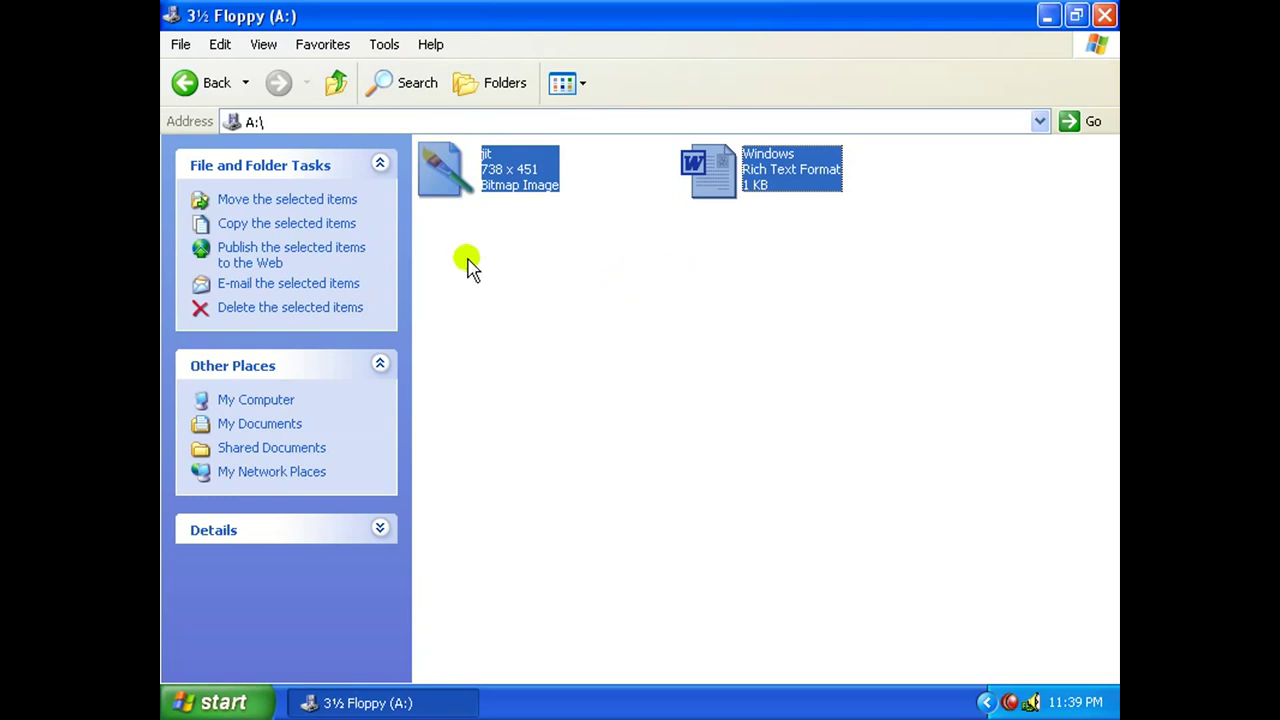
Copy both selected files into a new folder named 'floppy' on Local Disk (D:).
{"action": "left_click", "coordinate": [279, 226]}
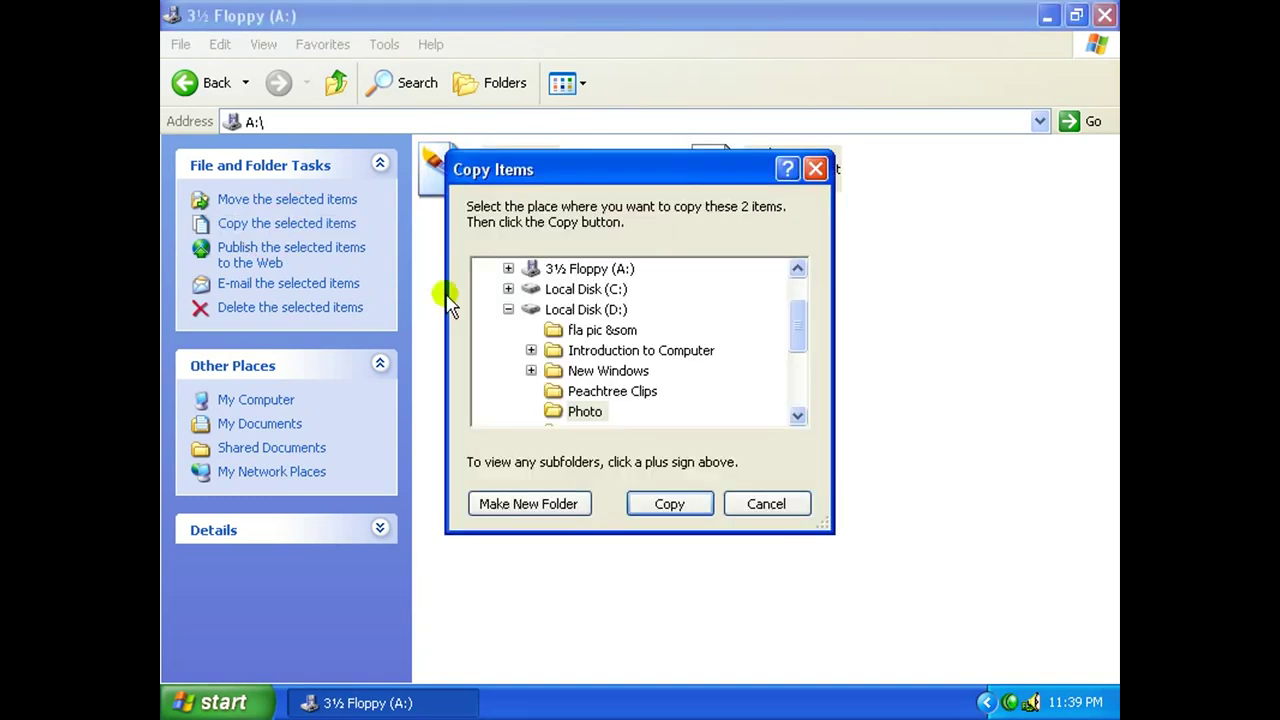
{"action": "left_click_drag", "start_coordinate": [797, 331], "coordinate": [795, 323]}
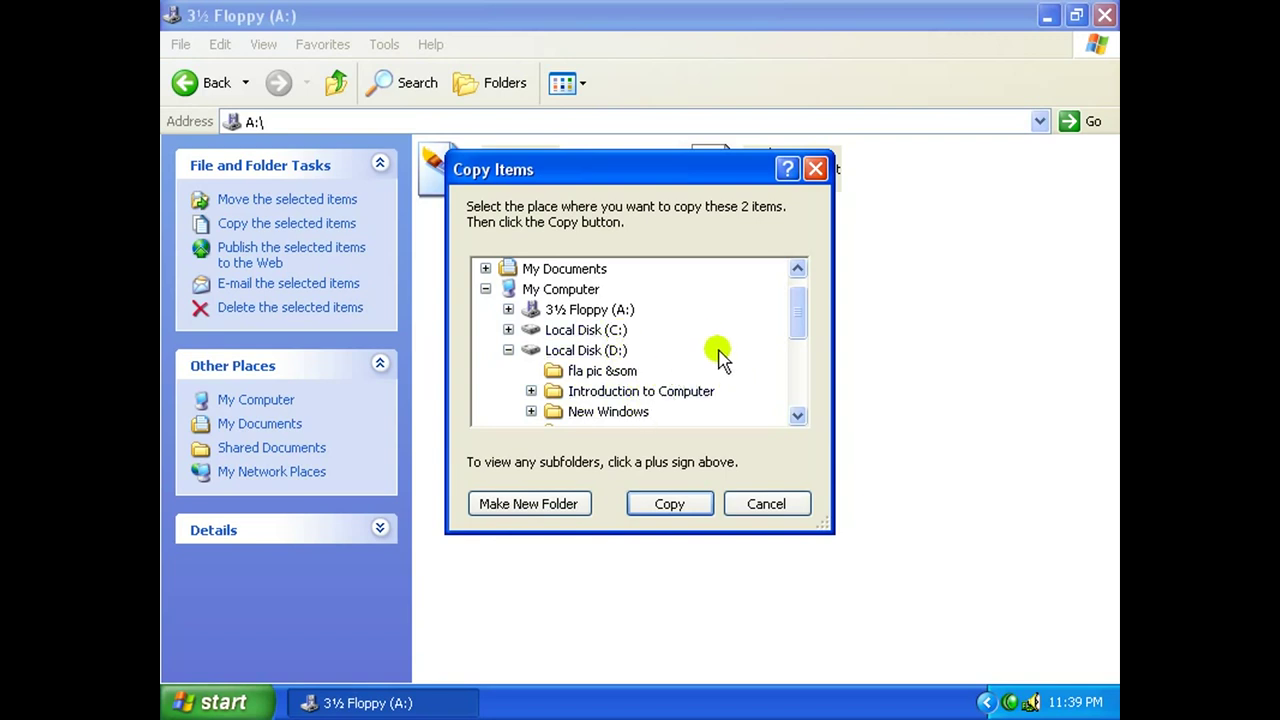
{"action": "left_click", "coordinate": [603, 350]}
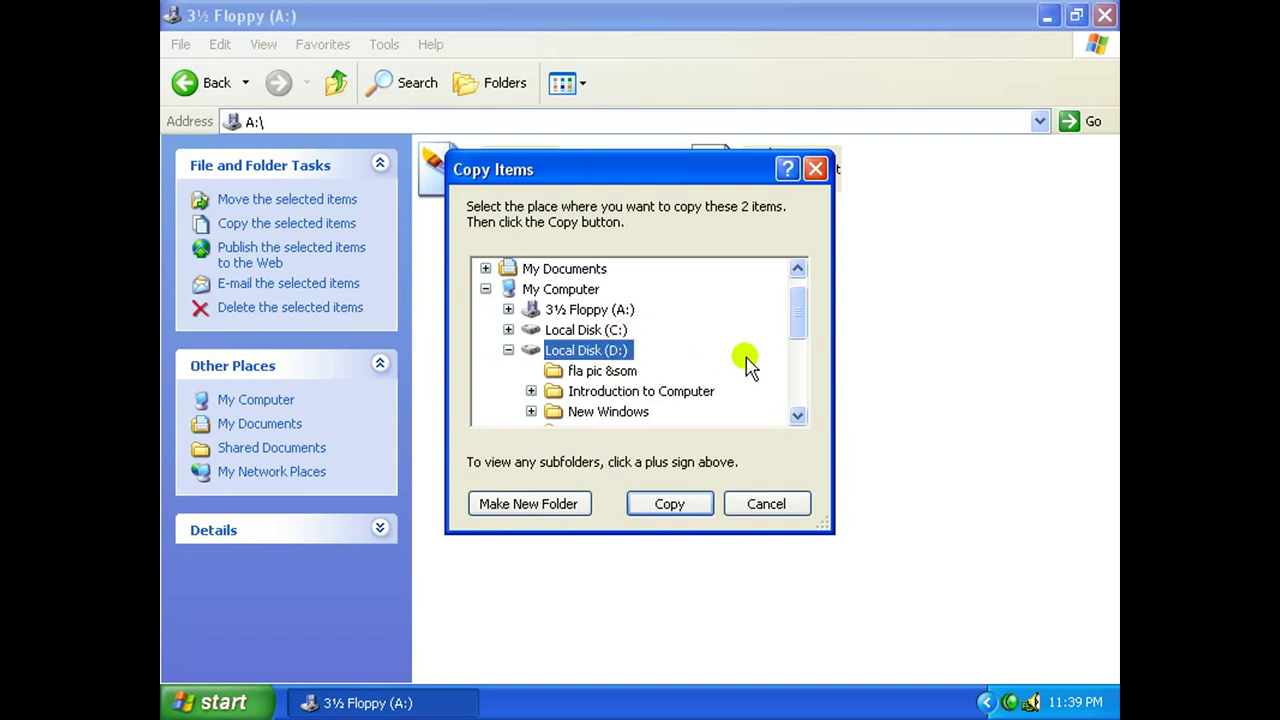
{"action": "left_click", "coordinate": [541, 507]}
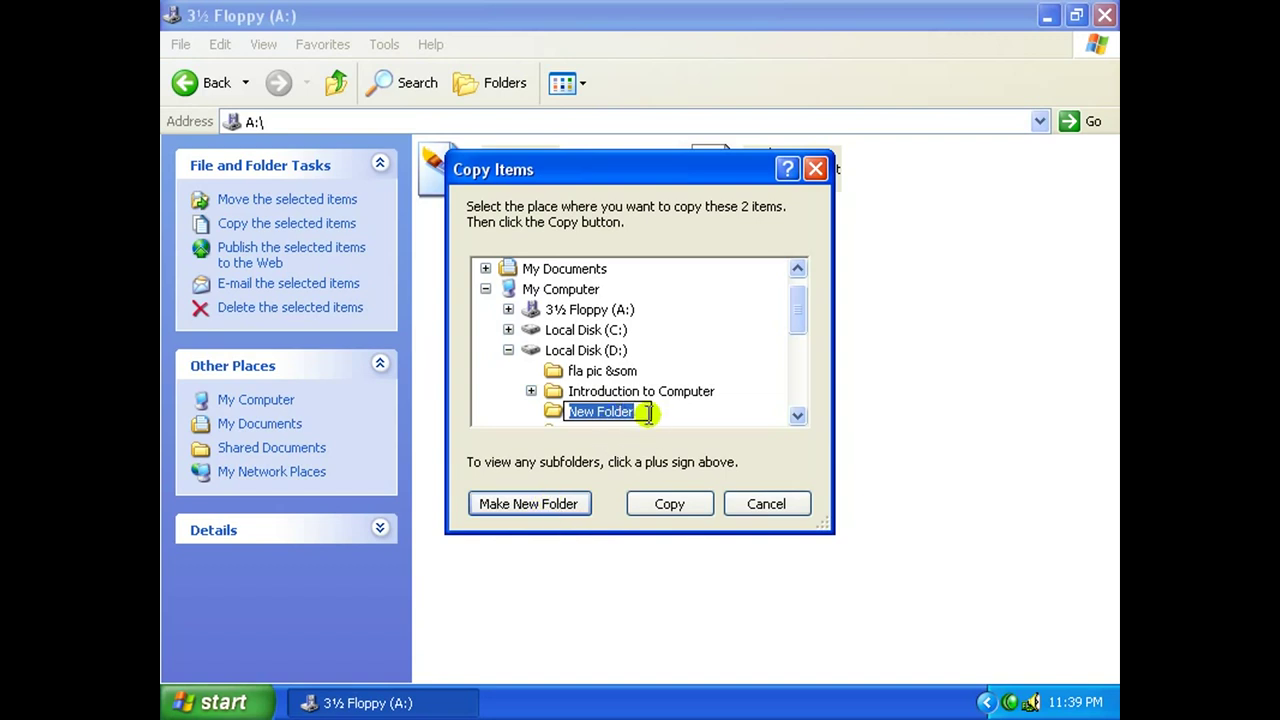
{"action": "type", "text": "floppy"}
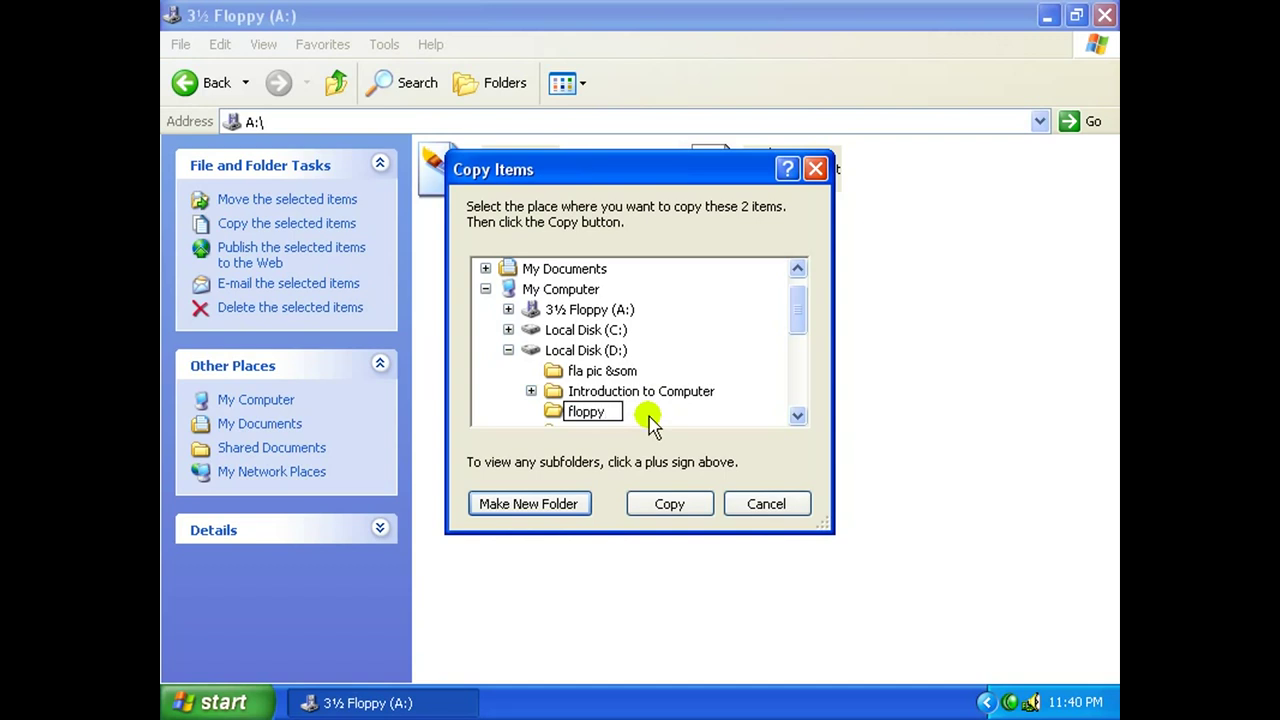
{"action": "key", "text": "Return"}
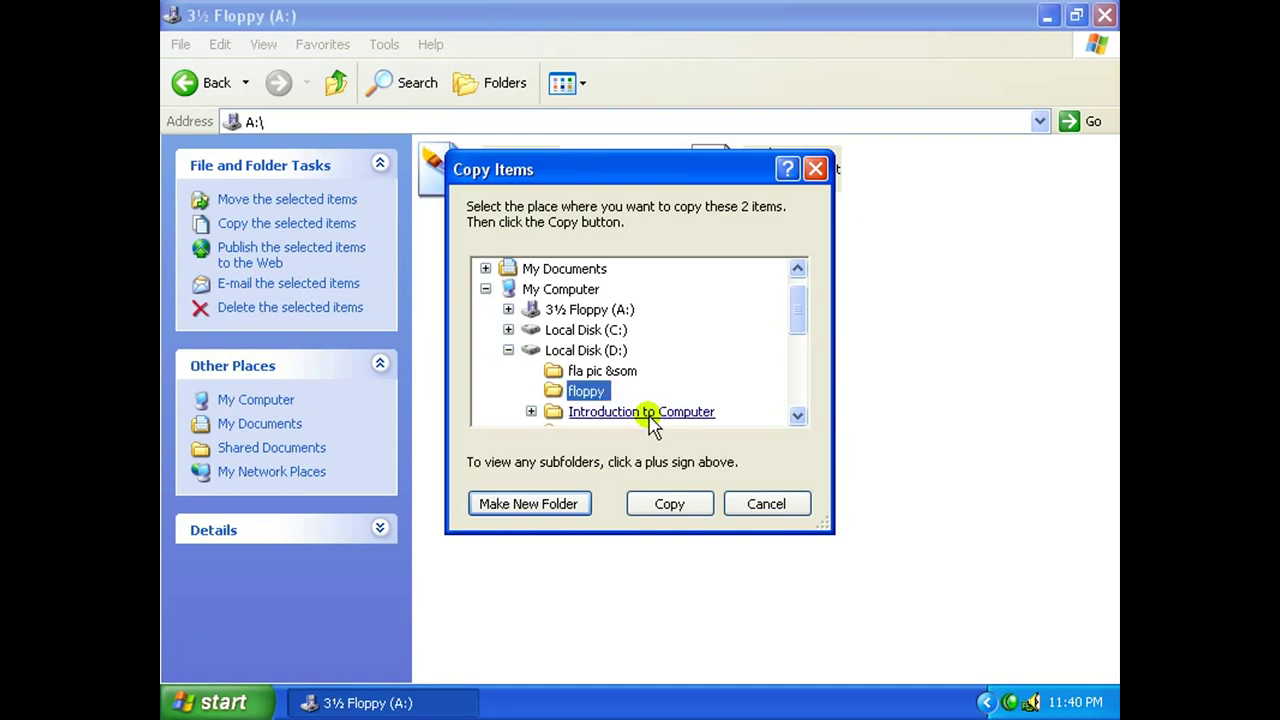
{"action": "left_click", "coordinate": [686, 512]}
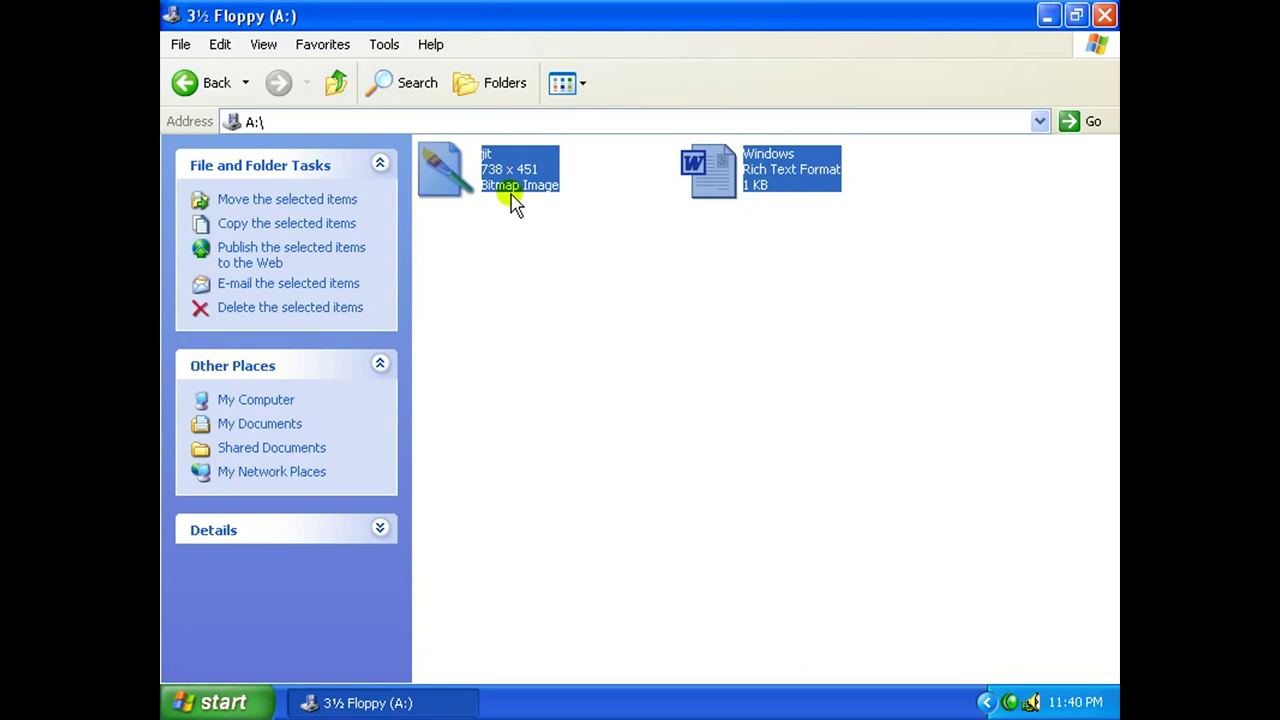
{"action": "left_click", "coordinate": [338, 88]}
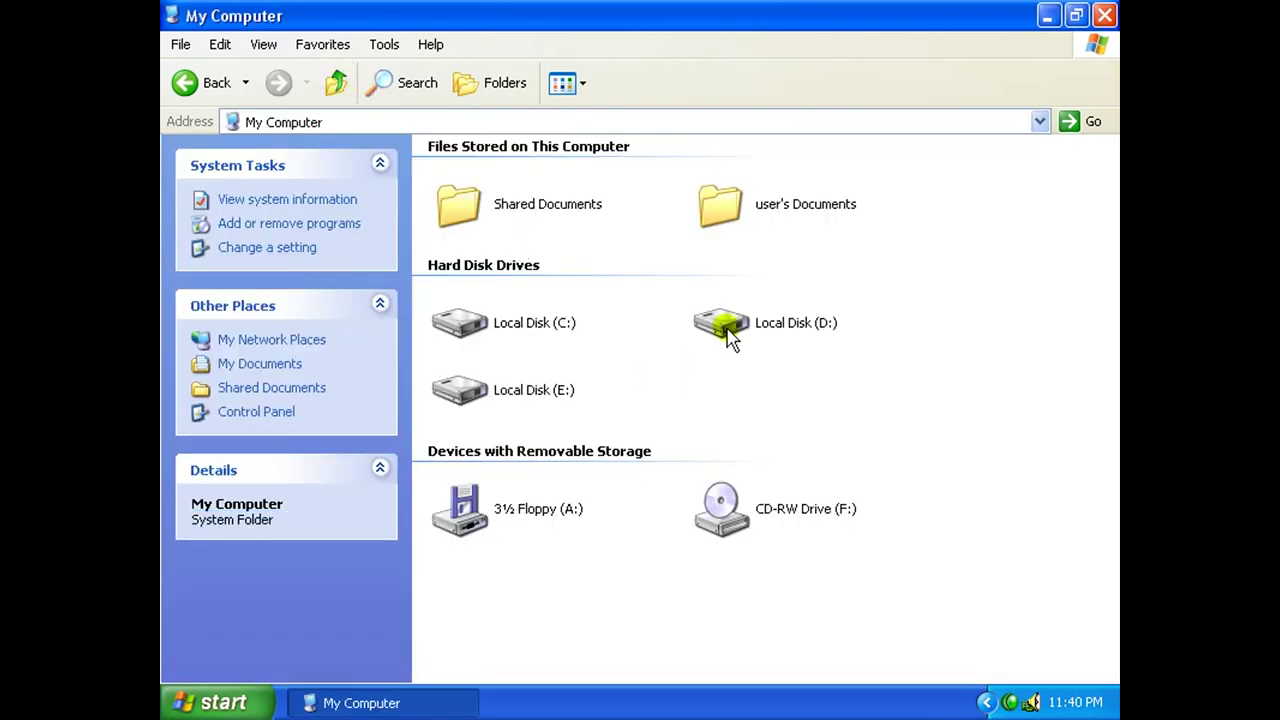
{"action": "double_click", "coordinate": [722, 324]}
{"action": "left_click", "coordinate": [491, 437]}
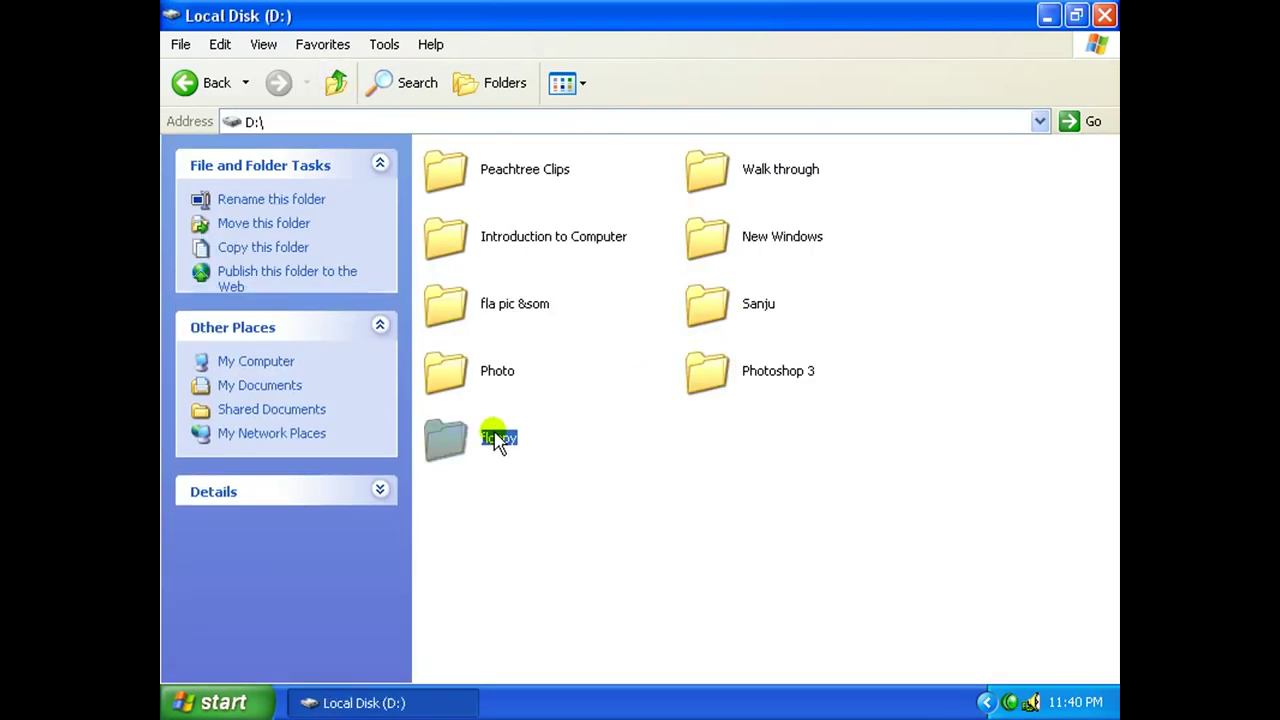
{"action": "double_click", "coordinate": [453, 448]}
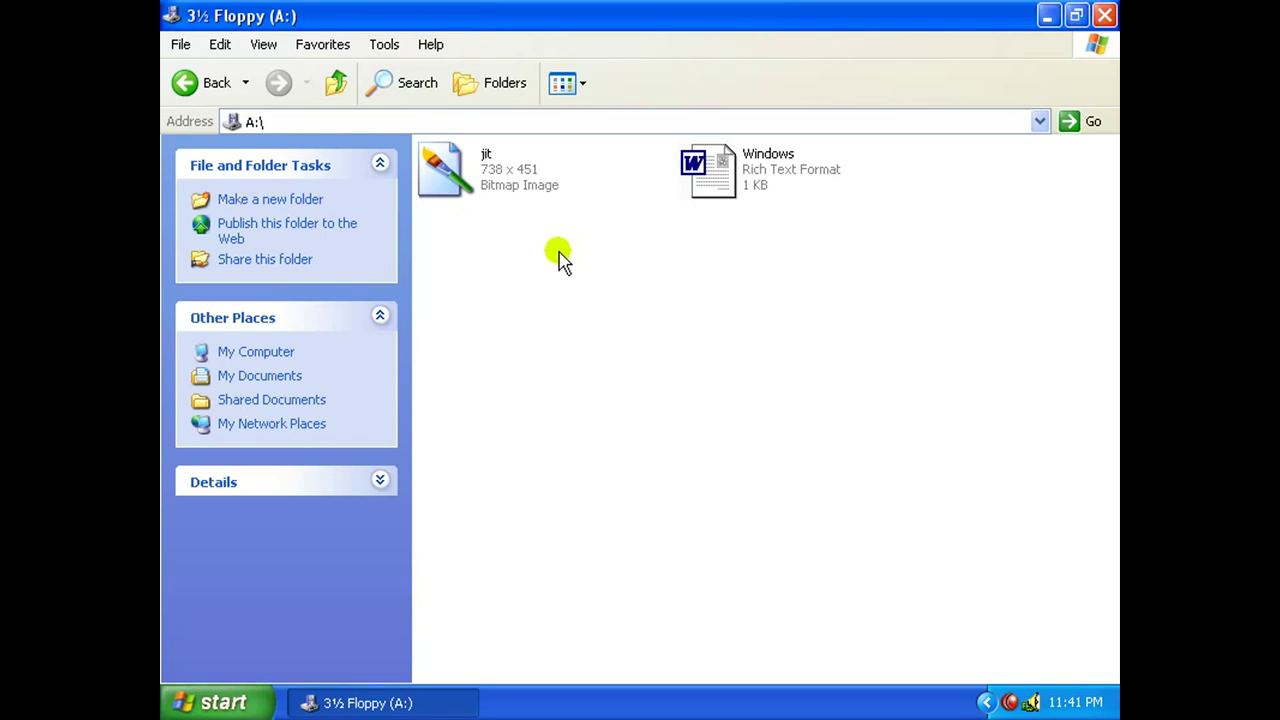
Copy the jit bitmap, then browse Local Disk (D:) and its floppy and Sanju folders.
{"action": "left_click", "coordinate": [517, 190]}
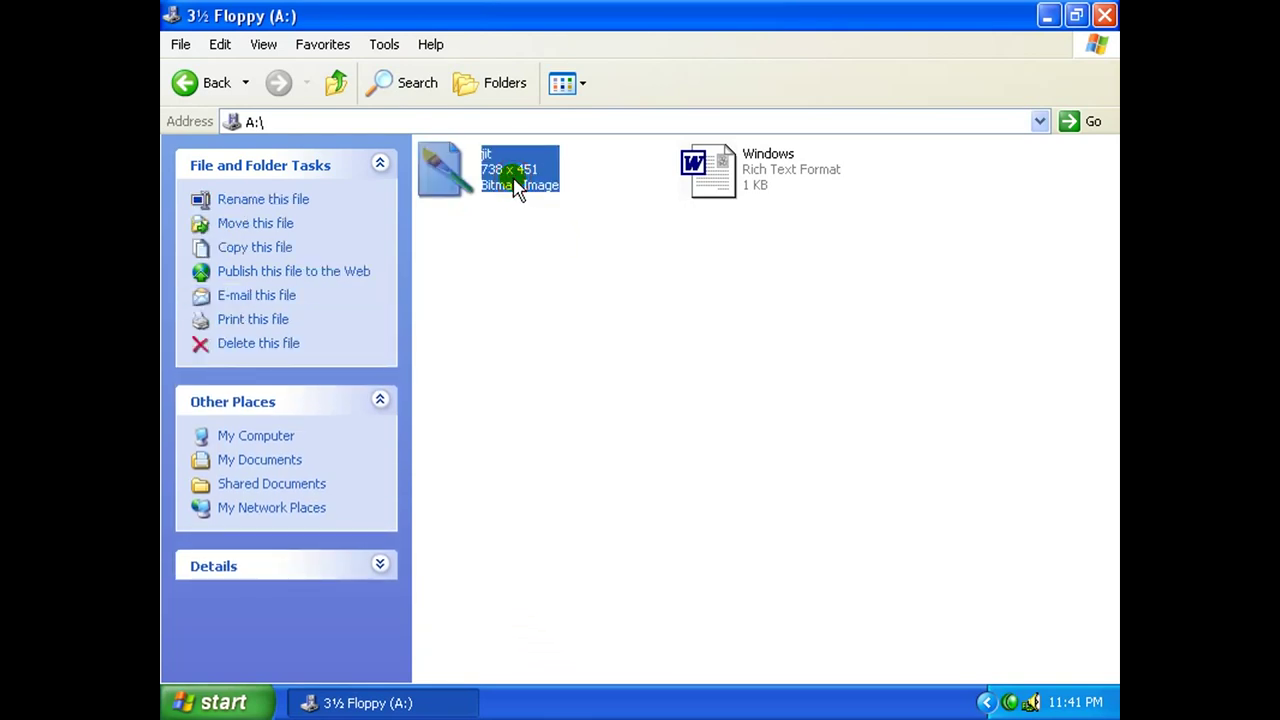
{"action": "right_click", "coordinate": [515, 182]}
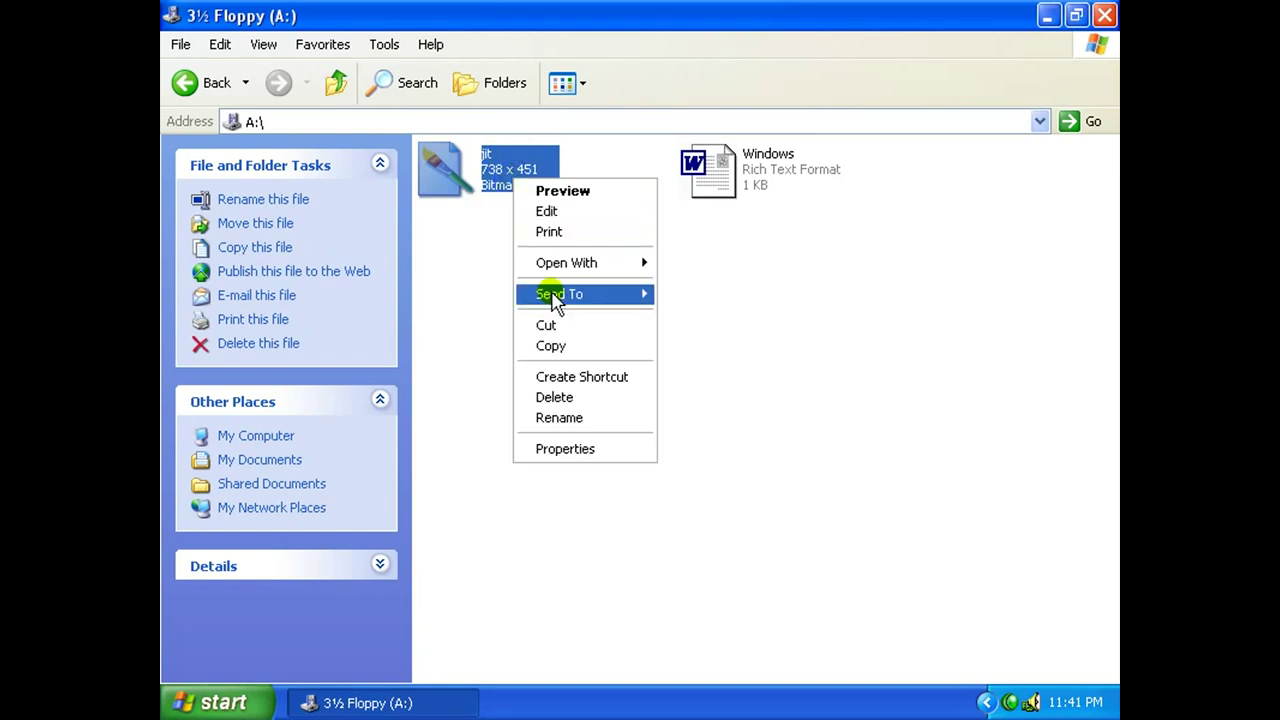
{"action": "left_click", "coordinate": [586, 346]}
{"action": "left_click", "coordinate": [337, 83]}
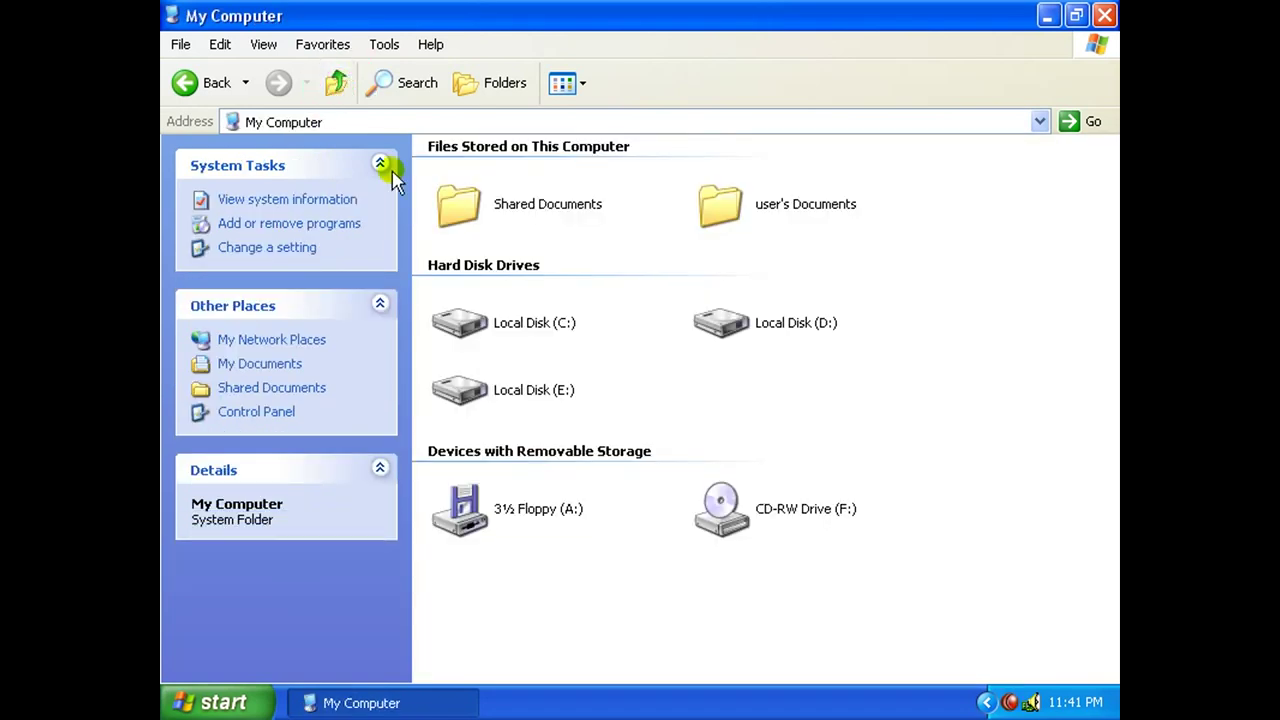
{"action": "double_click", "coordinate": [806, 328]}
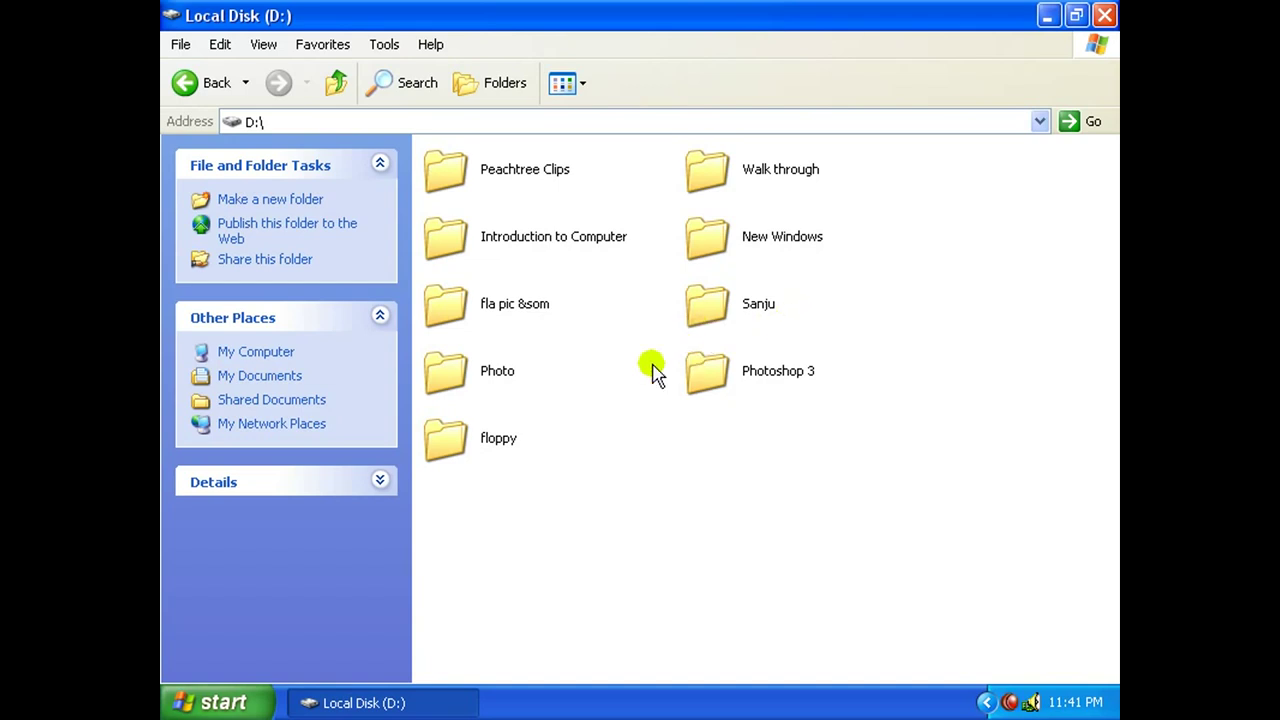
{"action": "double_click", "coordinate": [490, 450]}
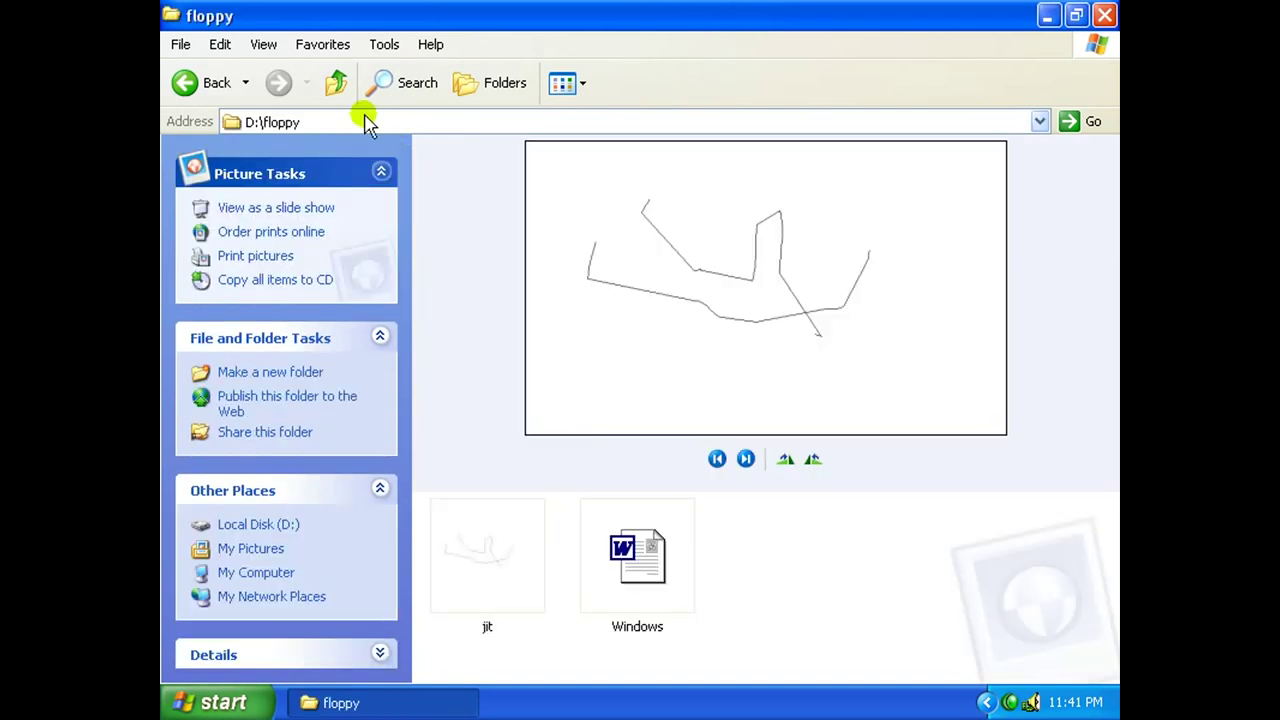
{"action": "left_click", "coordinate": [356, 104]}
{"action": "double_click", "coordinate": [705, 305]}
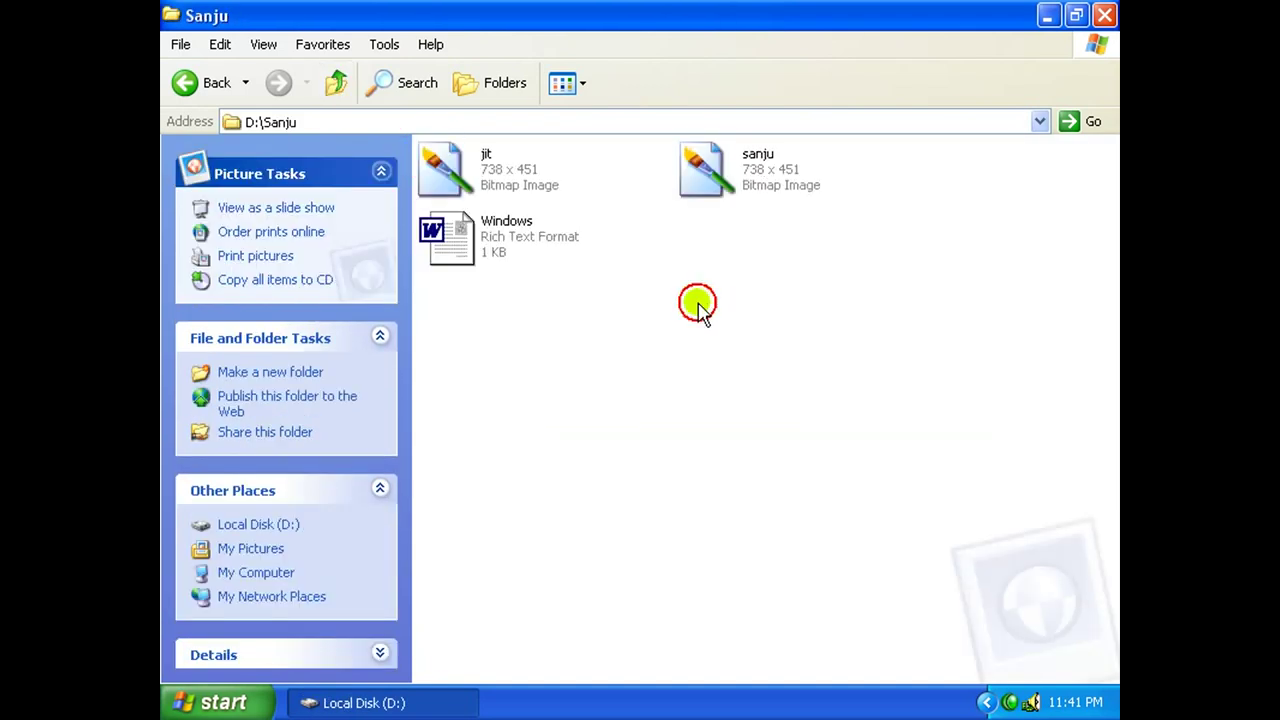
{"action": "left_click", "coordinate": [342, 98]}
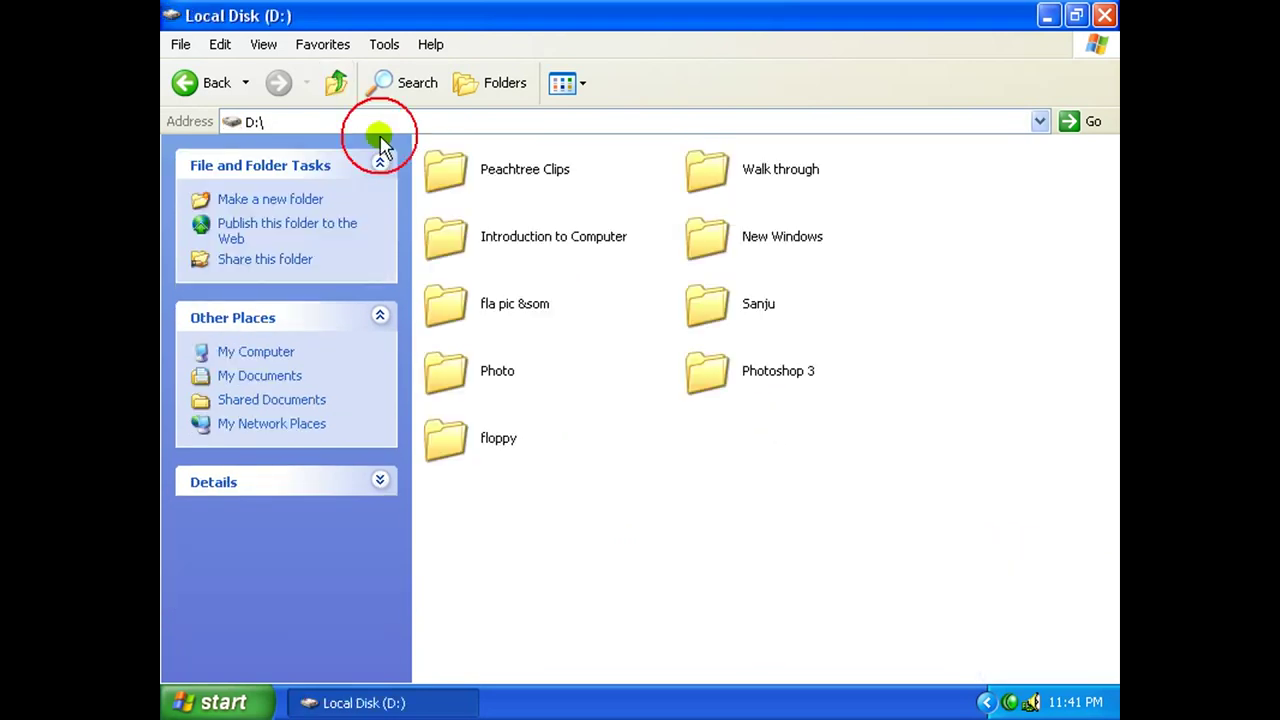
Paste jit into the root of Local Disk (D:) and check the Sanju folder.
{"action": "right_click", "coordinate": [591, 433]}
{"action": "mouse_move", "coordinate": [624, 449]}
{"action": "left_click", "coordinate": [670, 527]}
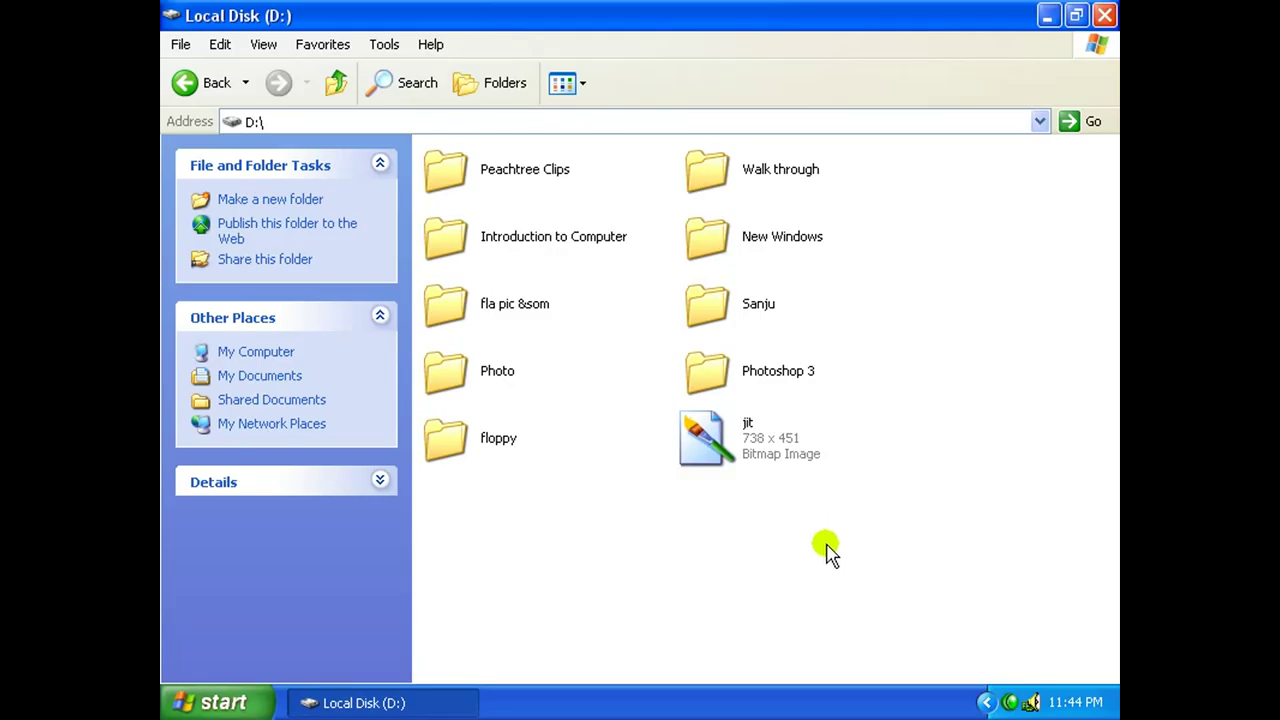
{"action": "left_click", "coordinate": [749, 430]}
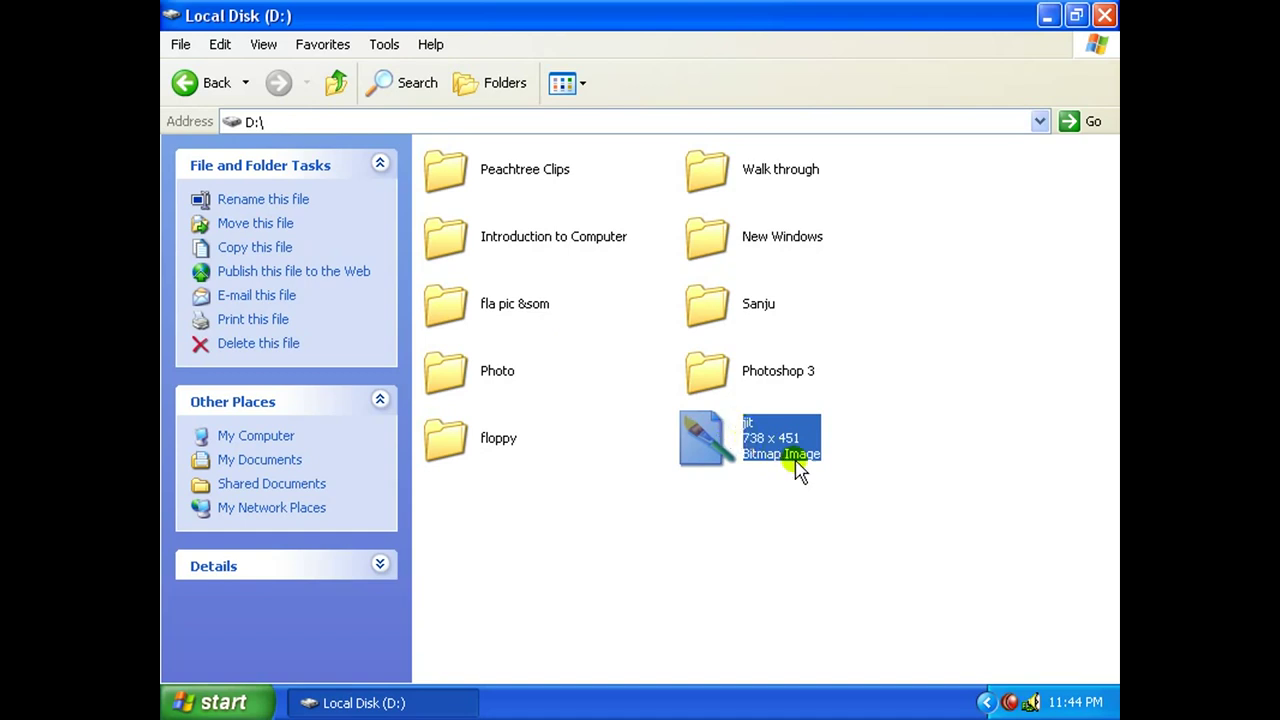
{"action": "double_click", "coordinate": [703, 318]}
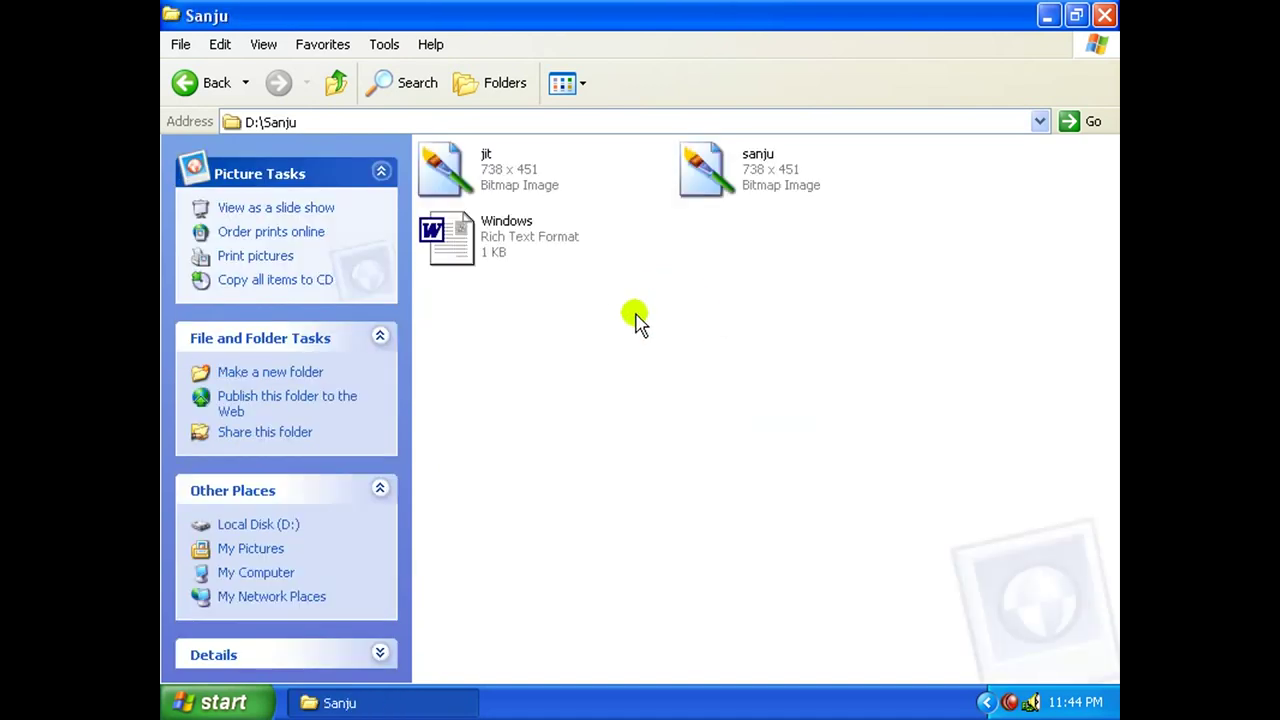
{"action": "left_click", "coordinate": [437, 175]}
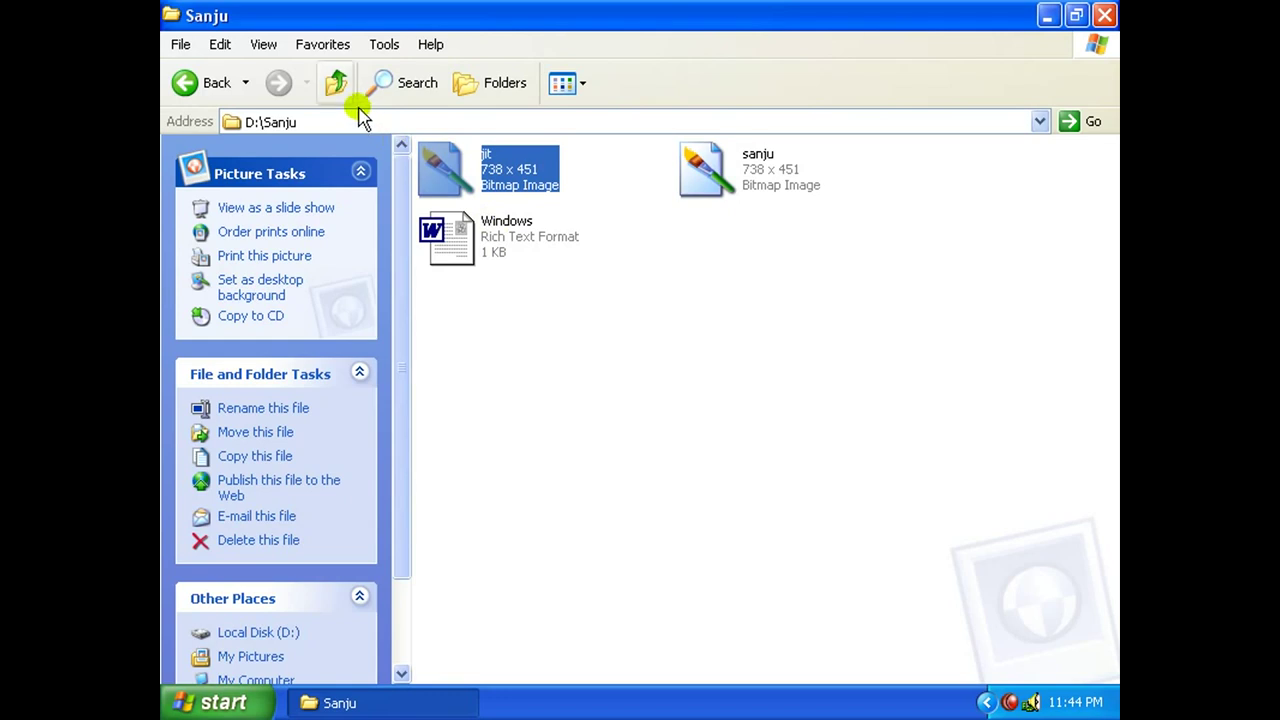
{"action": "left_click", "coordinate": [337, 84]}
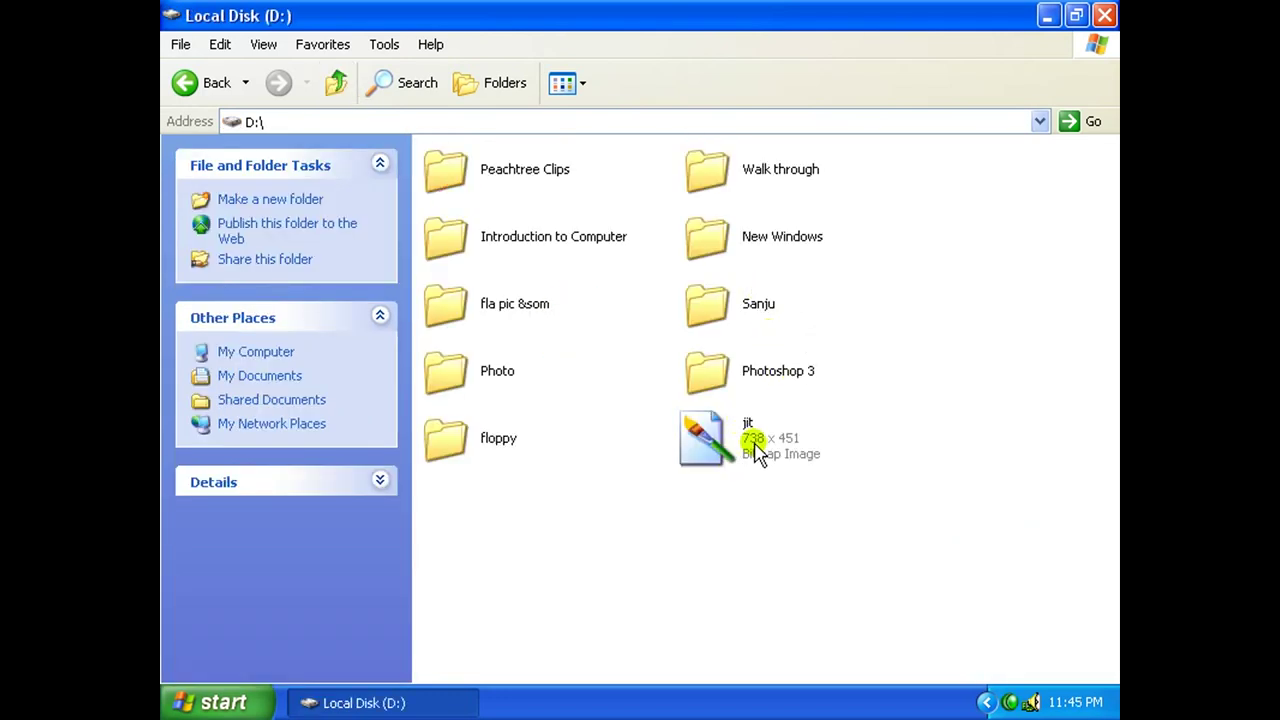
Delete the jit bitmap from Local Disk (D:), confirming it goes to the Recycle Bin.
{"action": "left_click", "coordinate": [757, 451]}
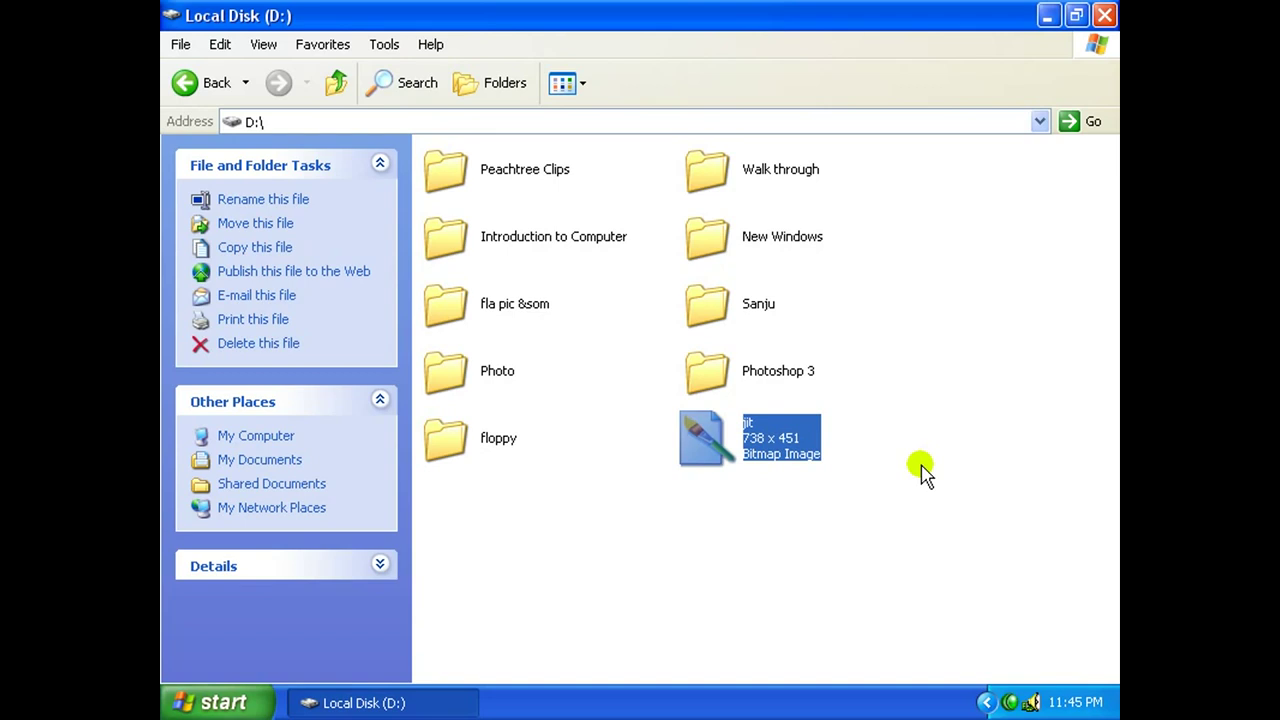
{"action": "key", "text": "Delete"}
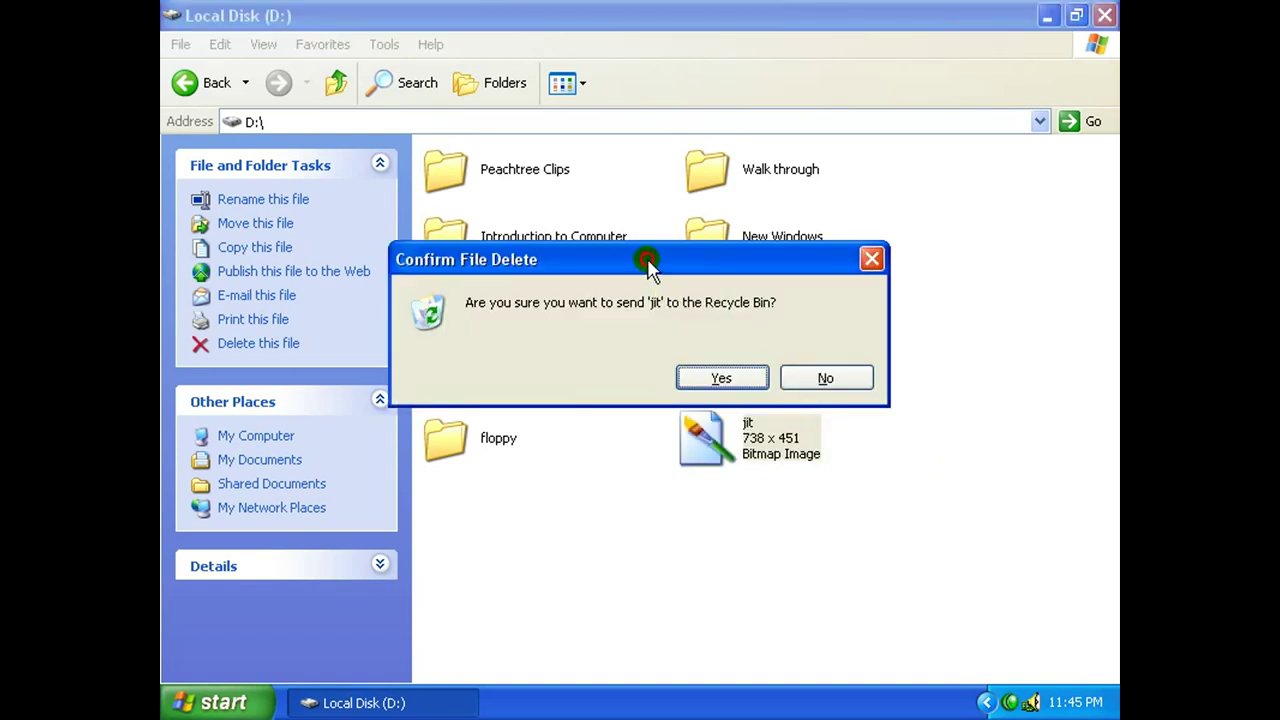
{"action": "left_click_drag", "start_coordinate": [640, 254], "coordinate": [614, 236]}
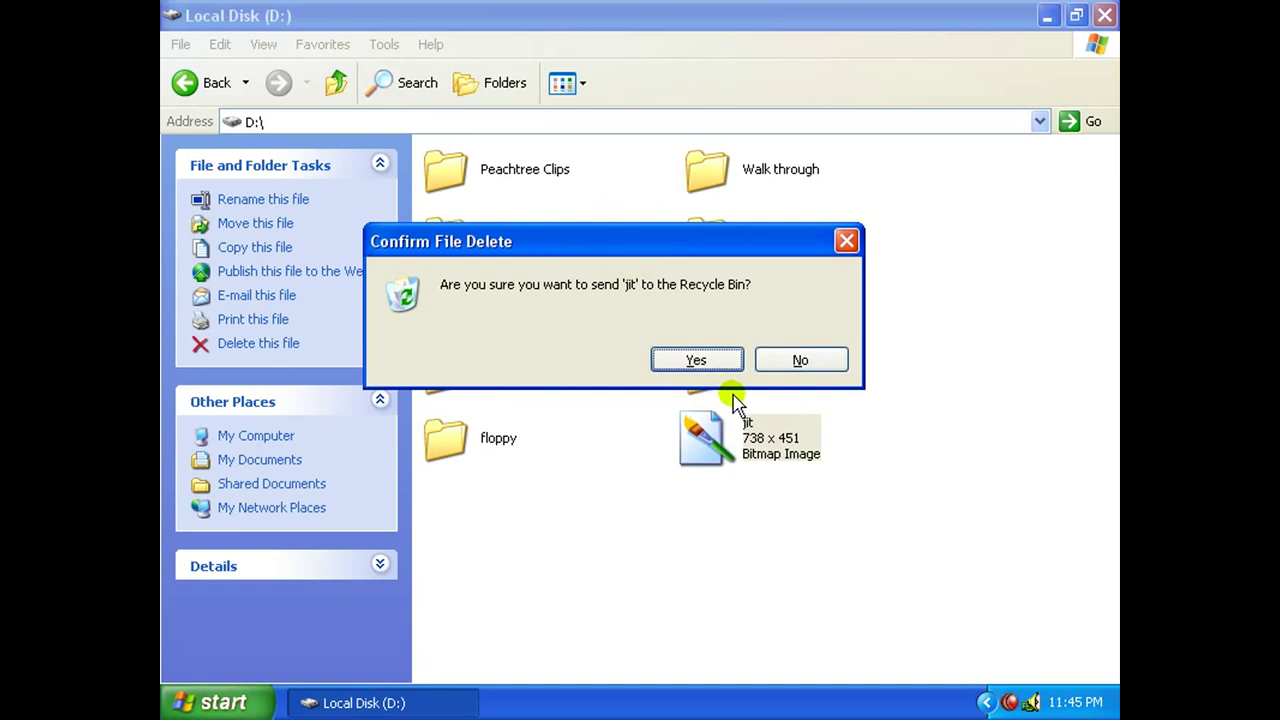
{"action": "left_click", "coordinate": [700, 360]}
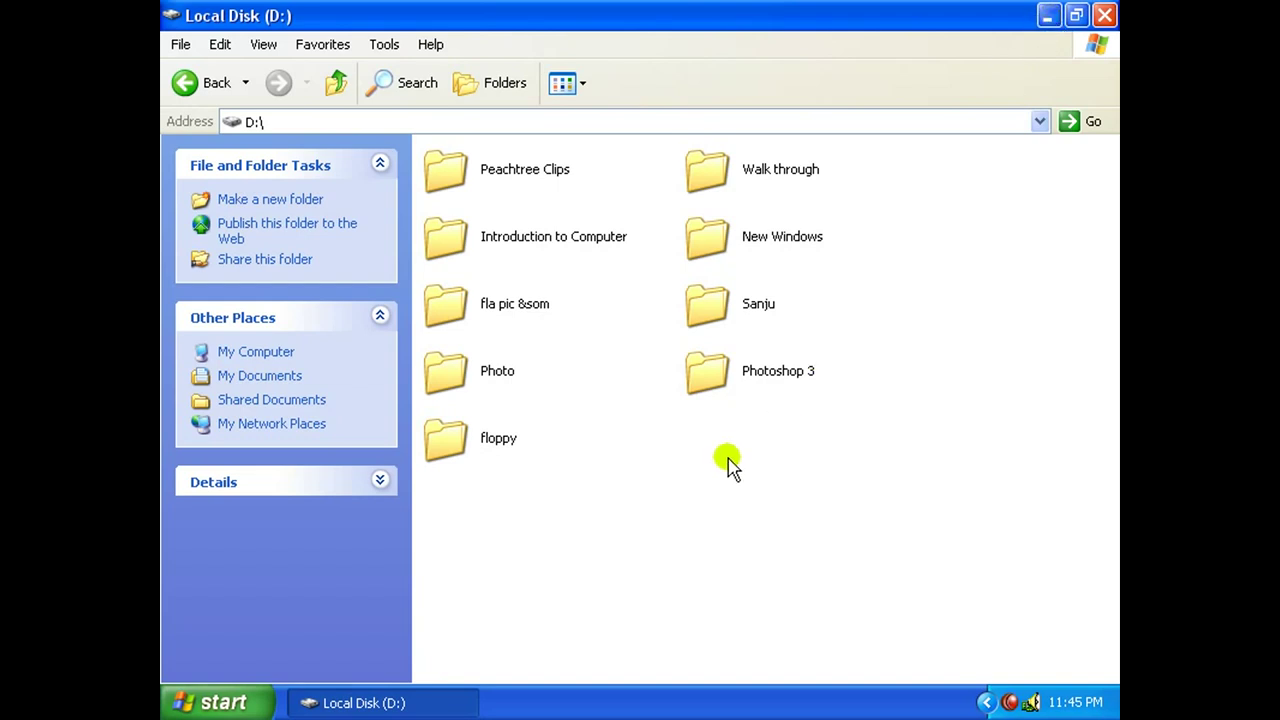
Close the Local Disk (D:) window and open the Recycle Bin from the desktop.
{"action": "left_click", "coordinate": [1104, 15]}
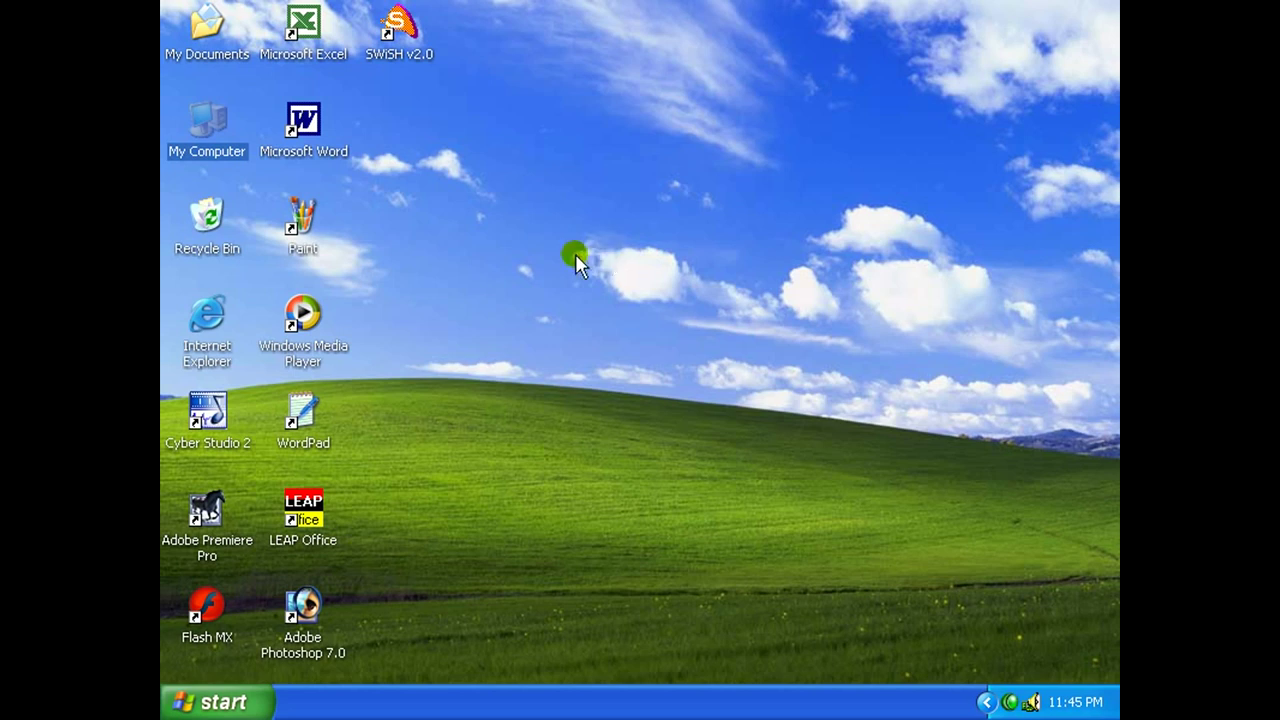
{"action": "left_click", "coordinate": [543, 285]}
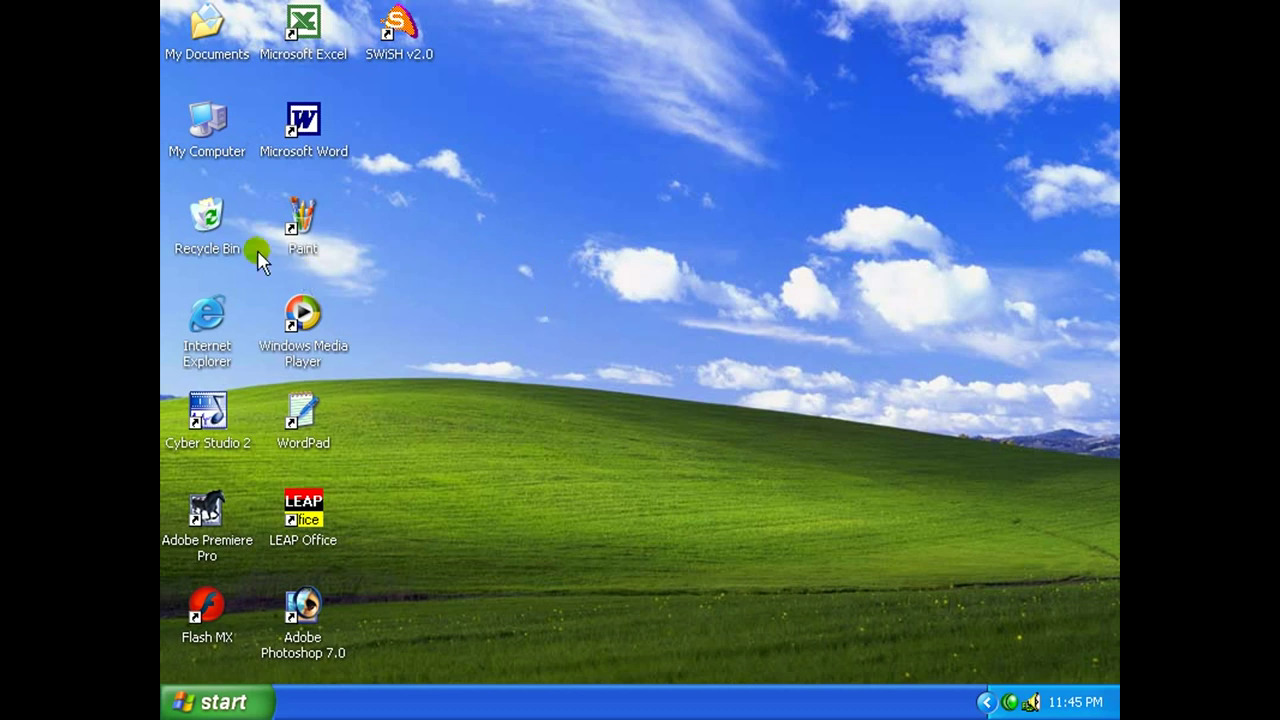
{"action": "left_click", "coordinate": [202, 251]}
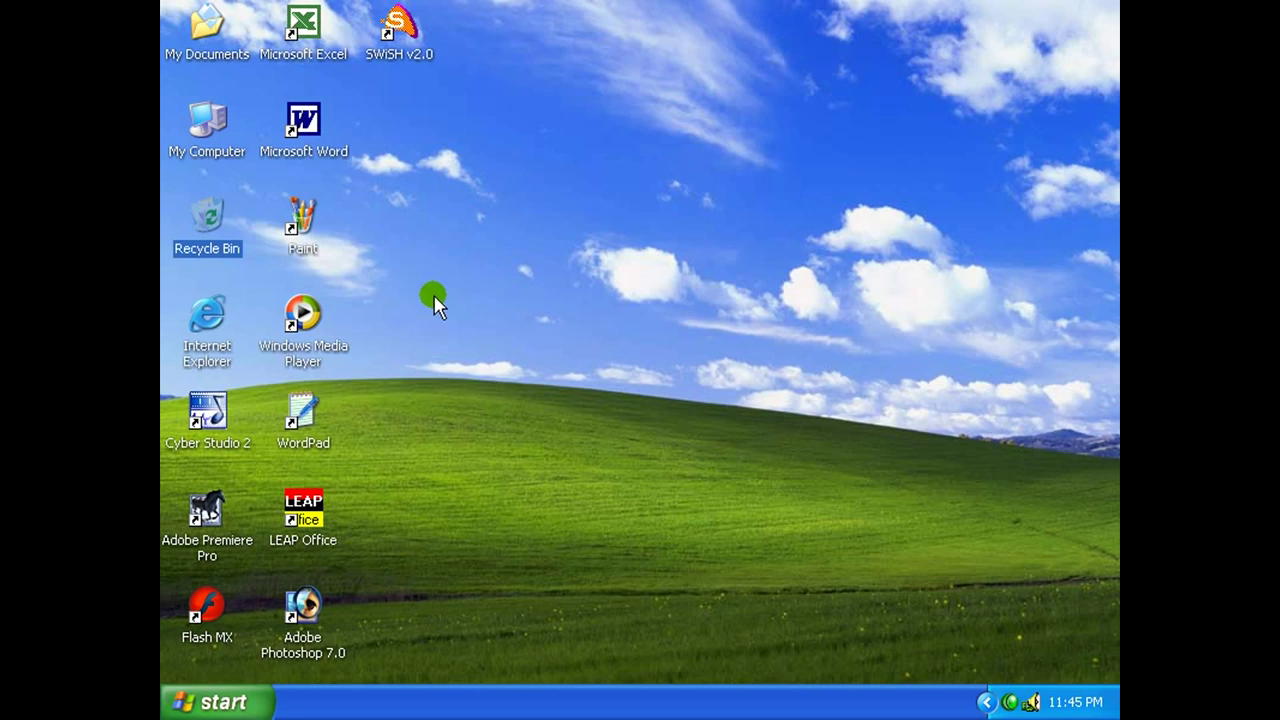
{"action": "double_click", "coordinate": [209, 217]}
Restore the second jit bitmap from the Recycle Bin, then close it.
{"action": "left_click", "coordinate": [495, 176]}
{"action": "left_click", "coordinate": [712, 168]}
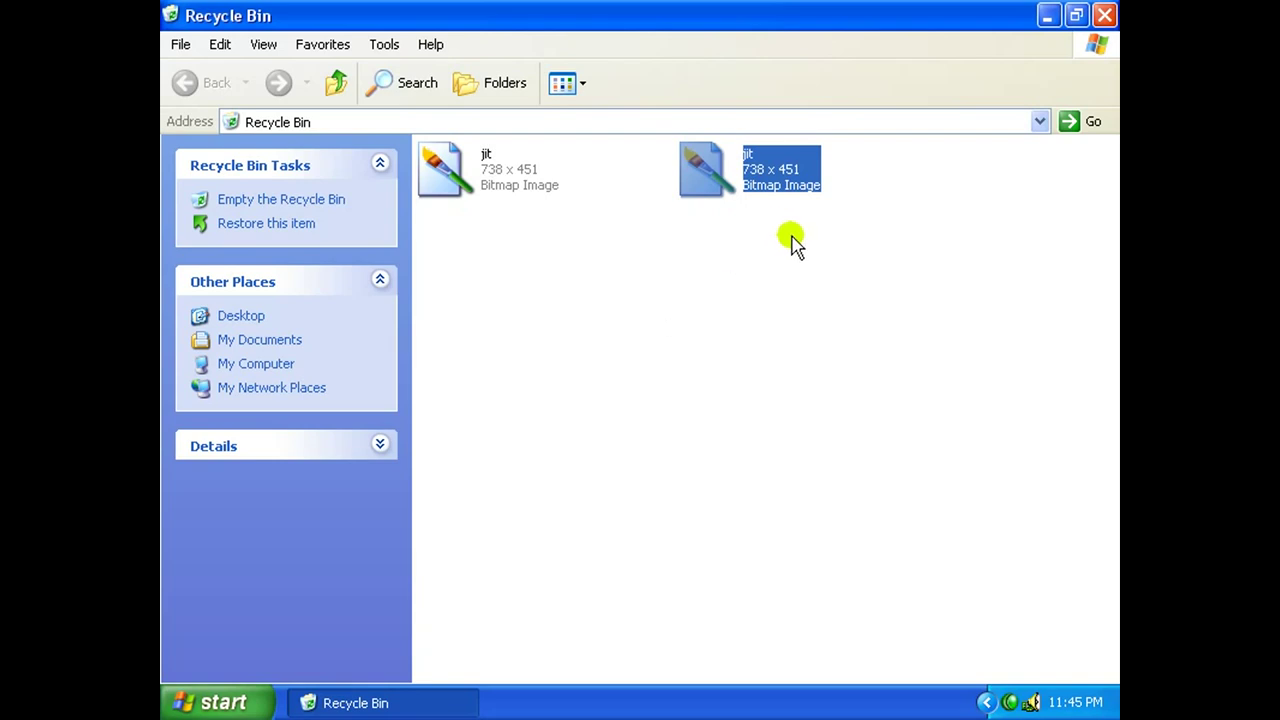
{"action": "left_click", "coordinate": [762, 178]}
{"action": "right_click", "coordinate": [763, 180]}
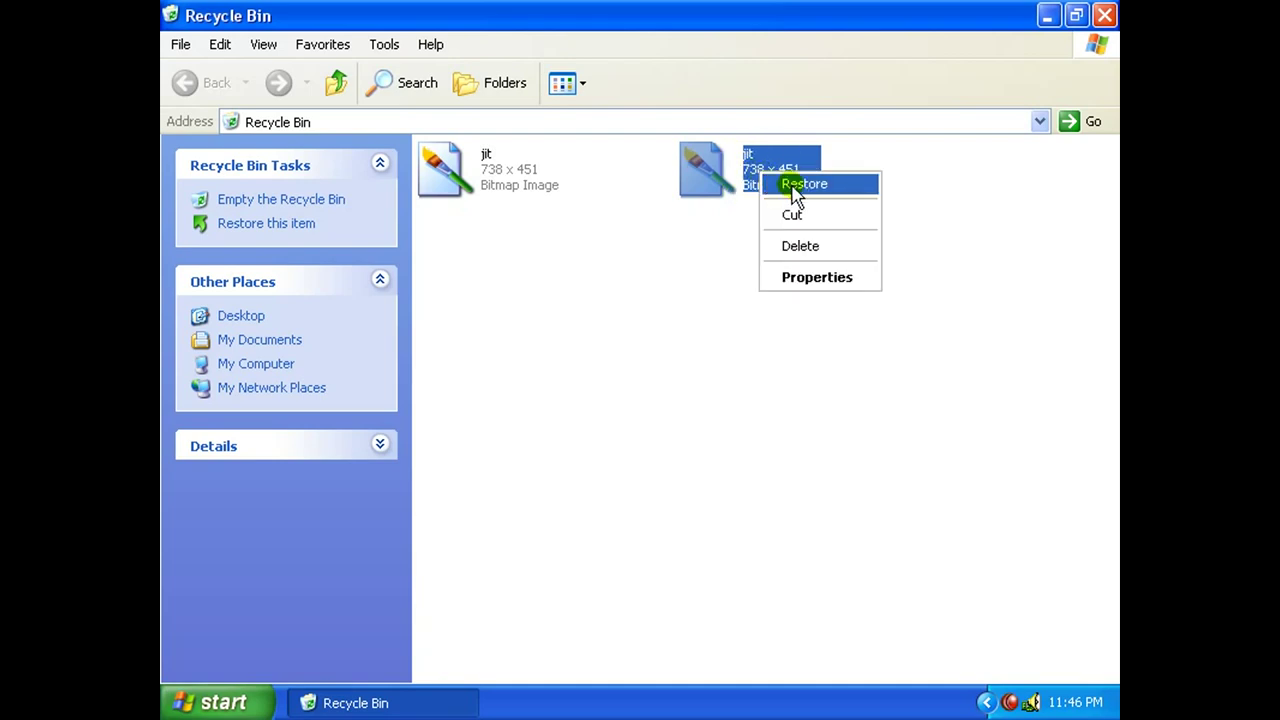
{"action": "left_click", "coordinate": [797, 186]}
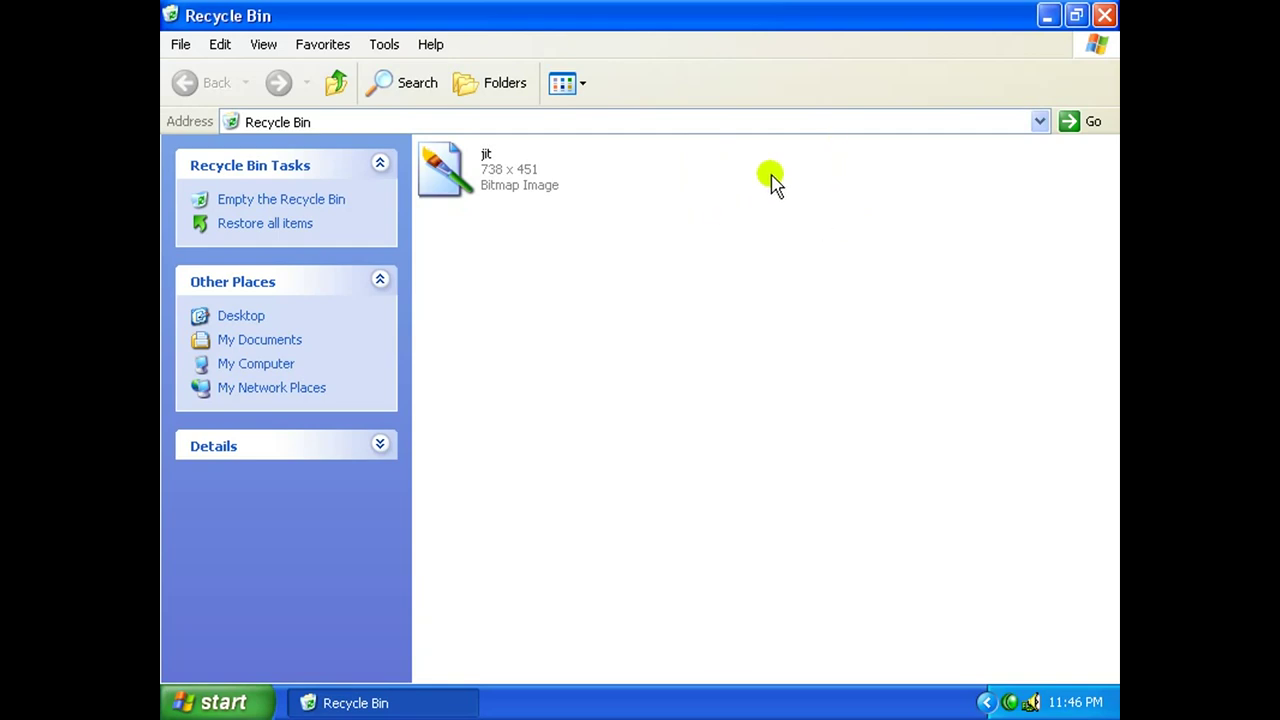
{"action": "left_click", "coordinate": [1105, 15]}
Open Local Disk (D:) from My Computer and delete the jit bitmap, confirming the deletion.
{"action": "double_click", "coordinate": [205, 124]}
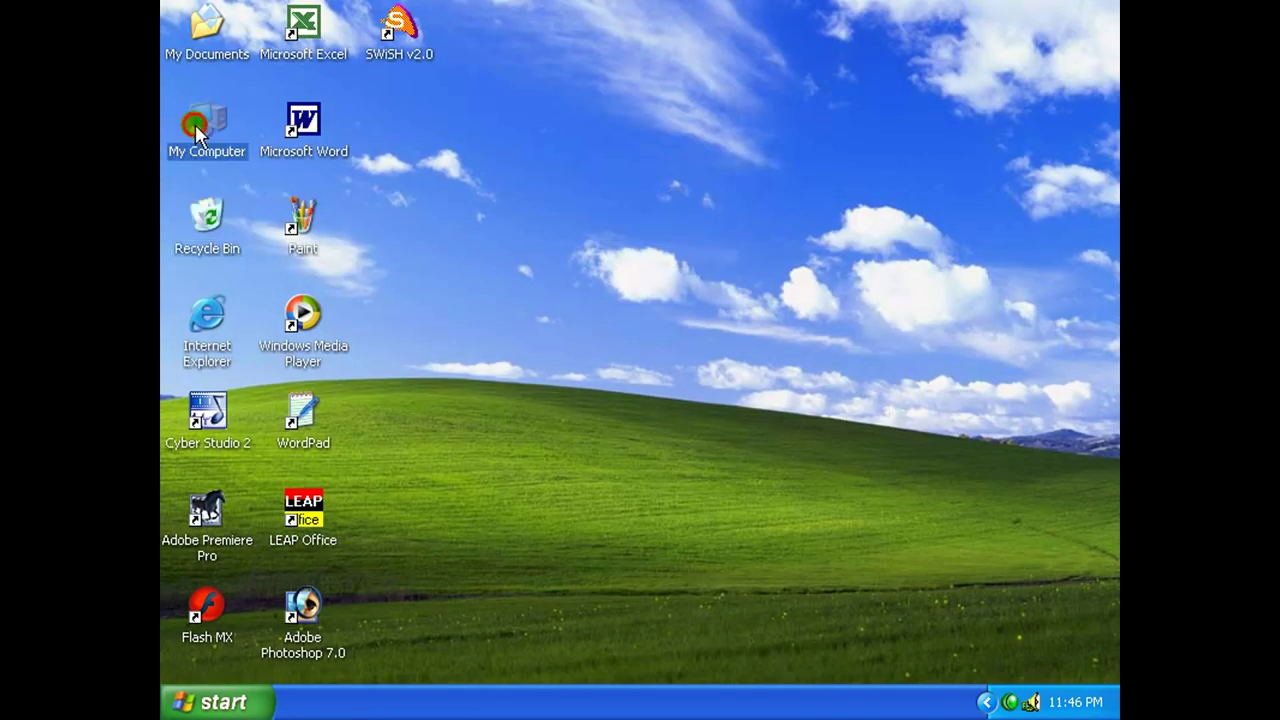
{"action": "double_click", "coordinate": [765, 325]}
{"action": "left_click", "coordinate": [737, 442]}
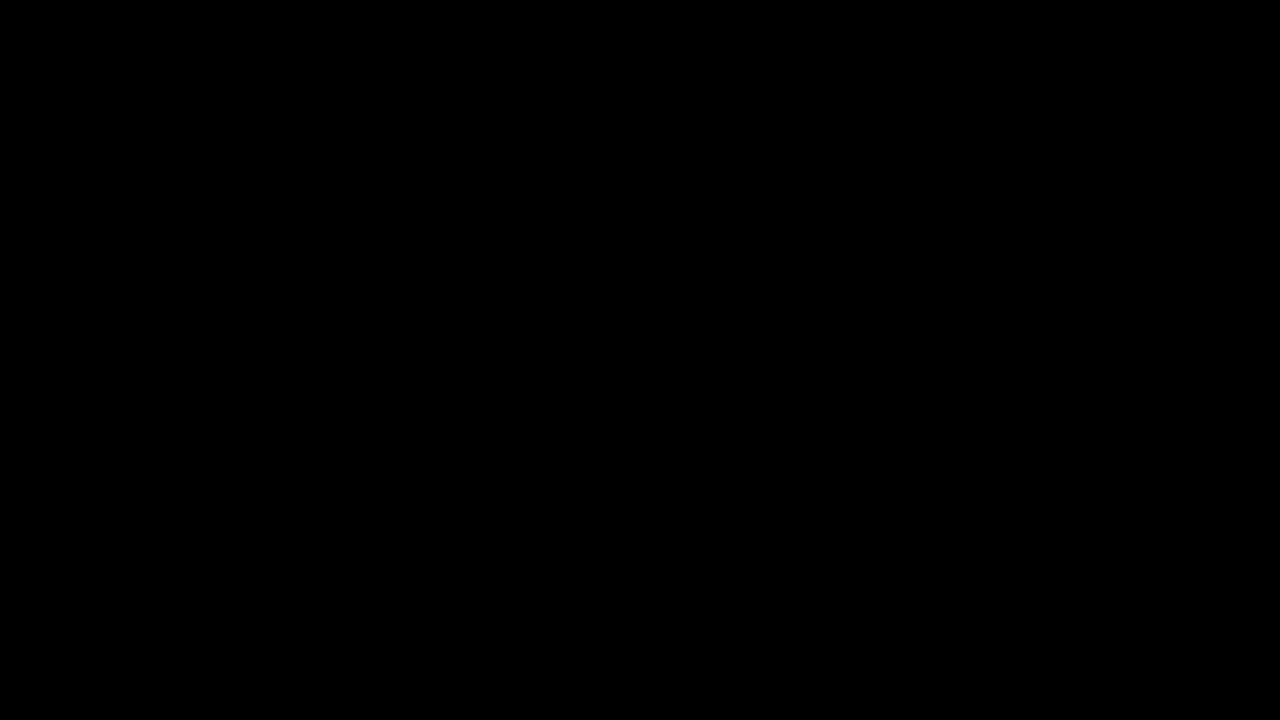
{"action": "left_click", "coordinate": [838, 541]}
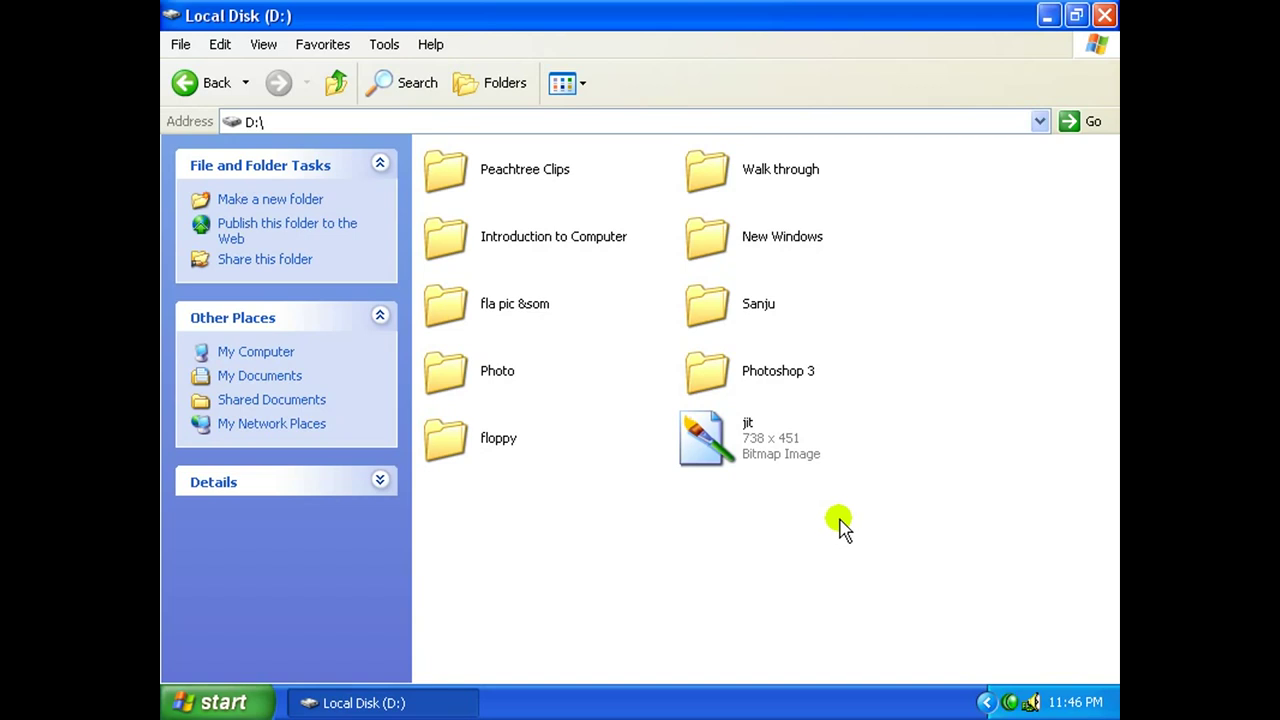
{"action": "left_click", "coordinate": [777, 449]}
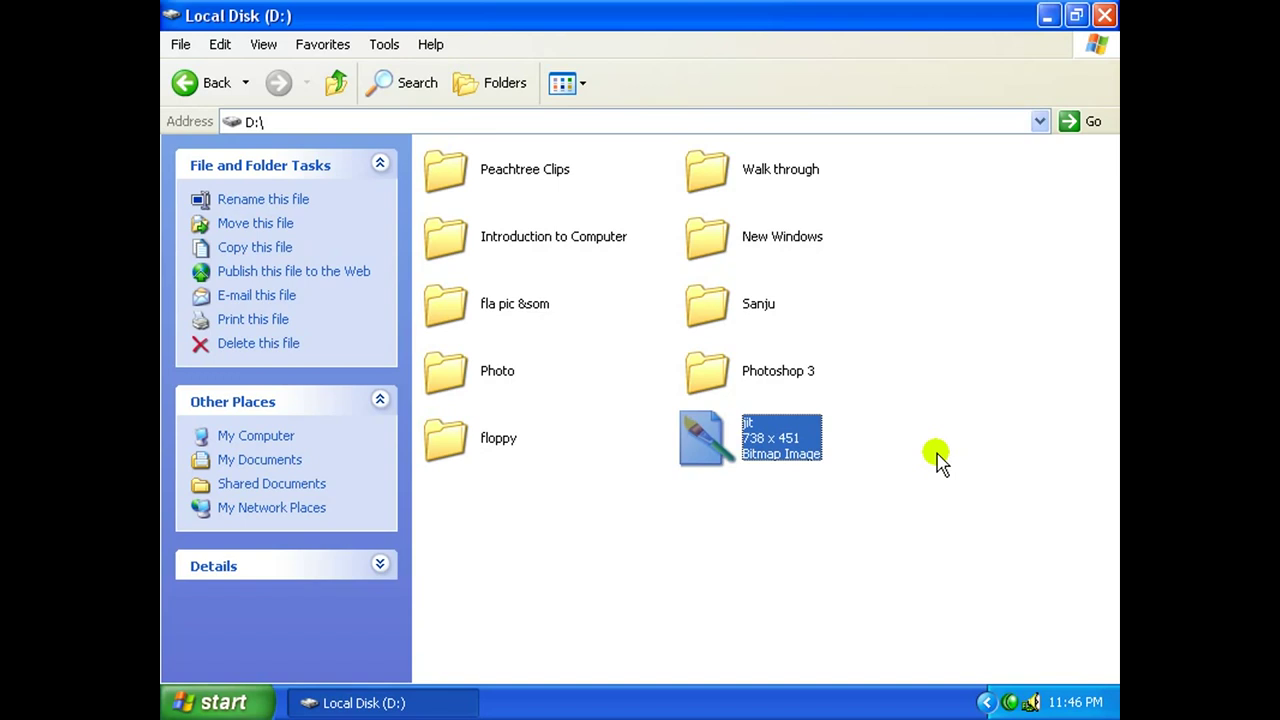
{"action": "key", "text": "Delete"}
{"action": "key", "text": "Return"}
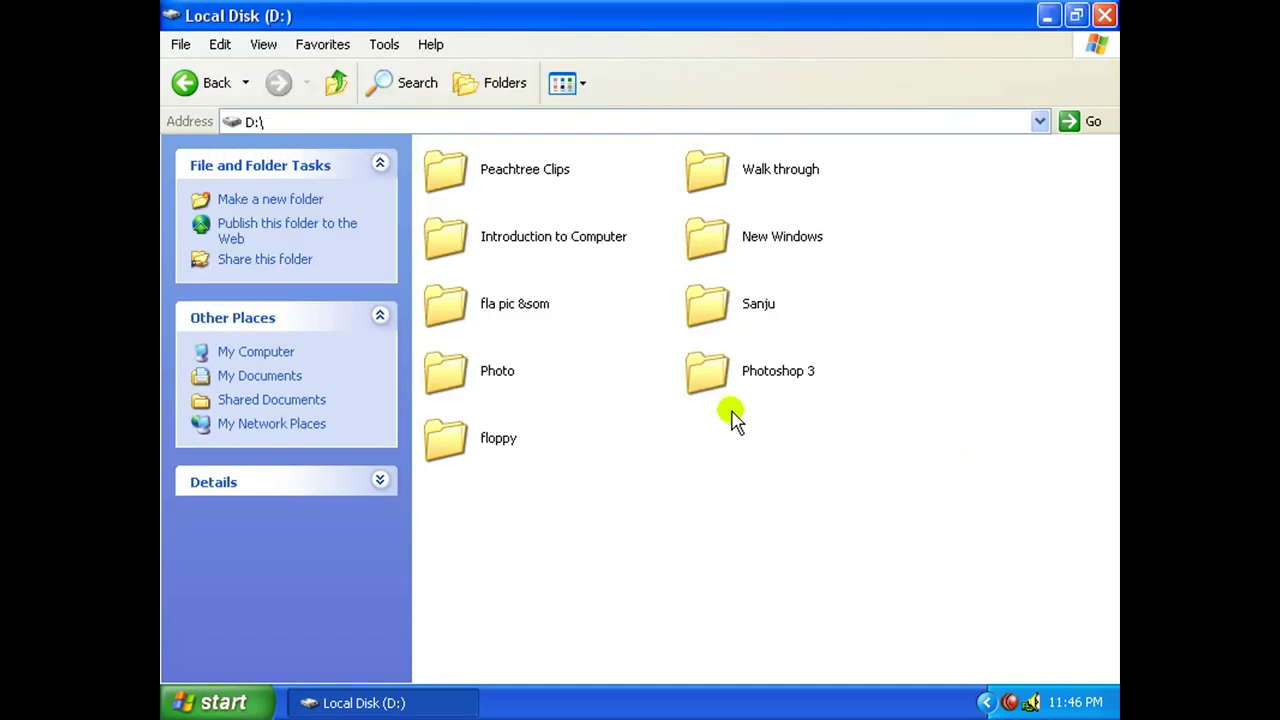
Delete the floppy folder with its contents, then close the Local Disk (D:) window.
{"action": "left_click", "coordinate": [482, 452]}
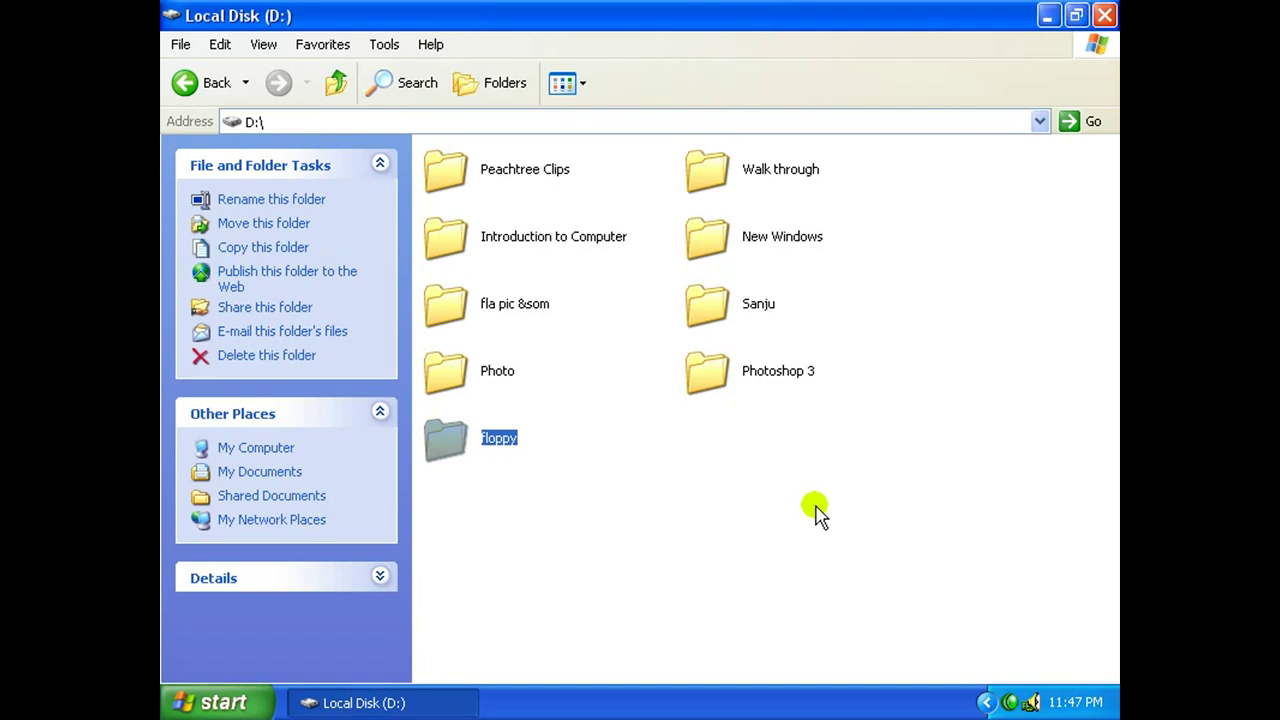
{"action": "key", "text": "Delete"}
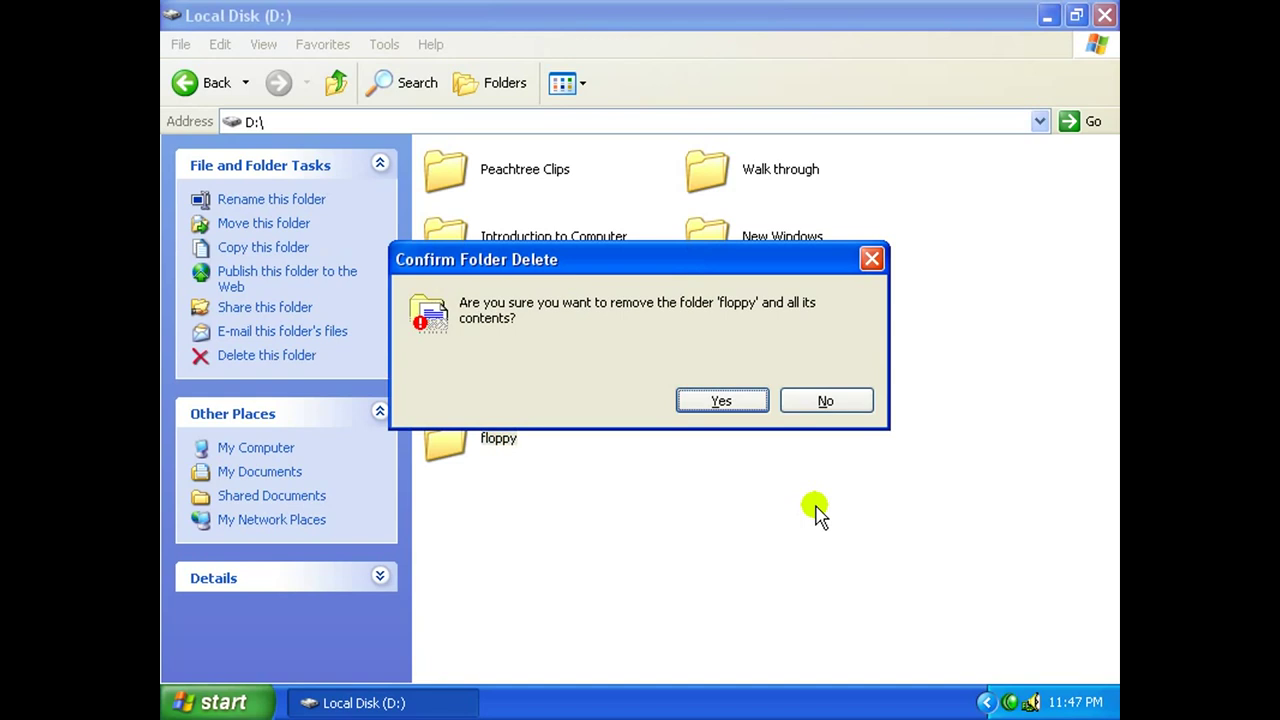
{"action": "key", "text": "Return"}
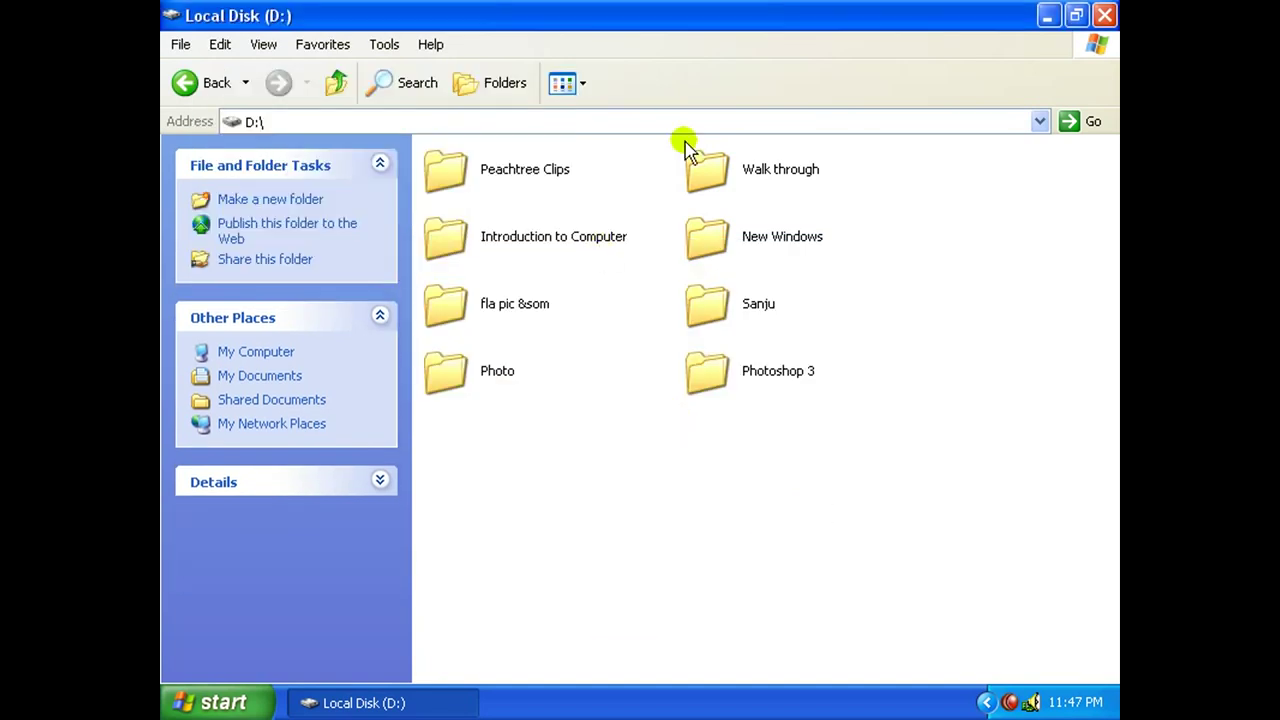
{"action": "left_click", "coordinate": [1104, 16]}
{"action": "left_click", "coordinate": [208, 124]}
Open the Recycle Bin, then launch Windows Media Player from Start > Programs > Accessories > Entertainment.
{"action": "double_click", "coordinate": [206, 228]}
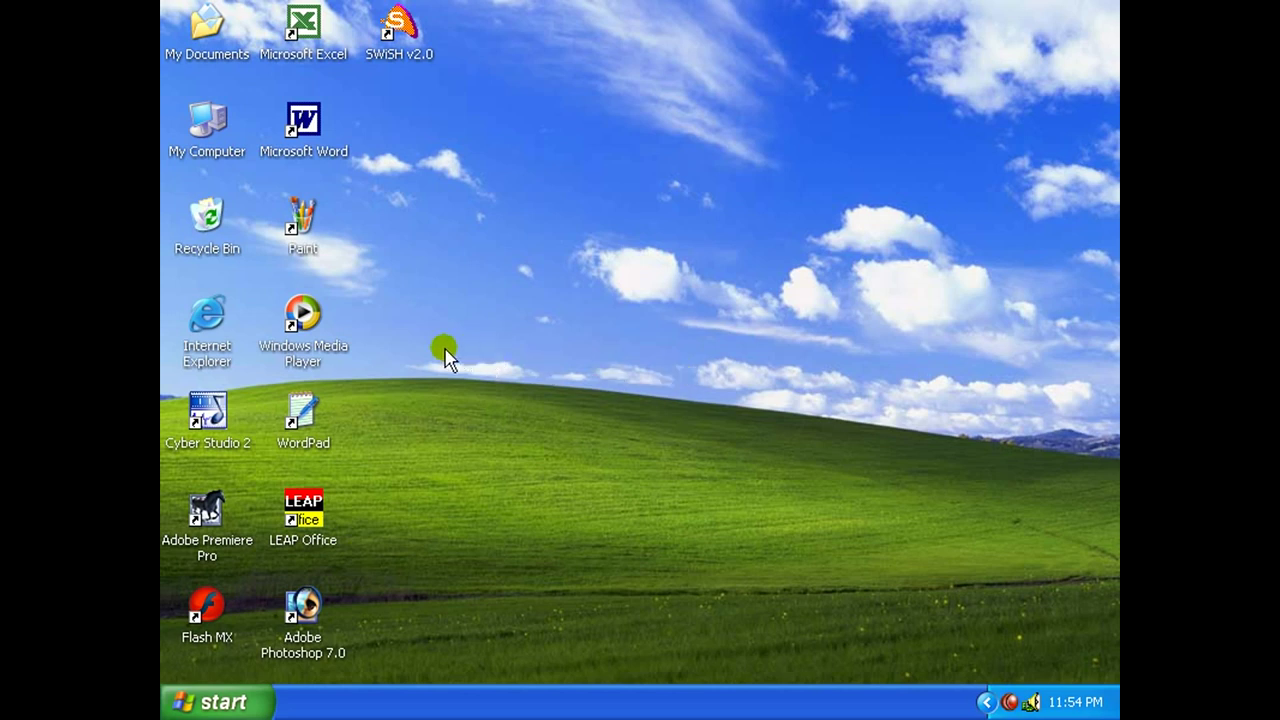
{"action": "left_click", "coordinate": [303, 330]}
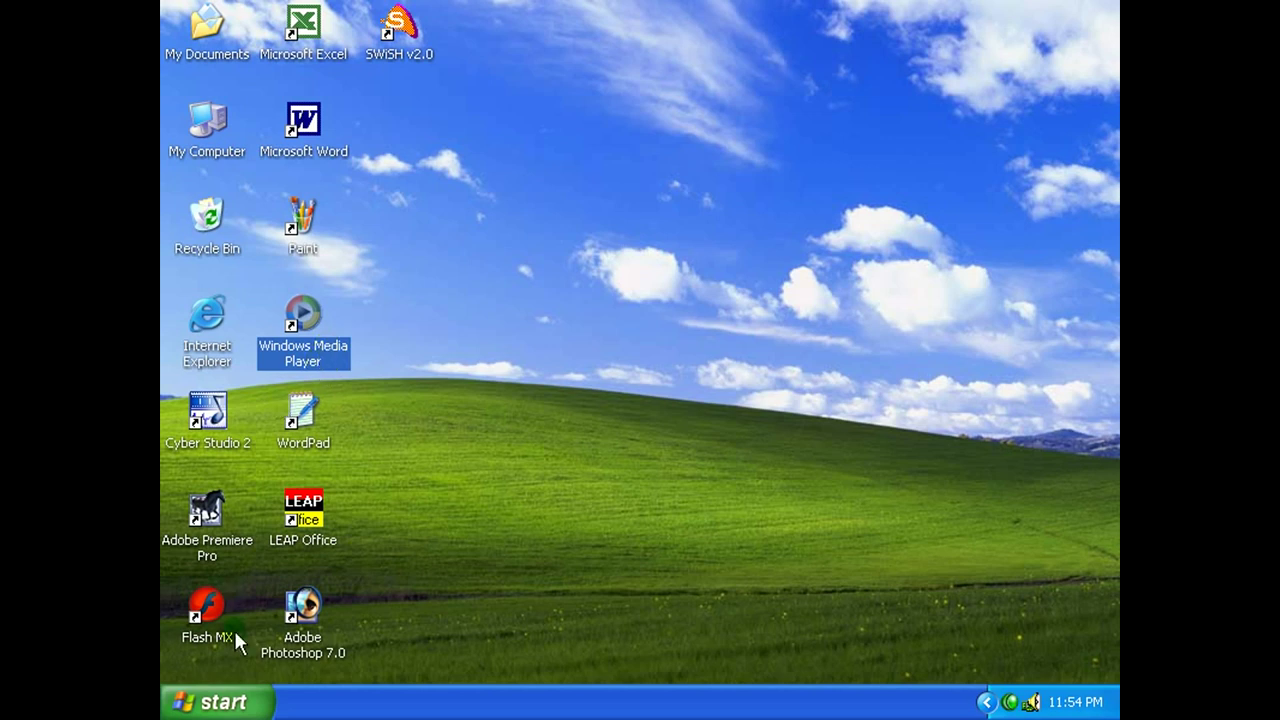
{"action": "left_click", "coordinate": [235, 700]}
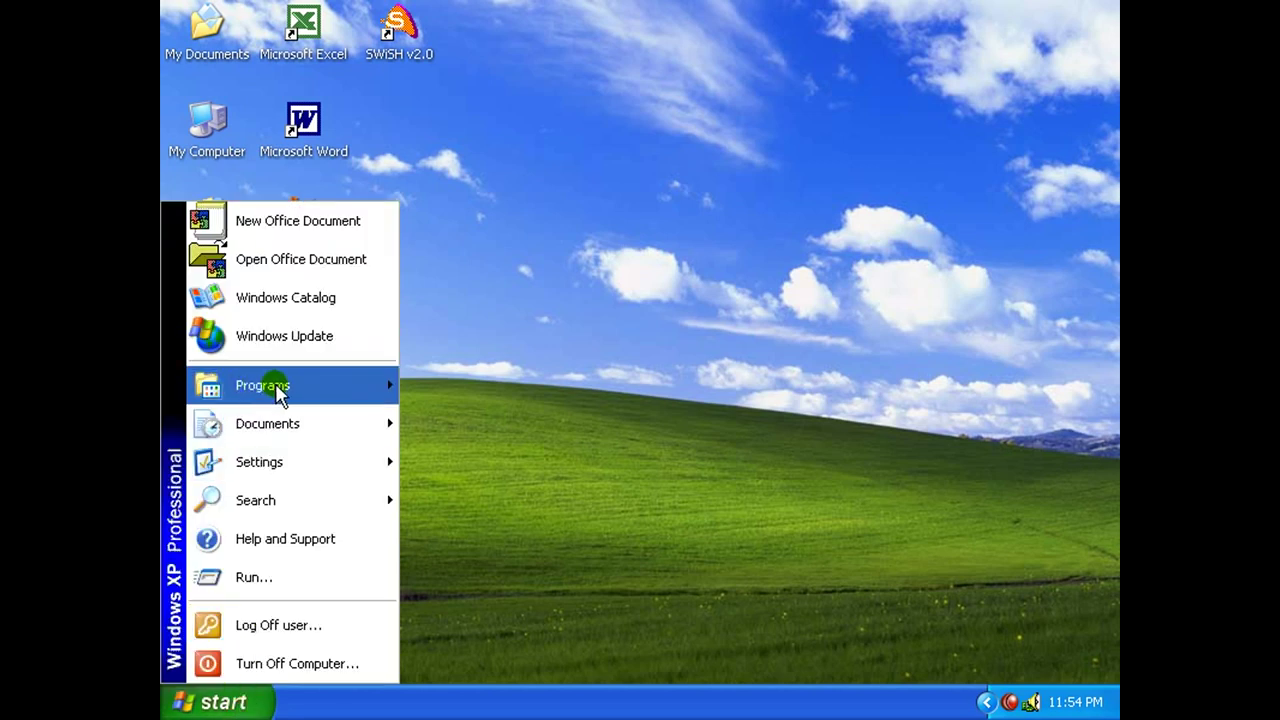
{"action": "mouse_move", "coordinate": [255, 385]}
{"action": "mouse_move", "coordinate": [500, 60]}
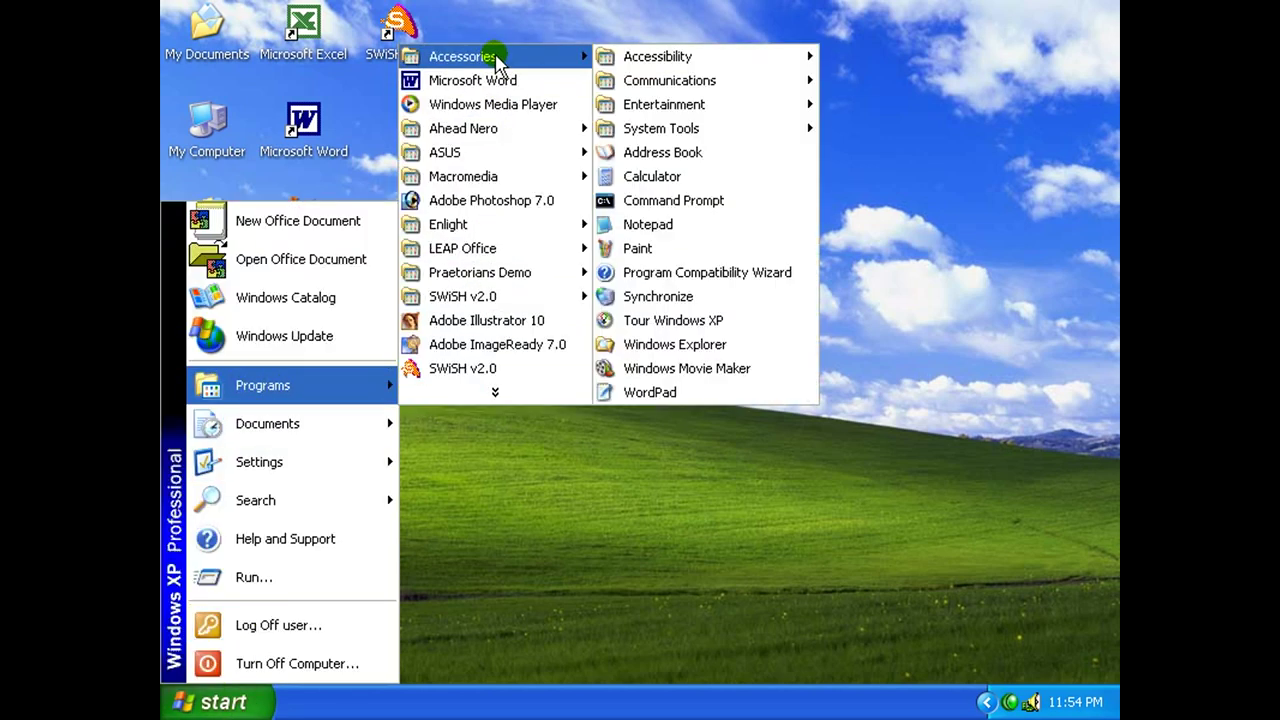
{"action": "mouse_move", "coordinate": [682, 108]}
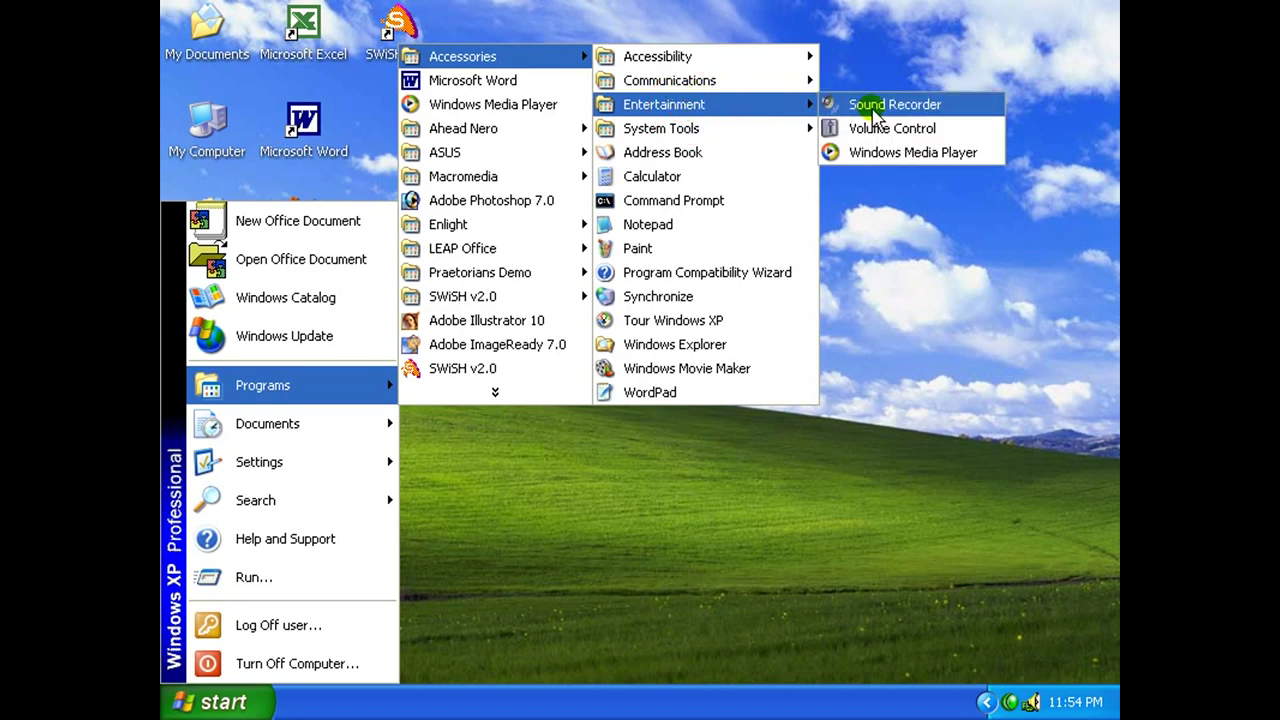
{"action": "left_click", "coordinate": [909, 153]}
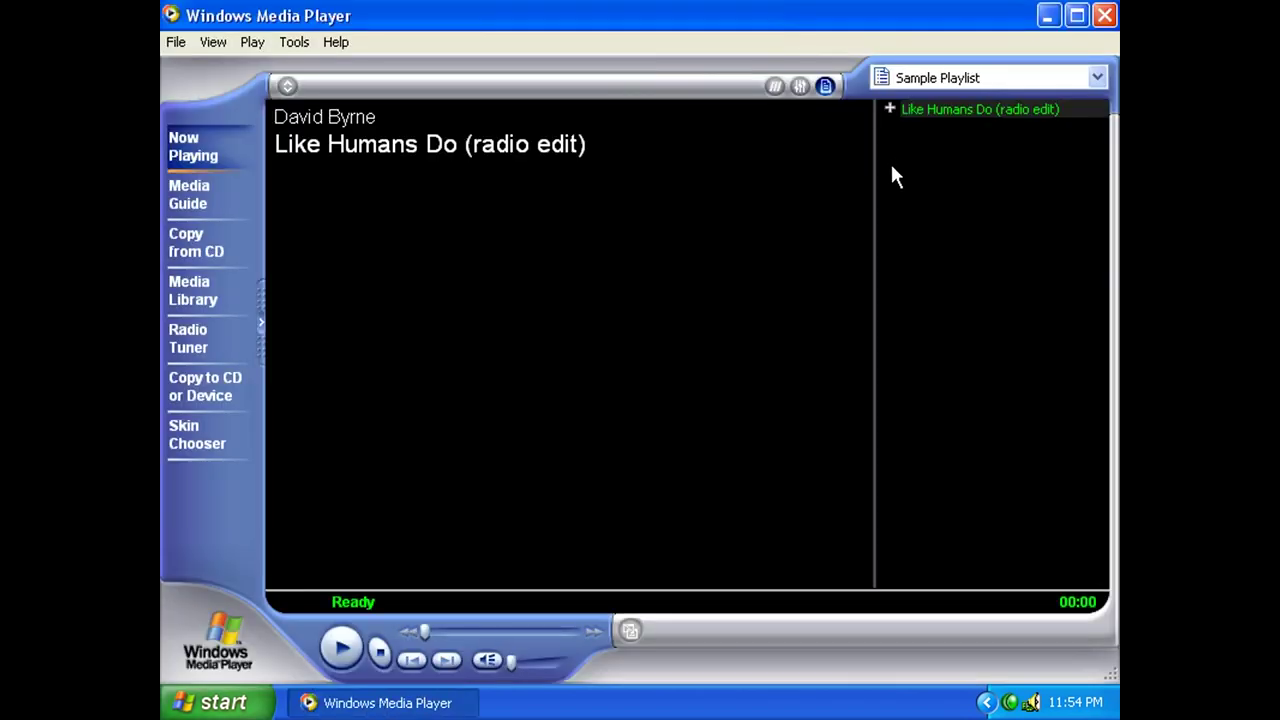
Open AVSEQ01 from F:\MPEGAV in the player, with Files of type set to All files (*.*).
{"action": "left_click", "coordinate": [175, 42]}
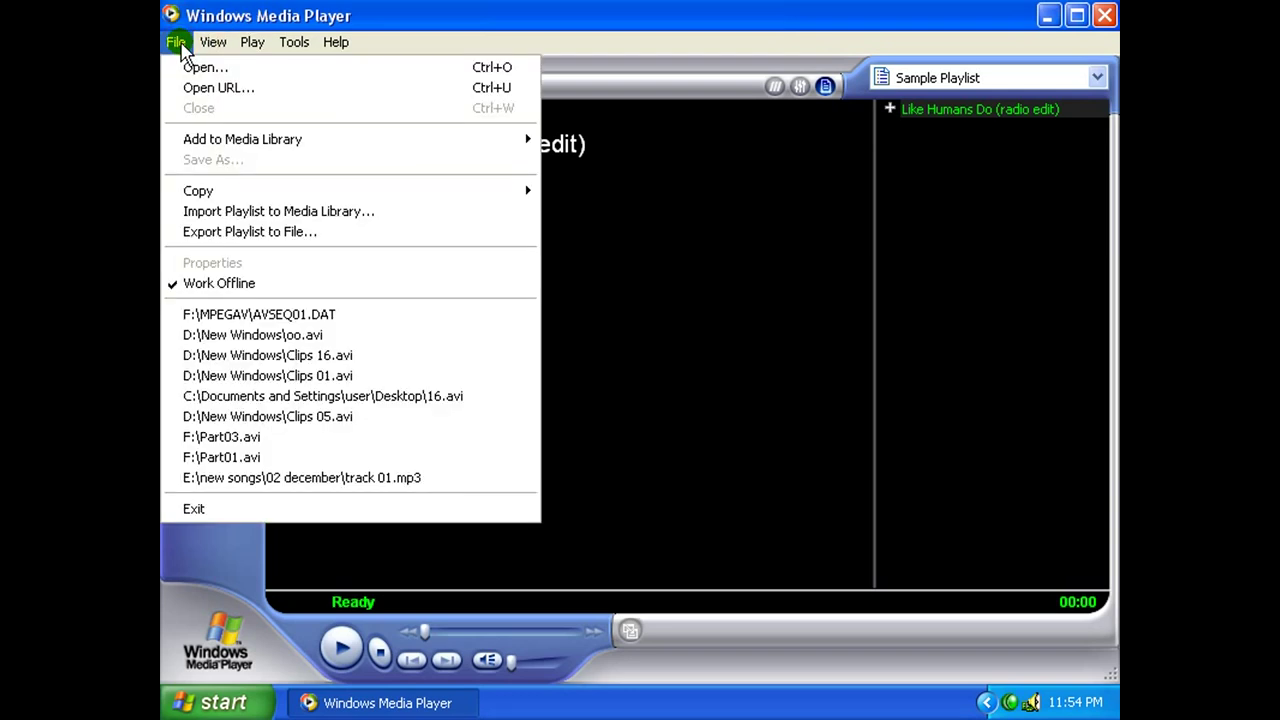
{"action": "left_click", "coordinate": [198, 68]}
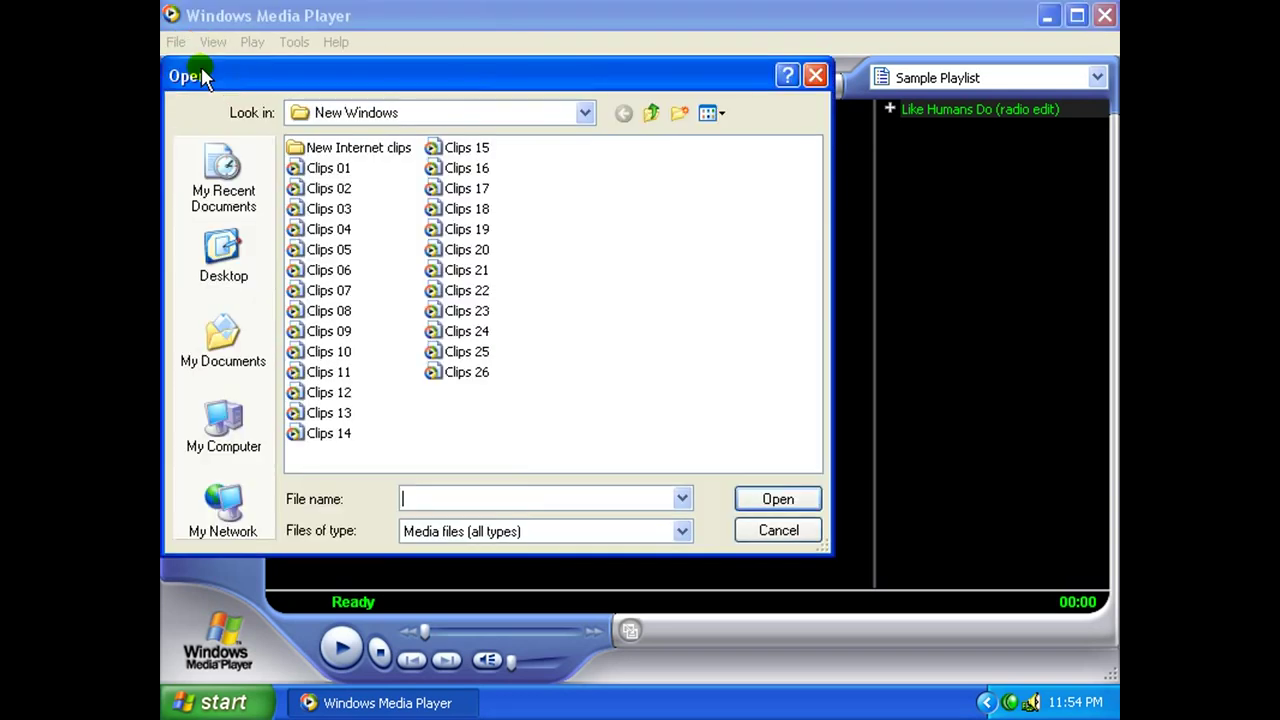
{"action": "left_click", "coordinate": [560, 112]}
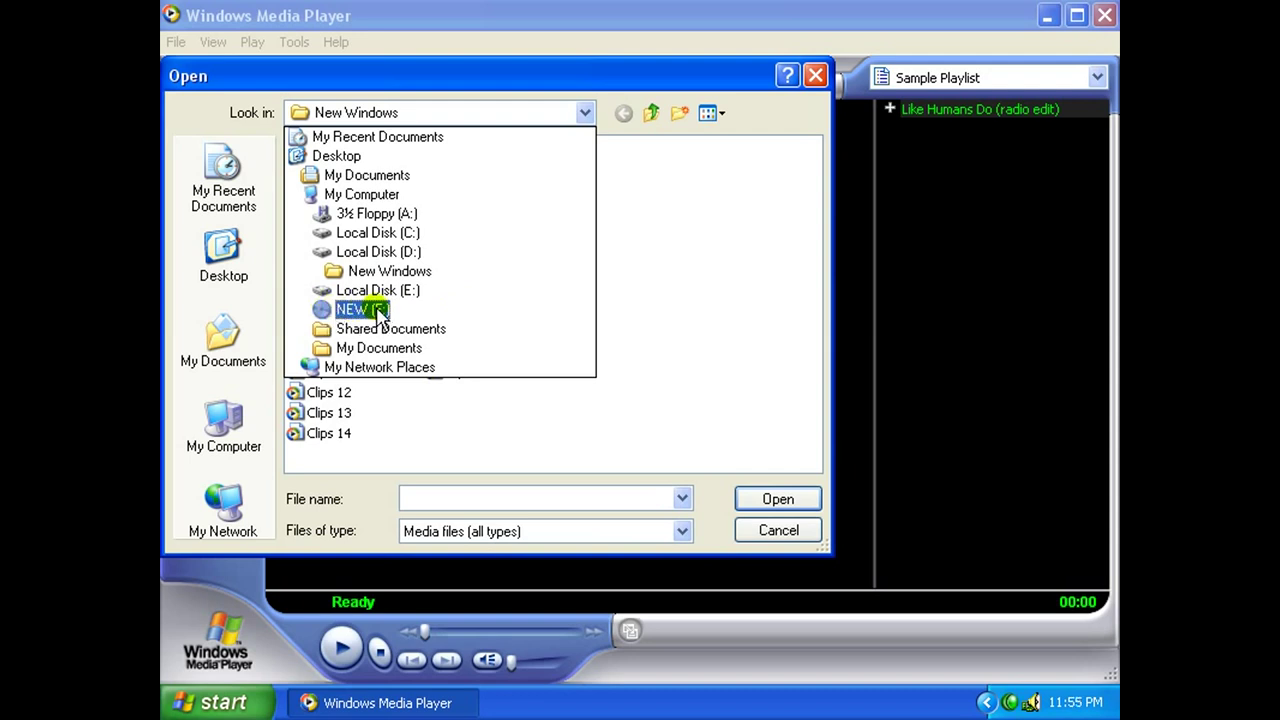
{"action": "left_click", "coordinate": [378, 312]}
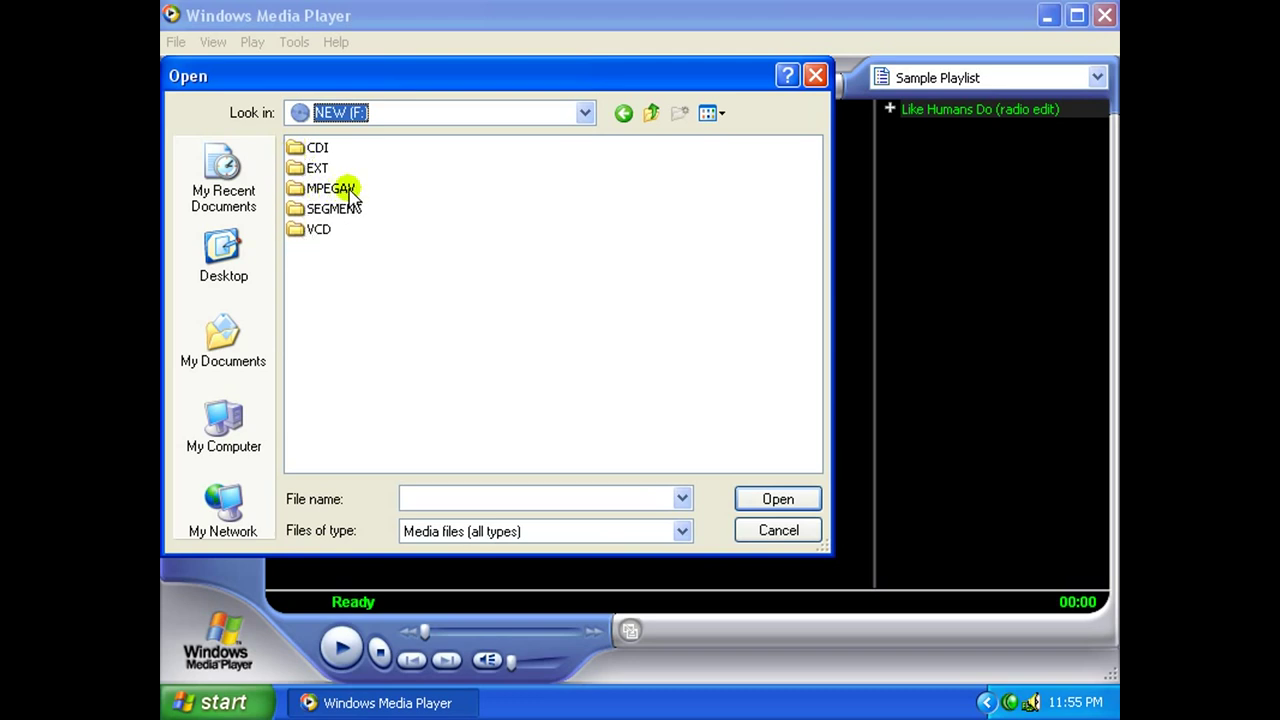
{"action": "left_click", "coordinate": [300, 195]}
{"action": "left_click", "coordinate": [800, 505]}
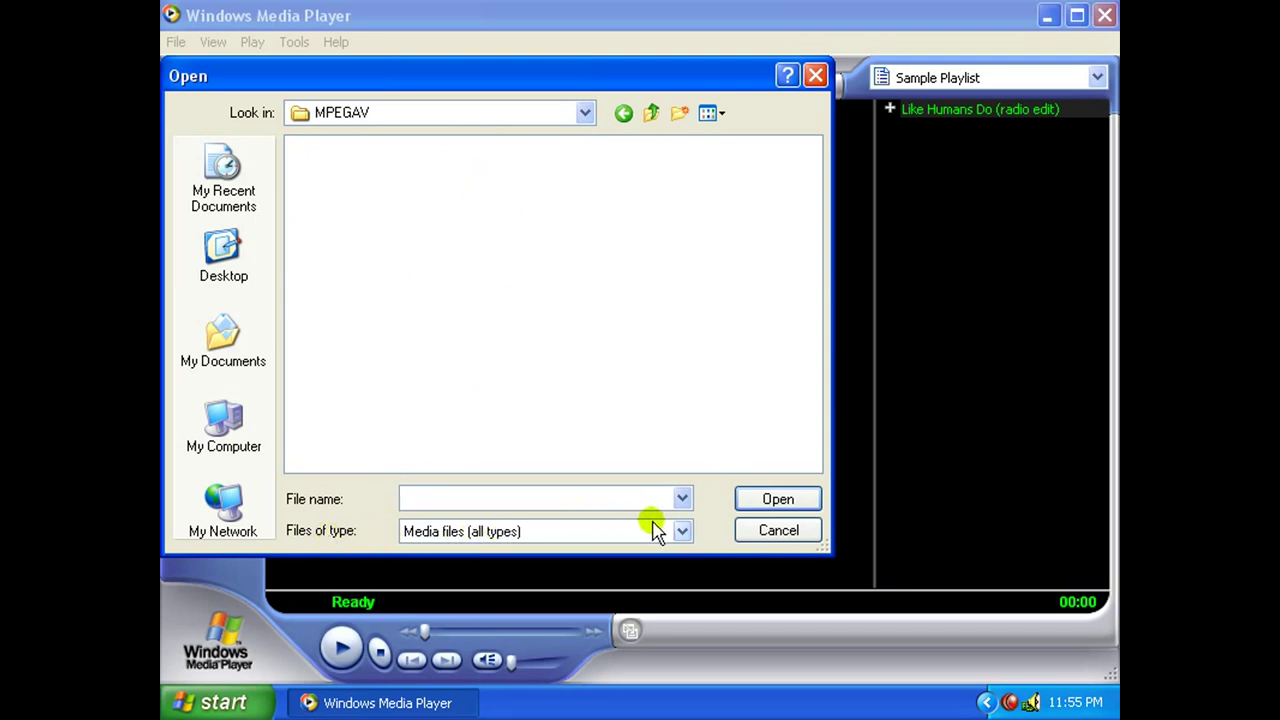
{"action": "left_click", "coordinate": [683, 532]}
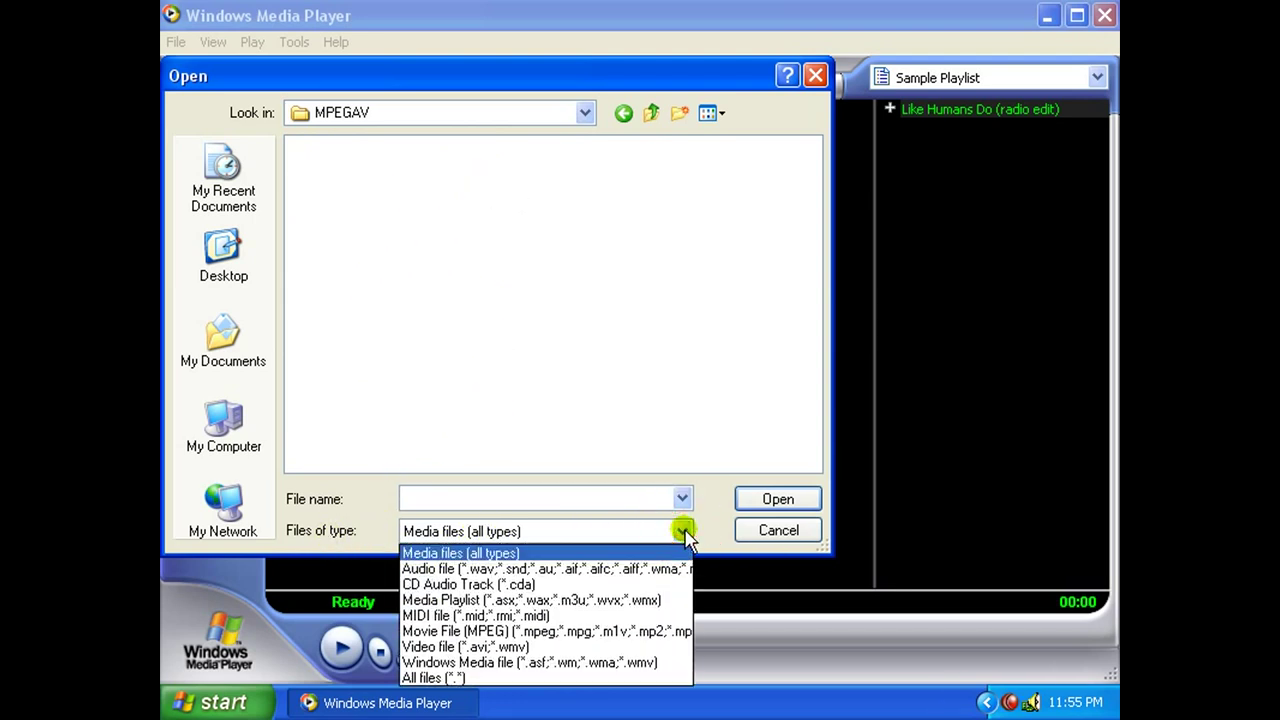
{"action": "left_click", "coordinate": [485, 679]}
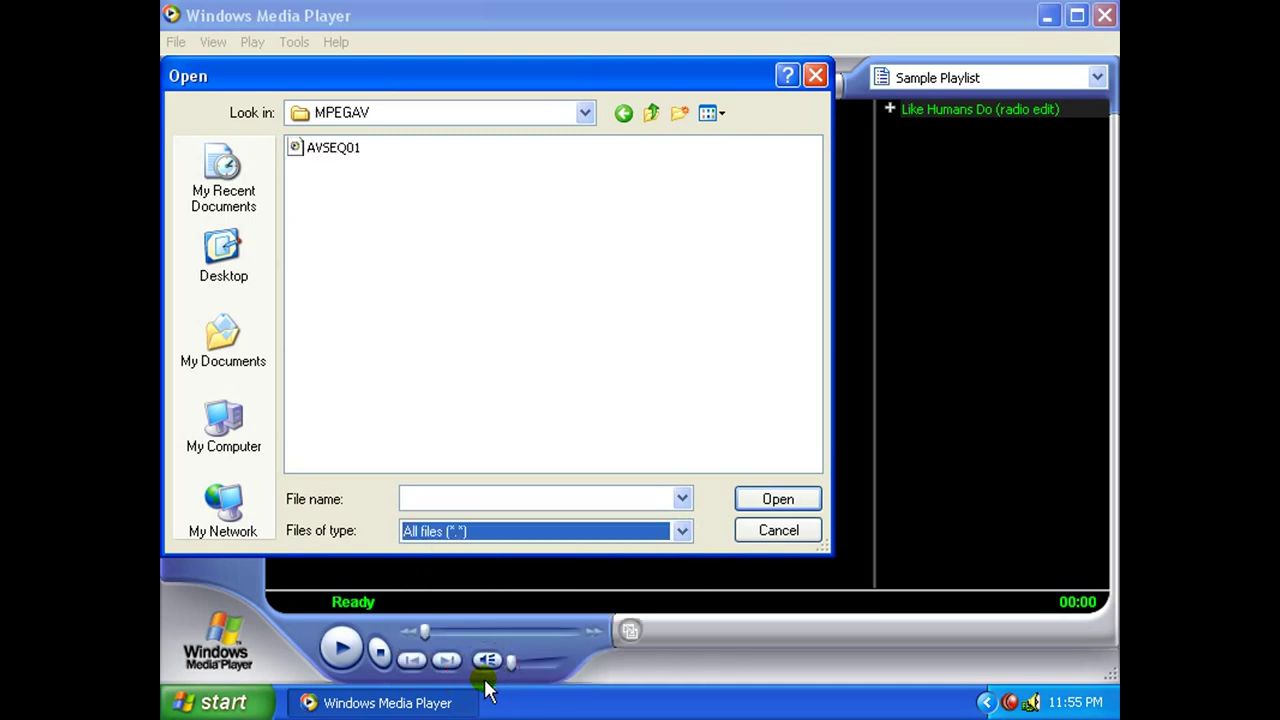
{"action": "left_click", "coordinate": [334, 150]}
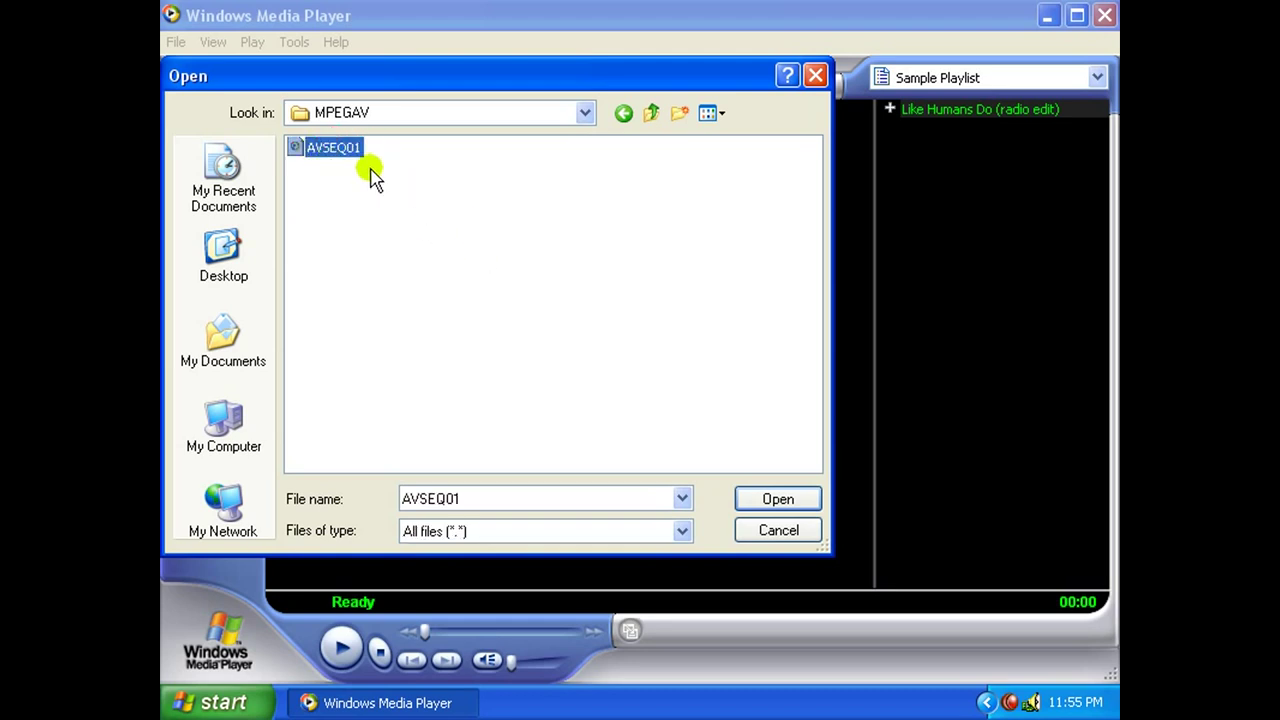
{"action": "left_click", "coordinate": [766, 501]}
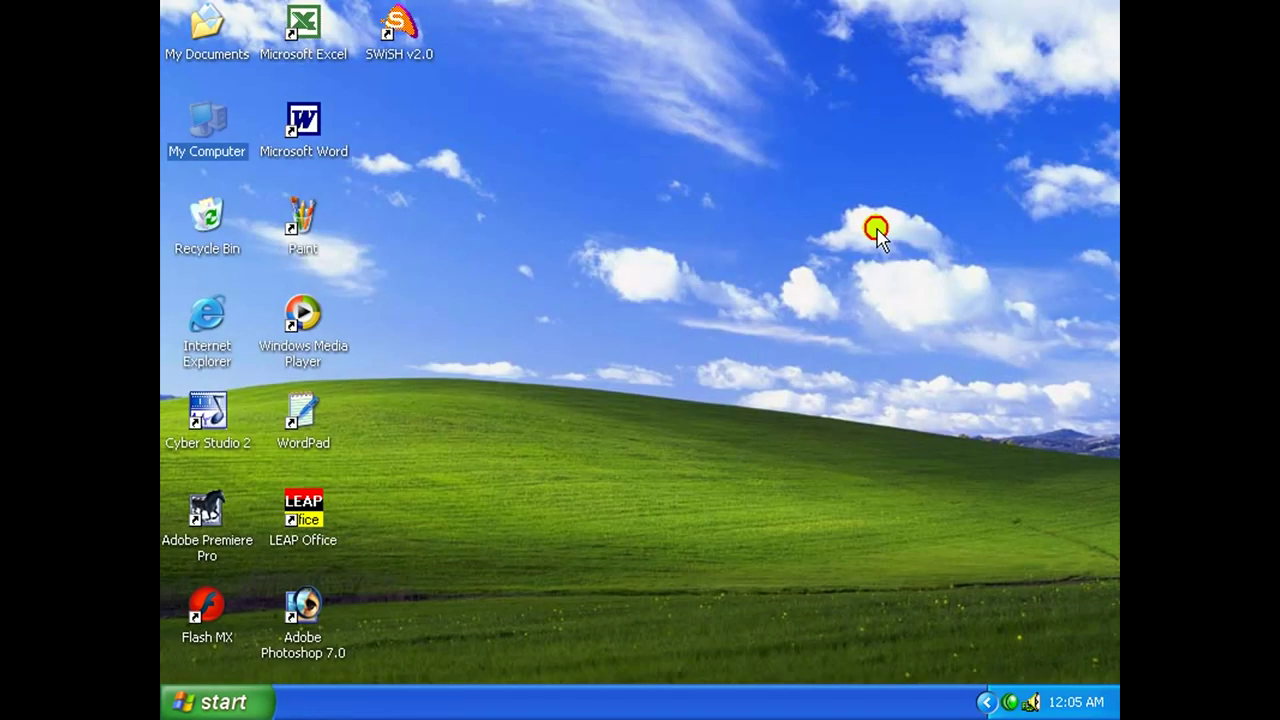
Close My Computer and launch Nero - Burning Rom from Programs > Ahead Nero.
{"action": "left_click", "coordinate": [1104, 15]}
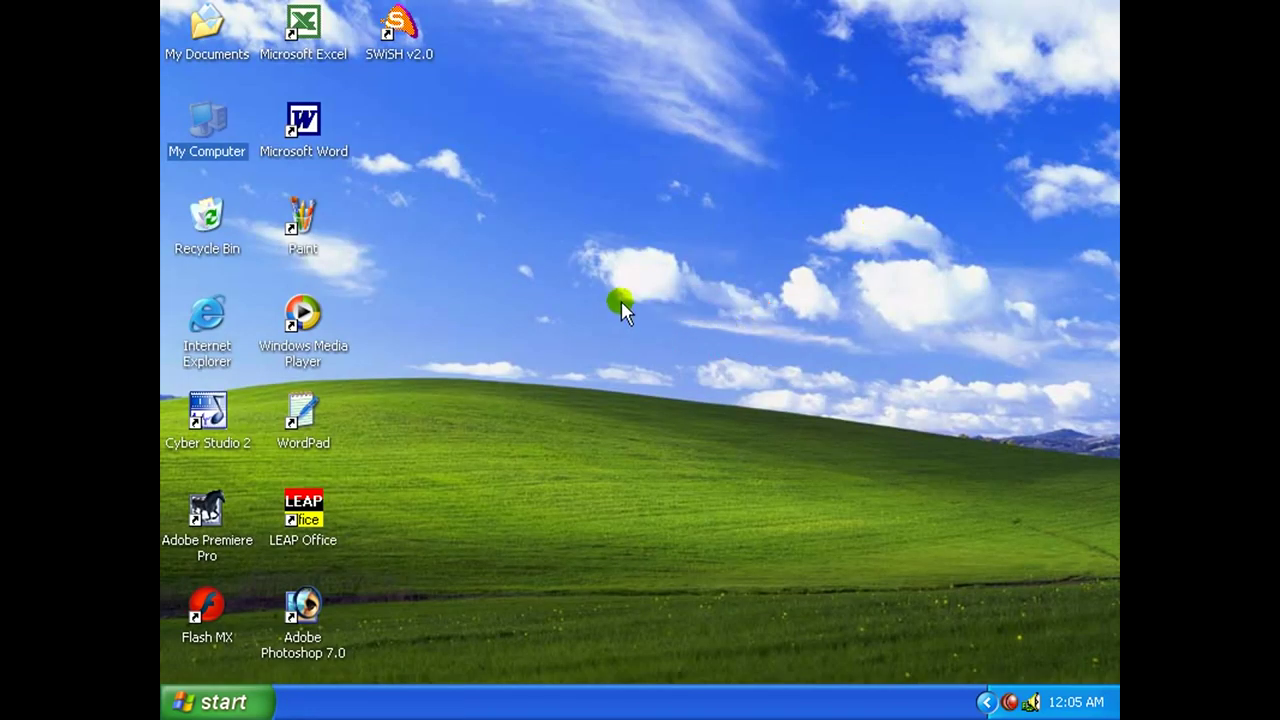
{"action": "left_click", "coordinate": [215, 702]}
{"action": "mouse_move", "coordinate": [266, 393]}
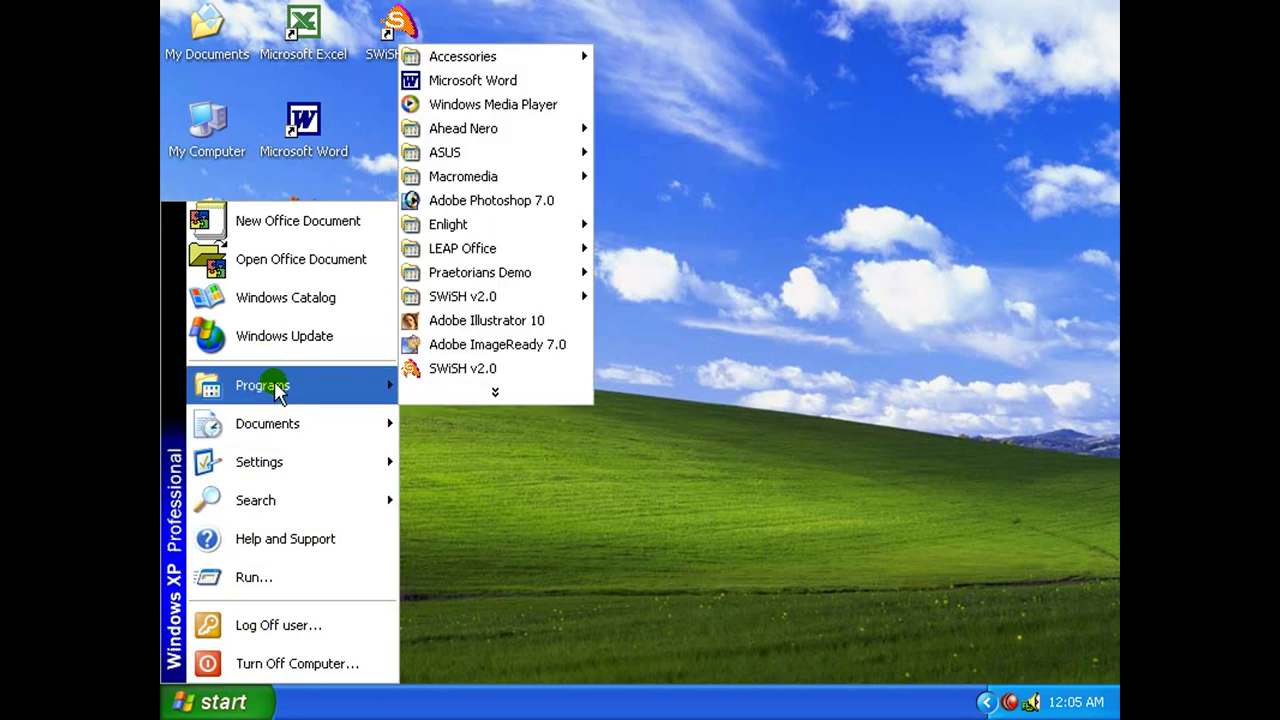
{"action": "mouse_move", "coordinate": [484, 135]}
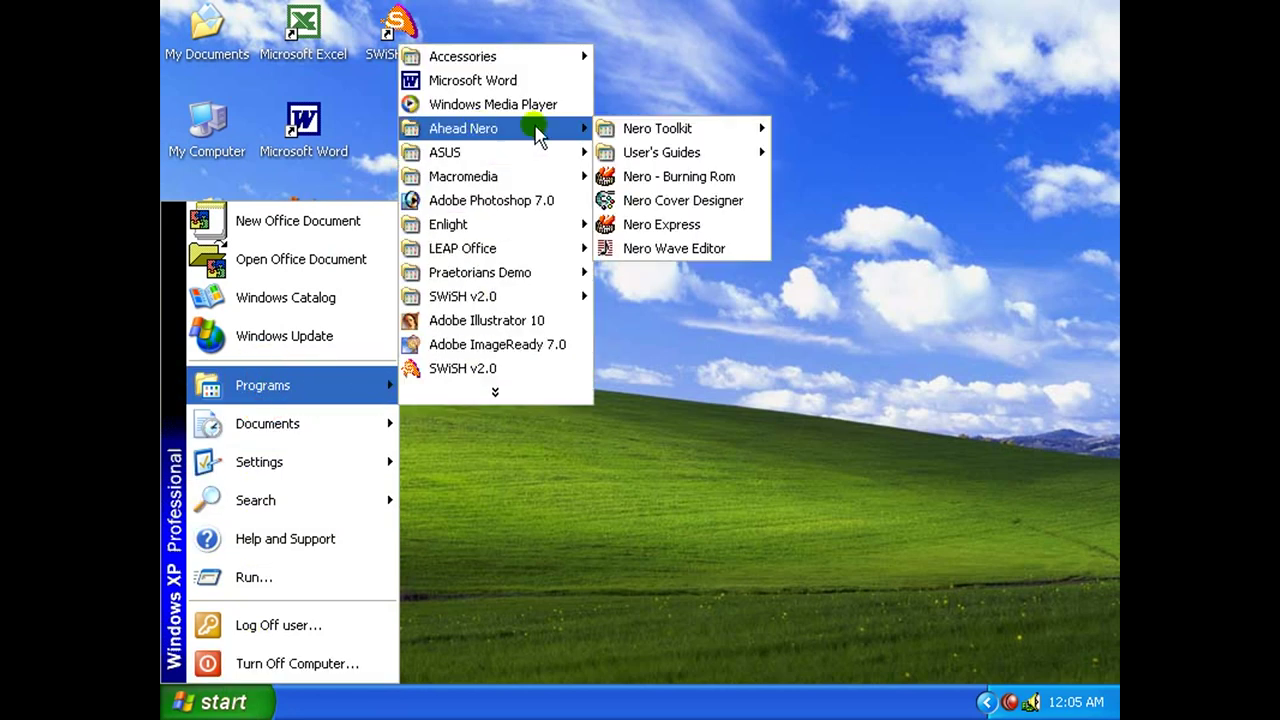
{"action": "mouse_move", "coordinate": [665, 135]}
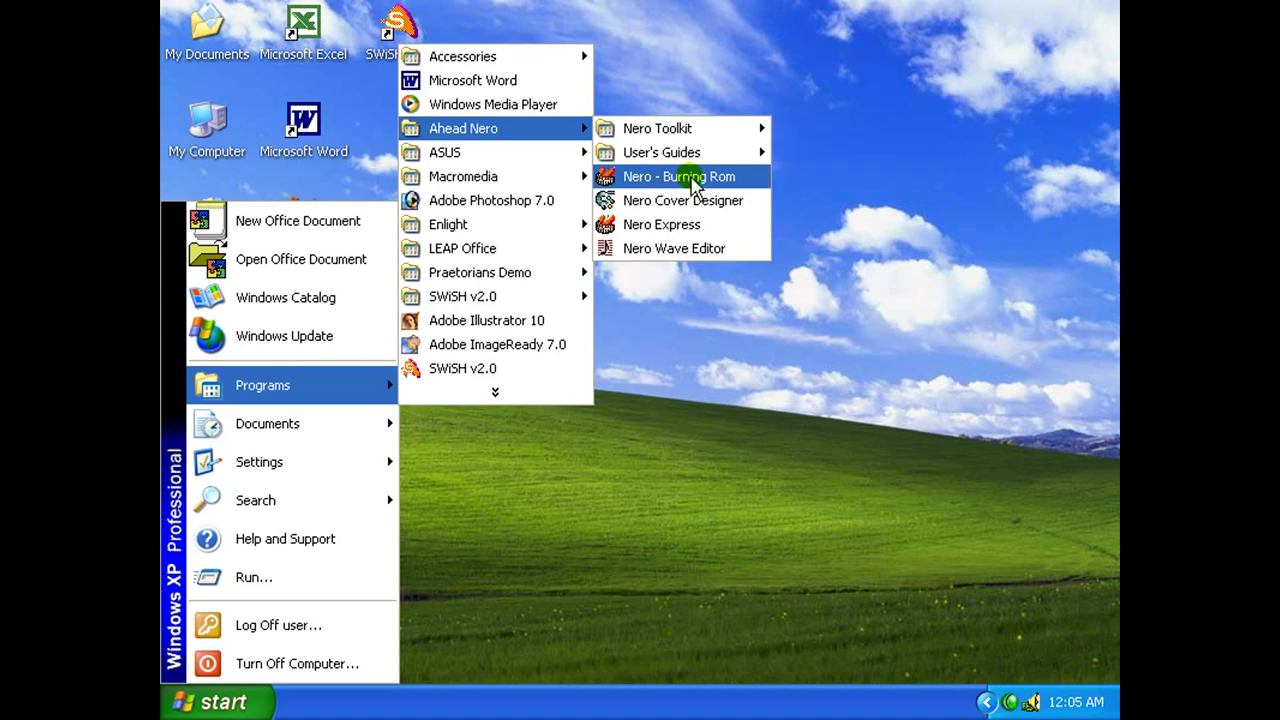
{"action": "left_click", "coordinate": [691, 179]}
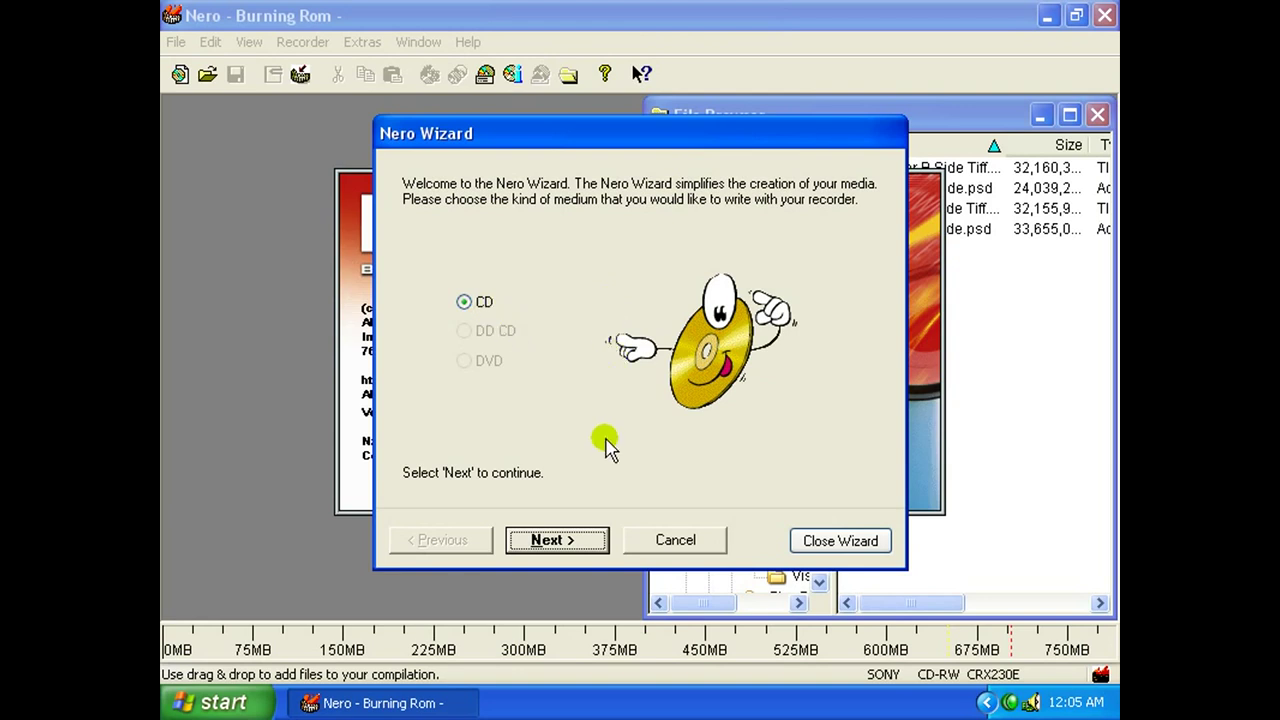
Complete the Nero Wizard choosing CD, Data CD and Create a new data CD.
{"action": "left_click", "coordinate": [572, 540]}
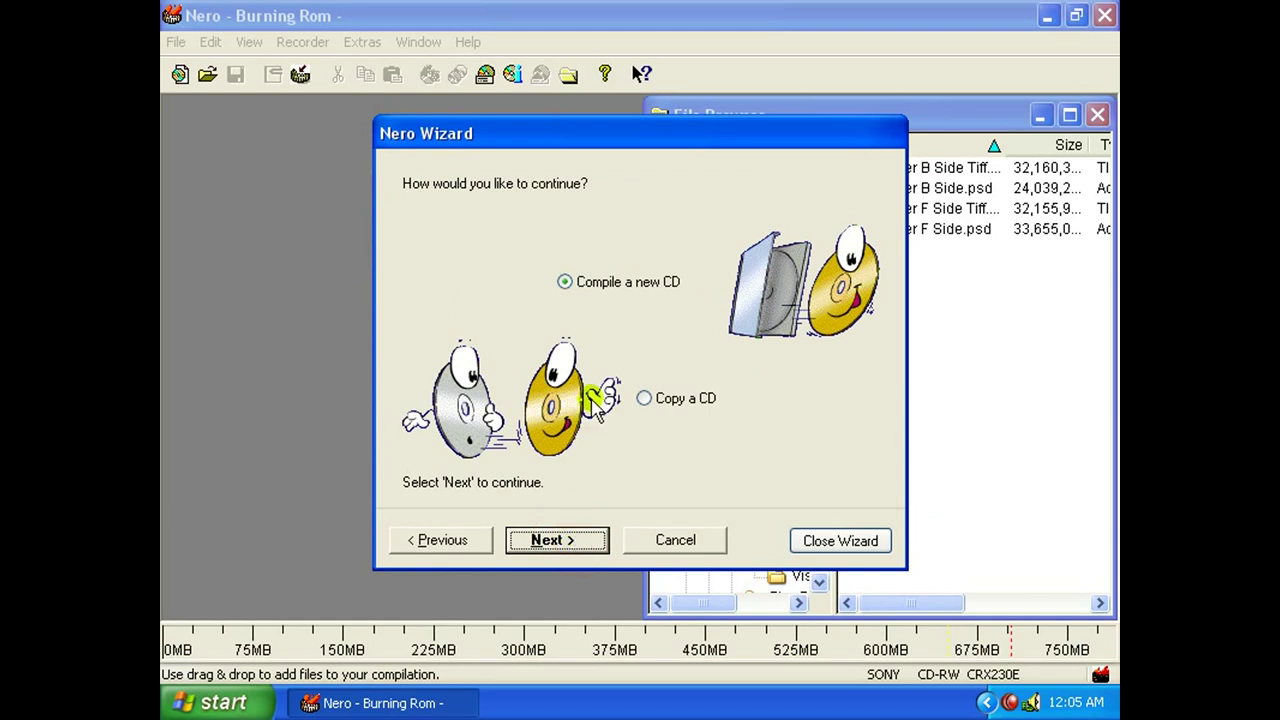
{"action": "left_click", "coordinate": [576, 542]}
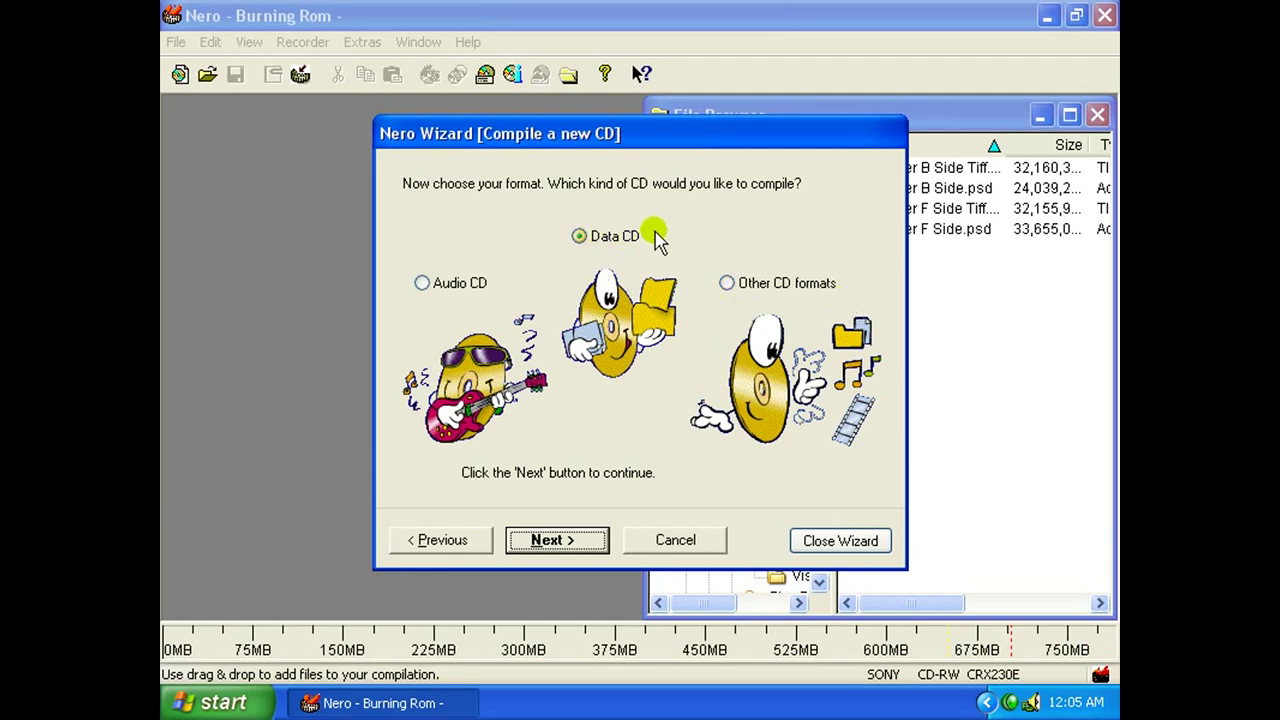
{"action": "left_click", "coordinate": [571, 539]}
{"action": "left_click", "coordinate": [556, 292]}
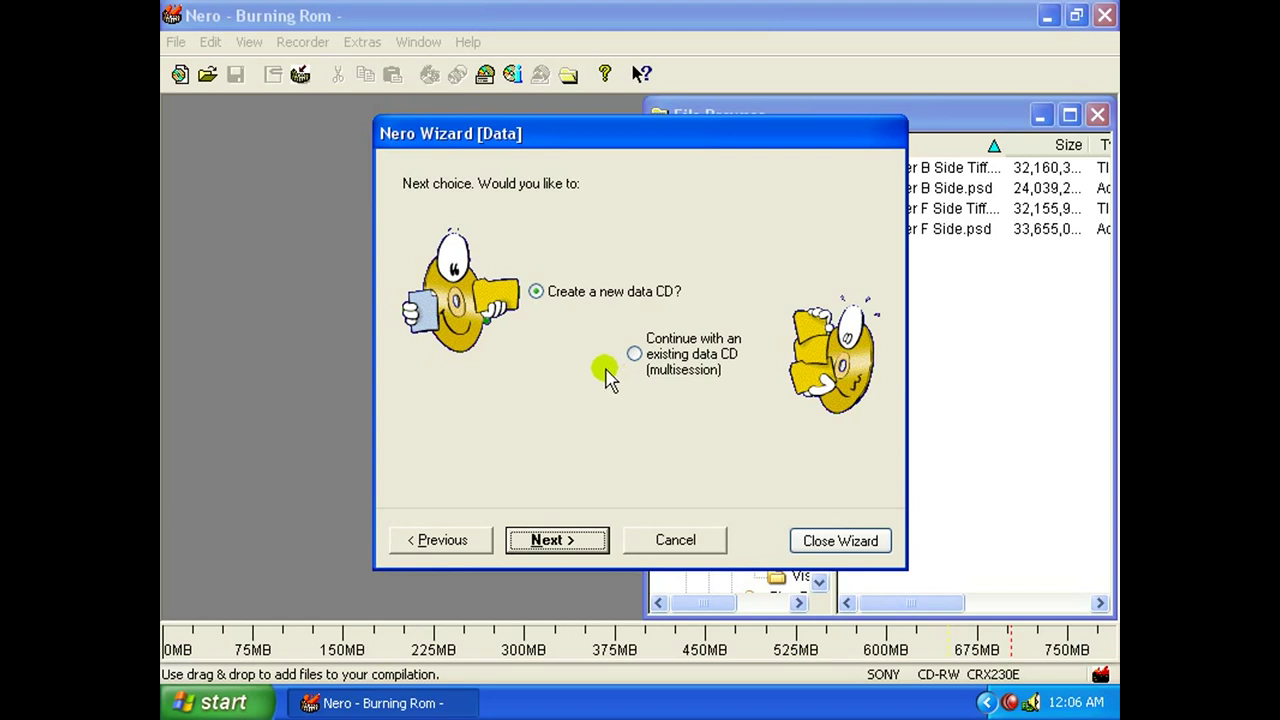
{"action": "left_click", "coordinate": [566, 544]}
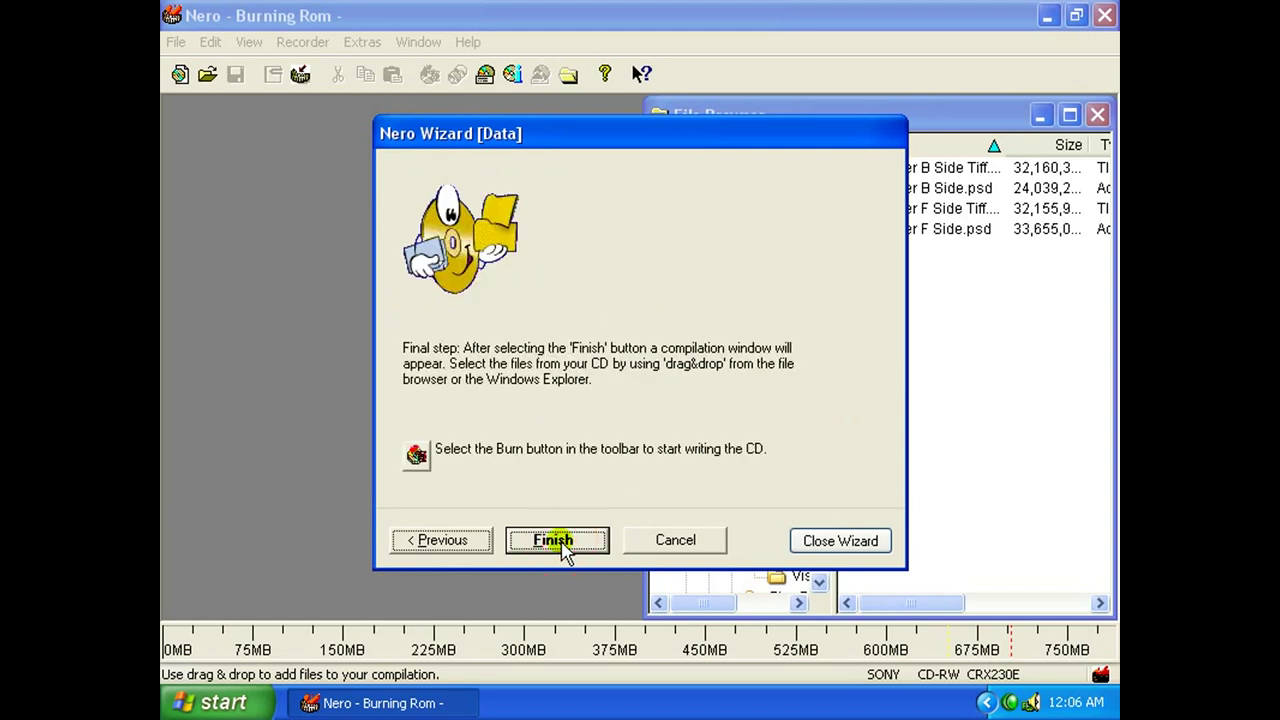
{"action": "left_click", "coordinate": [556, 541]}
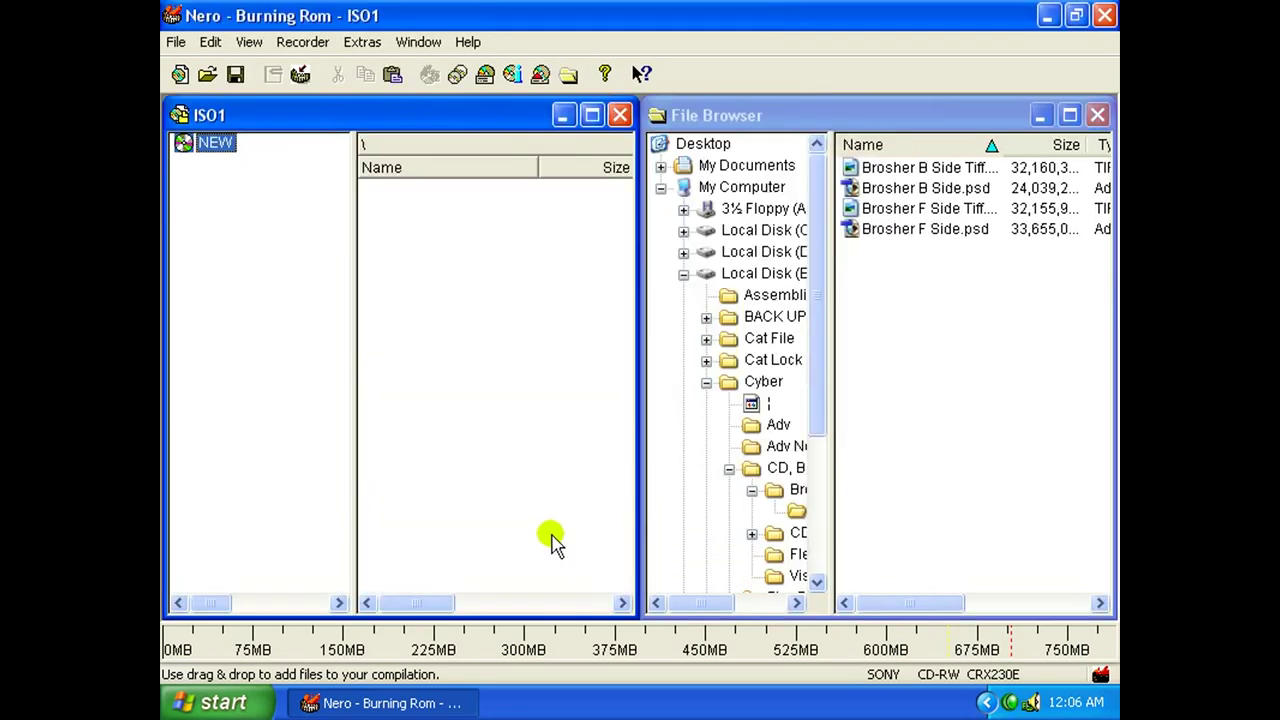
Expand Local Disk (D:) in the File Browser and drag its Photo folder into the ISO1 compilation.
{"action": "left_click", "coordinate": [752, 116]}
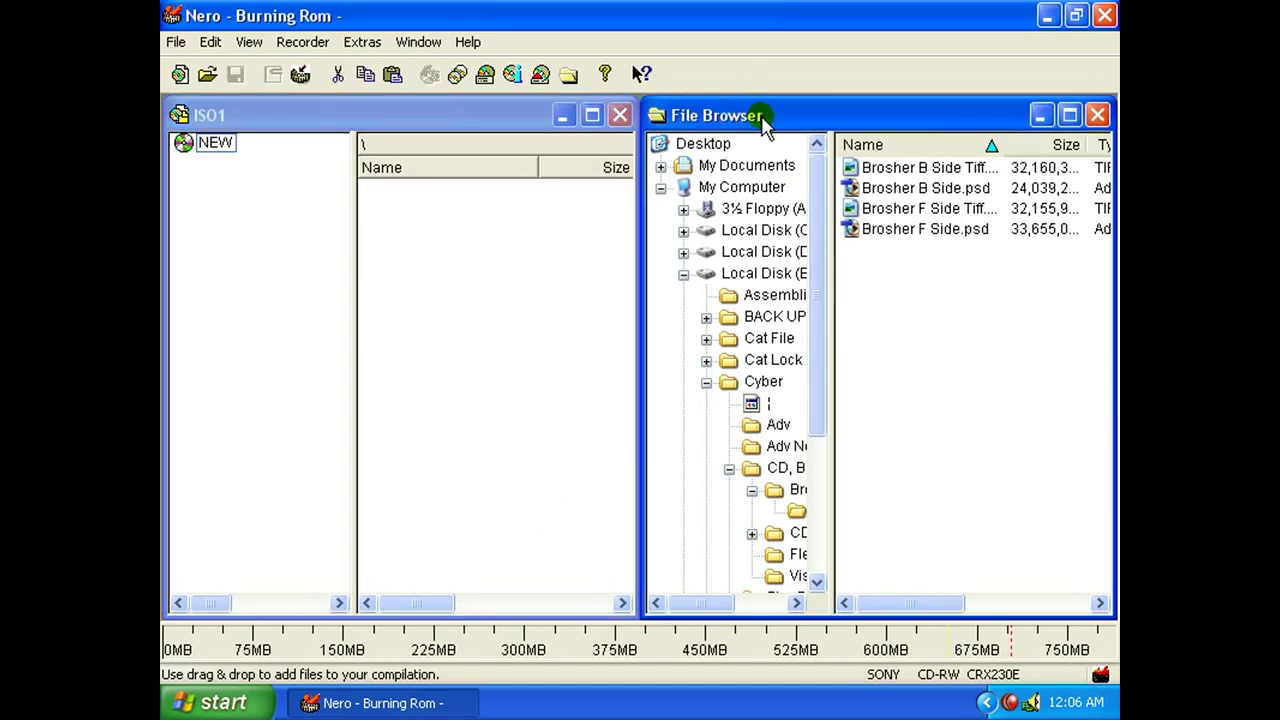
{"action": "left_click", "coordinate": [509, 116]}
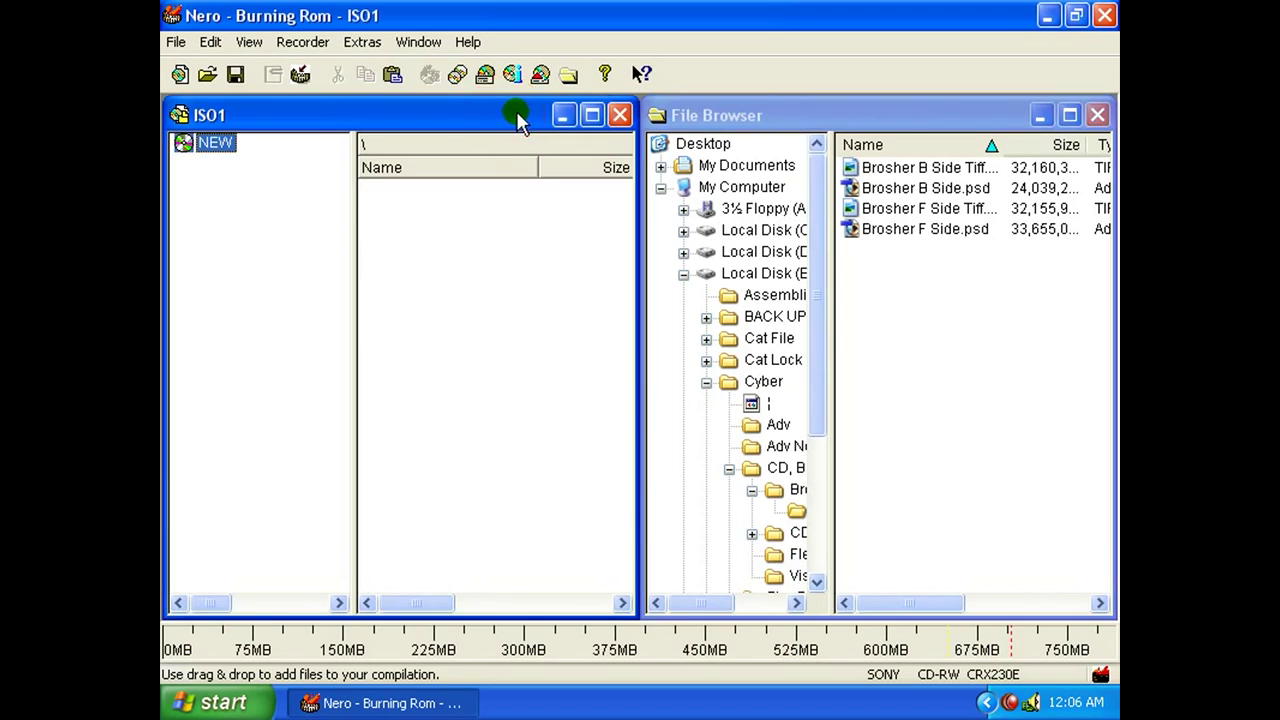
{"action": "left_click", "coordinate": [216, 145]}
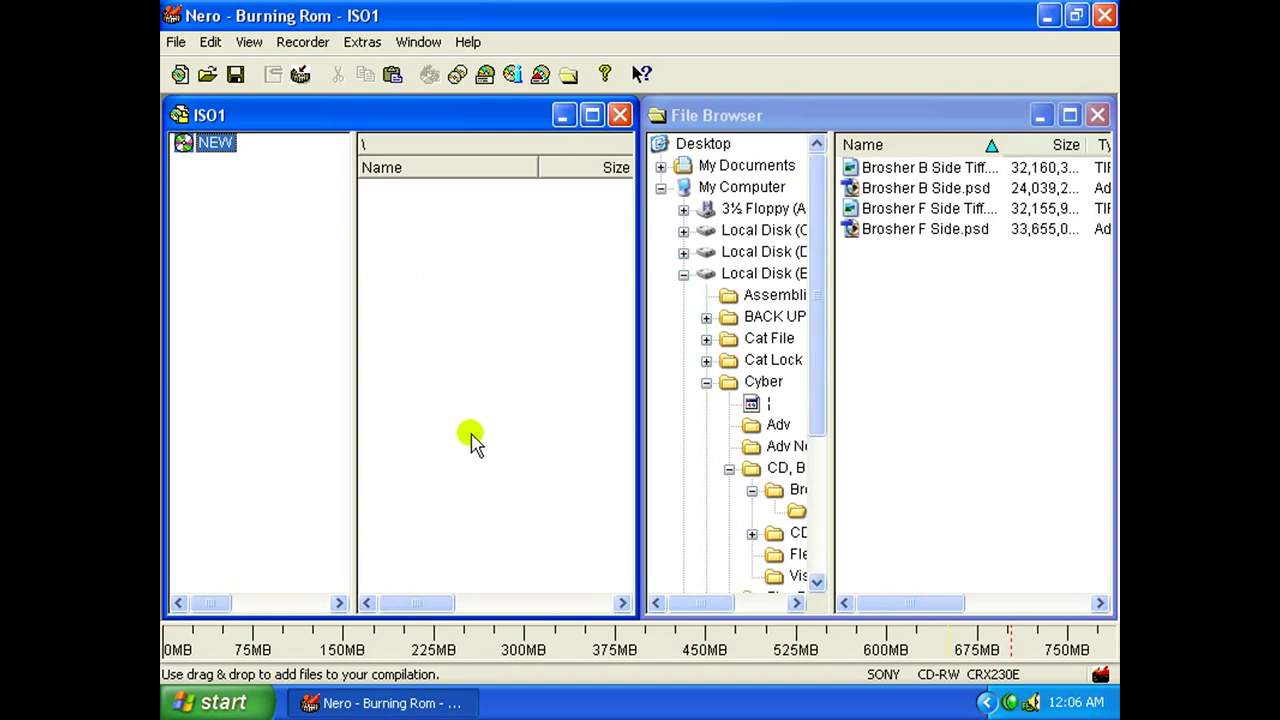
{"action": "left_click", "coordinate": [756, 116]}
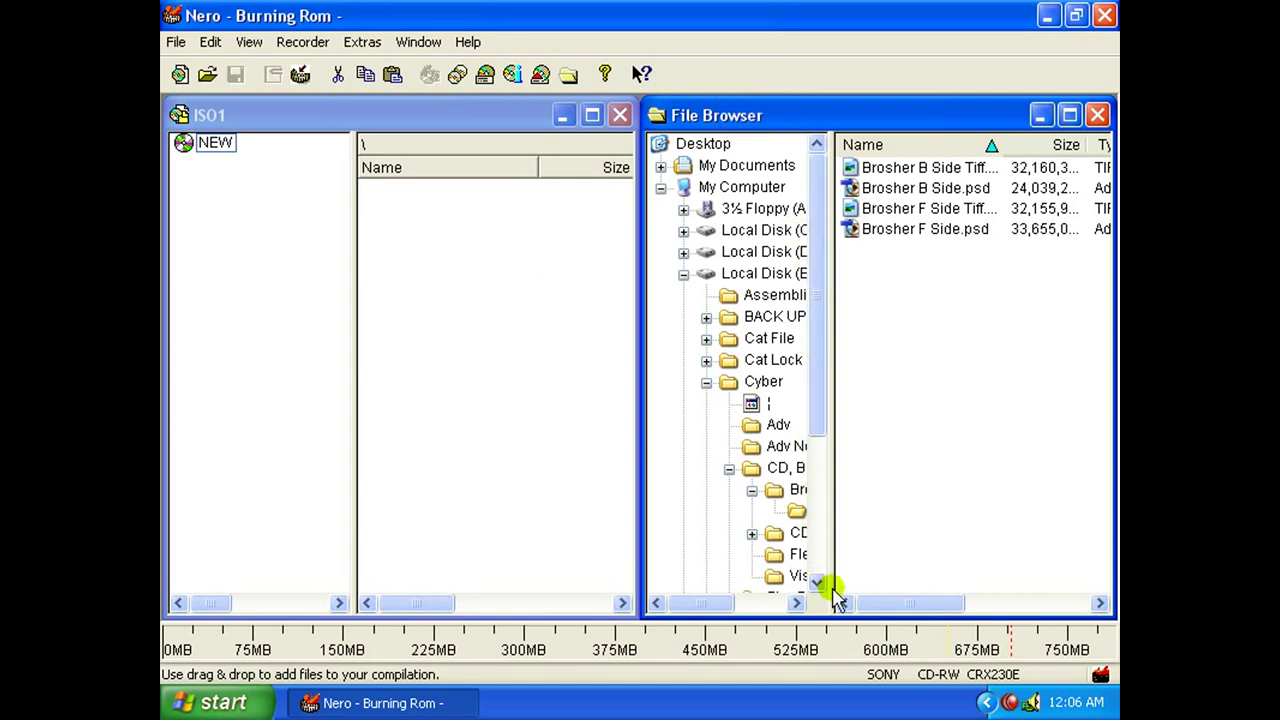
{"action": "left_click_drag", "start_coordinate": [832, 581], "coordinate": [893, 575]}
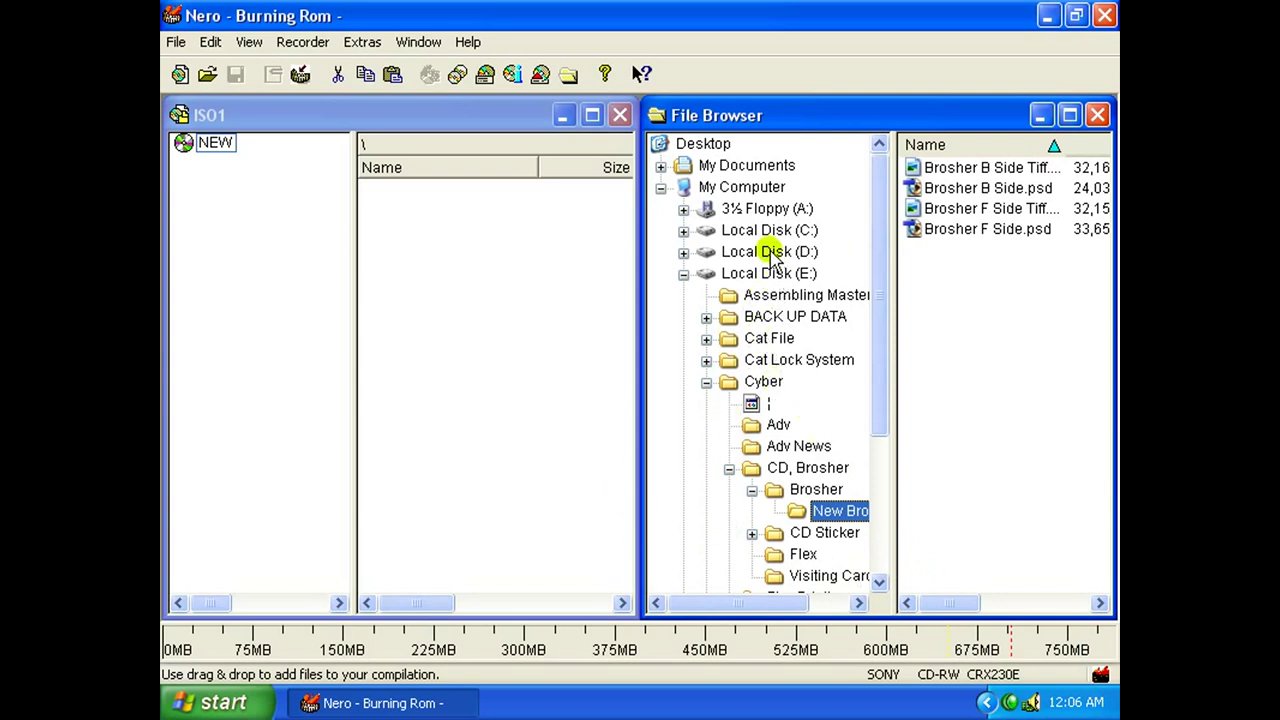
{"action": "left_click", "coordinate": [684, 252]}
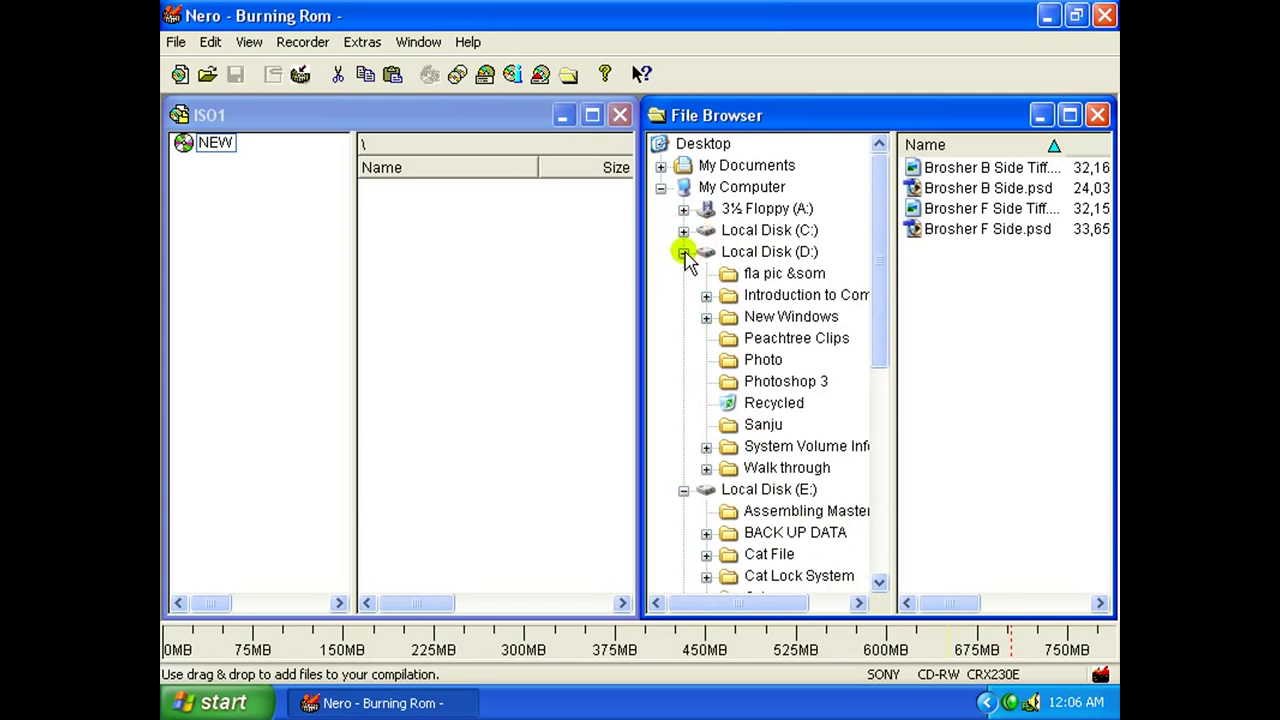
{"action": "left_click", "coordinate": [763, 360]}
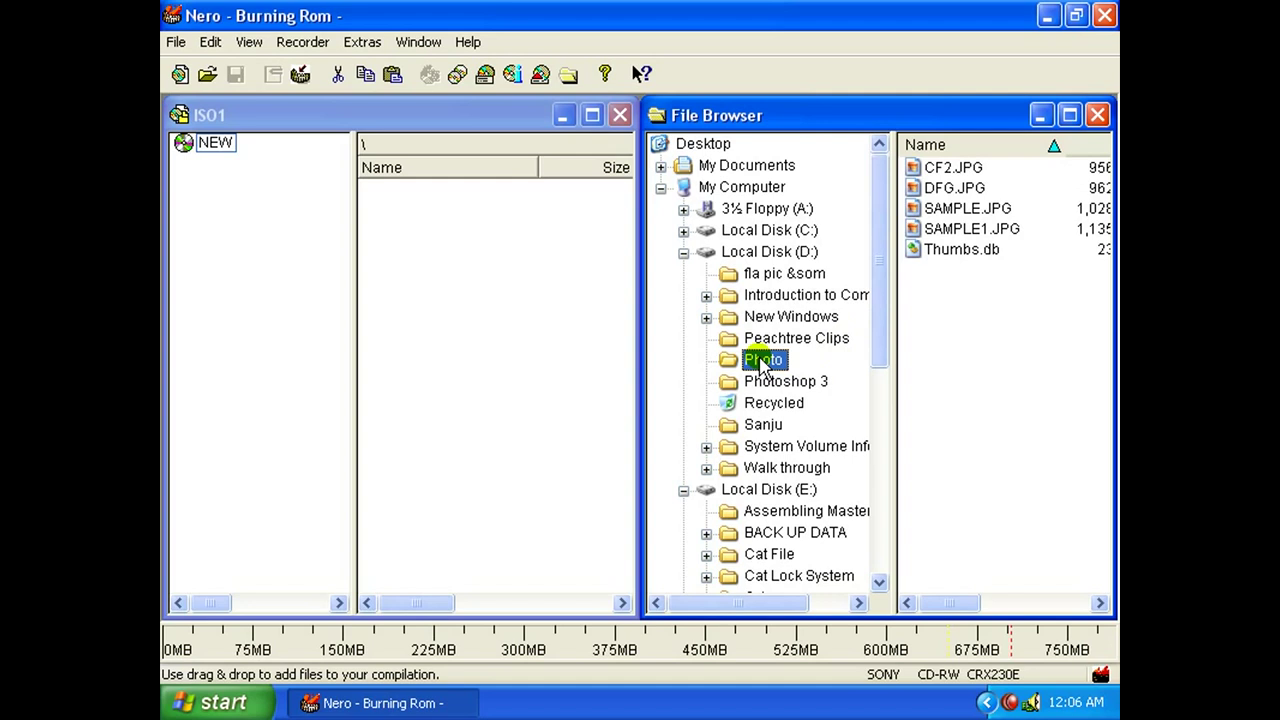
{"action": "left_click_drag", "start_coordinate": [763, 362], "coordinate": [572, 297]}
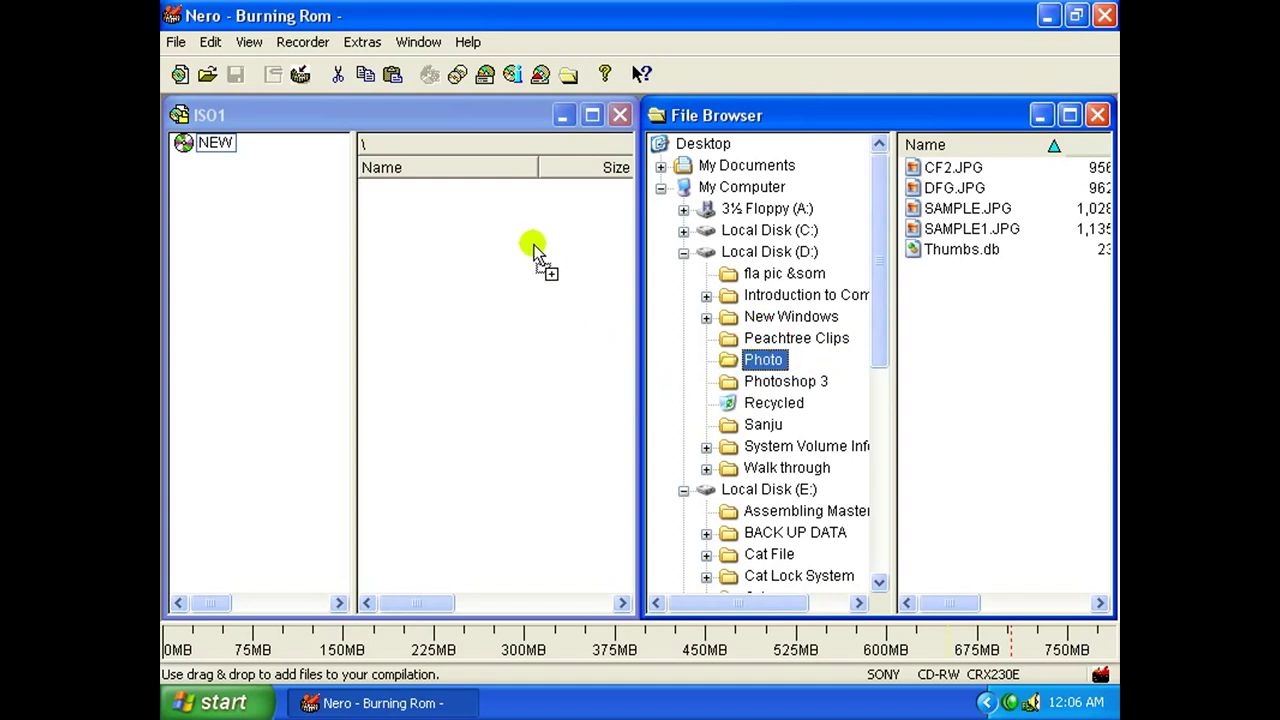
{"action": "left_click_drag", "start_coordinate": [533, 248], "coordinate": [532, 250]}
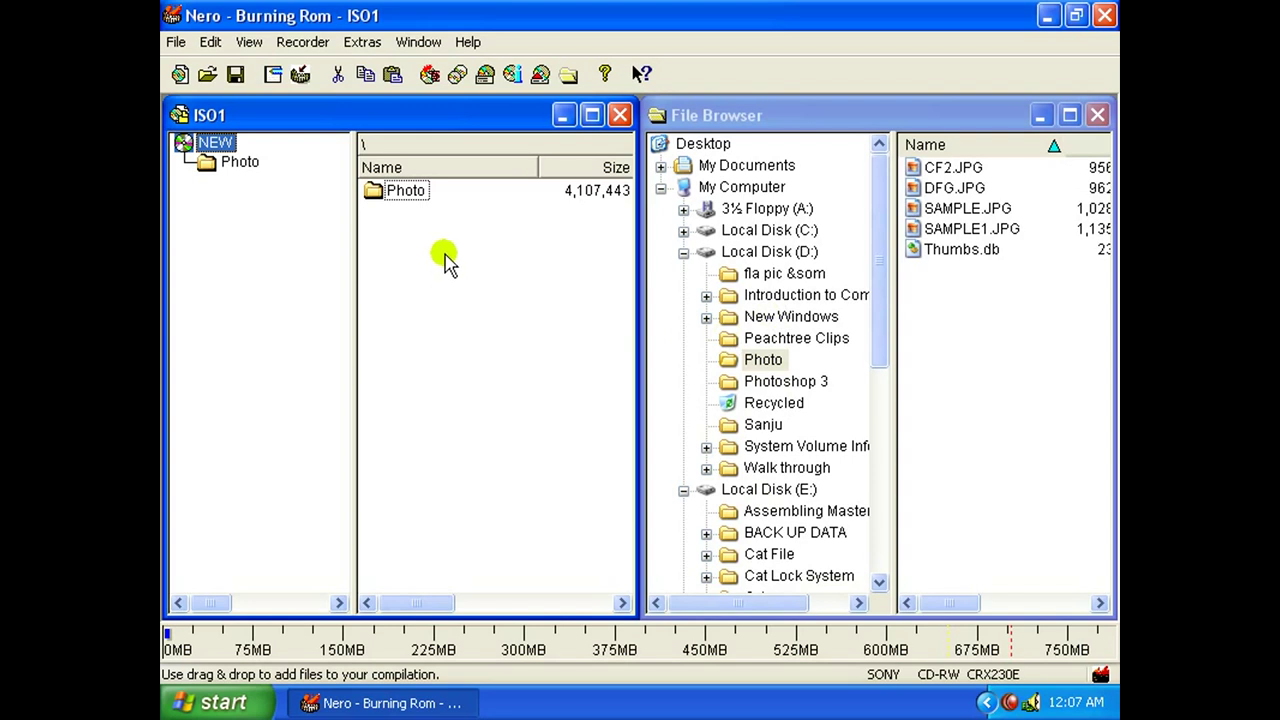
Write ISO1 to CD at 16x, acknowledge the successful burn and discard the log.
{"action": "left_click", "coordinate": [176, 42]}
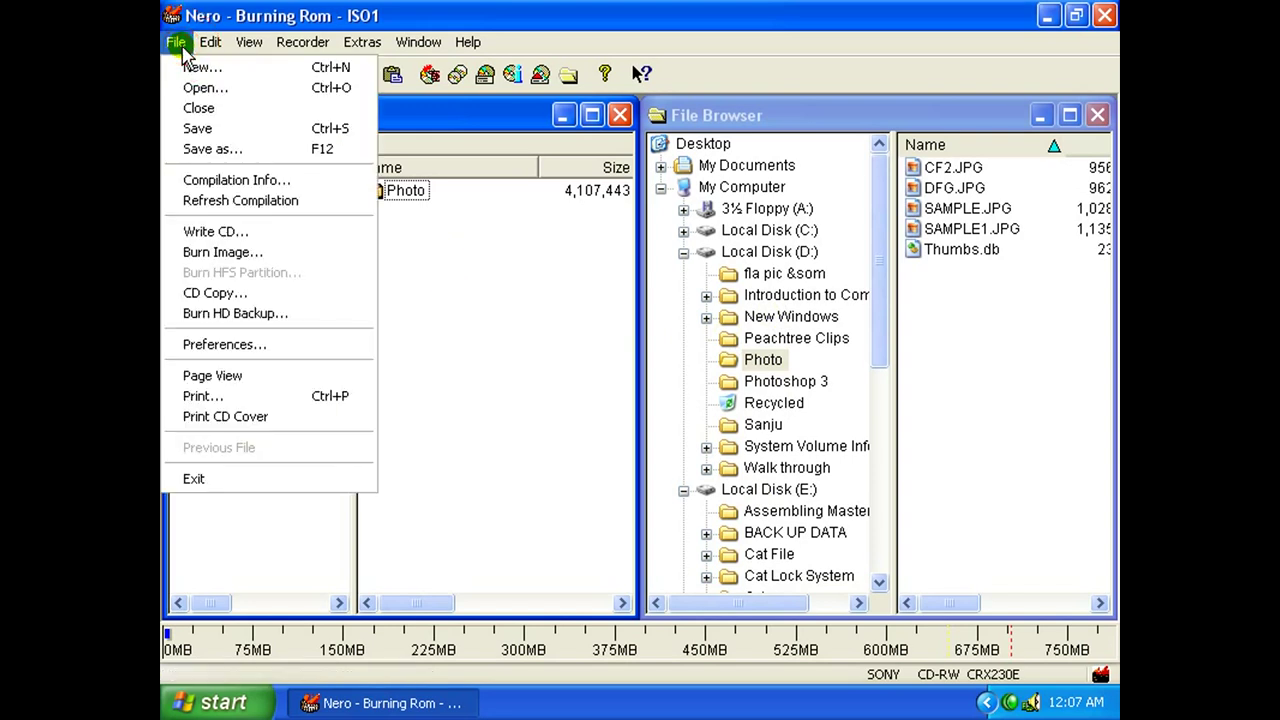
{"action": "left_click", "coordinate": [258, 236]}
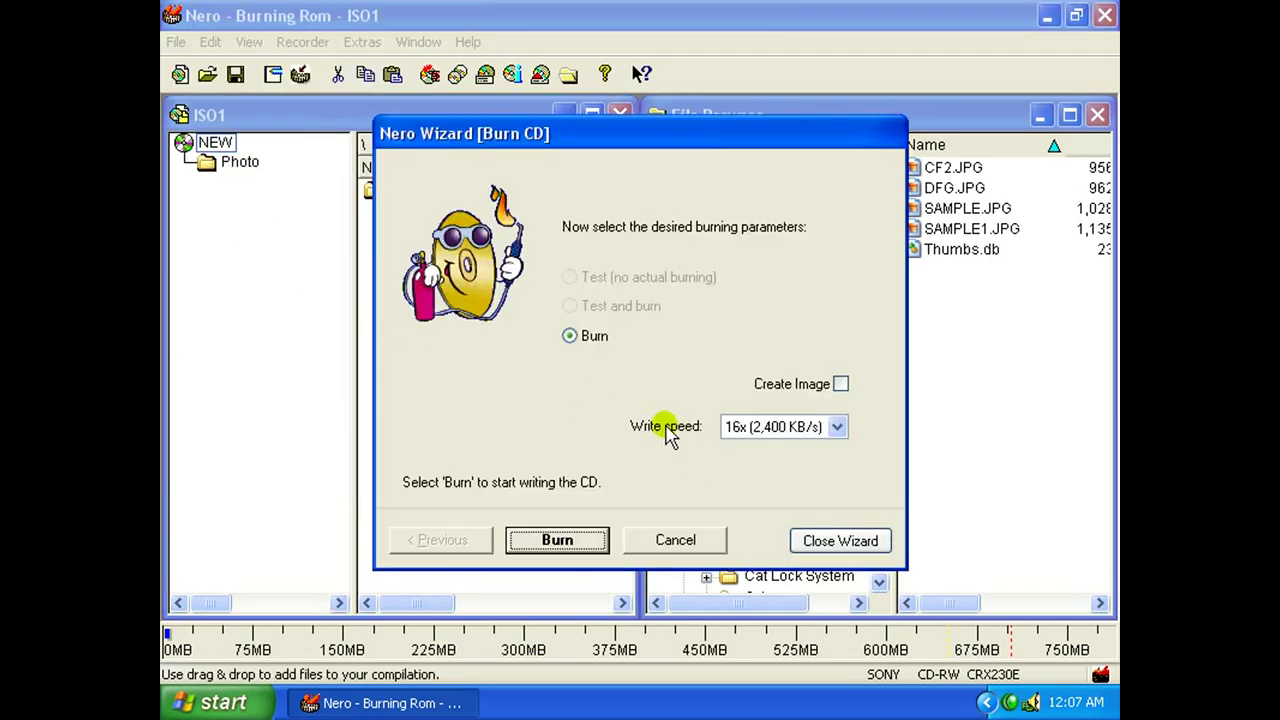
{"action": "left_click", "coordinate": [841, 428]}
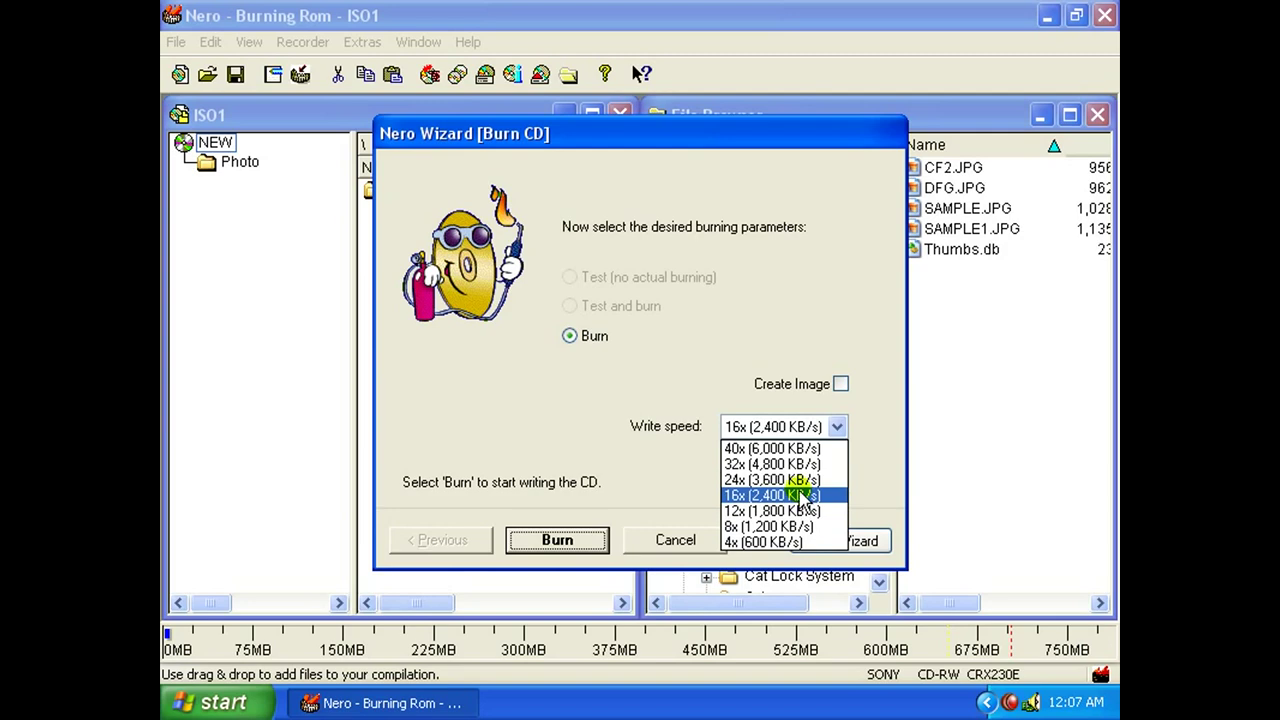
{"action": "left_click", "coordinate": [800, 496]}
{"action": "left_click", "coordinate": [588, 537]}
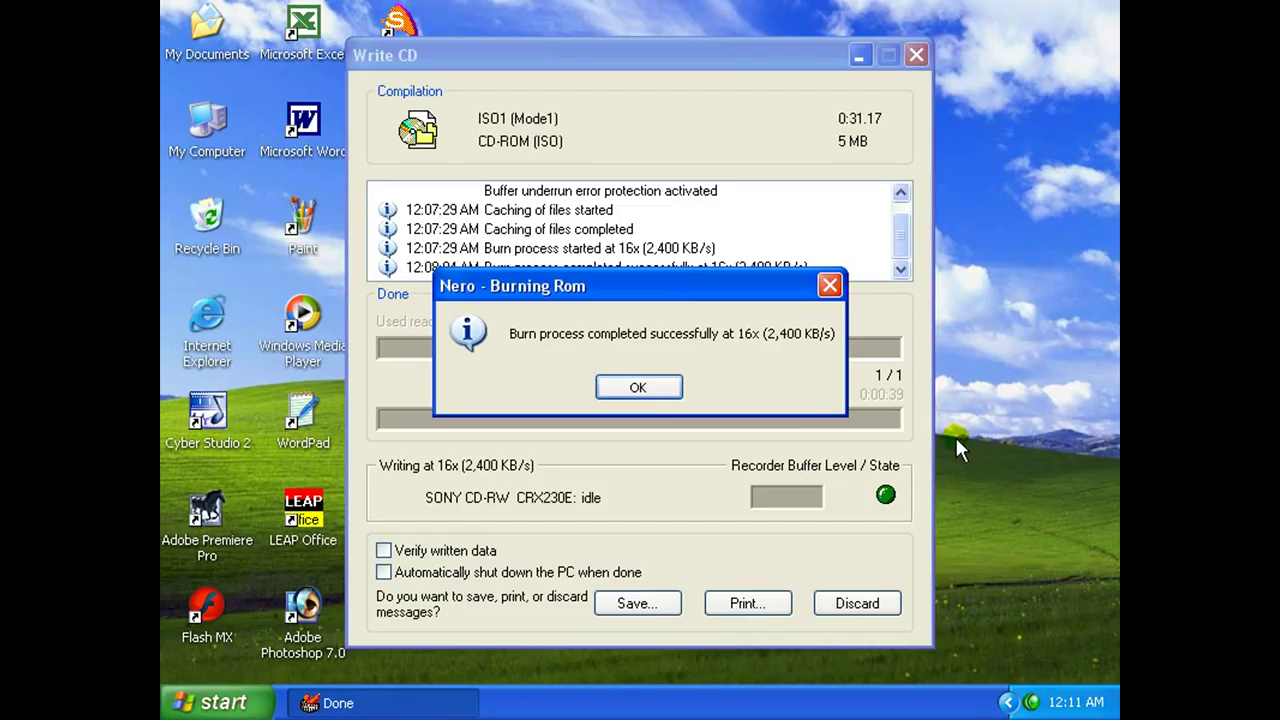
{"action": "left_click", "coordinate": [676, 388]}
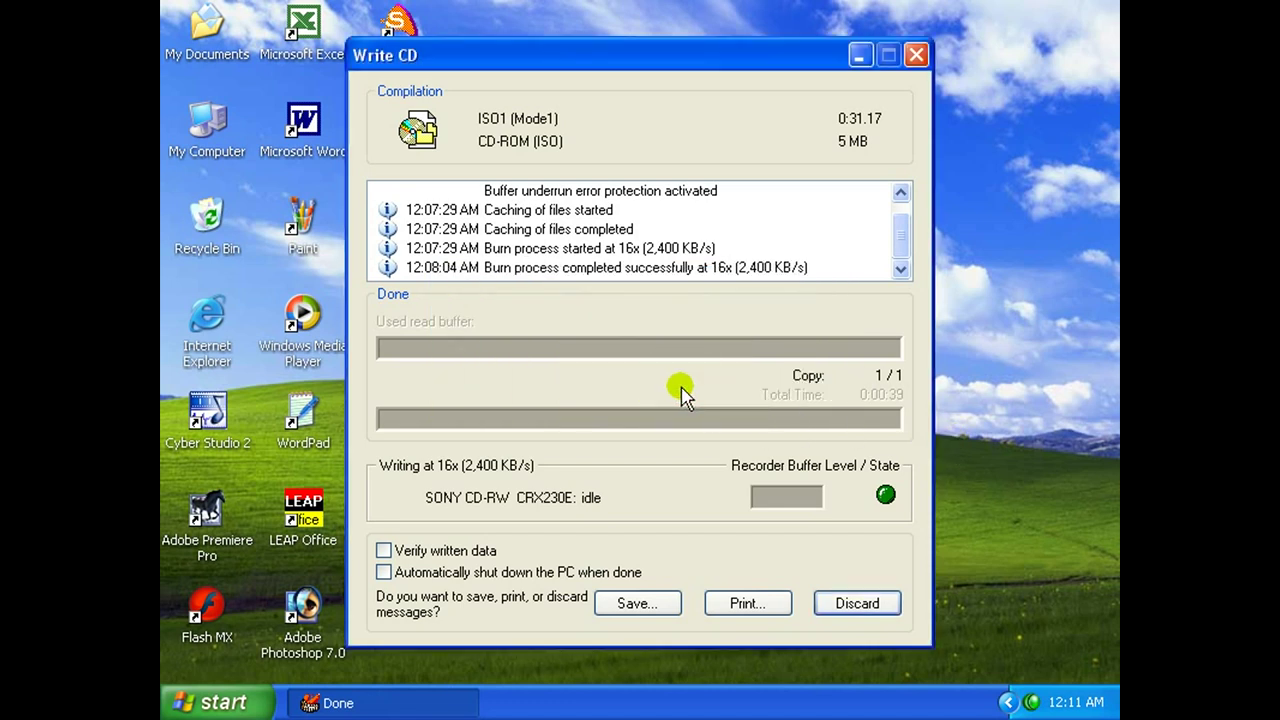
{"action": "left_click", "coordinate": [857, 603]}
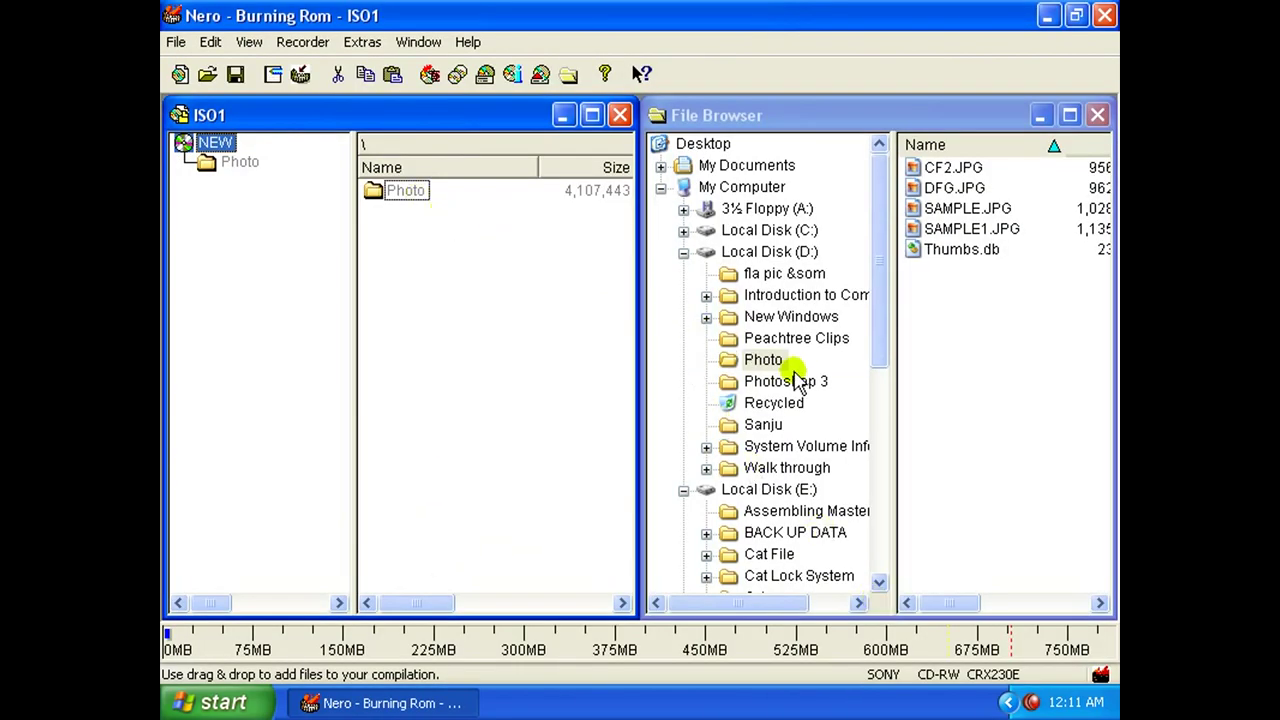
Exit Nero without saving ISO1, refresh the desktop and open My Computer.
{"action": "left_click", "coordinate": [1104, 15]}
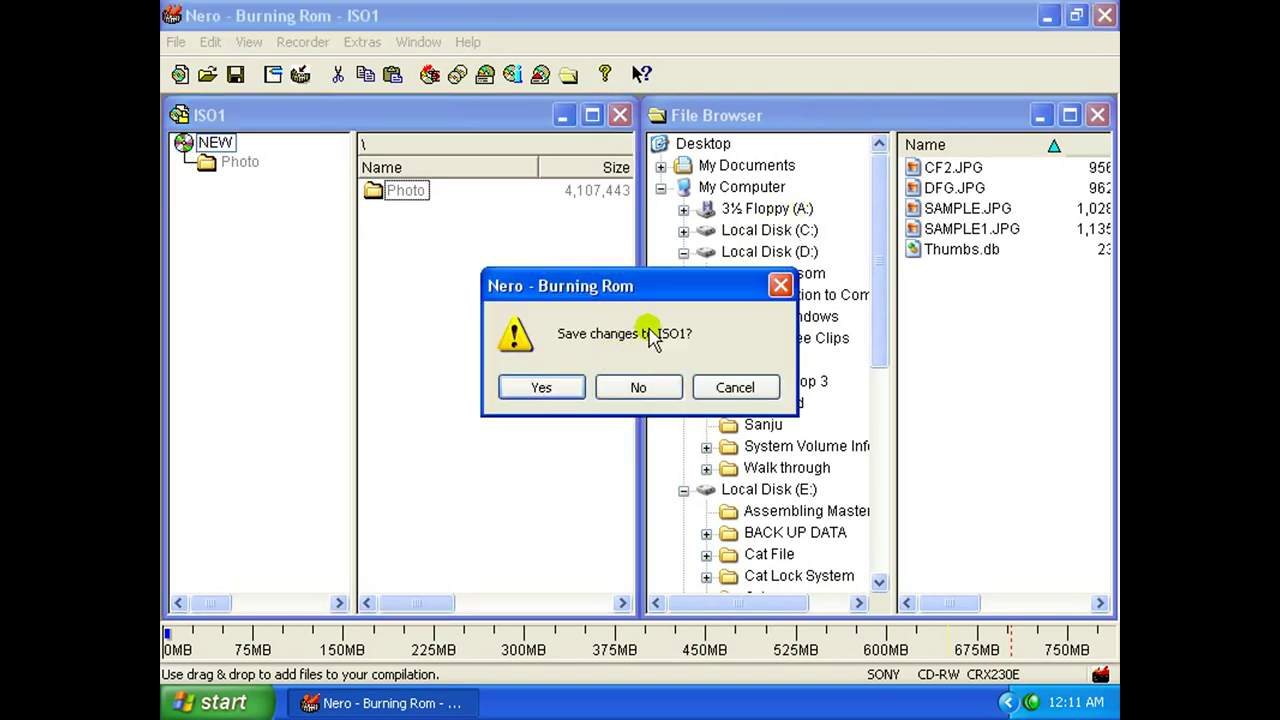
{"action": "left_click_drag", "start_coordinate": [655, 290], "coordinate": [653, 334]}
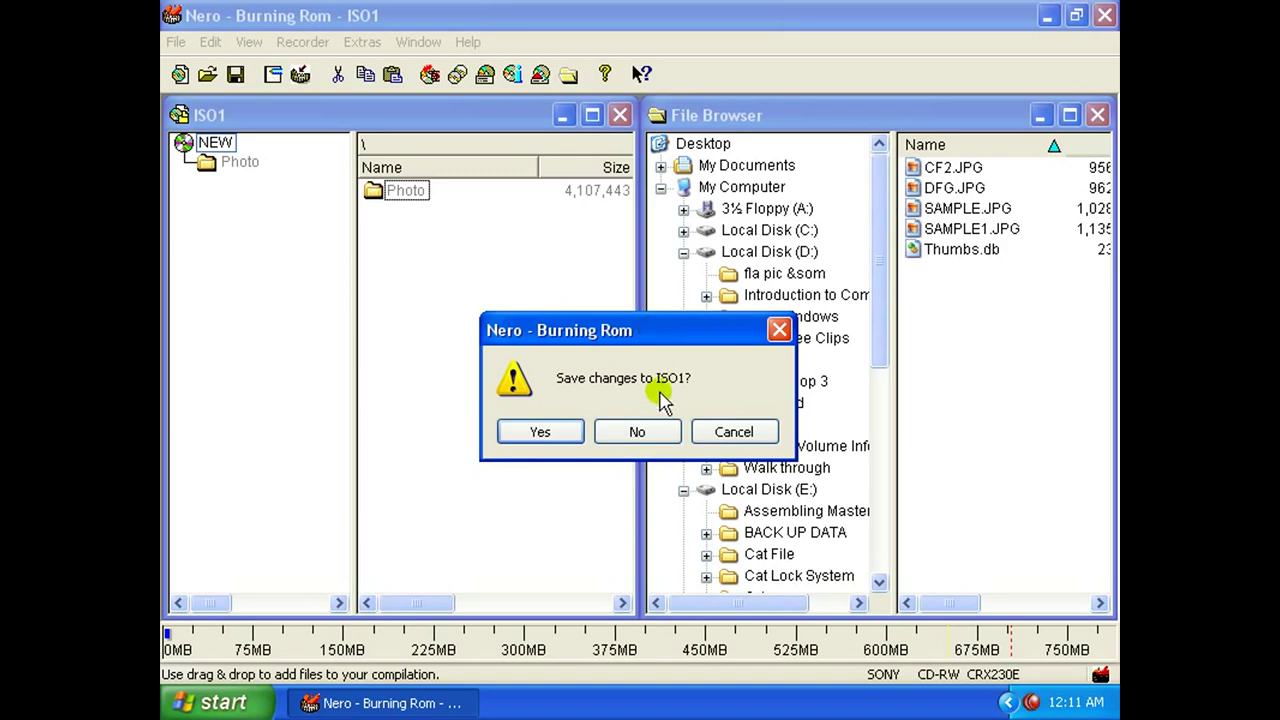
{"action": "left_click", "coordinate": [640, 433]}
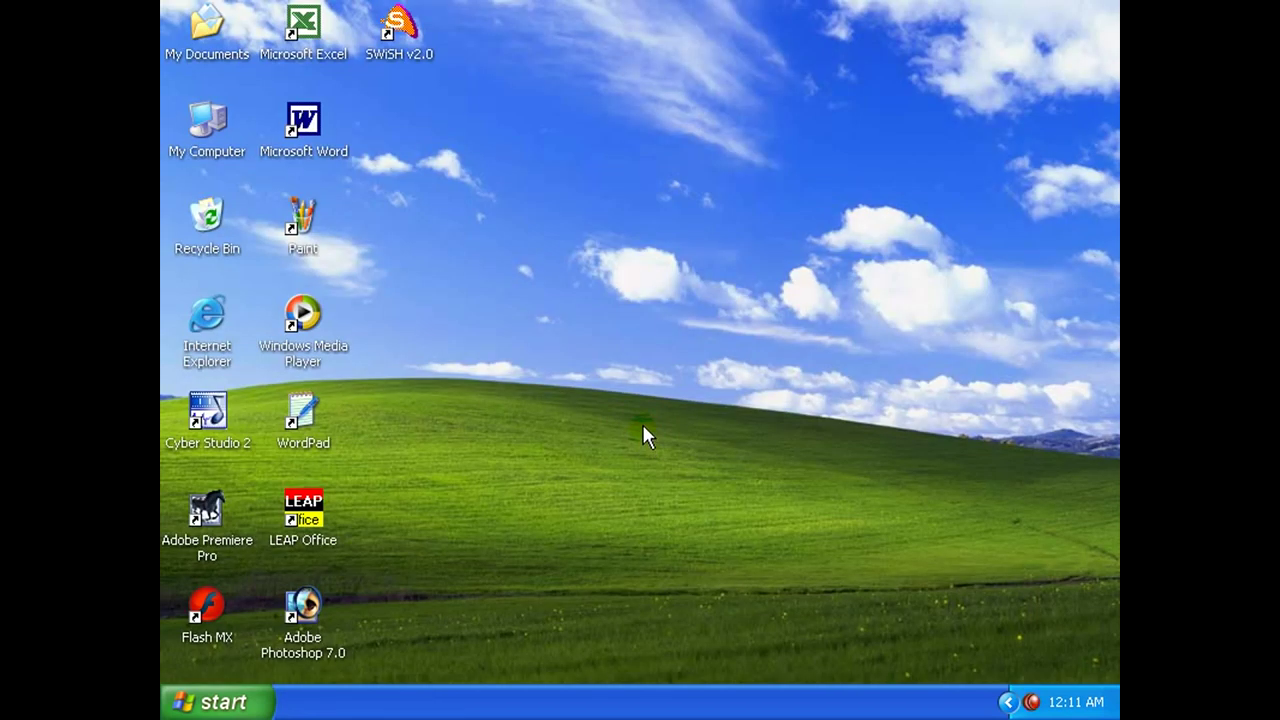
{"action": "right_click", "coordinate": [500, 276]}
{"action": "left_click", "coordinate": [537, 307]}
{"action": "double_click", "coordinate": [208, 138]}
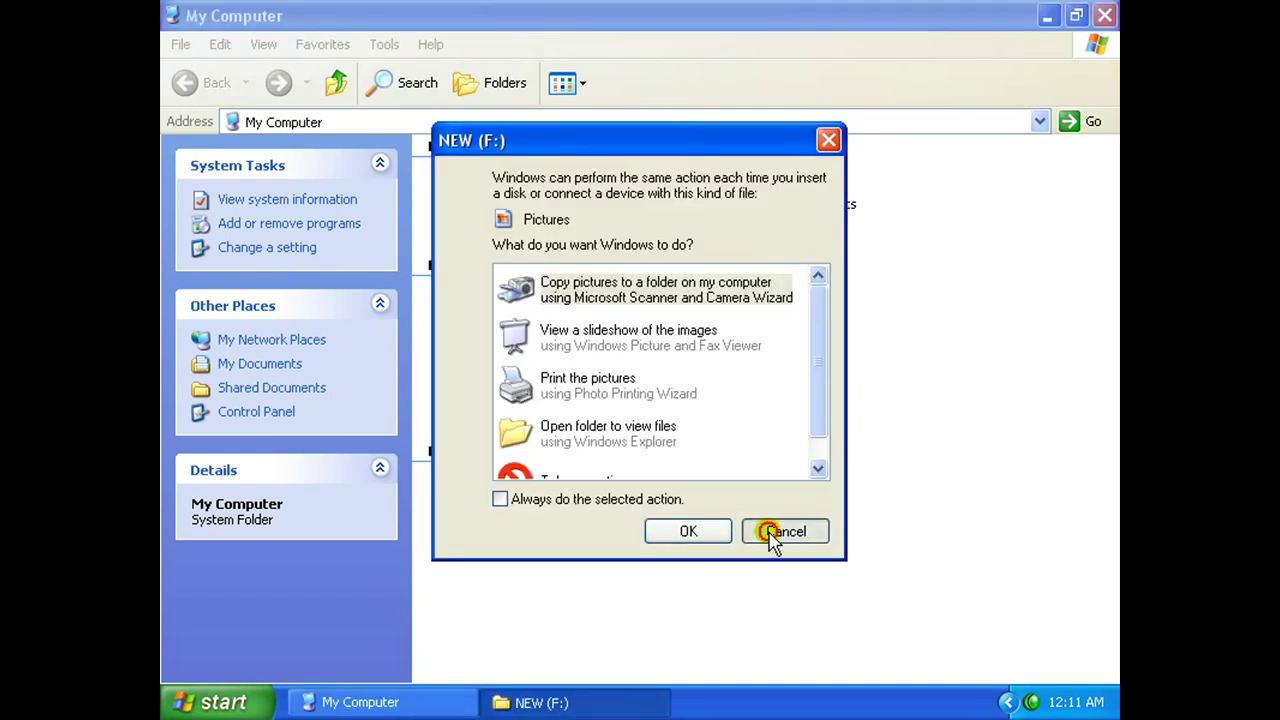
Dismiss AutoPlay and open the burned NEW (F:) disc from its right-click menu.
{"action": "left_click", "coordinate": [767, 529]}
{"action": "left_click", "coordinate": [730, 512]}
{"action": "right_click", "coordinate": [730, 510]}
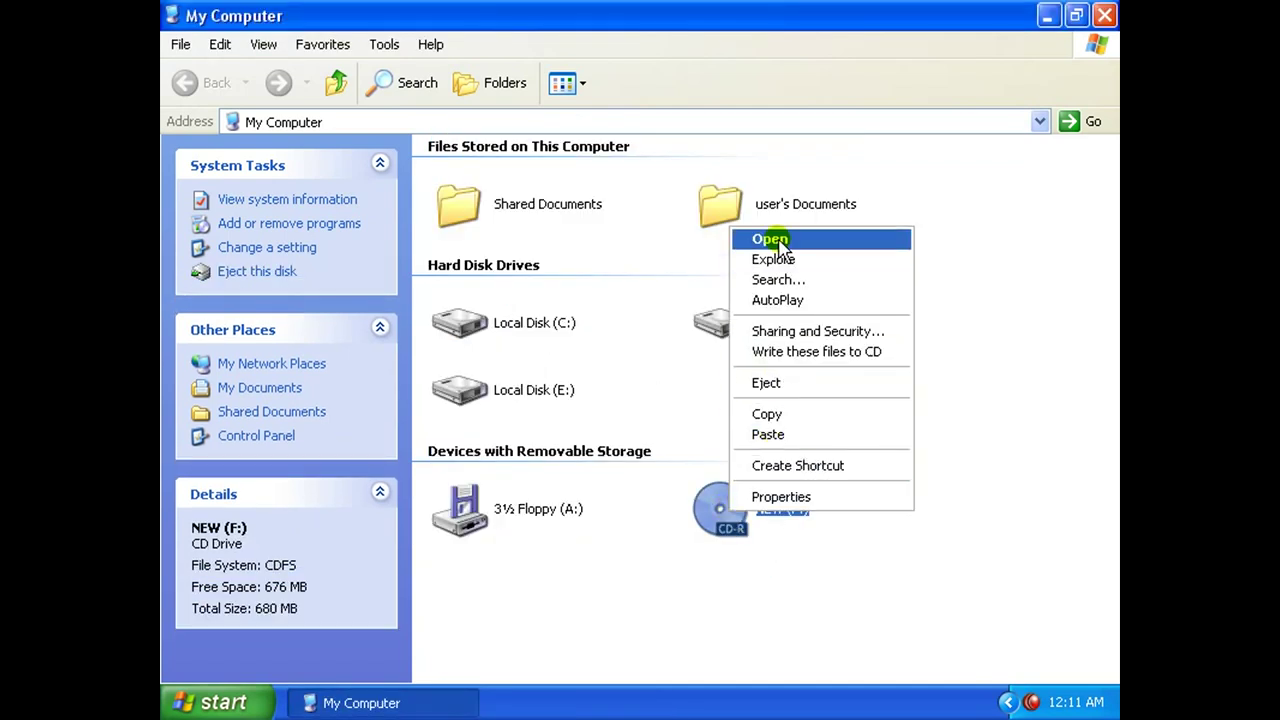
{"action": "left_click", "coordinate": [770, 242]}
Open the Photo folder on the disc and select its DFG, SAMPLE, SAMPLE1 and CF2 images.
{"action": "left_click", "coordinate": [466, 194]}
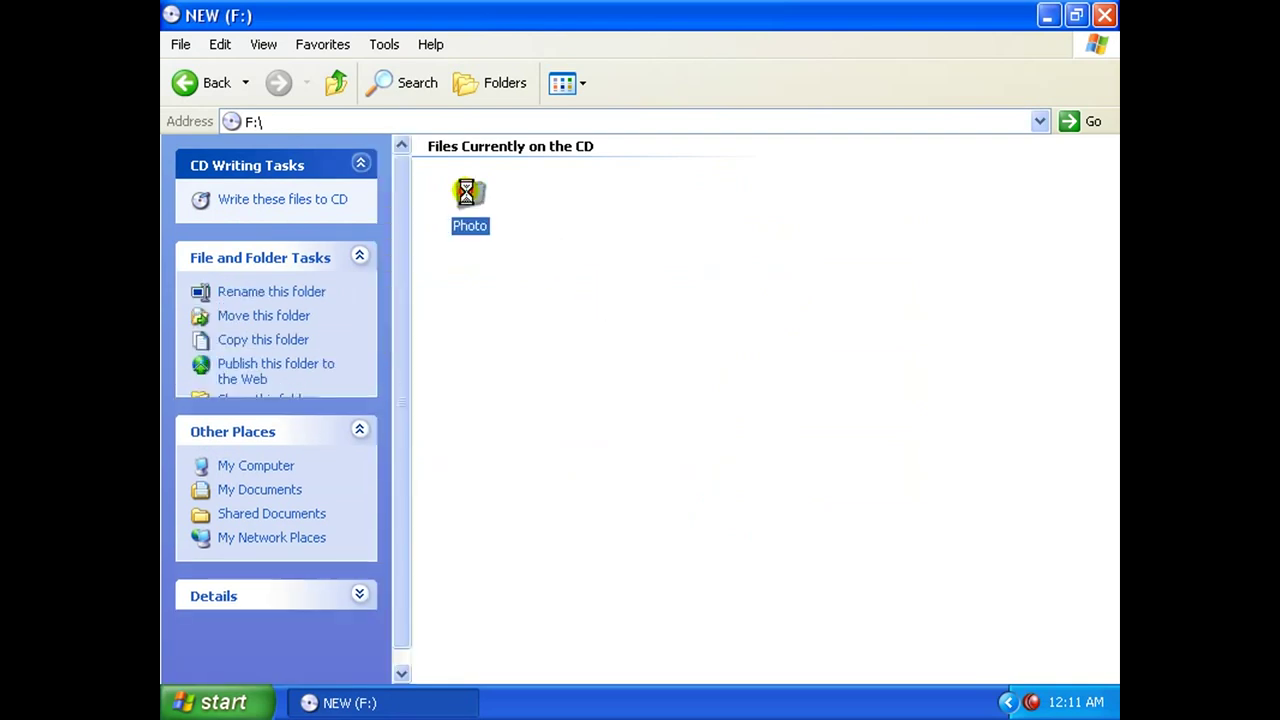
{"action": "left_click", "coordinate": [562, 190]}
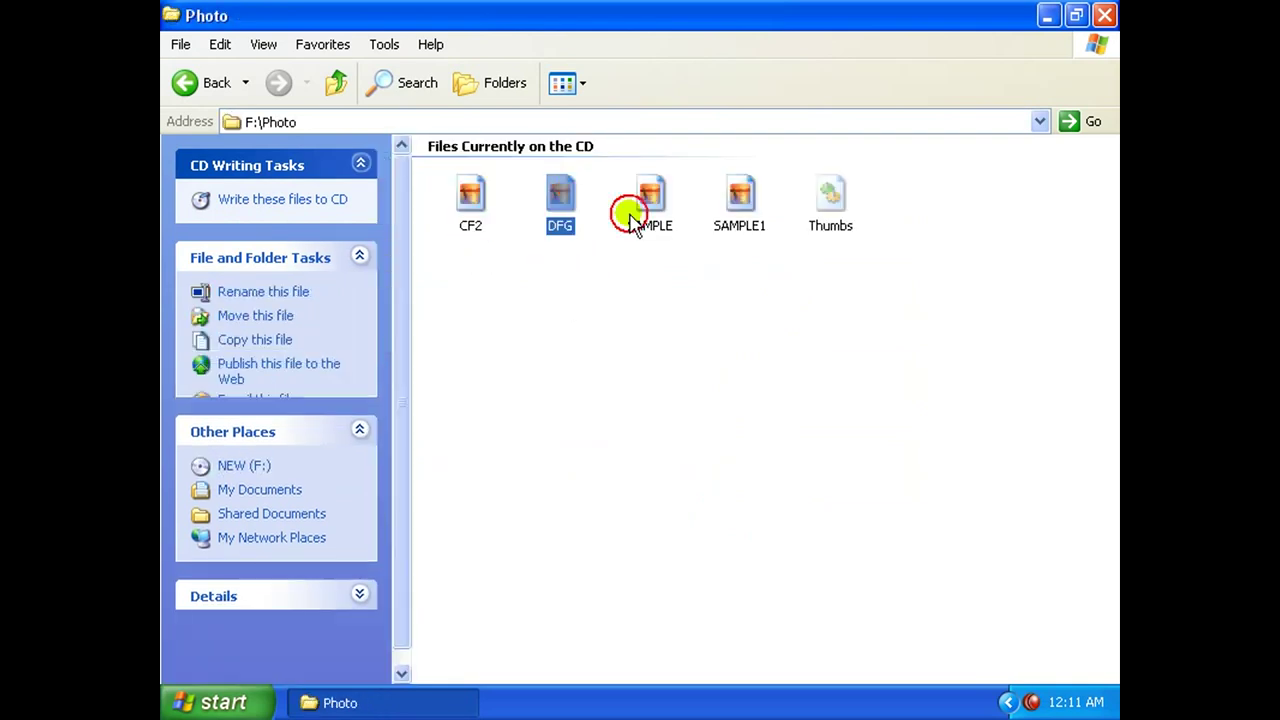
{"action": "left_click", "coordinate": [652, 205]}
{"action": "left_click", "coordinate": [738, 198]}
{"action": "left_click", "coordinate": [552, 200]}
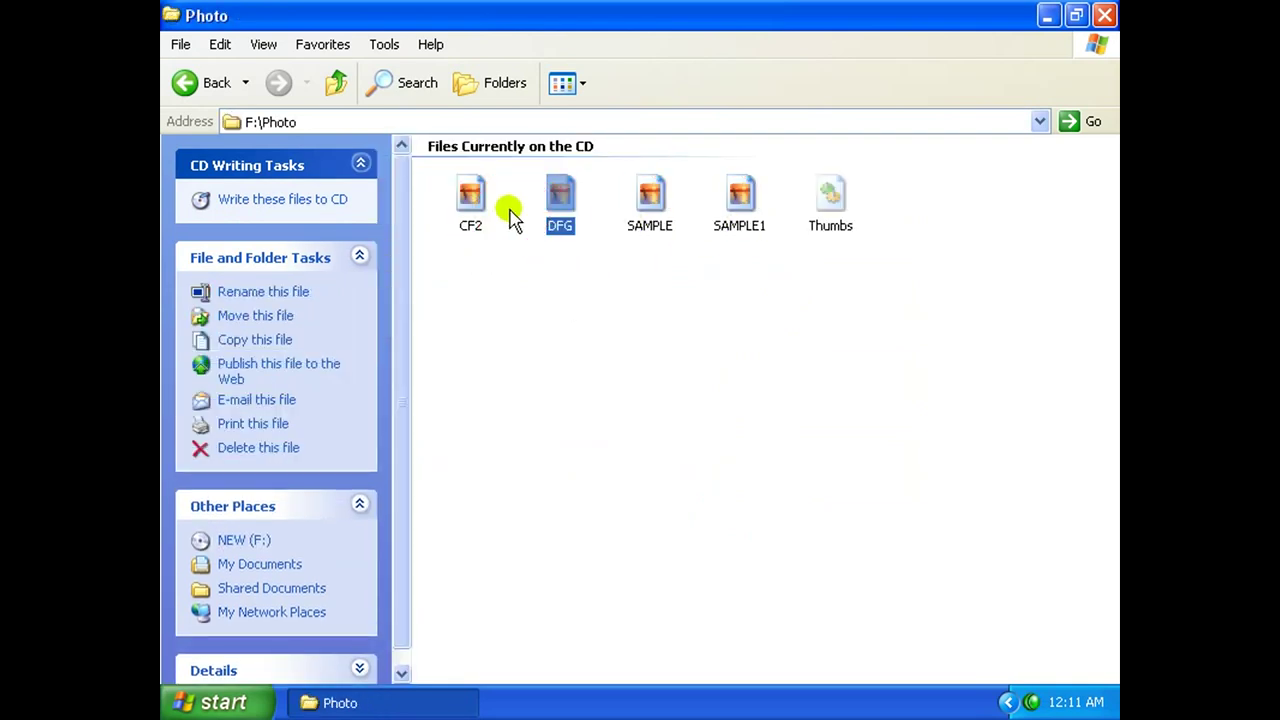
{"action": "left_click", "coordinate": [474, 200]}
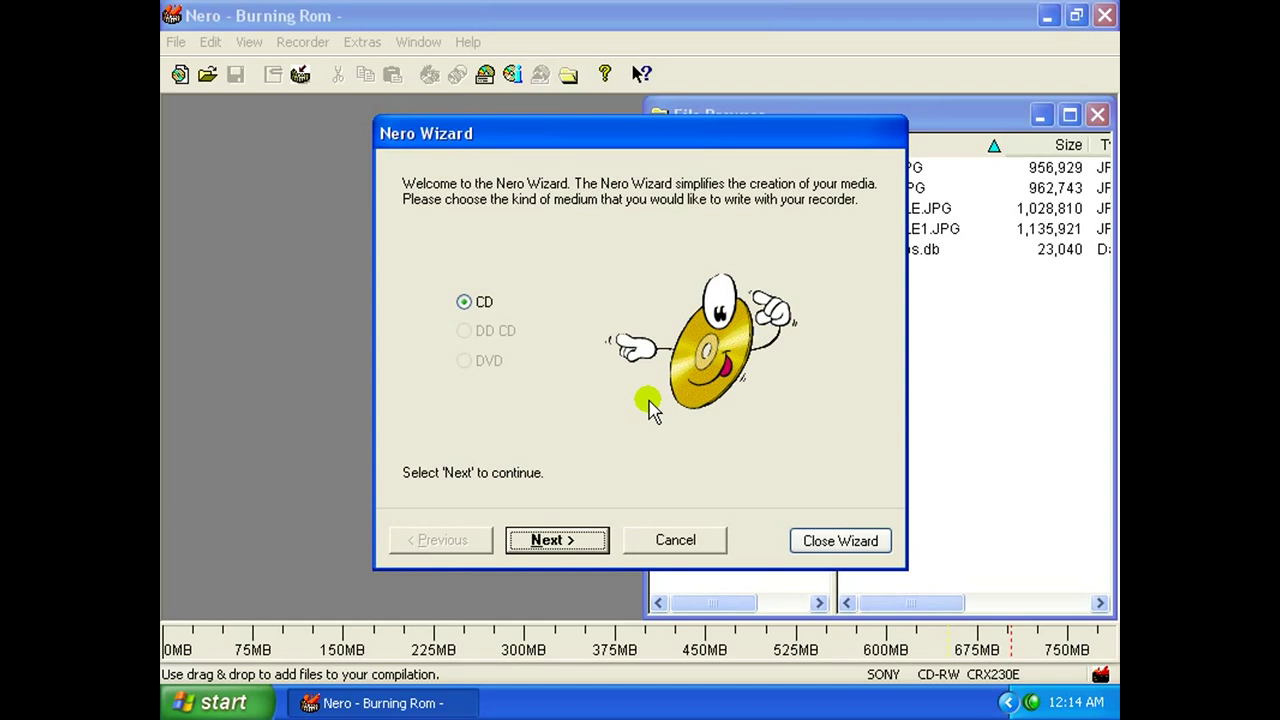
Run the Nero Wizard choosing to add to the existing data CD, continuing from its existing track.
{"action": "left_click", "coordinate": [588, 542]}
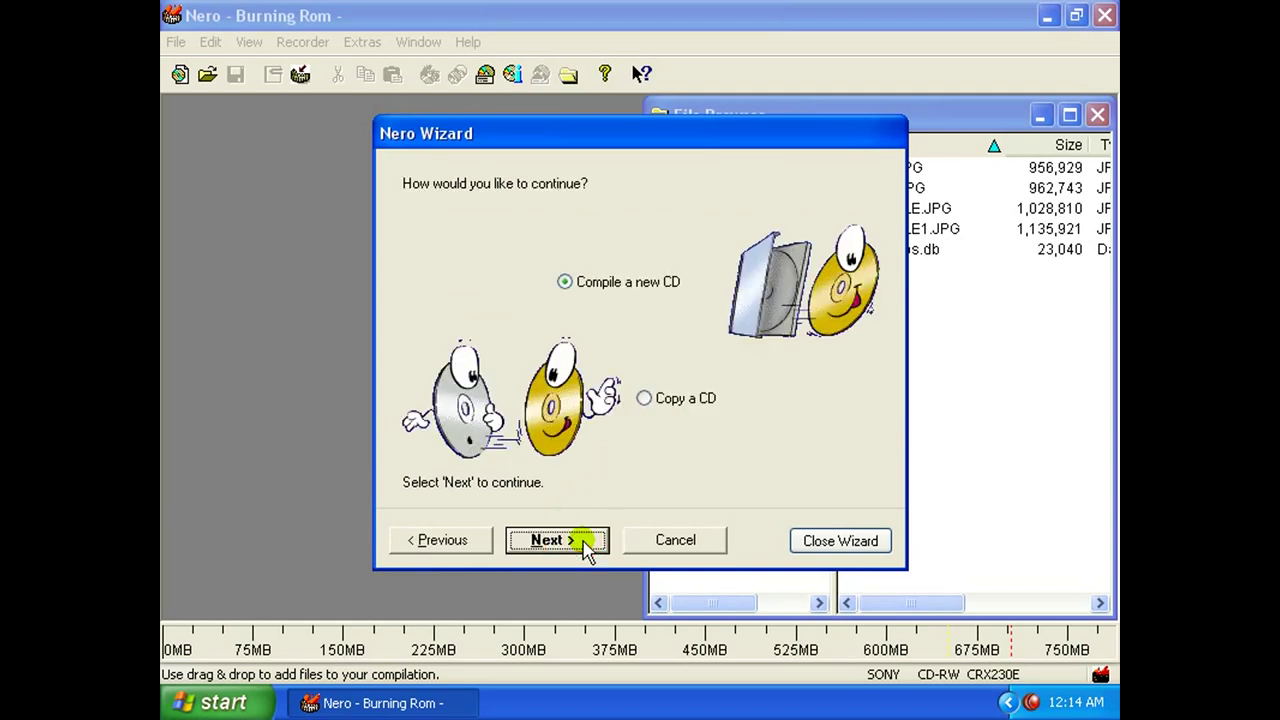
{"action": "left_click", "coordinate": [588, 542]}
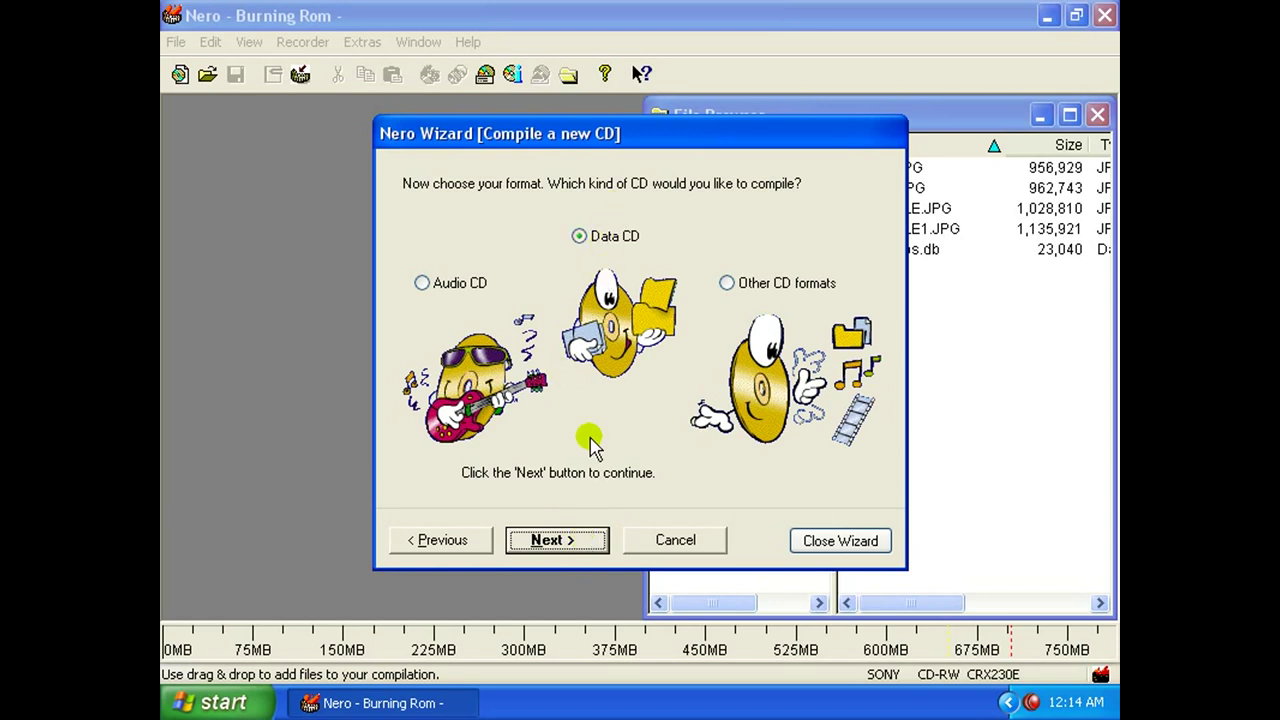
{"action": "left_click", "coordinate": [583, 545]}
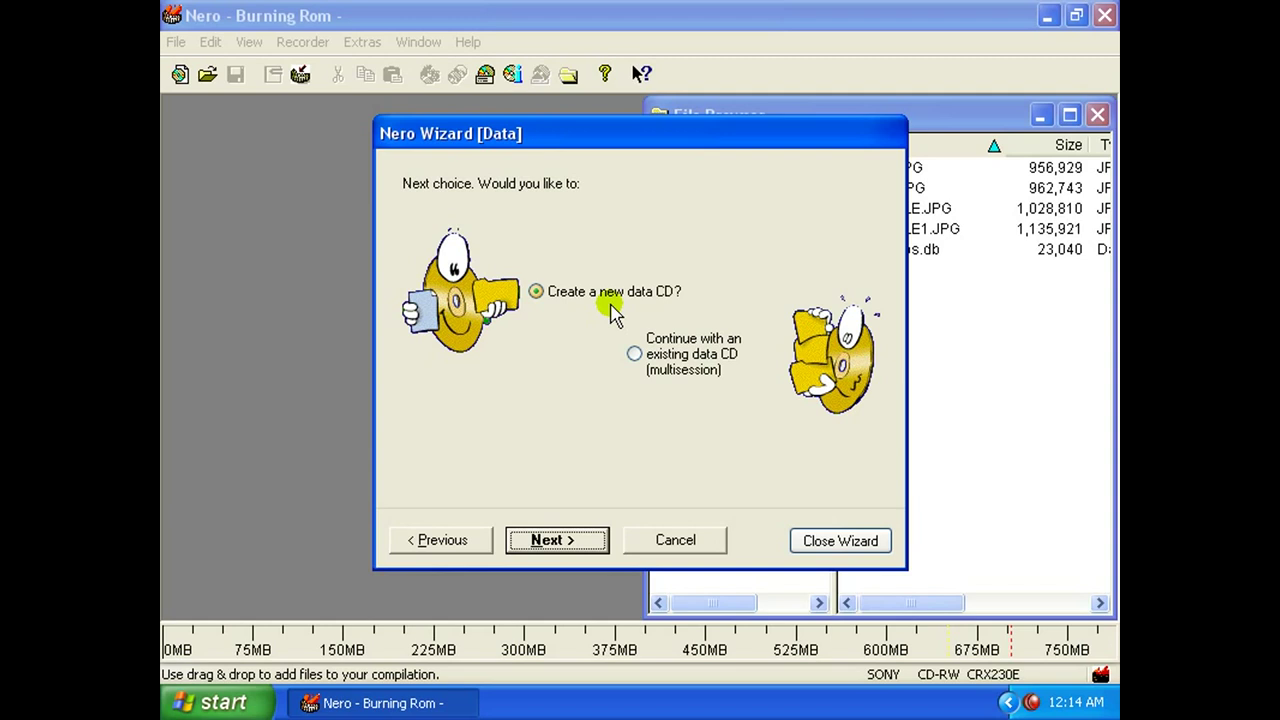
{"action": "left_click", "coordinate": [634, 354]}
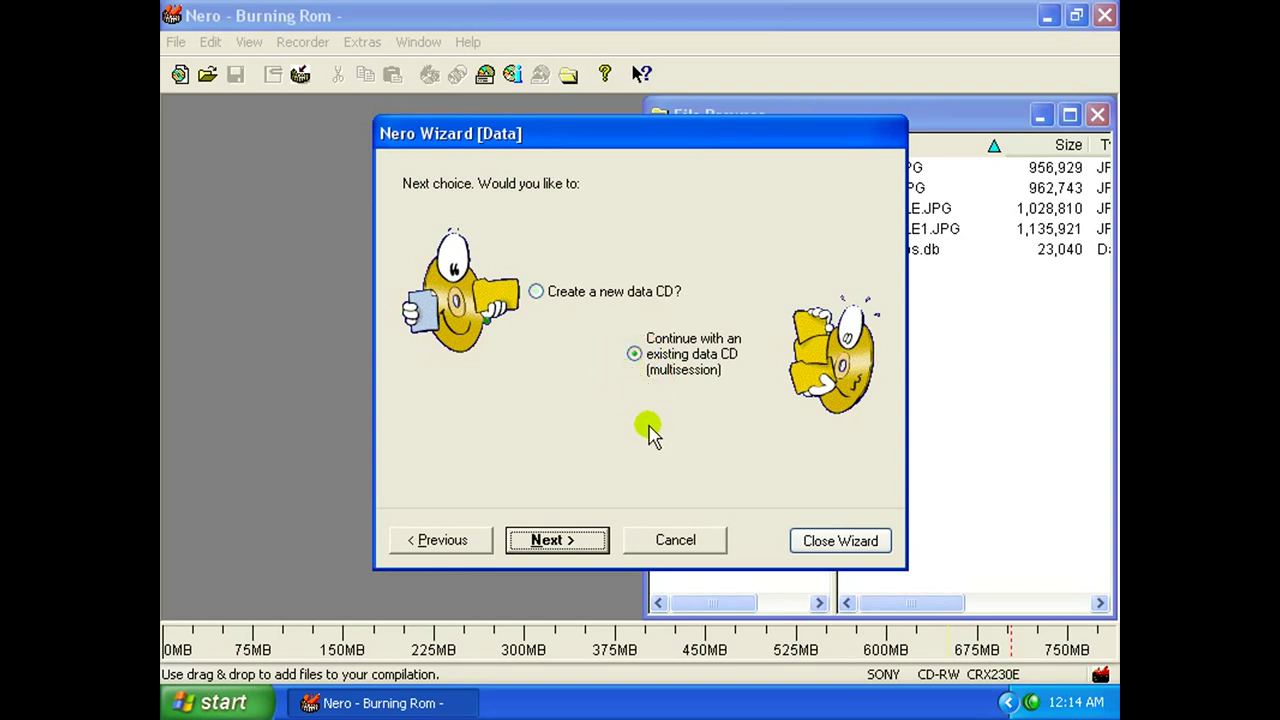
{"action": "left_click", "coordinate": [575, 540]}
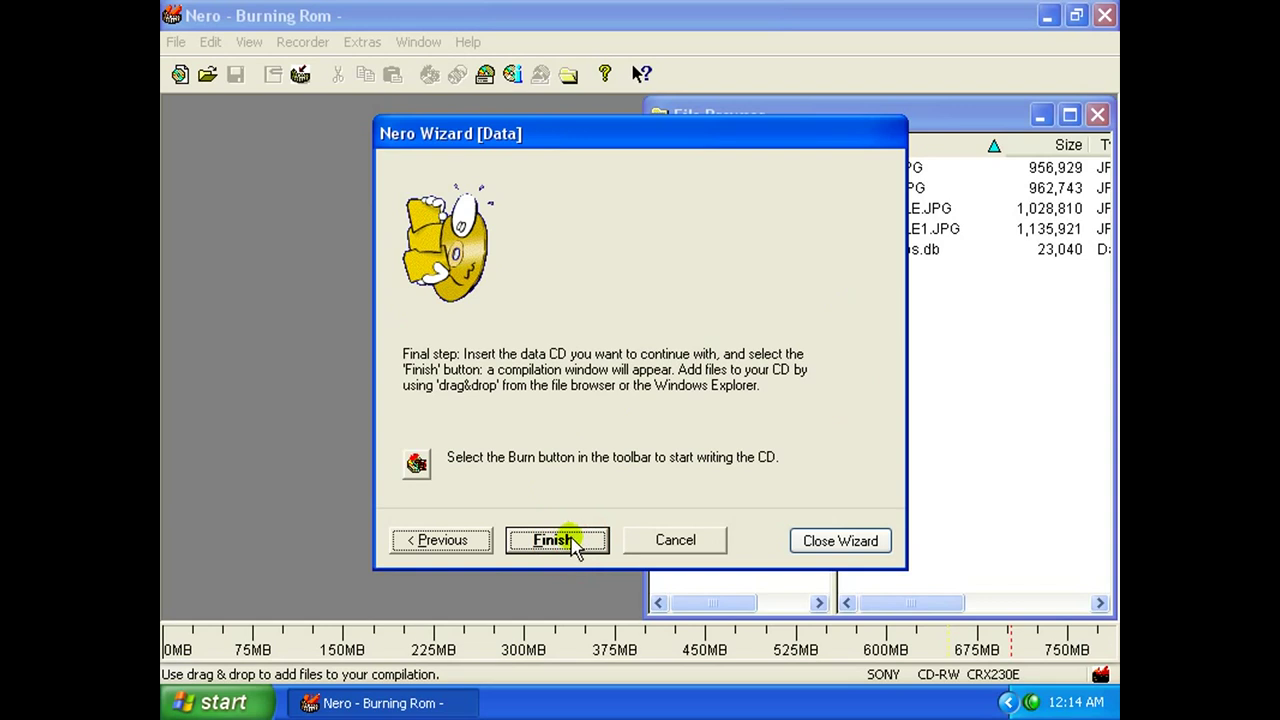
{"action": "left_click", "coordinate": [573, 540]}
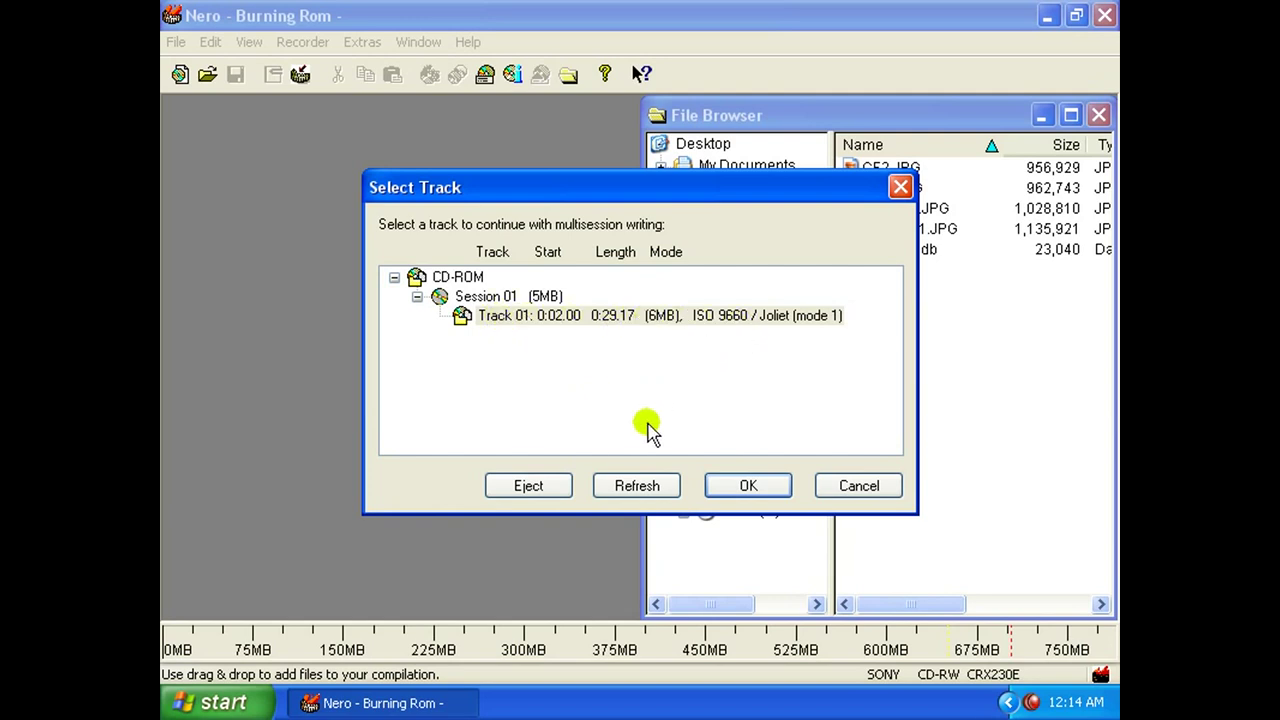
{"action": "left_click", "coordinate": [743, 486]}
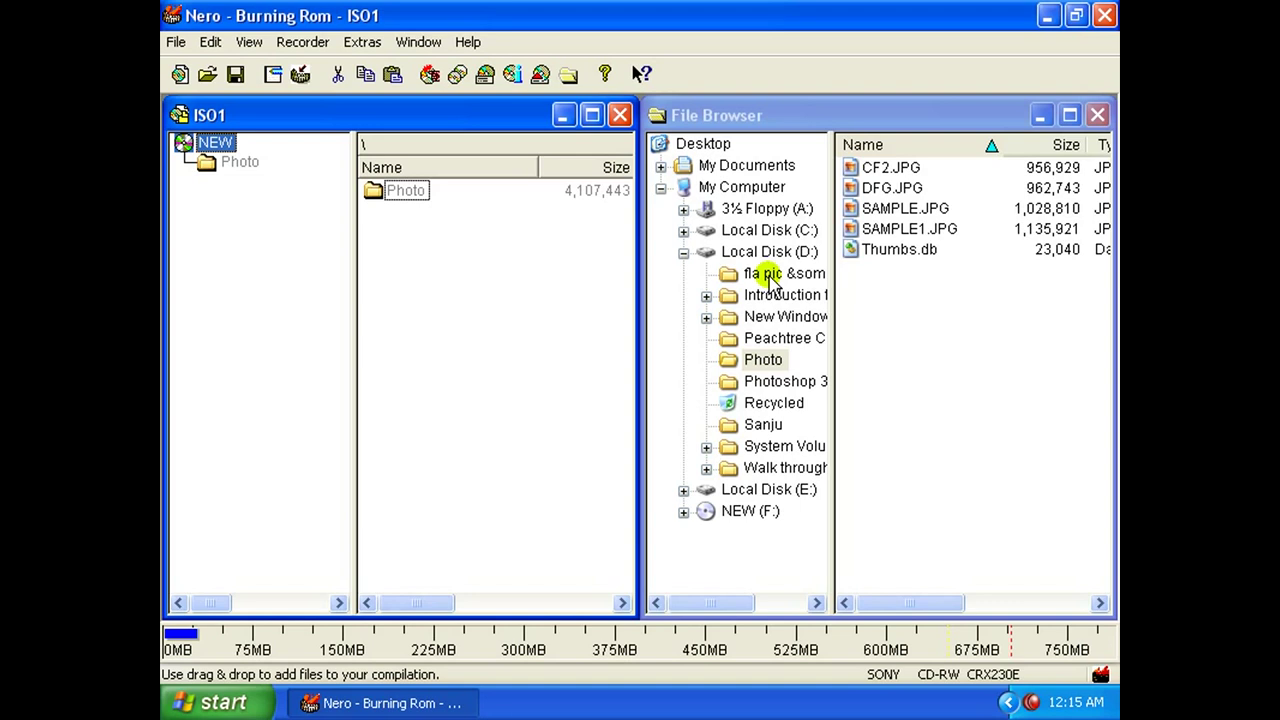
Add BG02.PNG from the fla pic &som folder to the ISO1 compilation beside Photo.
{"action": "left_click", "coordinate": [775, 278]}
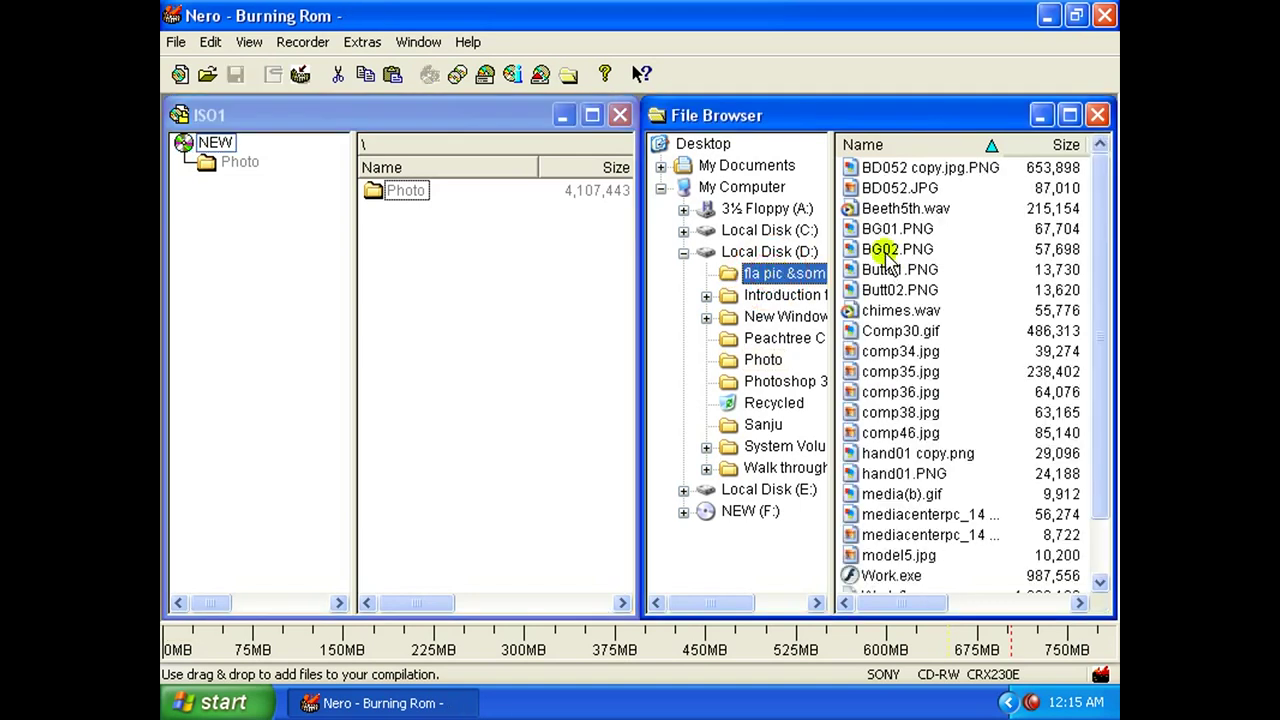
{"action": "left_click_drag", "start_coordinate": [886, 249], "coordinate": [540, 338]}
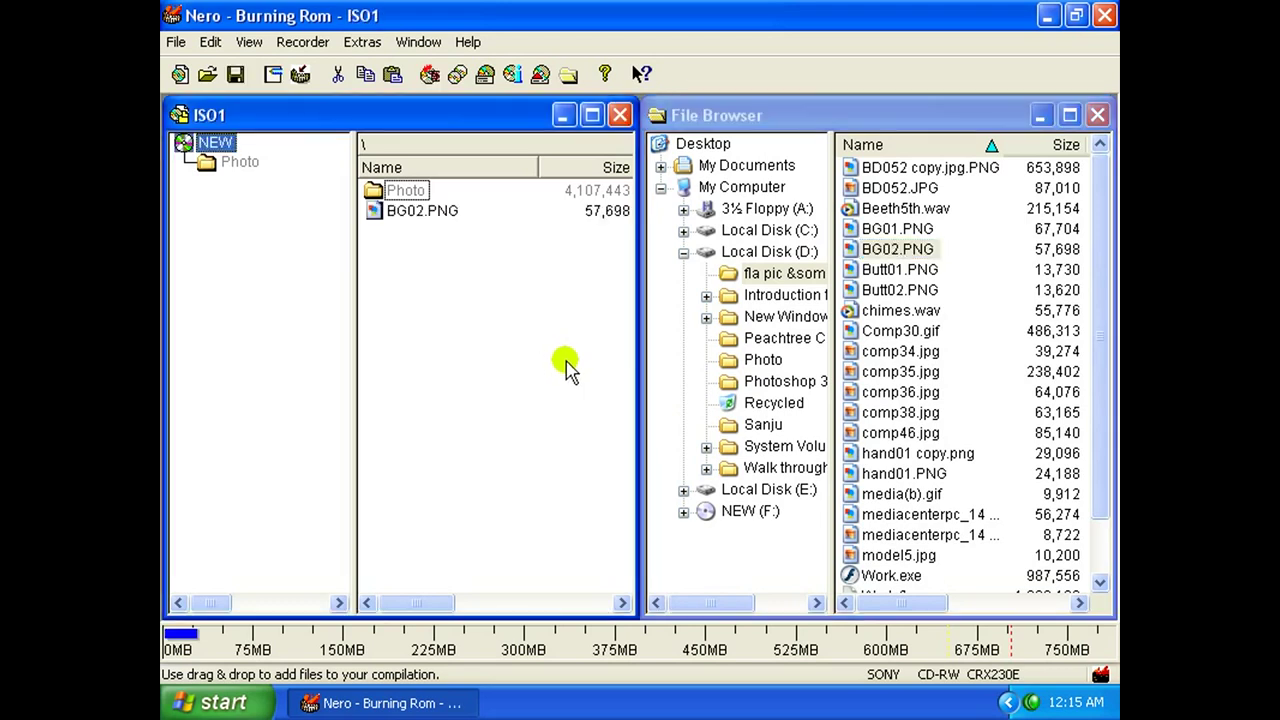
{"action": "left_click", "coordinate": [176, 42]}
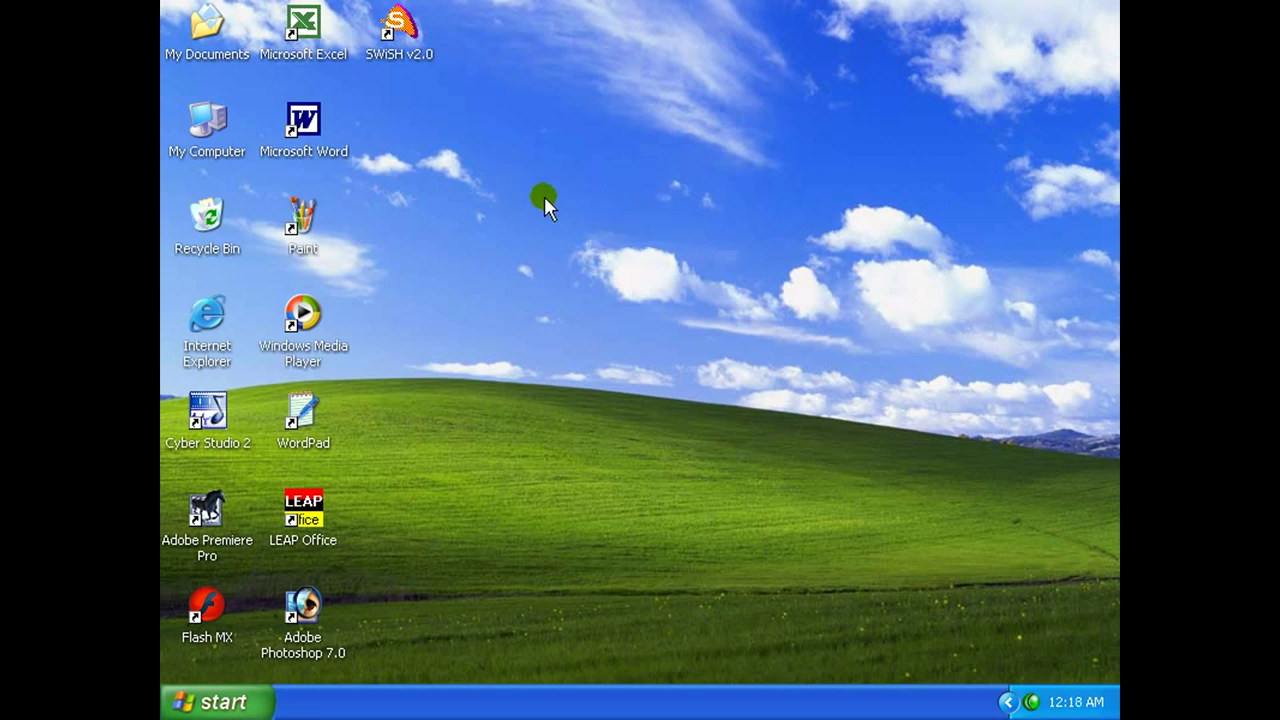
Apply the Windows Classic theme in Display Properties and close it.
{"action": "right_click", "coordinate": [544, 195]}
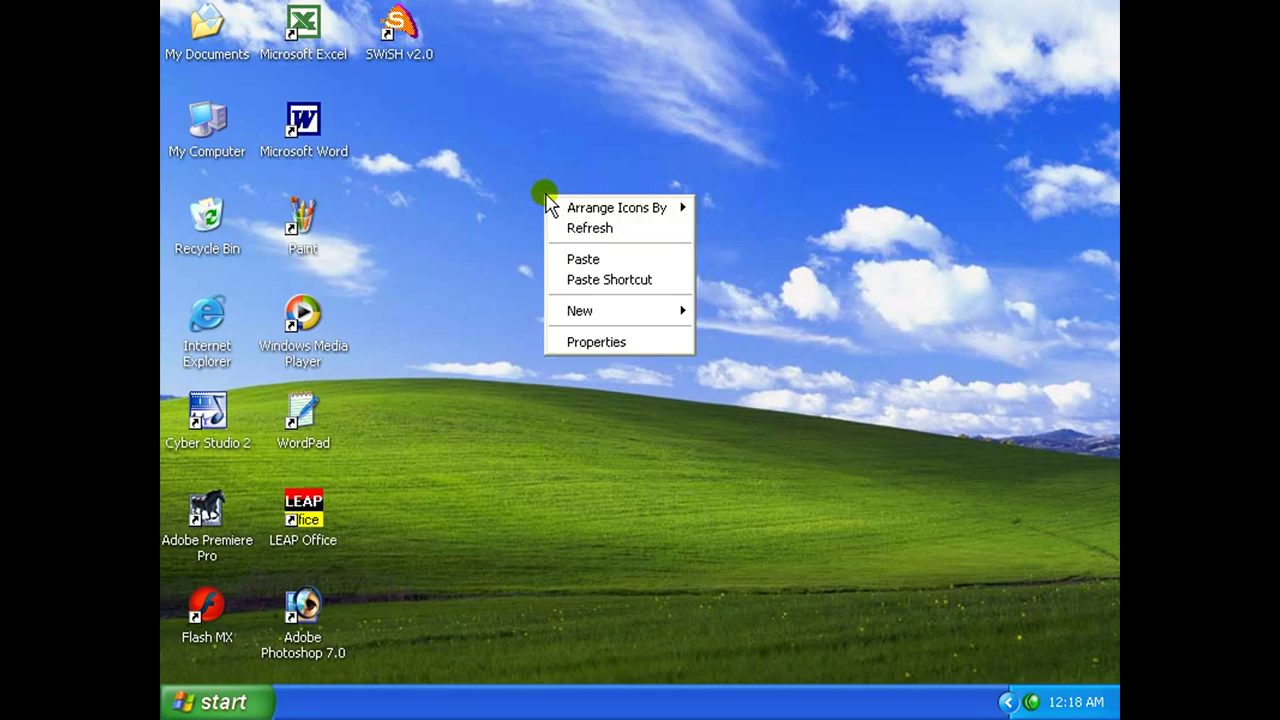
{"action": "left_click", "coordinate": [649, 343]}
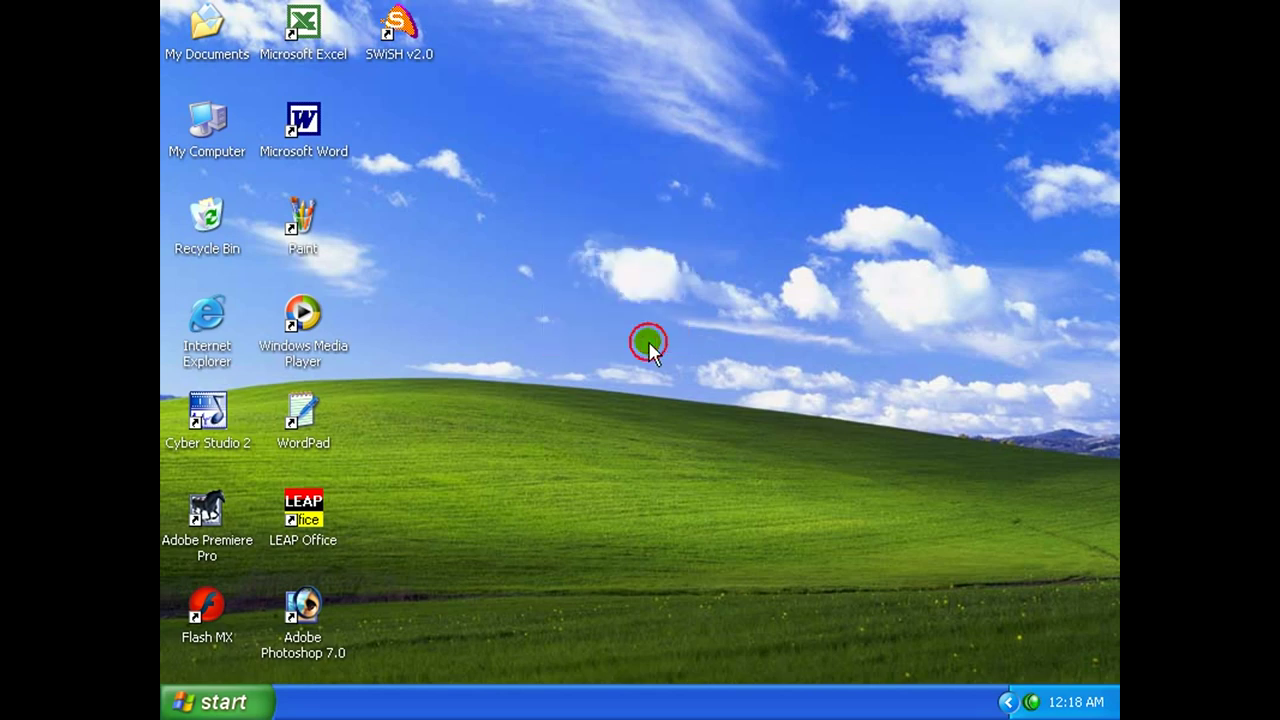
{"action": "left_click_drag", "start_coordinate": [505, 125], "coordinate": [668, 88]}
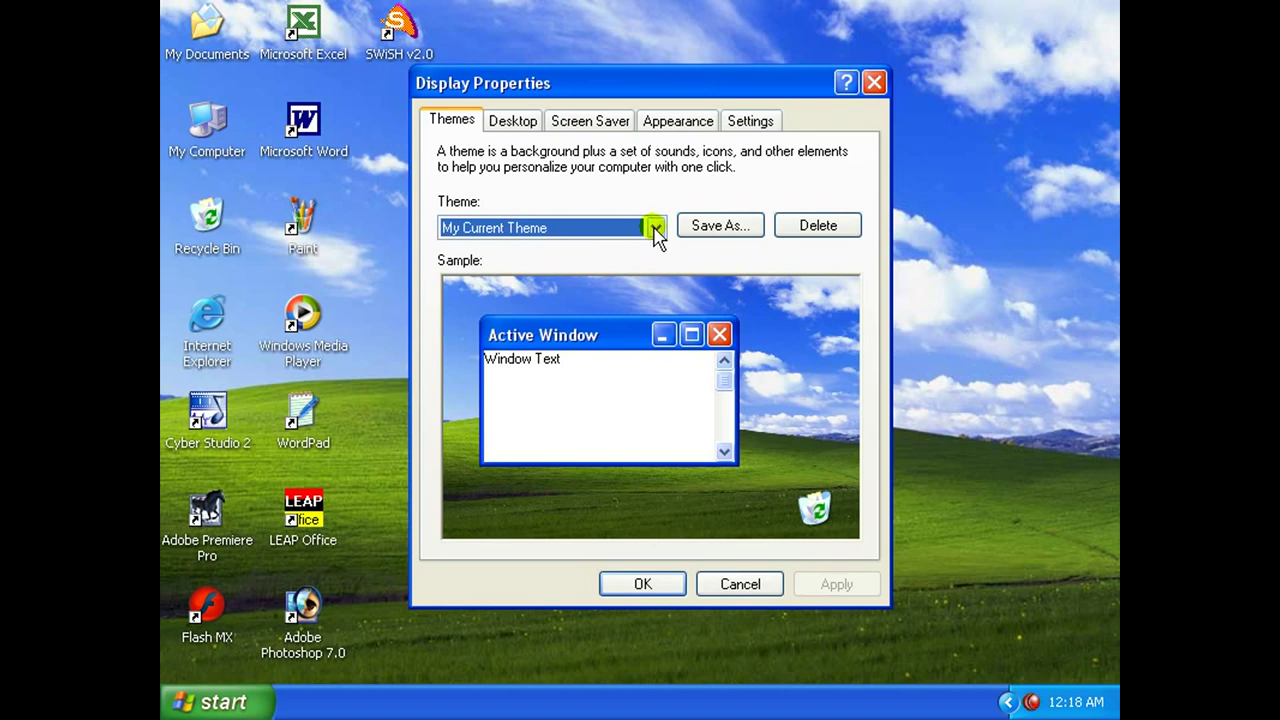
{"action": "left_click", "coordinate": [655, 229]}
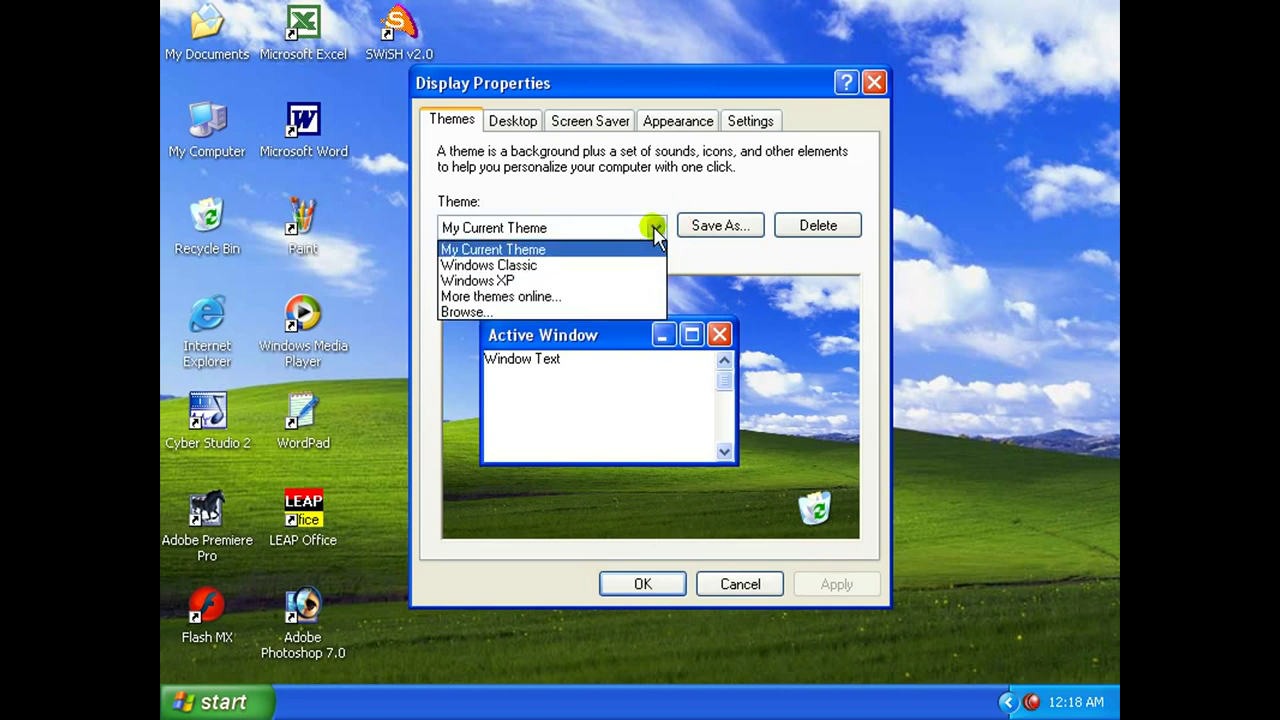
{"action": "left_click", "coordinate": [562, 266]}
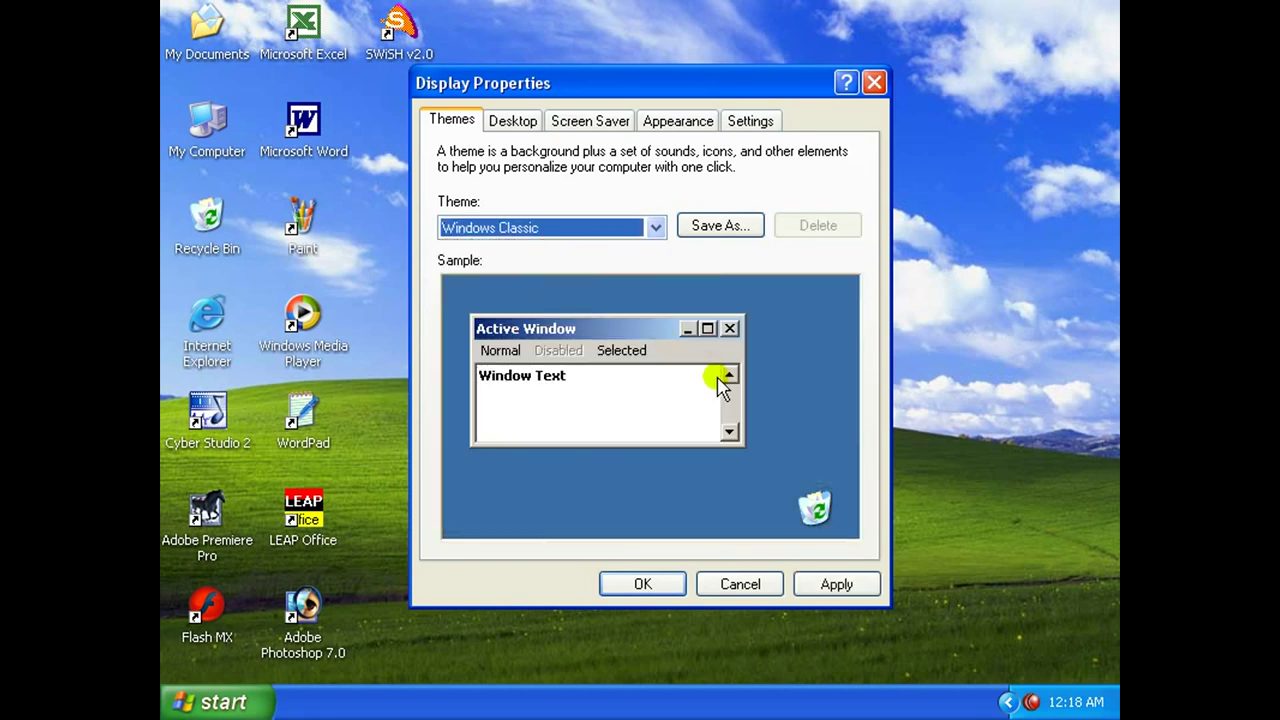
{"action": "left_click", "coordinate": [838, 586]}
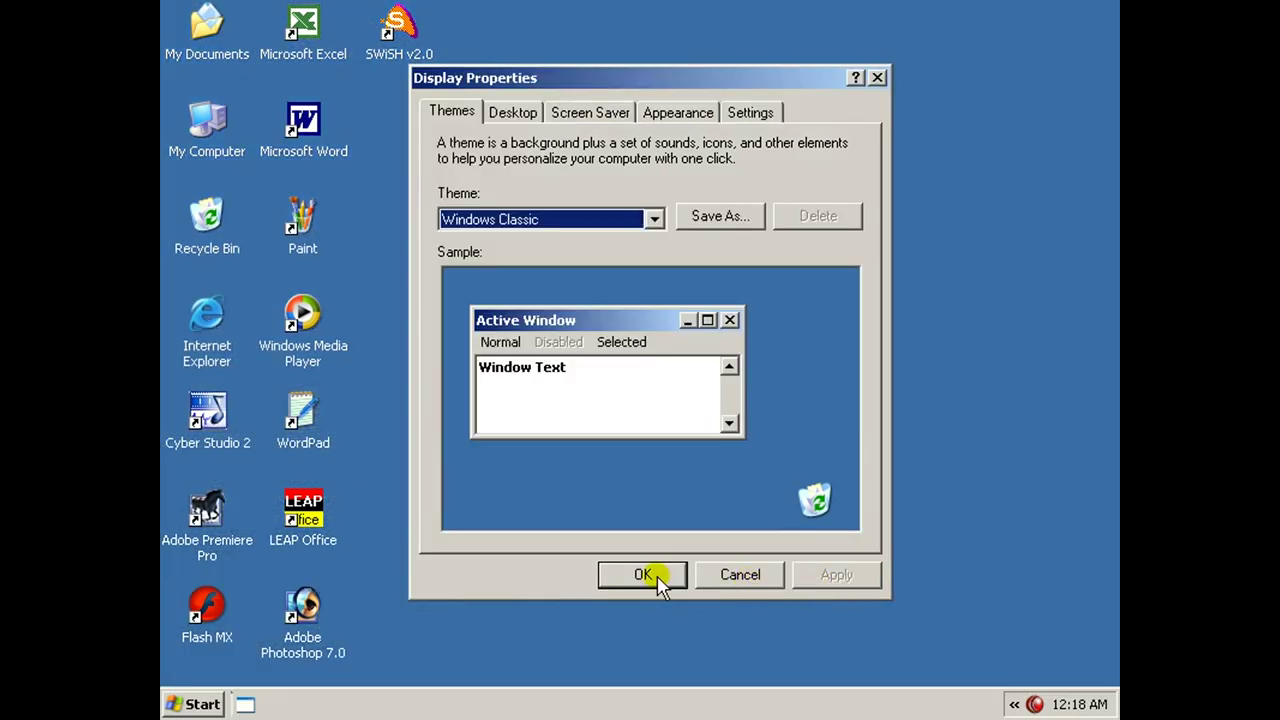
{"action": "left_click", "coordinate": [643, 576]}
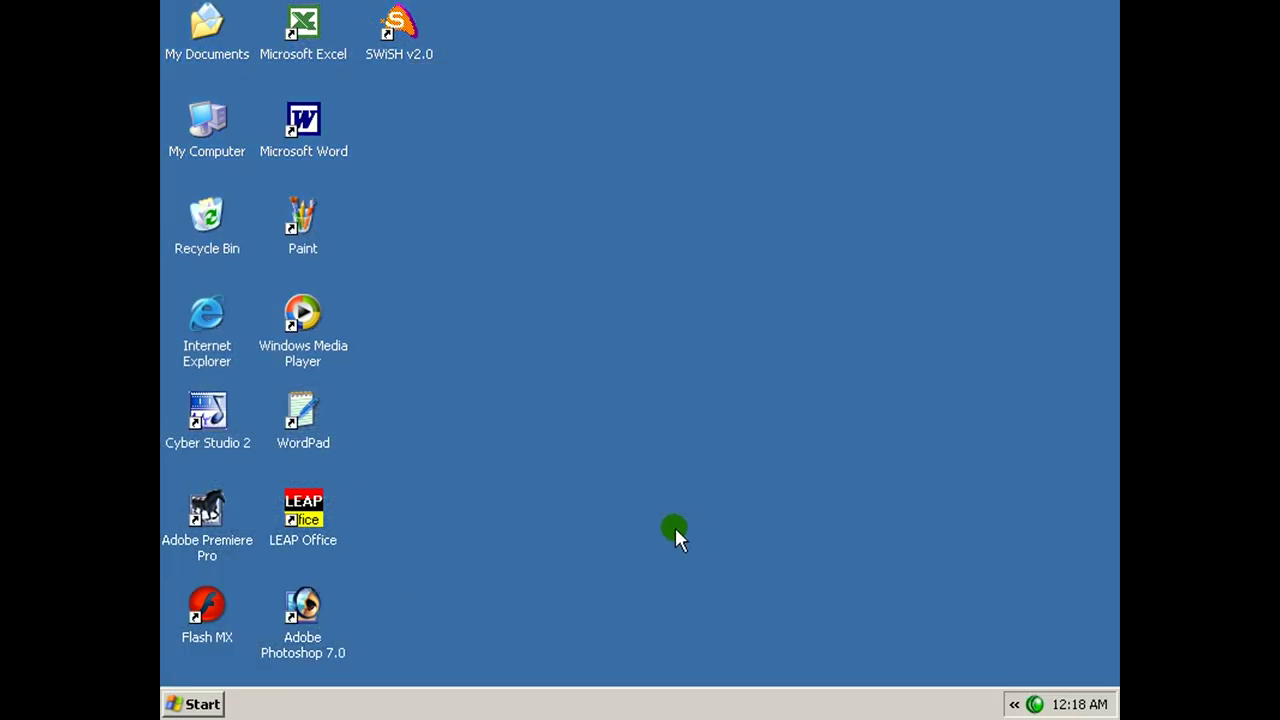
Switch back to the Windows XP theme, apply it, and show the Desktop background choices.
{"action": "left_click", "coordinate": [205, 705]}
{"action": "mouse_move", "coordinate": [330, 396]}
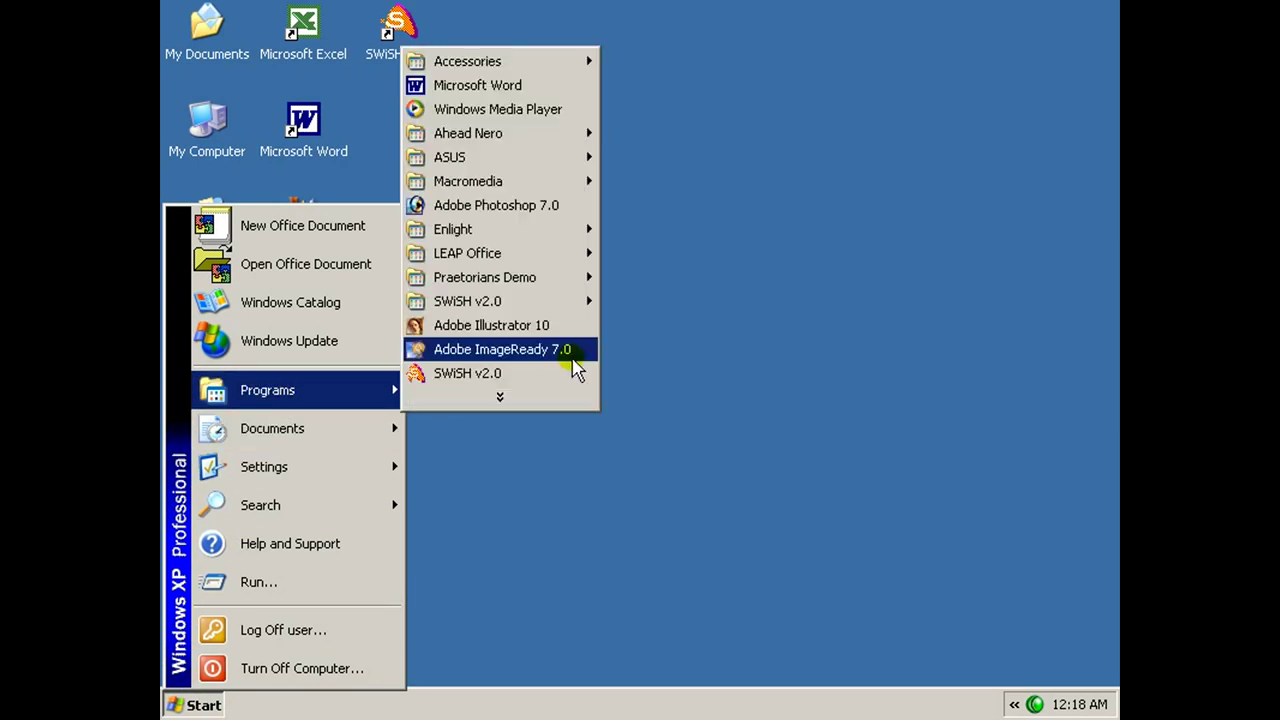
{"action": "left_click", "coordinate": [619, 325]}
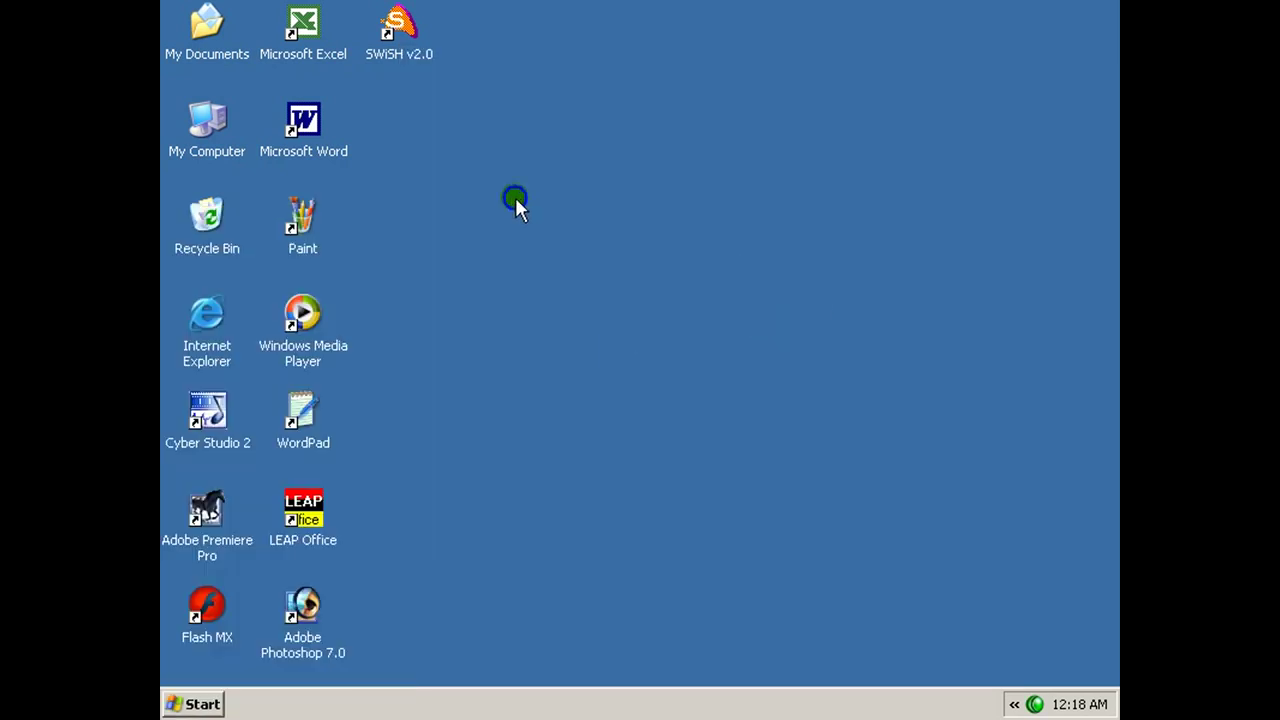
{"action": "right_click", "coordinate": [515, 197]}
{"action": "left_click", "coordinate": [587, 365]}
{"action": "left_click", "coordinate": [512, 260]}
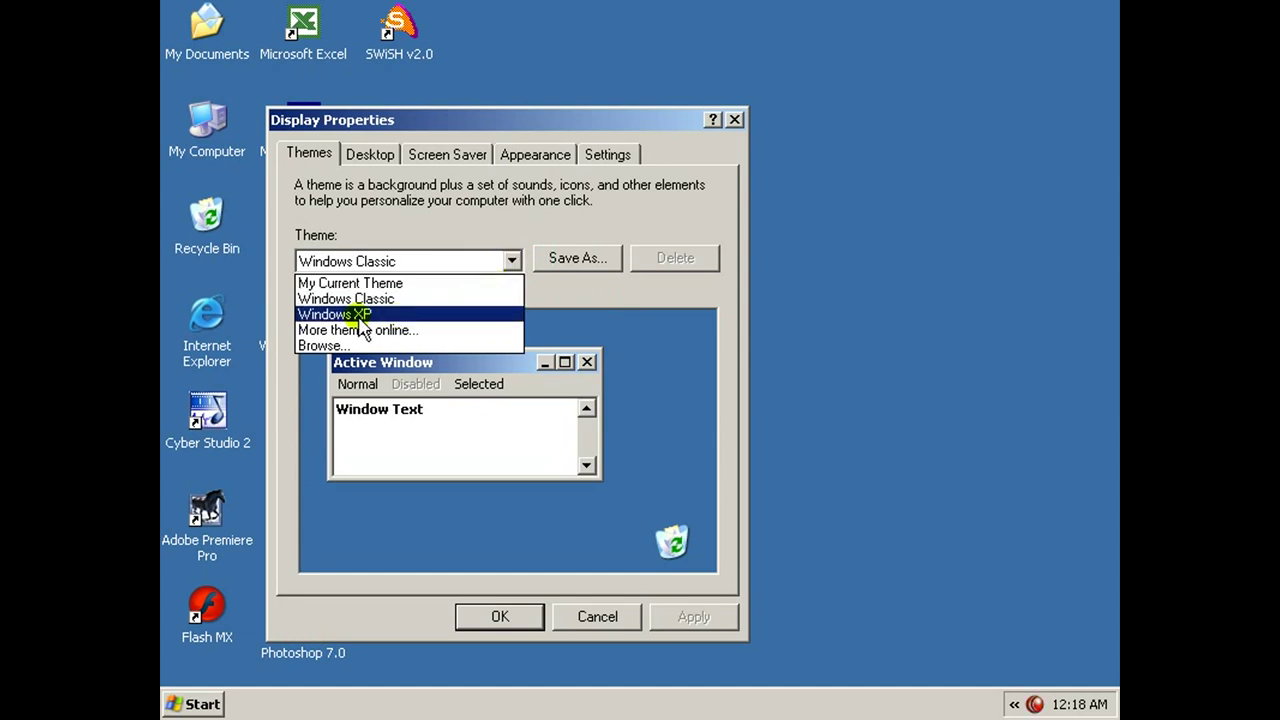
{"action": "left_click", "coordinate": [364, 318]}
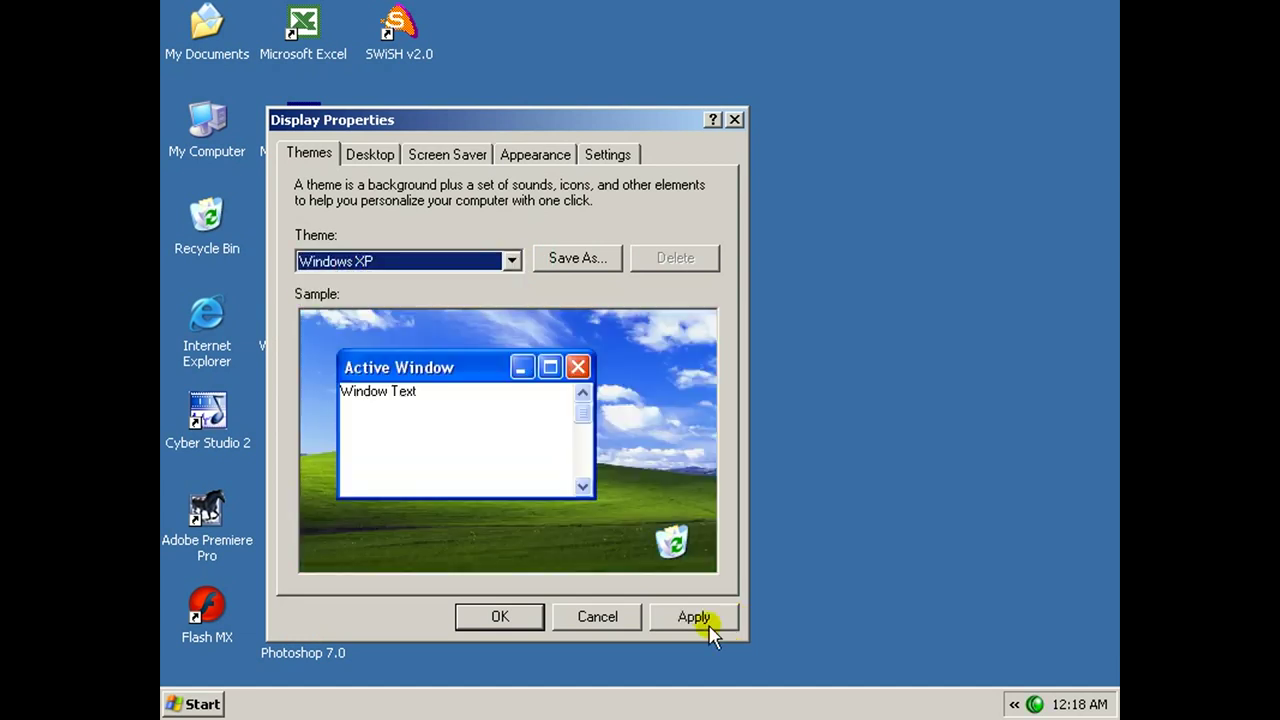
{"action": "left_click", "coordinate": [709, 628]}
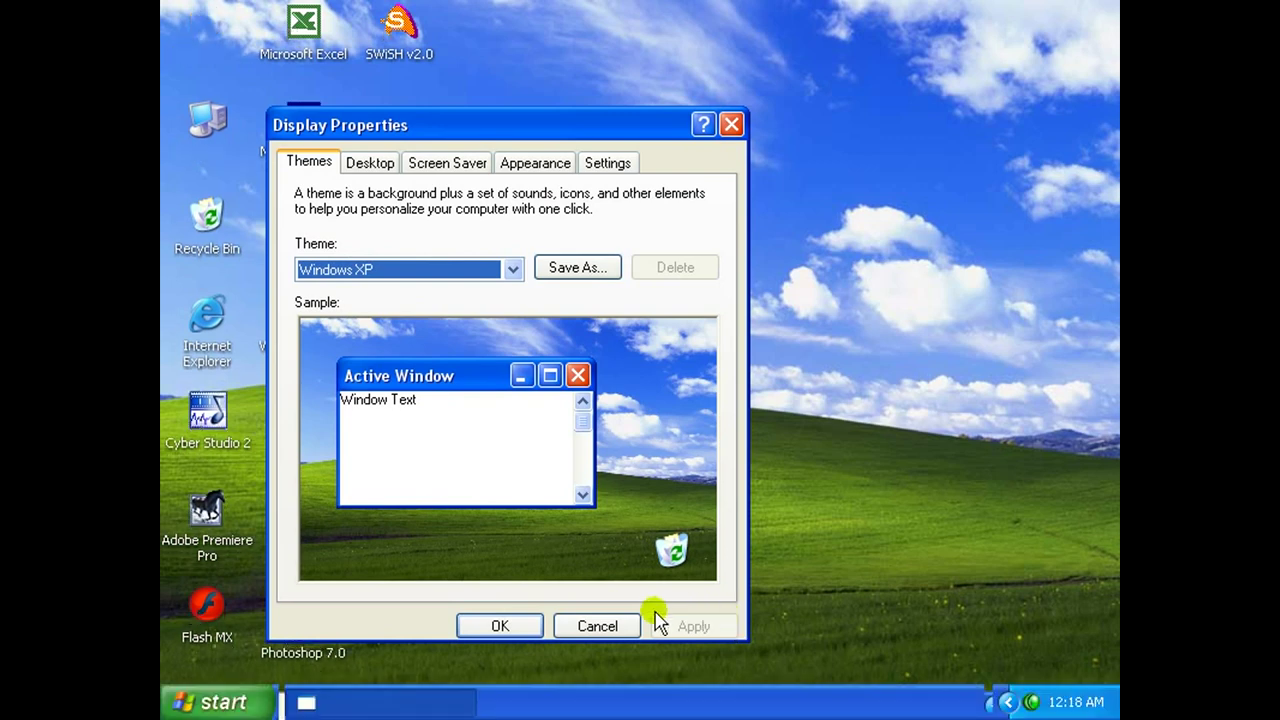
{"action": "left_click_drag", "start_coordinate": [640, 126], "coordinate": [771, 90]}
{"action": "left_click", "coordinate": [709, 230]}
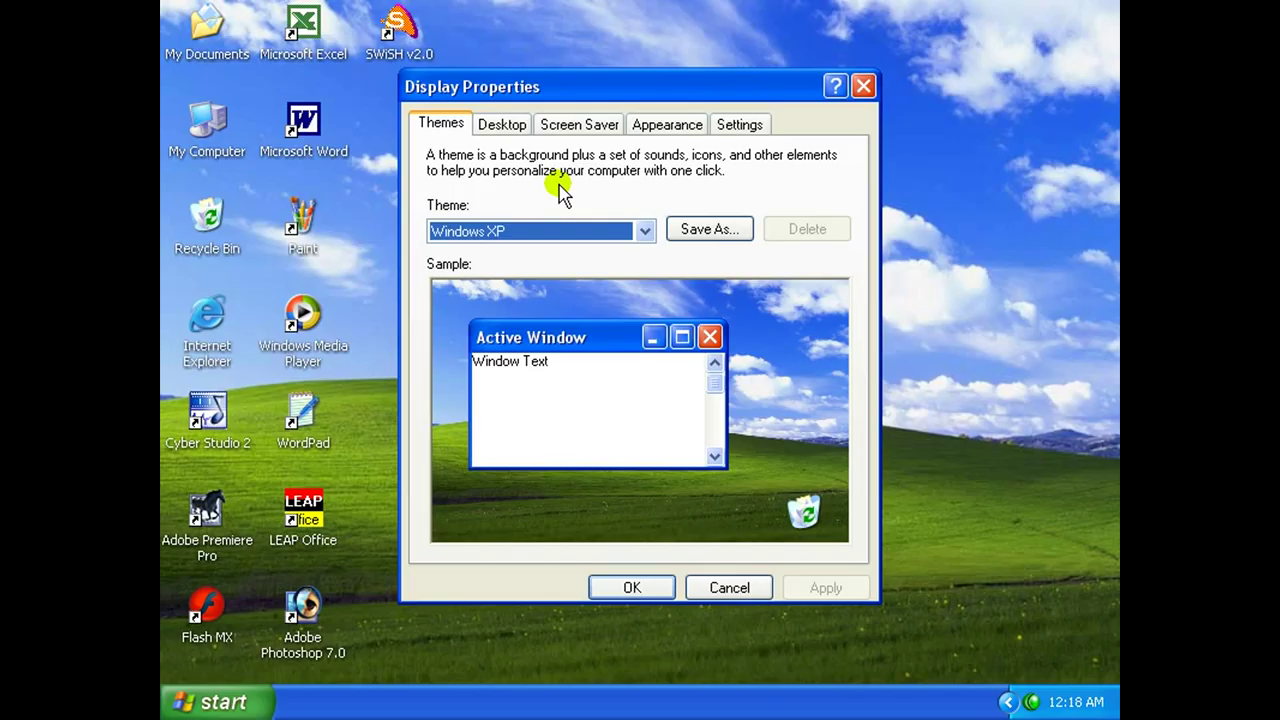
{"action": "left_click", "coordinate": [505, 125]}
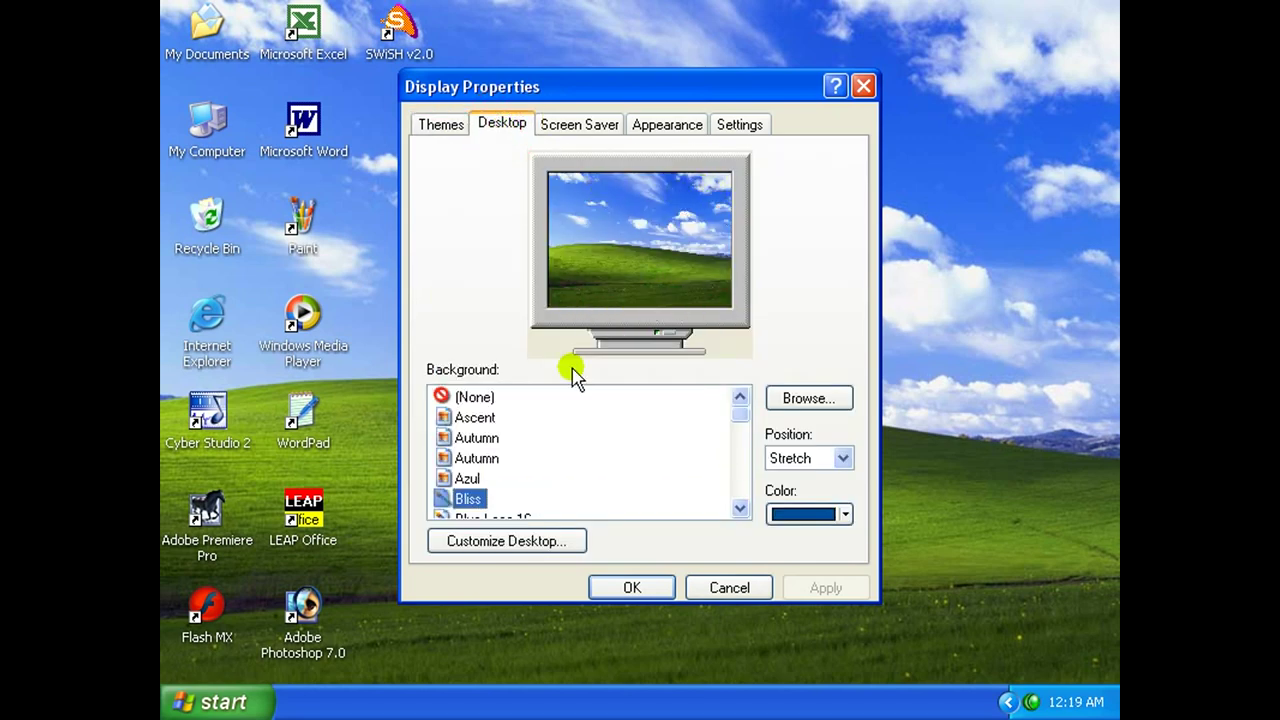
Preview Ascent and Autumn, then set the Azul beach image as wallpaper and close.
{"action": "left_click", "coordinate": [478, 419]}
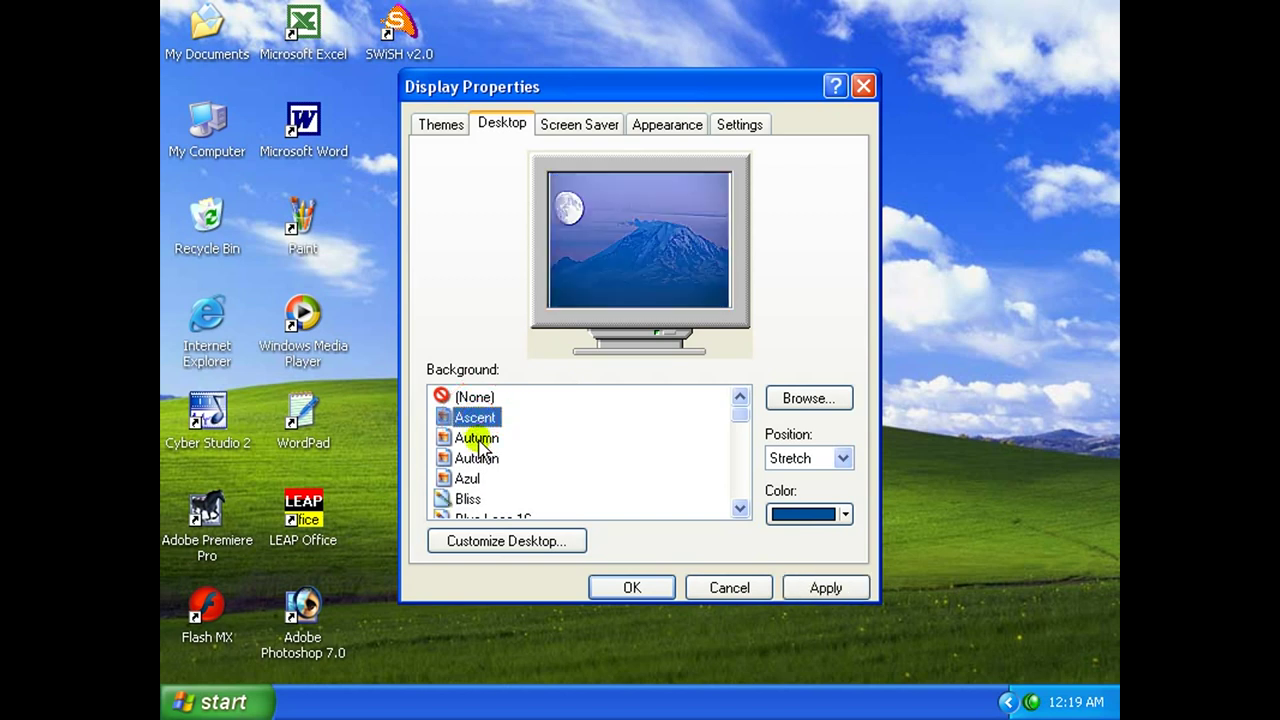
{"action": "left_click", "coordinate": [478, 440]}
{"action": "left_click", "coordinate": [478, 458]}
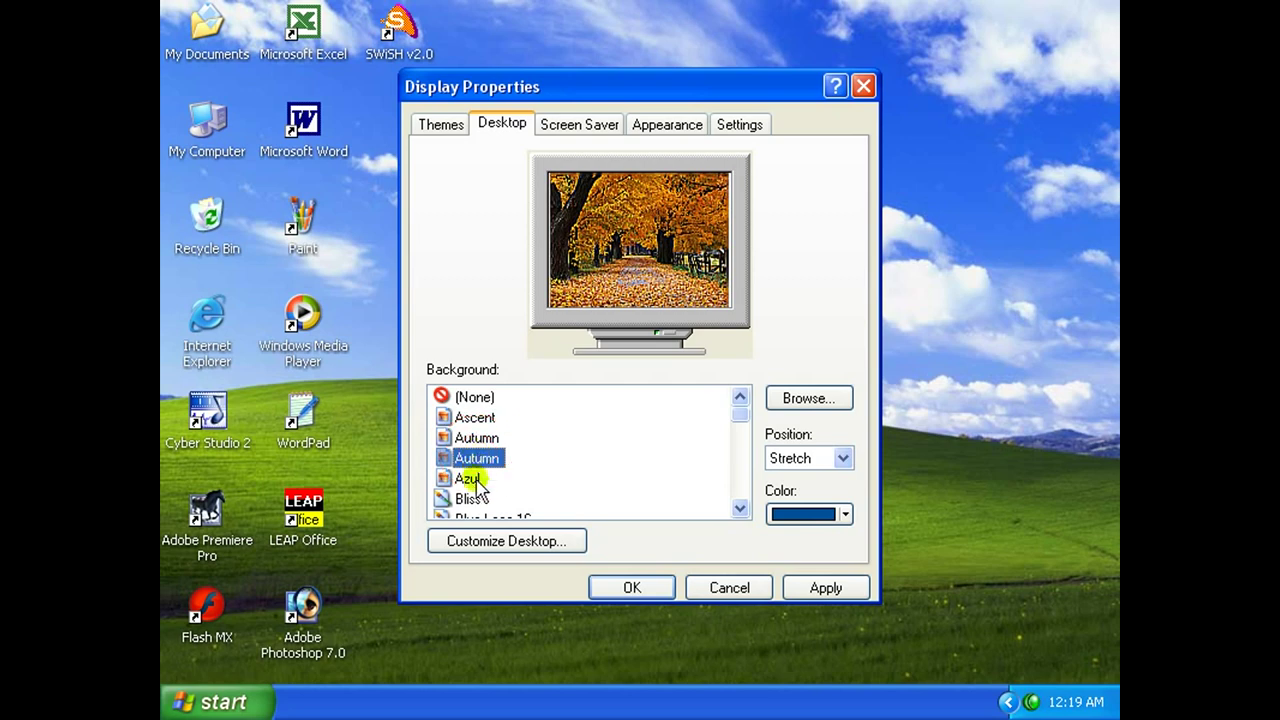
{"action": "left_click", "coordinate": [470, 479]}
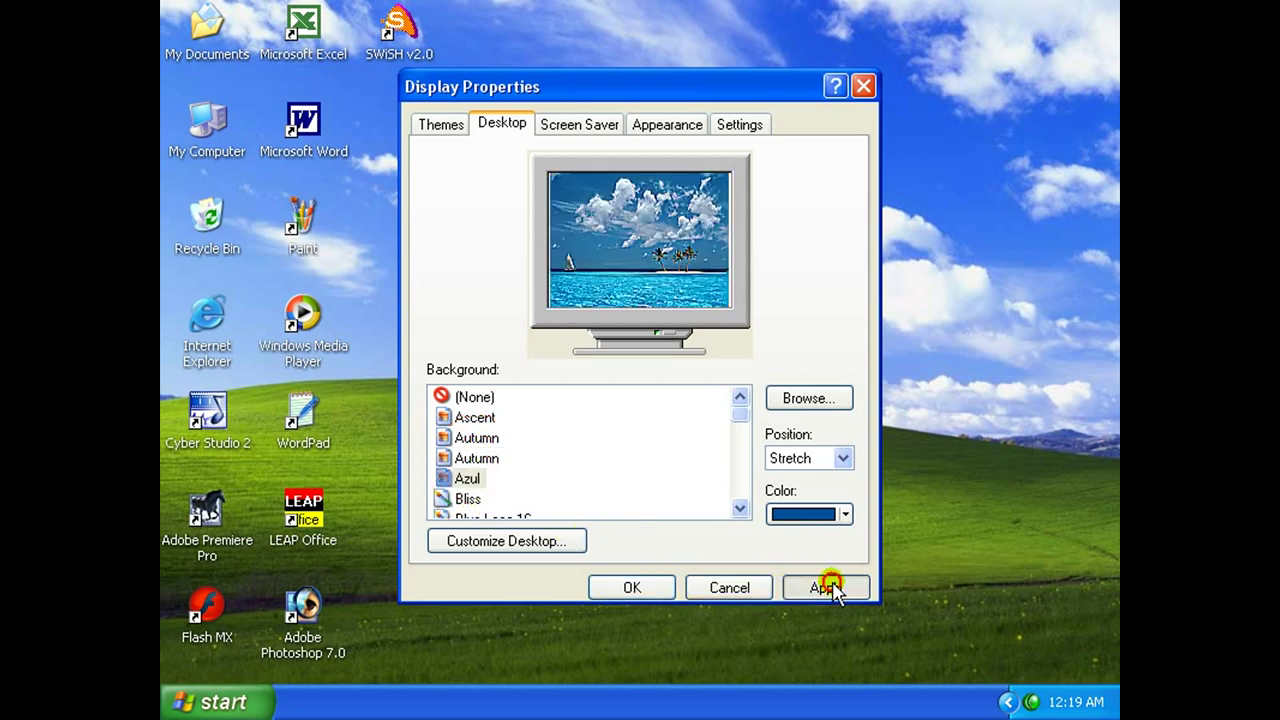
{"action": "left_click", "coordinate": [826, 588]}
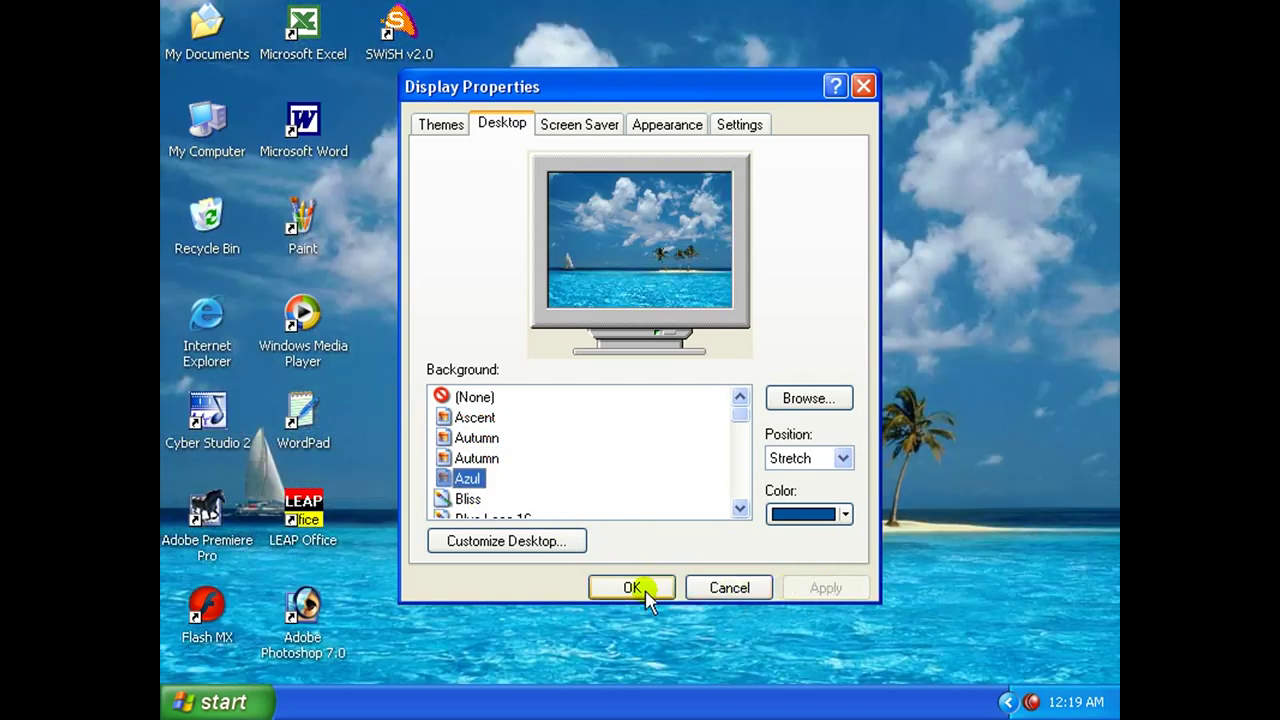
{"action": "left_click_drag", "start_coordinate": [720, 86], "coordinate": [805, 55]}
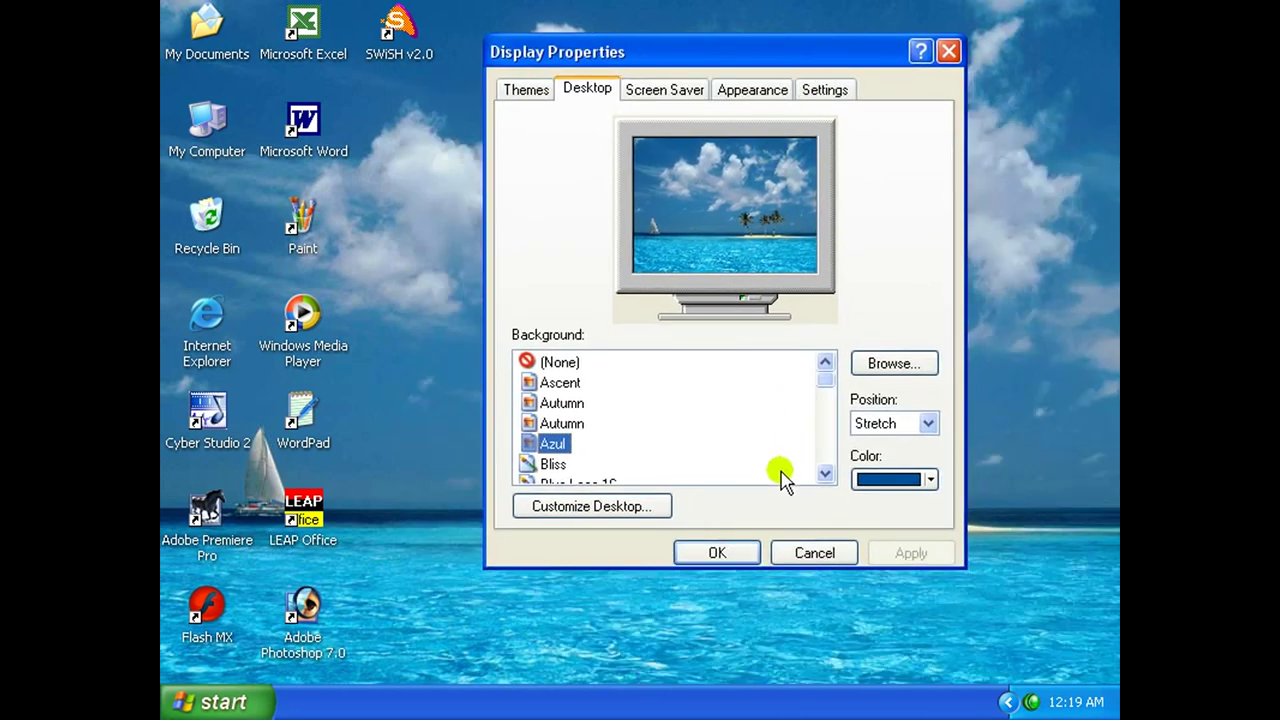
{"action": "left_click", "coordinate": [724, 553]}
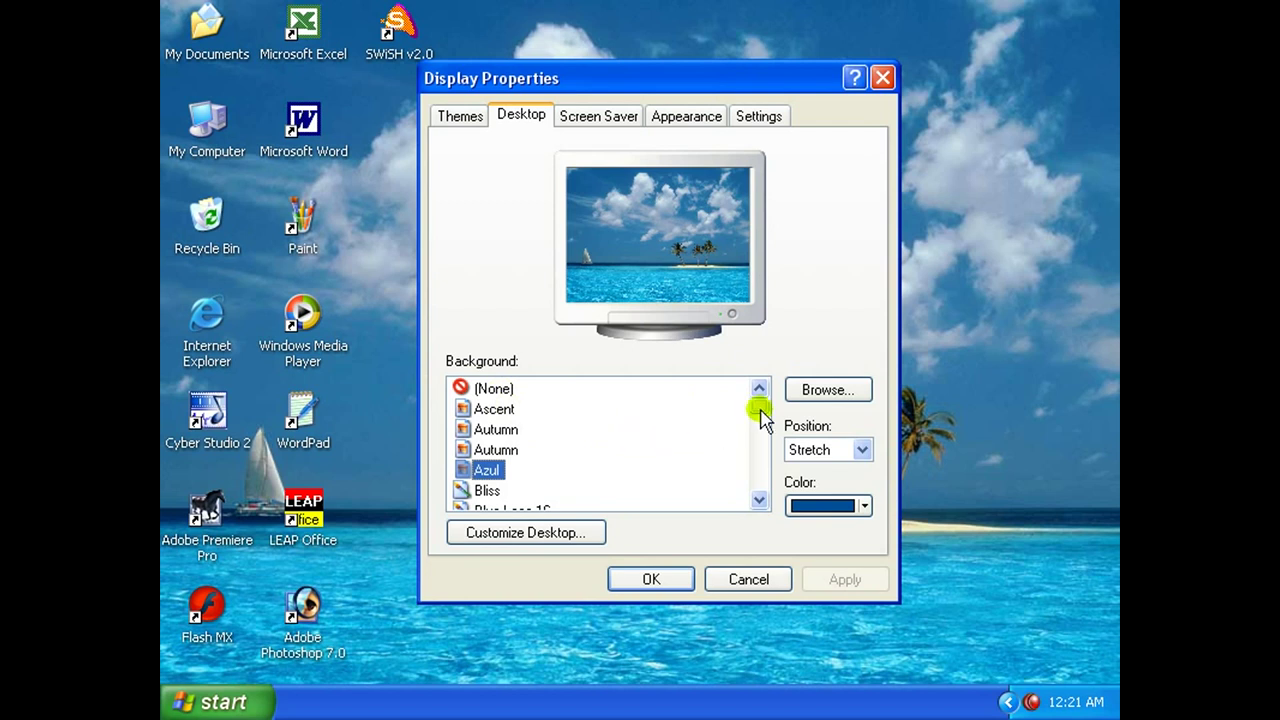
Preview Windows XP, Vortec space, Tulips, Stonehenge and Purple flower, then browse for a picture file.
{"action": "left_click_drag", "start_coordinate": [759, 404], "coordinate": [760, 488]}
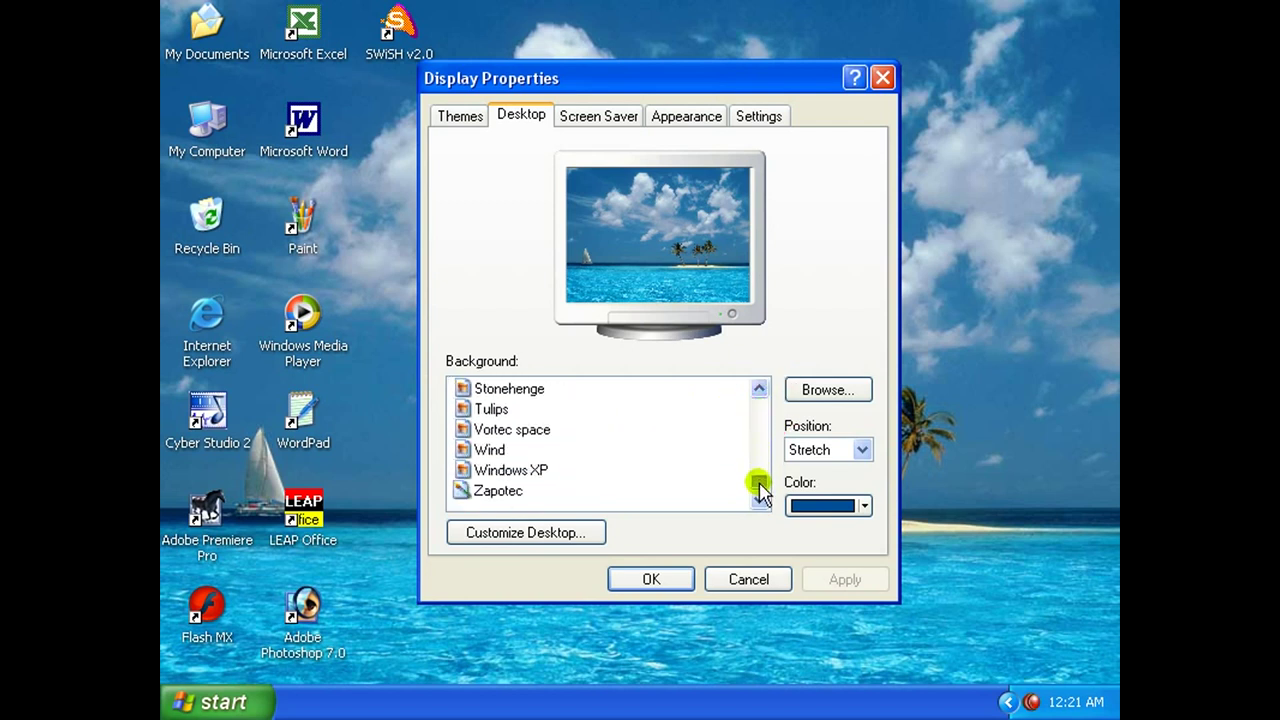
{"action": "left_click", "coordinate": [505, 466]}
{"action": "left_click", "coordinate": [493, 429]}
{"action": "left_click", "coordinate": [490, 409]}
{"action": "left_click", "coordinate": [490, 389]}
{"action": "left_click_drag", "start_coordinate": [760, 487], "coordinate": [760, 455]}
{"action": "left_click", "coordinate": [530, 429]}
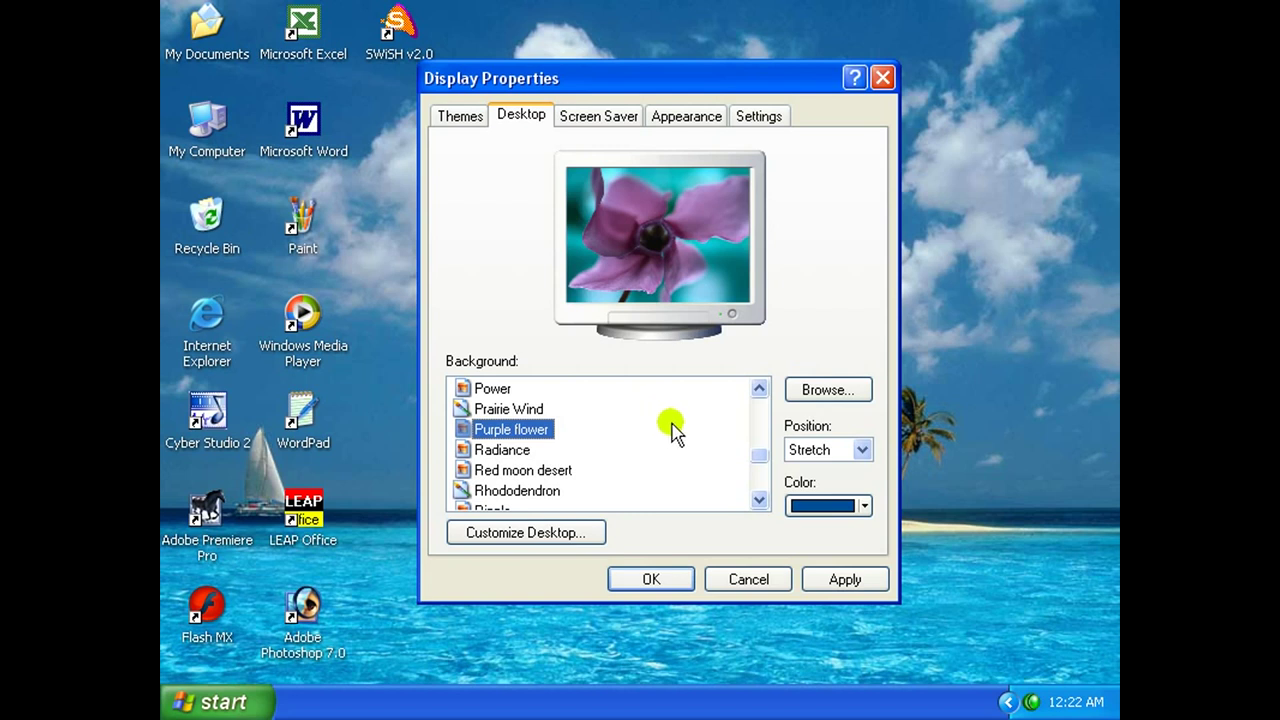
{"action": "left_click", "coordinate": [829, 392]}
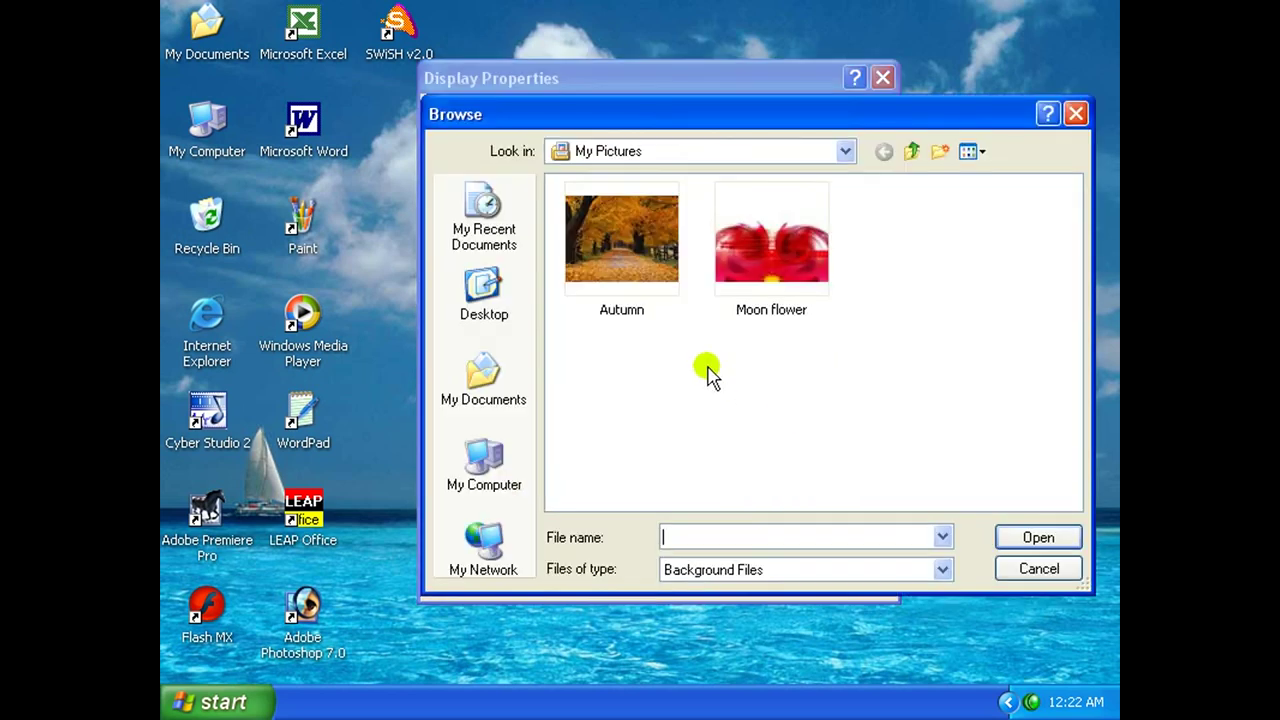
Pick the sanju picture from a folder on Local Disk (D:) as the background.
{"action": "left_click_drag", "start_coordinate": [790, 114], "coordinate": [746, 106]}
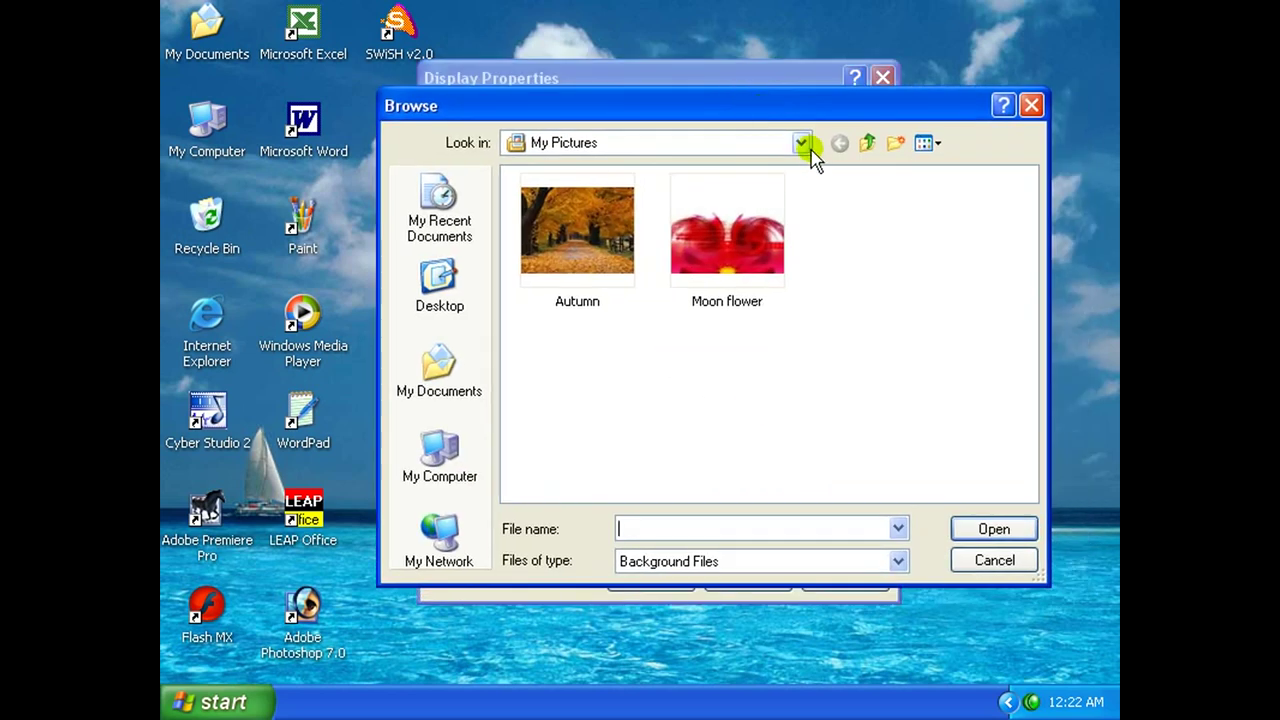
{"action": "left_click", "coordinate": [802, 143]}
{"action": "left_click", "coordinate": [652, 295]}
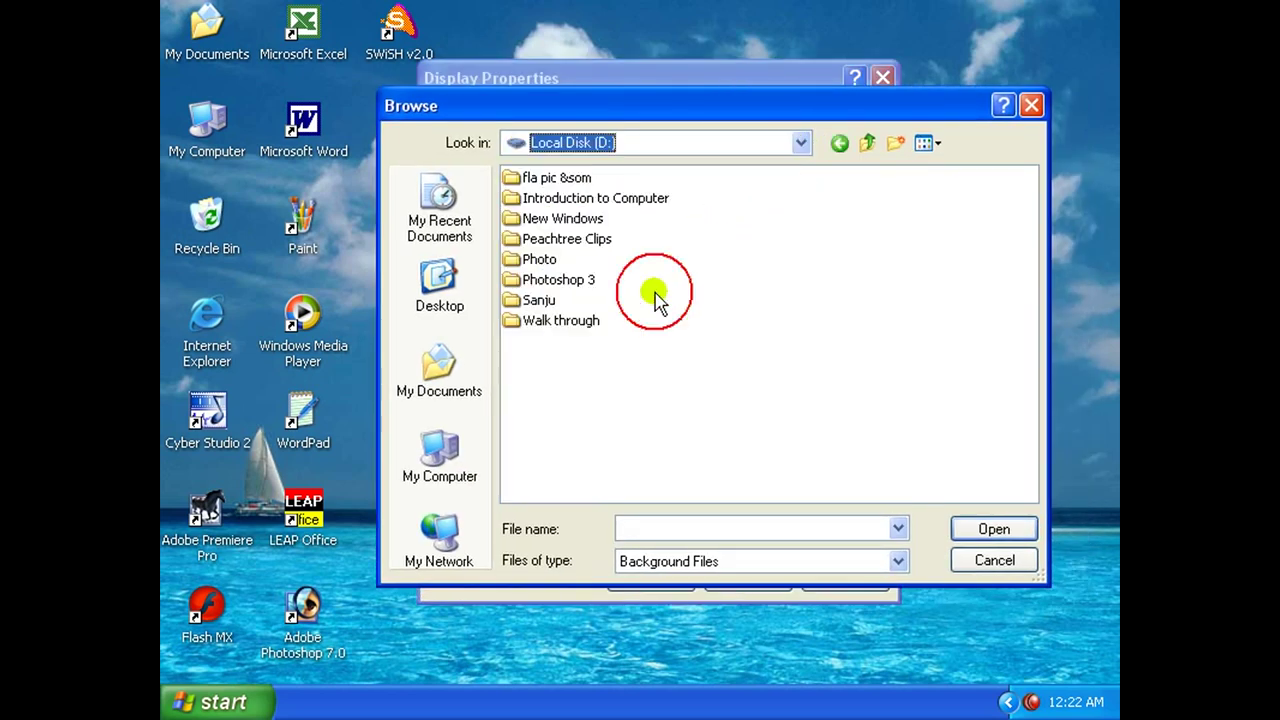
{"action": "double_click", "coordinate": [538, 300]}
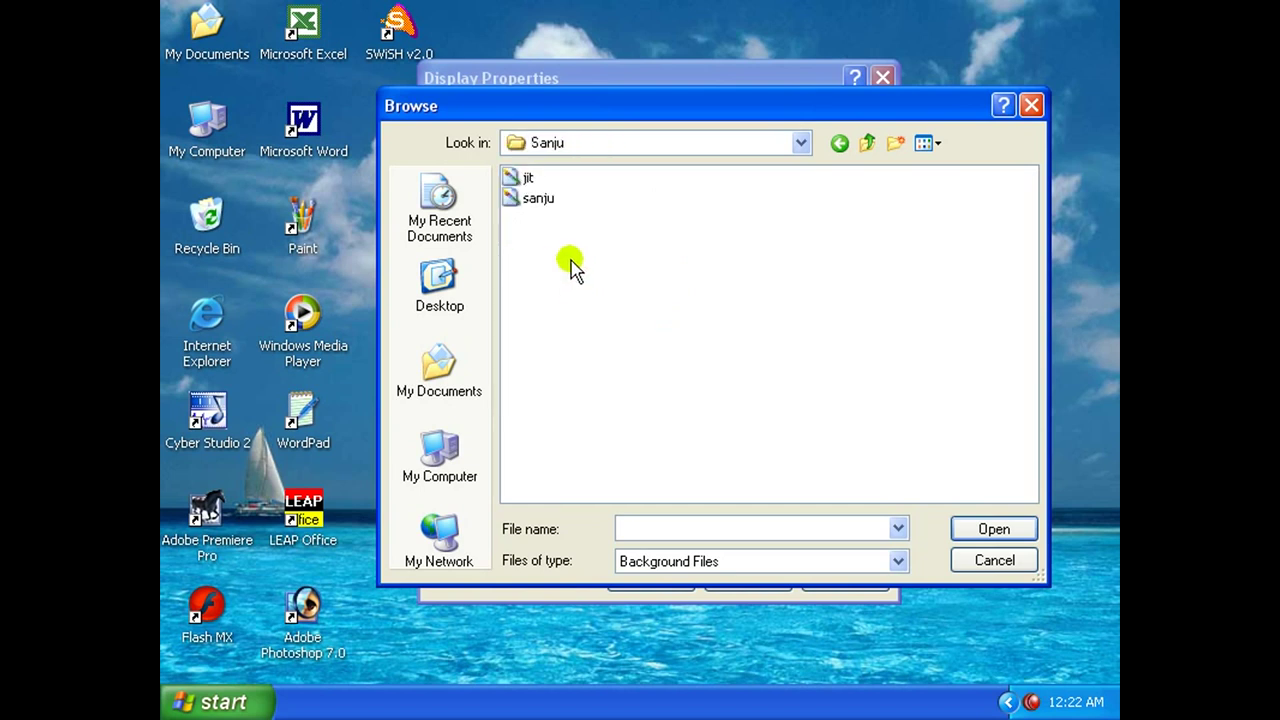
{"action": "left_click", "coordinate": [538, 198]}
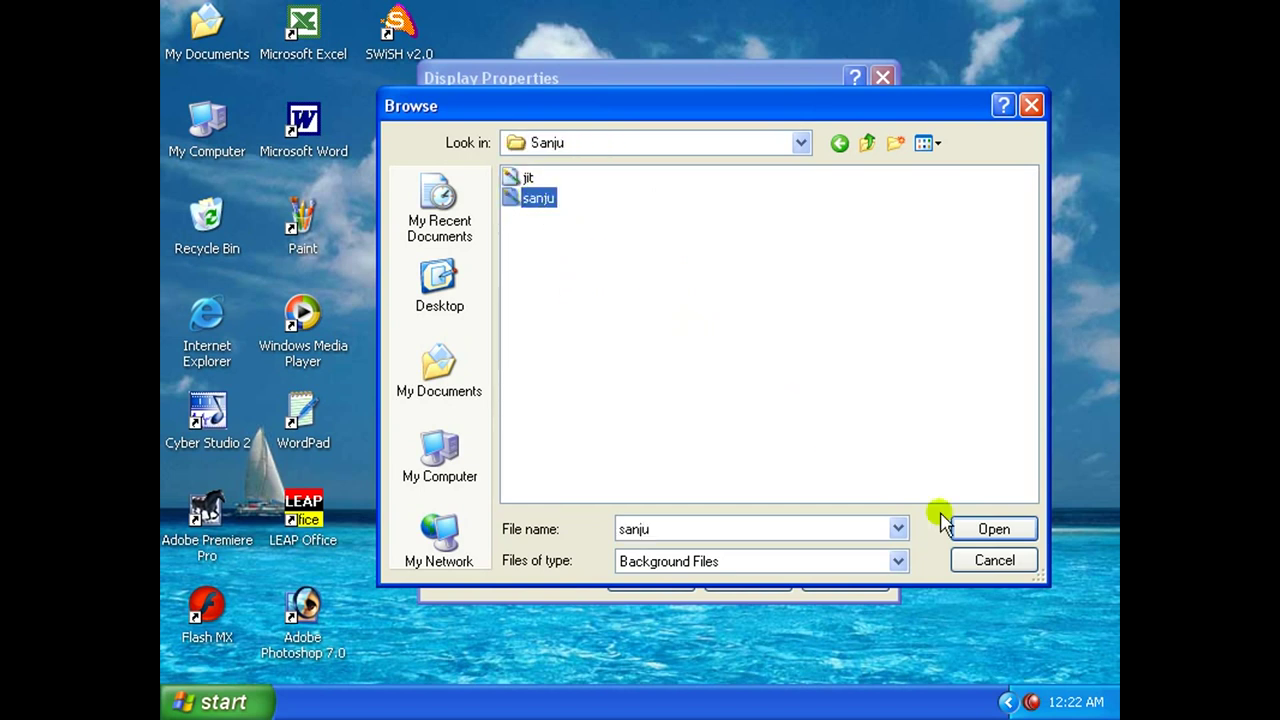
{"action": "left_click", "coordinate": [996, 535]}
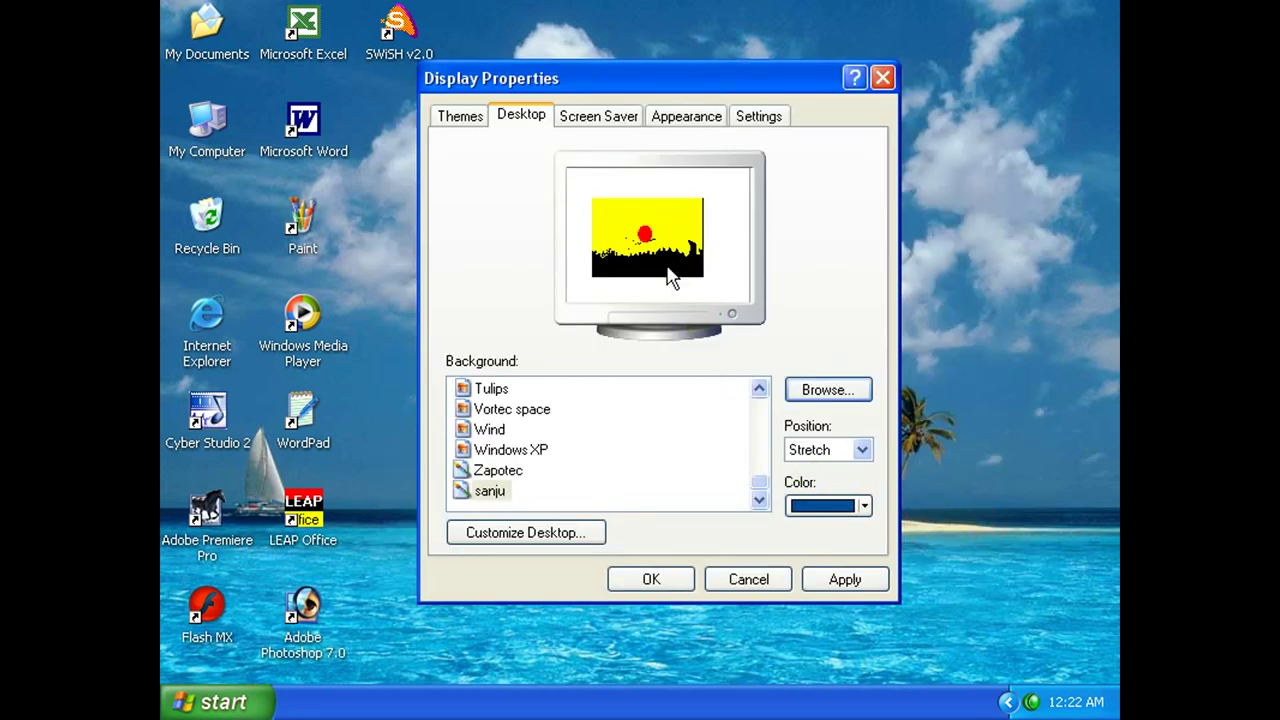
Try Center, Tile and Stretch positions for sanju, apply it, and refresh the desktop.
{"action": "left_click", "coordinate": [862, 451]}
{"action": "left_click", "coordinate": [845, 471]}
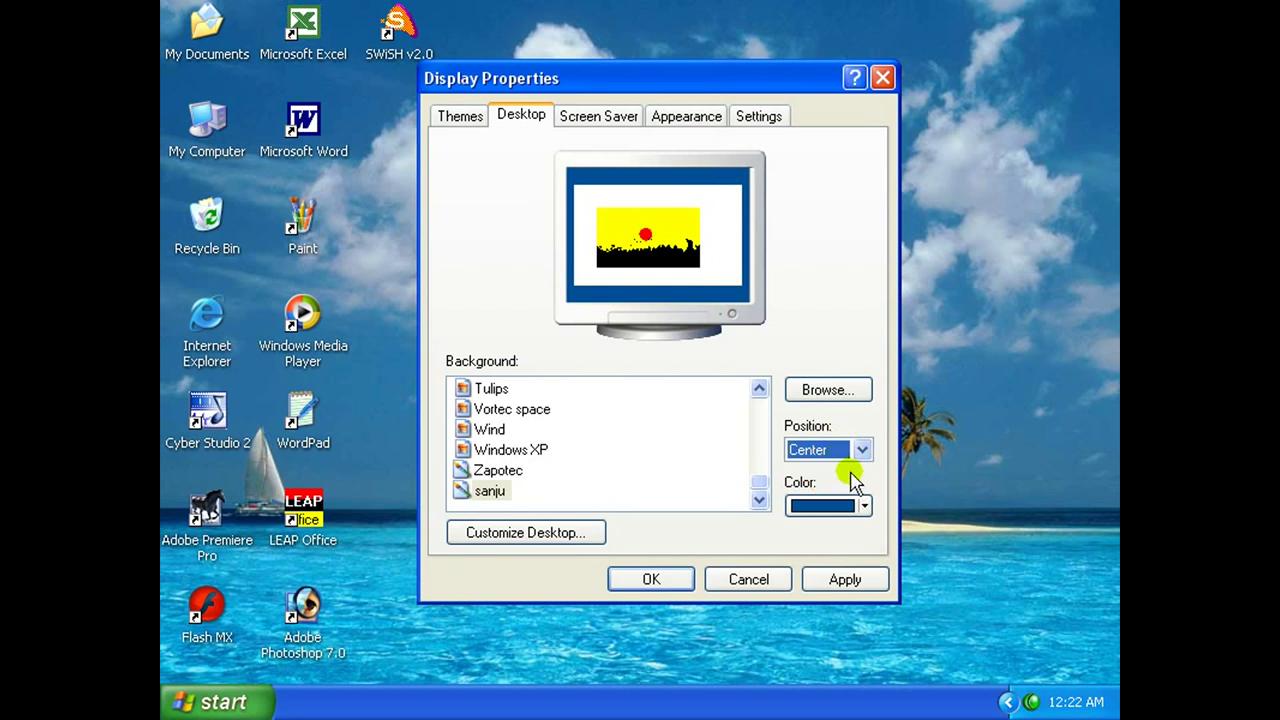
{"action": "left_click", "coordinate": [861, 452]}
{"action": "left_click", "coordinate": [843, 487]}
{"action": "left_click", "coordinate": [862, 451]}
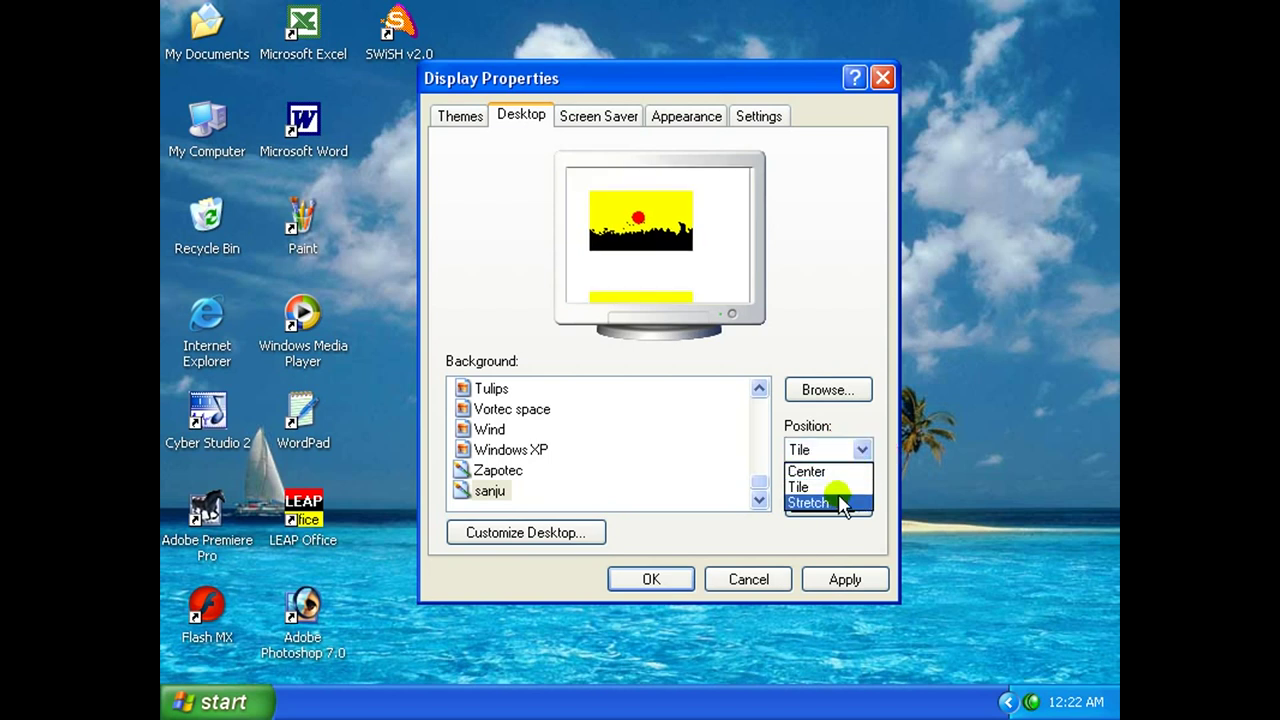
{"action": "left_click", "coordinate": [843, 502]}
{"action": "left_click", "coordinate": [840, 580]}
{"action": "left_click", "coordinate": [672, 582]}
{"action": "right_click", "coordinate": [632, 343]}
{"action": "left_click", "coordinate": [668, 331]}
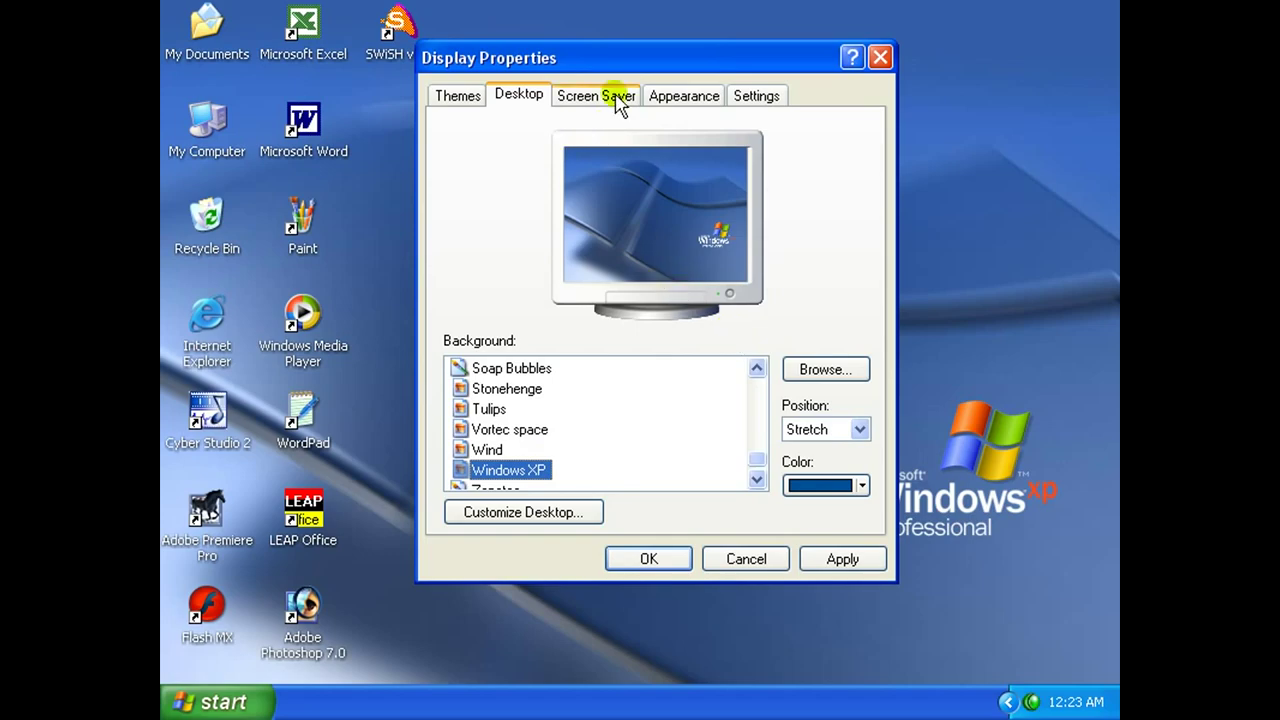
{"action": "left_click", "coordinate": [606, 95]}
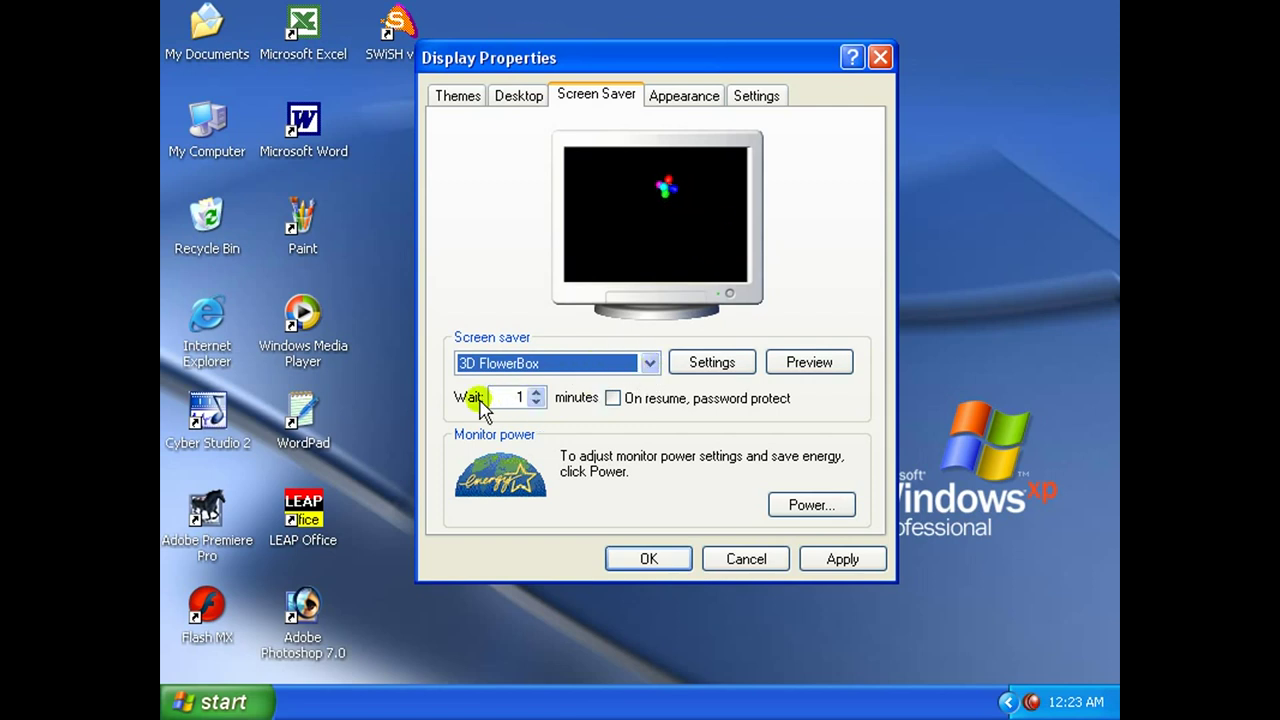
Set the screen saver wait to 3 minutes and preview 3D FlowerBox full screen.
{"action": "left_click", "coordinate": [537, 392]}
{"action": "left_click", "coordinate": [537, 392]}
{"action": "left_click", "coordinate": [538, 402]}
{"action": "left_click", "coordinate": [538, 402]}
{"action": "left_click", "coordinate": [537, 392]}
{"action": "left_click", "coordinate": [537, 392]}
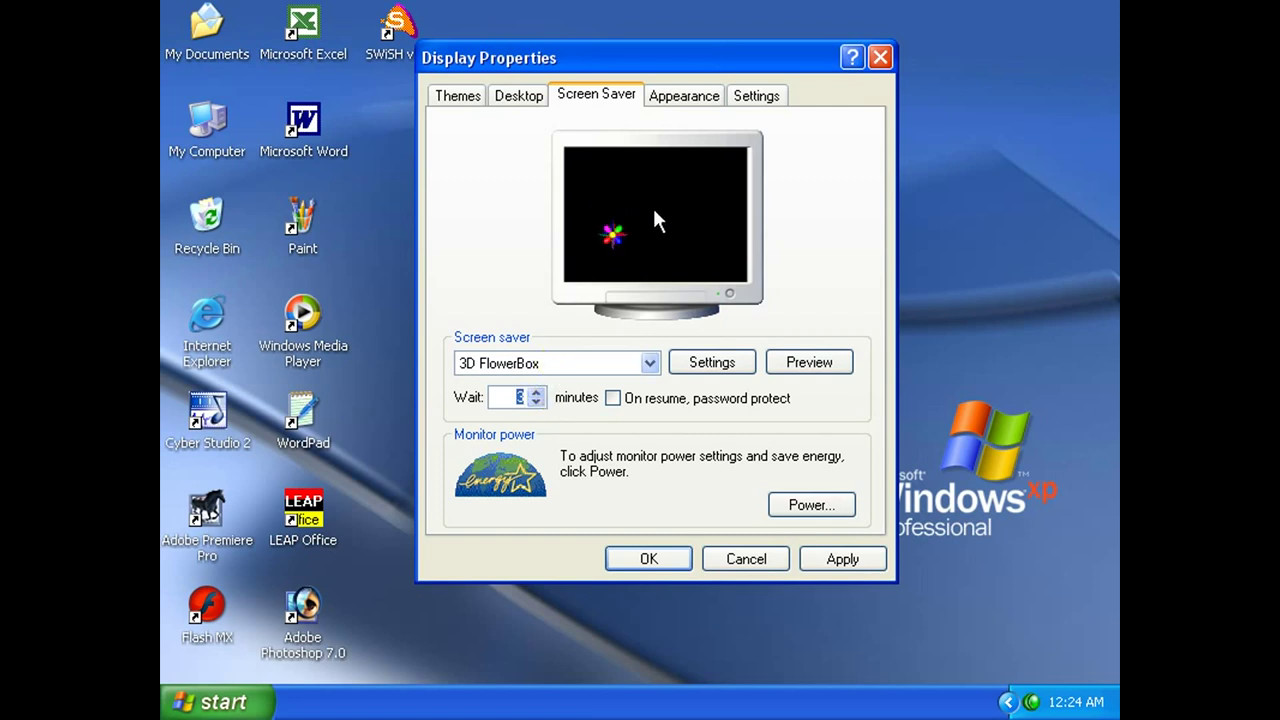
{"action": "left_click", "coordinate": [812, 363]}
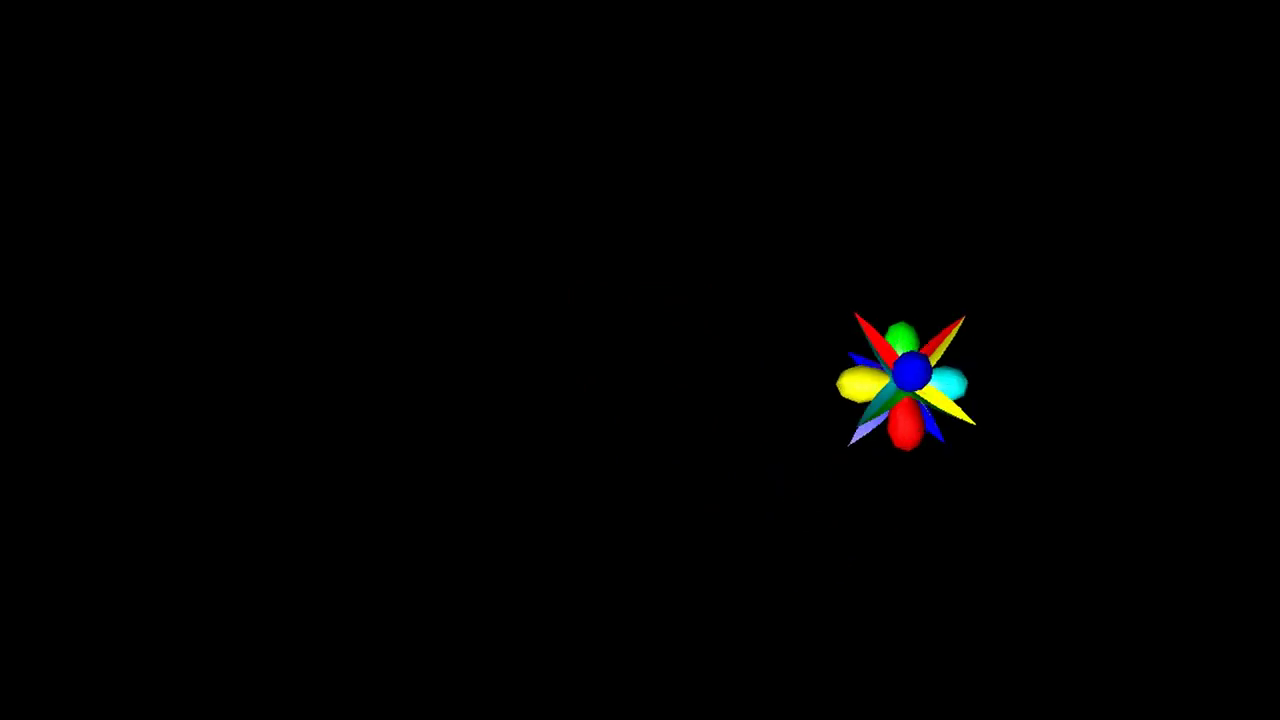
{"action": "left_click", "coordinate": [812, 363]}
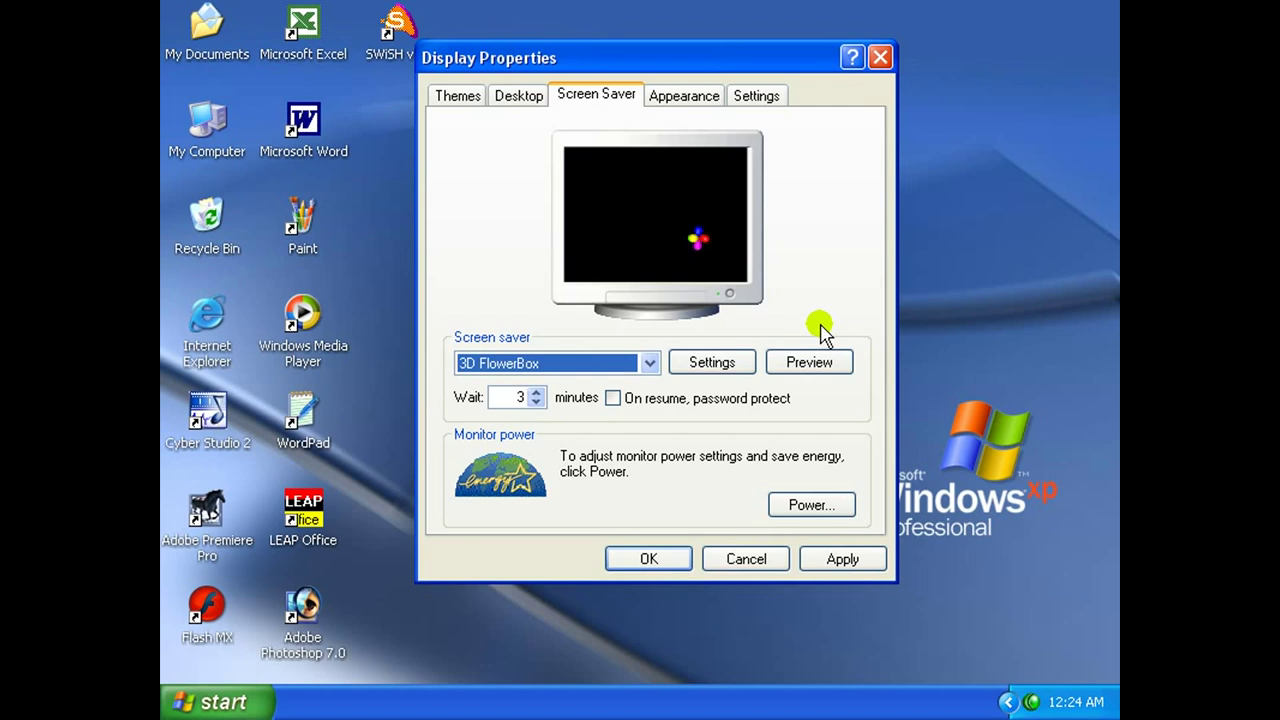
Try Beziers and Marquee, then apply the 3D Text screen saver and close.
{"action": "left_click", "coordinate": [650, 362]}
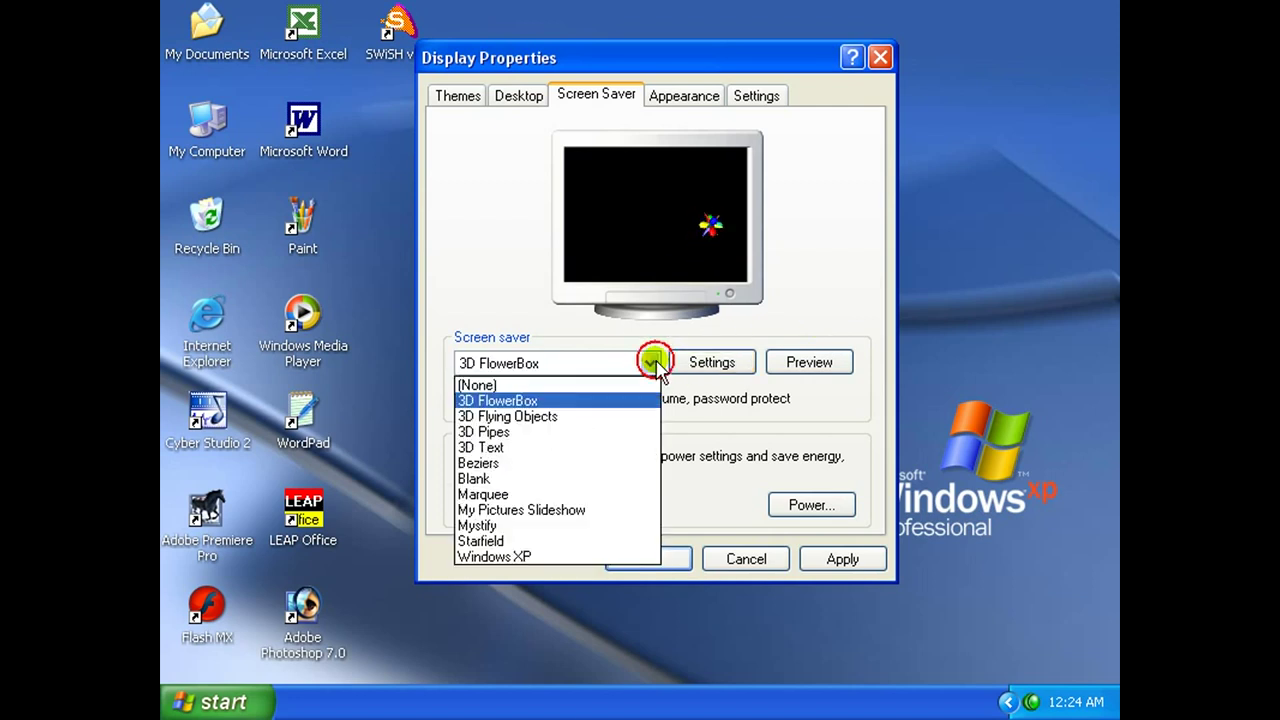
{"action": "left_click", "coordinate": [567, 463]}
{"action": "left_click", "coordinate": [647, 364]}
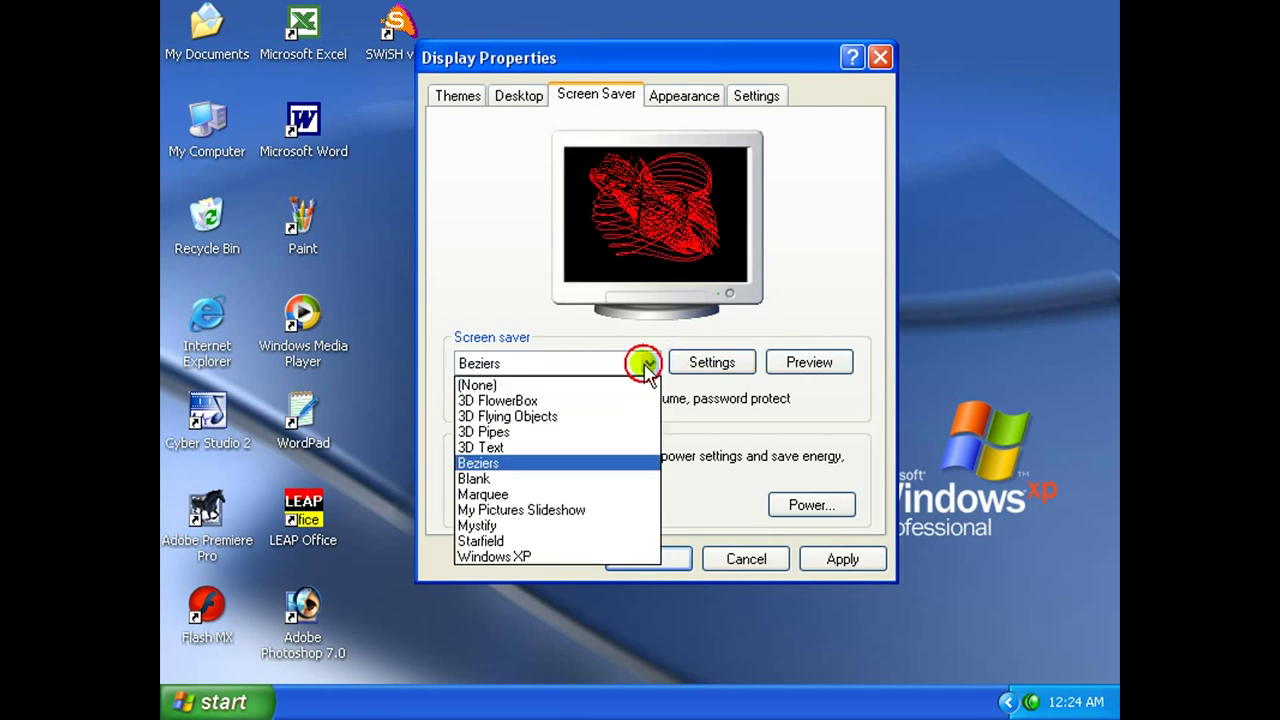
{"action": "left_click", "coordinate": [568, 496]}
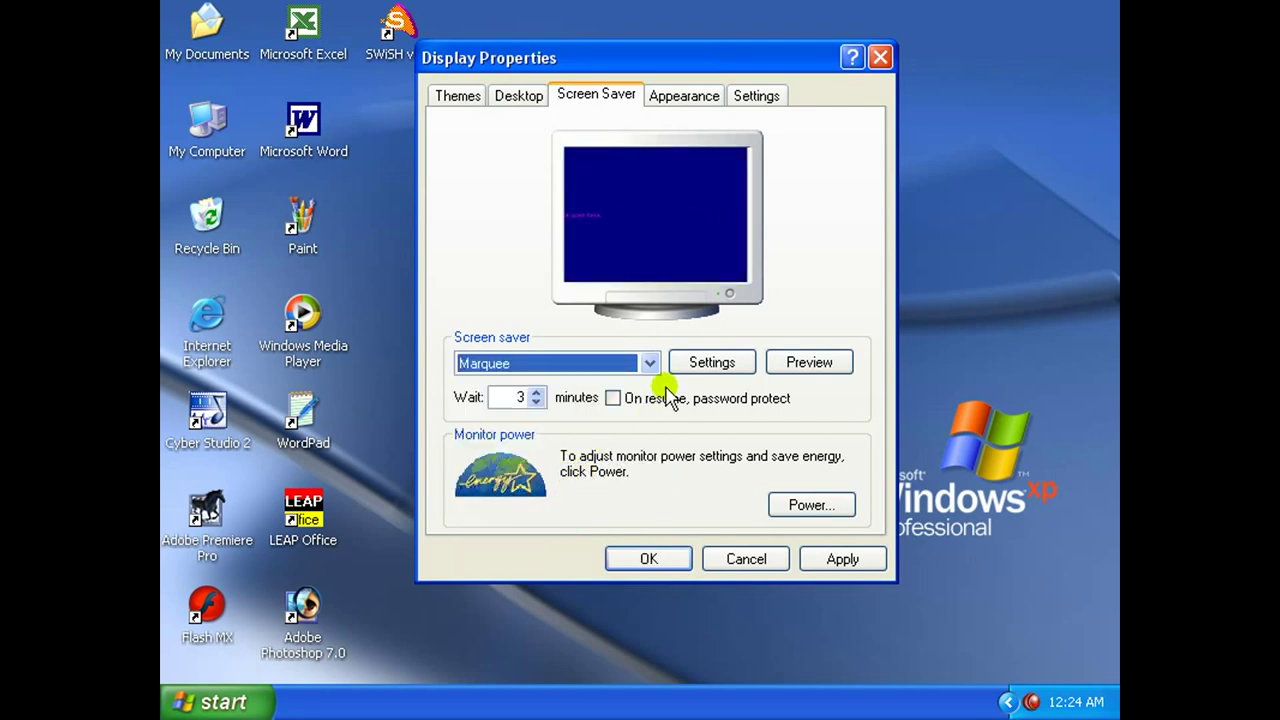
{"action": "left_click", "coordinate": [650, 362]}
{"action": "left_click", "coordinate": [568, 450]}
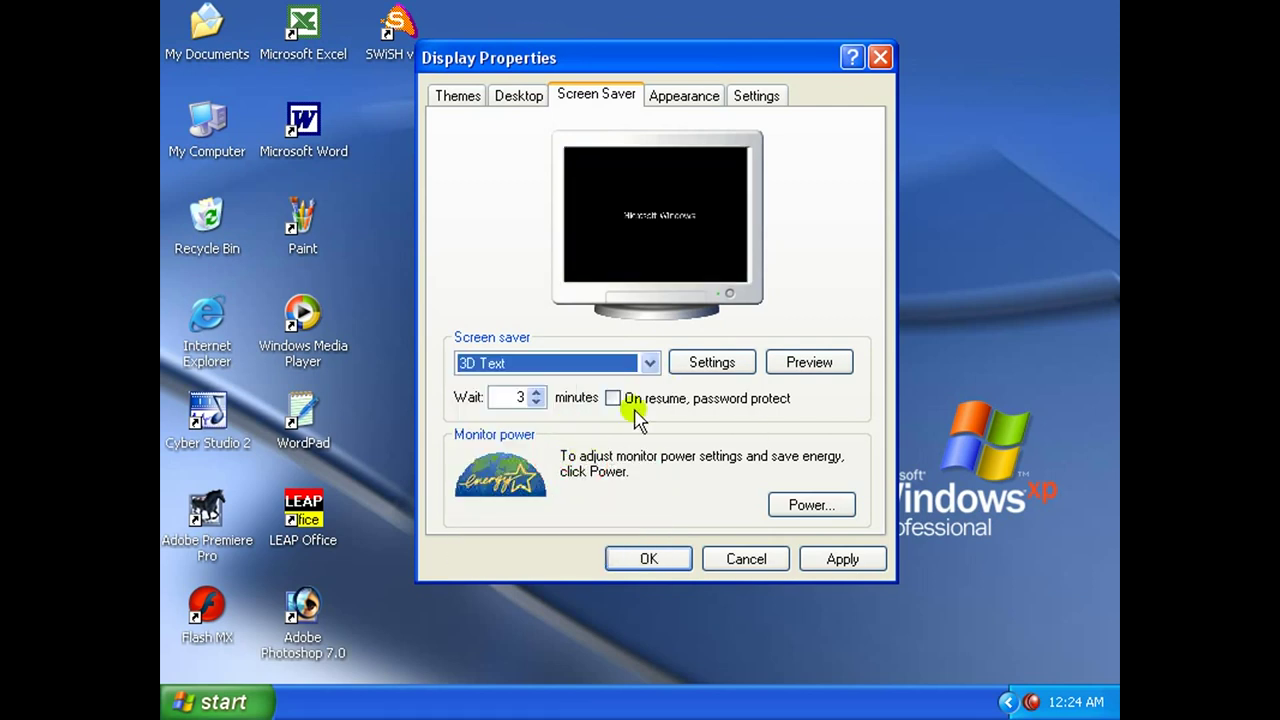
{"action": "left_click", "coordinate": [840, 560]}
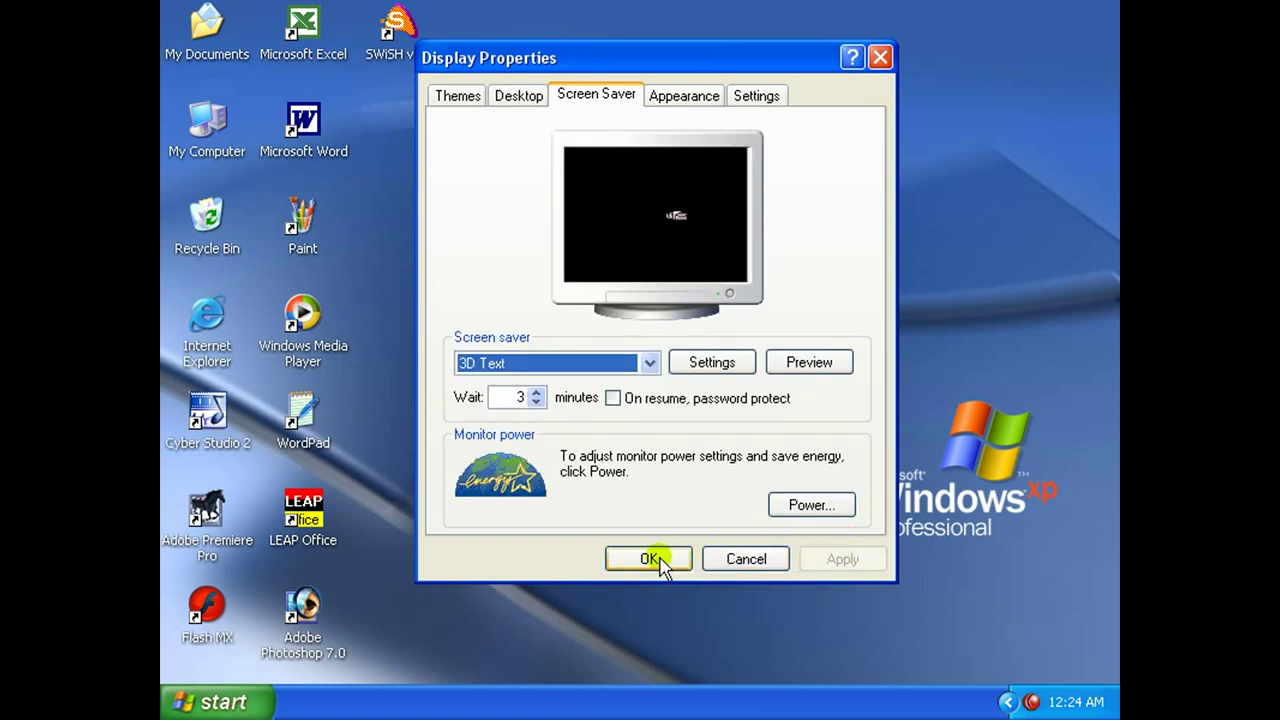
{"action": "left_click", "coordinate": [650, 559]}
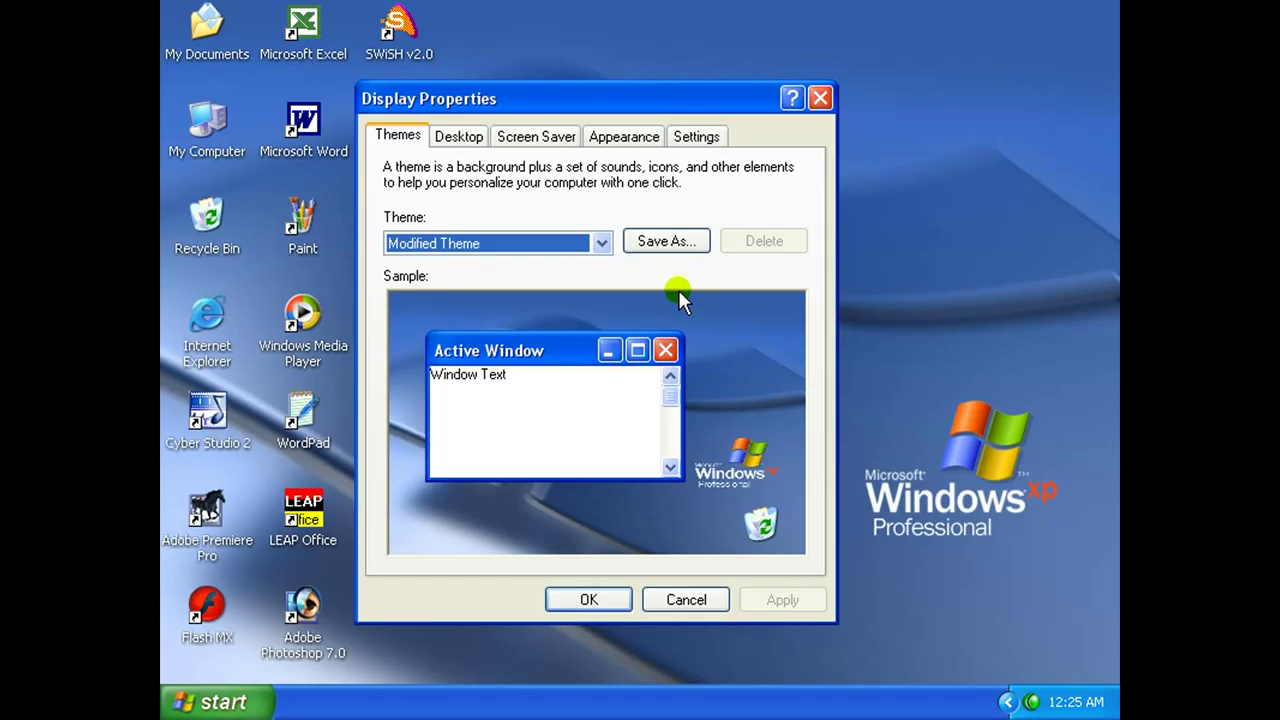
Raise the screen resolution to 1024 by 768 and keep it.
{"action": "left_click", "coordinate": [705, 137]}
{"action": "left_click_drag", "start_coordinate": [703, 100], "coordinate": [749, 62]}
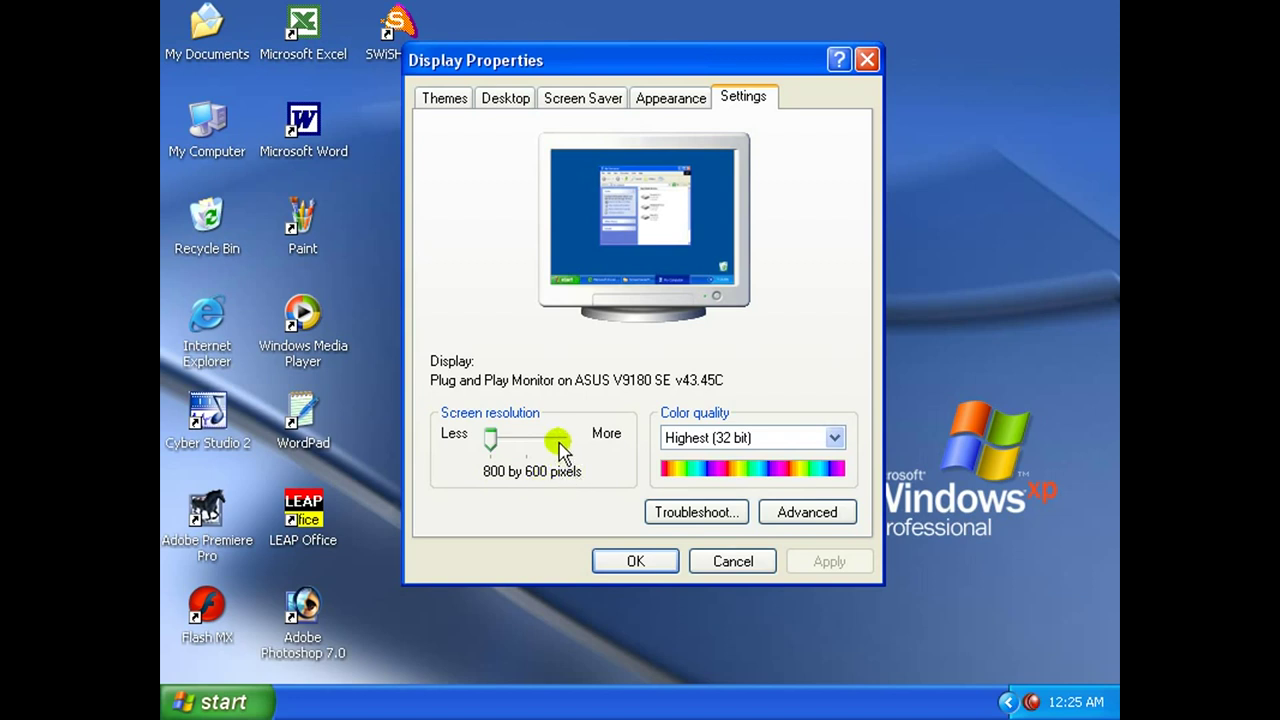
{"action": "left_click_drag", "start_coordinate": [490, 438], "coordinate": [531, 442]}
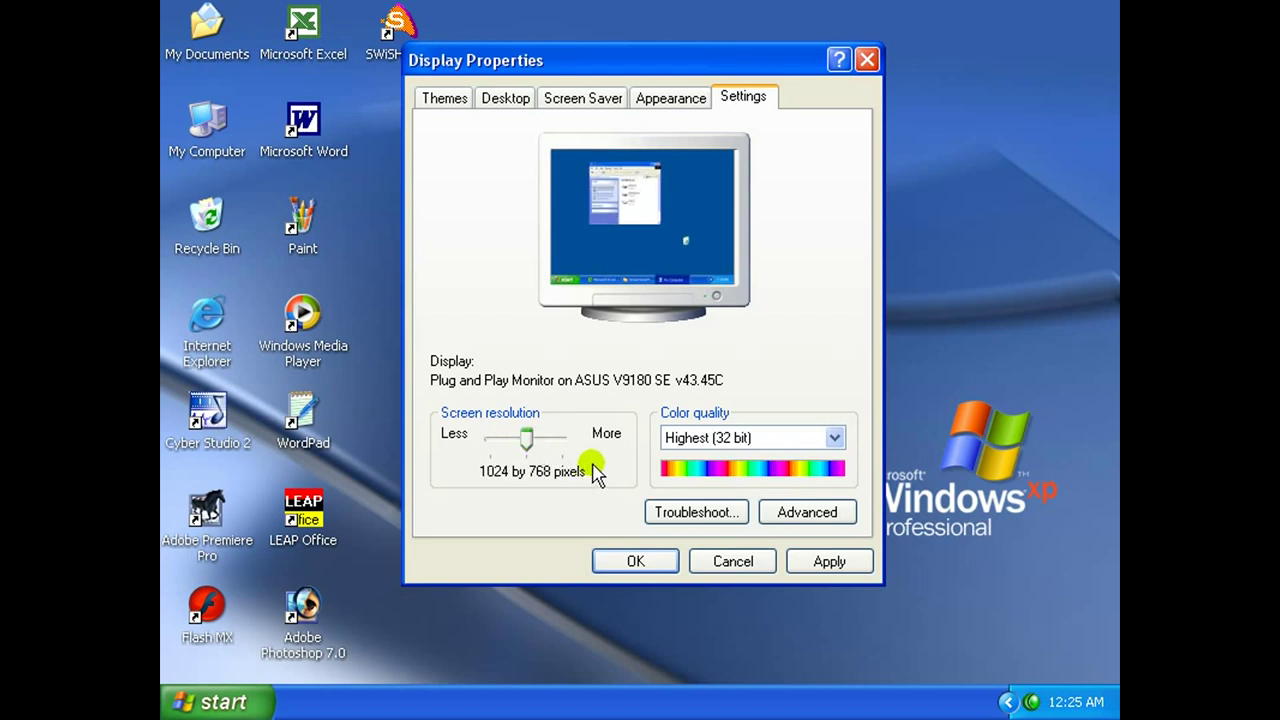
{"action": "left_click", "coordinate": [829, 561]}
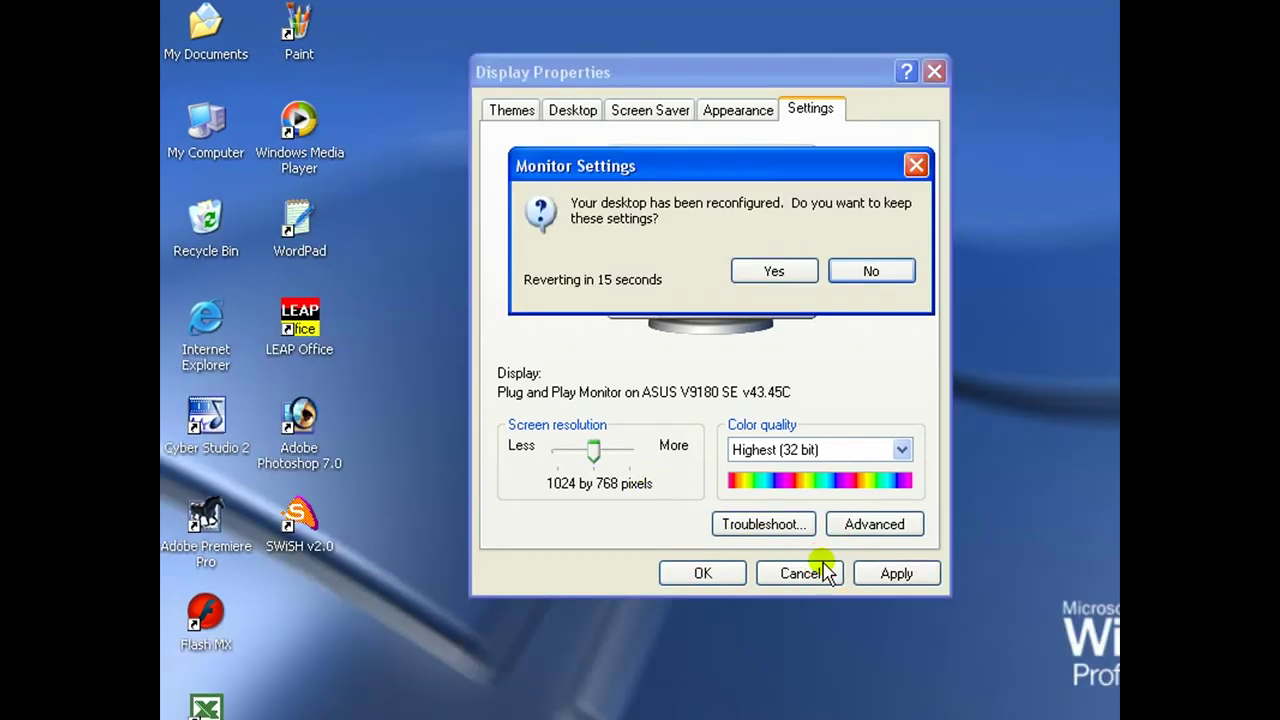
{"action": "left_click", "coordinate": [772, 276]}
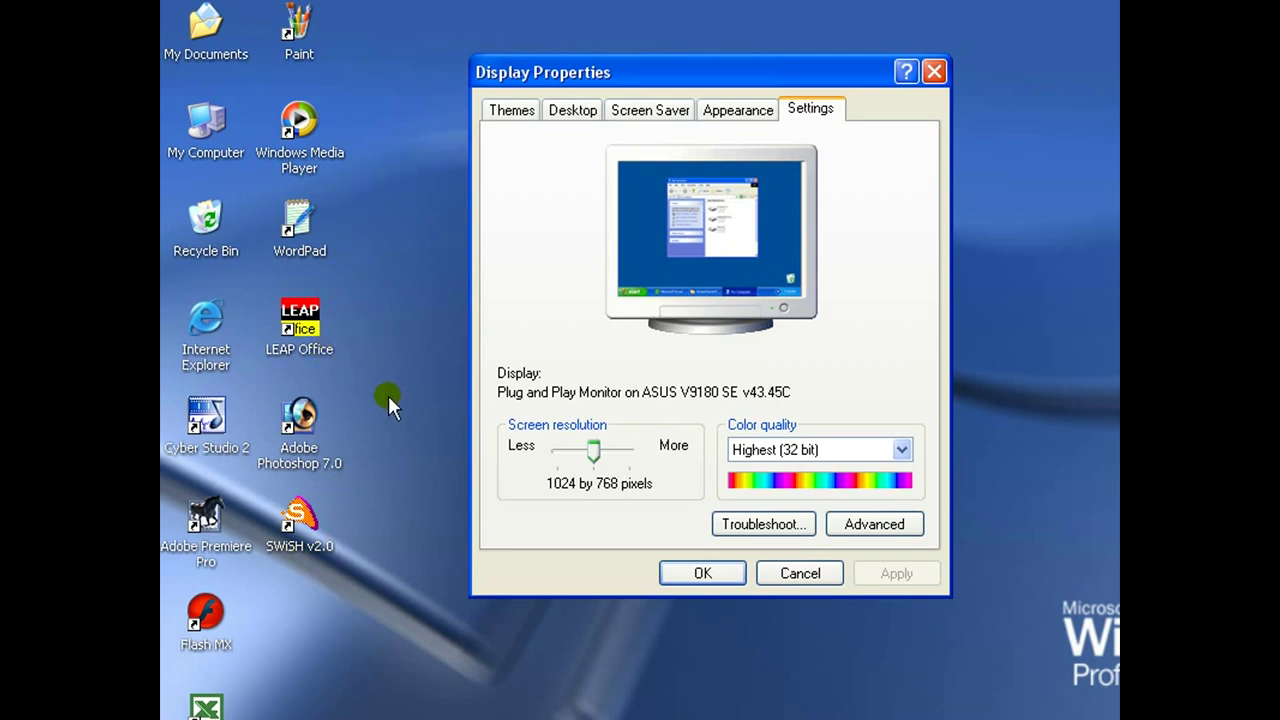
Return the resolution to 800 by 600 with Highest (32 bit) colour quality.
{"action": "left_click_drag", "start_coordinate": [594, 451], "coordinate": [559, 453]}
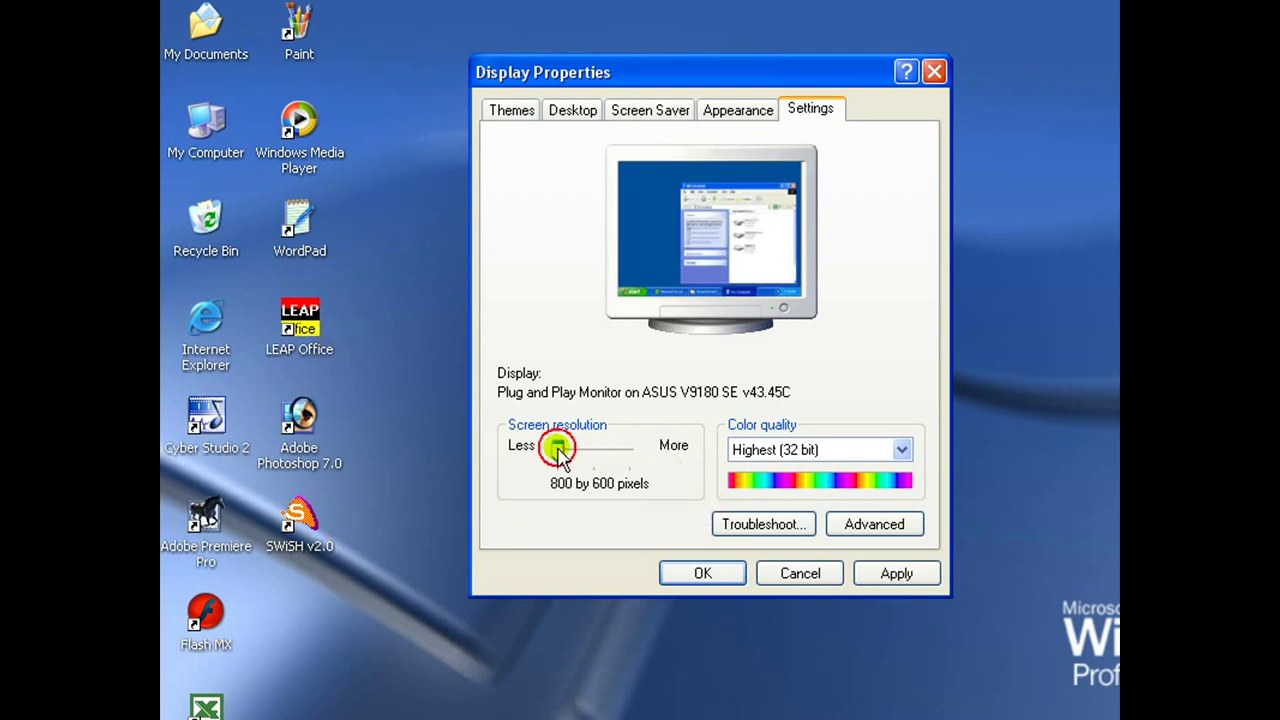
{"action": "left_click", "coordinate": [886, 572]}
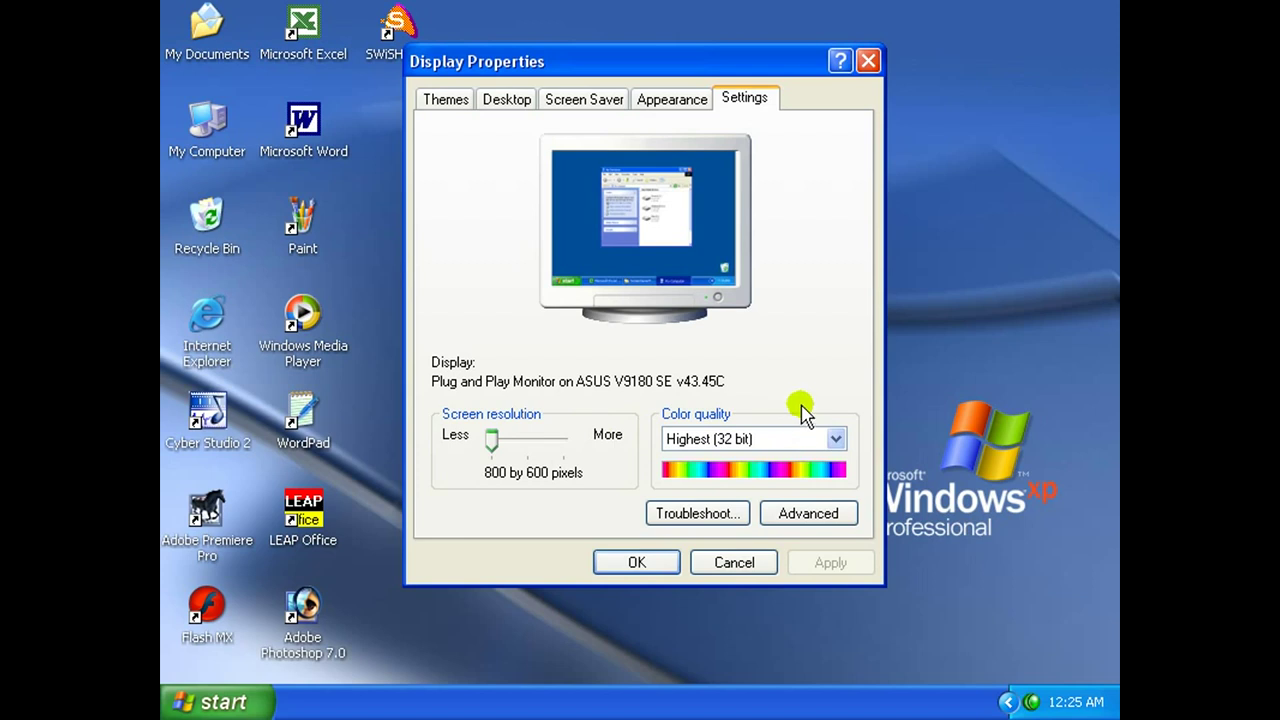
{"action": "left_click", "coordinate": [836, 440]}
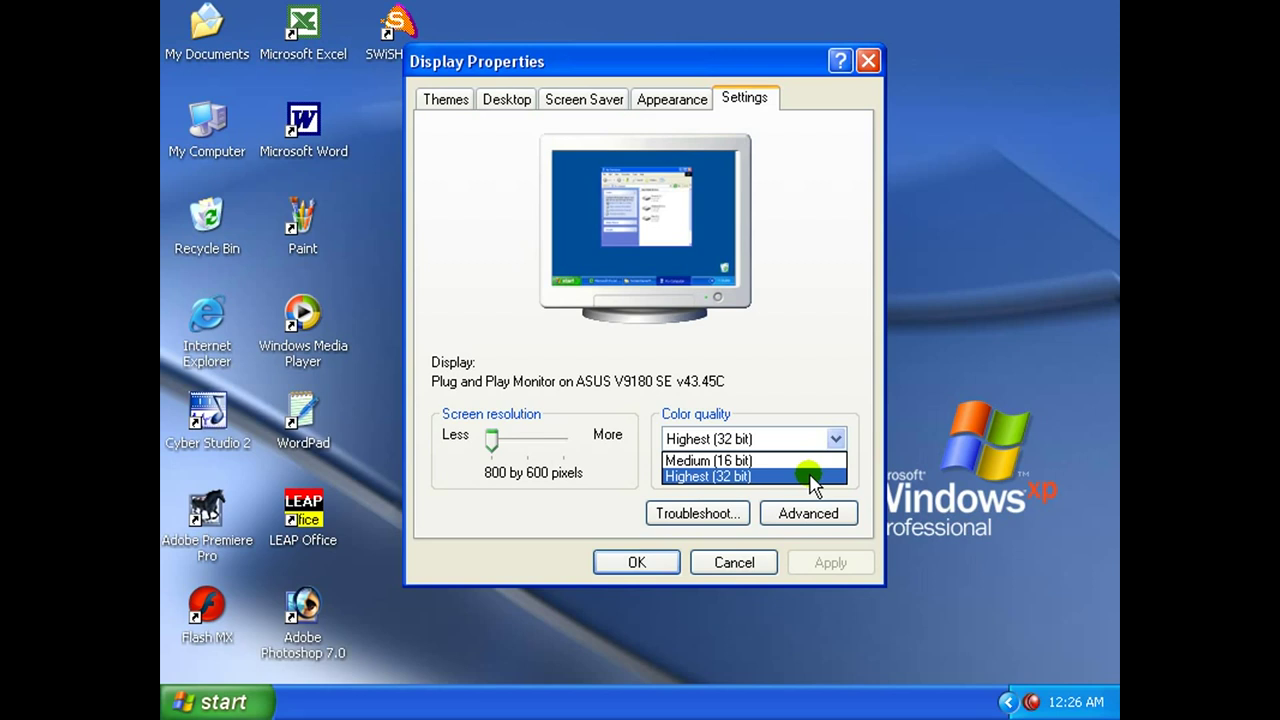
{"action": "left_click", "coordinate": [810, 476]}
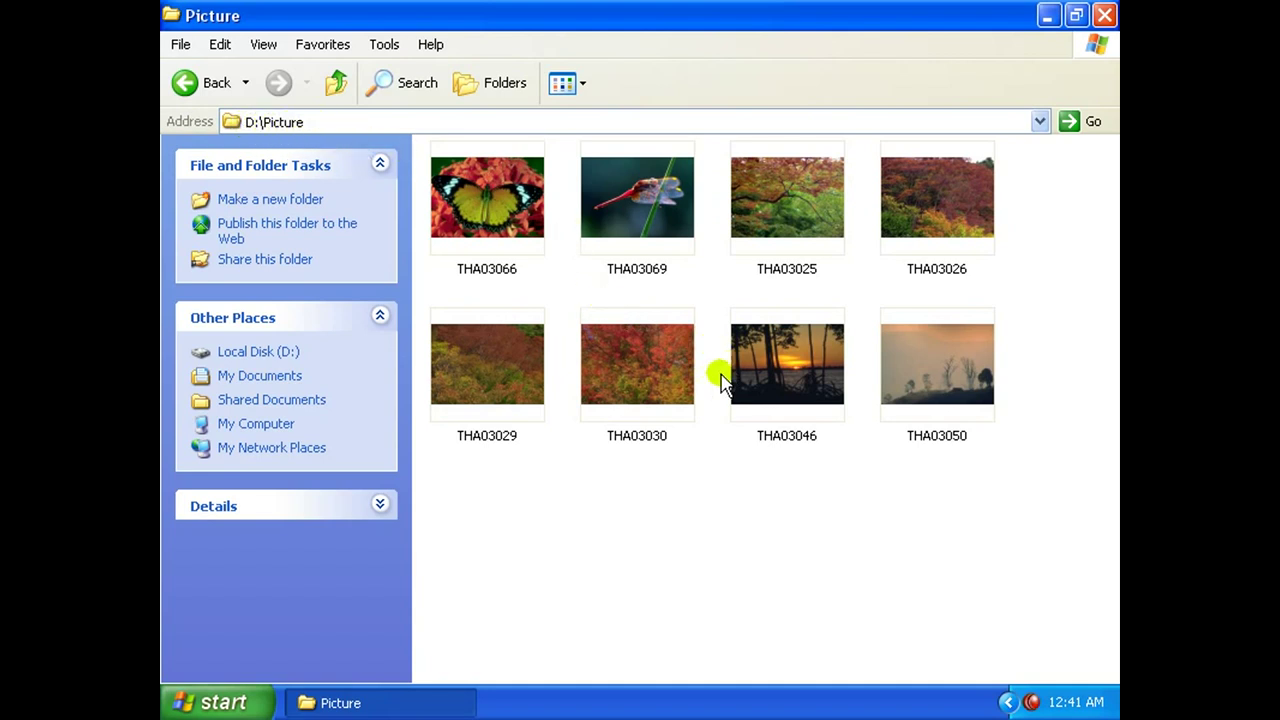
Select THA03066, THA03069 and THA03025 in D:\Picture and start moving them.
{"action": "left_click", "coordinate": [617, 211]}
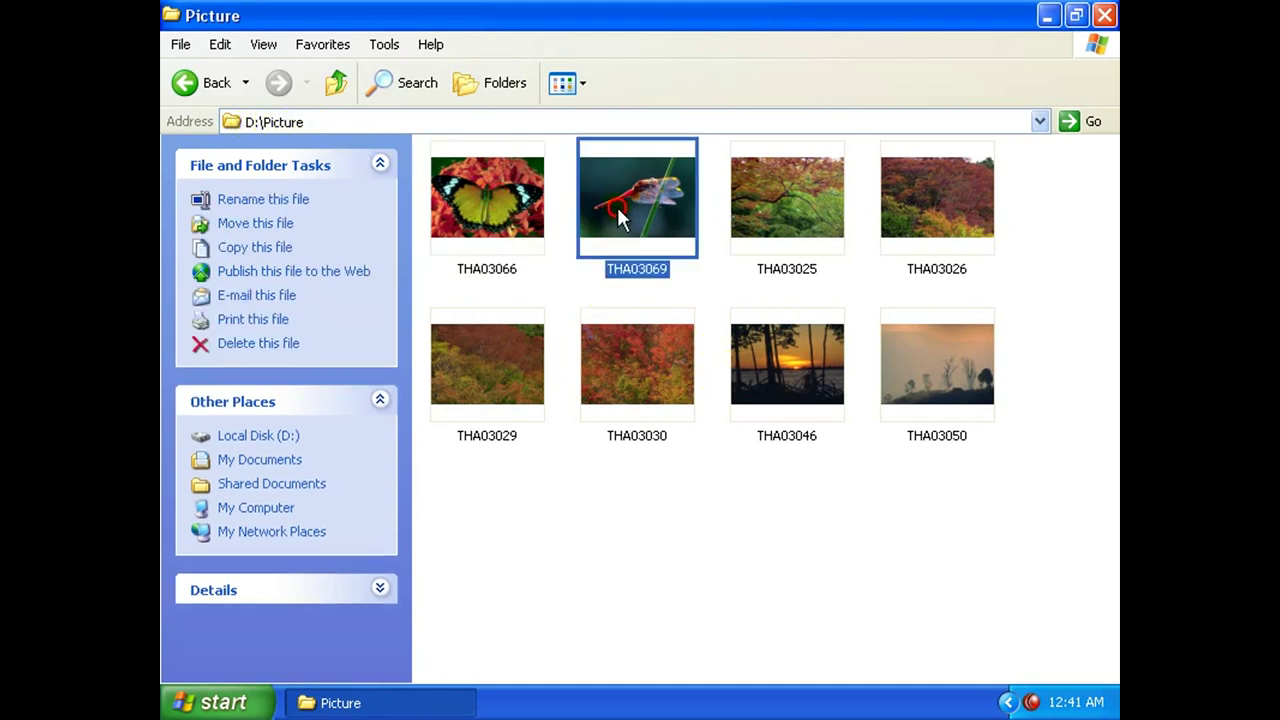
{"action": "left_click", "coordinate": [757, 235]}
{"action": "left_click", "coordinate": [480, 217]}
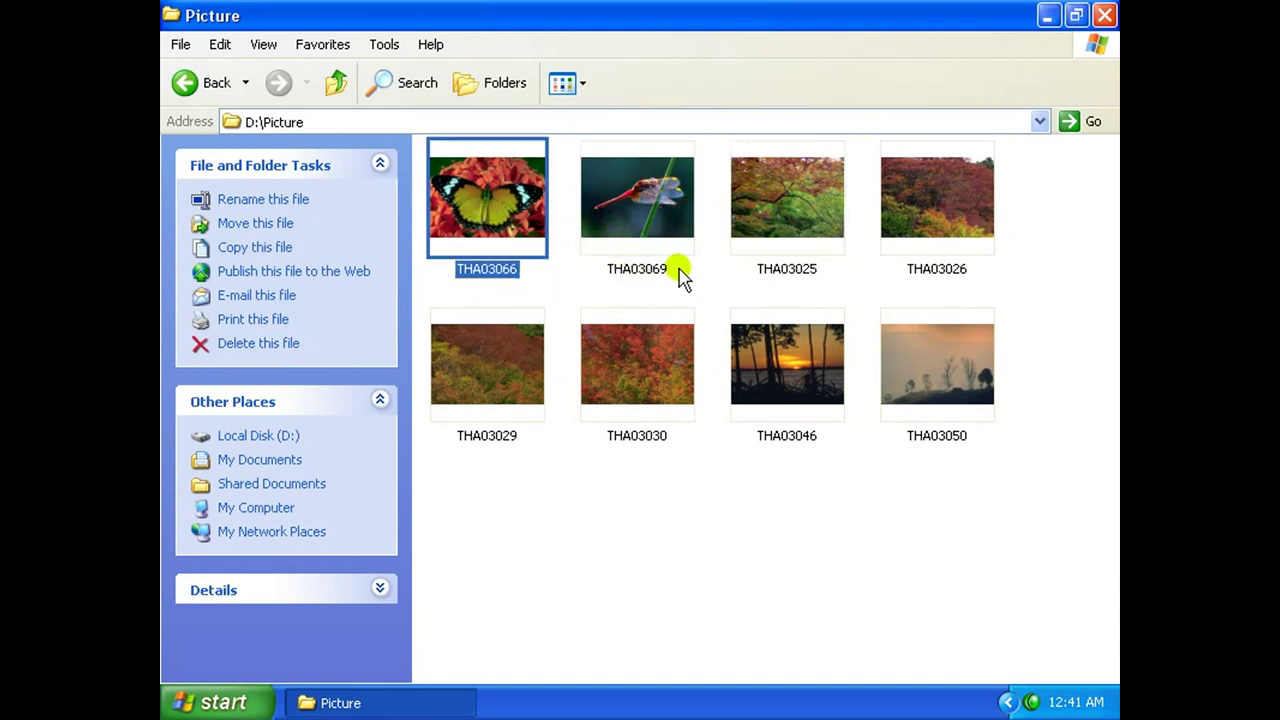
{"action": "left_click", "coordinate": [665, 214], "text": "ctrl"}
{"action": "left_click", "coordinate": [752, 252], "text": "ctrl"}
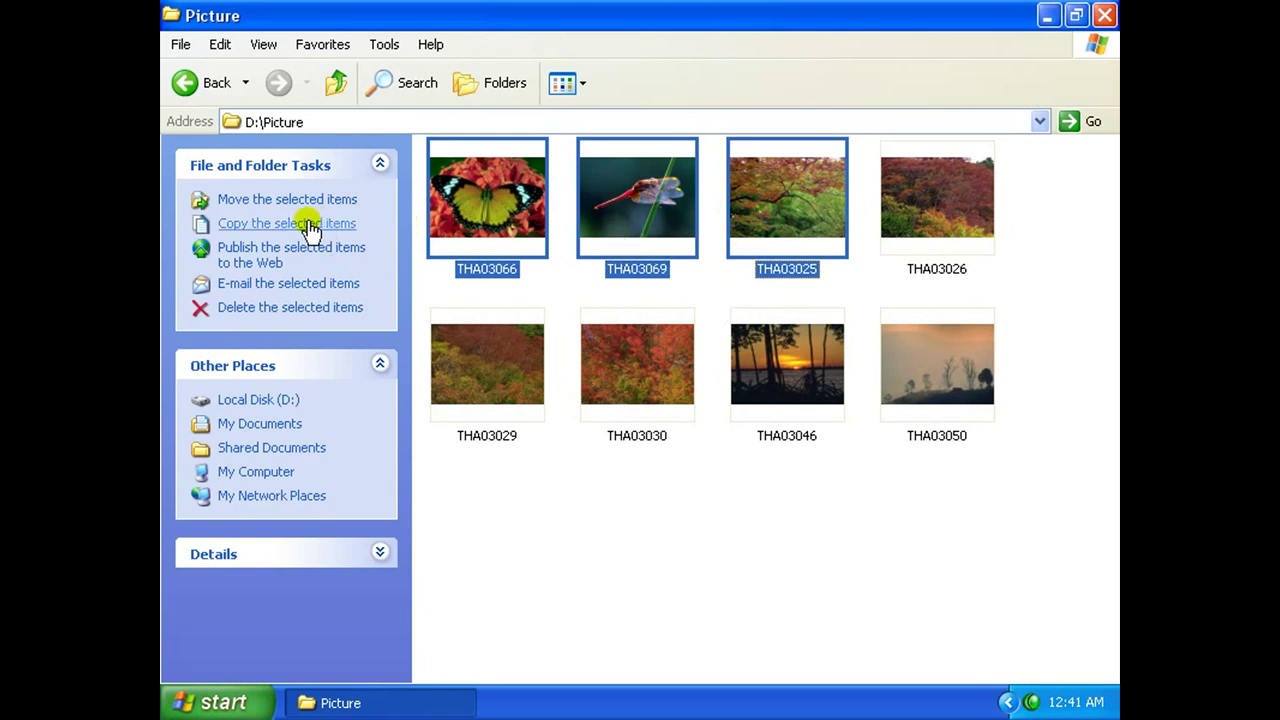
{"action": "left_click", "coordinate": [287, 205]}
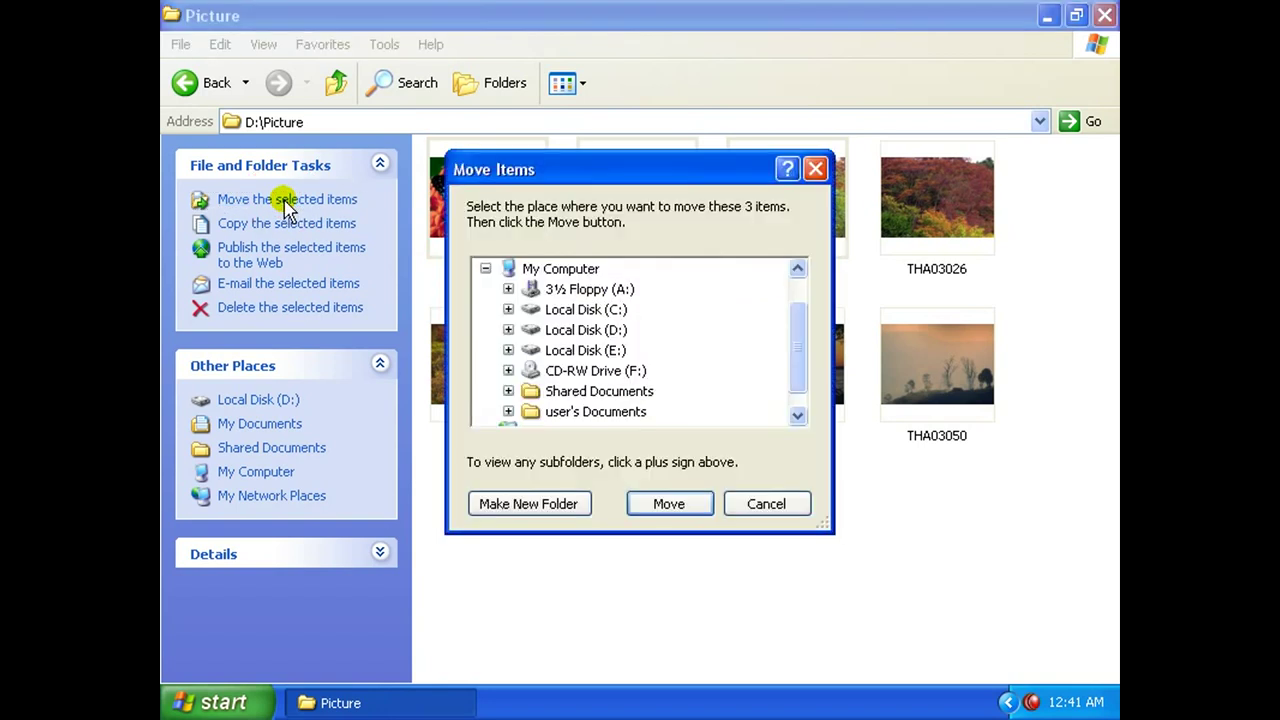
Move the three pictures into C:\Documents and Settings\All Users\Desktop.
{"action": "left_click_drag", "start_coordinate": [670, 175], "coordinate": [713, 268]}
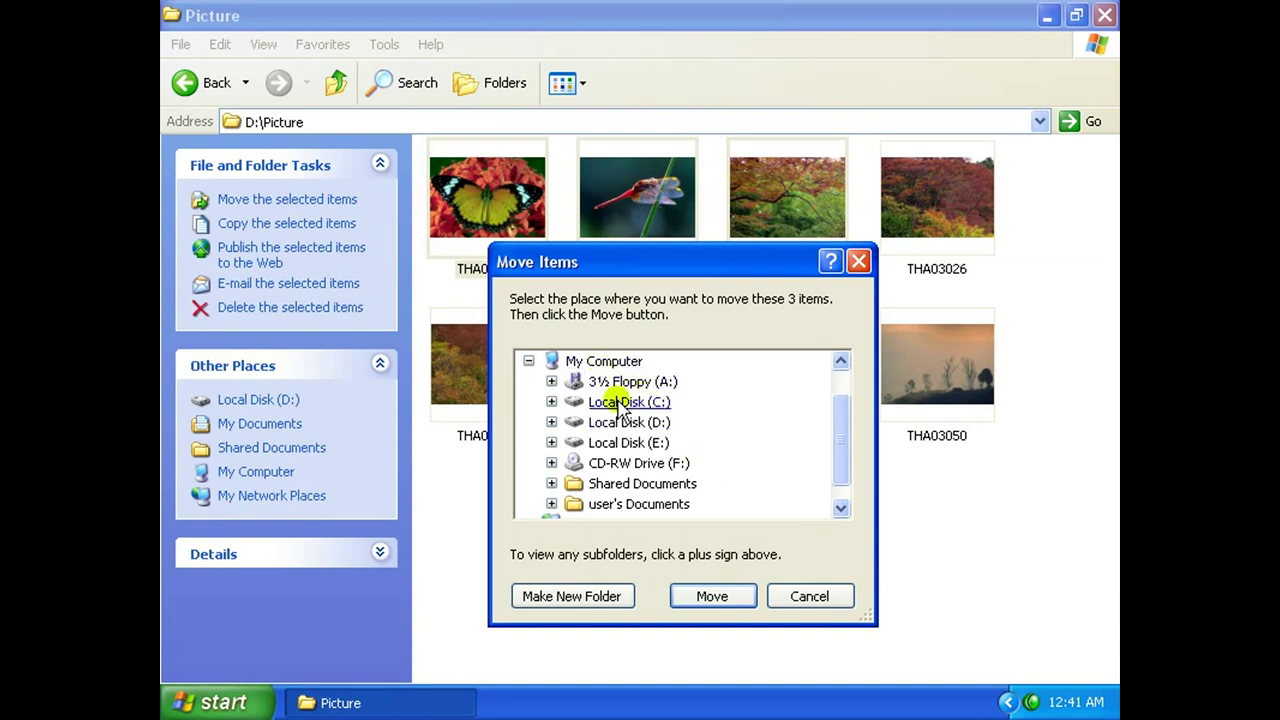
{"action": "left_click", "coordinate": [551, 401]}
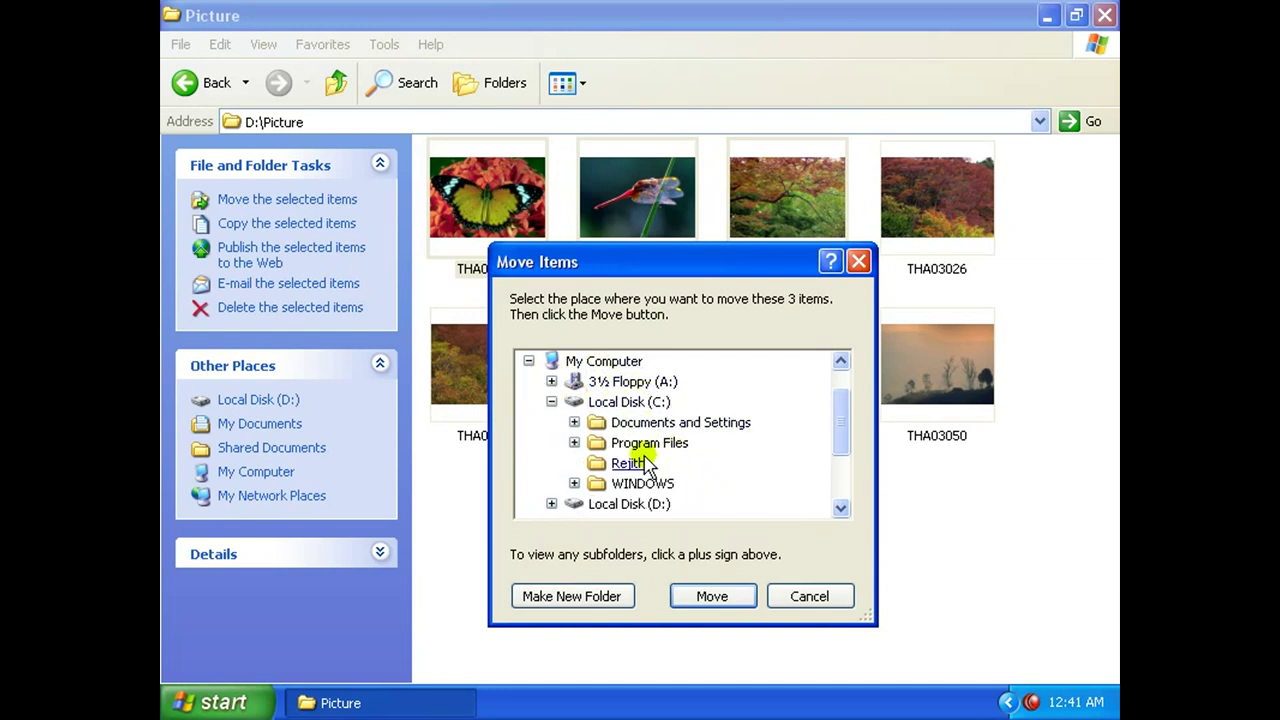
{"action": "left_click", "coordinate": [574, 422]}
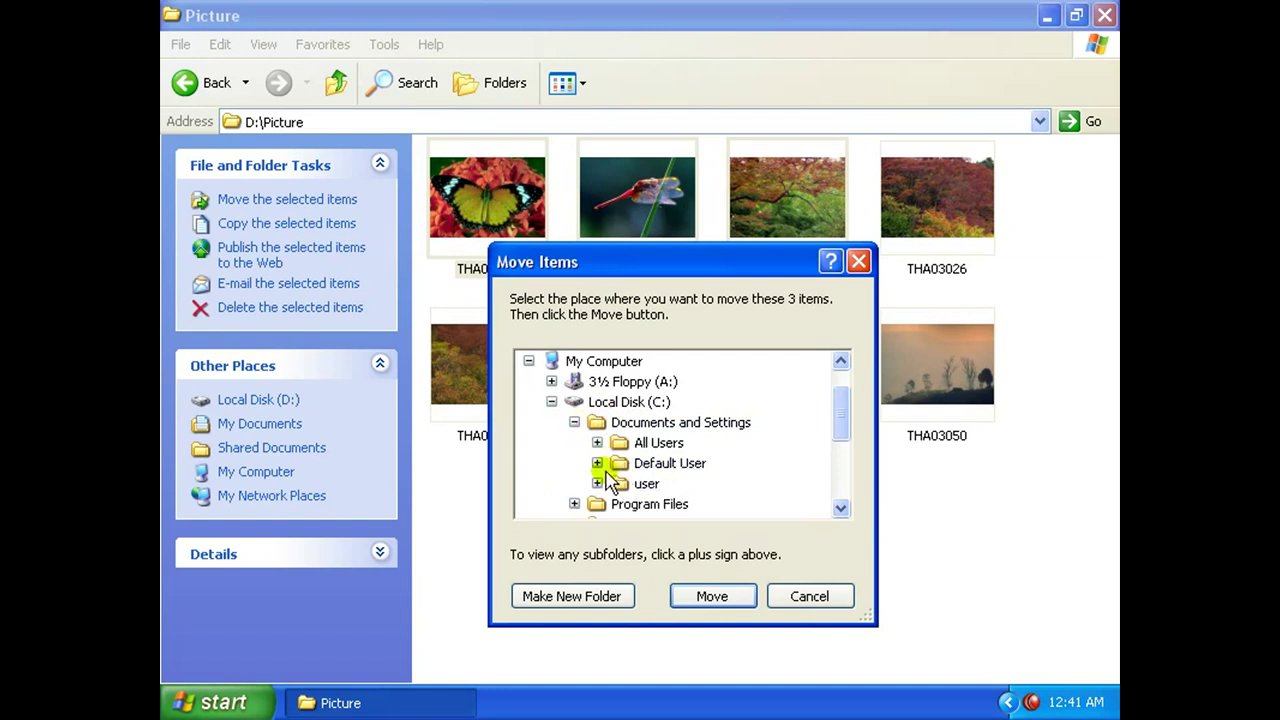
{"action": "left_click", "coordinate": [597, 442]}
{"action": "left_click", "coordinate": [664, 423]}
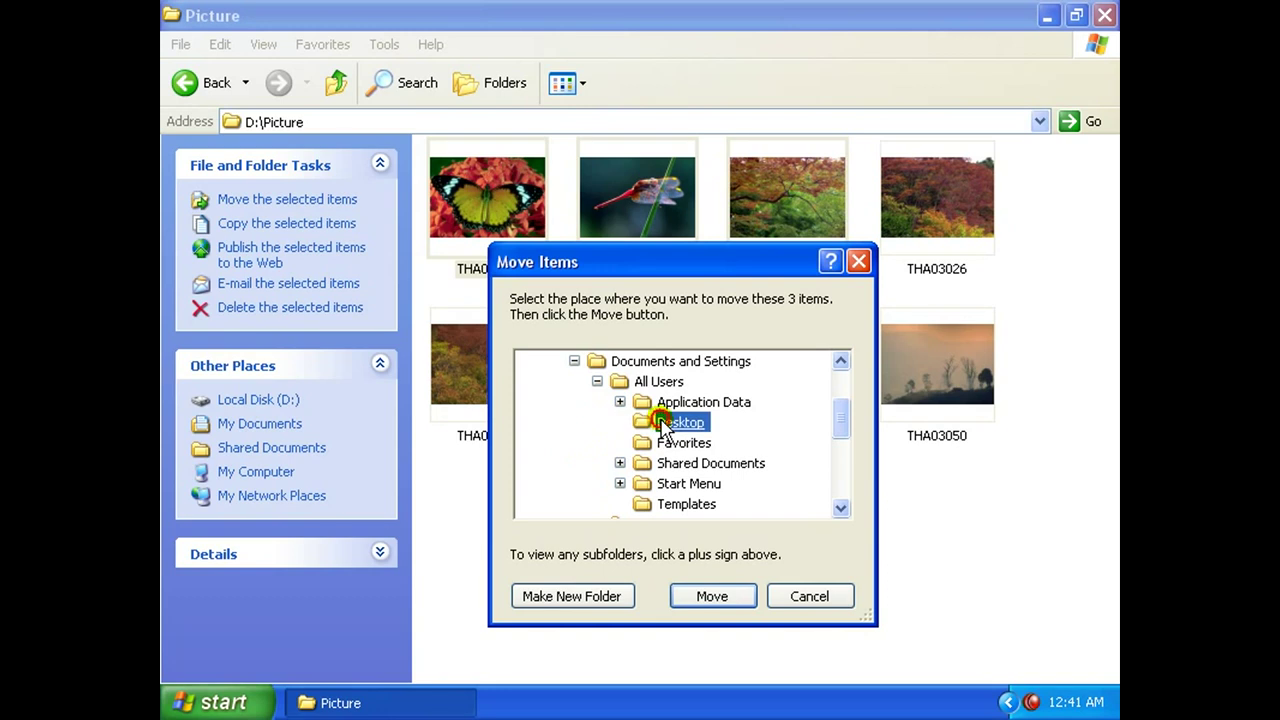
{"action": "left_click", "coordinate": [710, 596]}
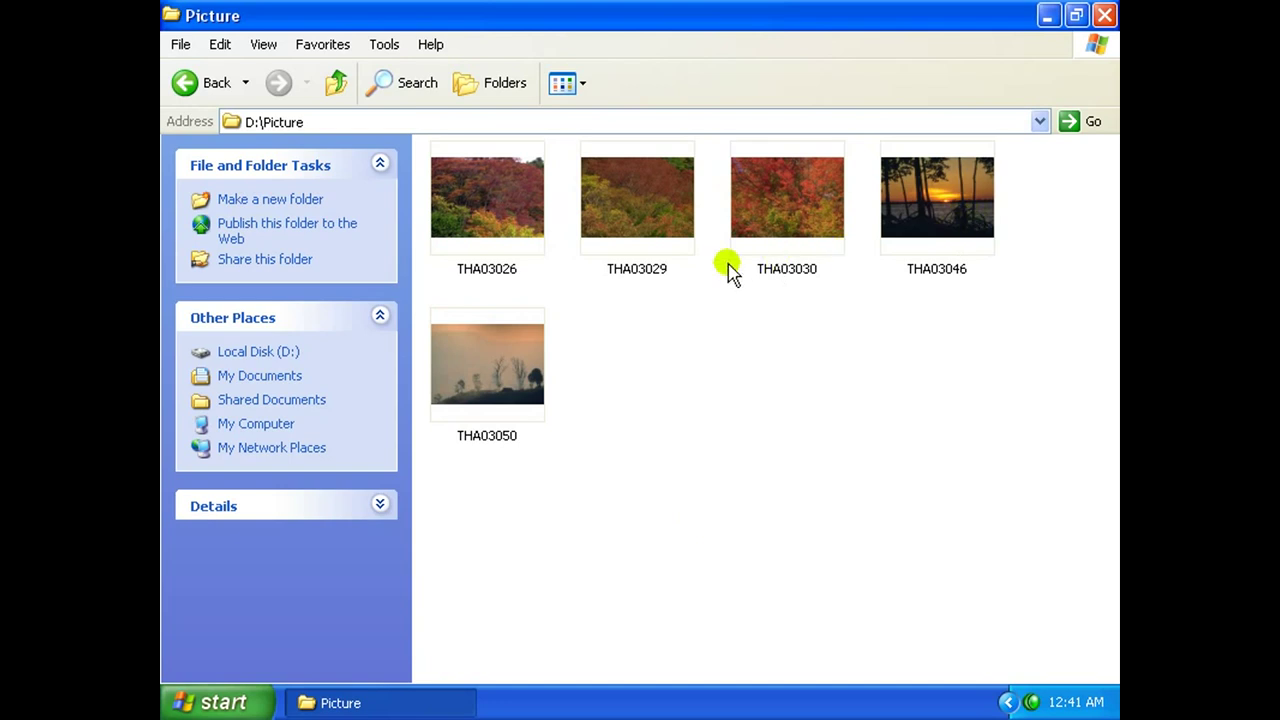
Minimize the Picture folder and check the three moved photos on the desktop.
{"action": "left_click", "coordinate": [1047, 15]}
{"action": "left_click", "coordinate": [395, 320]}
{"action": "left_click", "coordinate": [402, 212]}
{"action": "left_click", "coordinate": [400, 145]}
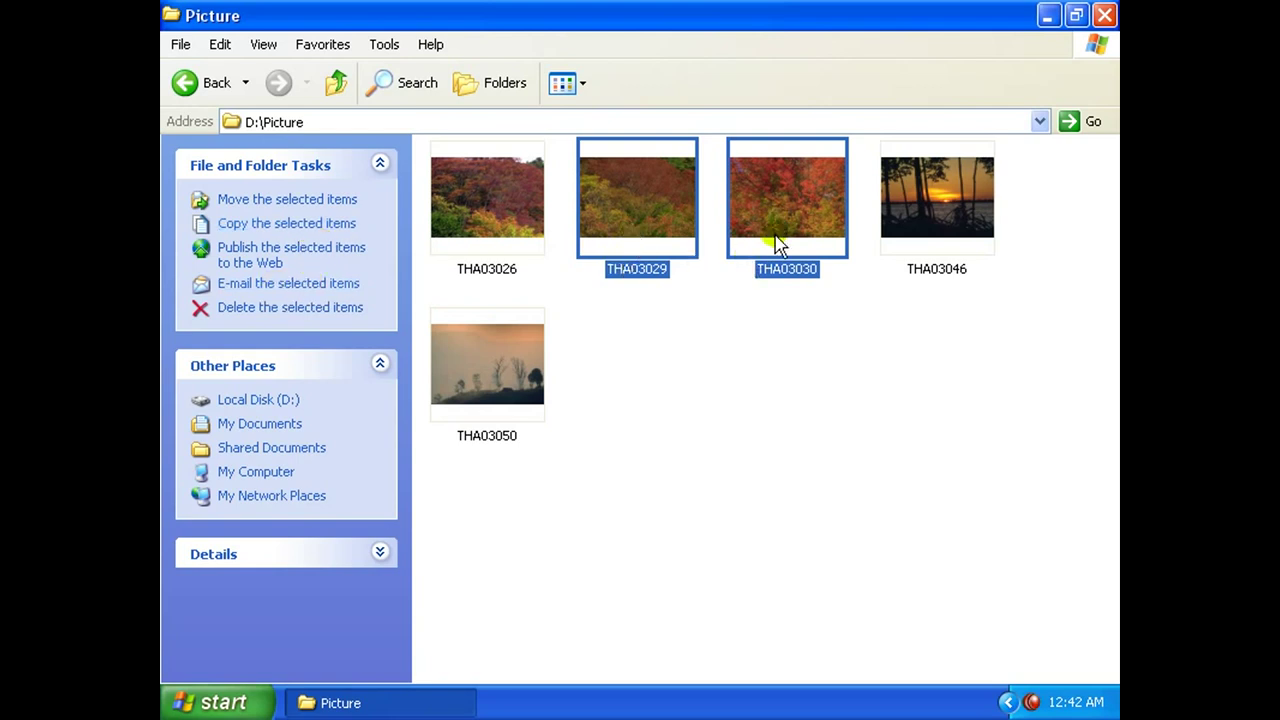
E-mail THA03029 and THA03030, shrinking them into smaller JPEG attachments on a new message.
{"action": "left_click", "coordinate": [290, 288]}
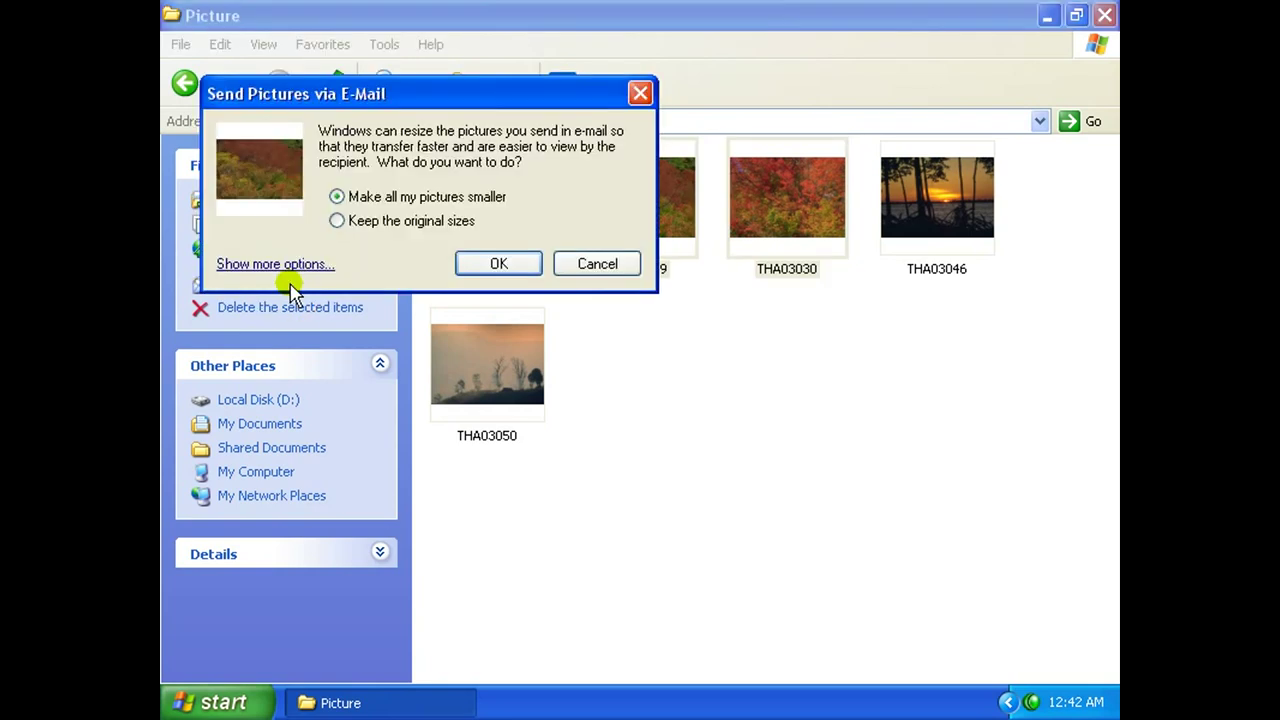
{"action": "left_click", "coordinate": [458, 264]}
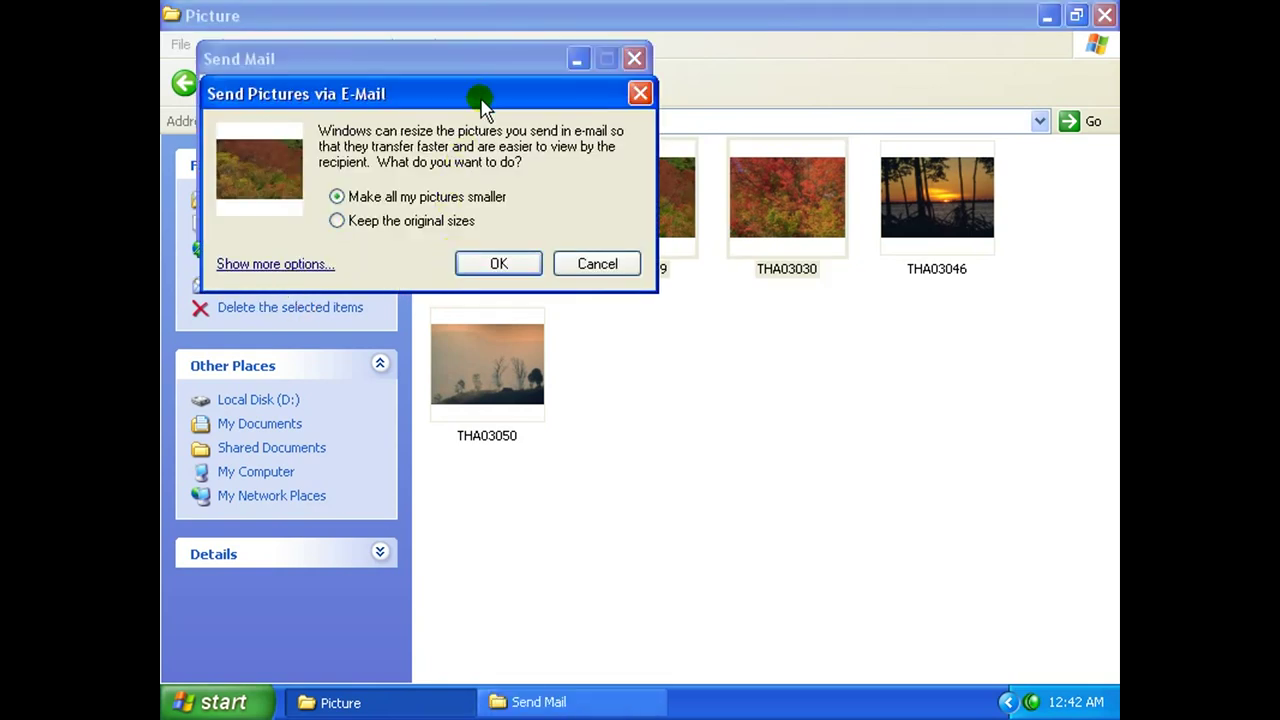
{"action": "left_click_drag", "start_coordinate": [480, 93], "coordinate": [580, 183]}
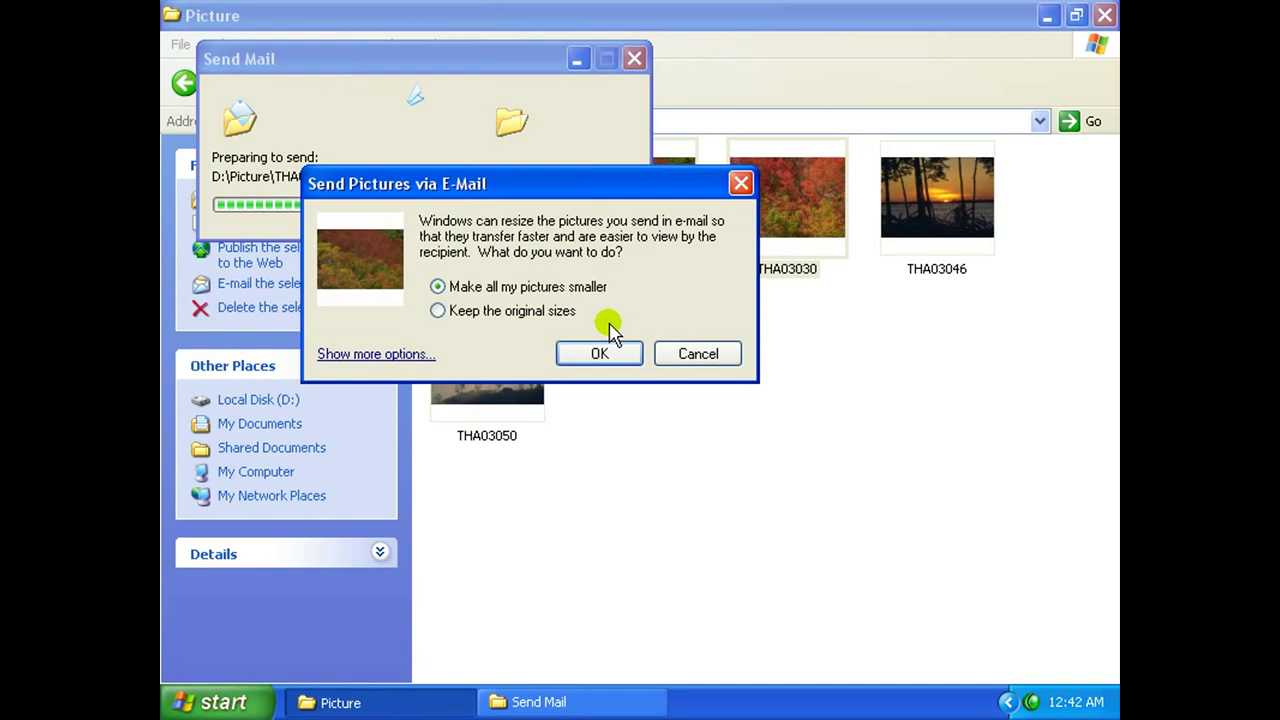
{"action": "left_click_drag", "start_coordinate": [642, 172], "coordinate": [691, 264]}
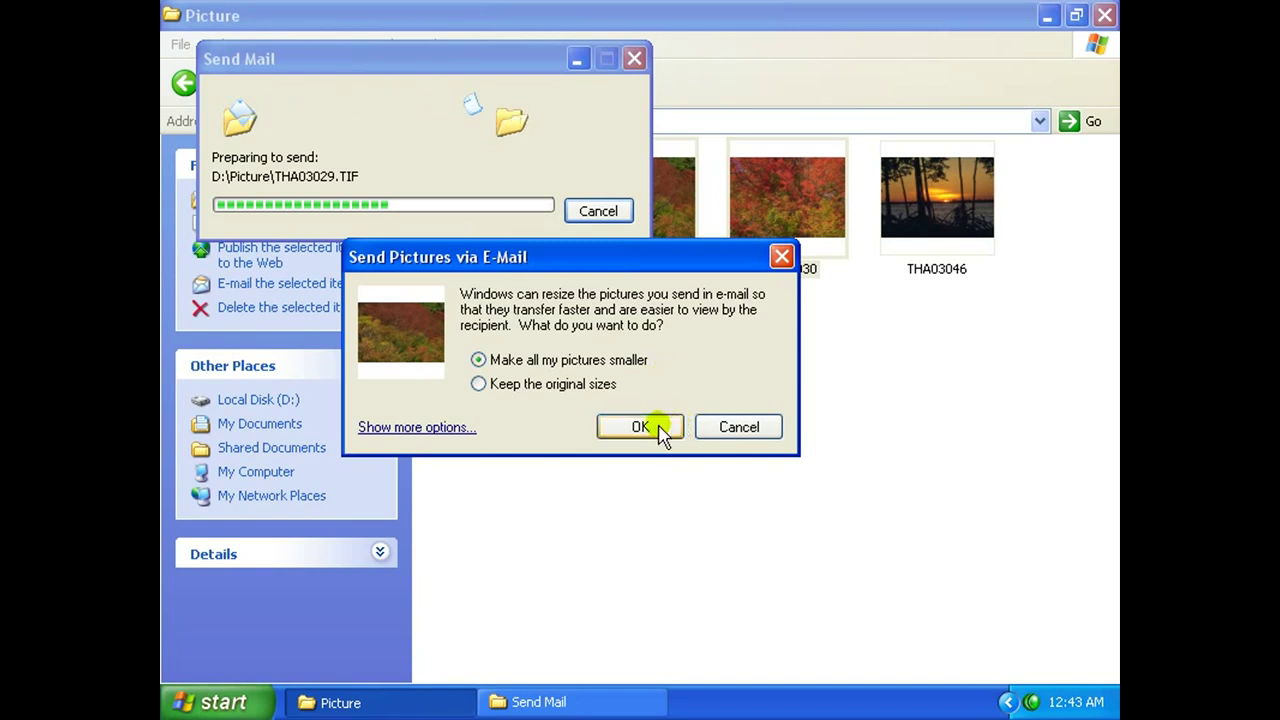
{"action": "left_click", "coordinate": [645, 428]}
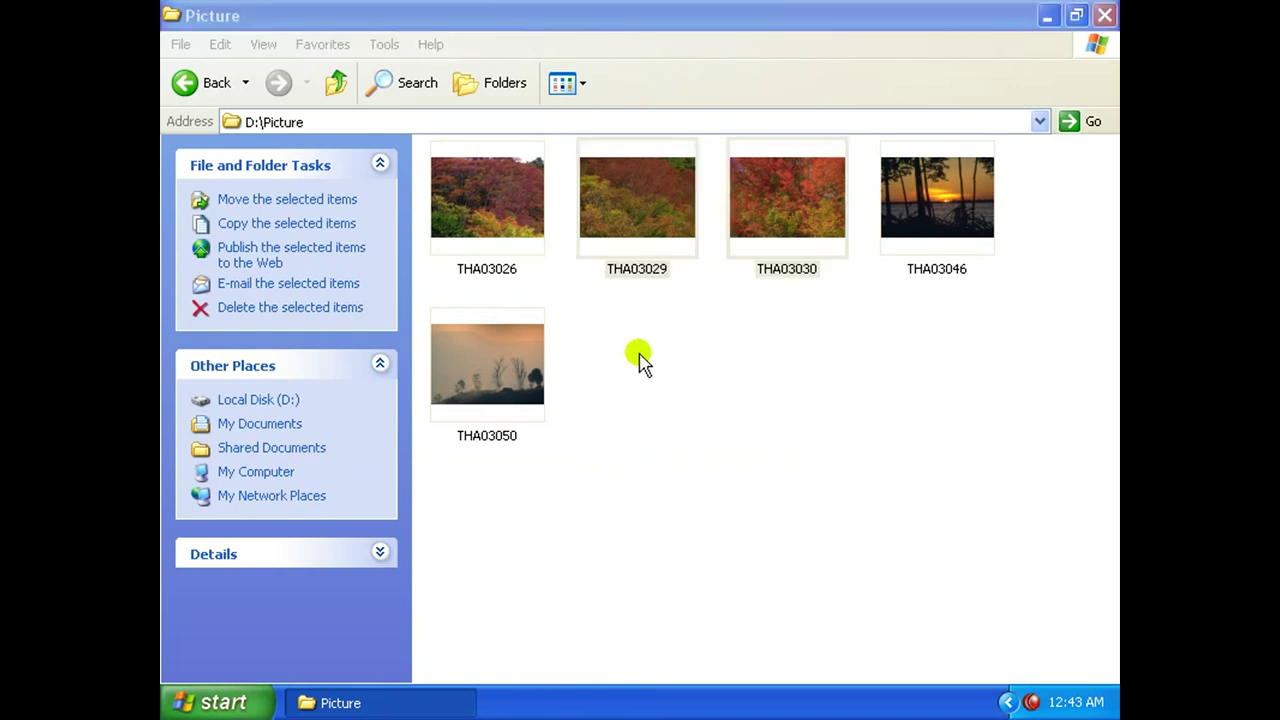
{"action": "left_click_drag", "start_coordinate": [602, 147], "coordinate": [588, 121]}
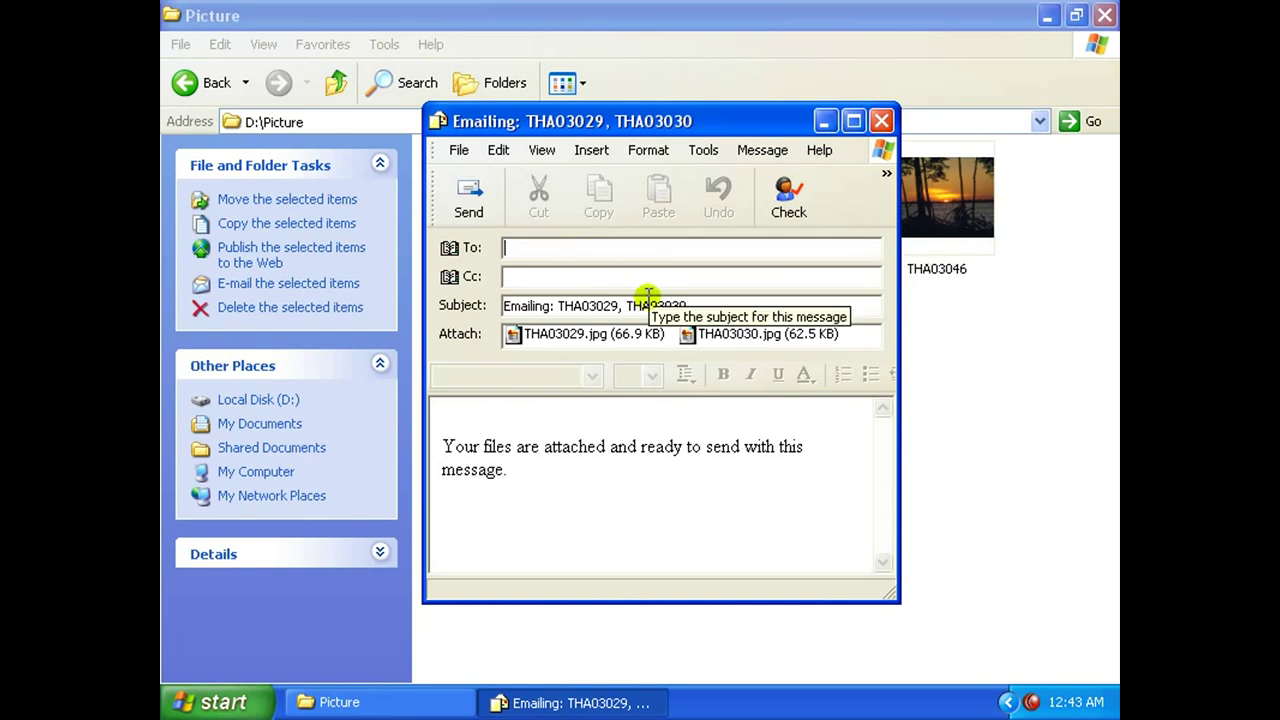
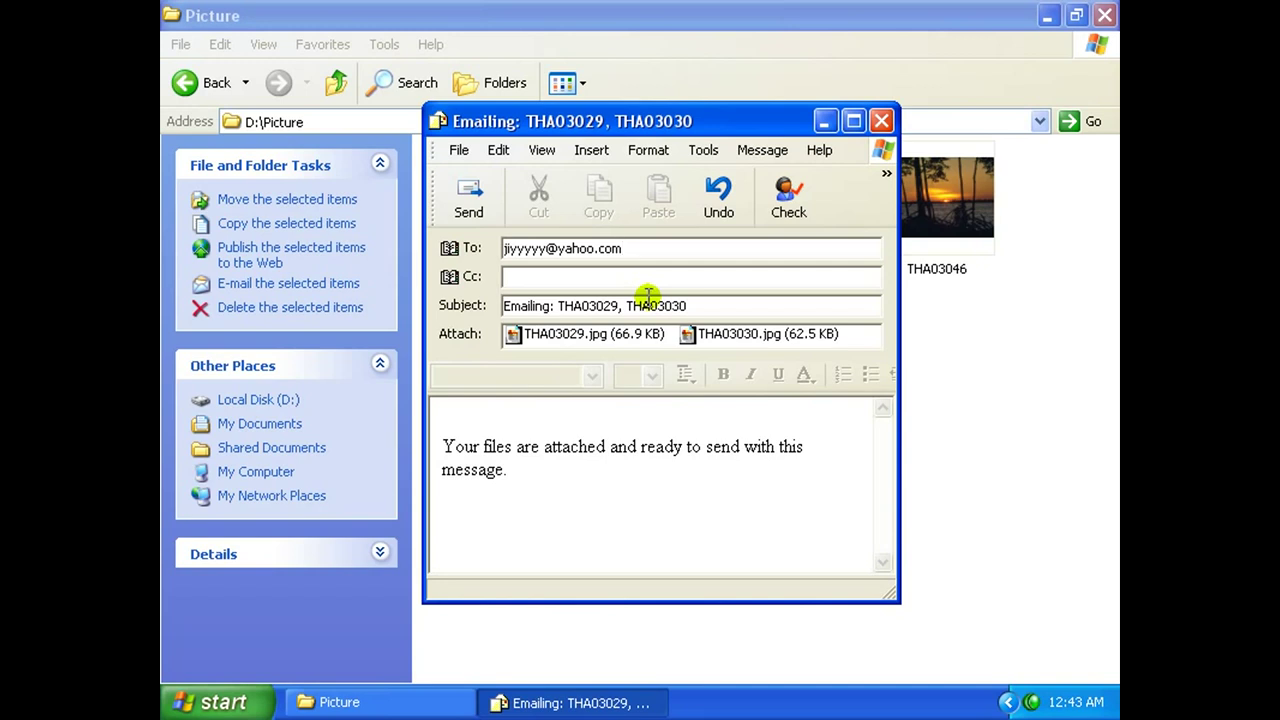
Enter the recipient's e-mail address and replace the default body with the text 'asef'.
{"action": "left_click_drag", "start_coordinate": [589, 497], "coordinate": [445, 451]}
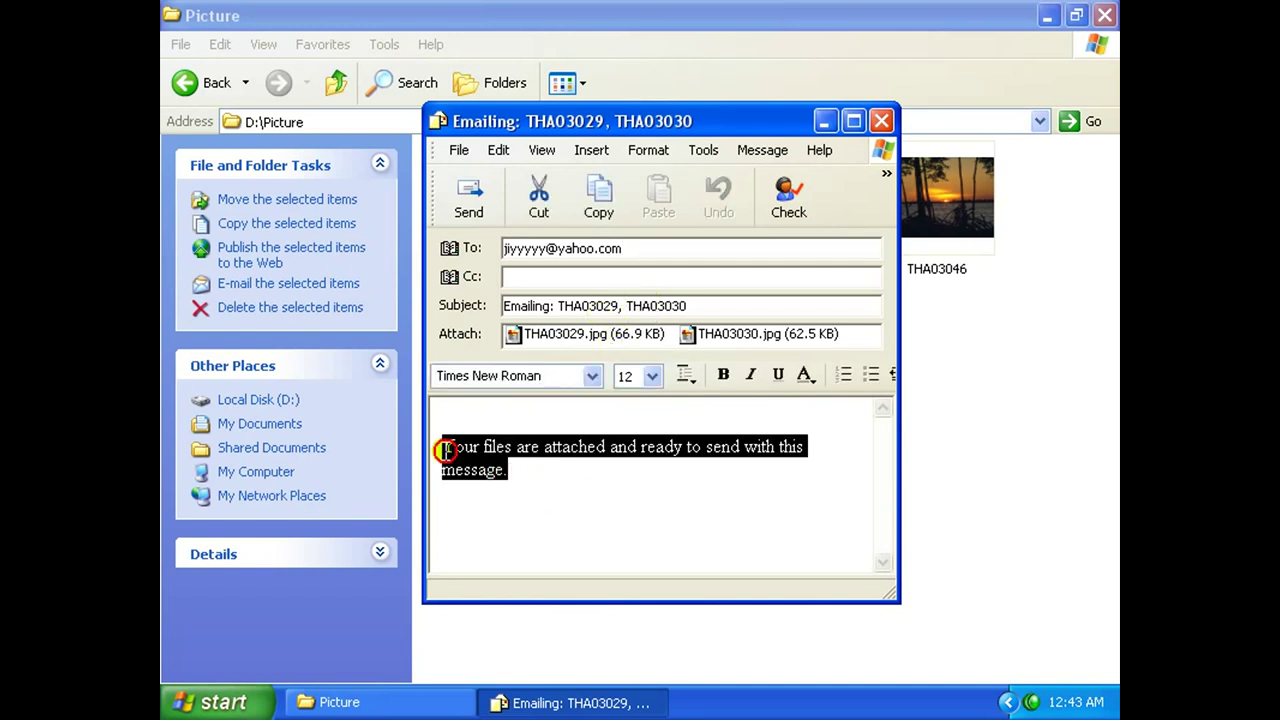
{"action": "left_click_drag", "start_coordinate": [517, 471], "coordinate": [441, 447]}
{"action": "type", "text": "asefwef"}
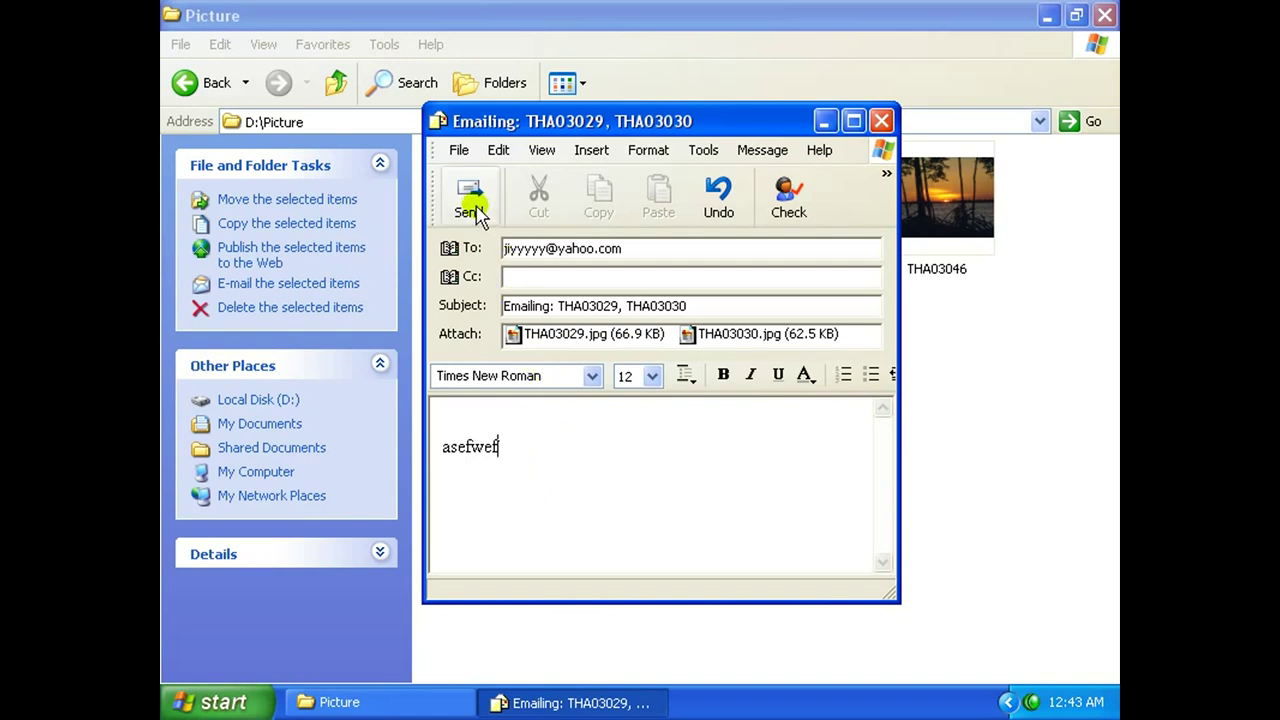
{"action": "left_click_drag", "start_coordinate": [637, 120], "coordinate": [614, 117]}
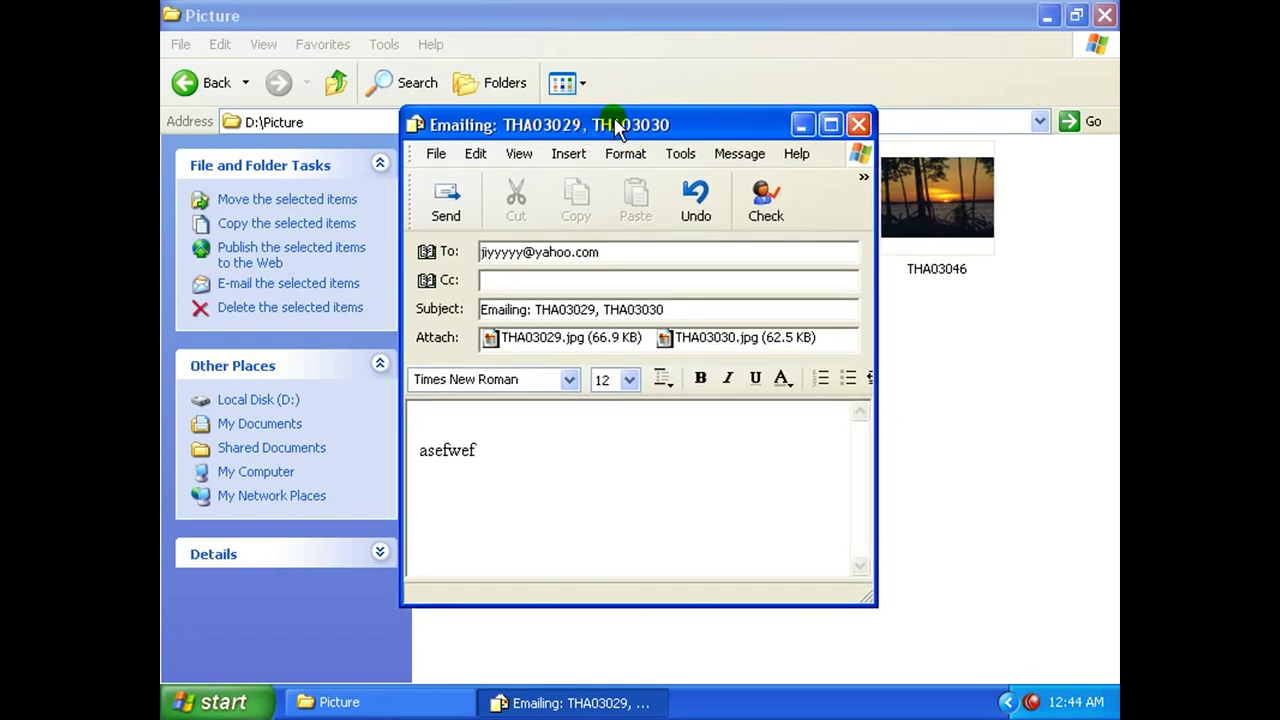
{"action": "left_click_drag", "start_coordinate": [618, 127], "coordinate": [610, 124]}
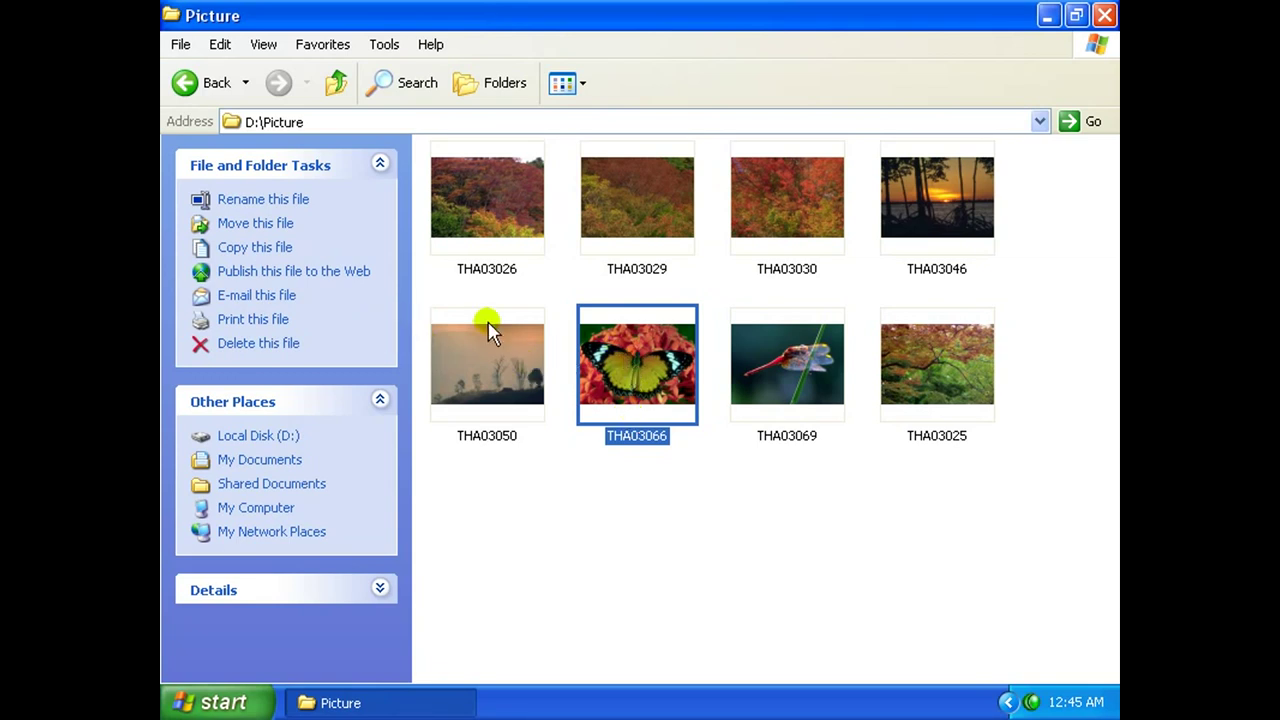
Print the butterfly photo THA03066 as wallet prints on the Samsung 7000 Series PS printer.
{"action": "left_click", "coordinate": [245, 328]}
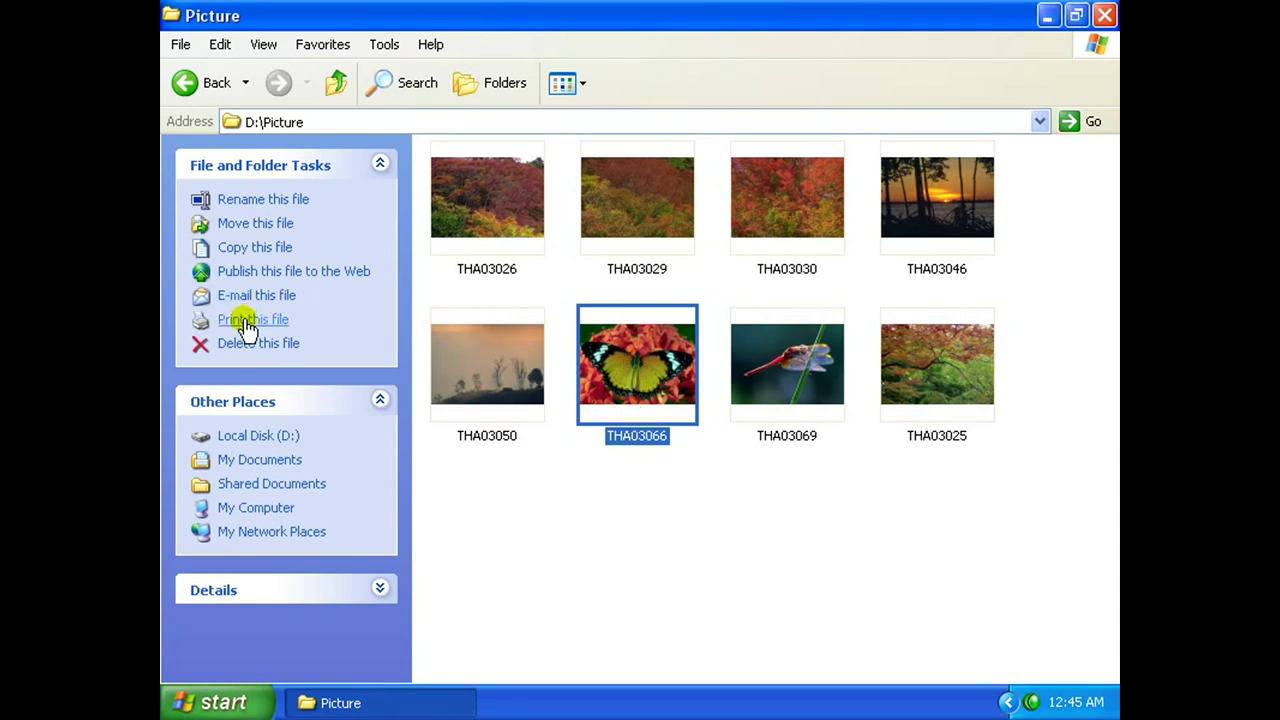
{"action": "left_click", "coordinate": [245, 328]}
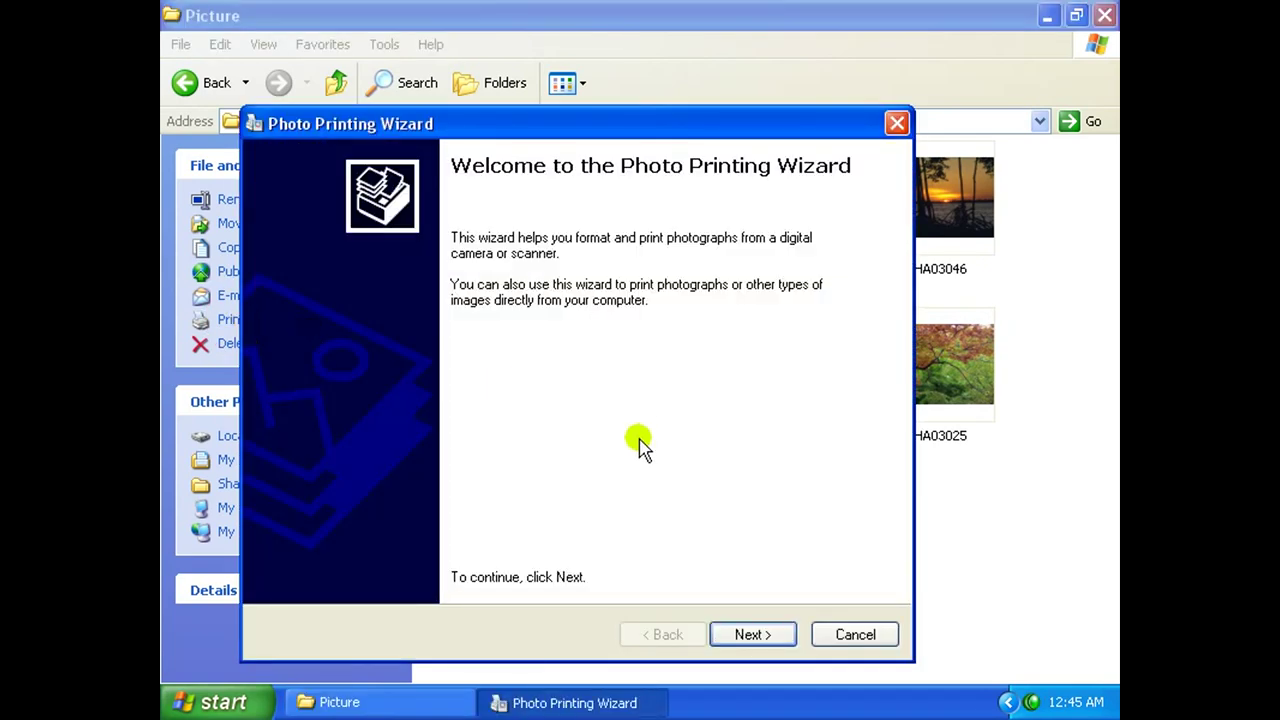
{"action": "left_click", "coordinate": [749, 637]}
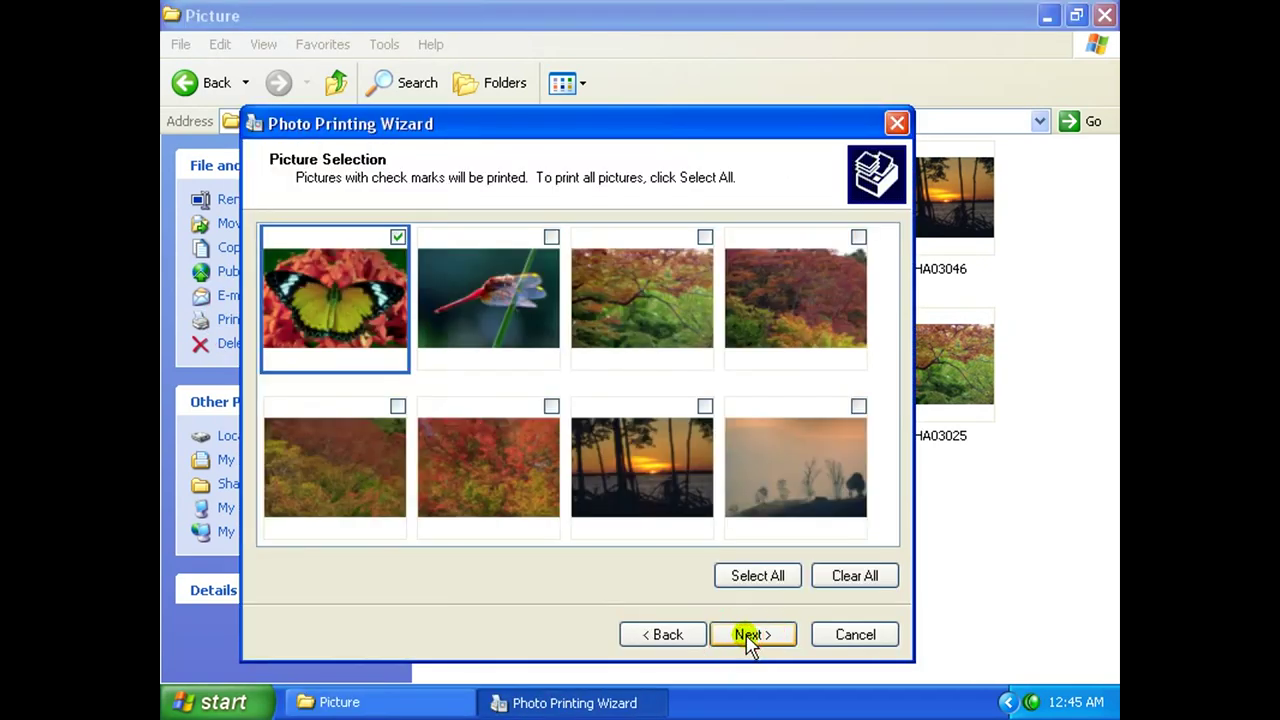
{"action": "left_click_drag", "start_coordinate": [607, 135], "coordinate": [633, 84]}
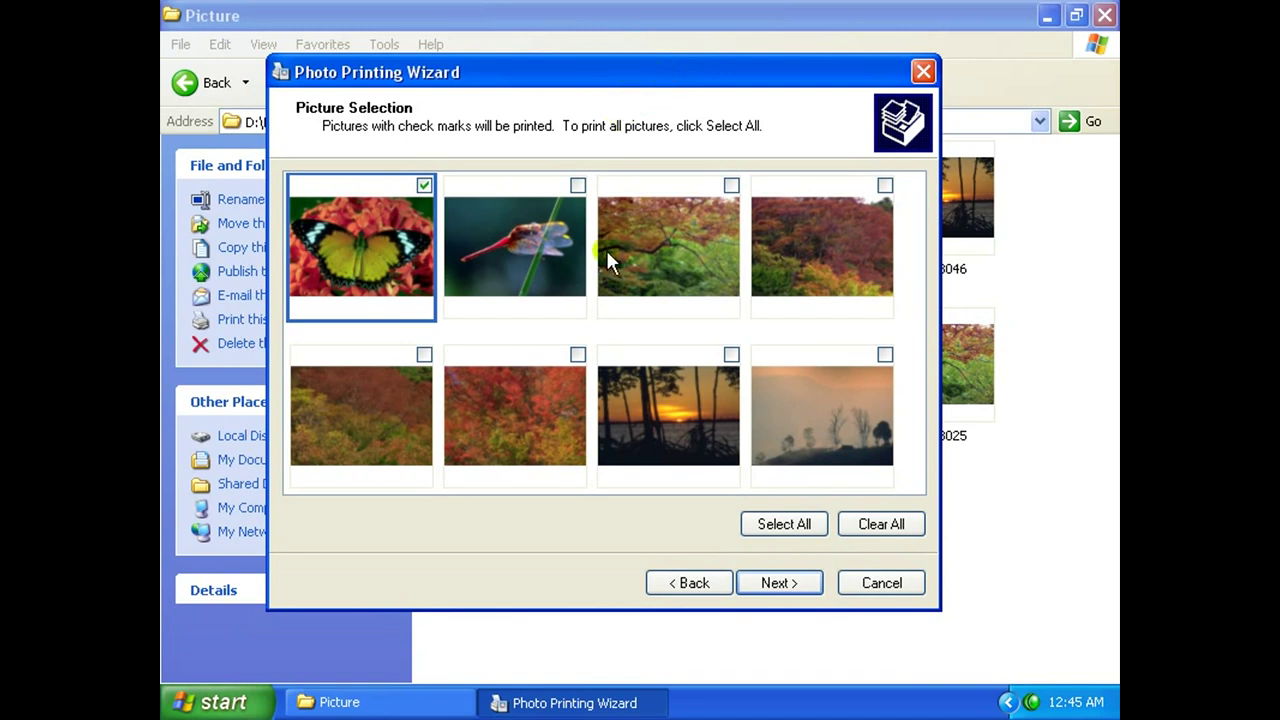
{"action": "left_click", "coordinate": [793, 585]}
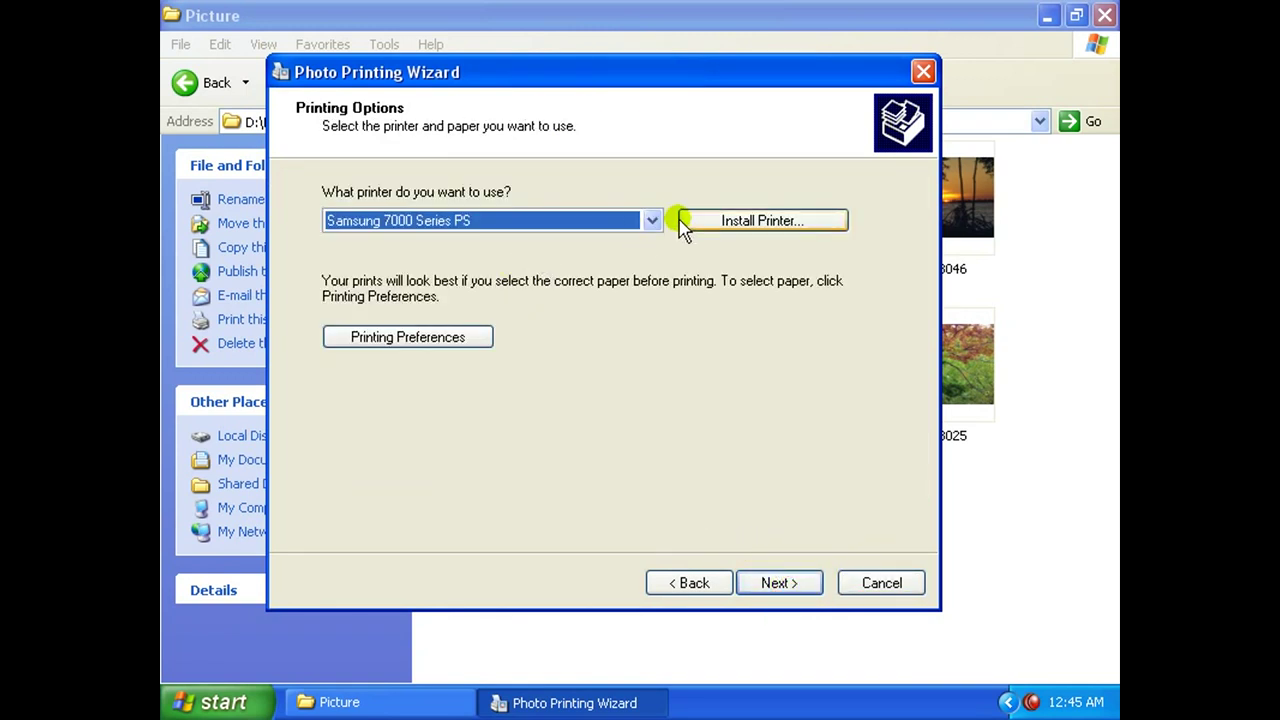
{"action": "left_click", "coordinate": [780, 585]}
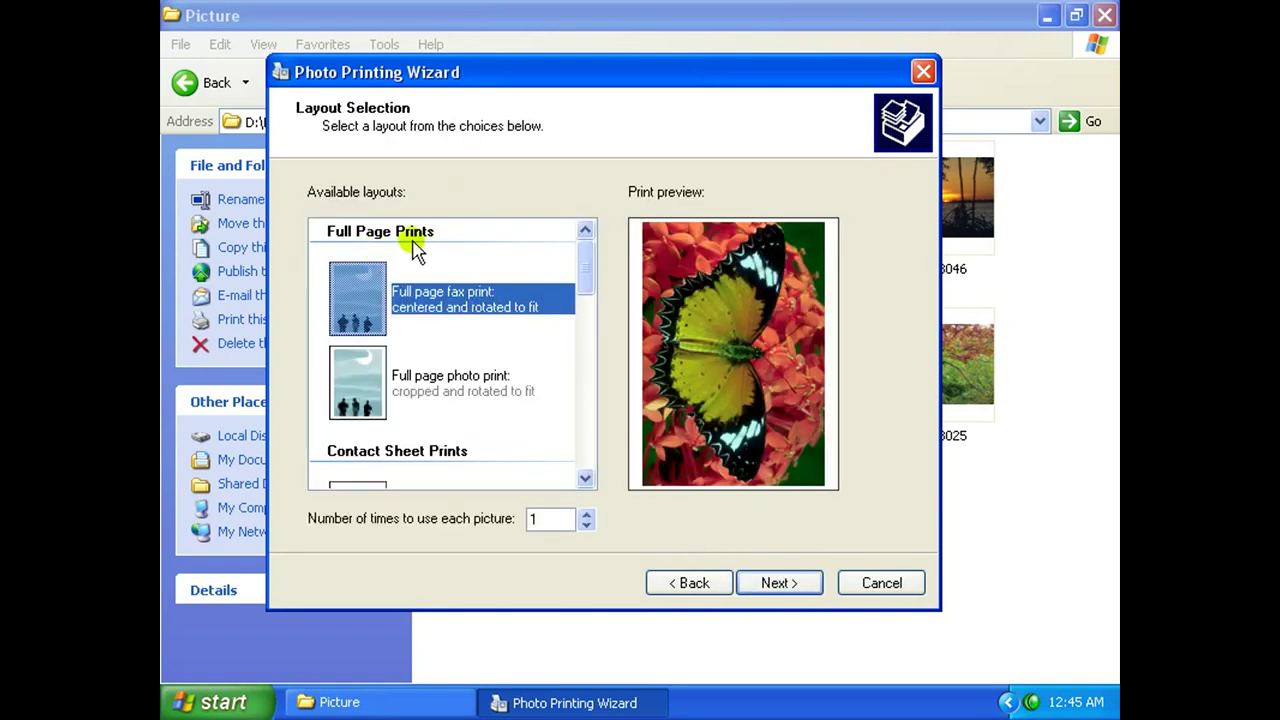
{"action": "left_click_drag", "start_coordinate": [586, 271], "coordinate": [590, 453]}
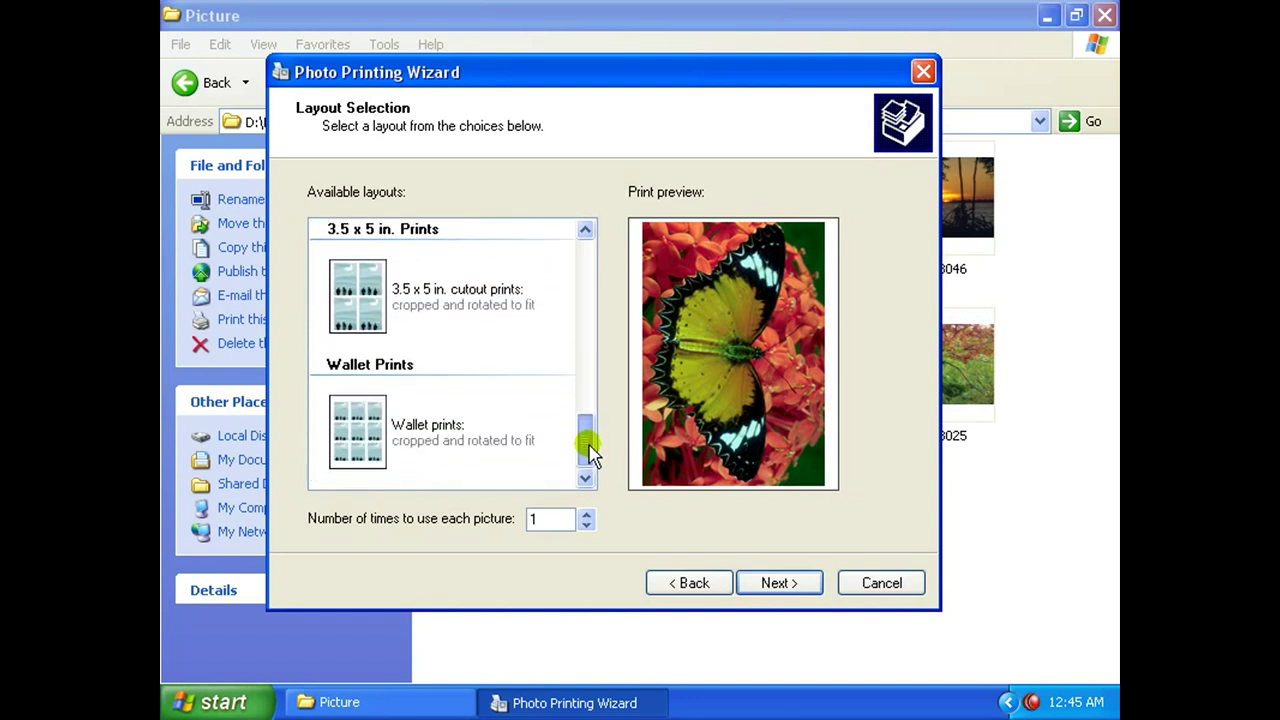
{"action": "left_click", "coordinate": [395, 437]}
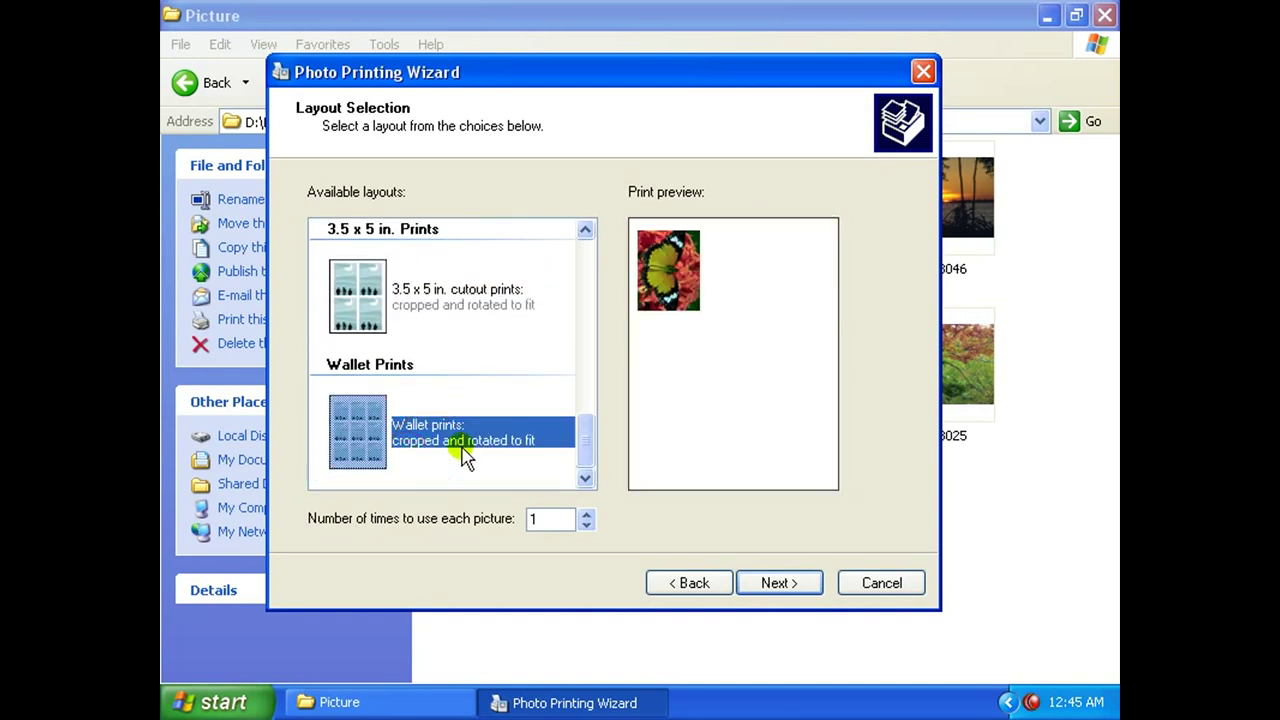
{"action": "left_click_drag", "start_coordinate": [586, 443], "coordinate": [586, 437]}
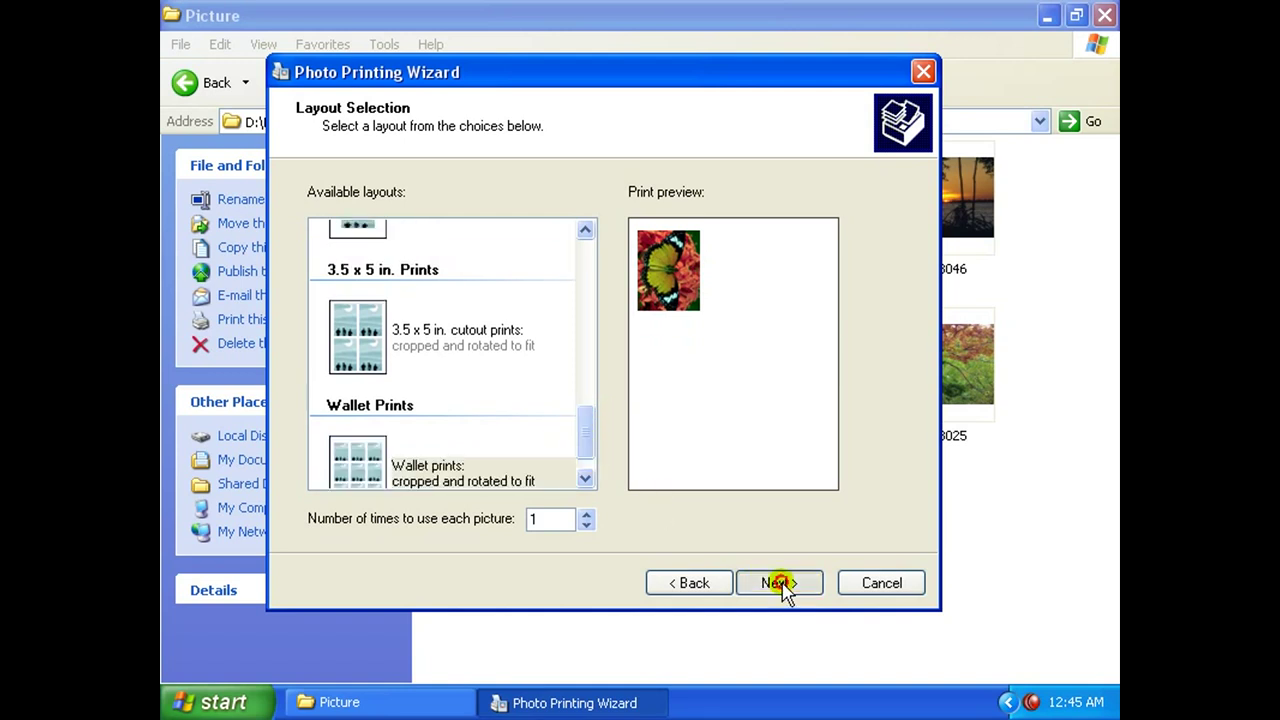
{"action": "left_click", "coordinate": [780, 584]}
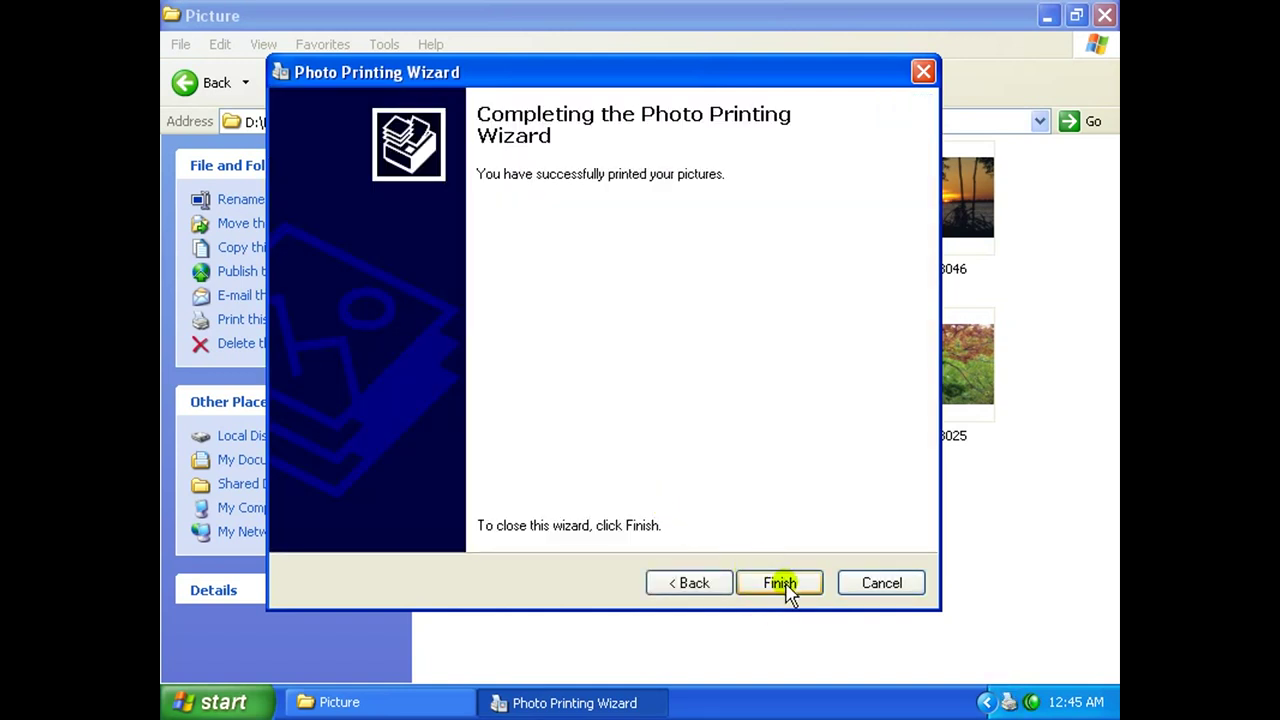
{"action": "left_click", "coordinate": [890, 590]}
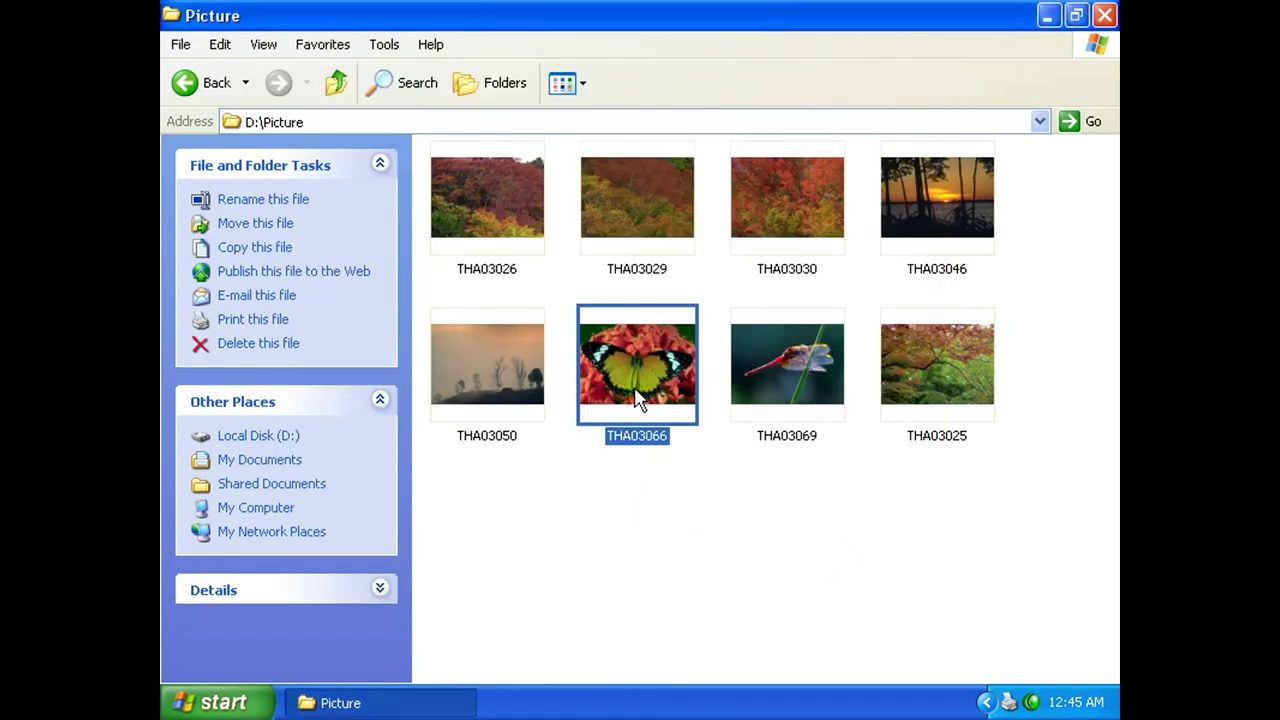
Delete THA03066, then preview THA03026, THA03029 and THA03030 in Filmstrip view.
{"action": "left_click", "coordinate": [257, 350]}
{"action": "left_click", "coordinate": [712, 381]}
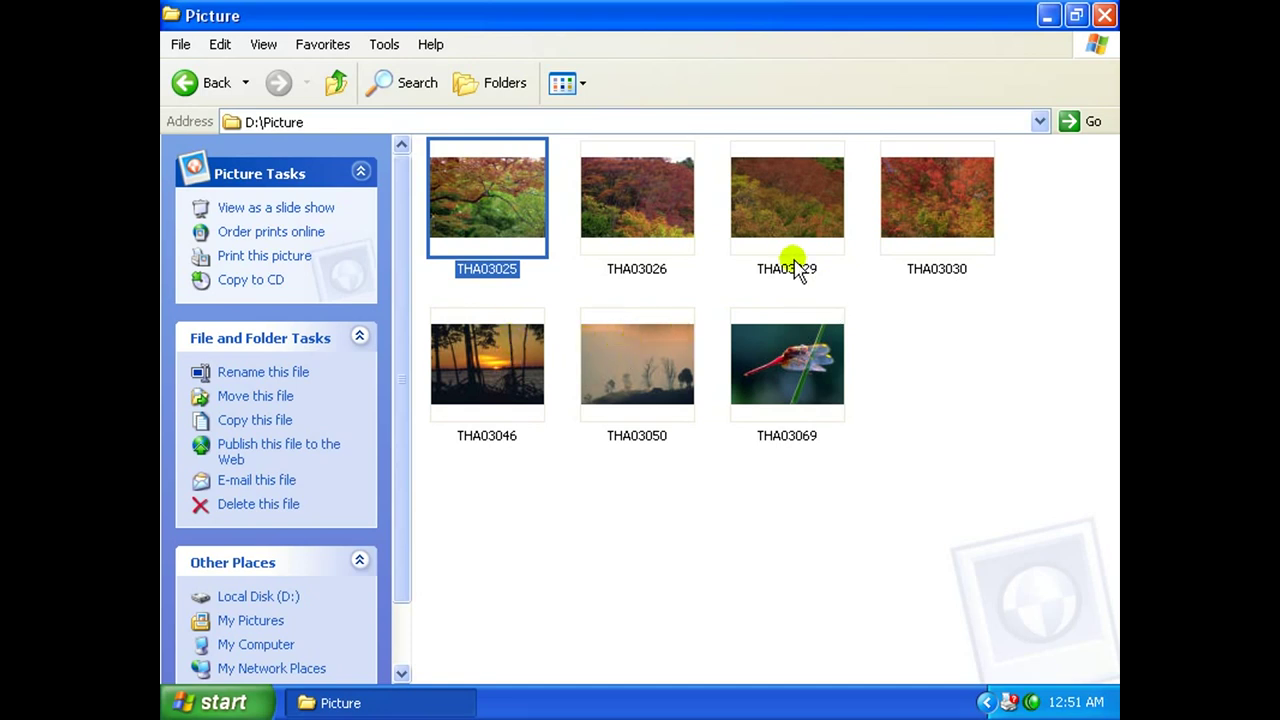
{"action": "left_click", "coordinate": [587, 88]}
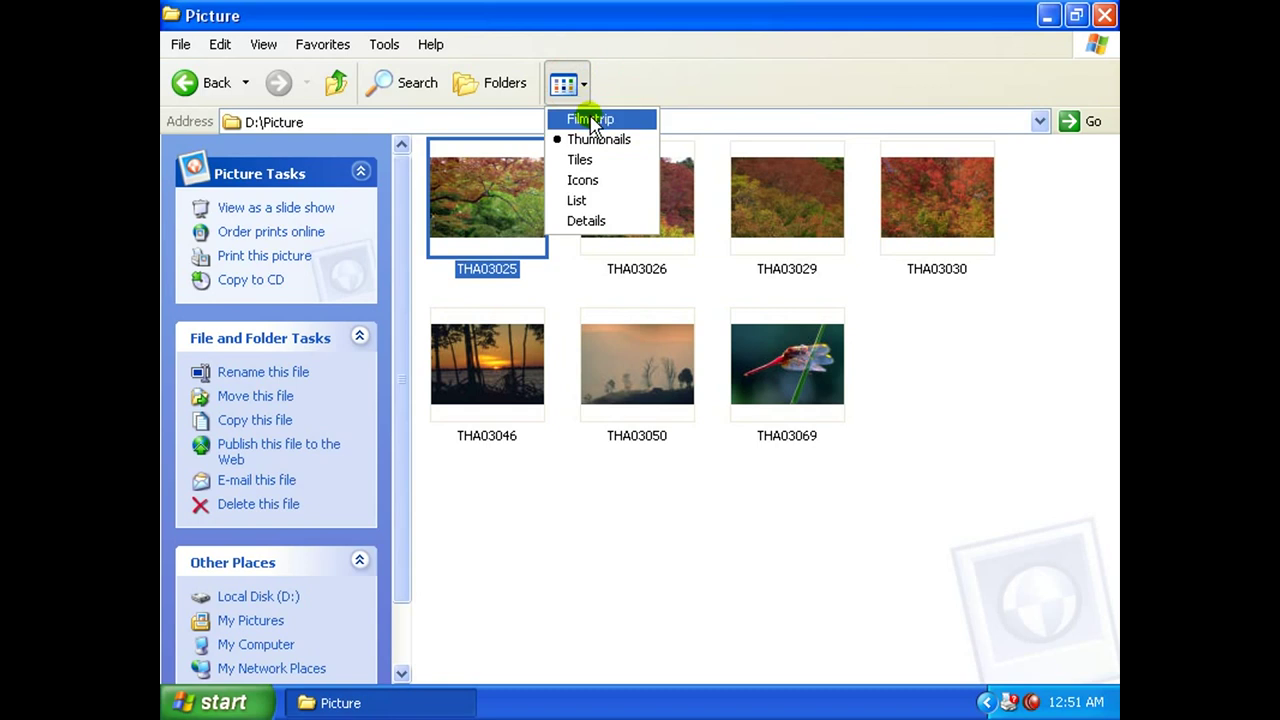
{"action": "left_click", "coordinate": [590, 117]}
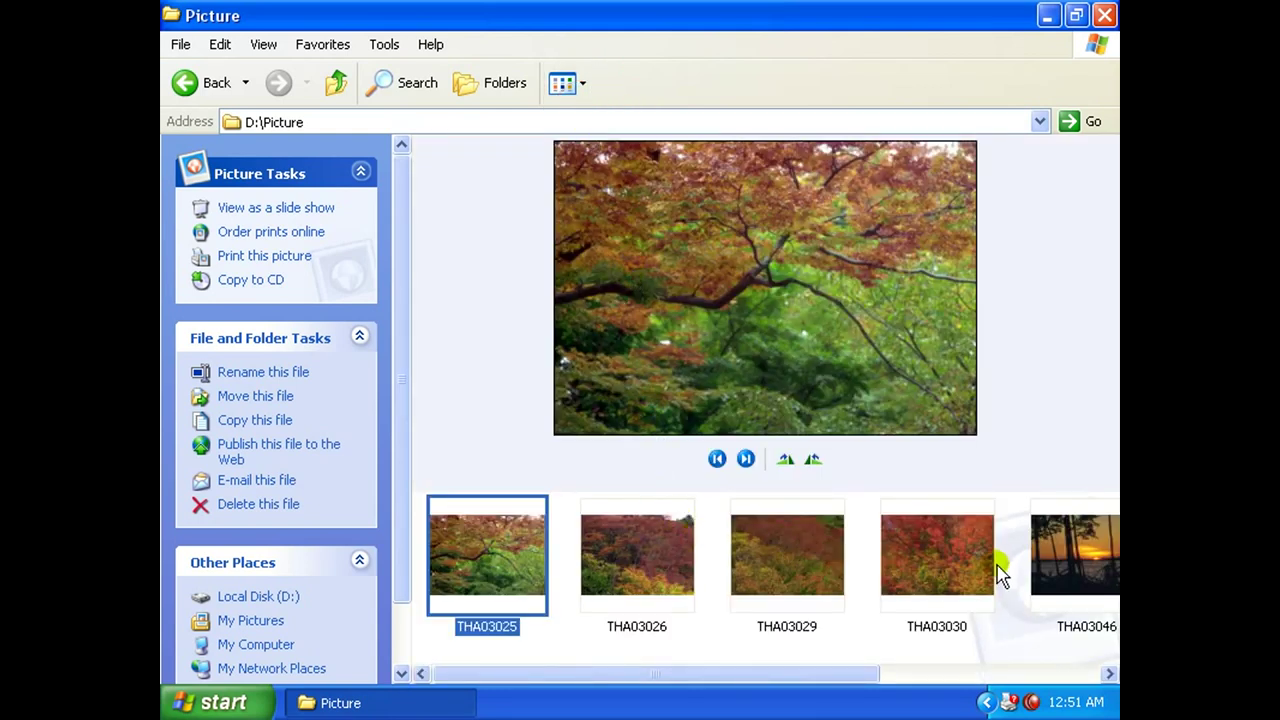
{"action": "left_click", "coordinate": [663, 560]}
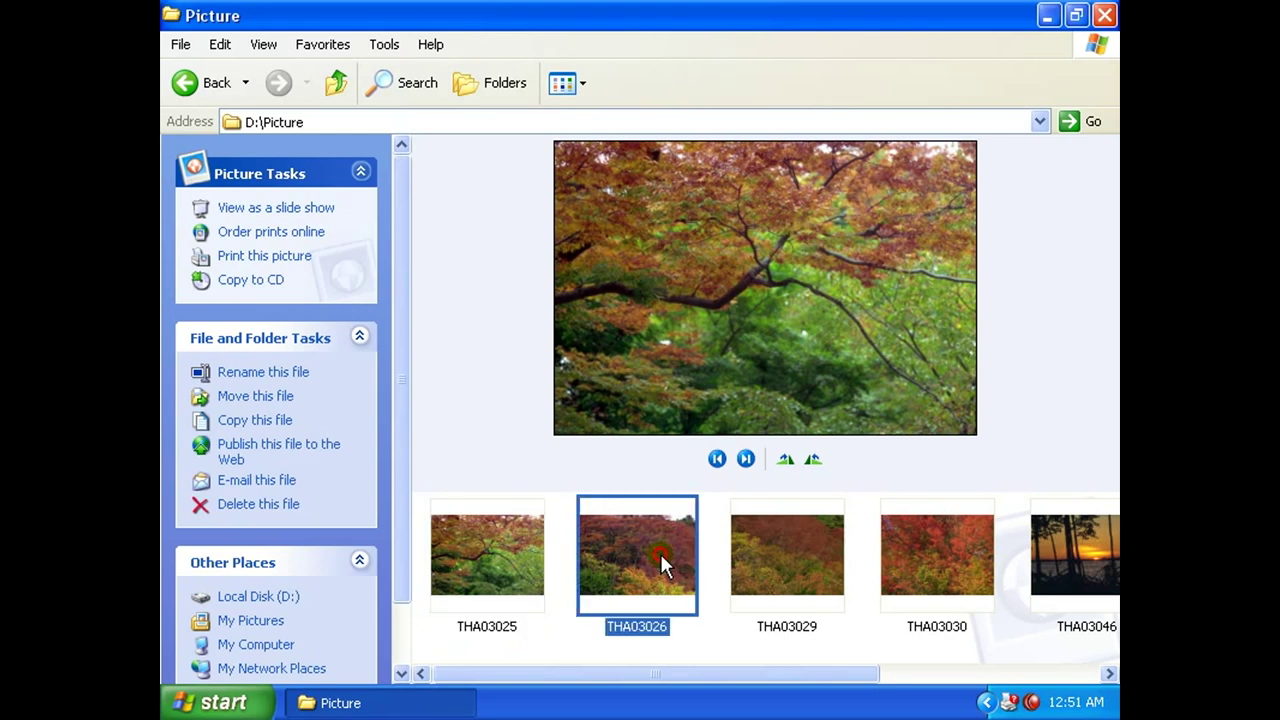
{"action": "left_click", "coordinate": [806, 566]}
{"action": "left_click", "coordinate": [932, 580]}
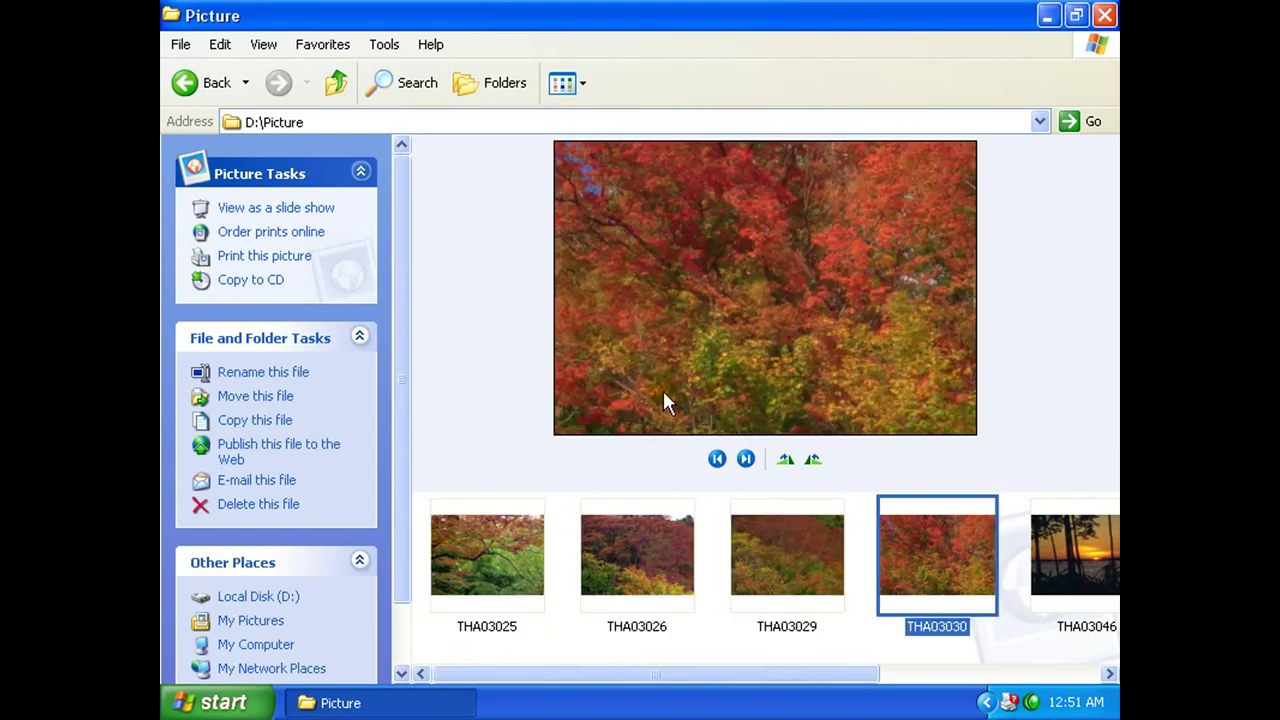
Switch to Tiles view and select THA03025, THA03029, THA03046 and THA03069.
{"action": "left_click", "coordinate": [581, 84]}
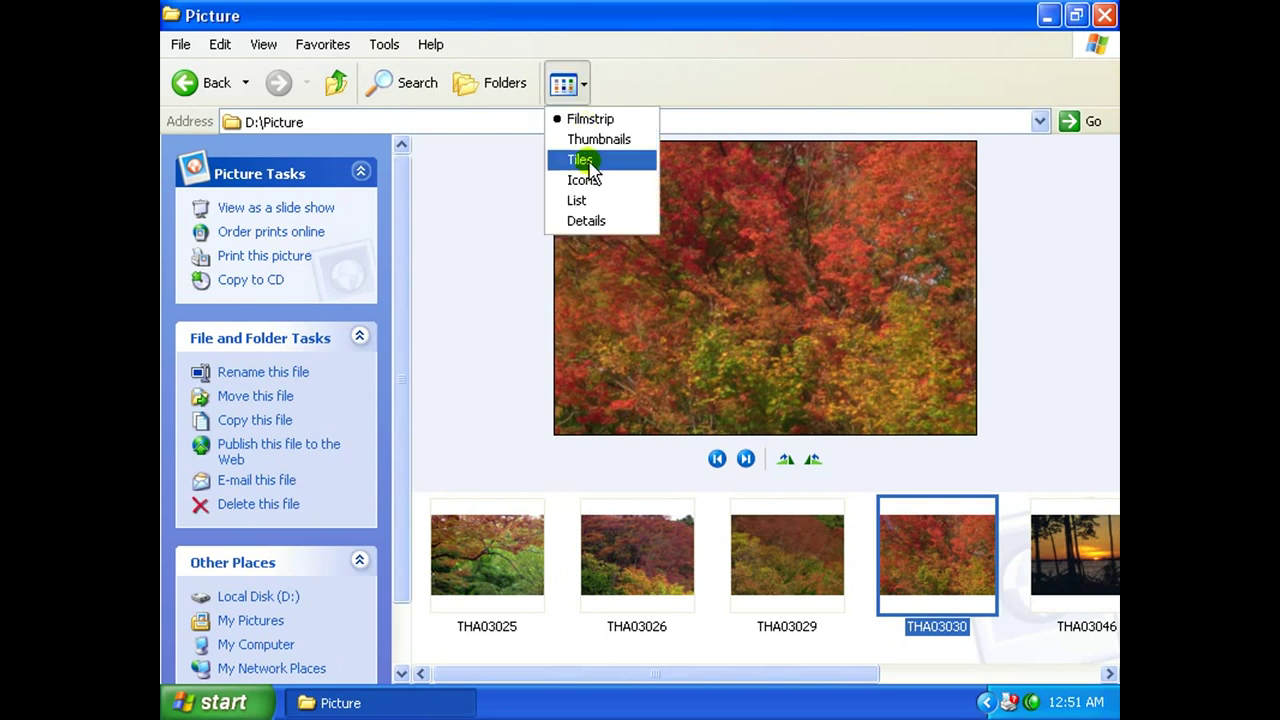
{"action": "left_click", "coordinate": [587, 160]}
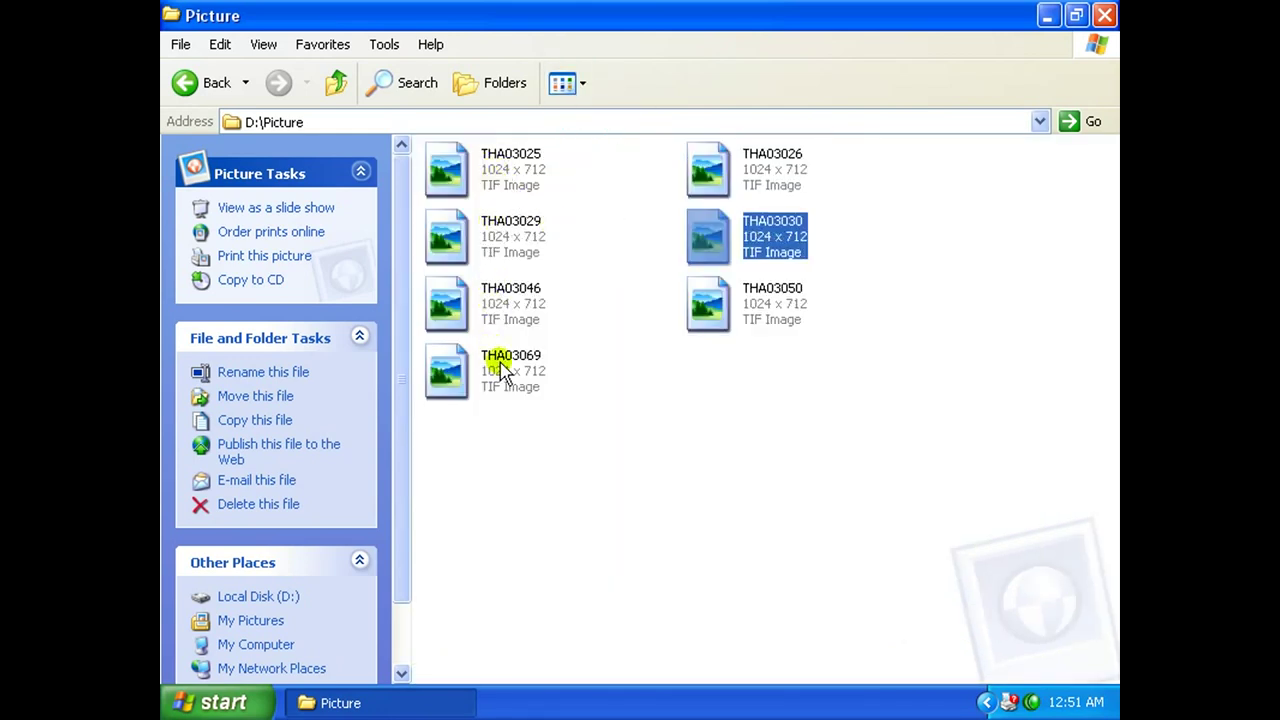
{"action": "left_click", "coordinate": [515, 182]}
{"action": "left_click", "coordinate": [520, 243]}
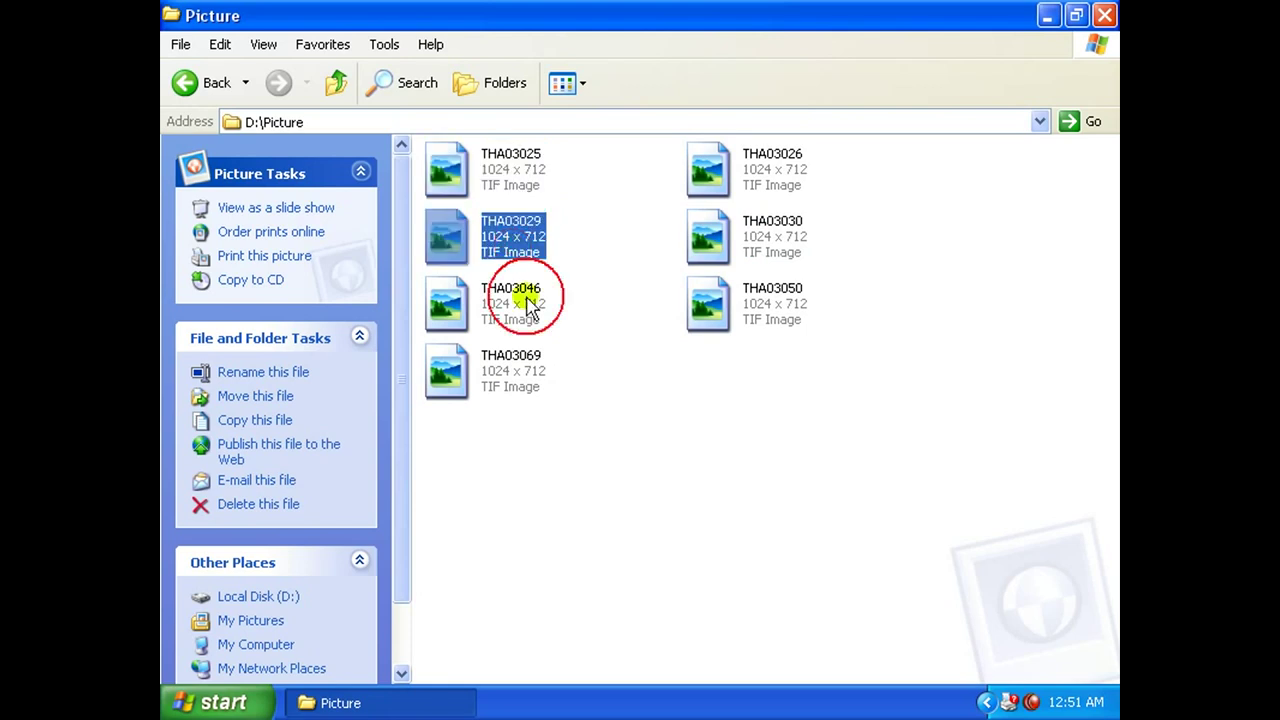
{"action": "left_click", "coordinate": [526, 298]}
{"action": "left_click", "coordinate": [523, 378]}
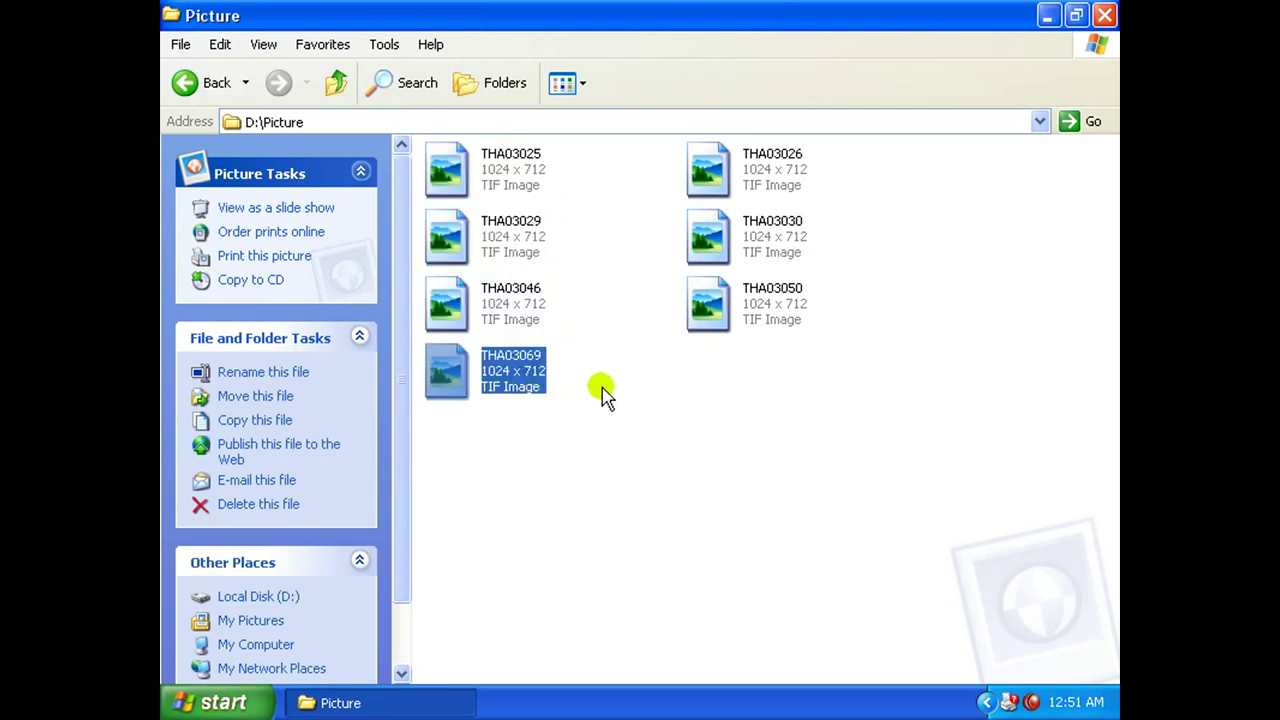
Cycle the Picture folder through Icons, List and Details views.
{"action": "left_click", "coordinate": [570, 84]}
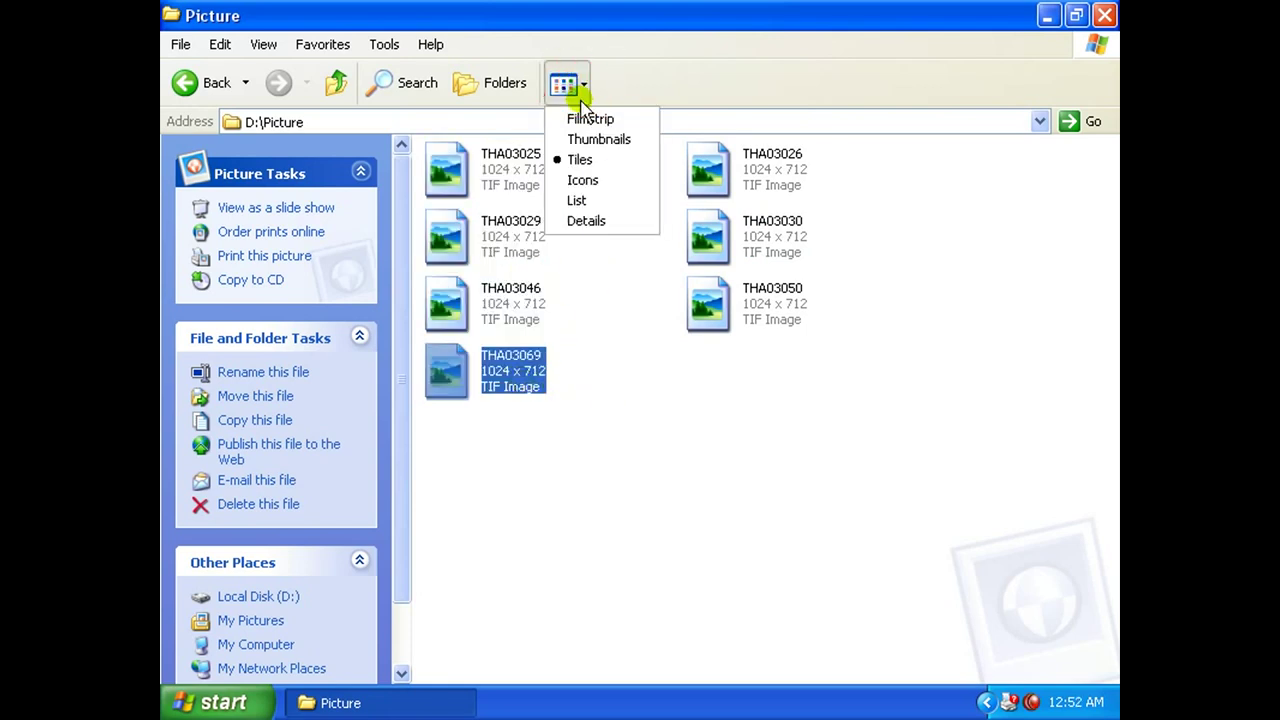
{"action": "left_click", "coordinate": [596, 183]}
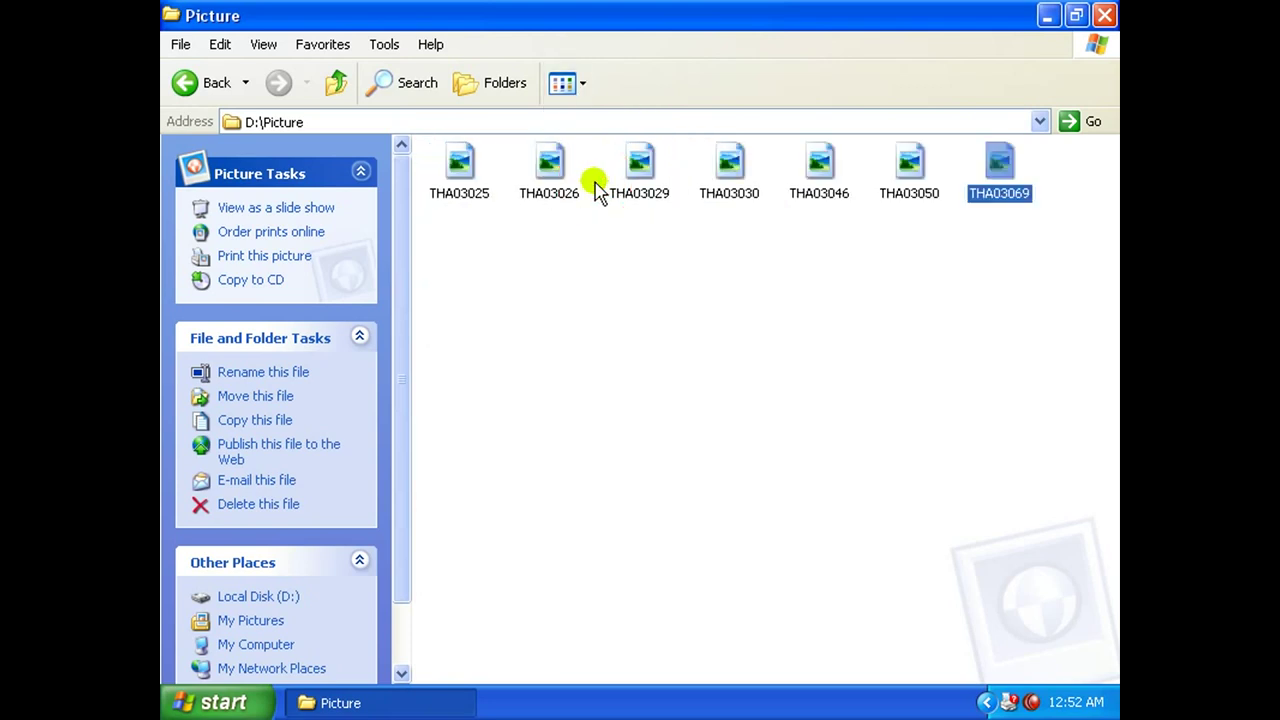
{"action": "left_click", "coordinate": [582, 86]}
{"action": "left_click", "coordinate": [588, 202]}
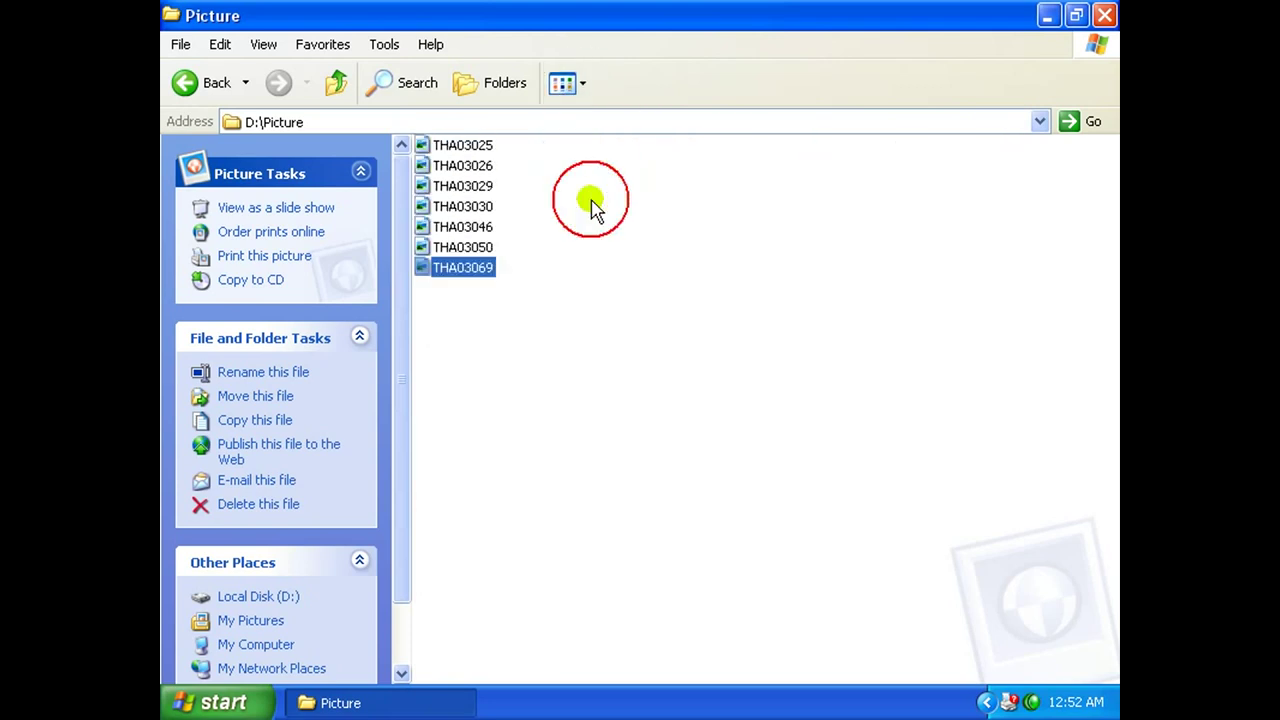
{"action": "left_click", "coordinate": [465, 186]}
{"action": "left_click", "coordinate": [572, 84]}
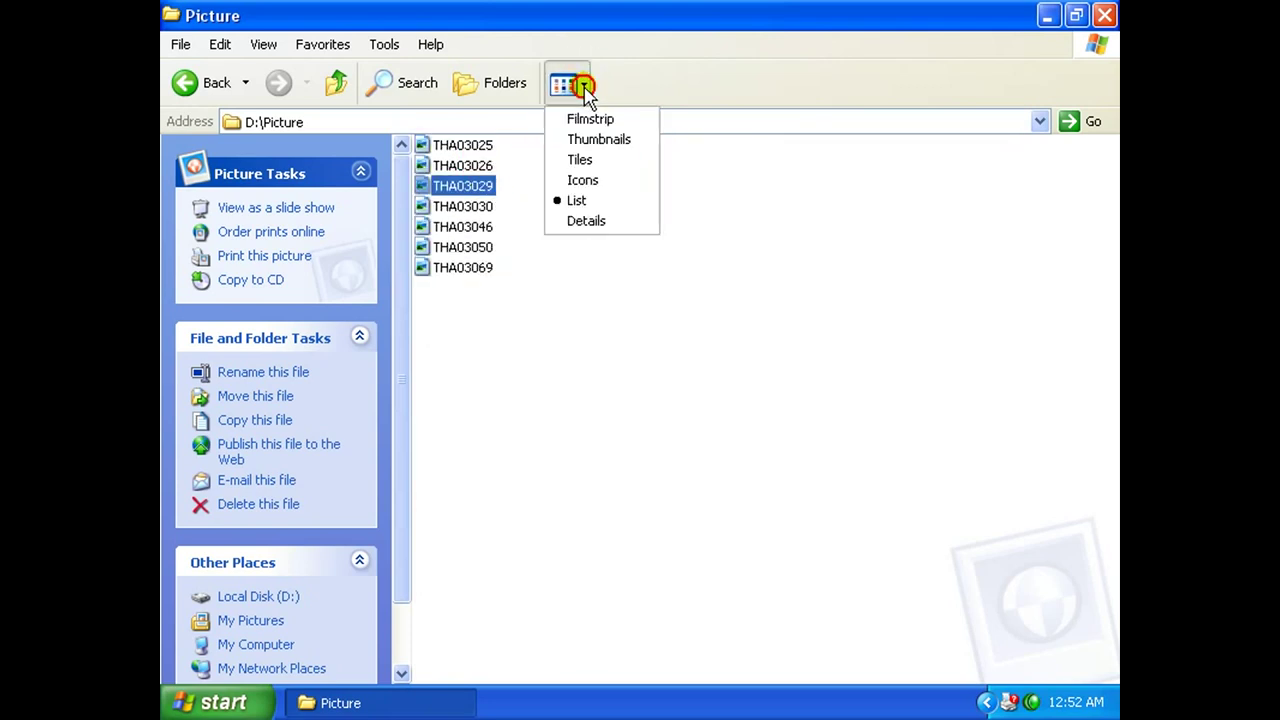
{"action": "left_click", "coordinate": [598, 221]}
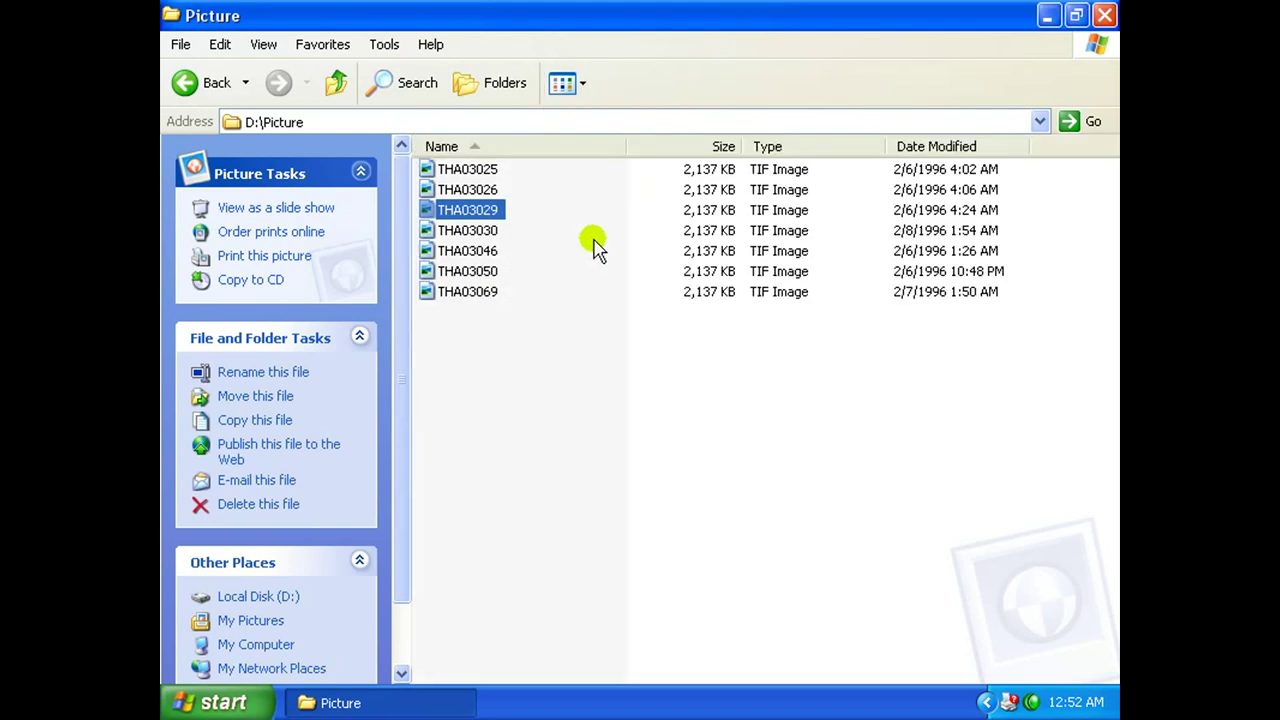
{"action": "left_click", "coordinate": [471, 189]}
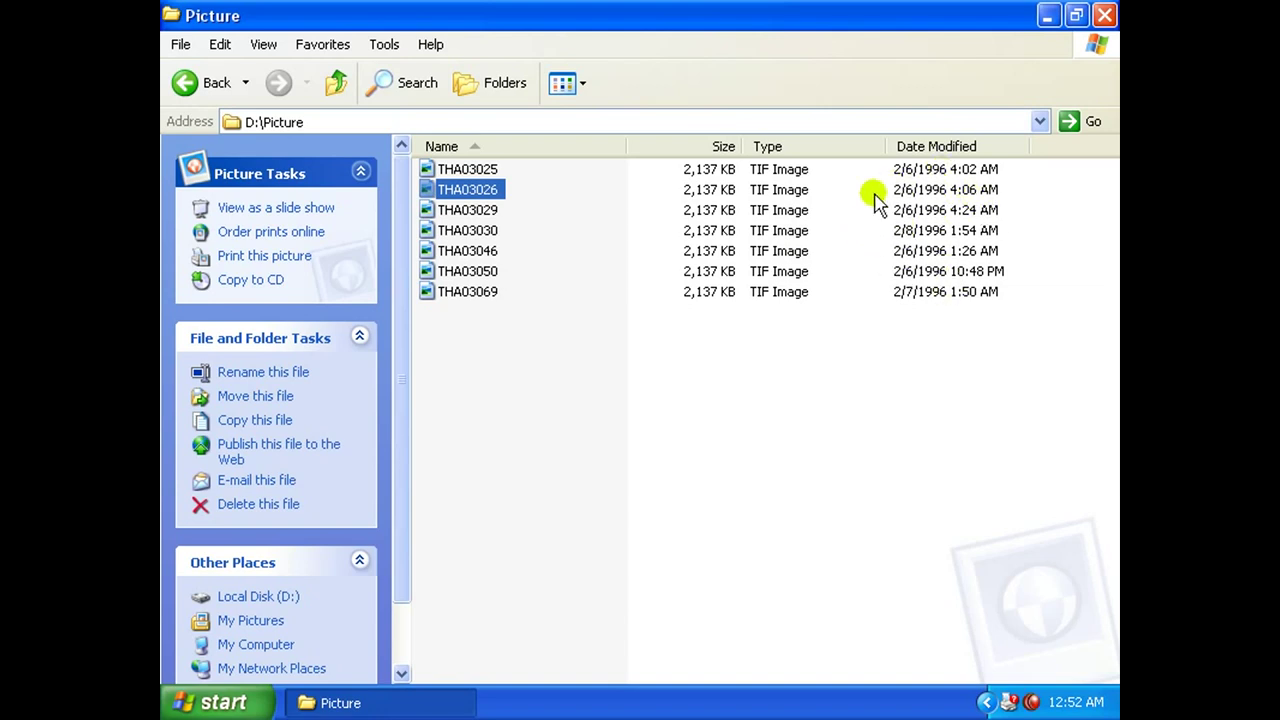
Show the pictures as Thumbnails and select THA03029, THA03030, THA03069, THA03050, THA03026, THA03025.
{"action": "left_click", "coordinate": [587, 88]}
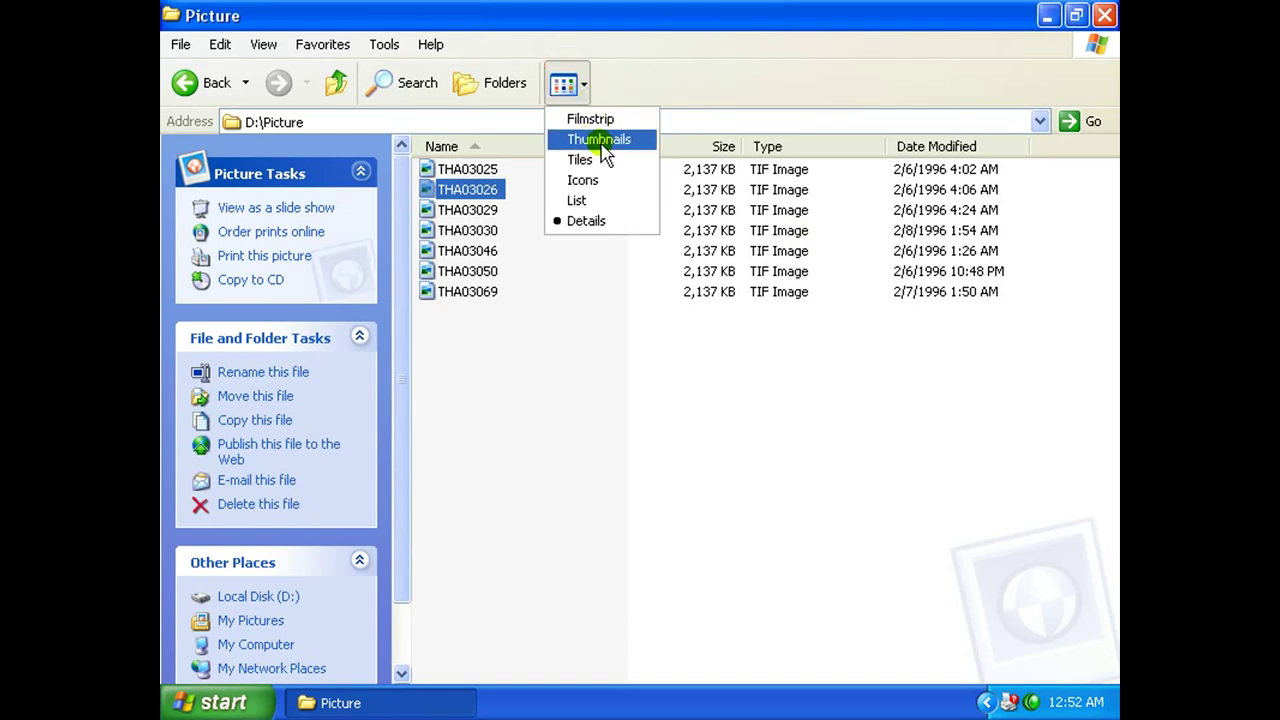
{"action": "left_click", "coordinate": [603, 137]}
{"action": "left_click", "coordinate": [766, 268]}
{"action": "left_click", "coordinate": [916, 210]}
{"action": "left_click", "coordinate": [795, 347]}
{"action": "left_click", "coordinate": [640, 322]}
{"action": "left_click", "coordinate": [593, 204]}
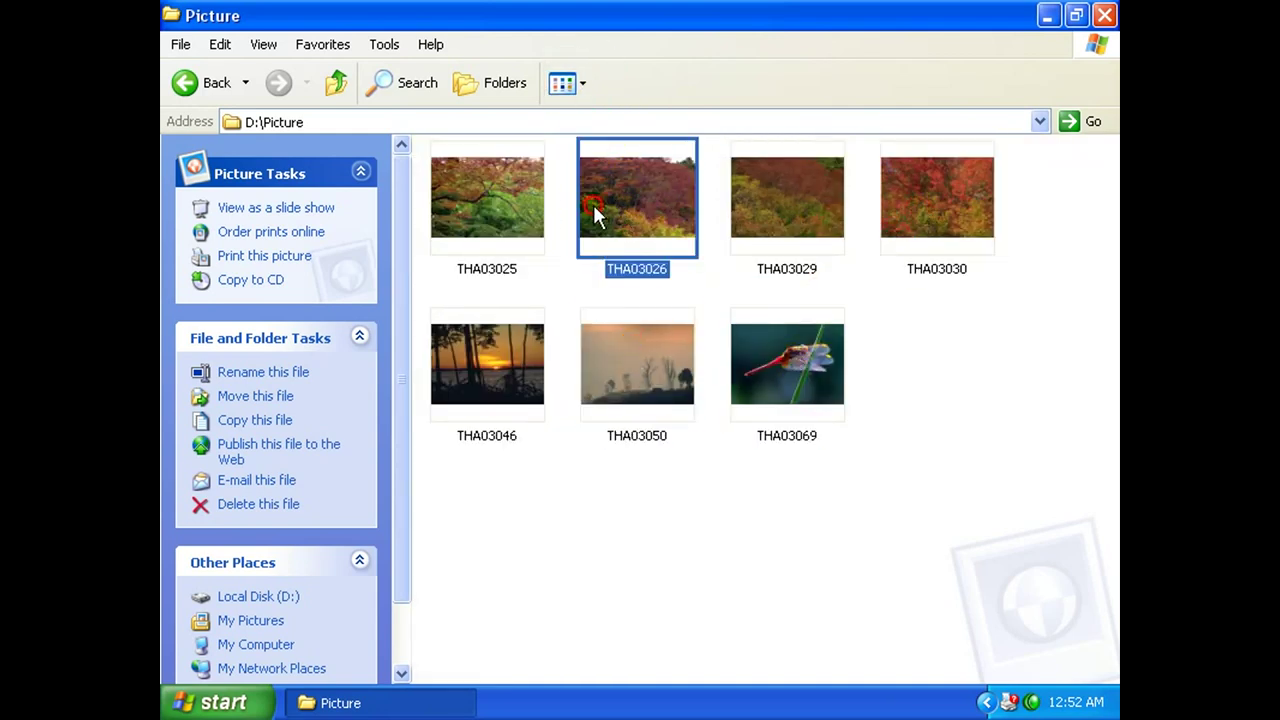
{"action": "left_click", "coordinate": [514, 234]}
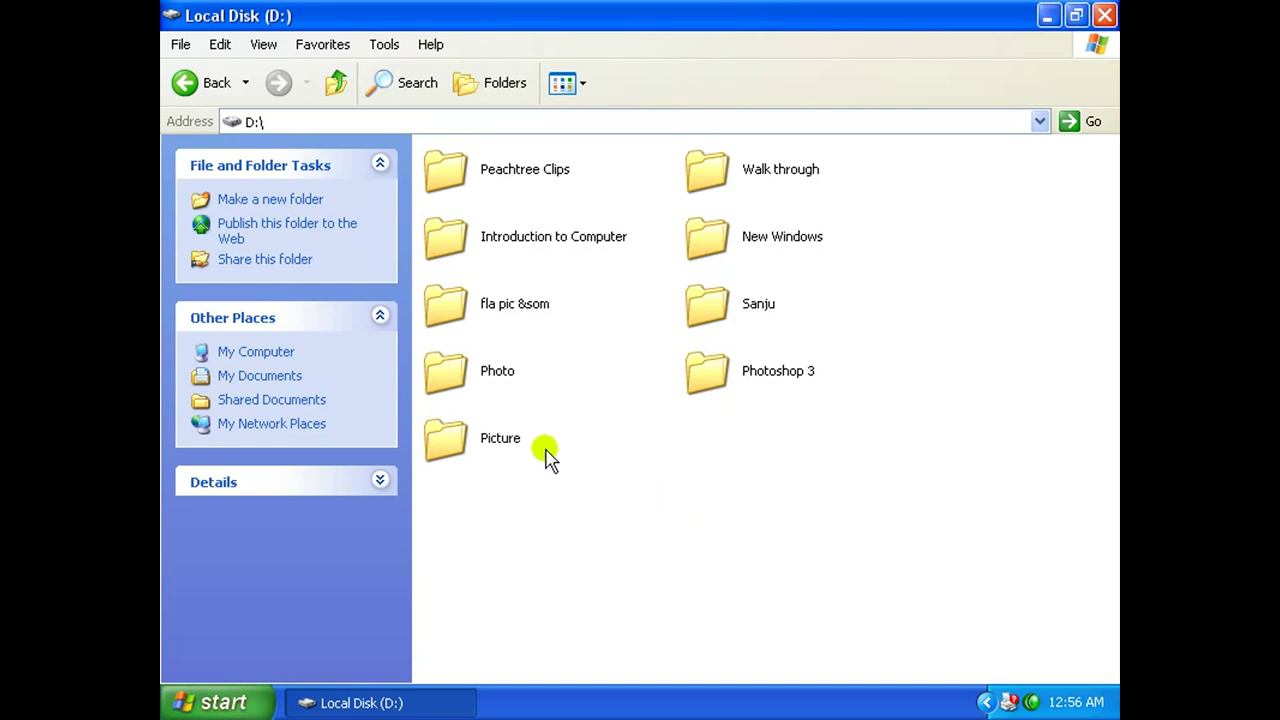
Tick Hidden in the Picture folder's Properties, applying it to this folder only.
{"action": "left_click", "coordinate": [445, 448]}
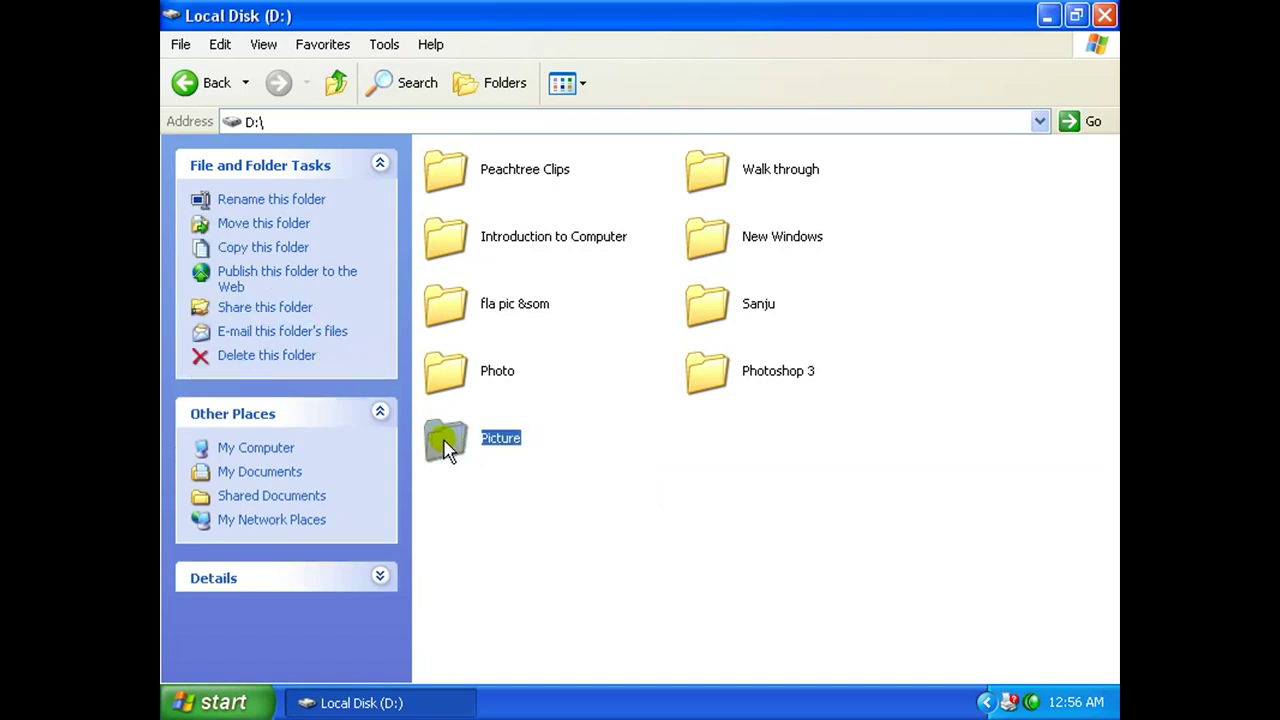
{"action": "right_click", "coordinate": [448, 448]}
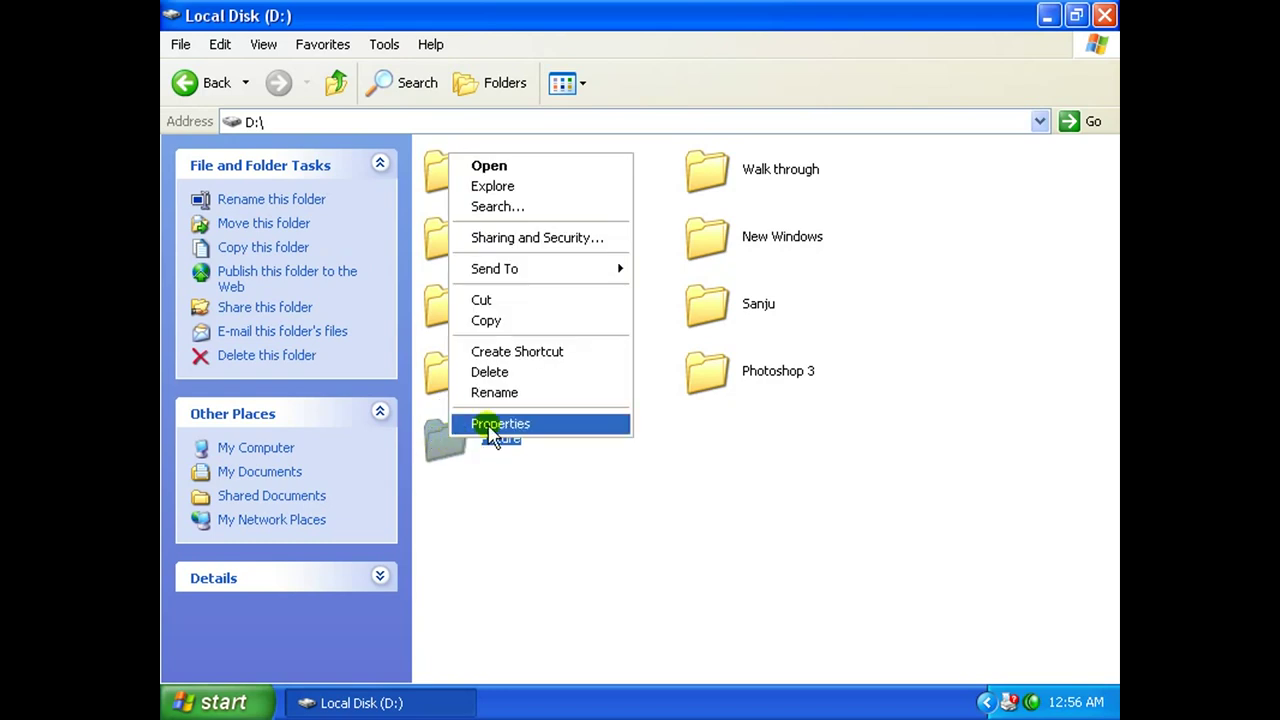
{"action": "left_click", "coordinate": [492, 424]}
{"action": "left_click_drag", "start_coordinate": [676, 162], "coordinate": [675, 119]}
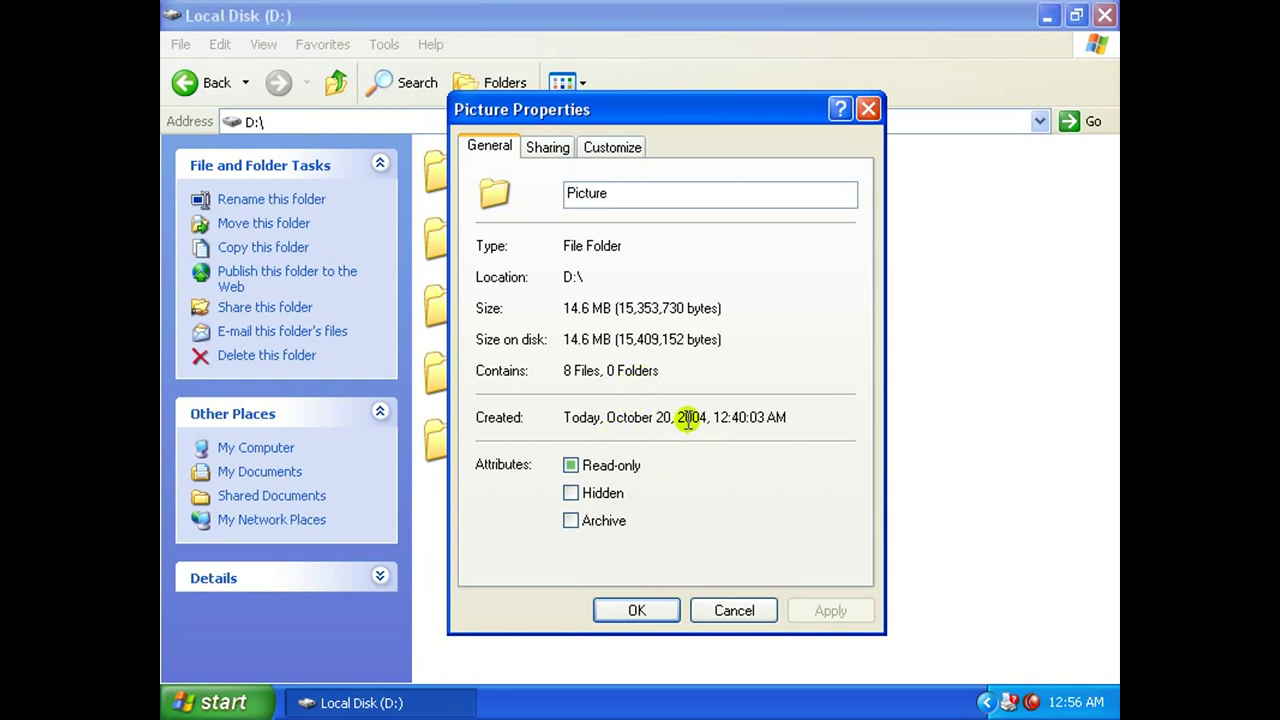
{"action": "left_click", "coordinate": [570, 492]}
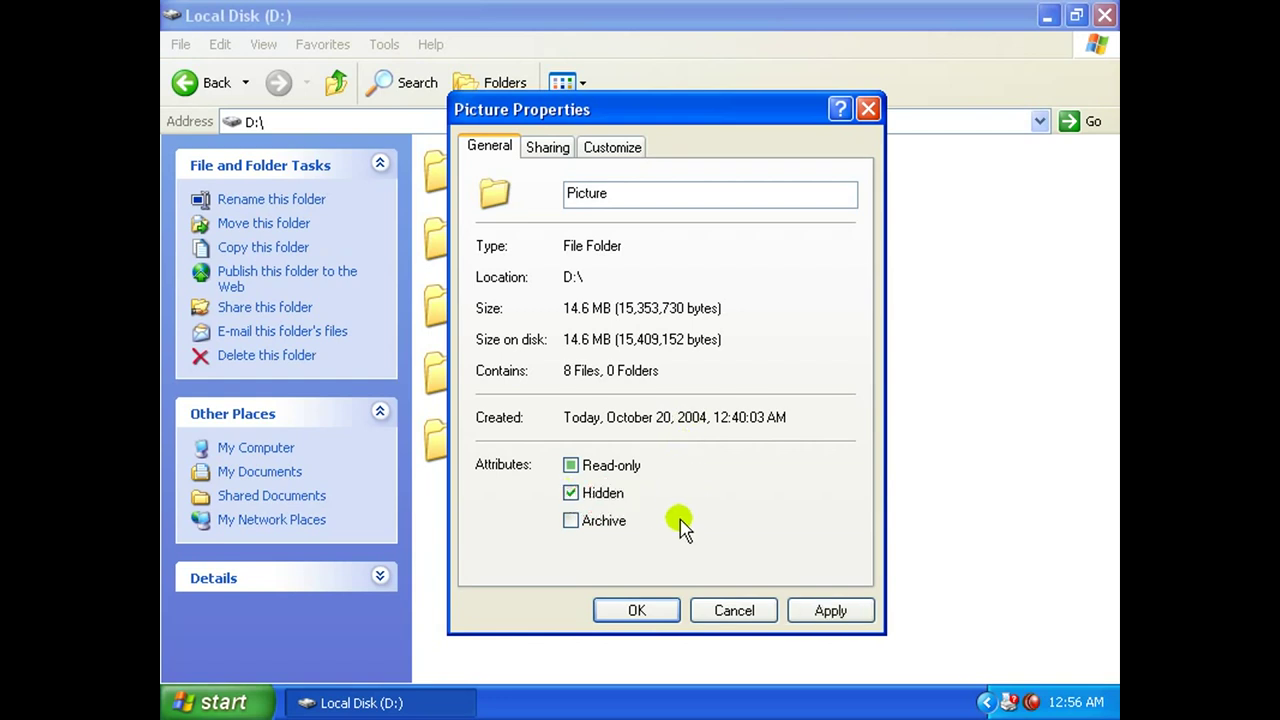
{"action": "left_click", "coordinate": [815, 612]}
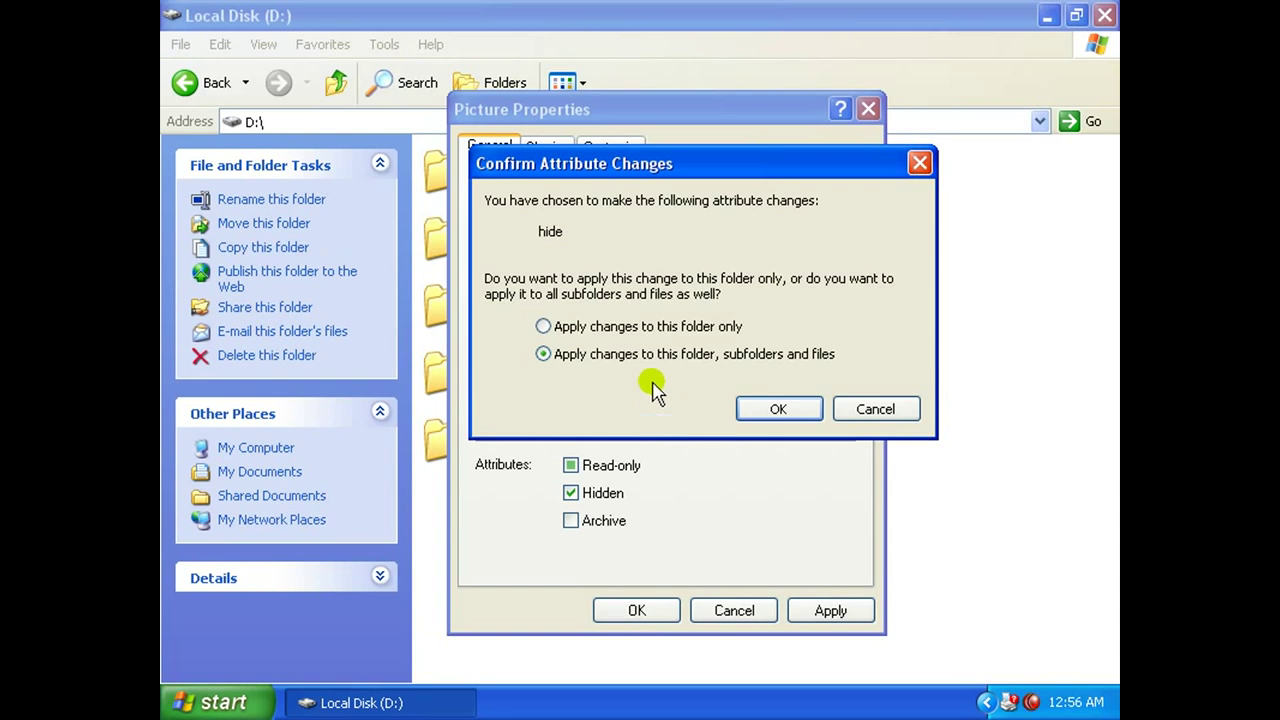
{"action": "left_click", "coordinate": [656, 327]}
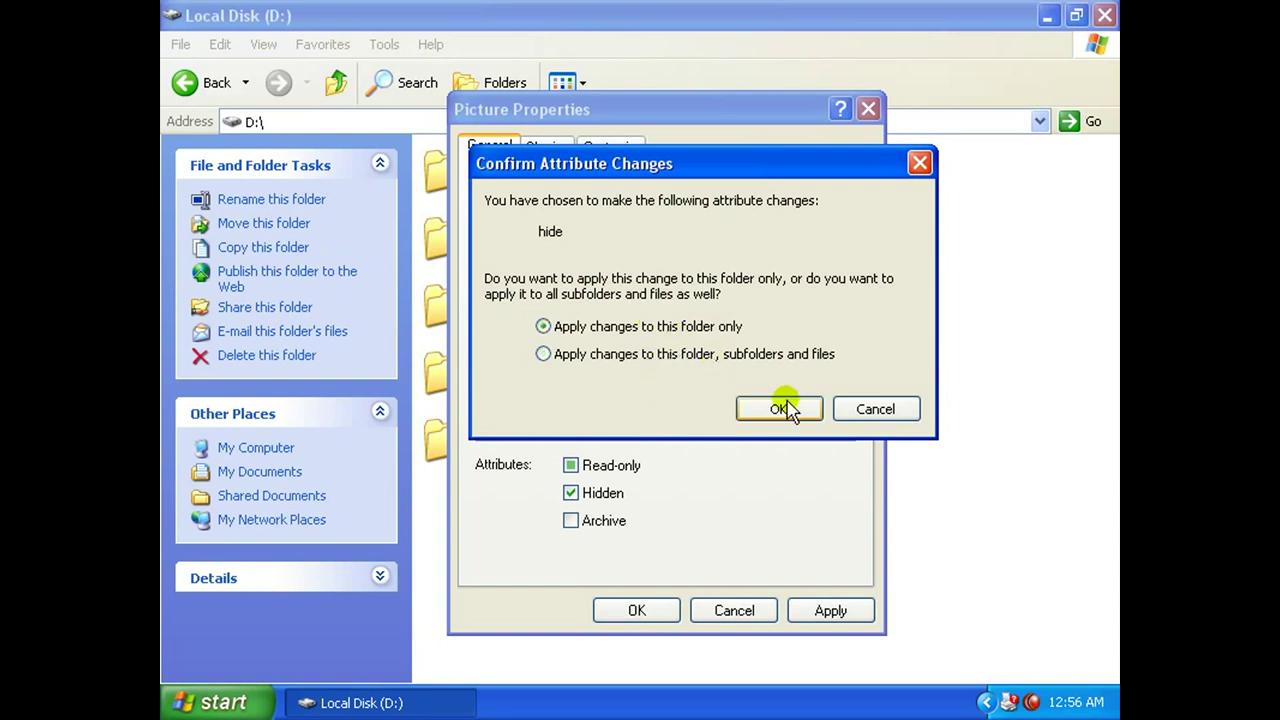
{"action": "left_click", "coordinate": [778, 409]}
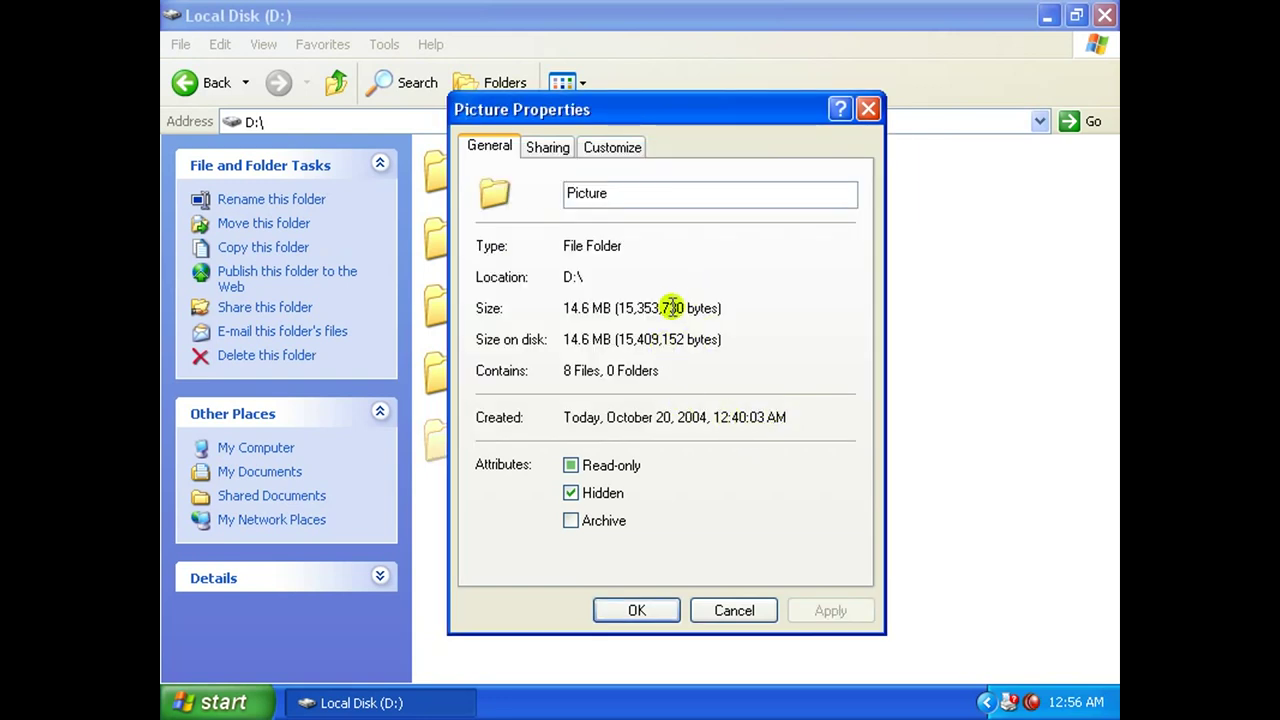
{"action": "left_click", "coordinate": [637, 610]}
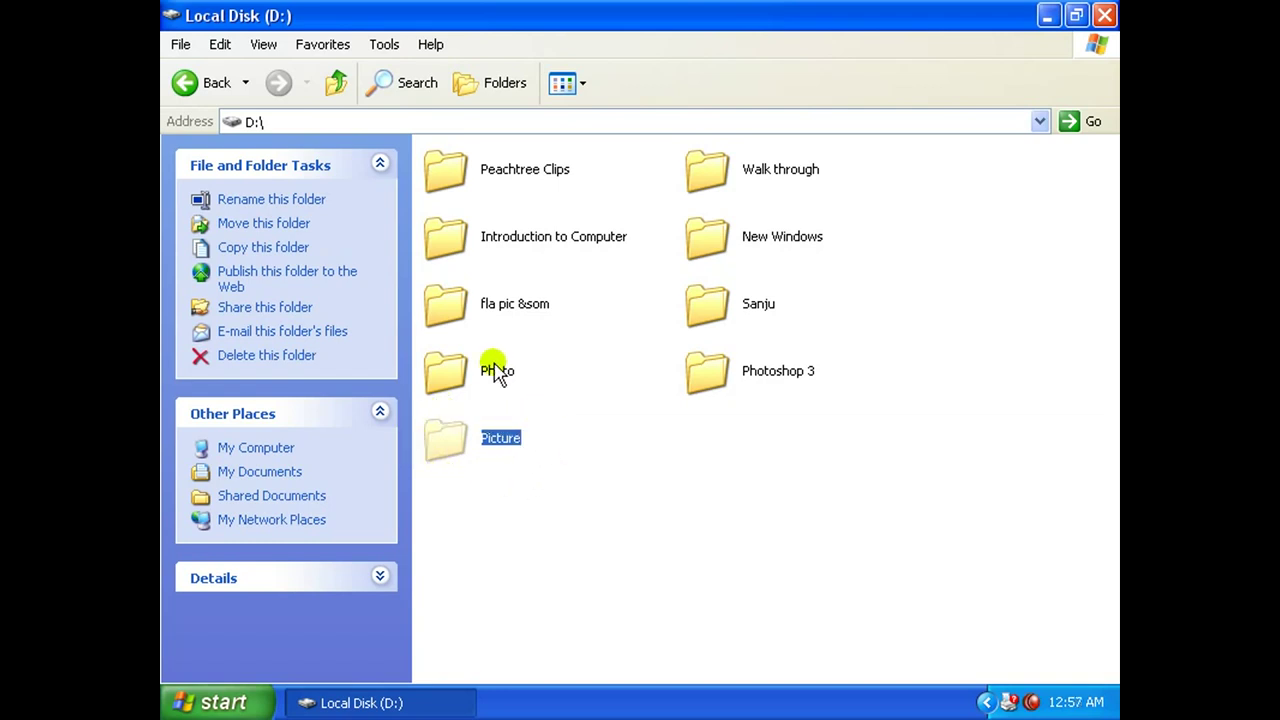
In Folder Options' View settings, apply 'Do not show hidden files and folders'.
{"action": "left_click", "coordinate": [385, 46]}
{"action": "left_click", "coordinate": [406, 135]}
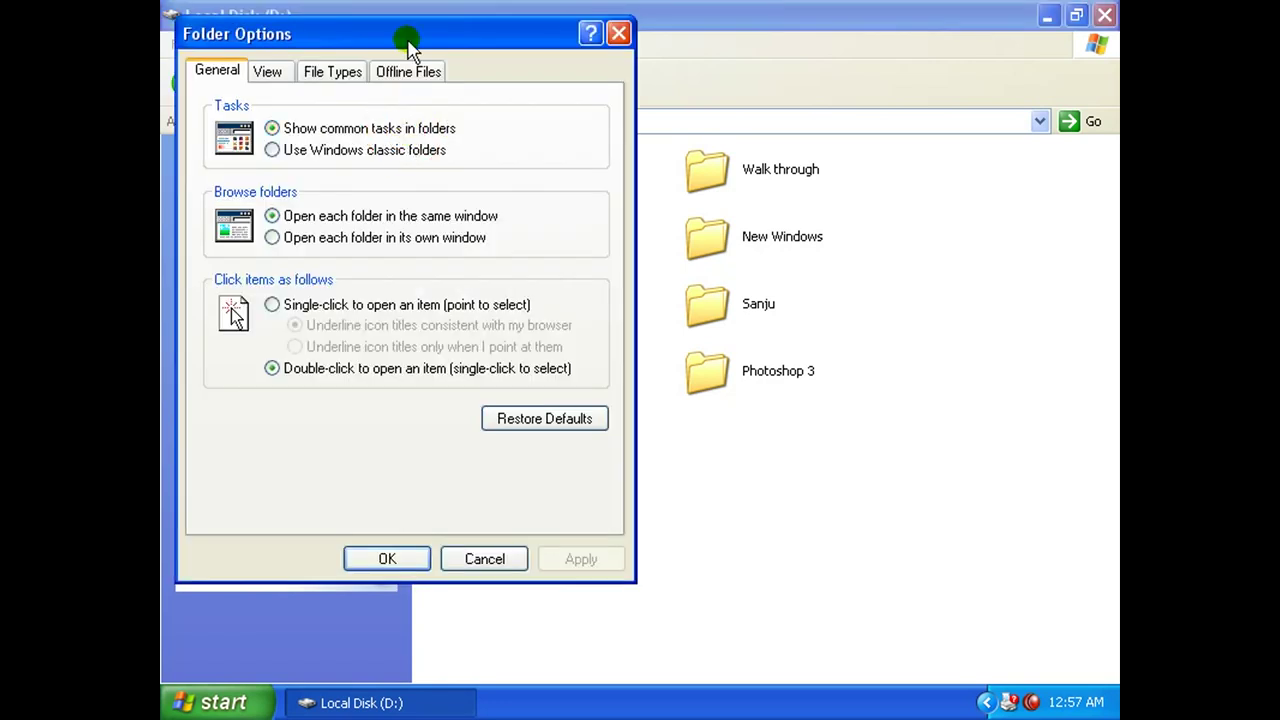
{"action": "left_click_drag", "start_coordinate": [408, 45], "coordinate": [433, 37]}
{"action": "left_click", "coordinate": [296, 65]}
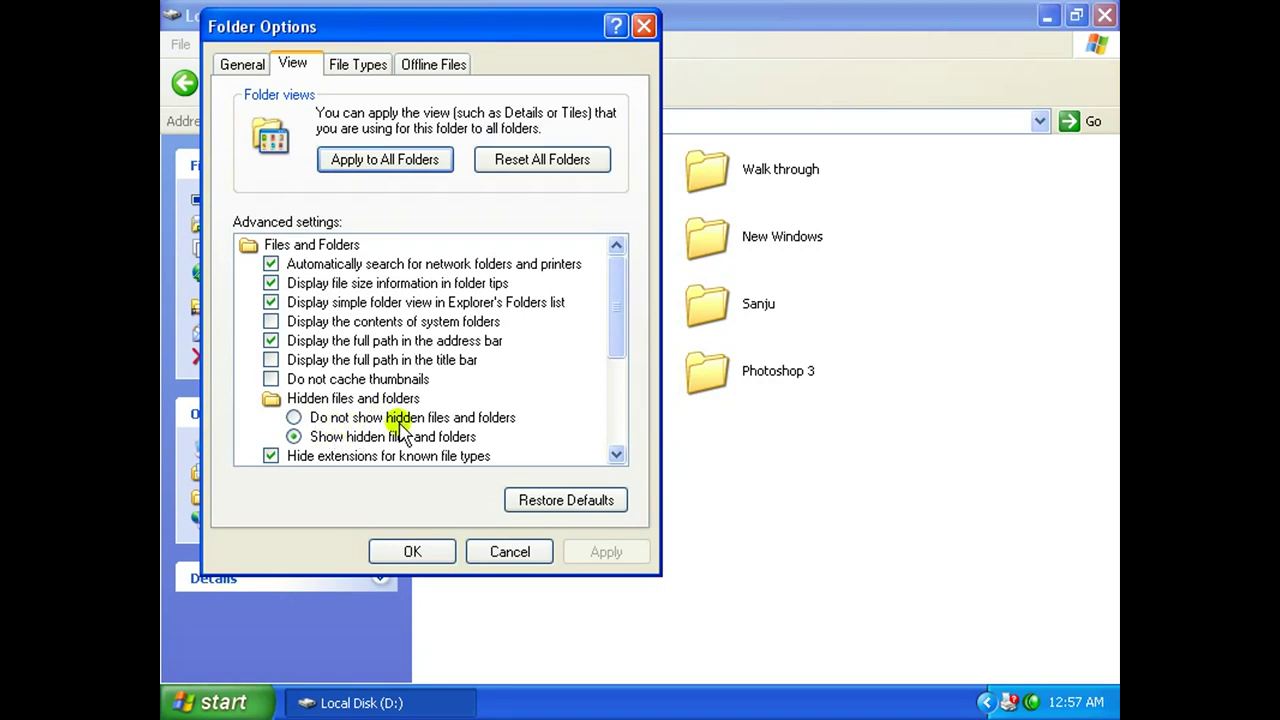
{"action": "left_click", "coordinate": [296, 417]}
{"action": "left_click", "coordinate": [602, 551]}
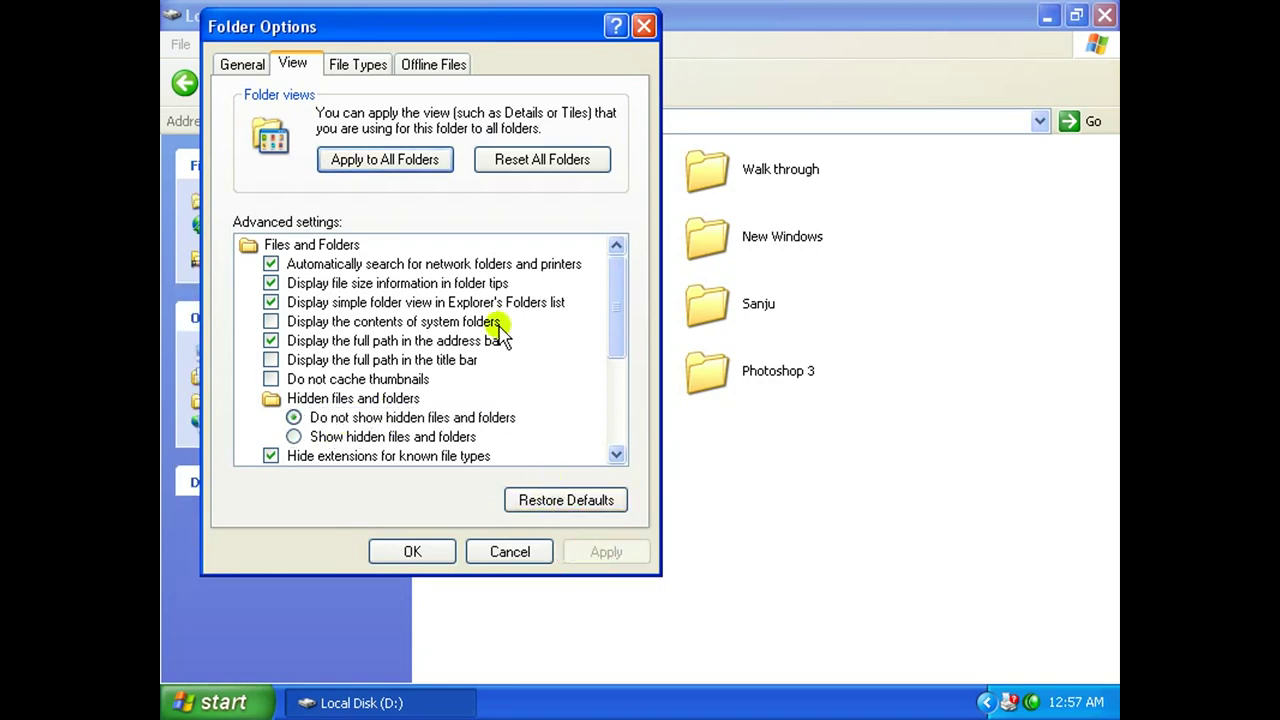
Apply 'Show hidden files and folders', close Folder Options, and select the Picture folder.
{"action": "left_click_drag", "start_coordinate": [509, 29], "coordinate": [1085, 111]}
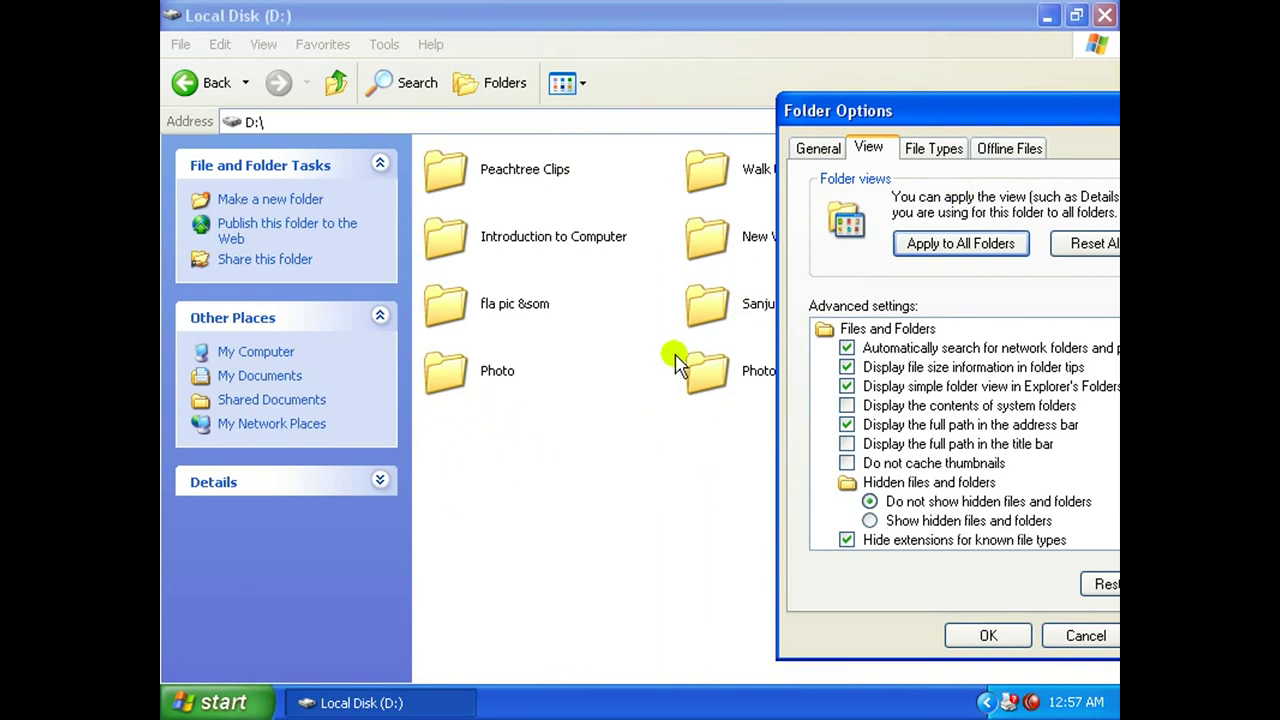
{"action": "left_click_drag", "start_coordinate": [912, 106], "coordinate": [694, 43]}
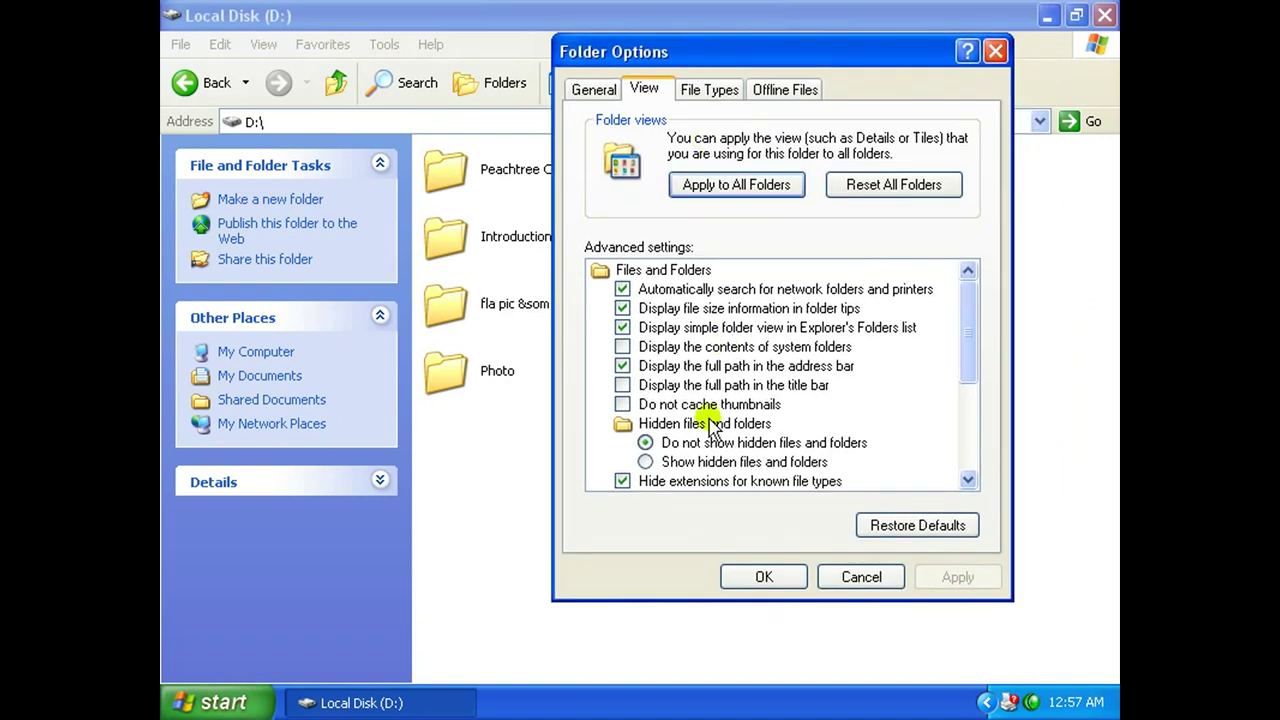
{"action": "left_click", "coordinate": [693, 466]}
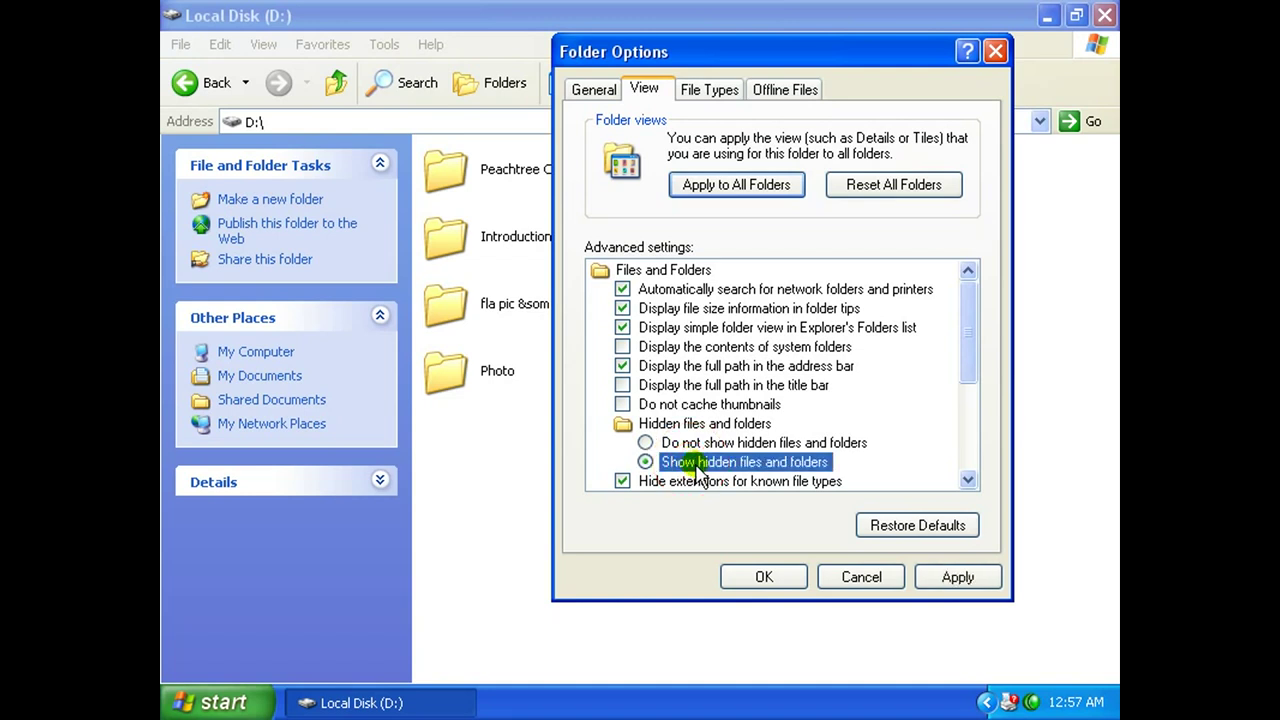
{"action": "left_click", "coordinate": [942, 580]}
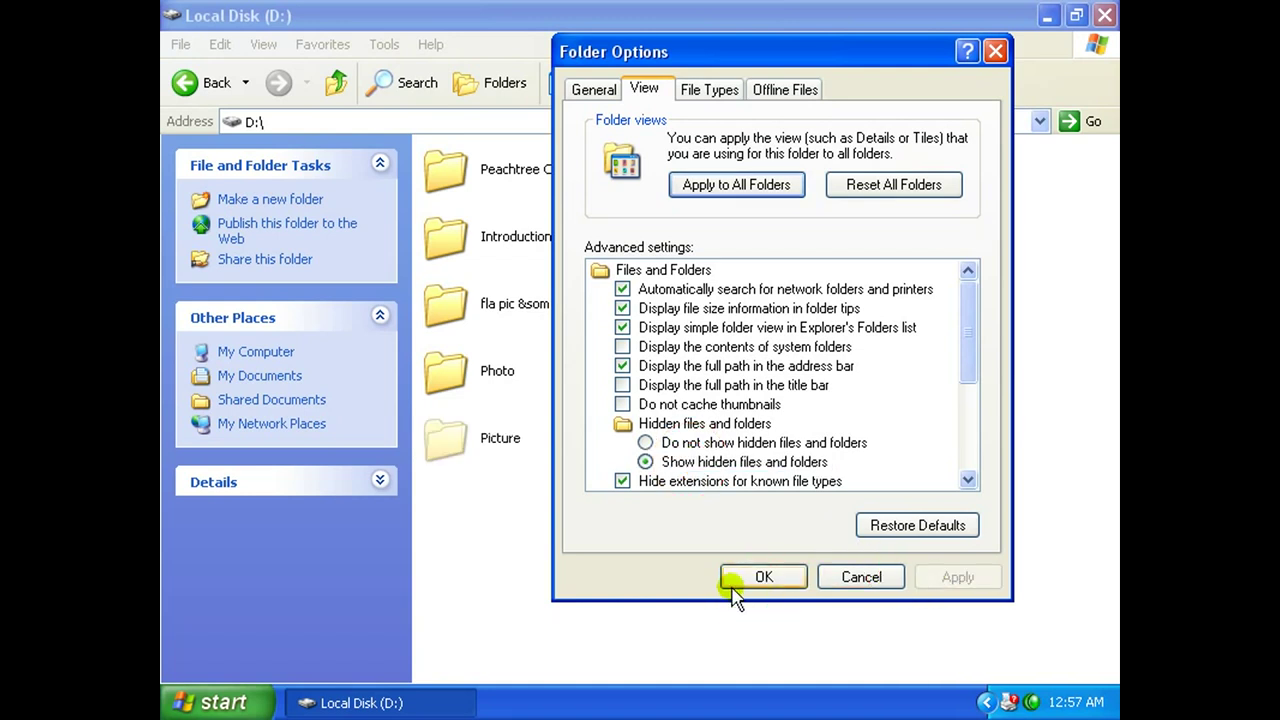
{"action": "left_click", "coordinate": [758, 577]}
{"action": "left_click", "coordinate": [470, 462]}
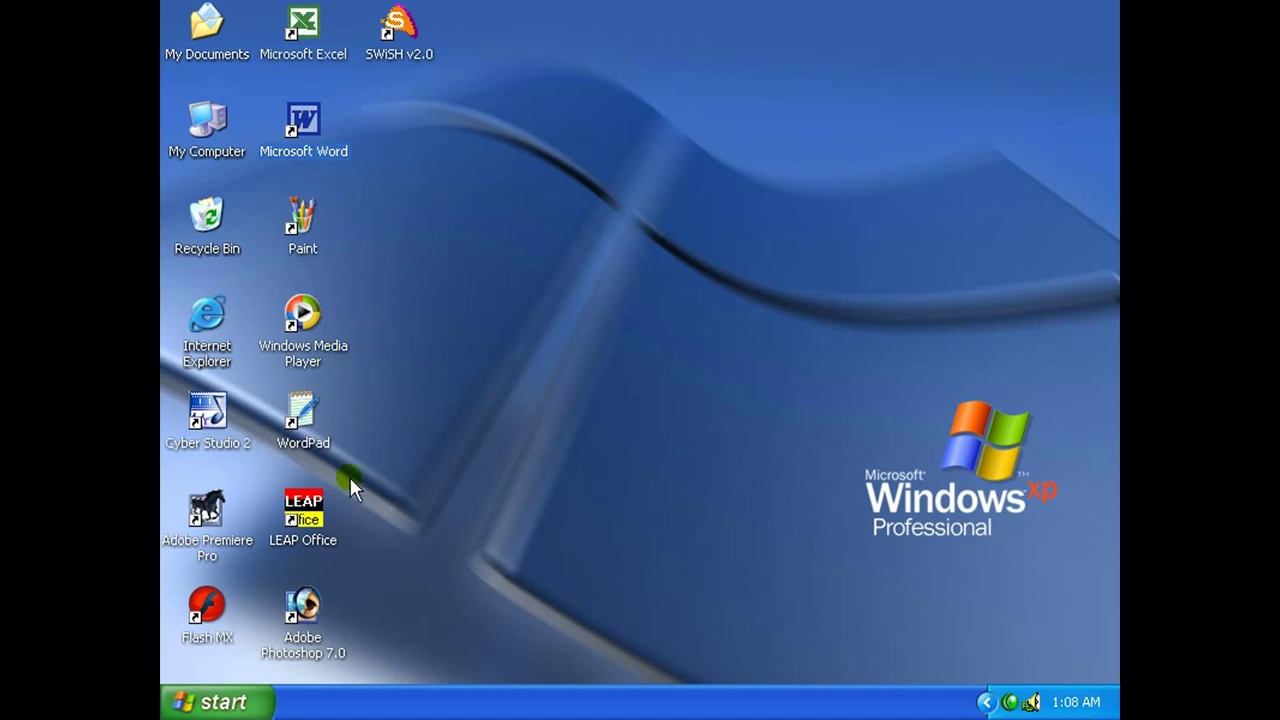
Select the WordPad, LEAP Office and Adobe Photoshop 7.0 desktop shortcuts.
{"action": "left_click", "coordinate": [308, 438]}
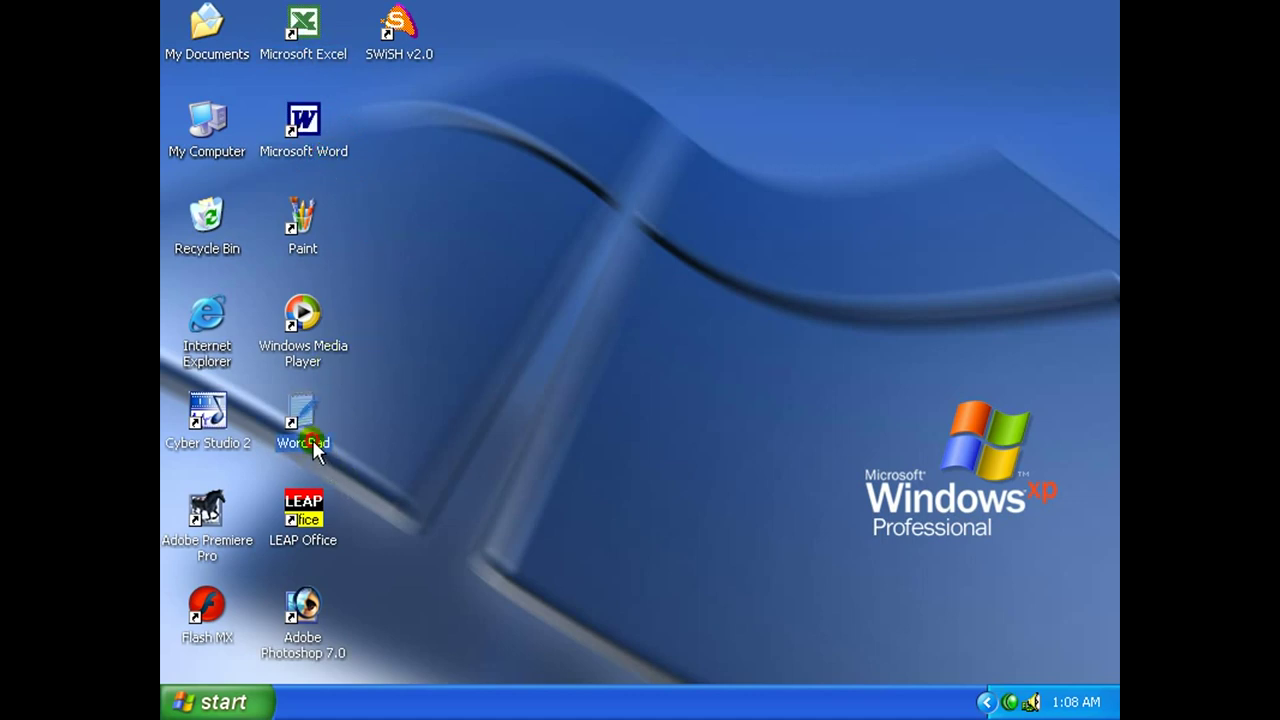
{"action": "left_click", "coordinate": [320, 545]}
{"action": "left_click", "coordinate": [305, 622]}
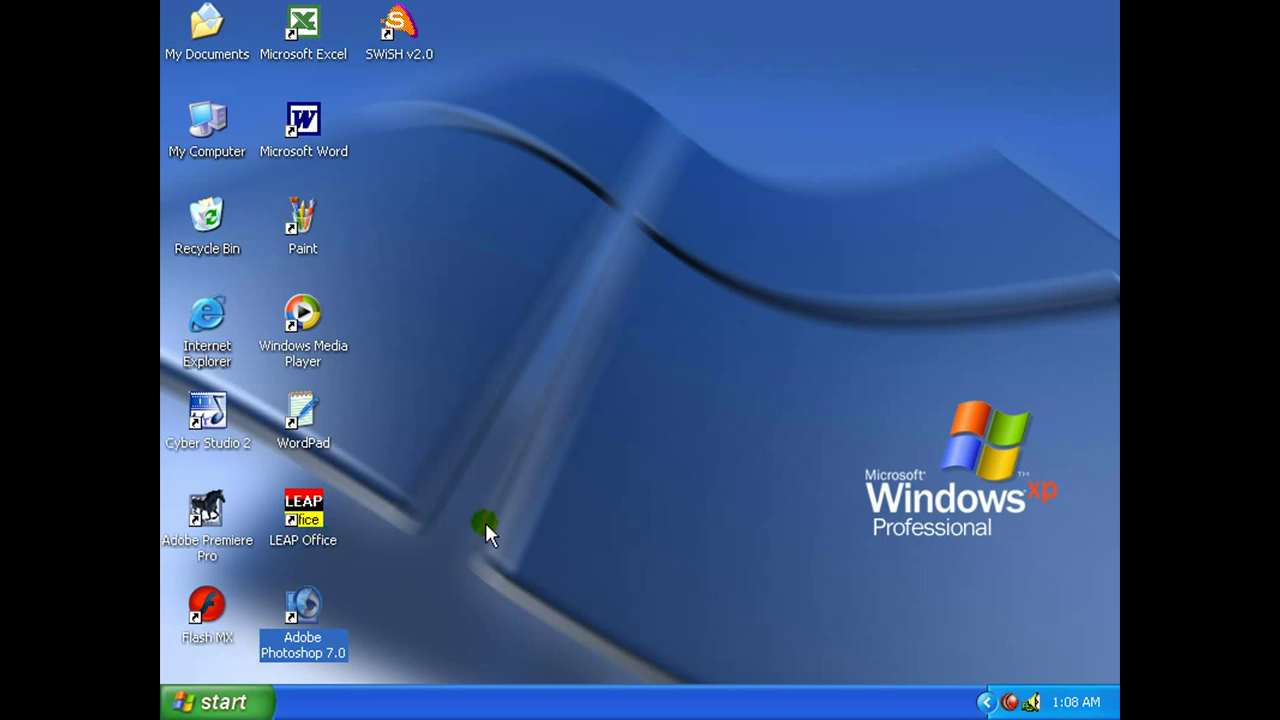
Open My Computer, then Local Disk (D:), and select the Sanju folder.
{"action": "double_click", "coordinate": [217, 143]}
{"action": "double_click", "coordinate": [749, 331]}
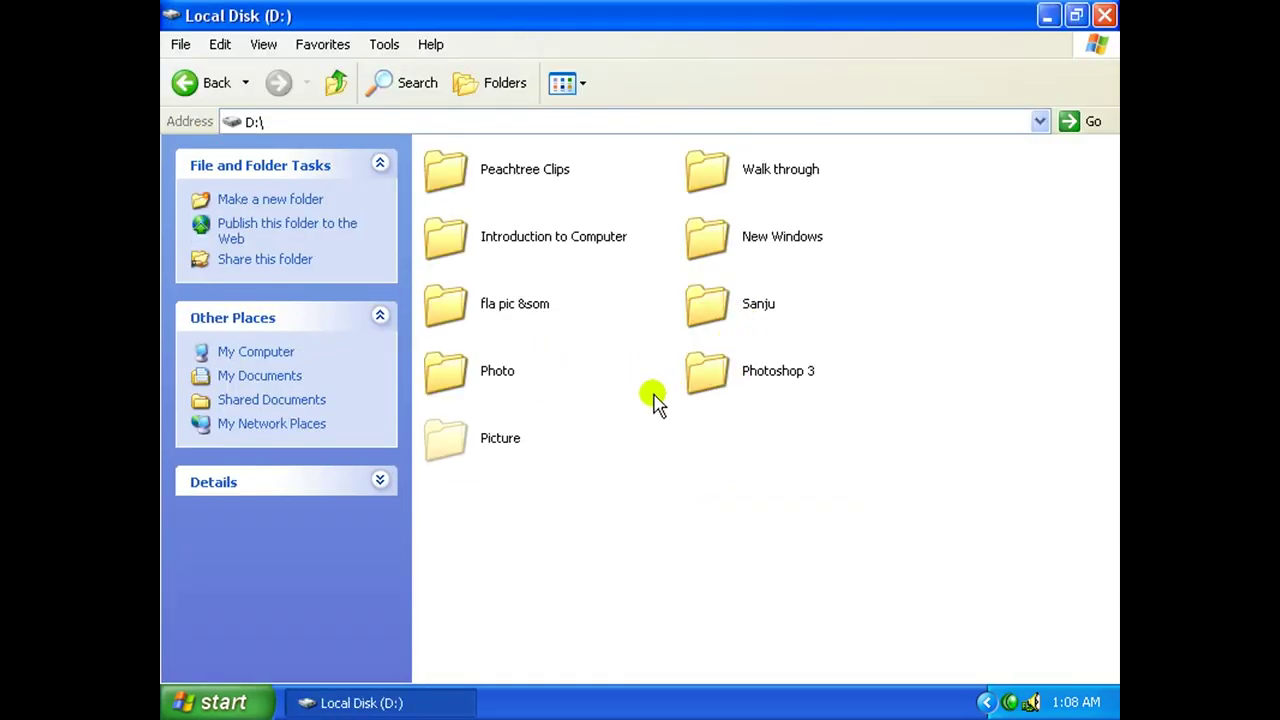
{"action": "key", "text": "s"}
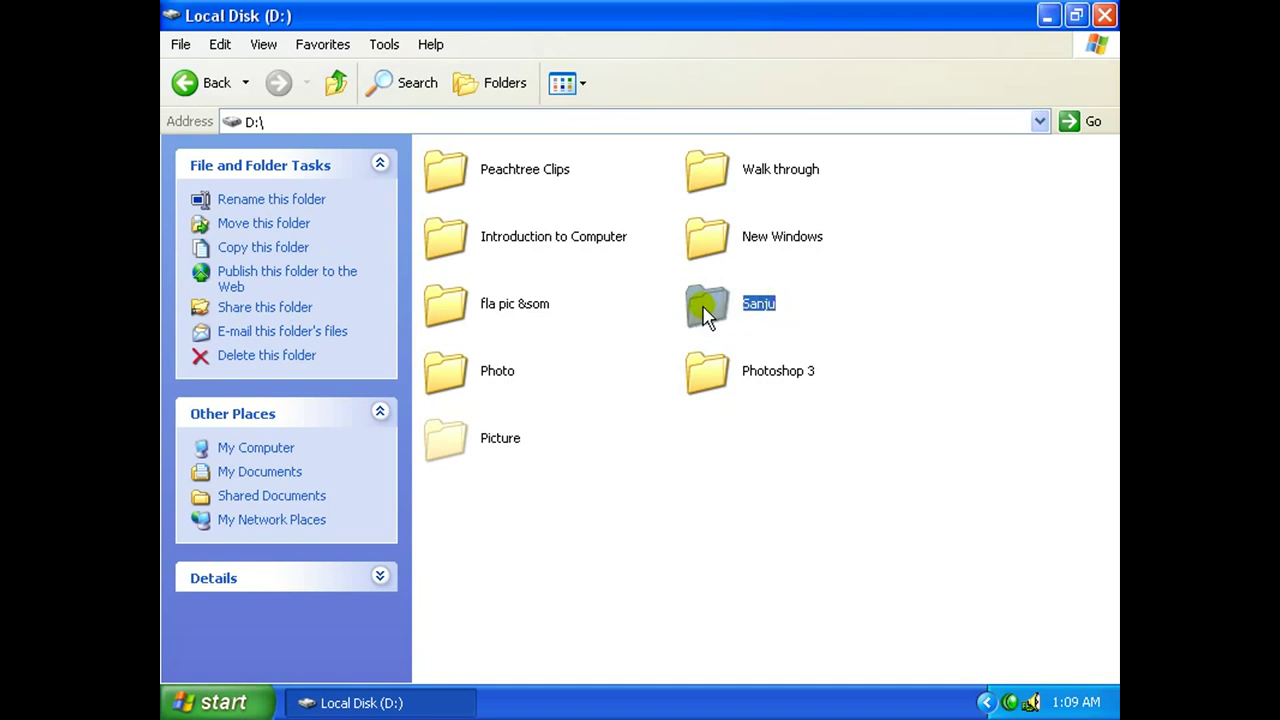
Send a shortcut to Sanju to the desktop and test that it opens the Sanju folder.
{"action": "right_click", "coordinate": [706, 314]}
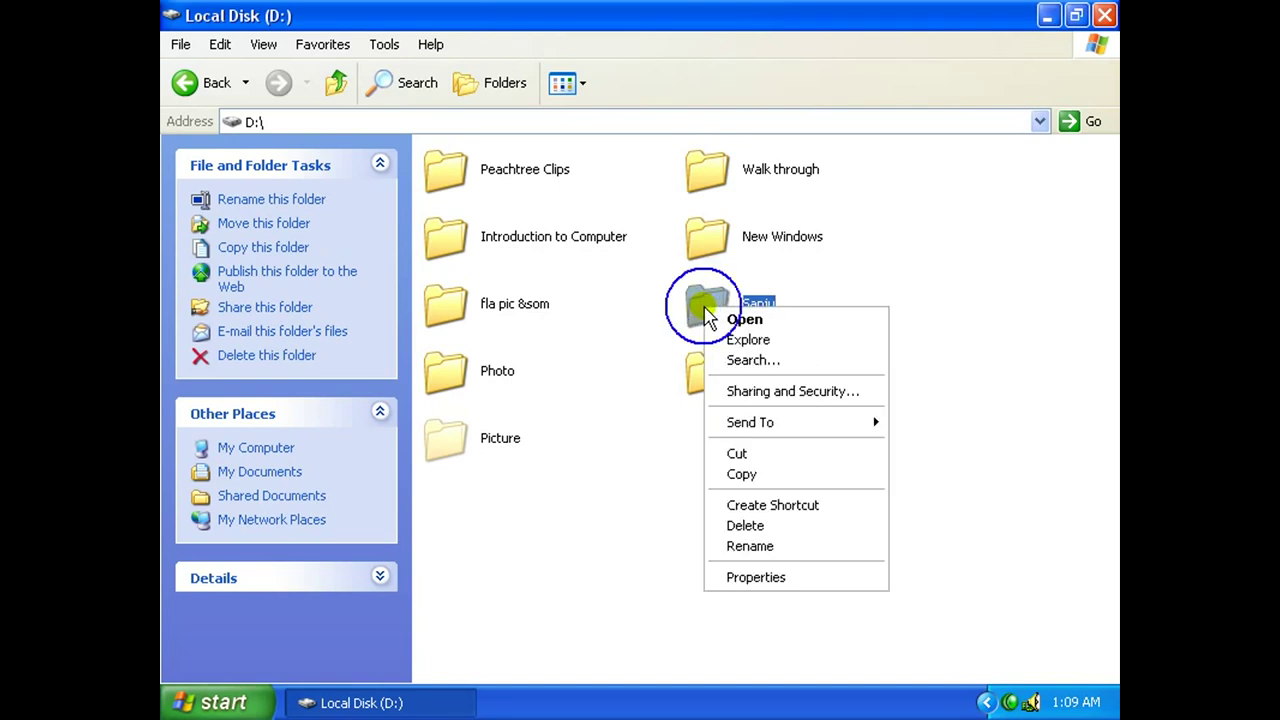
{"action": "mouse_move", "coordinate": [817, 426]}
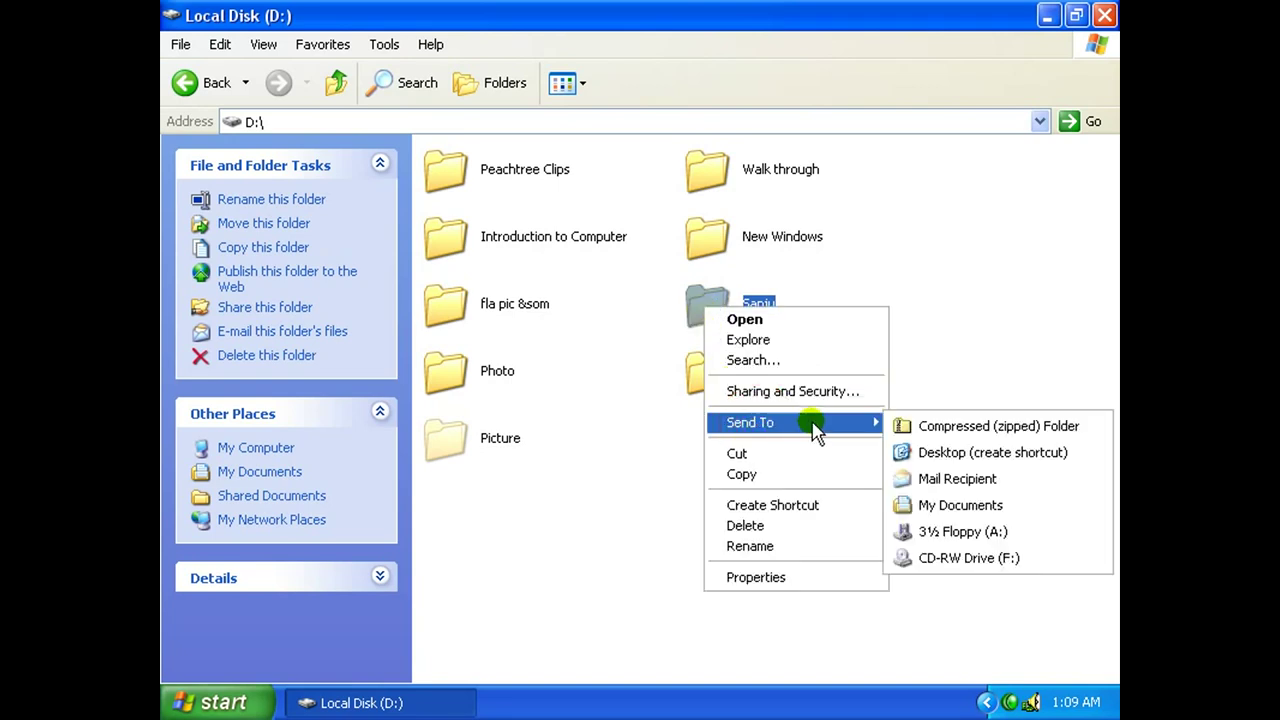
{"action": "left_click", "coordinate": [946, 453]}
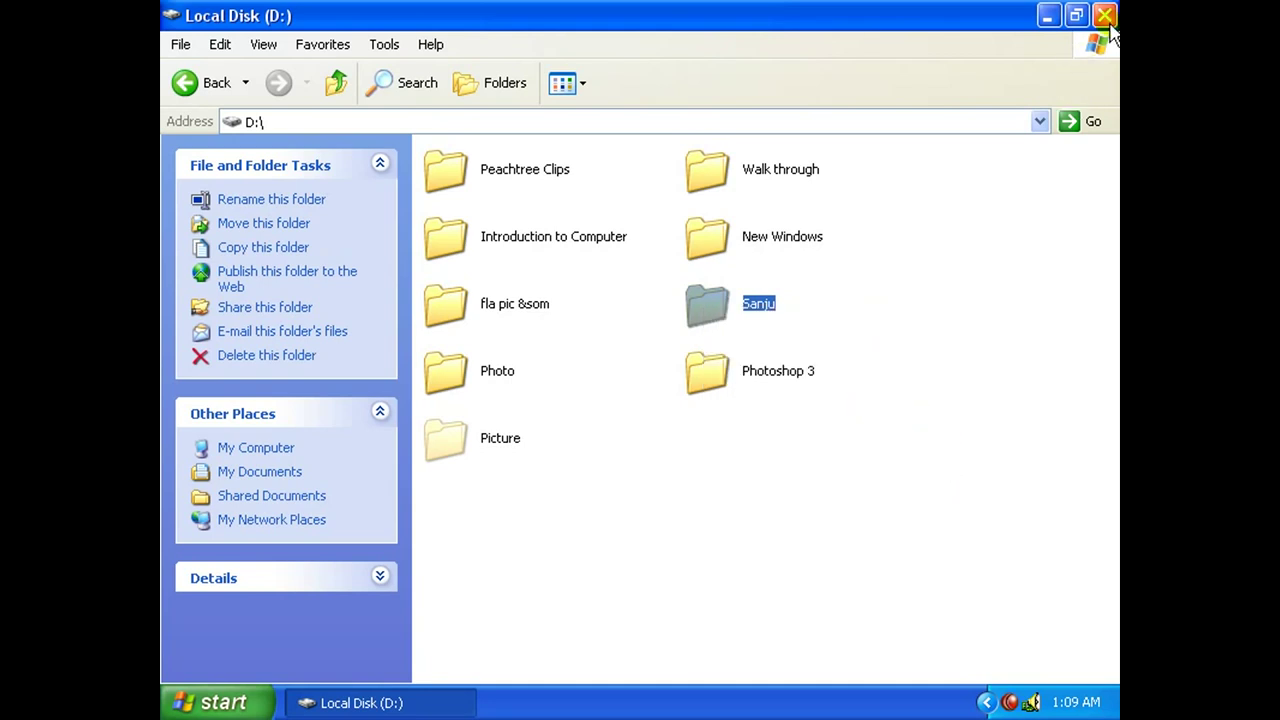
{"action": "left_click", "coordinate": [1105, 15]}
{"action": "left_click", "coordinate": [404, 122]}
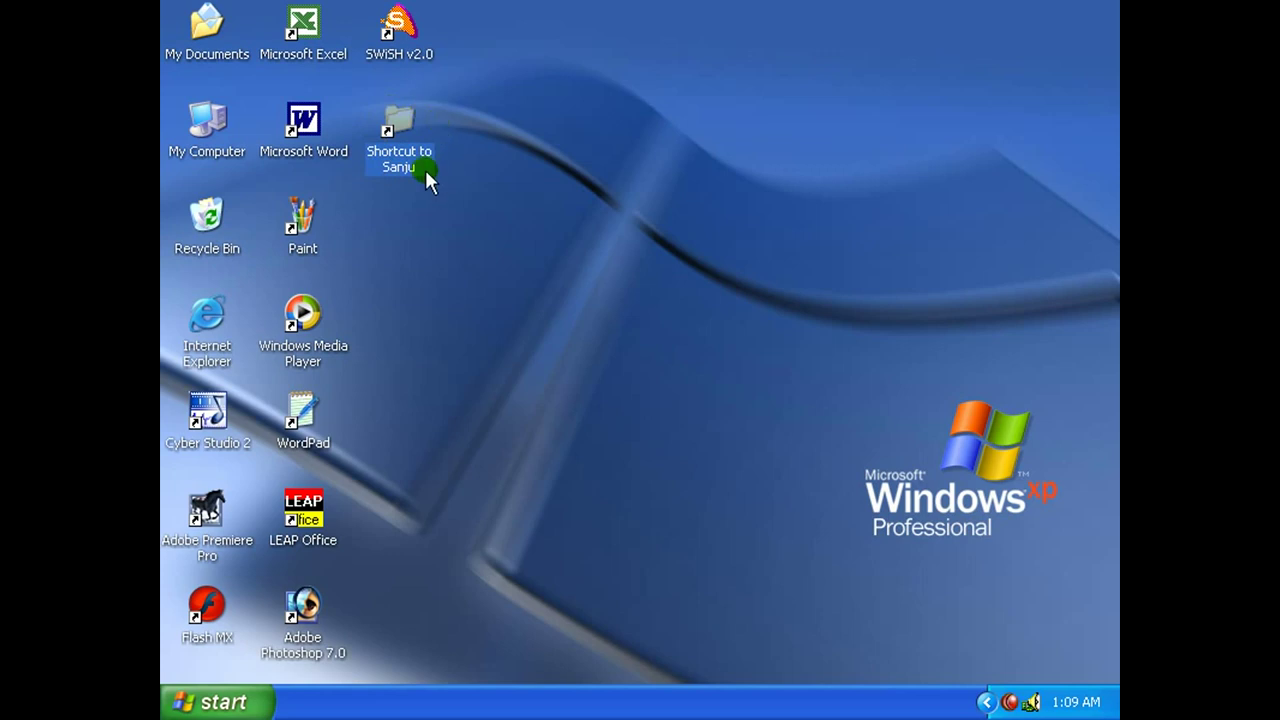
{"action": "left_click", "coordinate": [482, 252]}
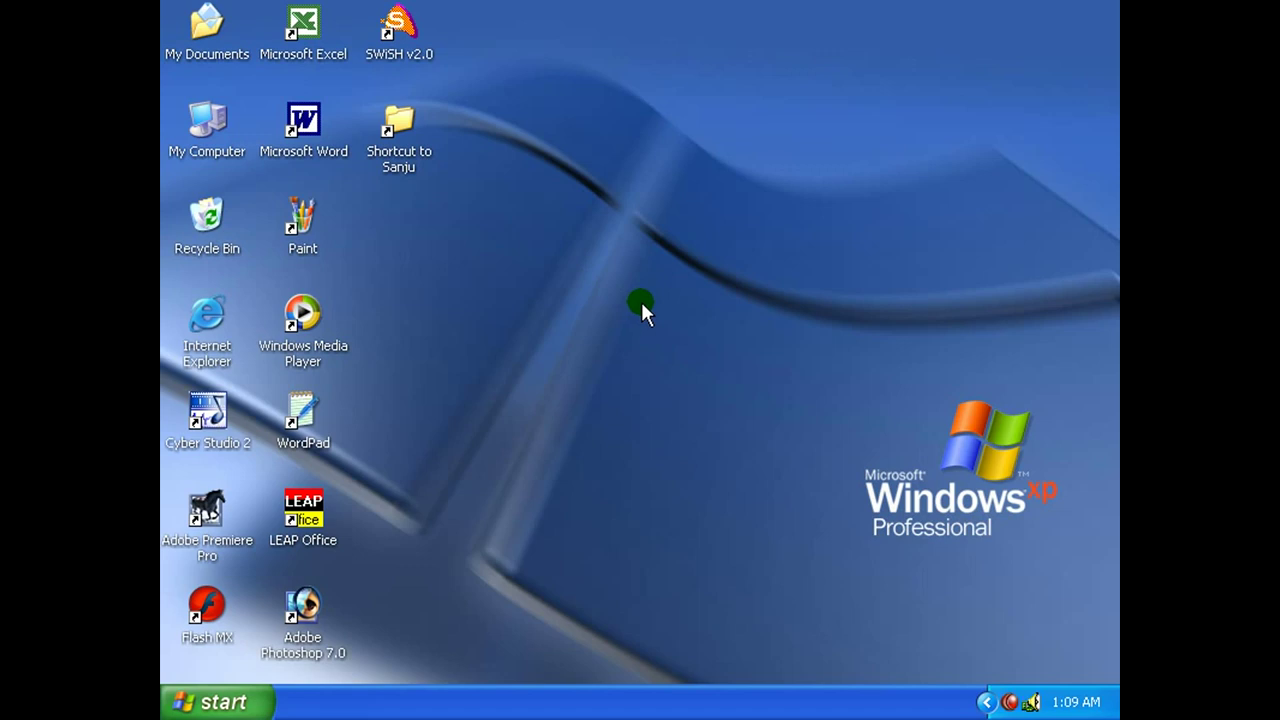
{"action": "double_click", "coordinate": [399, 124]}
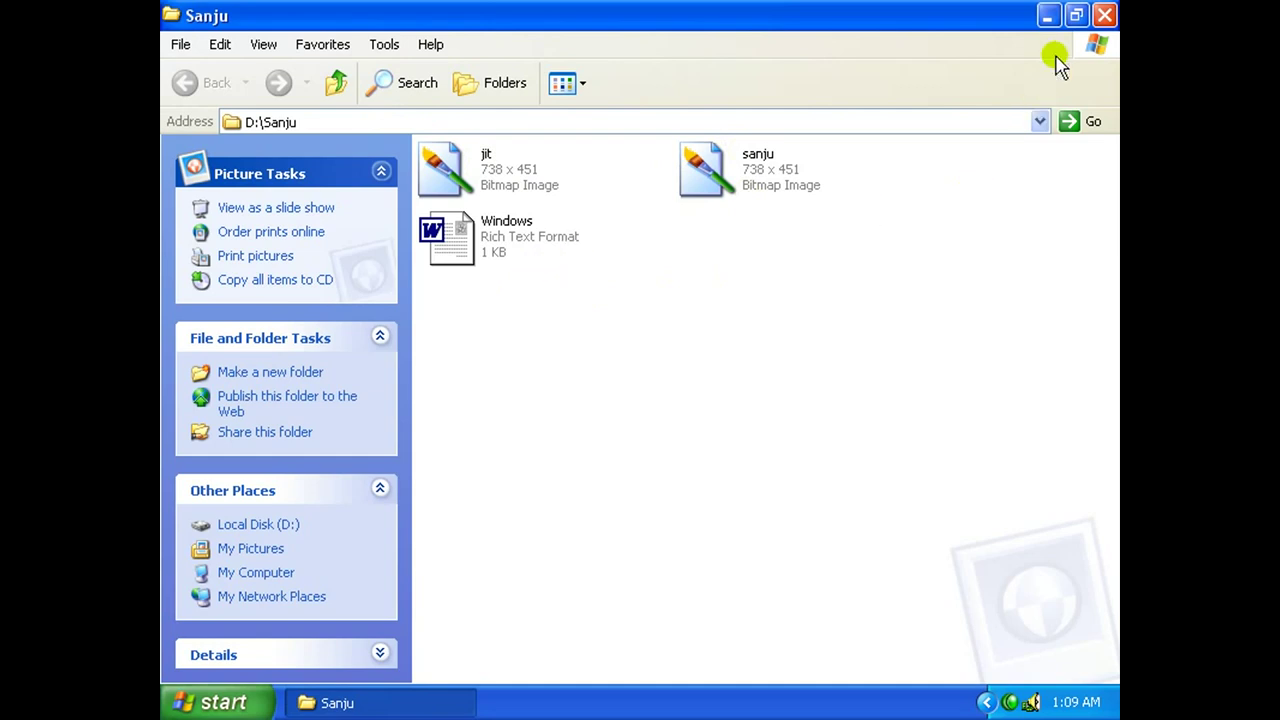
{"action": "left_click", "coordinate": [1104, 15]}
Change the Shortcut to Sanju's icon to the globe through its Properties.
{"action": "left_click", "coordinate": [399, 122]}
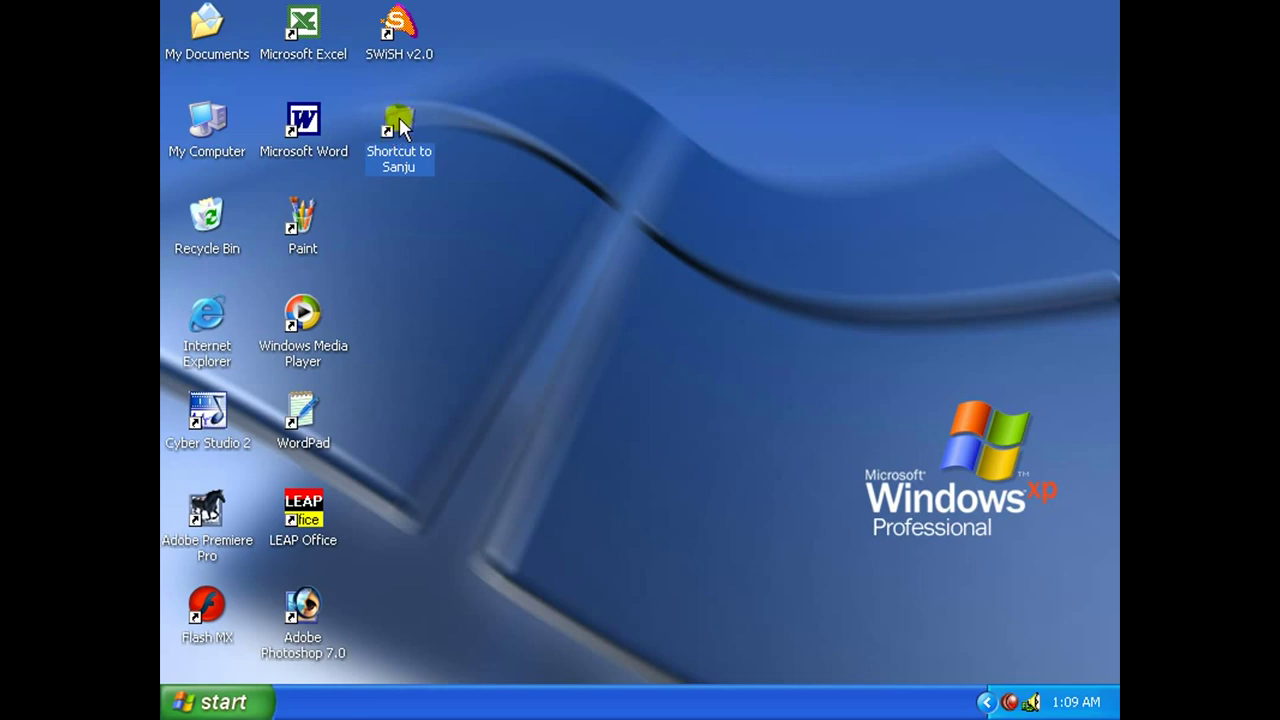
{"action": "right_click", "coordinate": [399, 122]}
{"action": "left_click", "coordinate": [440, 356]}
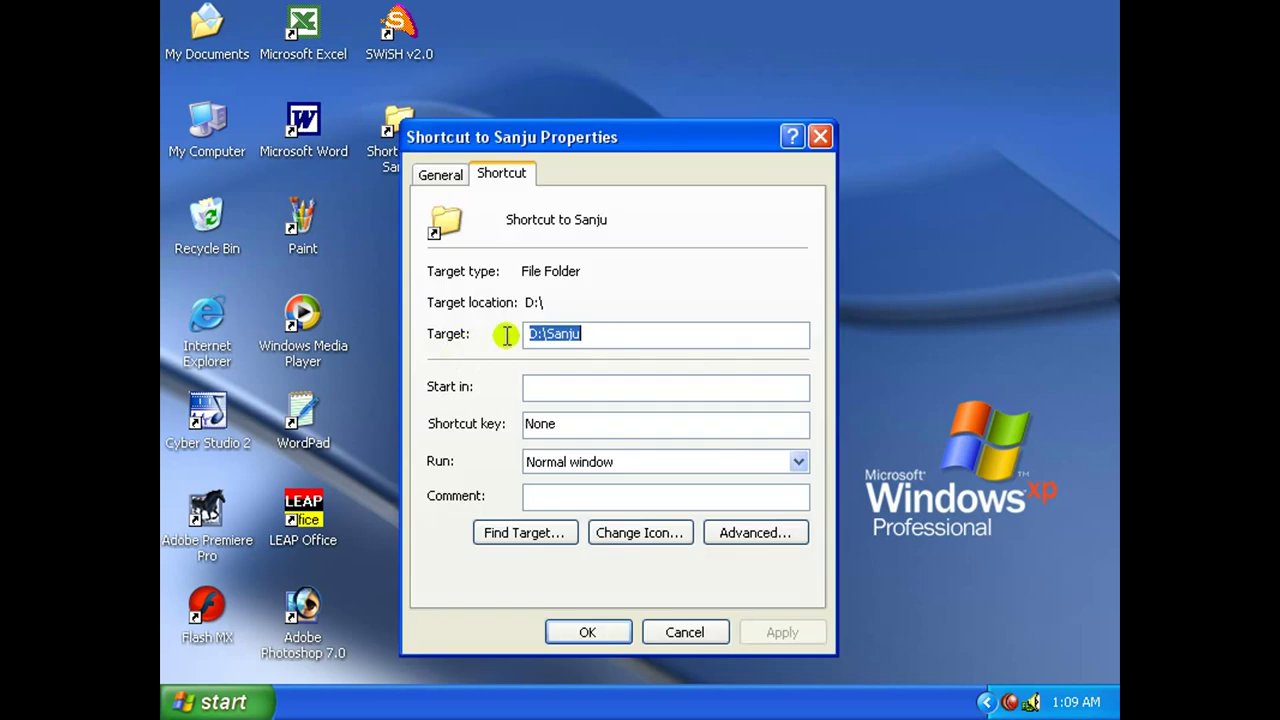
{"action": "left_click", "coordinate": [639, 532]}
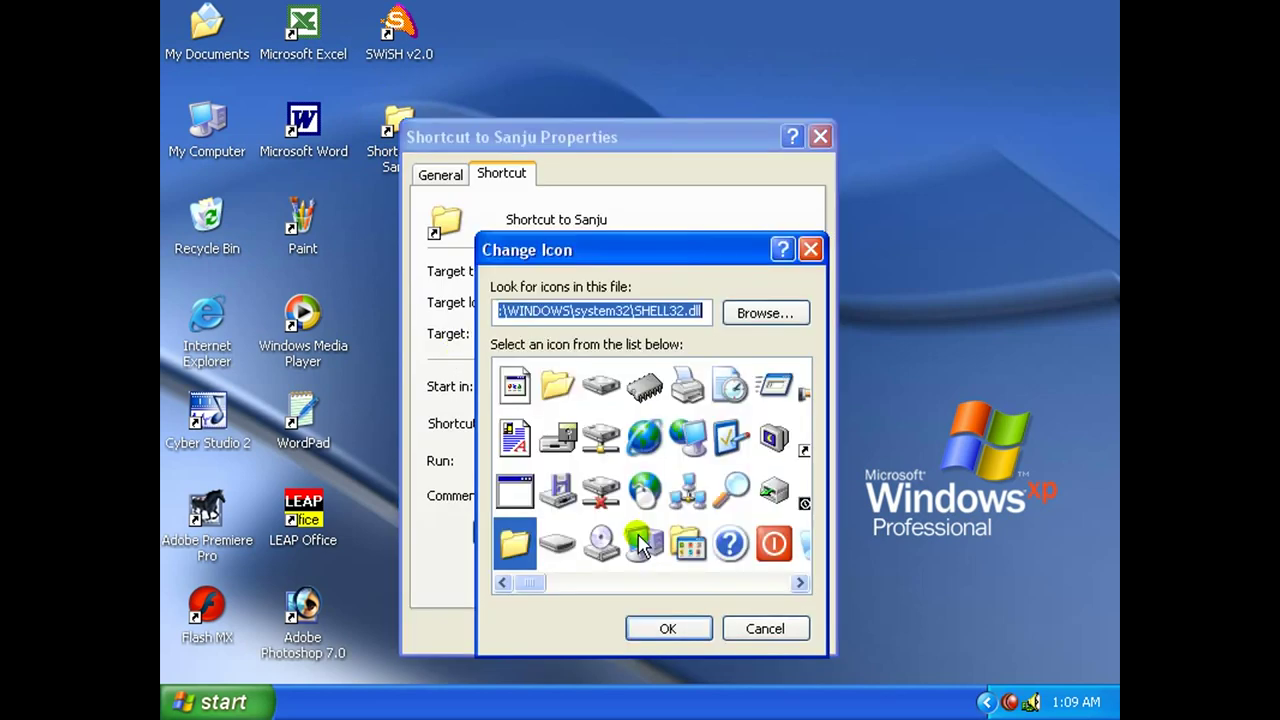
{"action": "left_click", "coordinate": [645, 440]}
{"action": "left_click", "coordinate": [694, 630]}
{"action": "left_click", "coordinate": [683, 633]}
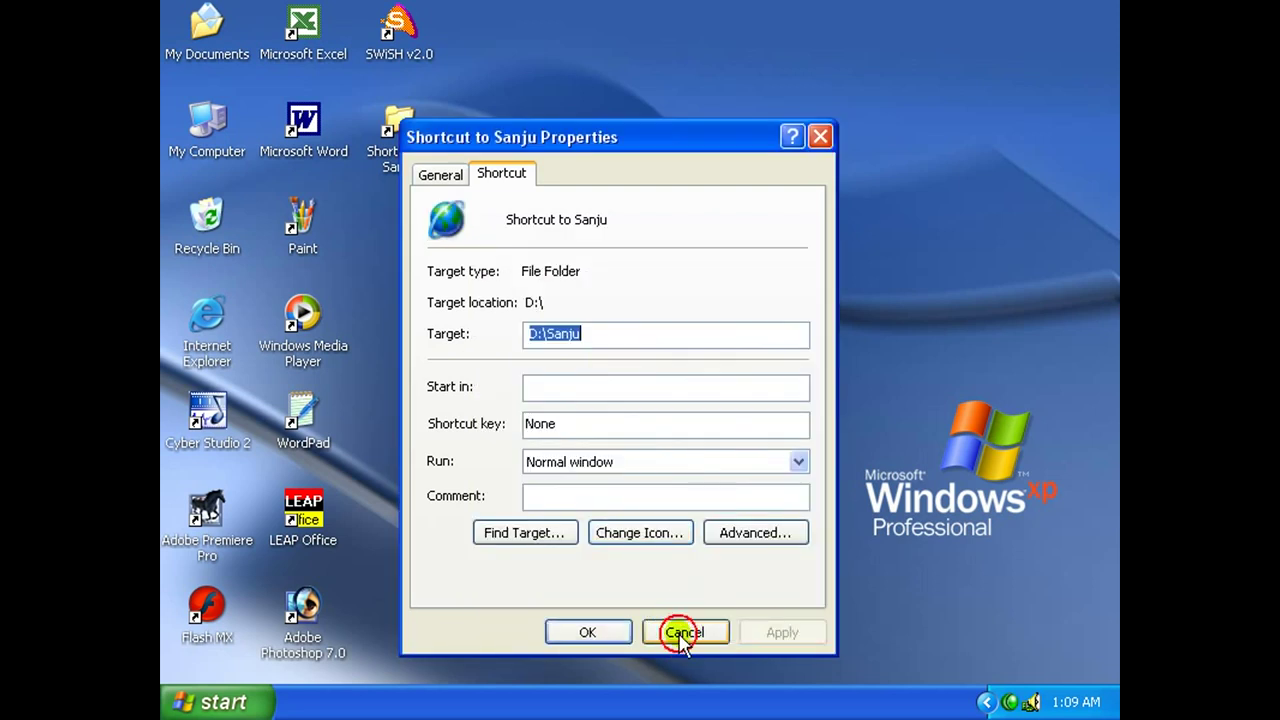
{"action": "left_click", "coordinate": [398, 160]}
{"action": "left_click", "coordinate": [476, 120]}
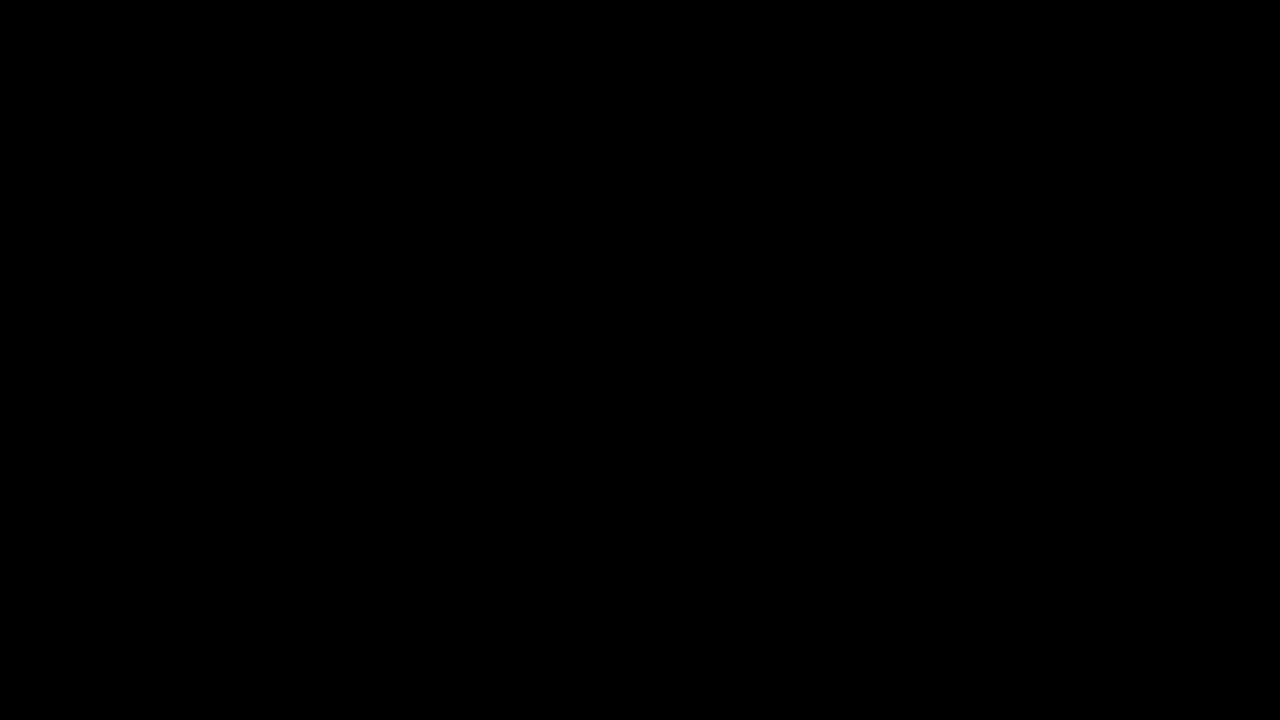
{"action": "left_click", "coordinate": [419, 284]}
From My Computer, uninstall LEAP Office via Add or Remove Programs, confirming the removal.
{"action": "double_click", "coordinate": [222, 150]}
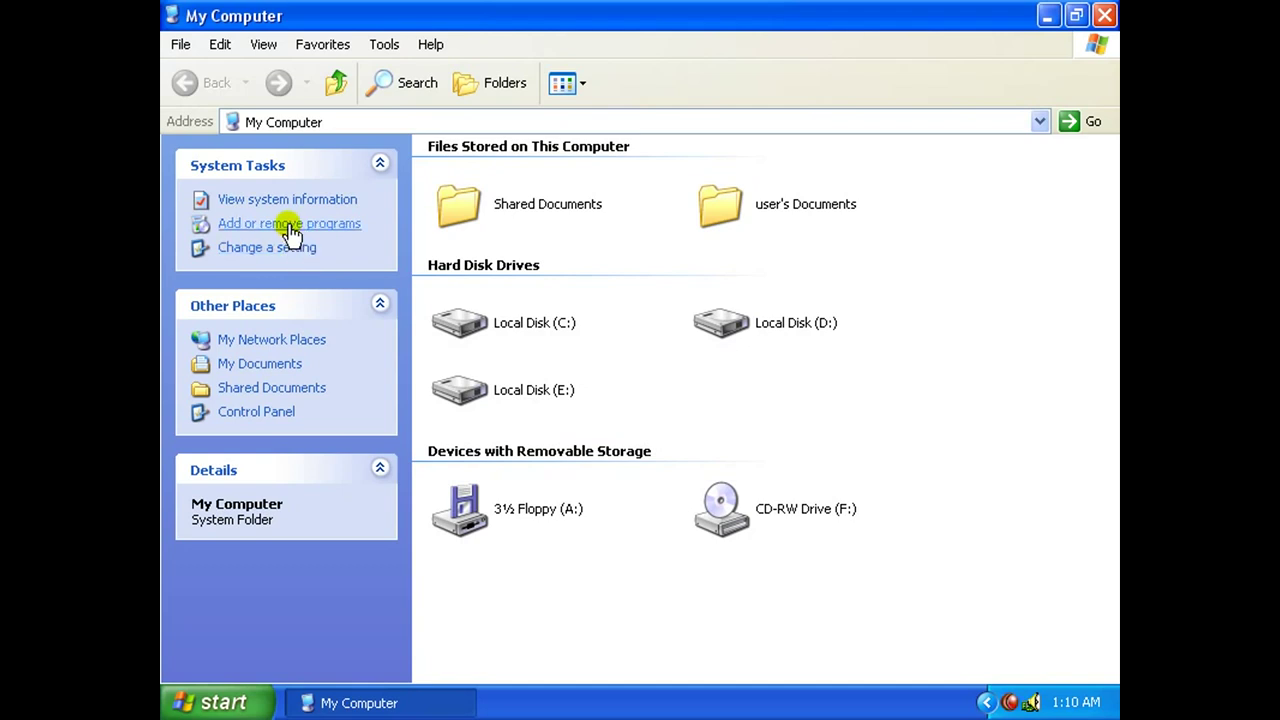
{"action": "left_click", "coordinate": [289, 224]}
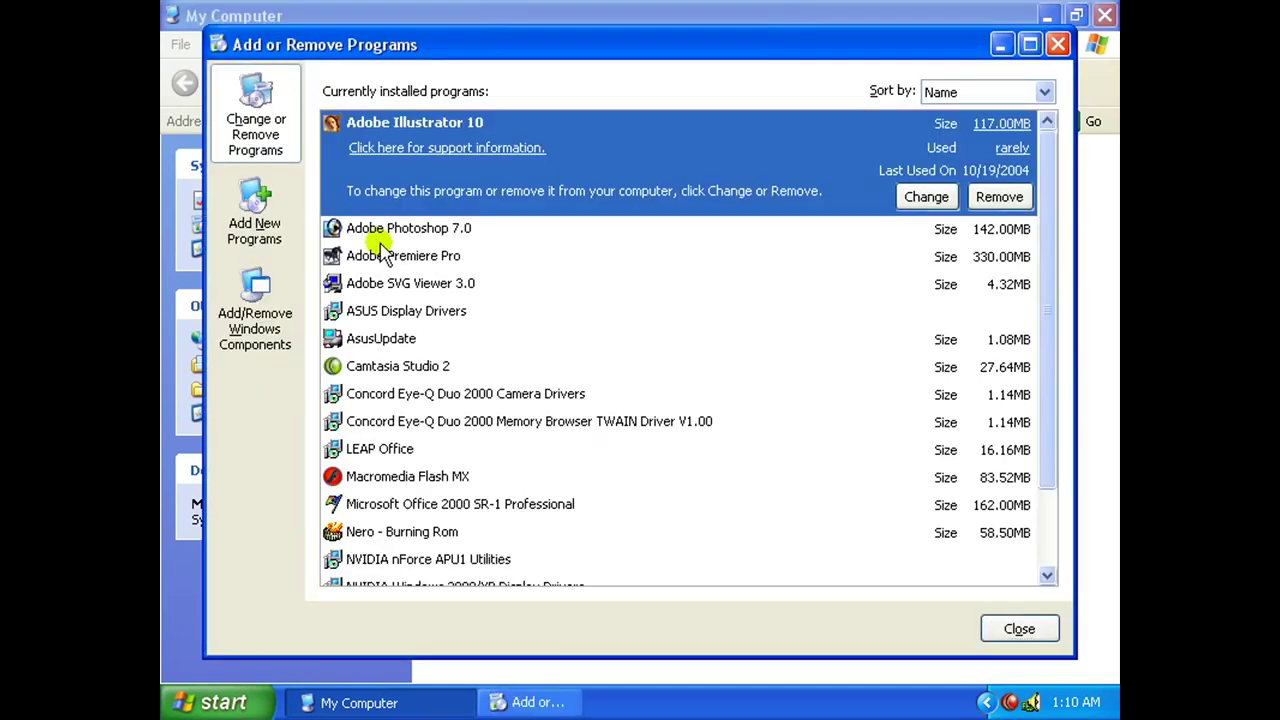
{"action": "left_click_drag", "start_coordinate": [560, 48], "coordinate": [560, 38]}
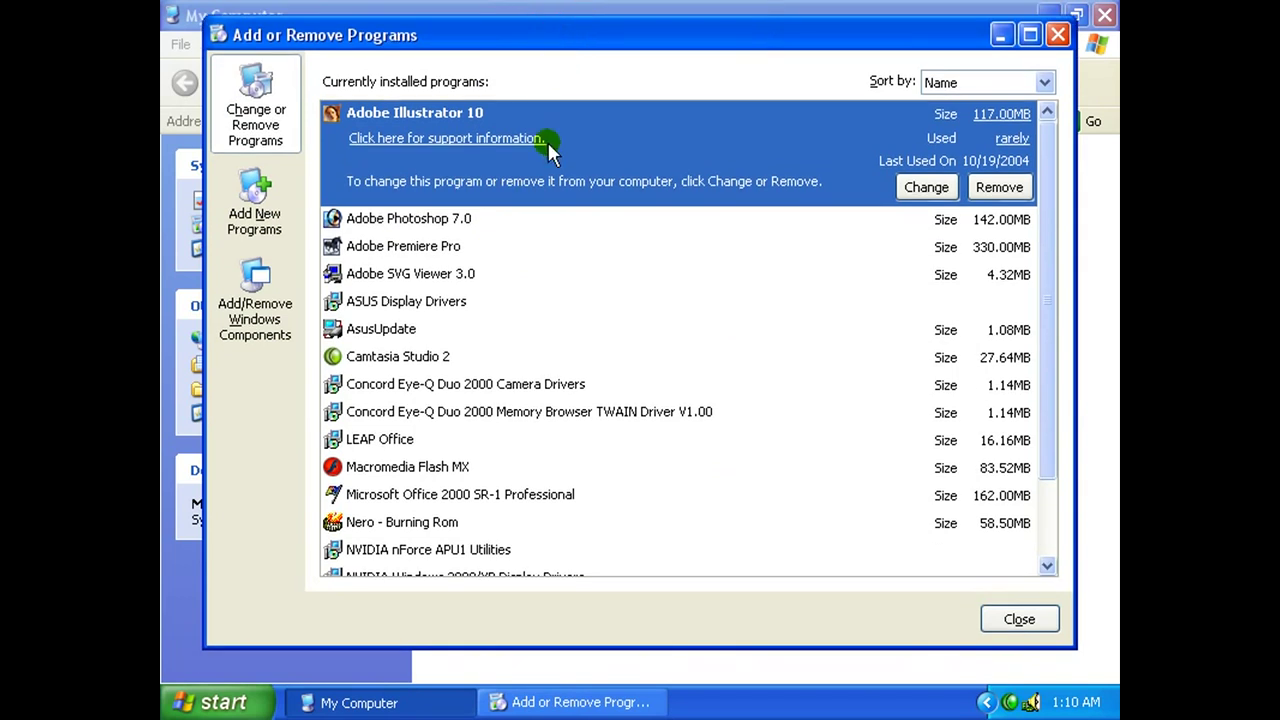
{"action": "left_click_drag", "start_coordinate": [1049, 274], "coordinate": [1057, 449]}
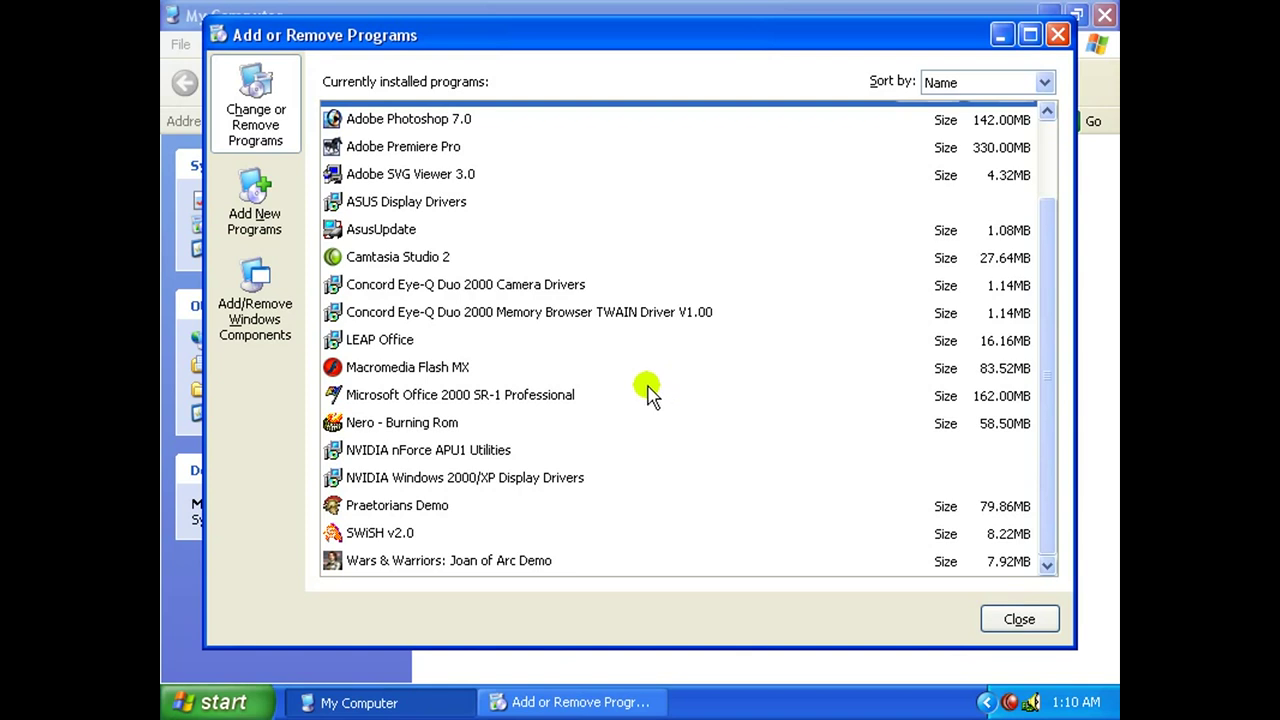
{"action": "left_click", "coordinate": [417, 333]}
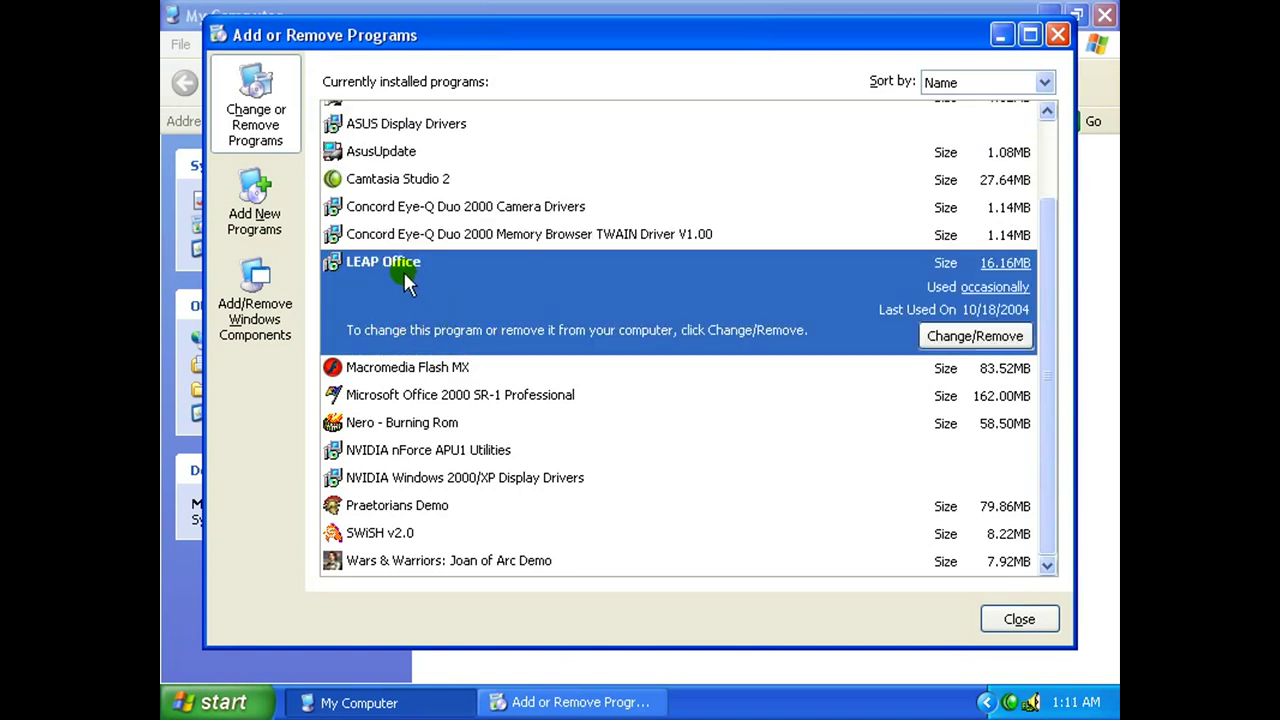
{"action": "left_click", "coordinate": [1003, 340]}
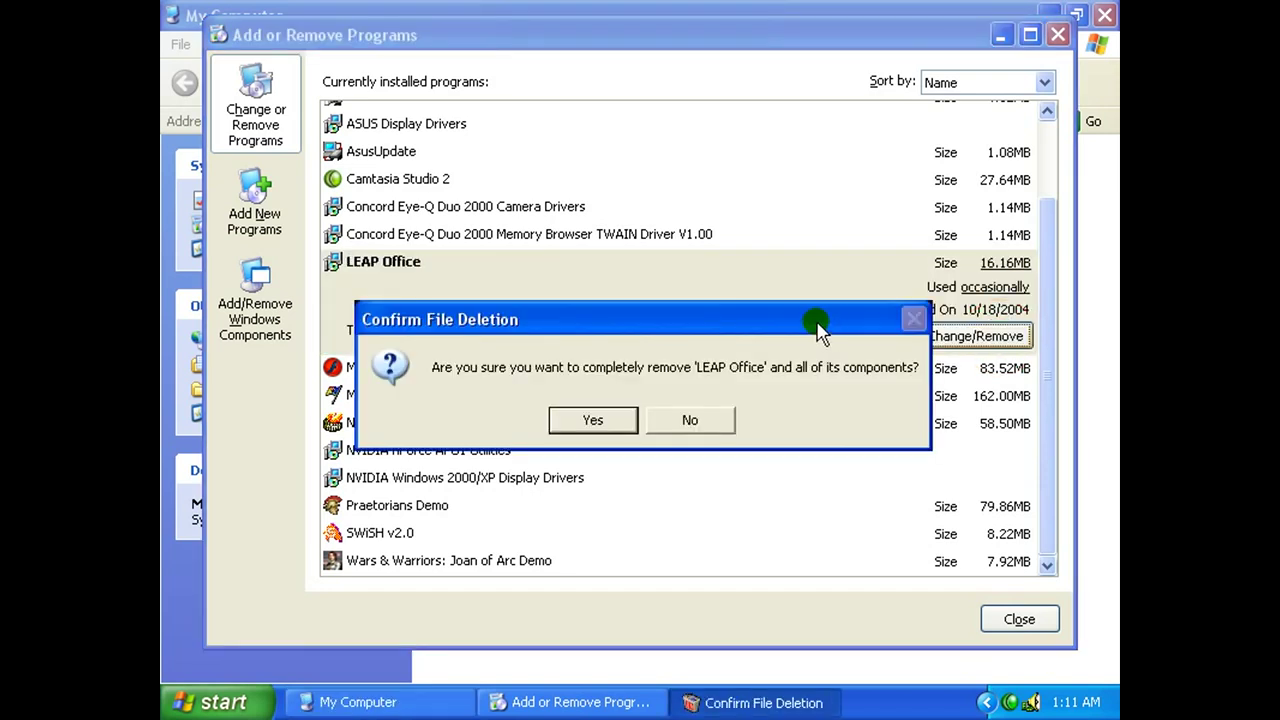
{"action": "left_click", "coordinate": [593, 421]}
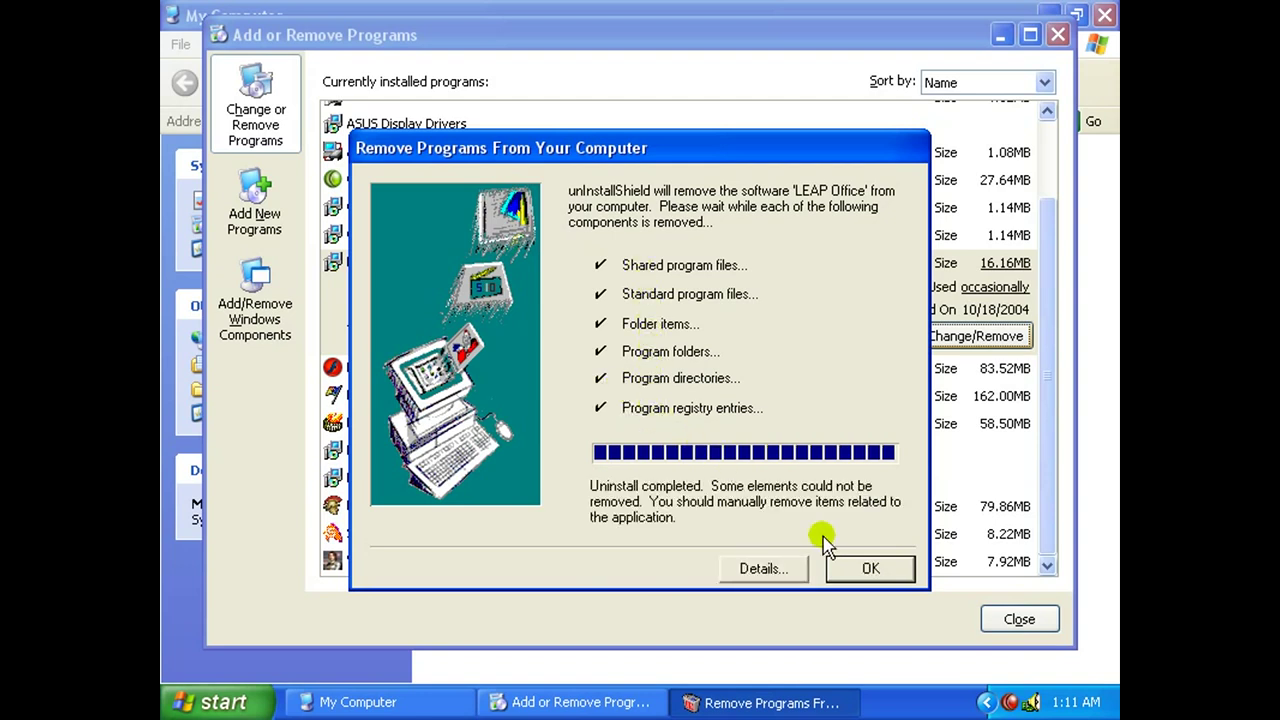
{"action": "left_click", "coordinate": [866, 567]}
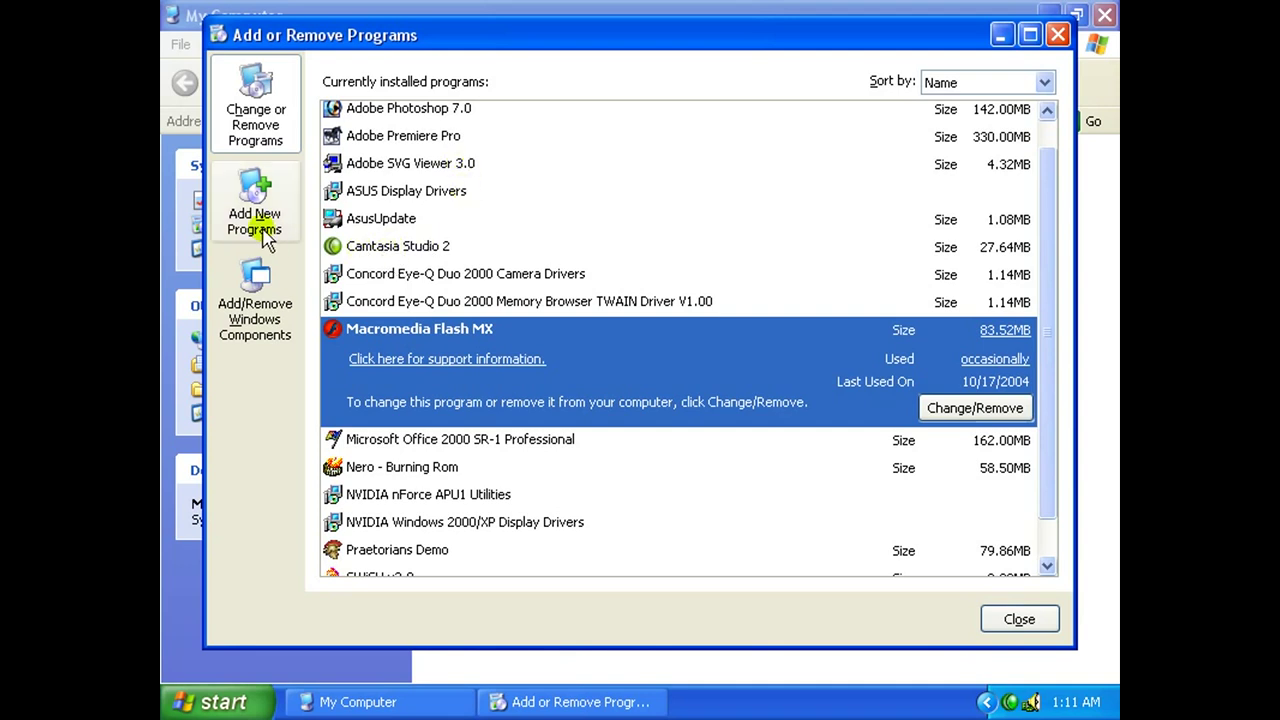
Start a CD or Floppy install under Add New Programs, browse, then cancel and close the window.
{"action": "left_click", "coordinate": [274, 230]}
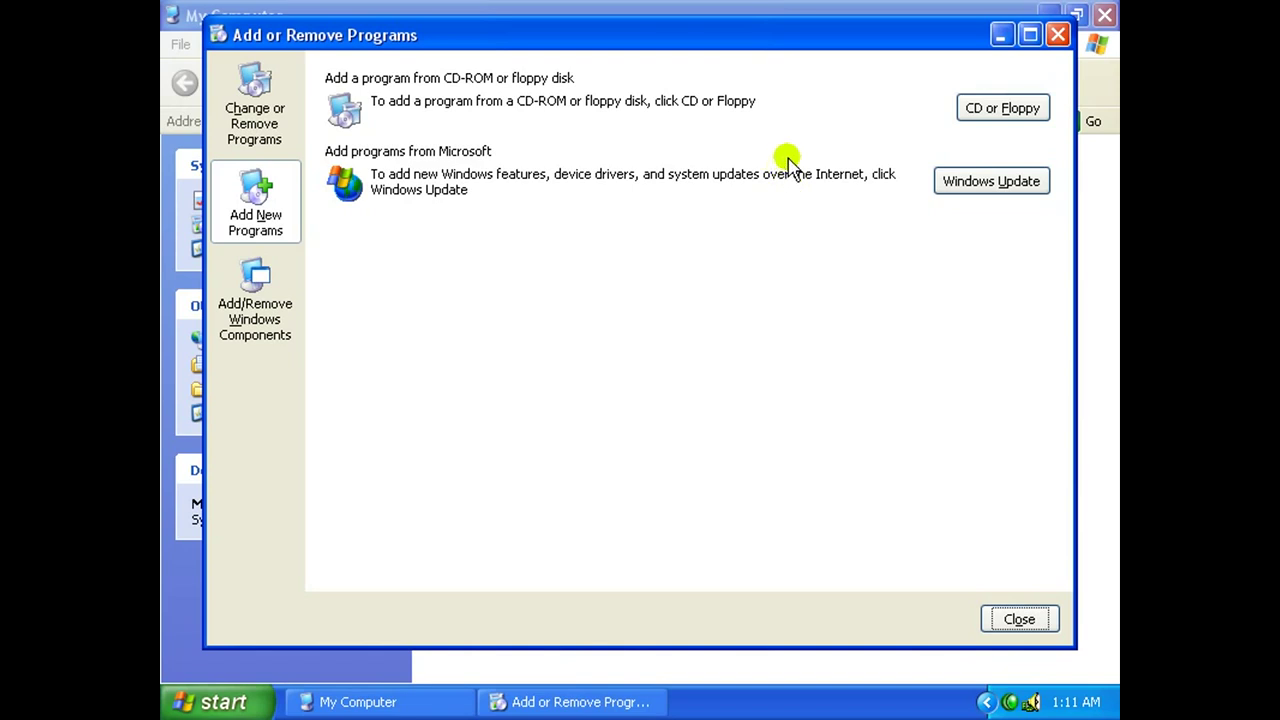
{"action": "left_click_drag", "start_coordinate": [847, 47], "coordinate": [847, 58]}
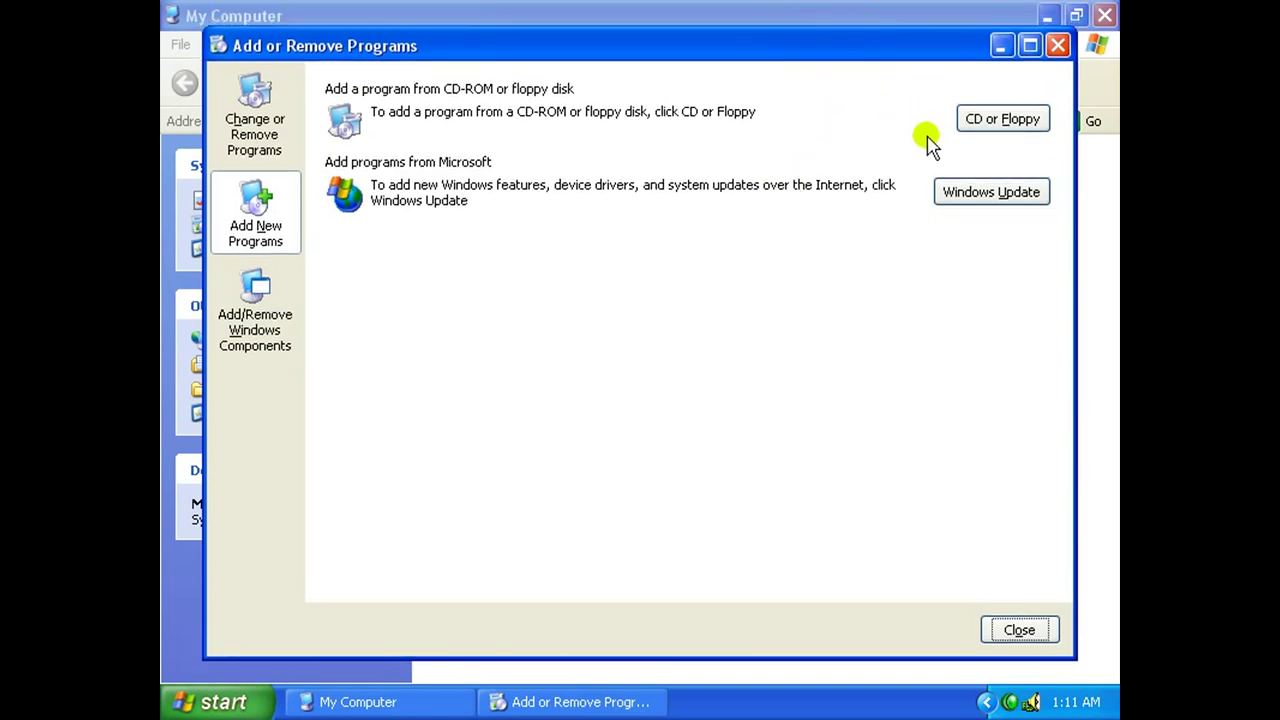
{"action": "left_click", "coordinate": [1005, 120]}
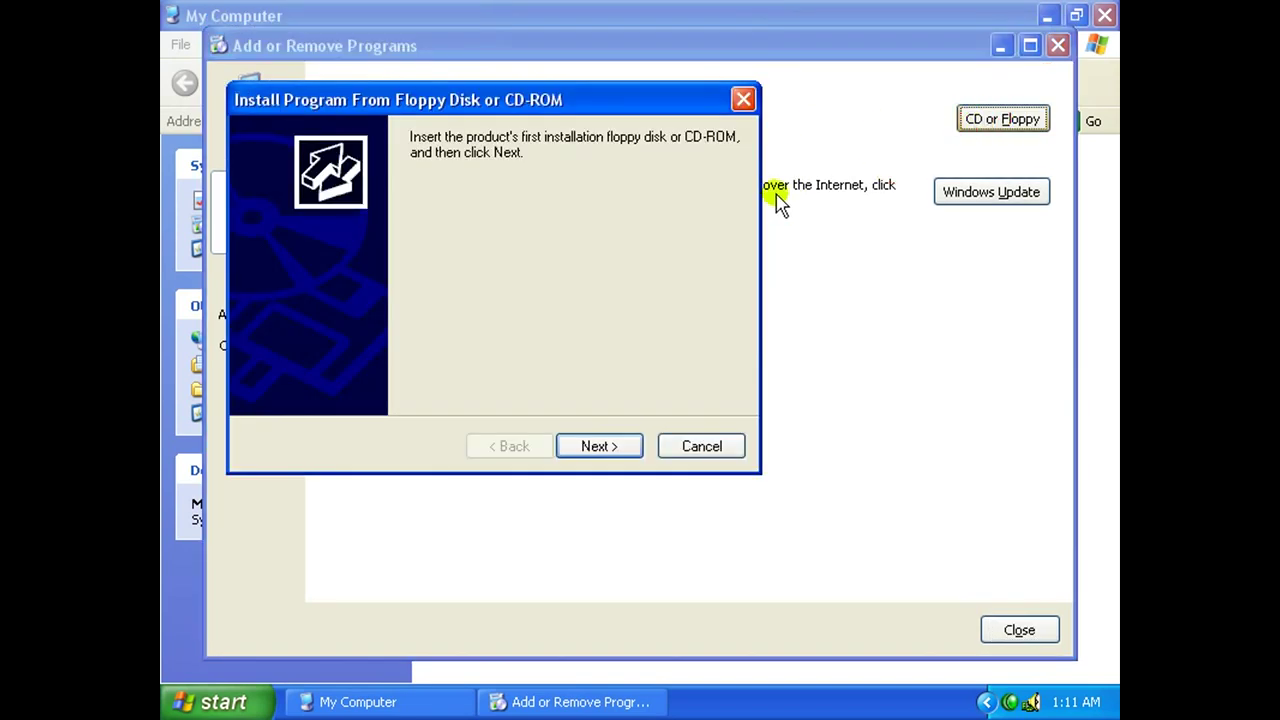
{"action": "left_click", "coordinate": [597, 445]}
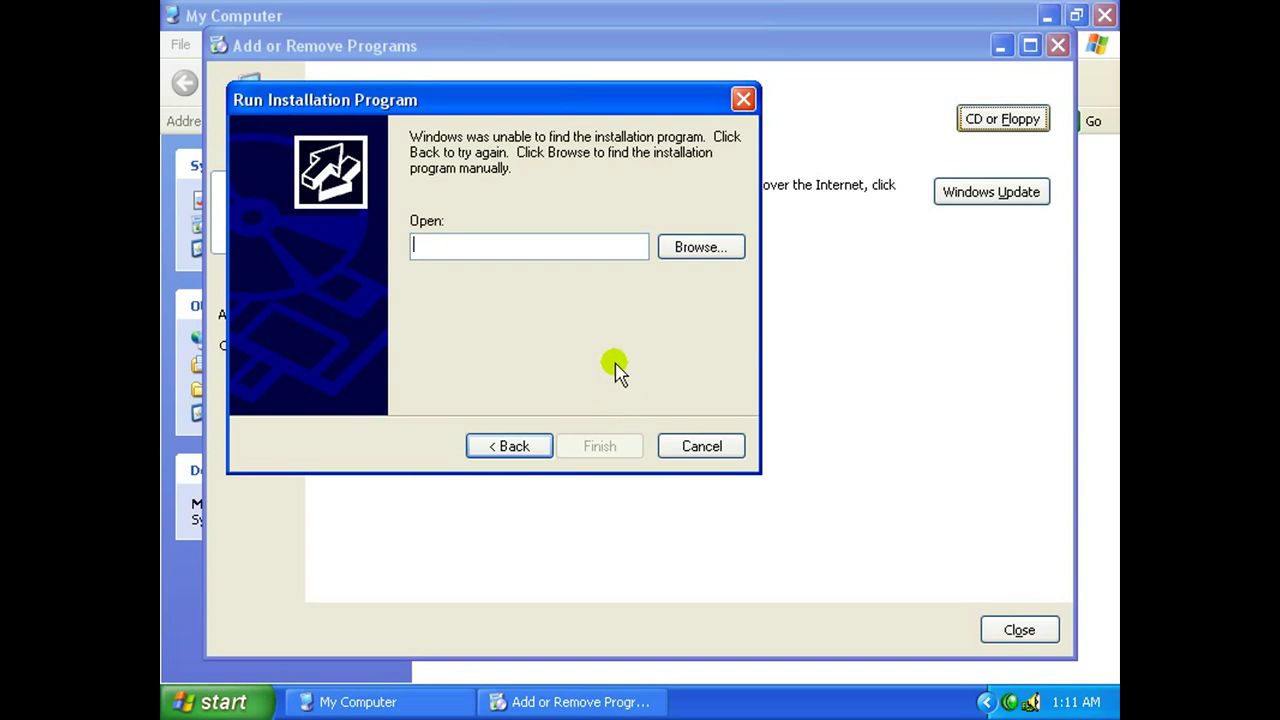
{"action": "left_click", "coordinate": [695, 251]}
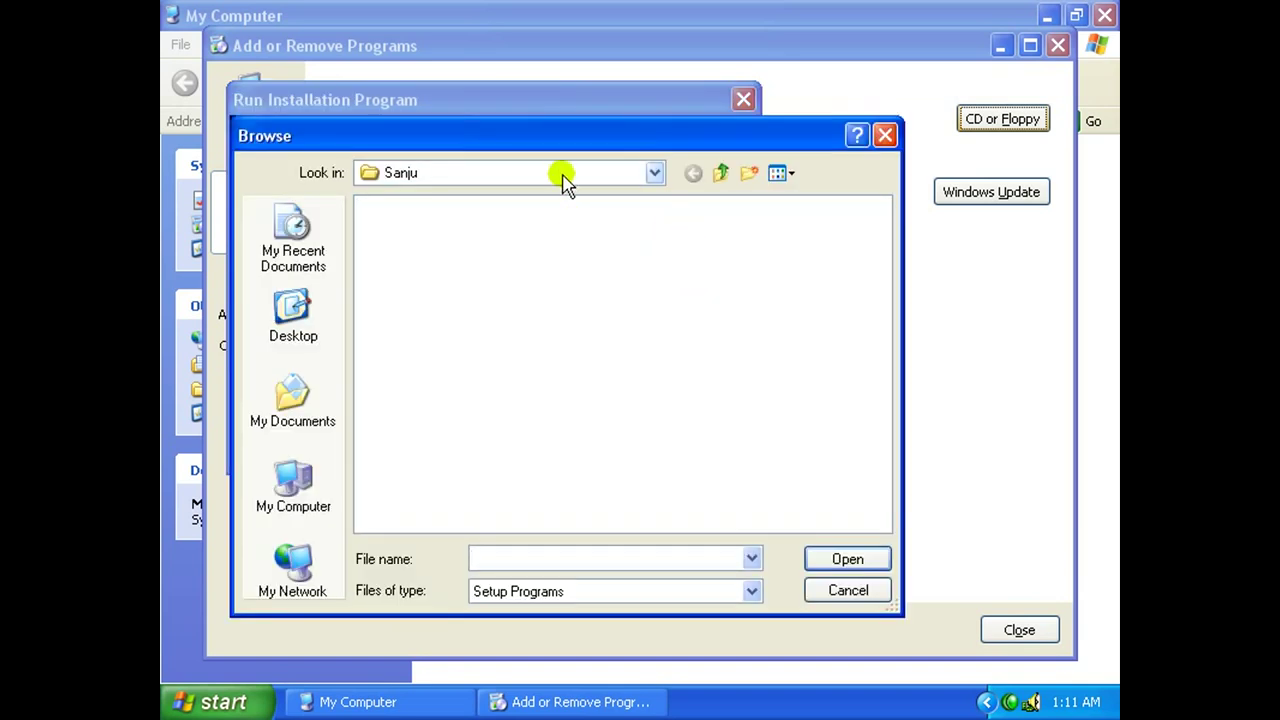
{"action": "left_click", "coordinate": [560, 175]}
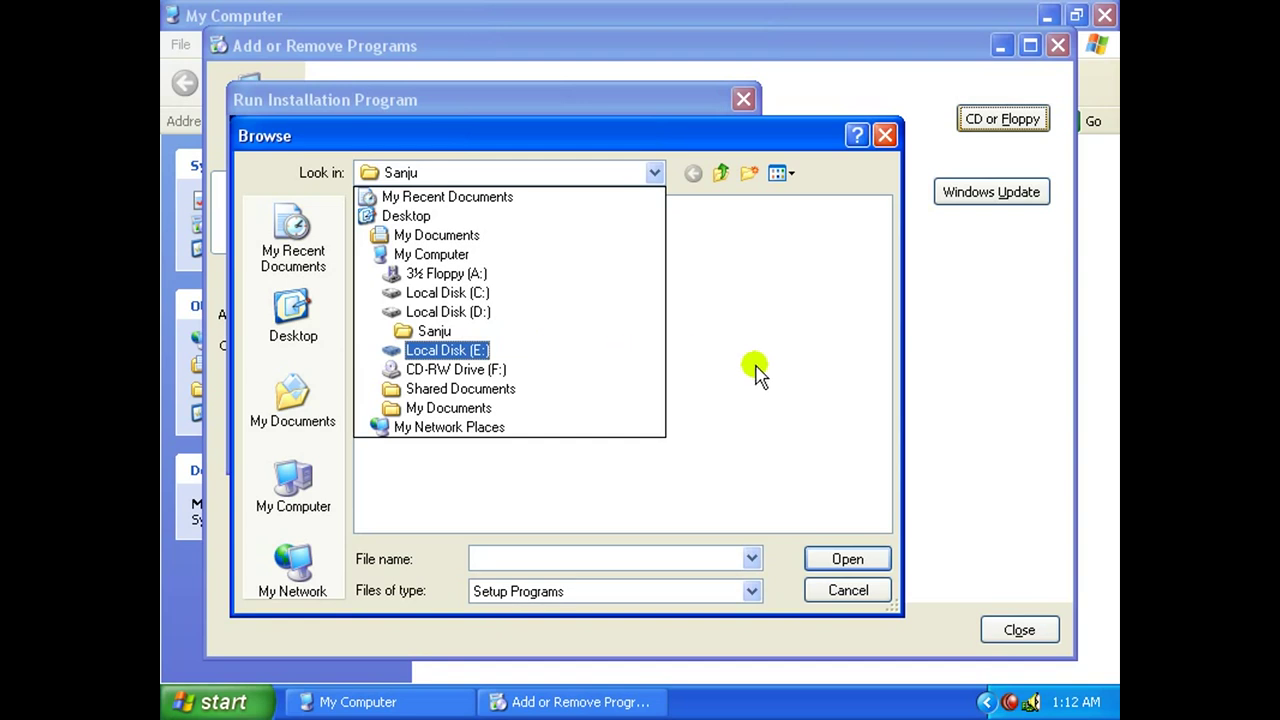
{"action": "left_click", "coordinate": [851, 589]}
{"action": "left_click", "coordinate": [858, 591]}
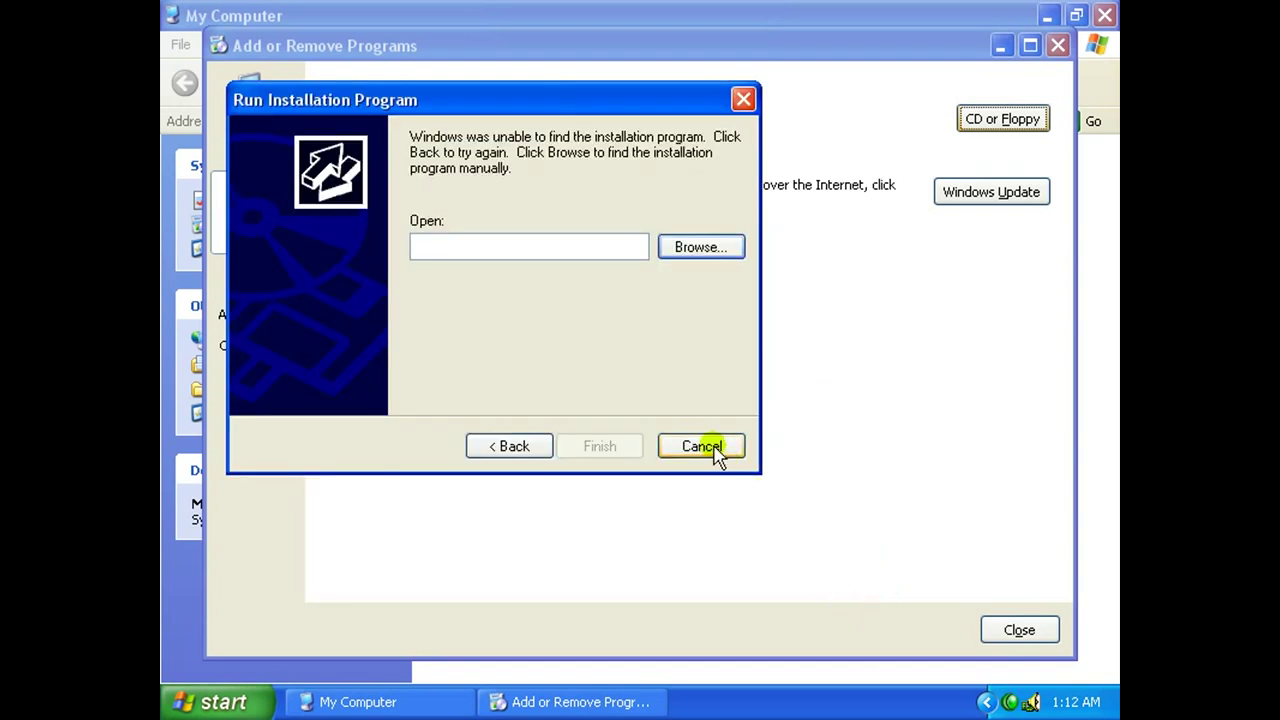
{"action": "left_click", "coordinate": [702, 446]}
{"action": "left_click", "coordinate": [1057, 45]}
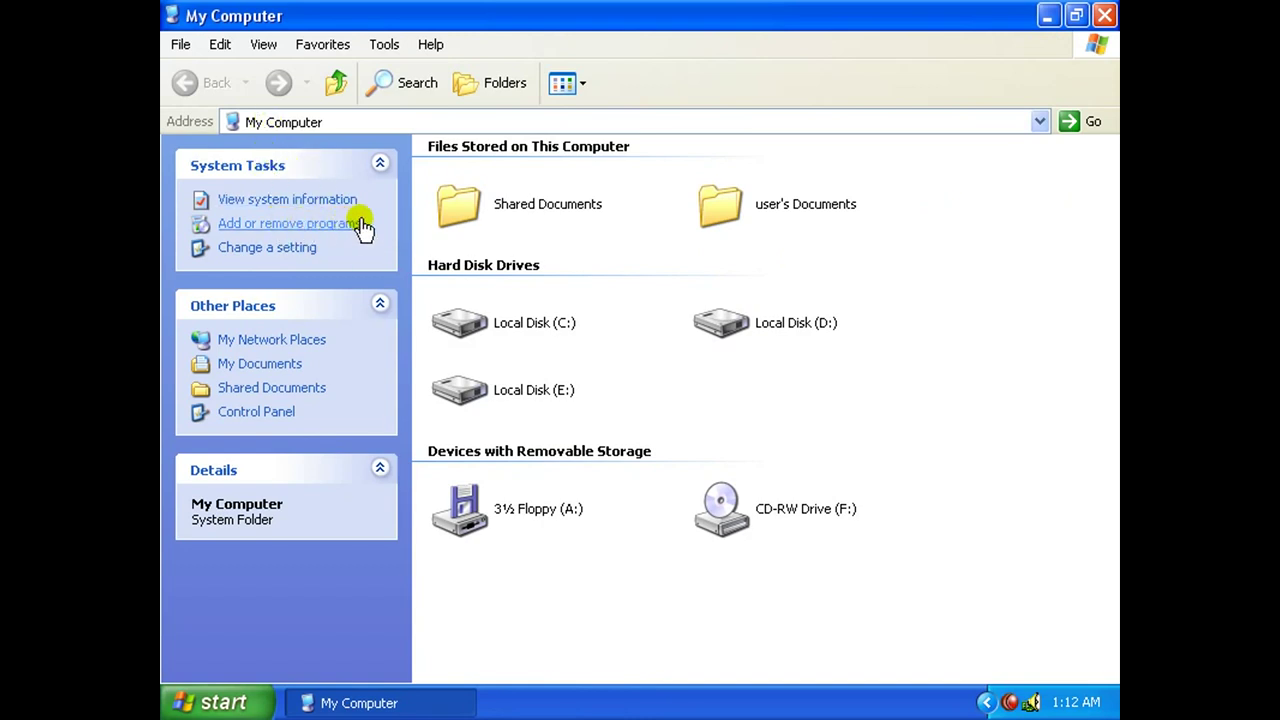
Close My Computer and open Add or Remove Programs from Start > Settings > Control Panel.
{"action": "left_click", "coordinate": [1105, 15]}
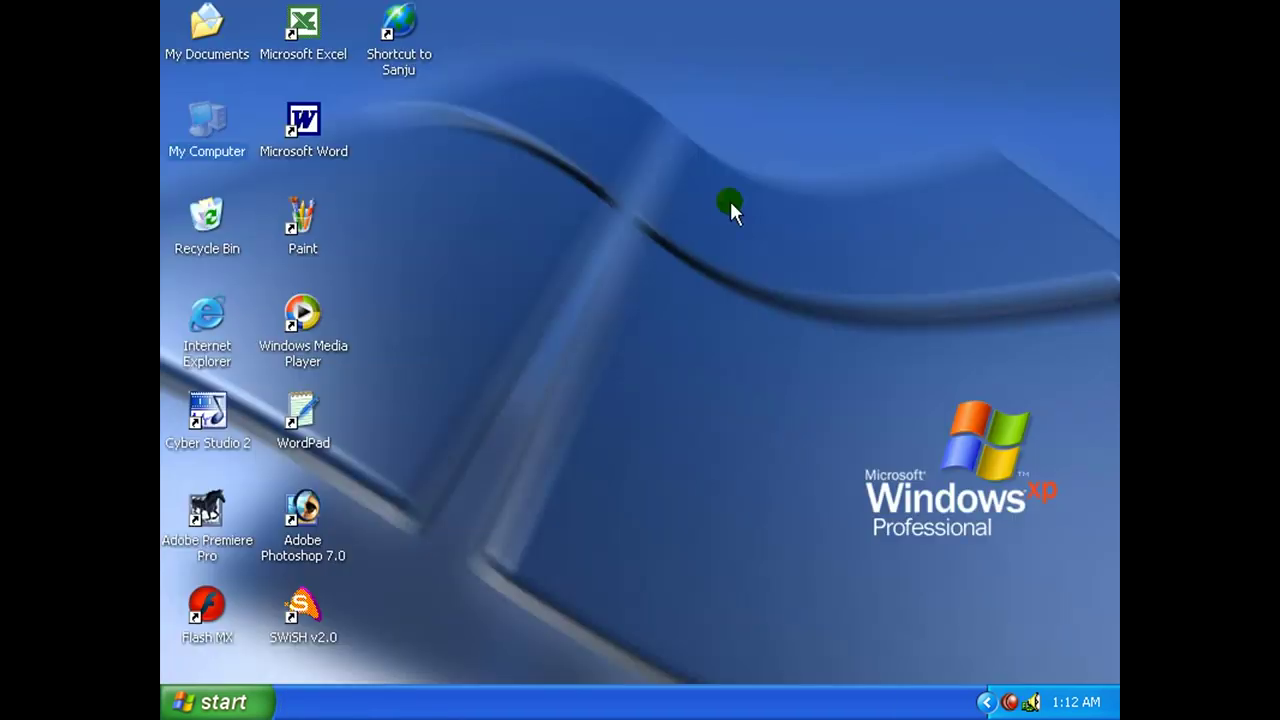
{"action": "right_click", "coordinate": [505, 210]}
{"action": "right_click", "coordinate": [430, 334]}
{"action": "left_click", "coordinate": [218, 705]}
{"action": "left_click", "coordinate": [298, 463]}
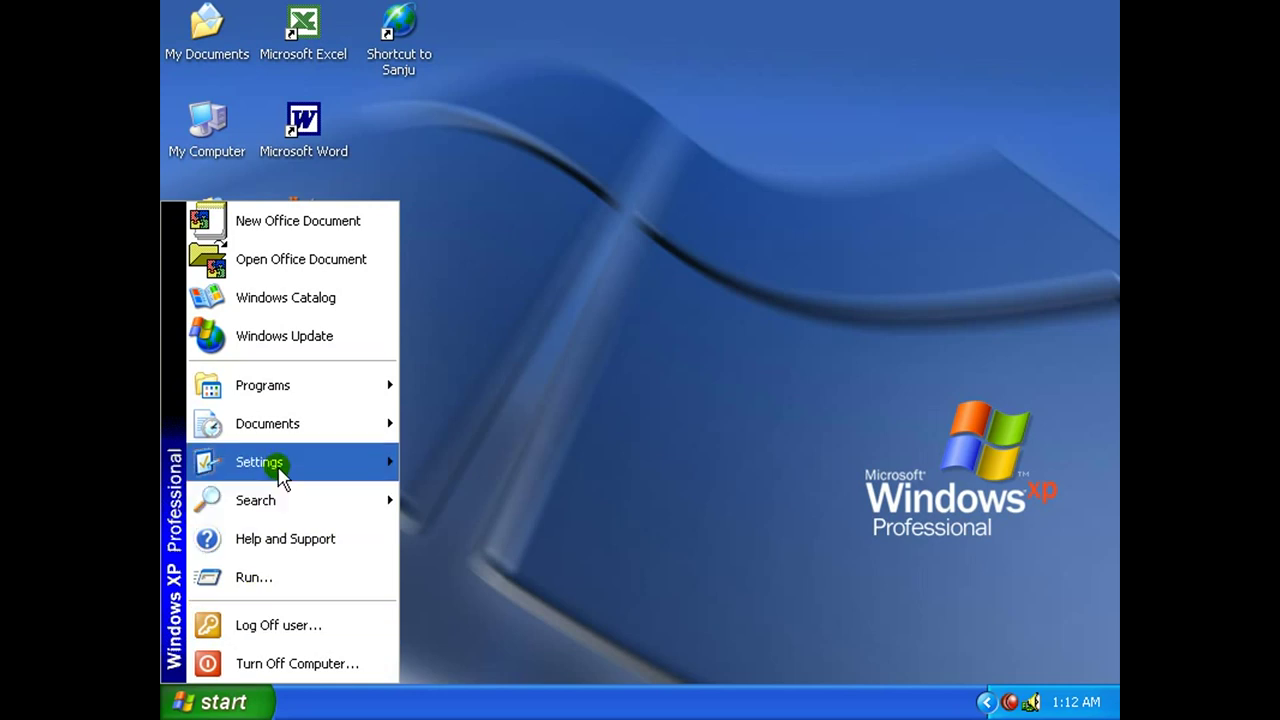
{"action": "left_click", "coordinate": [505, 460]}
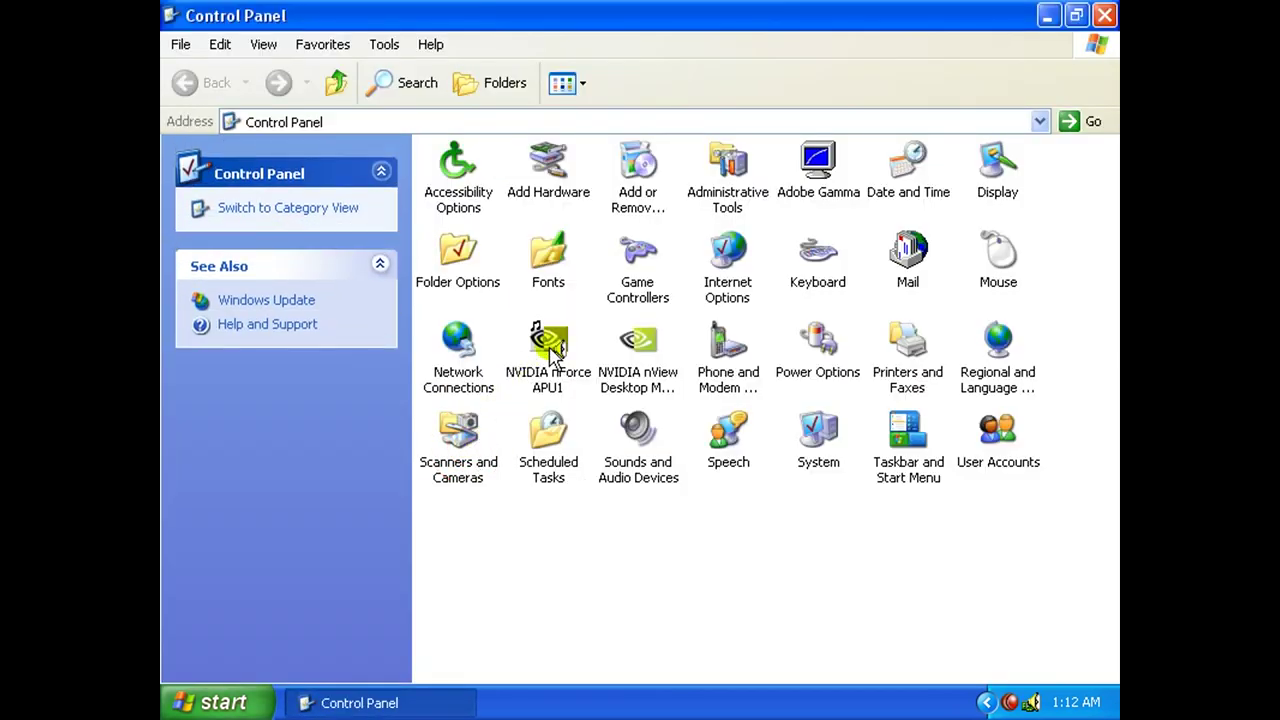
{"action": "left_click", "coordinate": [640, 206]}
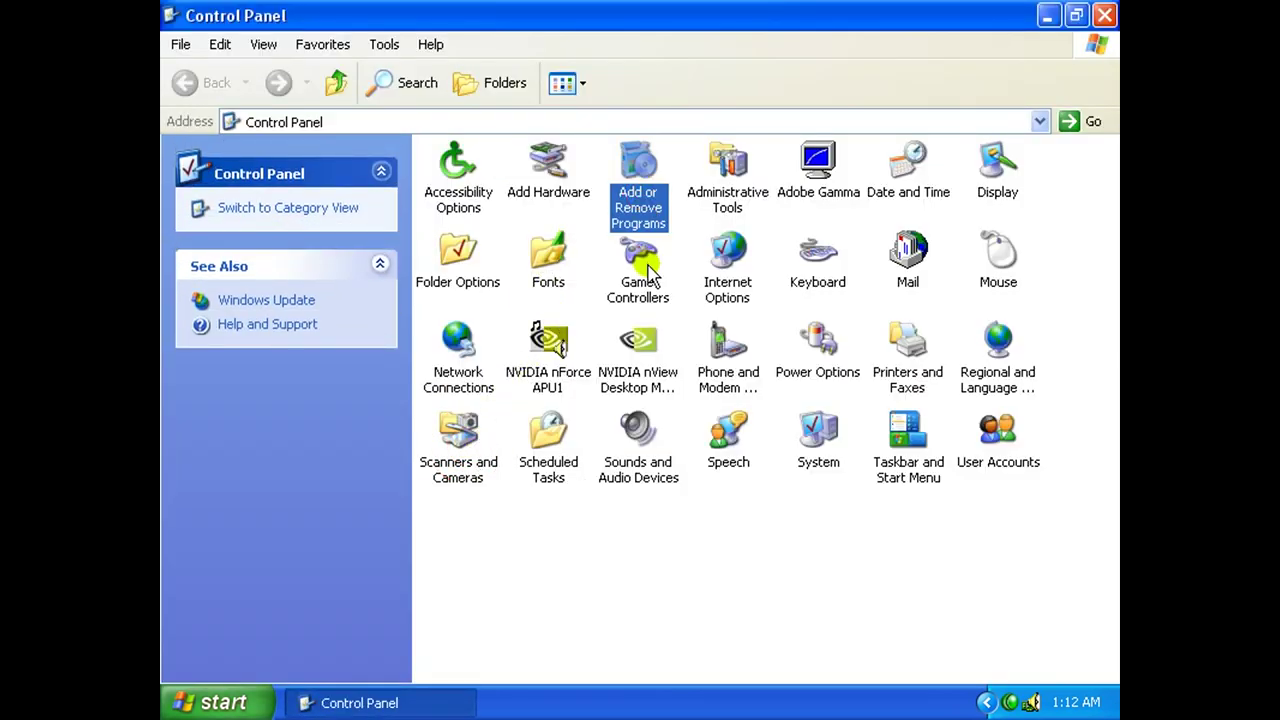
{"action": "double_click", "coordinate": [638, 196]}
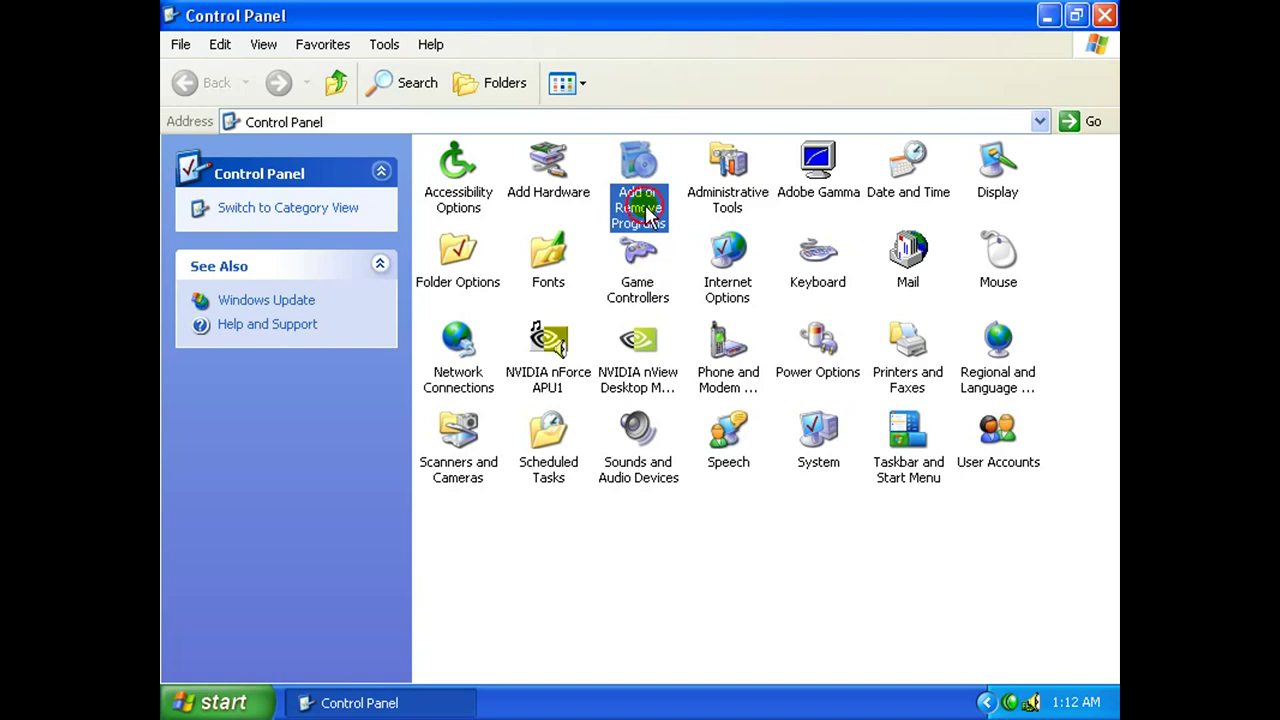
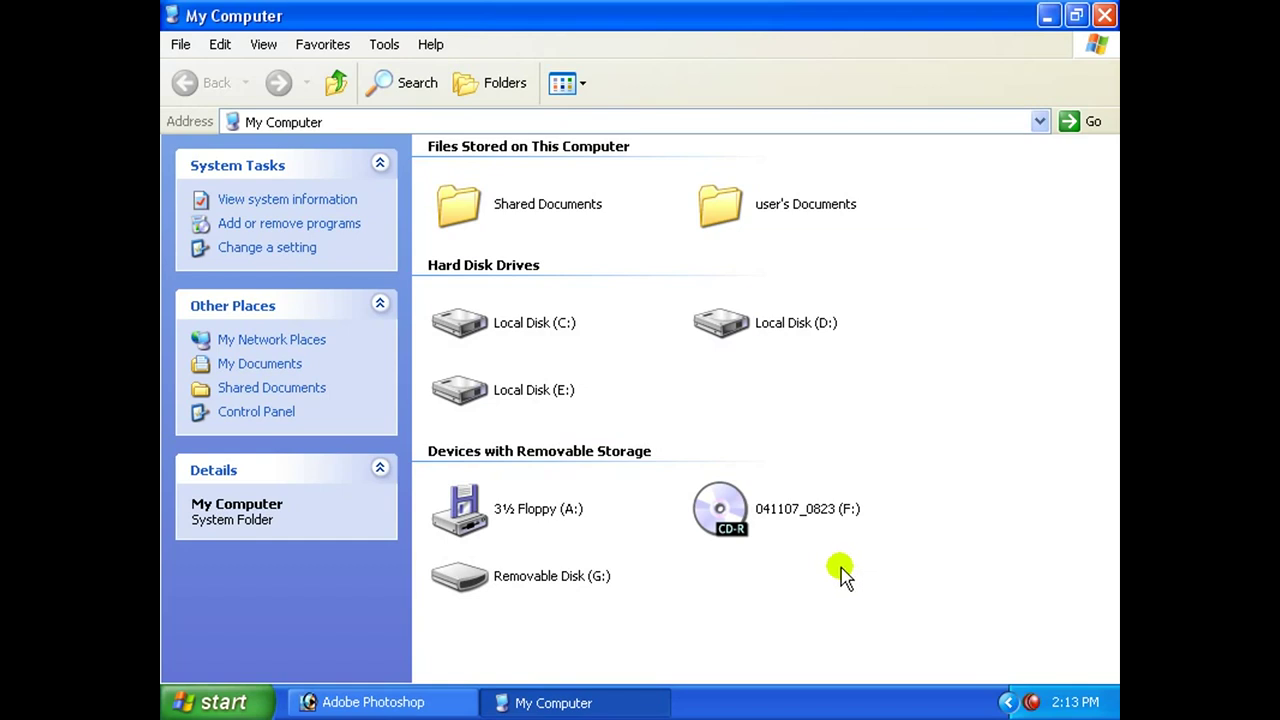
Open the DCL100 photo folder on Removable Disk (G:).
{"action": "left_click", "coordinate": [526, 580]}
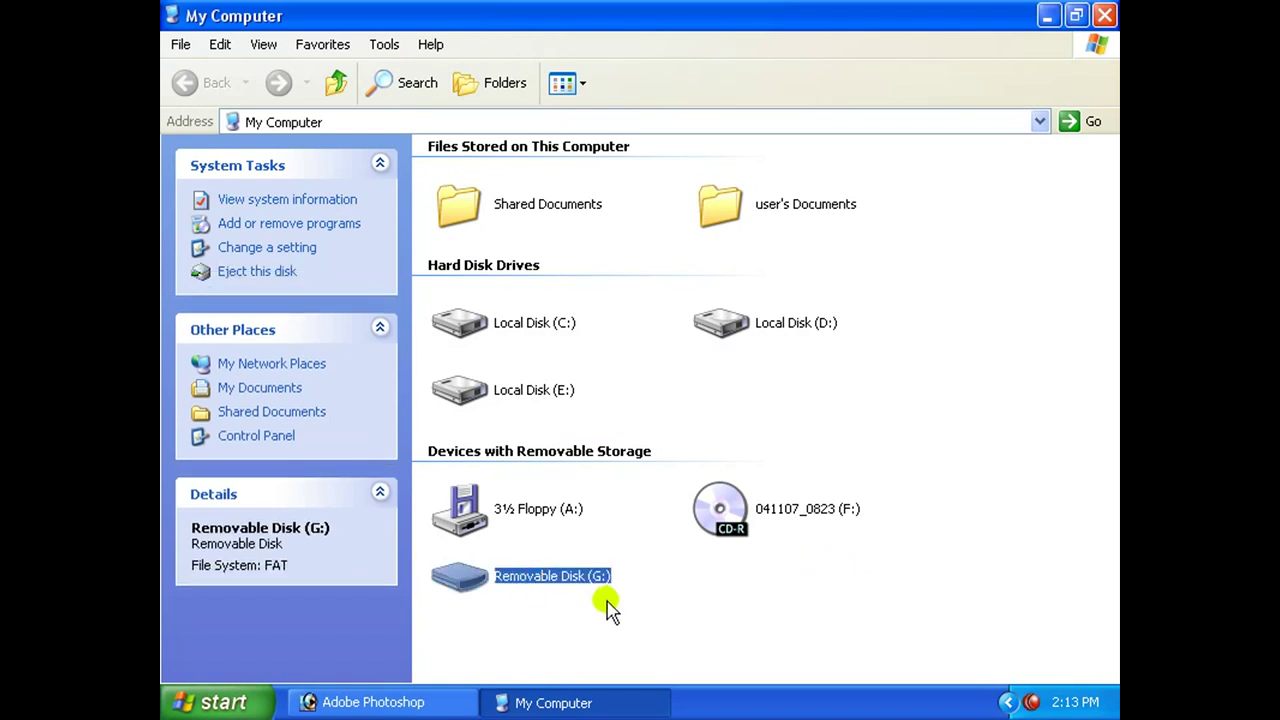
{"action": "double_click", "coordinate": [555, 582]}
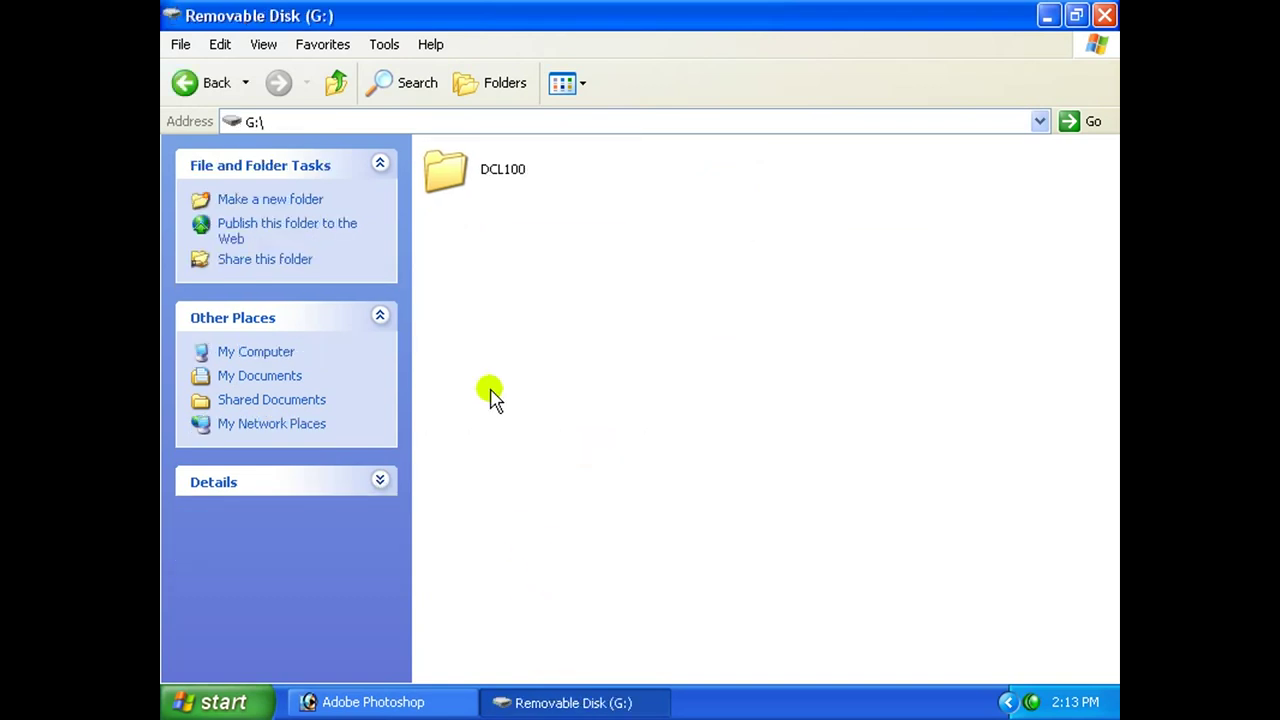
{"action": "left_click", "coordinate": [450, 172]}
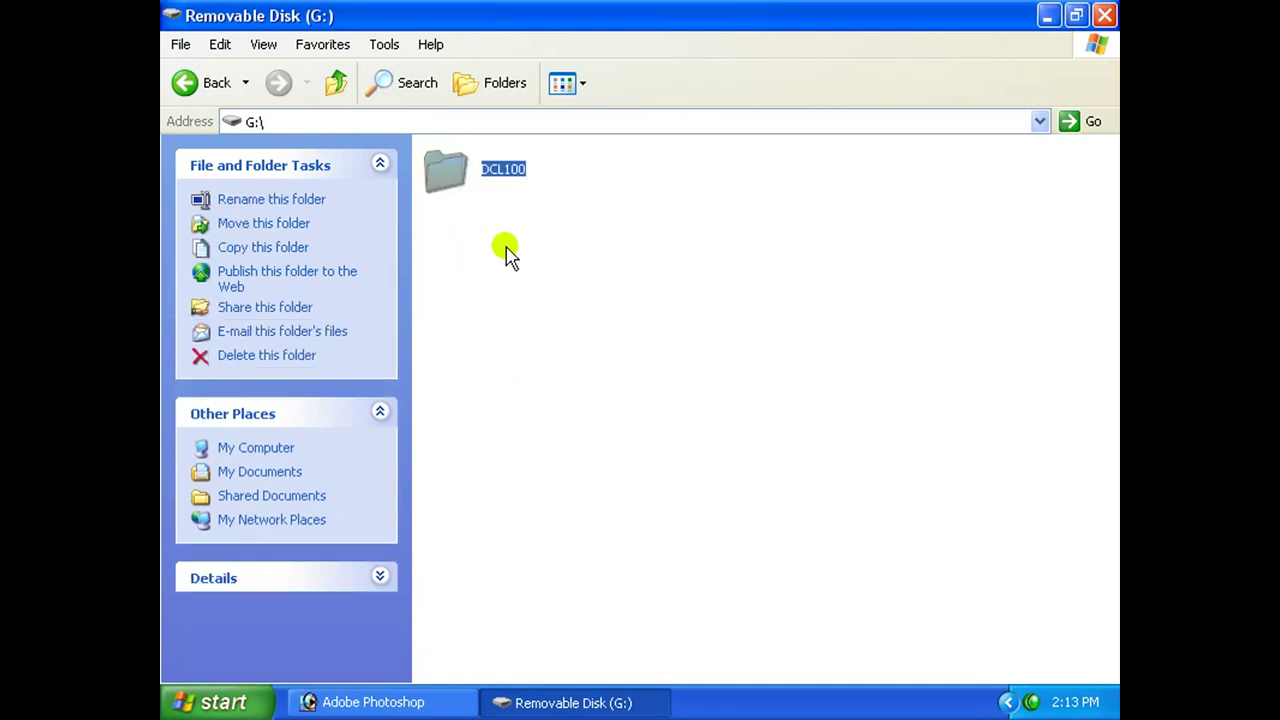
{"action": "double_click", "coordinate": [450, 180]}
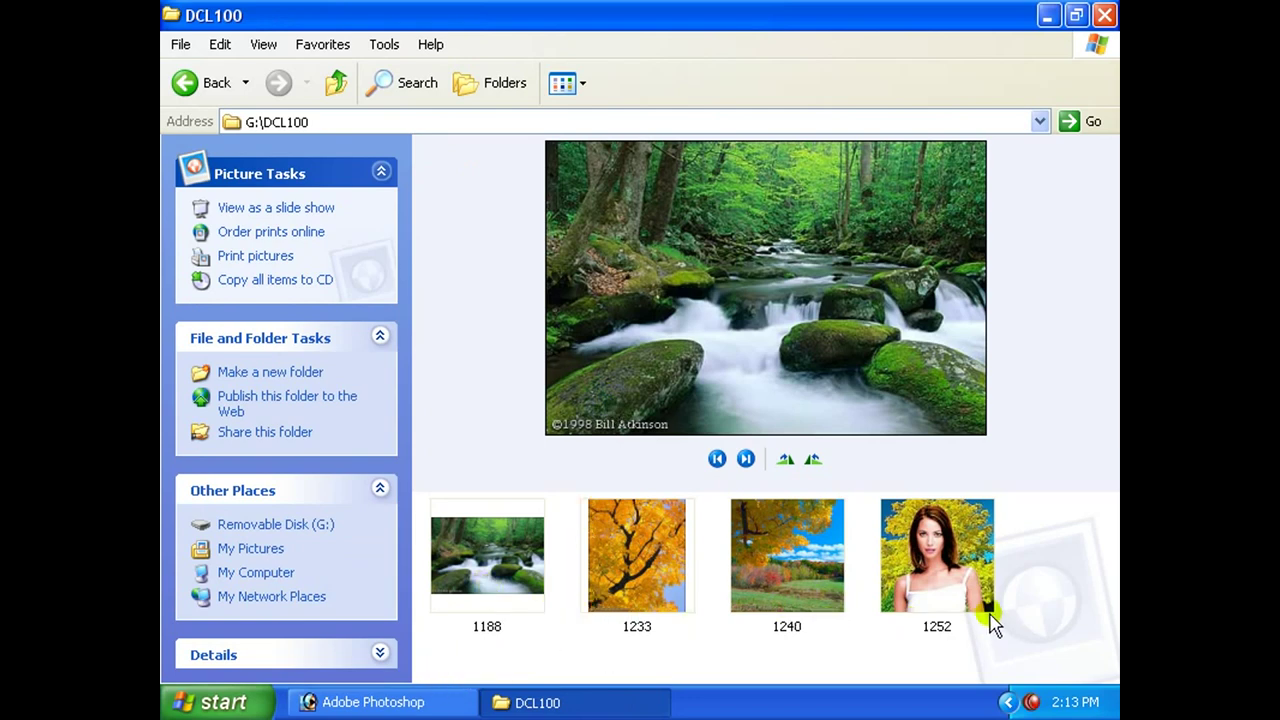
Preview photos 1188, 1233, 1240 and 1252 and check the folder's view options.
{"action": "left_click", "coordinate": [487, 575]}
{"action": "left_click", "coordinate": [645, 585]}
{"action": "left_click", "coordinate": [786, 572]}
{"action": "left_click", "coordinate": [937, 565]}
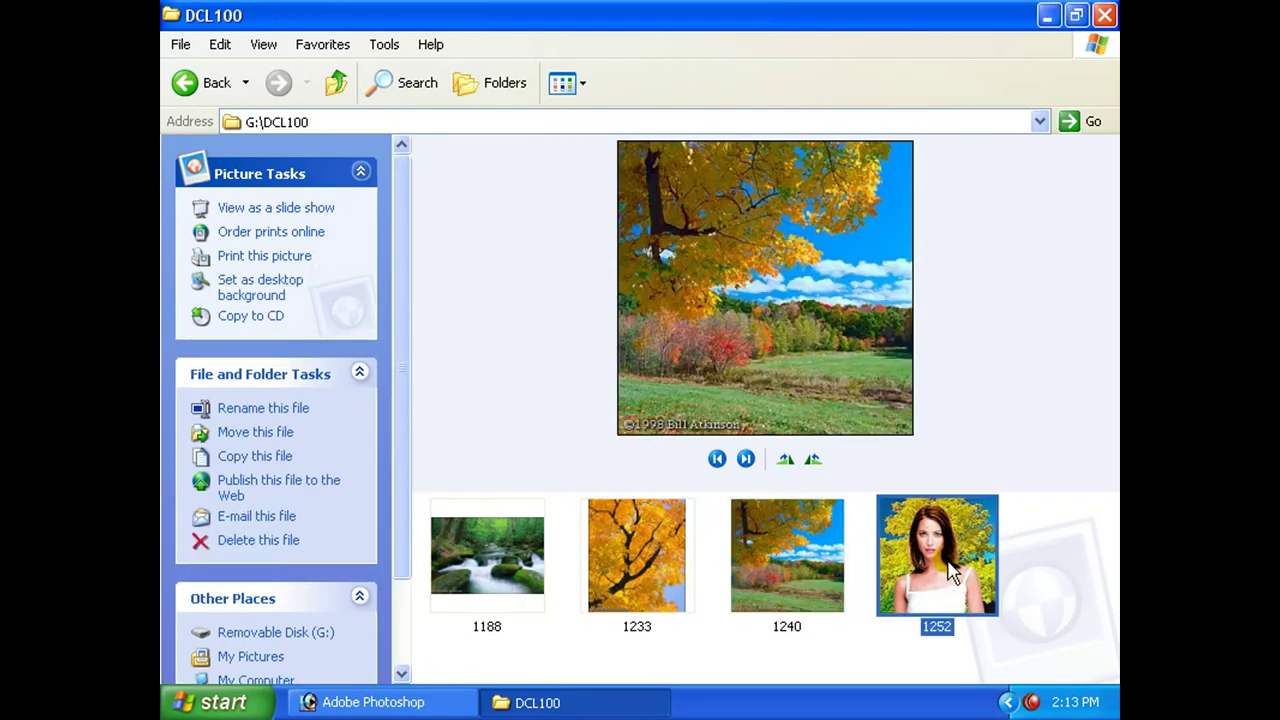
{"action": "left_click", "coordinate": [584, 83]}
{"action": "left_click", "coordinate": [599, 142]}
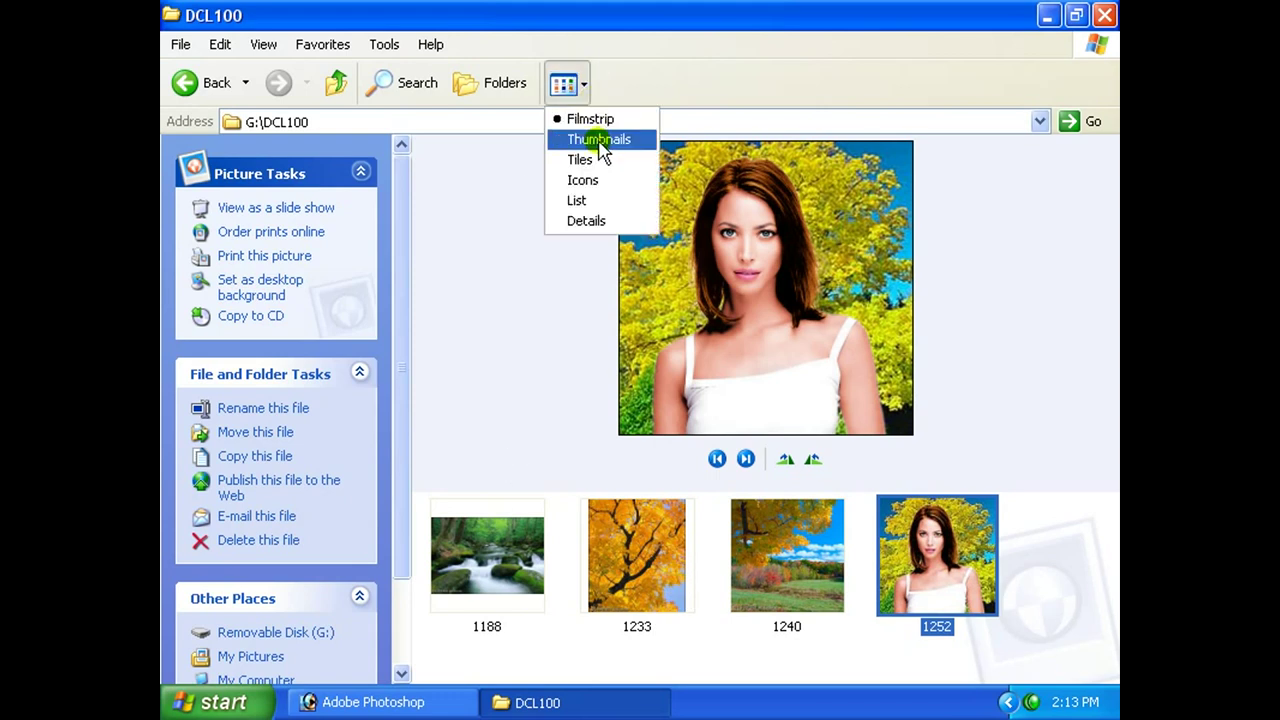
{"action": "left_click", "coordinate": [611, 80]}
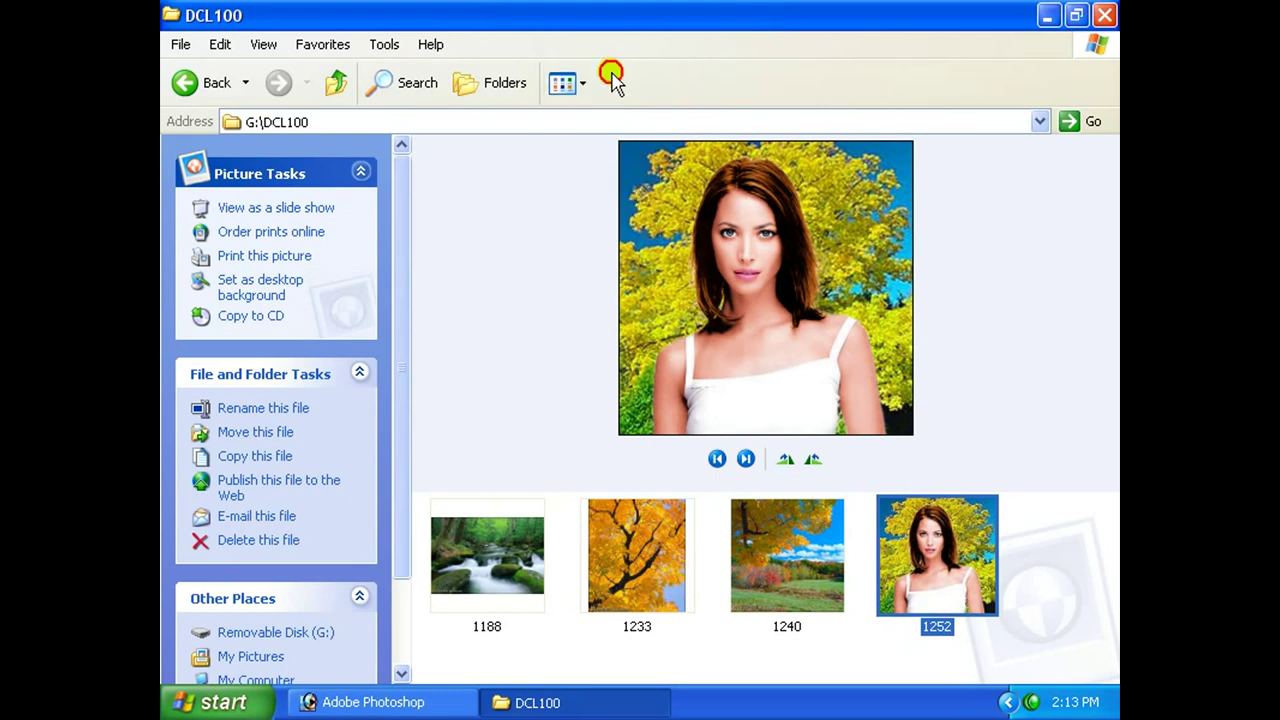
{"action": "left_click", "coordinate": [595, 570]}
{"action": "left_click", "coordinate": [750, 574]}
{"action": "left_click", "coordinate": [858, 578]}
Select all four photos, copy them, and go up to Removable Disk (G:).
{"action": "left_click_drag", "start_coordinate": [1046, 502], "coordinate": [497, 595]}
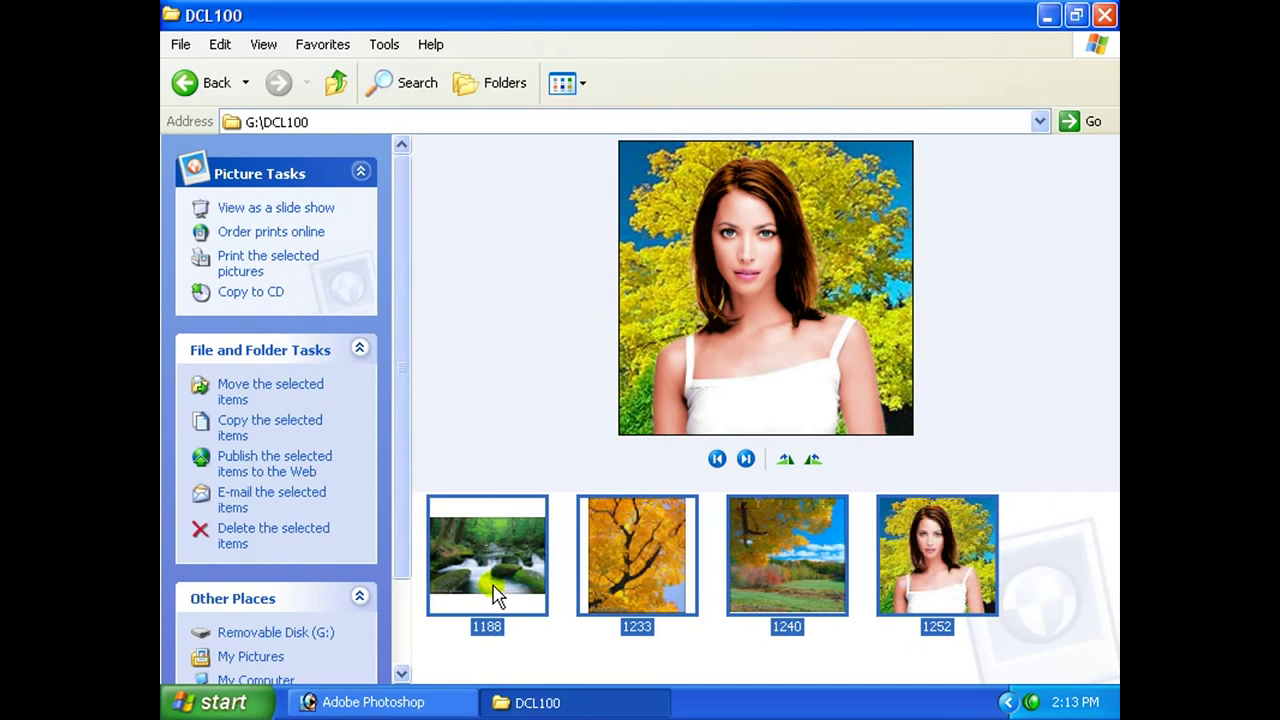
{"action": "right_click", "coordinate": [770, 563]}
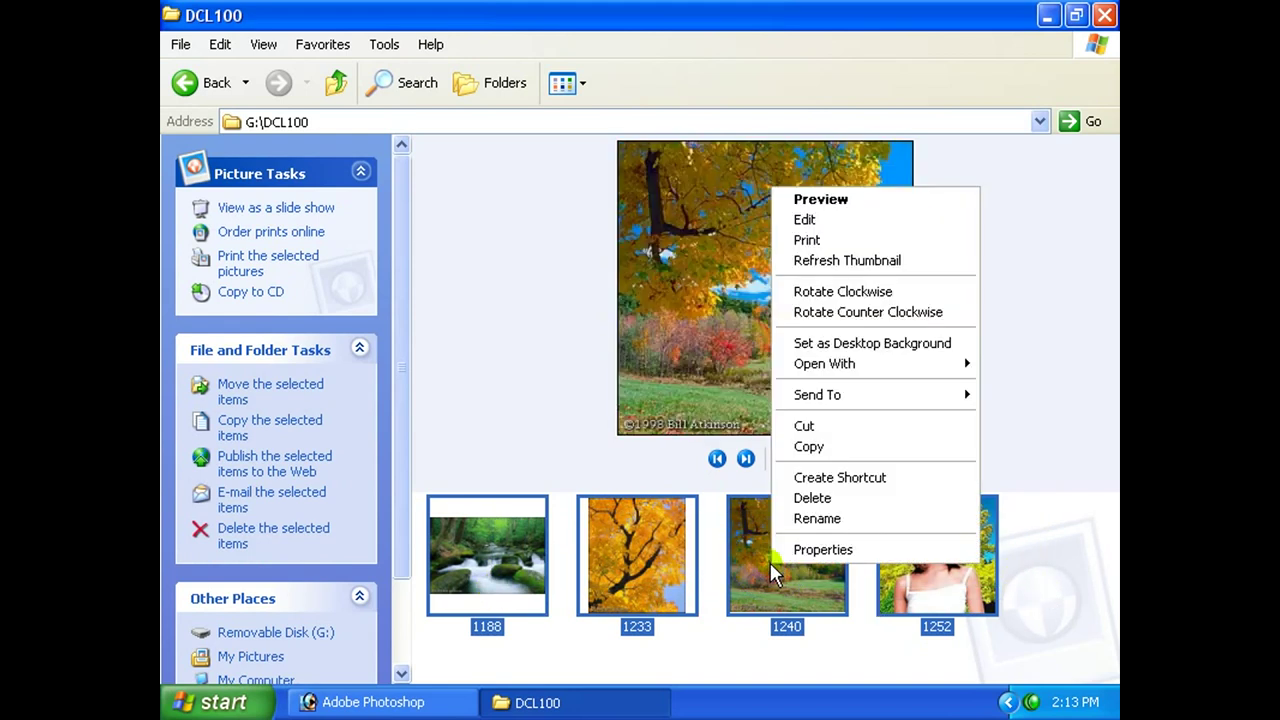
{"action": "left_click", "coordinate": [827, 448]}
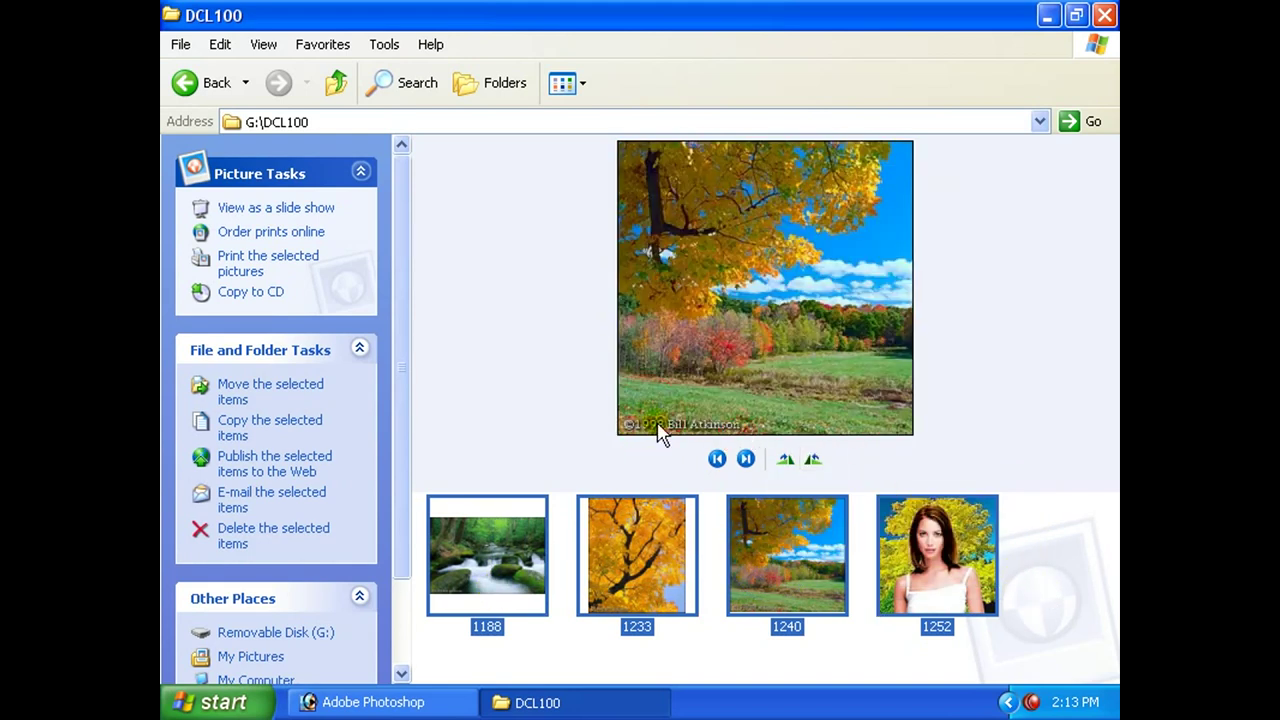
{"action": "left_click", "coordinate": [338, 84]}
Close My Computer and create a new desktop folder named Photo.
{"action": "left_click", "coordinate": [338, 84]}
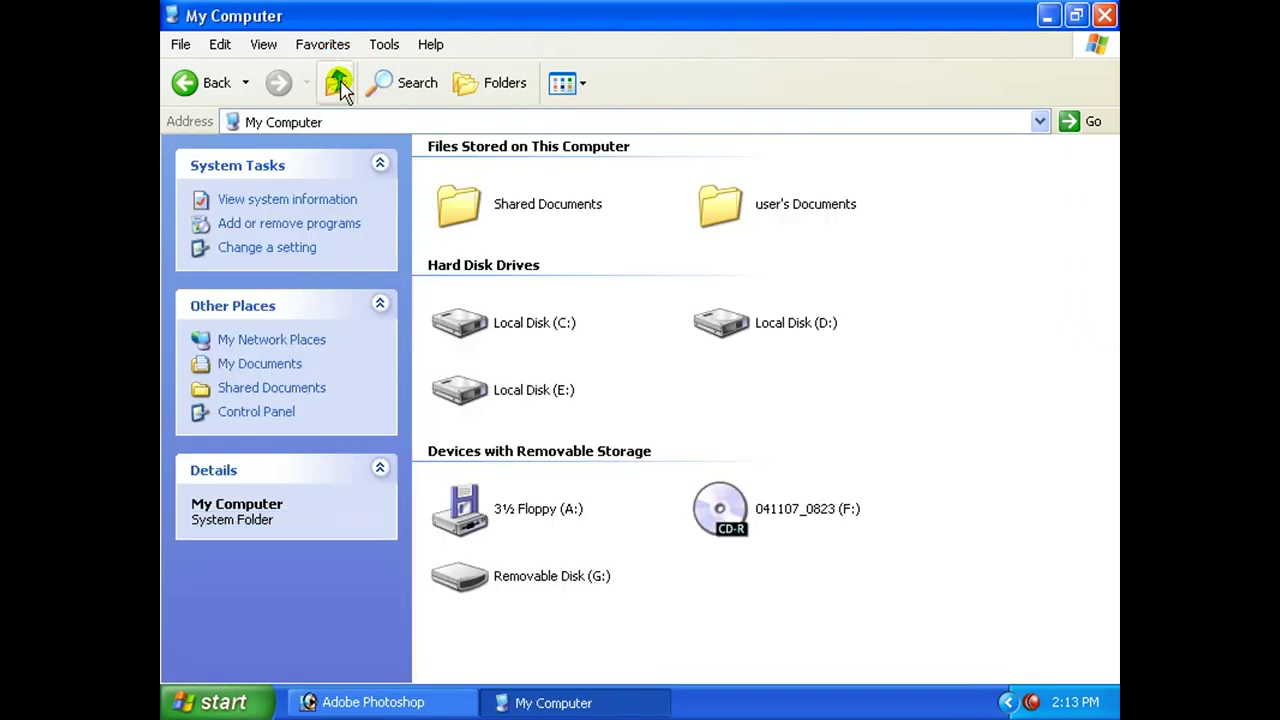
{"action": "left_click", "coordinate": [762, 328]}
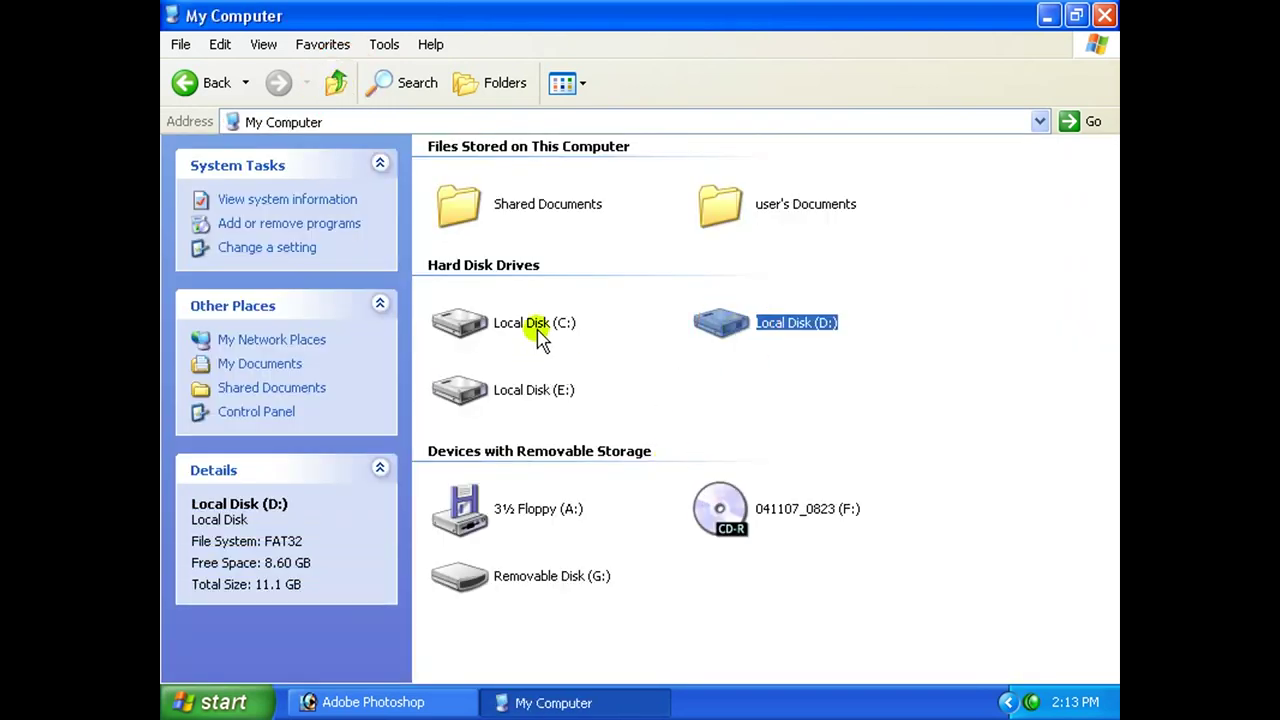
{"action": "left_click", "coordinate": [1104, 15]}
{"action": "right_click", "coordinate": [540, 318]}
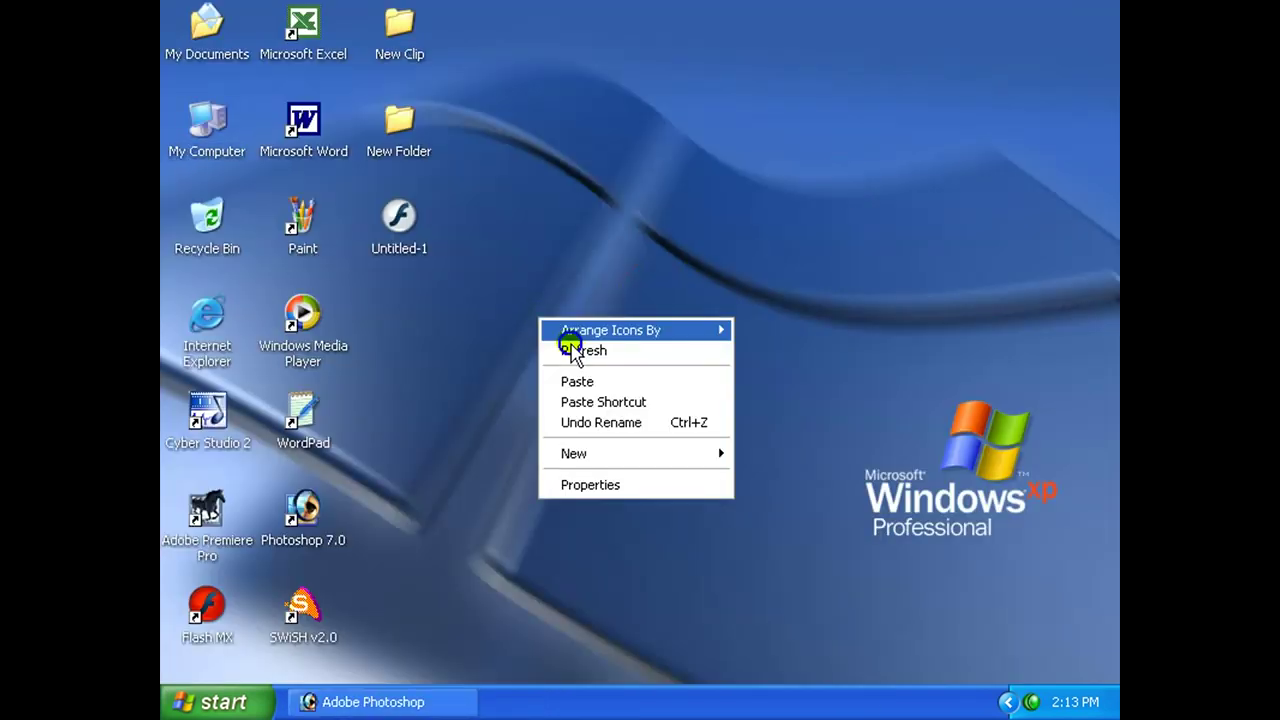
{"action": "mouse_move", "coordinate": [608, 454]}
{"action": "left_click", "coordinate": [790, 192]}
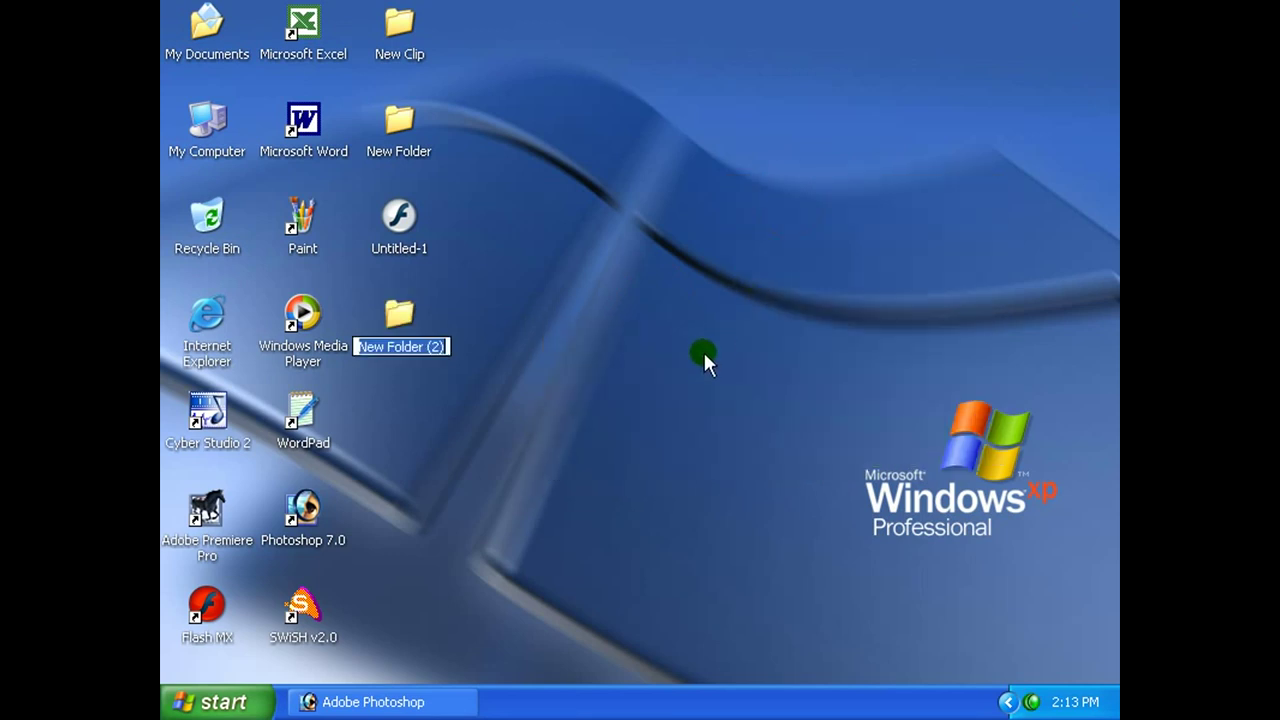
{"action": "type", "text": "Phot"}
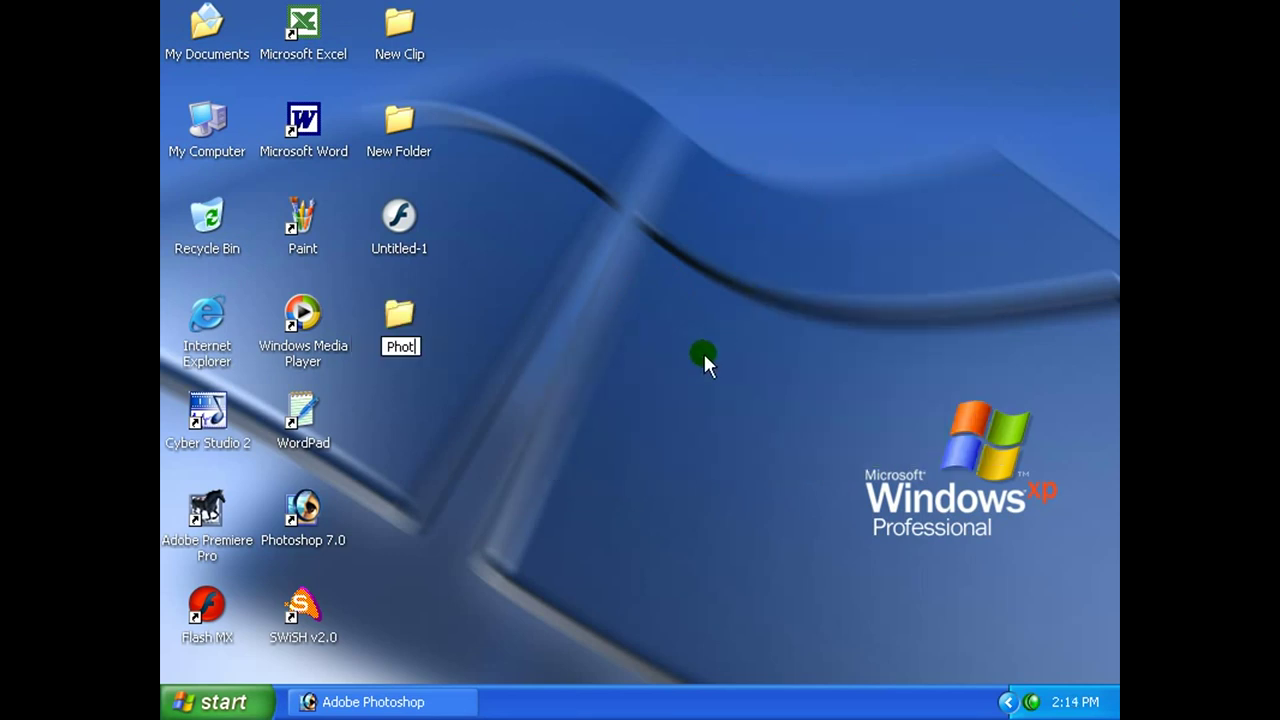
{"action": "type", "text": "o"}
{"action": "key", "text": "Return"}
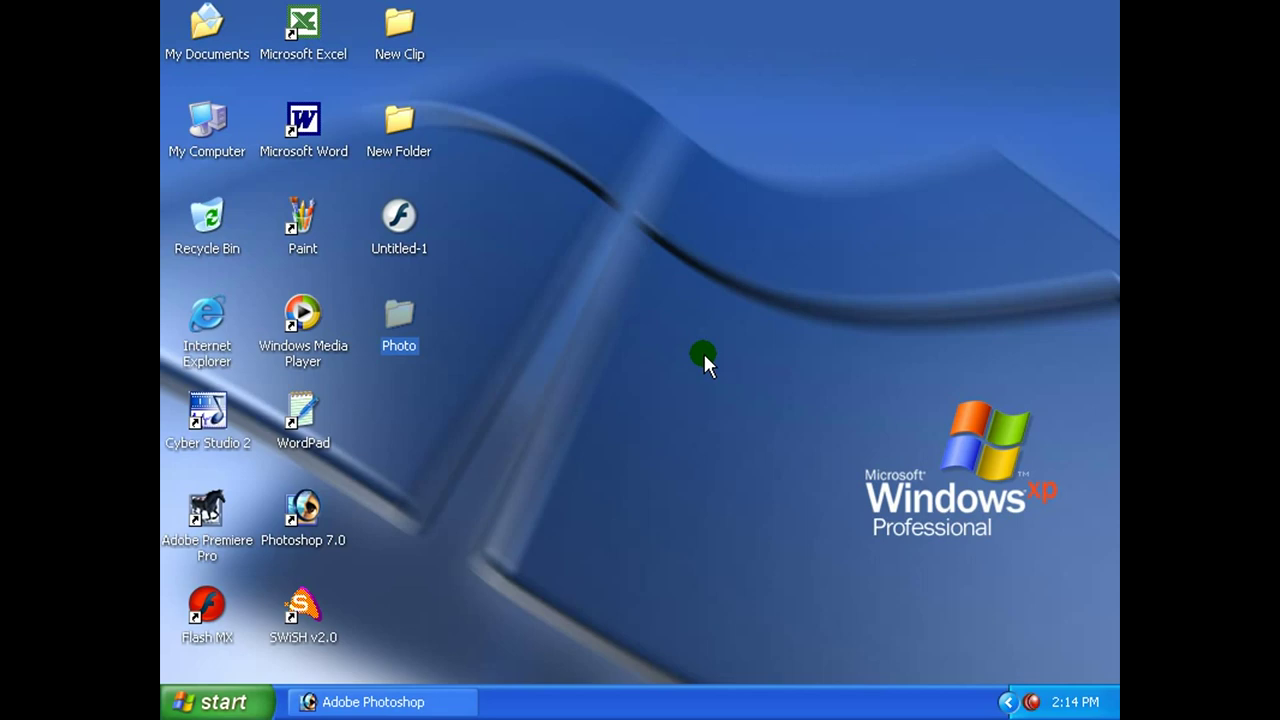
Paste the four copied photos into the Photo folder.
{"action": "double_click", "coordinate": [404, 316]}
{"action": "right_click", "coordinate": [482, 272]}
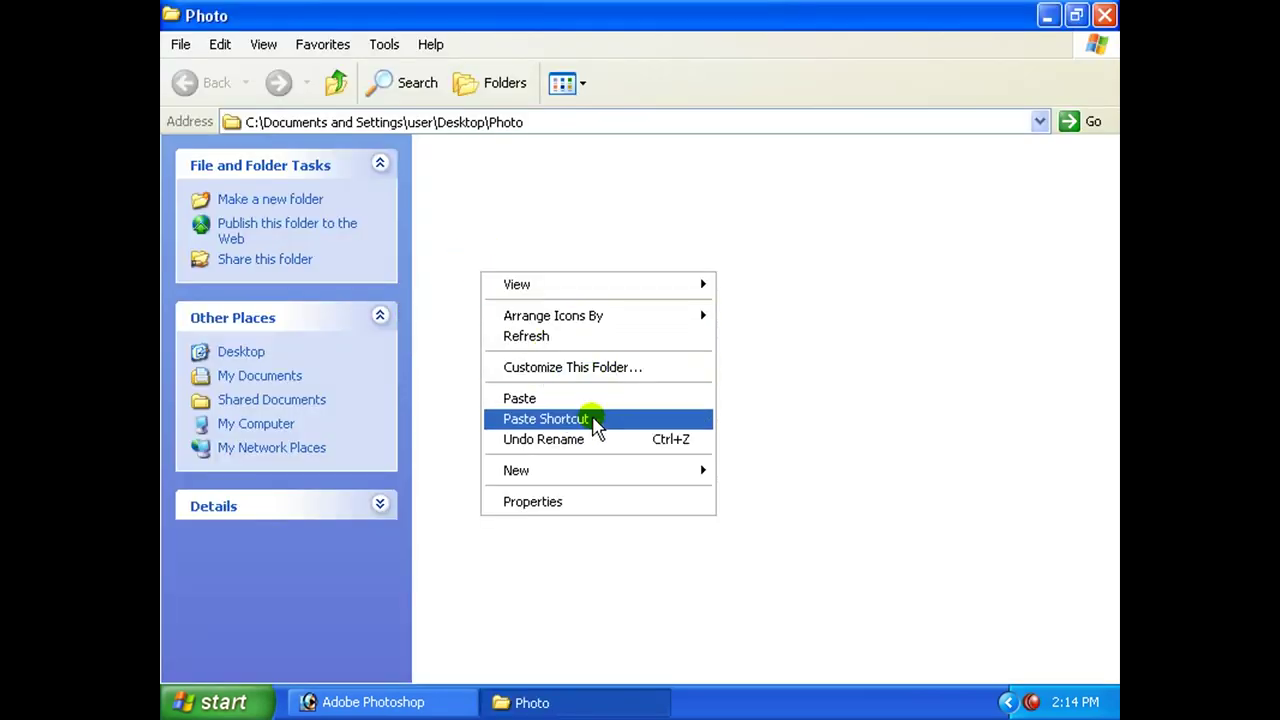
{"action": "left_click", "coordinate": [577, 398]}
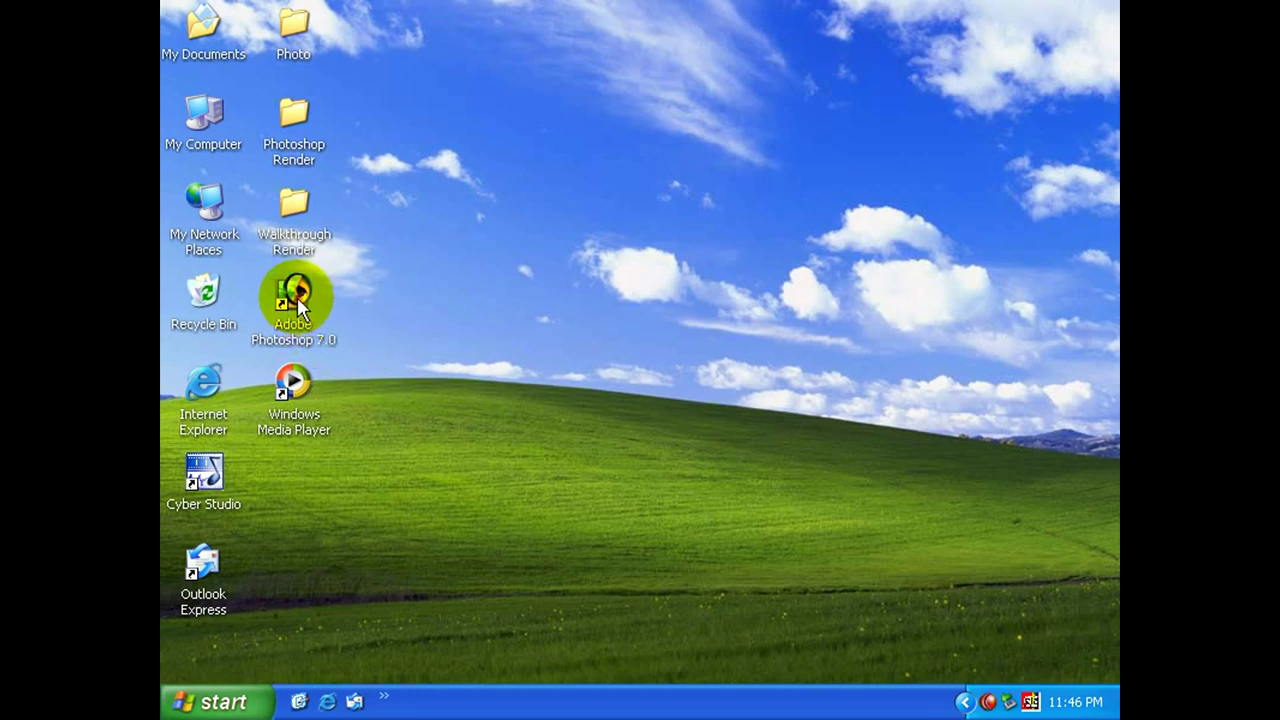
Launch Adobe Photoshop 7.0 from its desktop shortcut.
{"action": "left_click", "coordinate": [309, 304]}
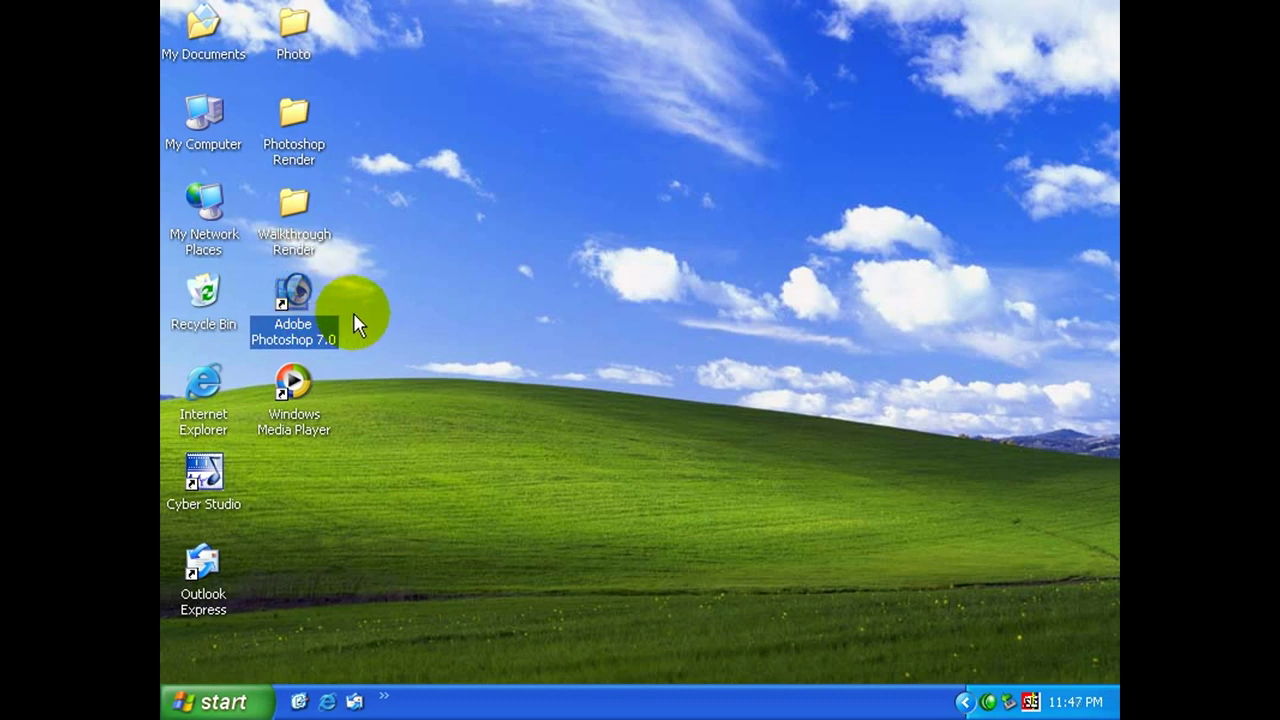
{"action": "left_click", "coordinate": [366, 335]}
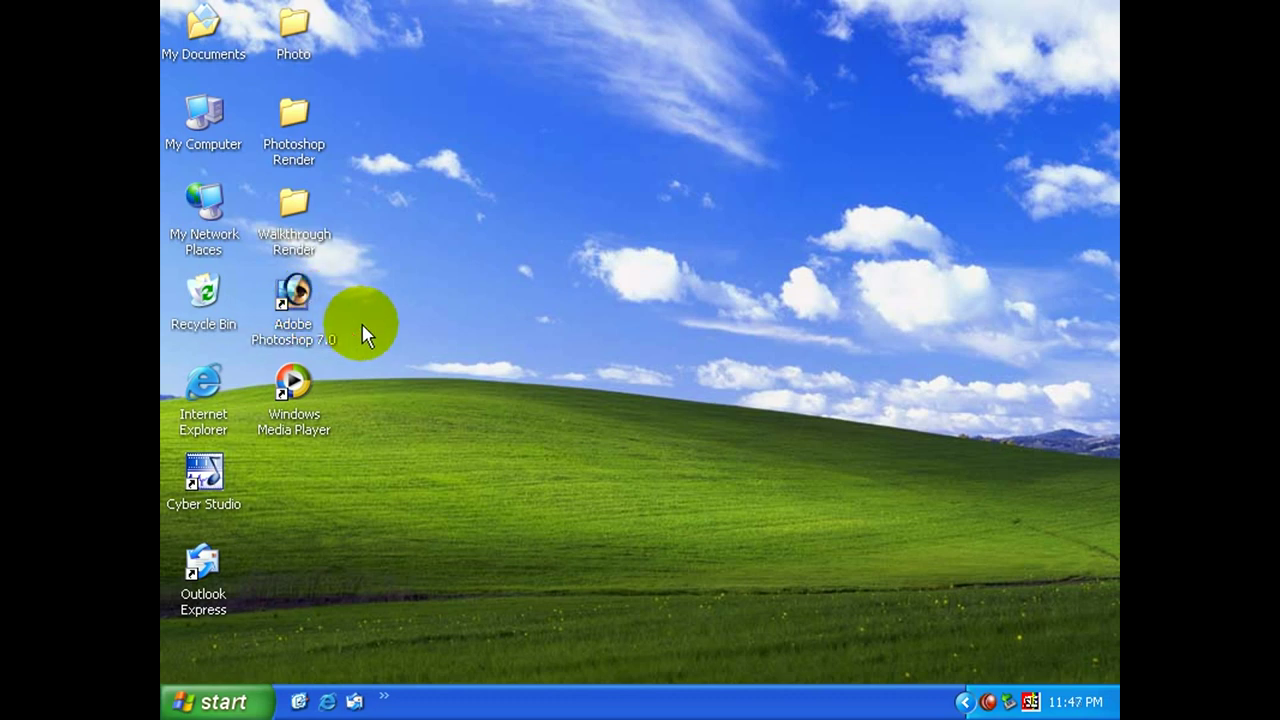
{"action": "double_click", "coordinate": [292, 299]}
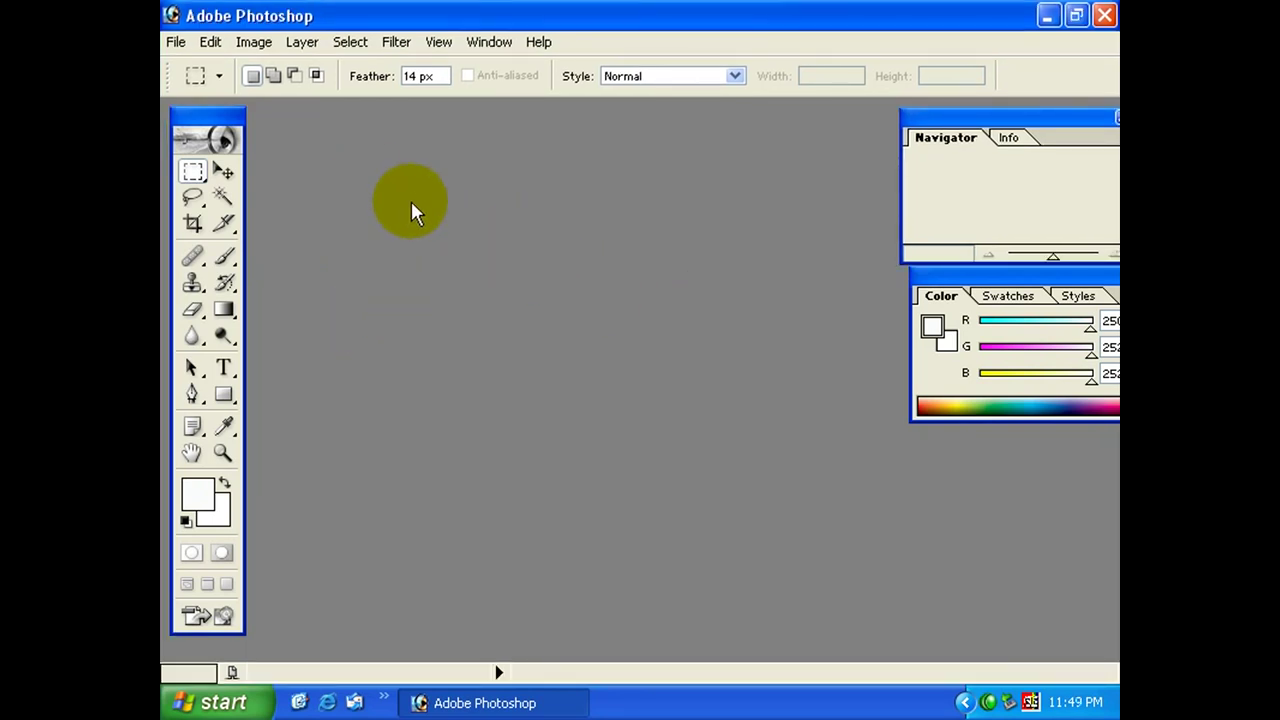
Open photo 1252.JPG from the desktop Photo folder and reposition its window.
{"action": "left_click", "coordinate": [175, 41]}
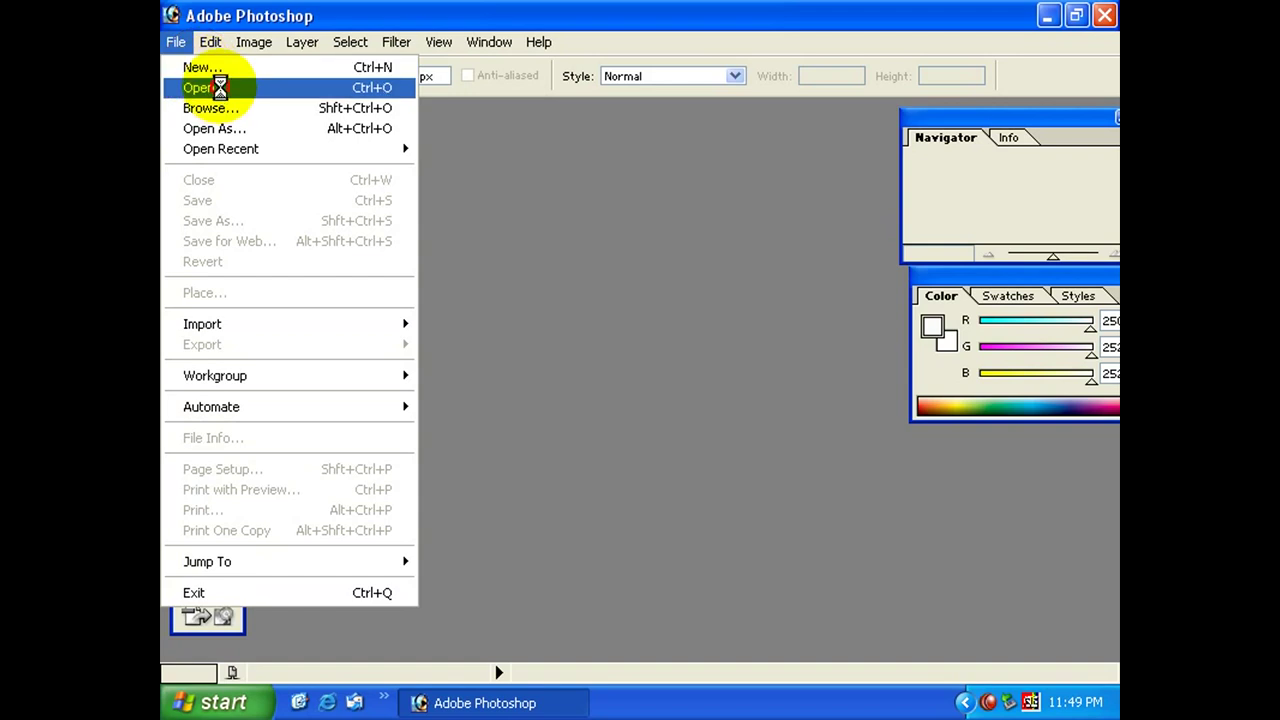
{"action": "left_click", "coordinate": [212, 86]}
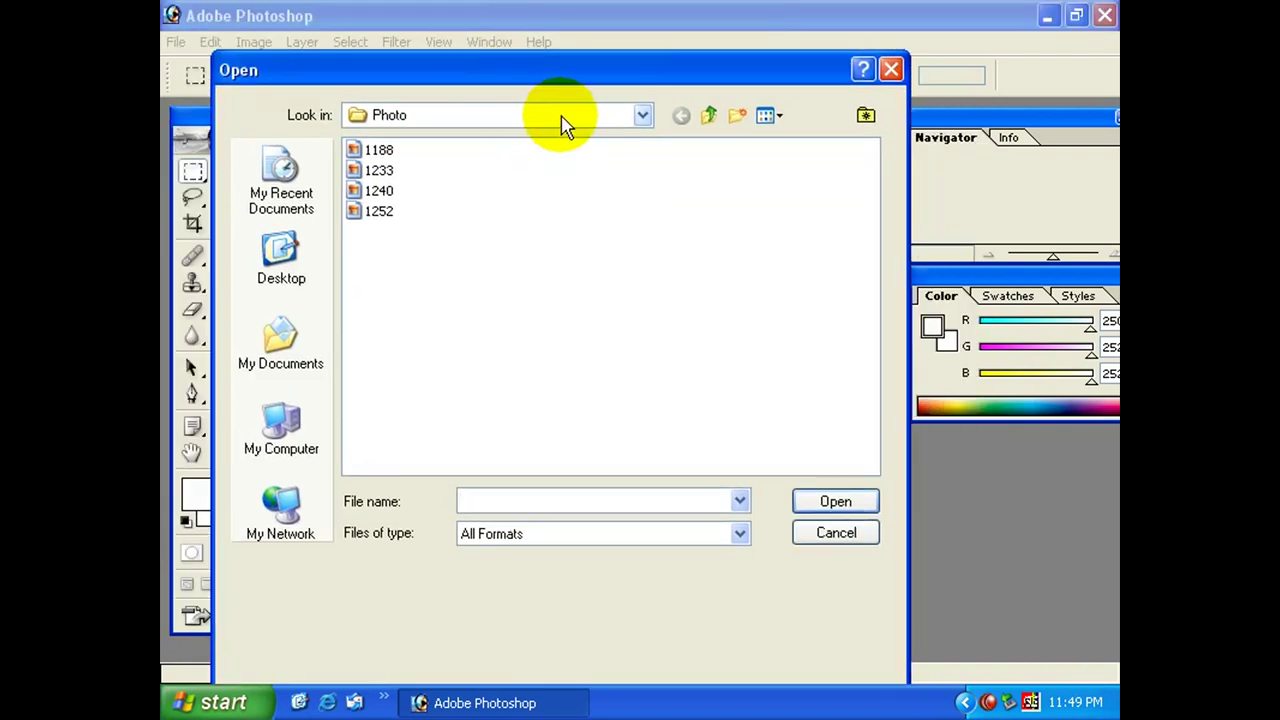
{"action": "left_click", "coordinate": [562, 118]}
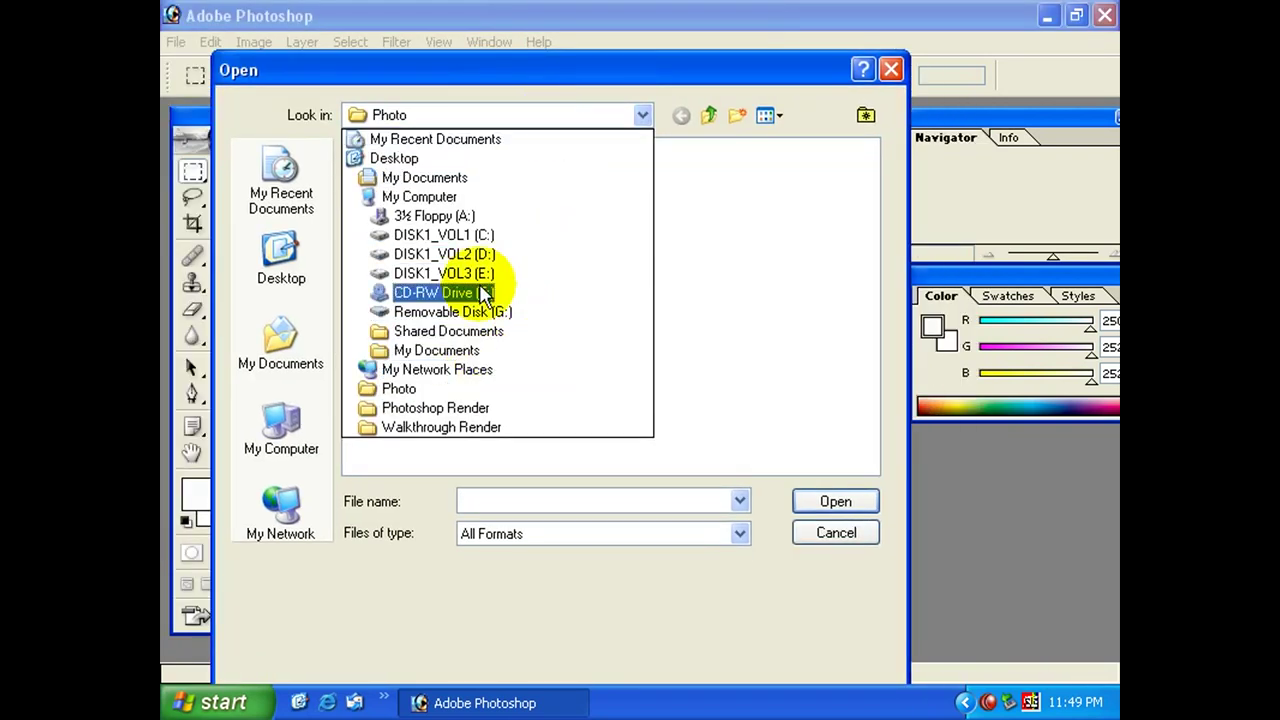
{"action": "left_click", "coordinate": [398, 158]}
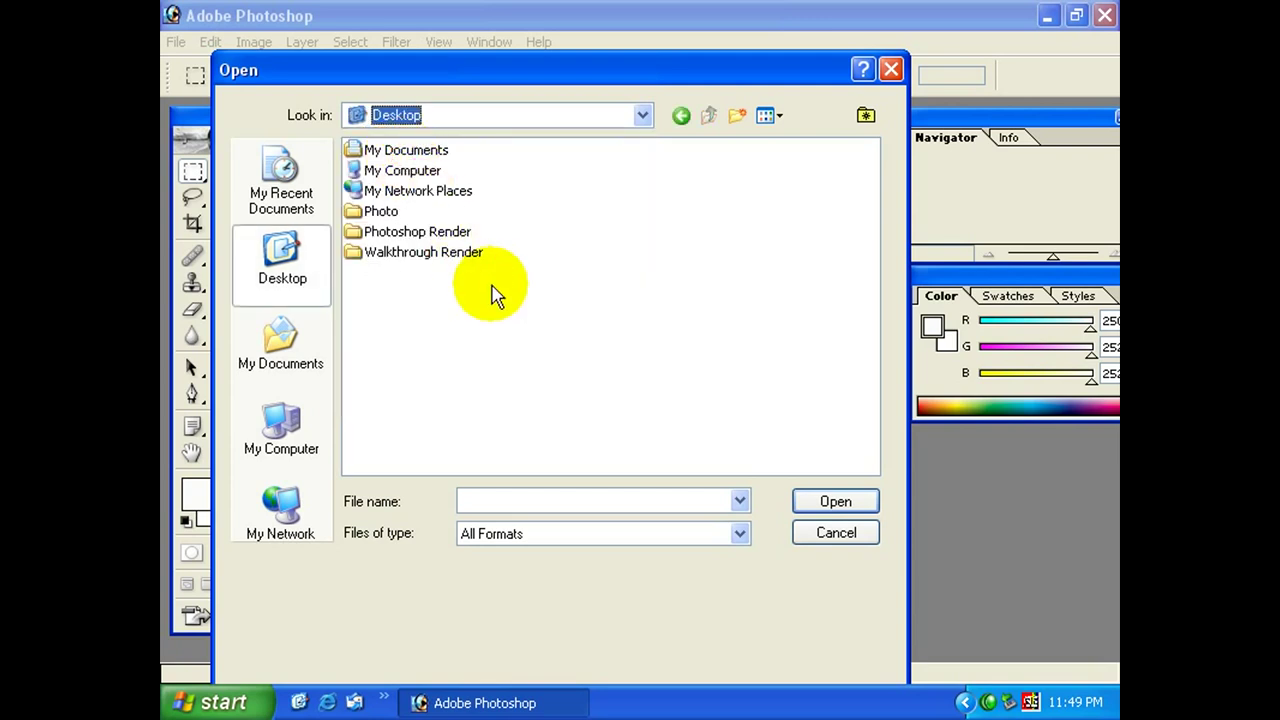
{"action": "double_click", "coordinate": [380, 209]}
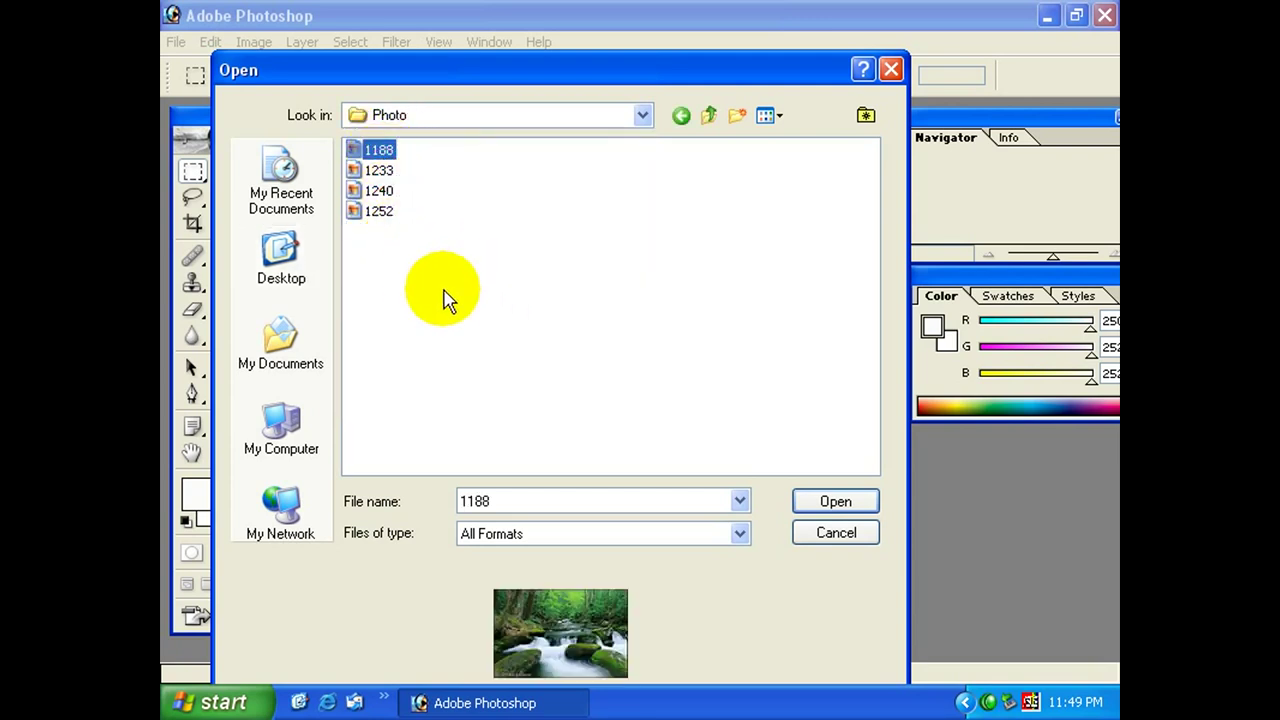
{"action": "key", "text": "Down"}
{"action": "key", "text": "Down"}
{"action": "key", "text": "Down"}
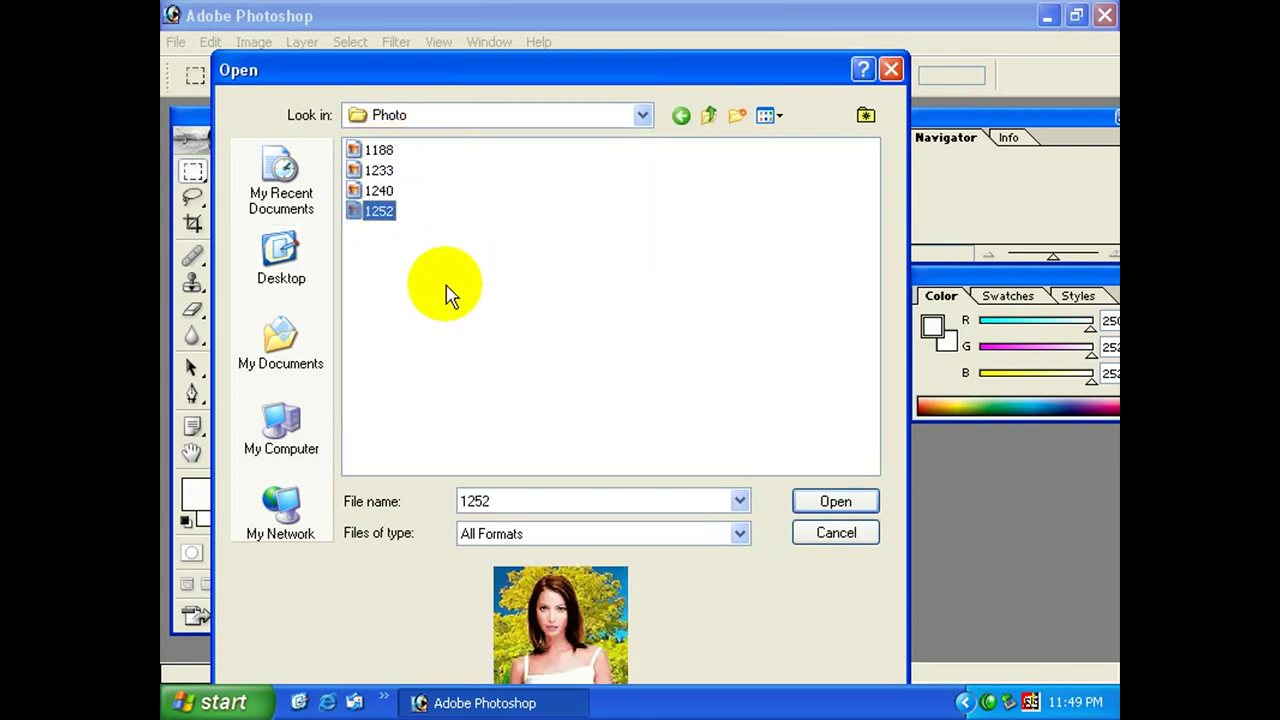
{"action": "key", "text": "Return"}
{"action": "left_click_drag", "start_coordinate": [513, 120], "coordinate": [576, 161]}
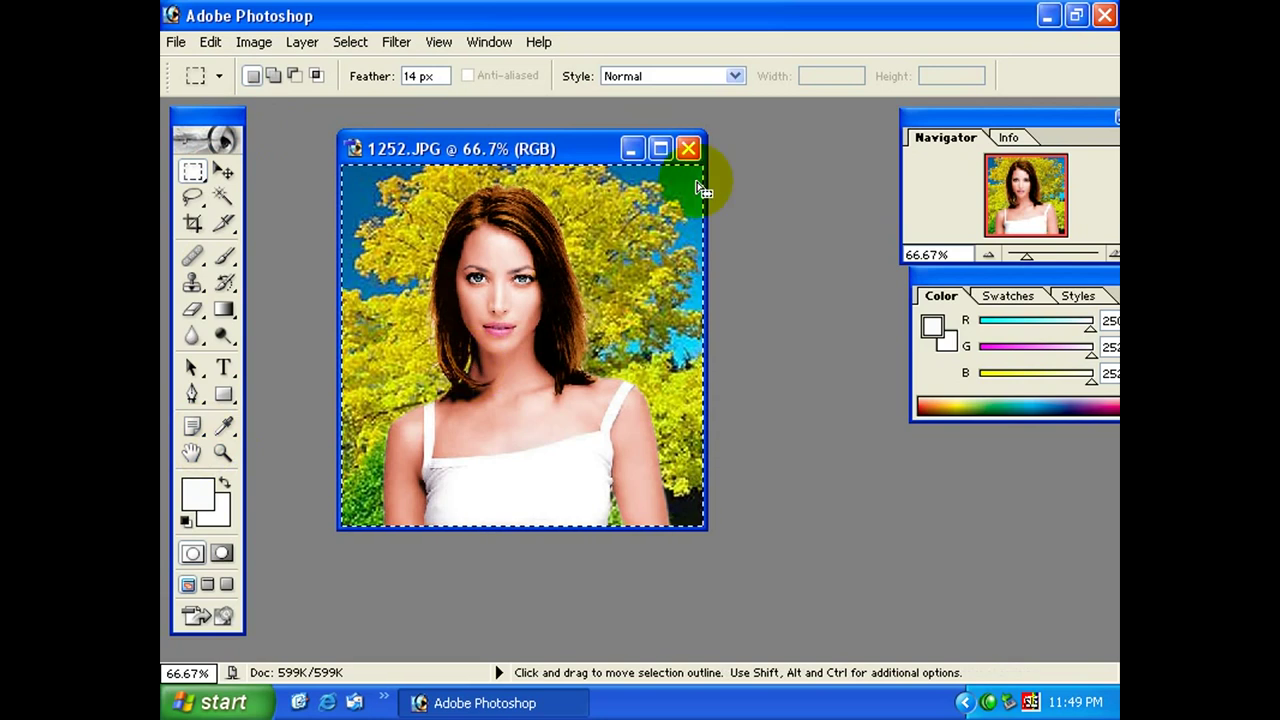
Close 1252.JPG and create a new 6 × 8 inch document at 100 pixels/inch.
{"action": "left_click", "coordinate": [689, 150]}
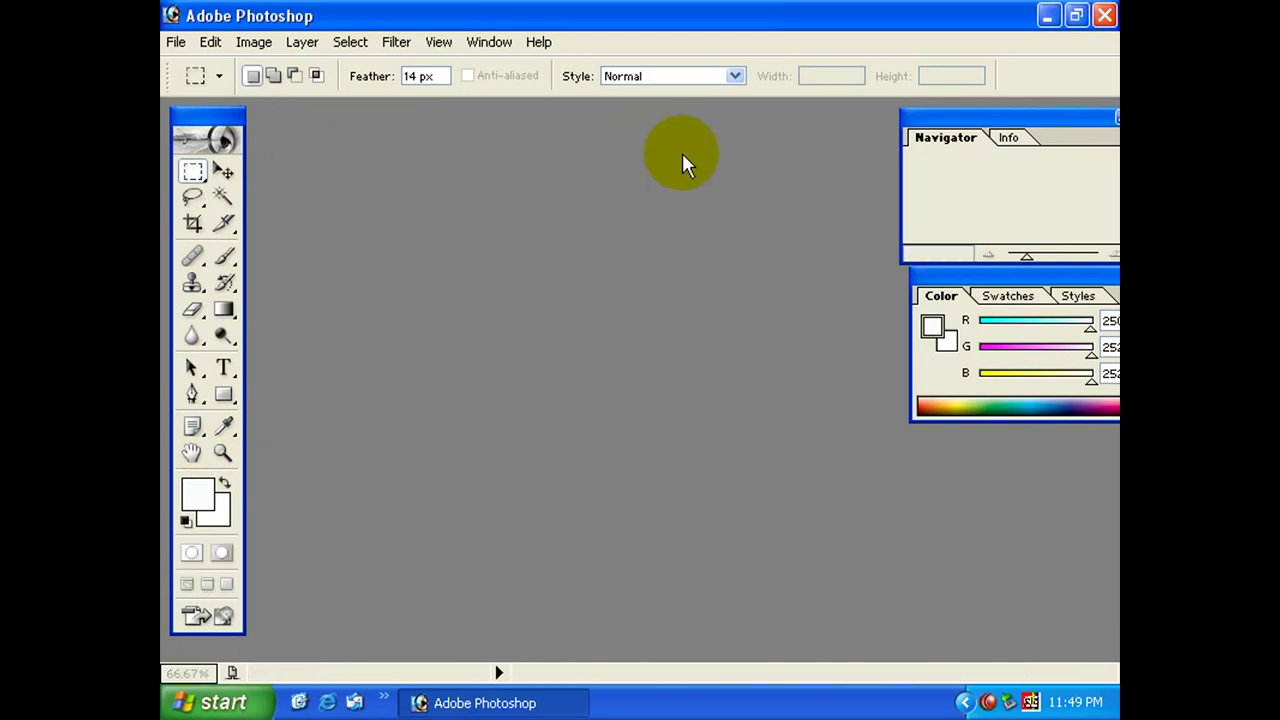
{"action": "key", "text": "ctrl+n"}
{"action": "left_click", "coordinate": [700, 293]}
{"action": "left_click", "coordinate": [694, 335]}
{"action": "left_click", "coordinate": [690, 329]}
{"action": "left_click", "coordinate": [690, 371]}
{"action": "double_click", "coordinate": [590, 298]}
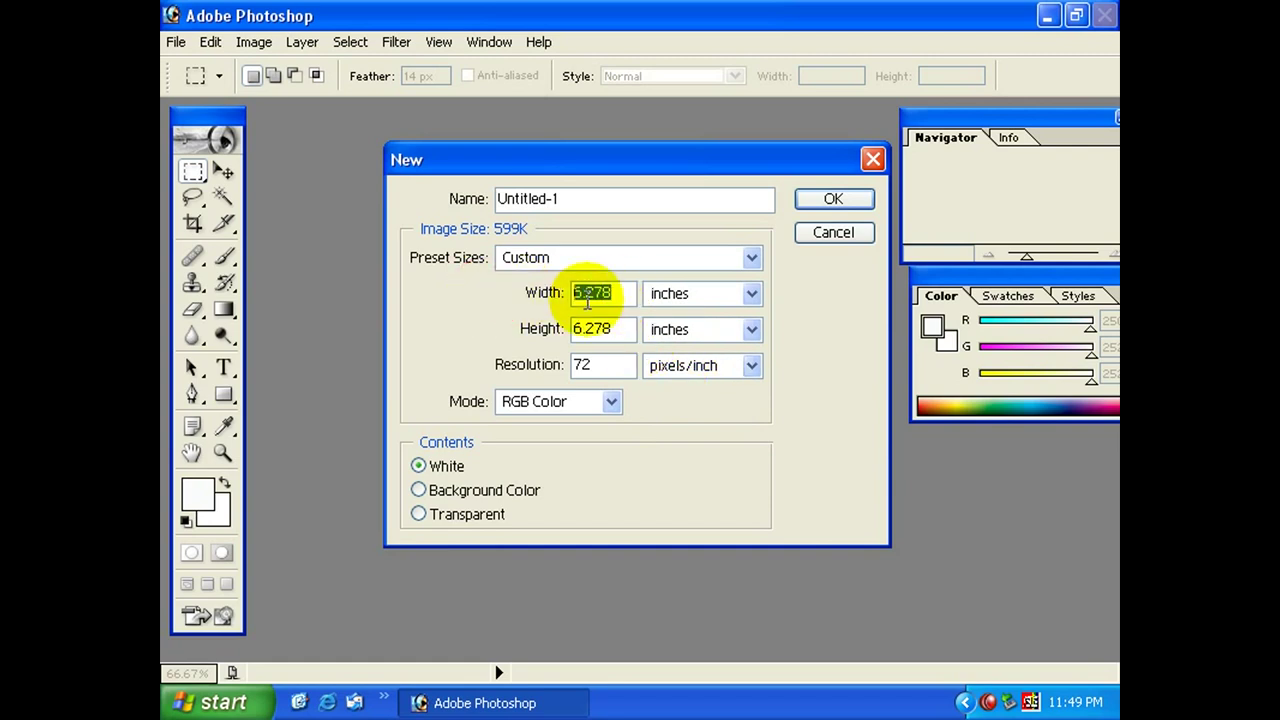
{"action": "type", "text": "6"}
{"action": "double_click", "coordinate": [598, 329]}
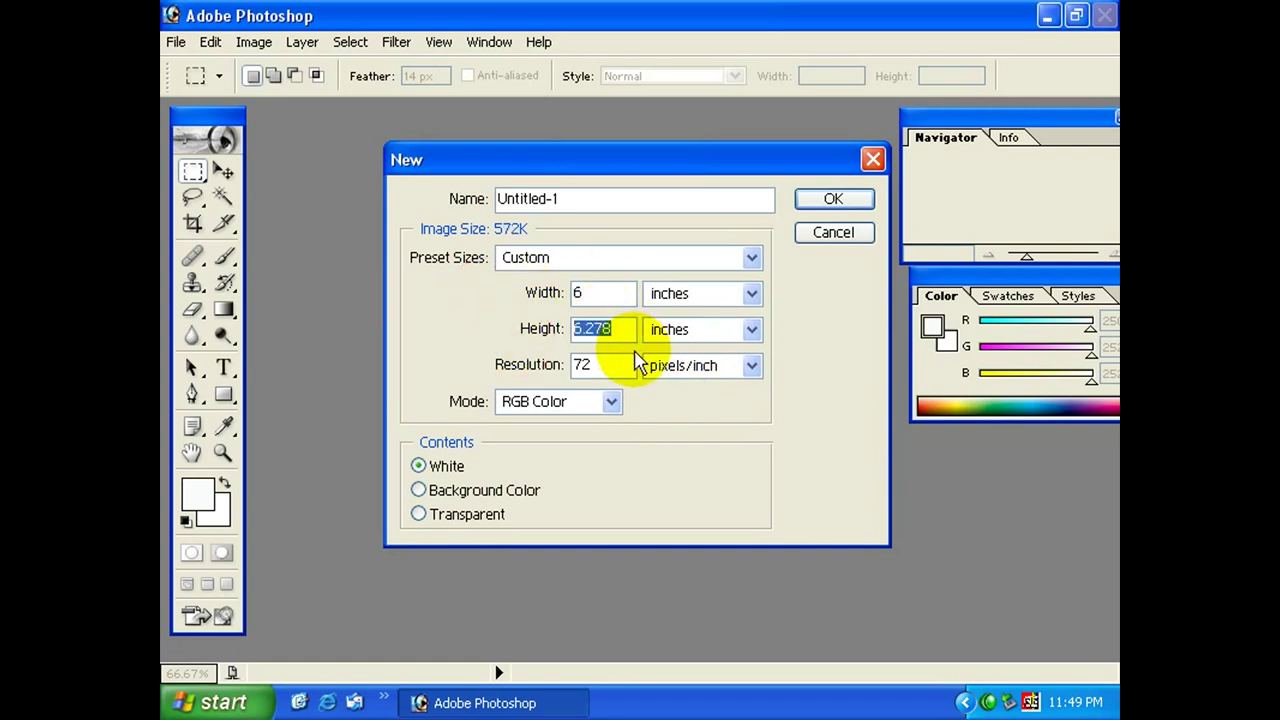
{"action": "type", "text": "8"}
{"action": "double_click", "coordinate": [580, 364]}
{"action": "type", "text": "1"}
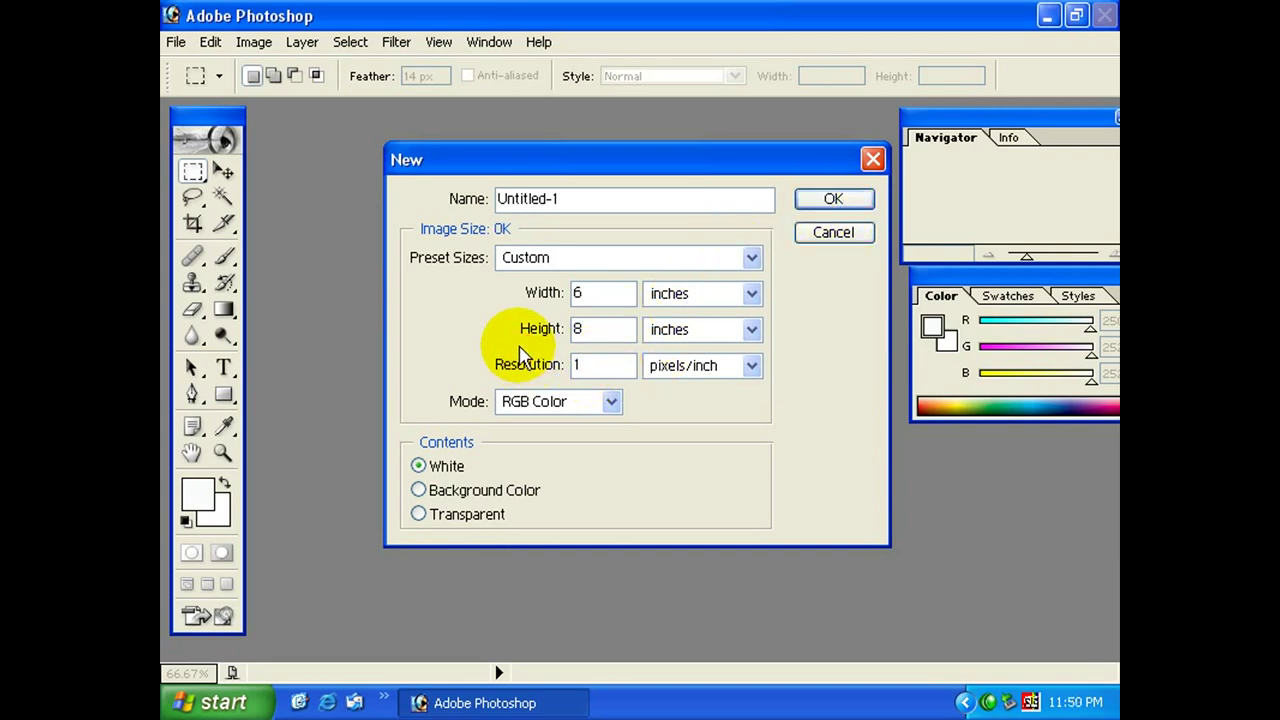
{"action": "type", "text": "00"}
{"action": "left_click", "coordinate": [833, 199]}
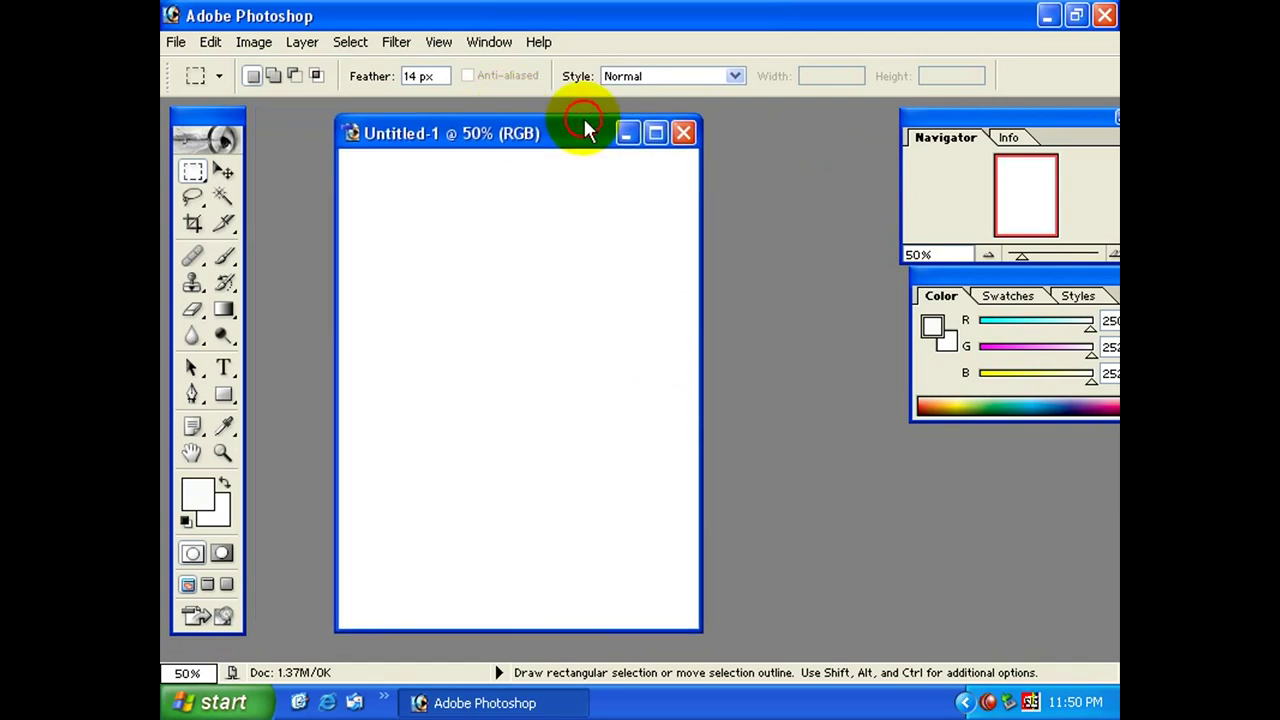
Maximize the document, paste the photo in, nudge it, and activate the Background layer.
{"action": "left_click", "coordinate": [655, 133]}
{"action": "key", "text": "ctrl+v"}
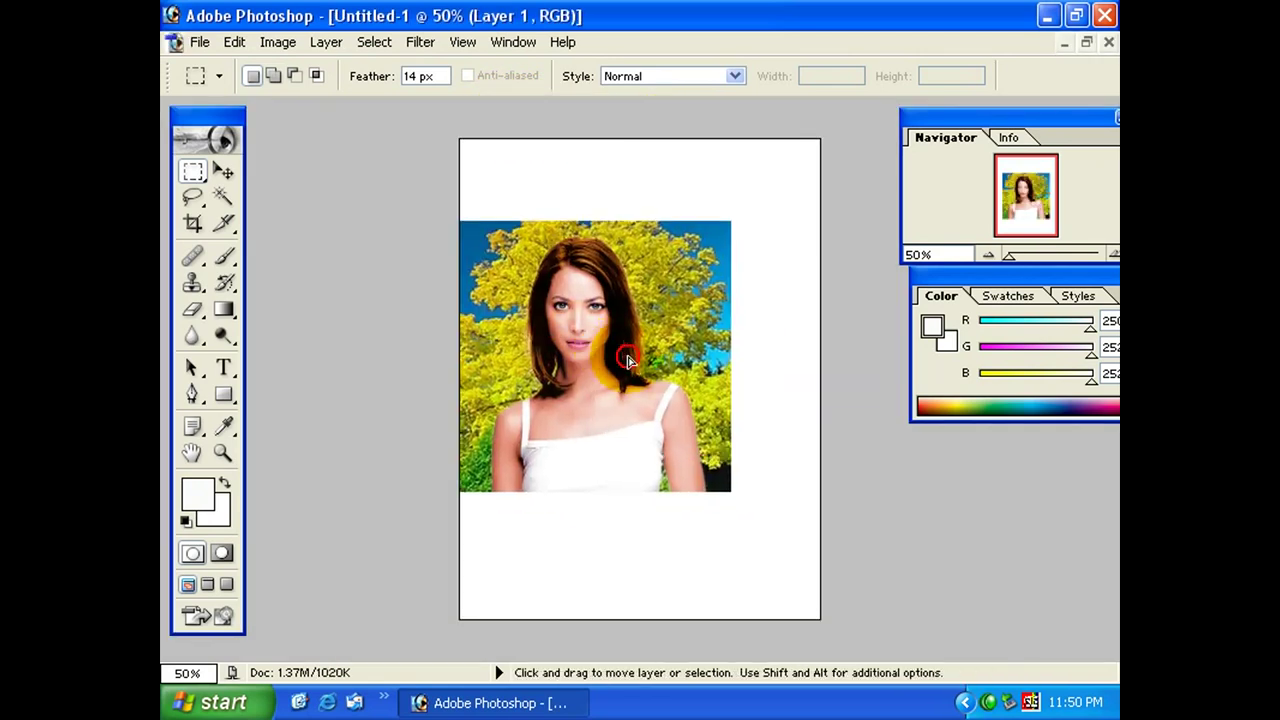
{"action": "left_click_drag", "start_coordinate": [628, 360], "coordinate": [650, 355]}
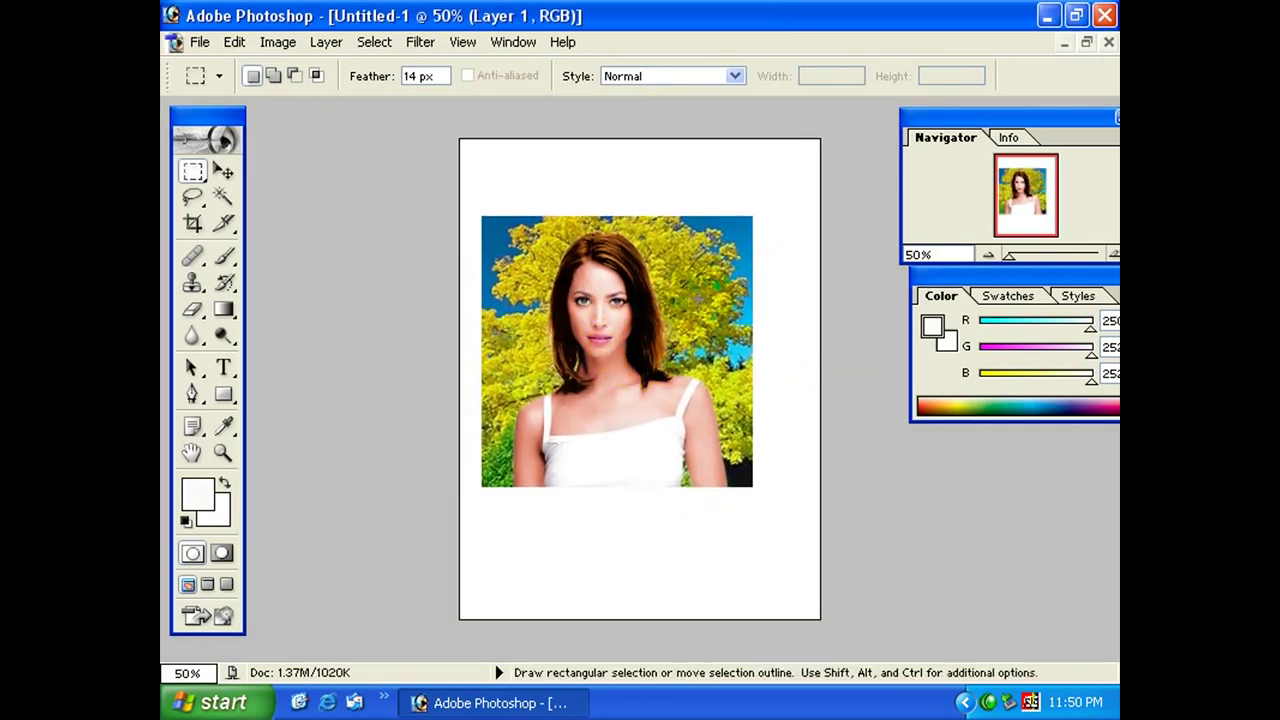
{"action": "right_click", "coordinate": [820, 366], "text": "ctrl"}
{"action": "left_click", "coordinate": [822, 364]}
Add Layer 2 and paint soft teal 0D5E72 corners with a large 36% opacity brush.
{"action": "key", "text": "ctrl+shift+n"}
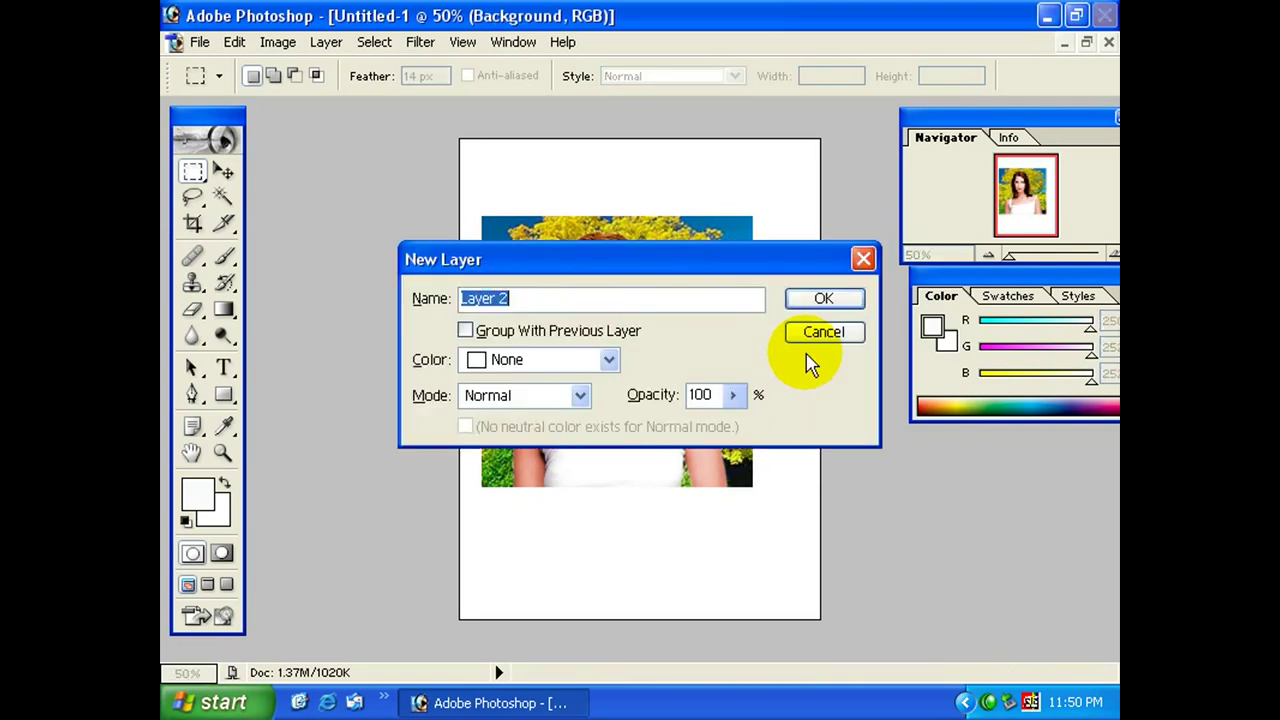
{"action": "key", "text": "Return"}
{"action": "key", "text": "b"}
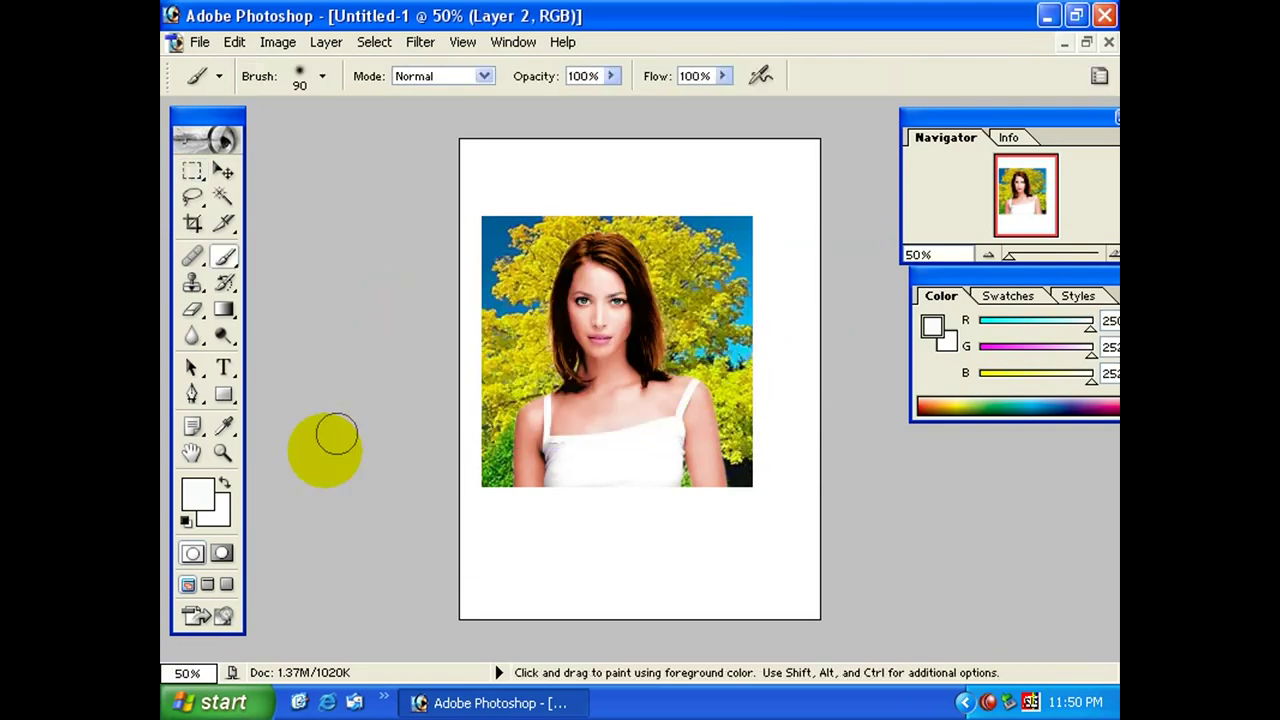
{"action": "left_click", "coordinate": [200, 496]}
{"action": "left_click", "coordinate": [630, 373]}
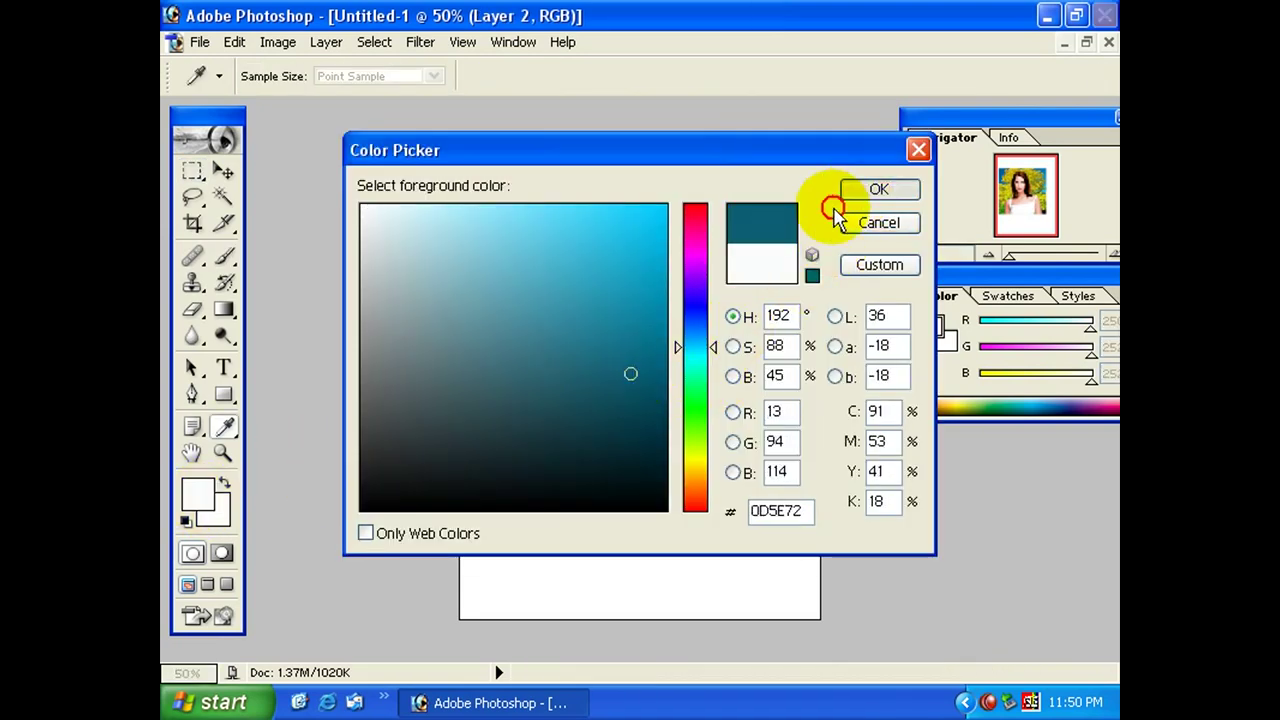
{"action": "left_click", "coordinate": [845, 194]}
{"action": "left_click", "coordinate": [610, 76]}
{"action": "left_click_drag", "start_coordinate": [571, 103], "coordinate": [531, 109]}
{"action": "key", "text": "bracketright"}
{"action": "key", "text": "bracketright"}
{"action": "key", "text": "bracketright"}
{"action": "key", "text": "bracketright"}
{"action": "mouse_move", "coordinate": [543, 200]}
{"action": "left_mouse_down"}
{"action": "mouse_move", "coordinate": [651, 400]}
{"action": "mouse_move", "coordinate": [506, 143]}
{"action": "mouse_move", "coordinate": [817, 557]}
{"action": "left_mouse_up"}
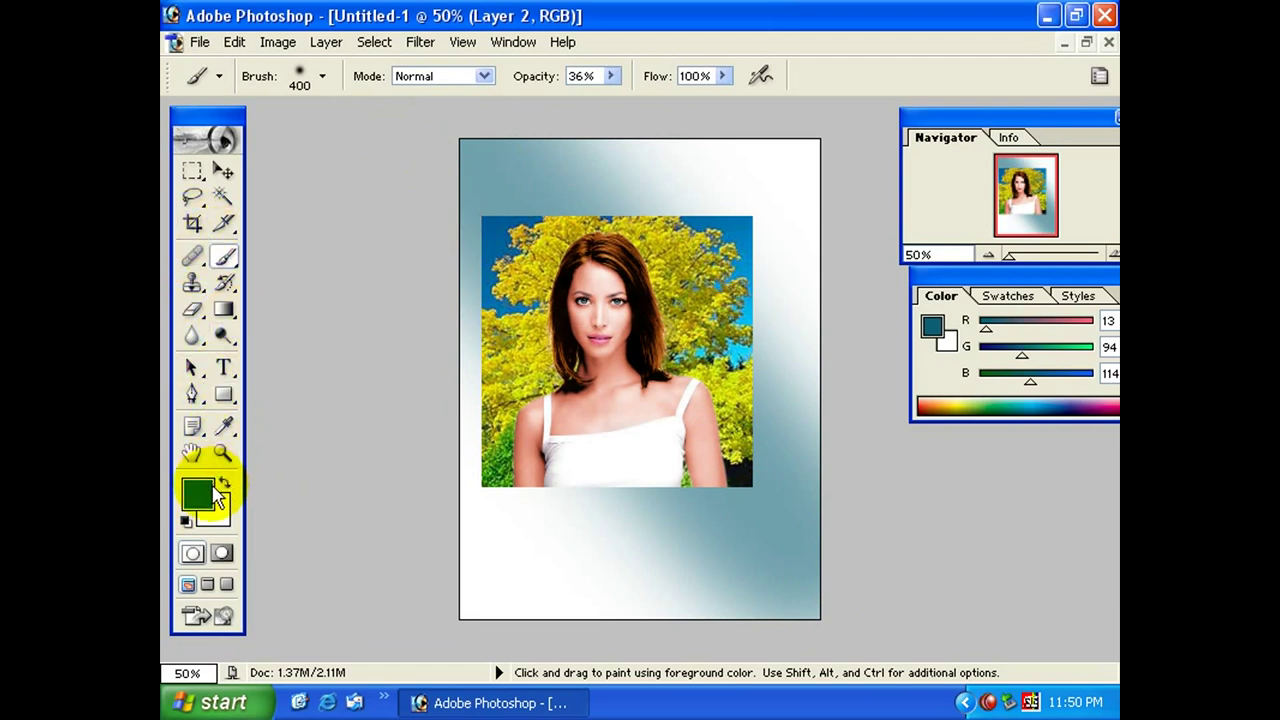
Paint pale yellow E9E763 over the lower-left and upper-right areas.
{"action": "left_click", "coordinate": [200, 495]}
{"action": "left_click_drag", "start_coordinate": [666, 158], "coordinate": [646, 147]}
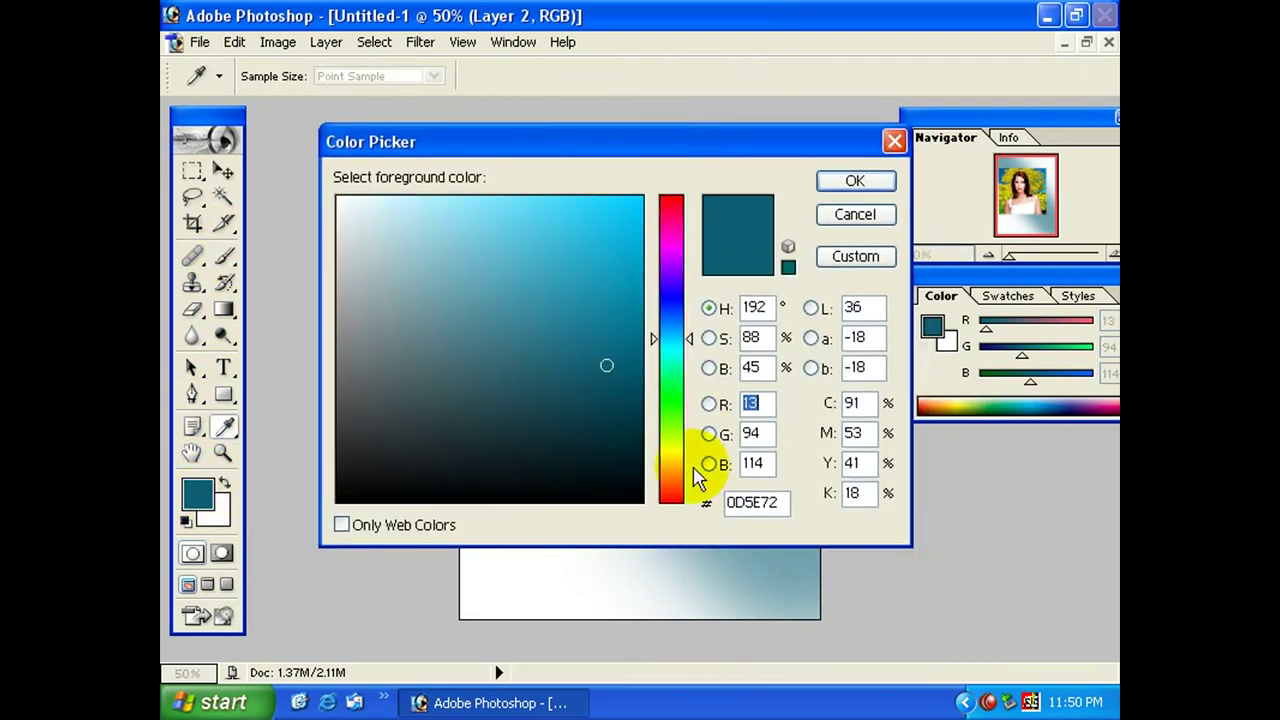
{"action": "left_click", "coordinate": [668, 453]}
{"action": "left_click", "coordinate": [521, 229]}
{"action": "left_click", "coordinate": [855, 180]}
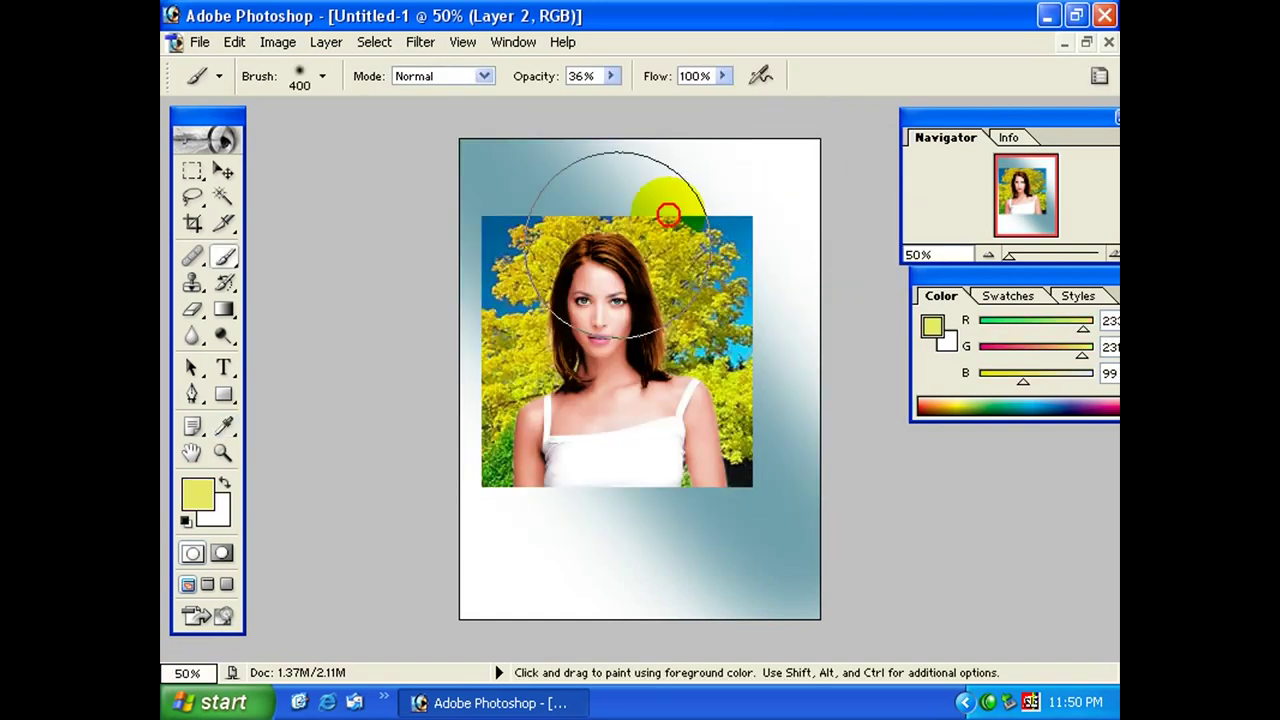
{"action": "left_click", "coordinate": [485, 570]}
{"action": "left_click", "coordinate": [578, 572]}
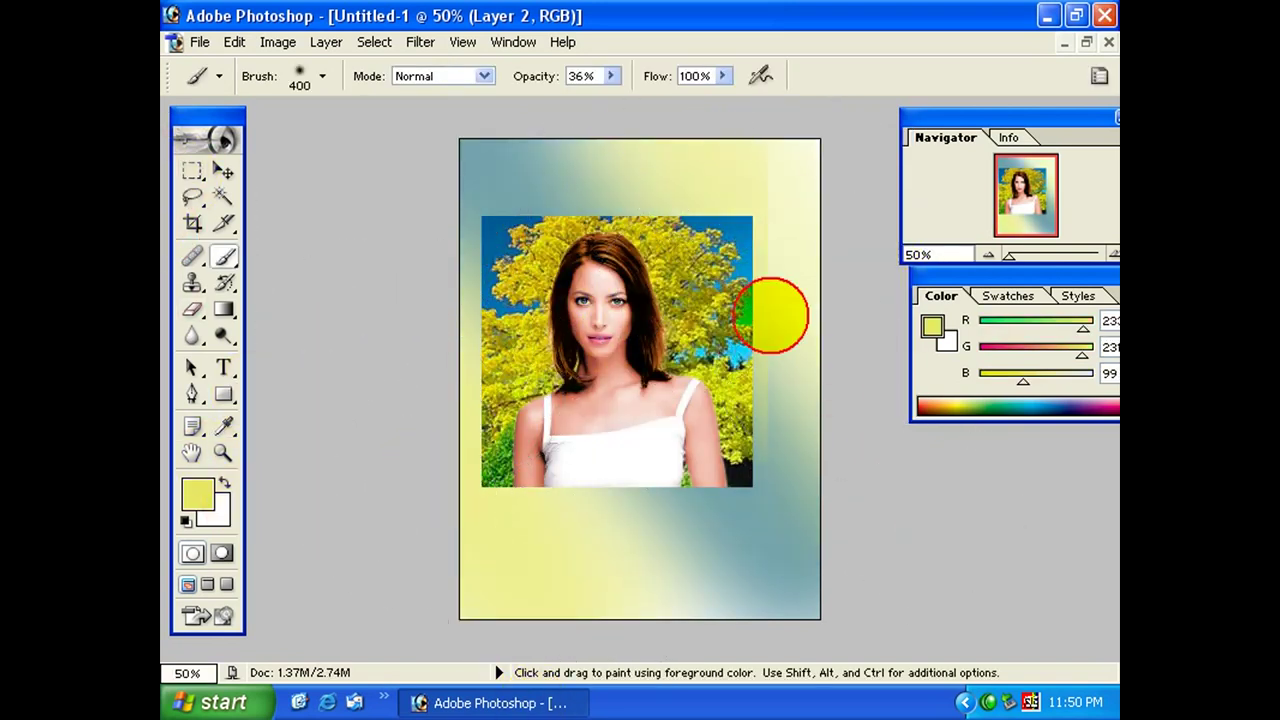
{"action": "left_click_drag", "start_coordinate": [774, 309], "coordinate": [657, 175]}
Activate Layer 1, move the photo slightly, and shrink the brush to 175.
{"action": "right_click", "coordinate": [643, 395], "text": "ctrl"}
{"action": "left_click", "coordinate": [650, 374]}
{"action": "left_click_drag", "start_coordinate": [640, 390], "coordinate": [613, 361]}
{"action": "left_click", "coordinate": [702, 395]}
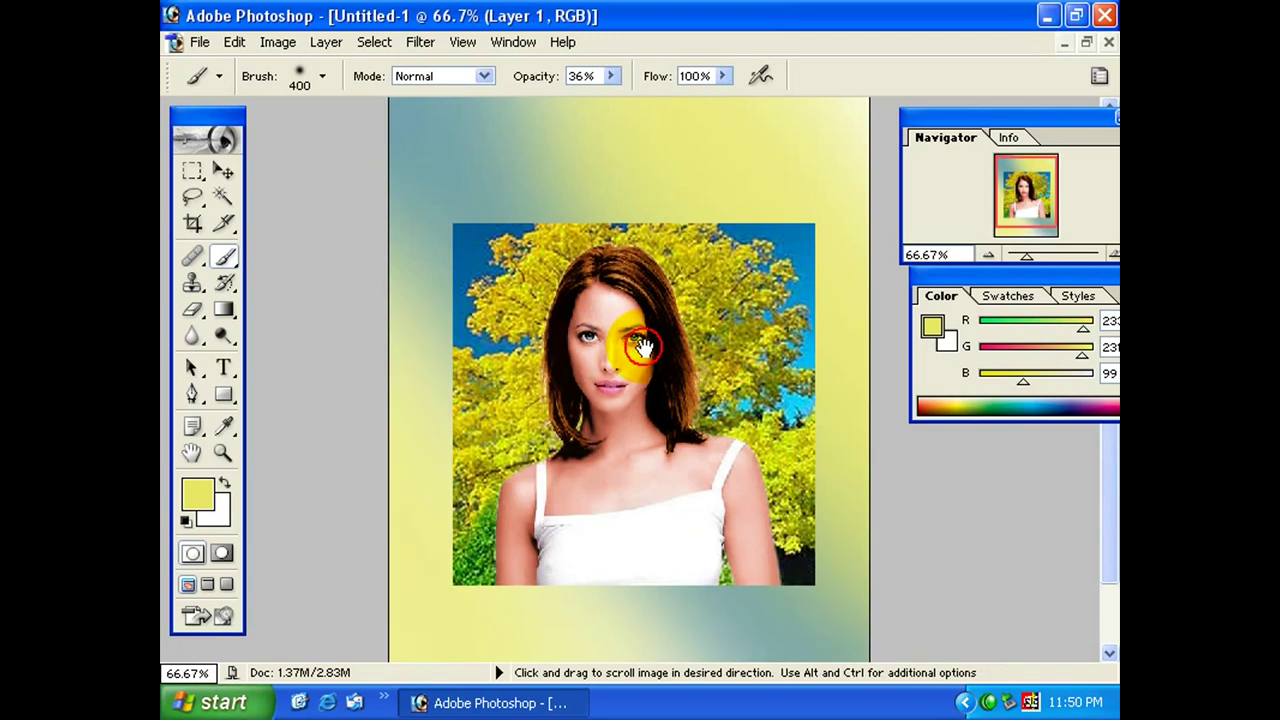
{"action": "left_click", "coordinate": [705, 403], "text": "alt"}
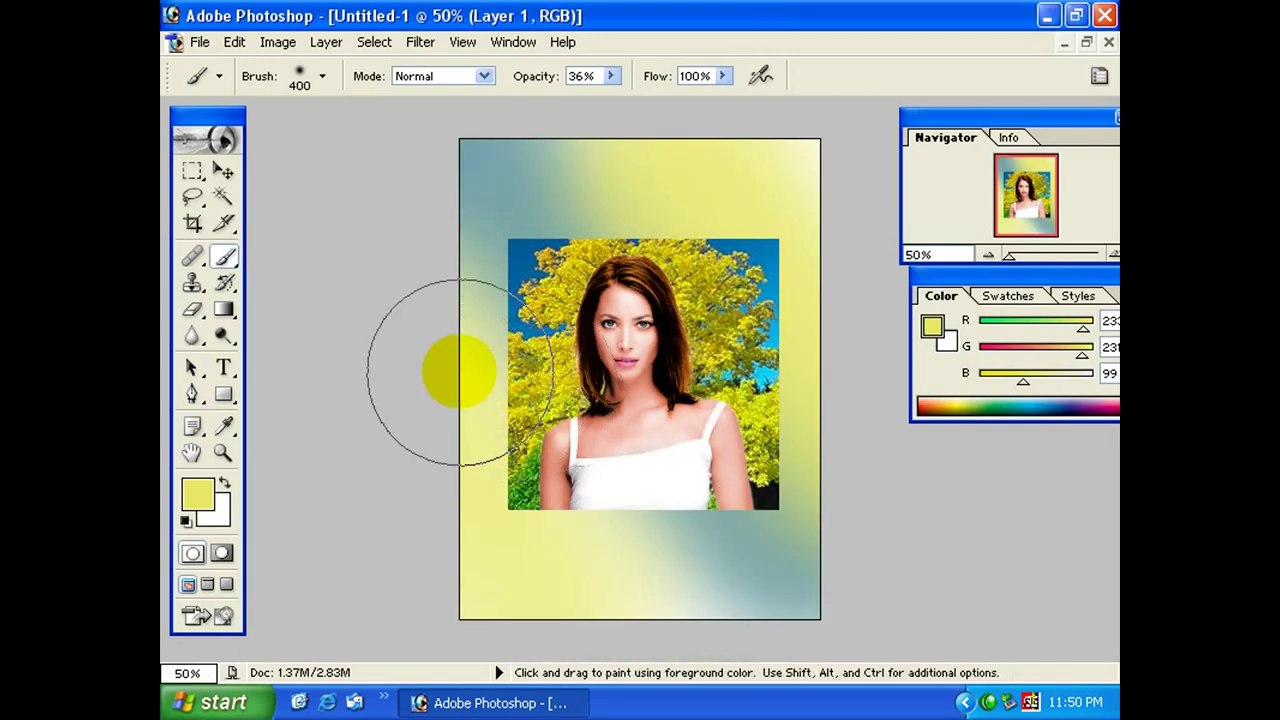
{"action": "key", "text": "bracketleft"}
{"action": "key", "text": "bracketleft"}
{"action": "key", "text": "bracketleft"}
{"action": "key", "text": "bracketleft"}
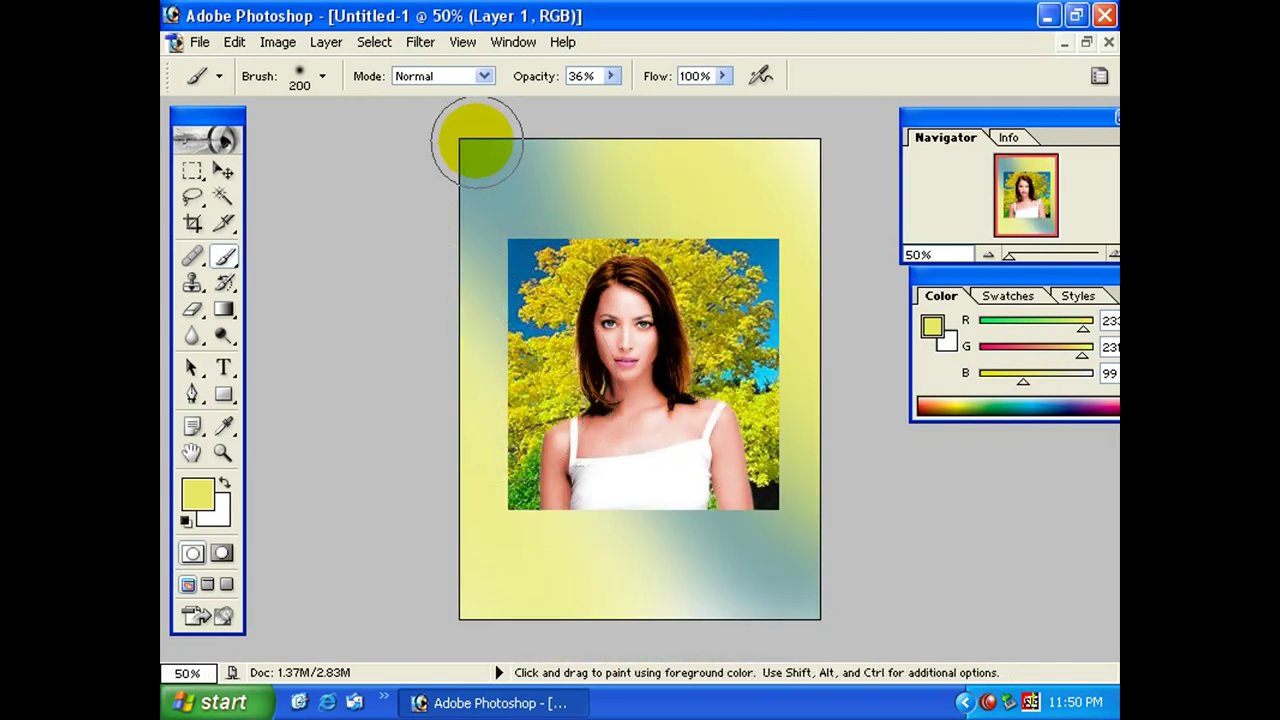
Raise brush opacity to 100%, add a Reveal All layer mask, and paint the photo's edges away.
{"action": "left_click", "coordinate": [611, 76]}
{"action": "left_click_drag", "start_coordinate": [604, 100], "coordinate": [718, 108]}
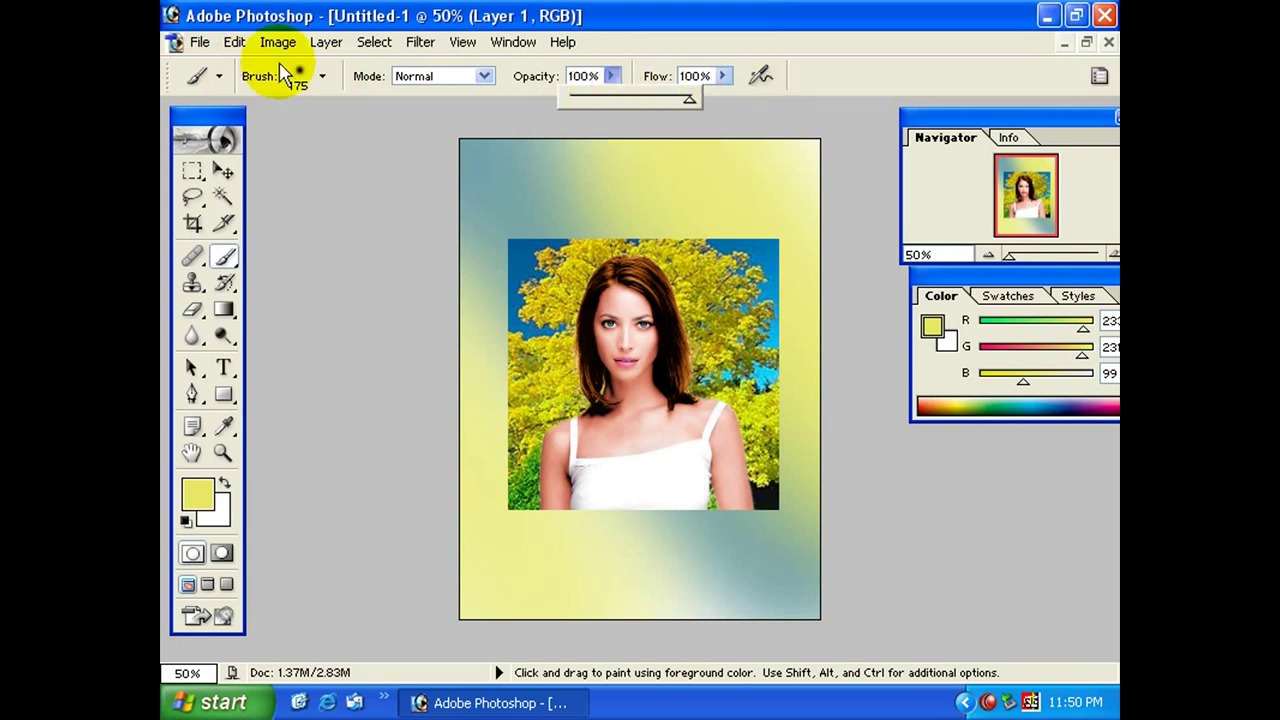
{"action": "left_click", "coordinate": [326, 42]}
{"action": "left_click", "coordinate": [570, 356]}
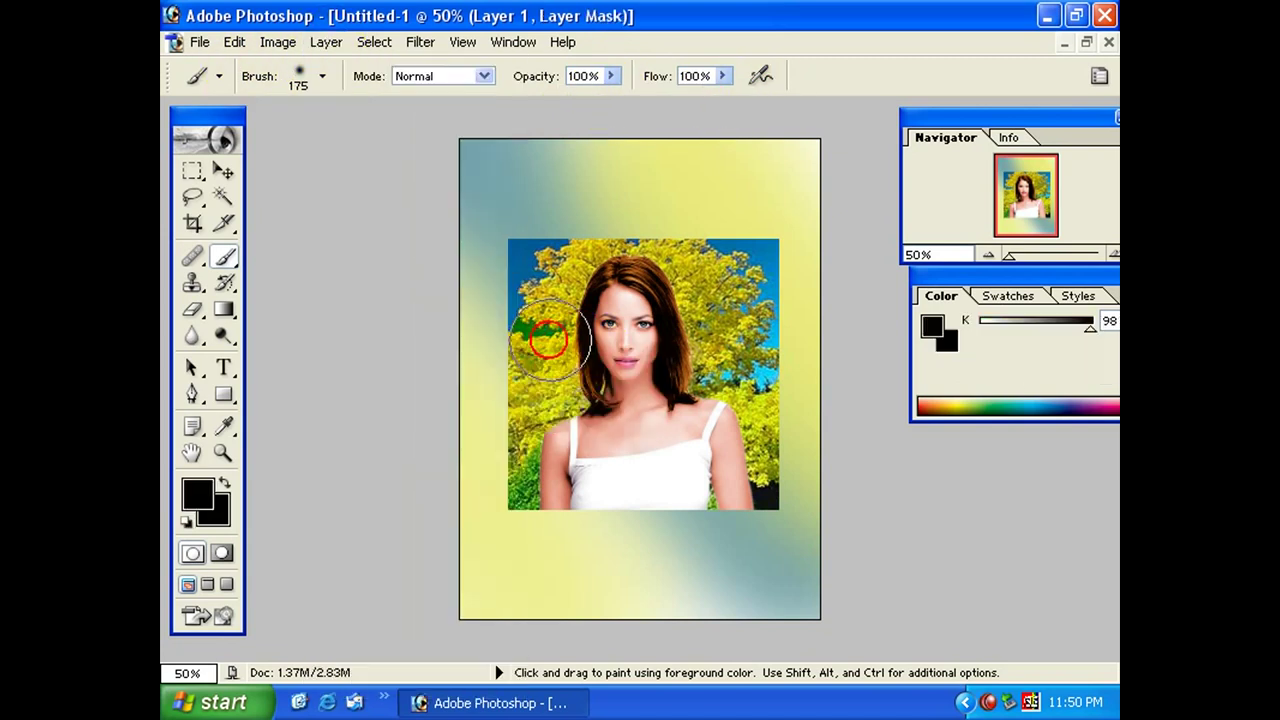
{"action": "mouse_move", "coordinate": [709, 235]}
{"action": "left_mouse_down"}
{"action": "mouse_move", "coordinate": [794, 349]}
{"action": "mouse_move", "coordinate": [777, 363]}
{"action": "mouse_move", "coordinate": [789, 486]}
{"action": "mouse_move", "coordinate": [694, 257]}
{"action": "mouse_move", "coordinate": [657, 211]}
{"action": "mouse_move", "coordinate": [591, 212]}
{"action": "mouse_move", "coordinate": [511, 281]}
{"action": "mouse_move", "coordinate": [563, 218]}
{"action": "mouse_move", "coordinate": [531, 386]}
{"action": "mouse_move", "coordinate": [503, 396]}
{"action": "mouse_move", "coordinate": [486, 517]}
{"action": "mouse_move", "coordinate": [506, 237]}
{"action": "mouse_move", "coordinate": [649, 206]}
{"action": "mouse_move", "coordinate": [743, 300]}
{"action": "mouse_move", "coordinate": [790, 515]}
{"action": "left_mouse_up"}
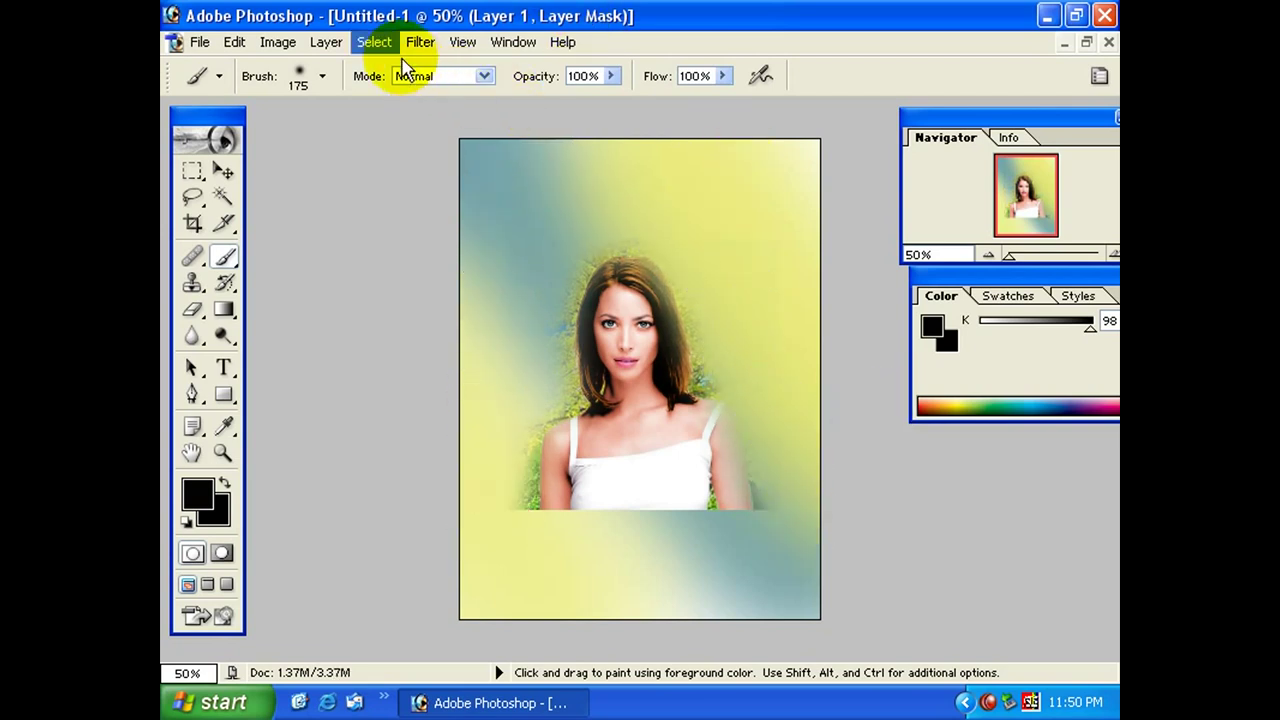
Apply the layer mask and move the photo lower on the page.
{"action": "left_click", "coordinate": [326, 42]}
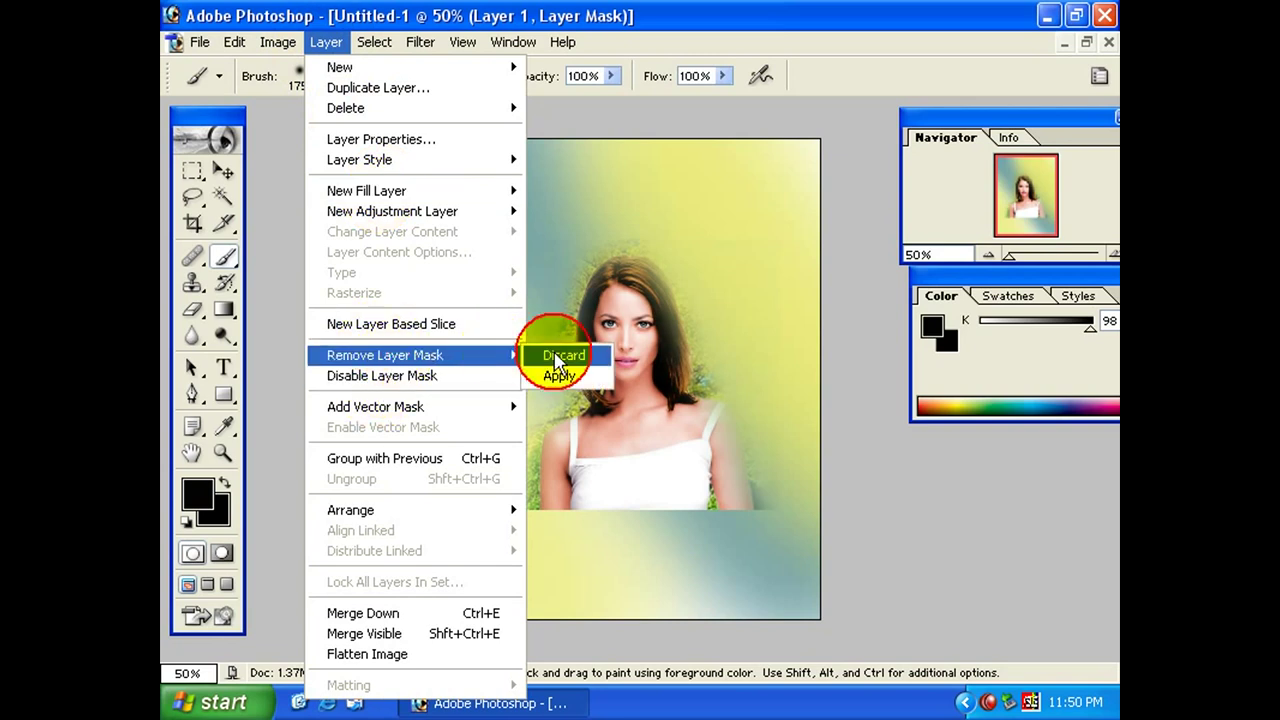
{"action": "left_click", "coordinate": [557, 374]}
{"action": "mouse_move", "coordinate": [571, 366]}
{"action": "left_mouse_down"}
{"action": "mouse_move", "coordinate": [623, 346]}
{"action": "mouse_move", "coordinate": [596, 468]}
{"action": "left_mouse_up"}
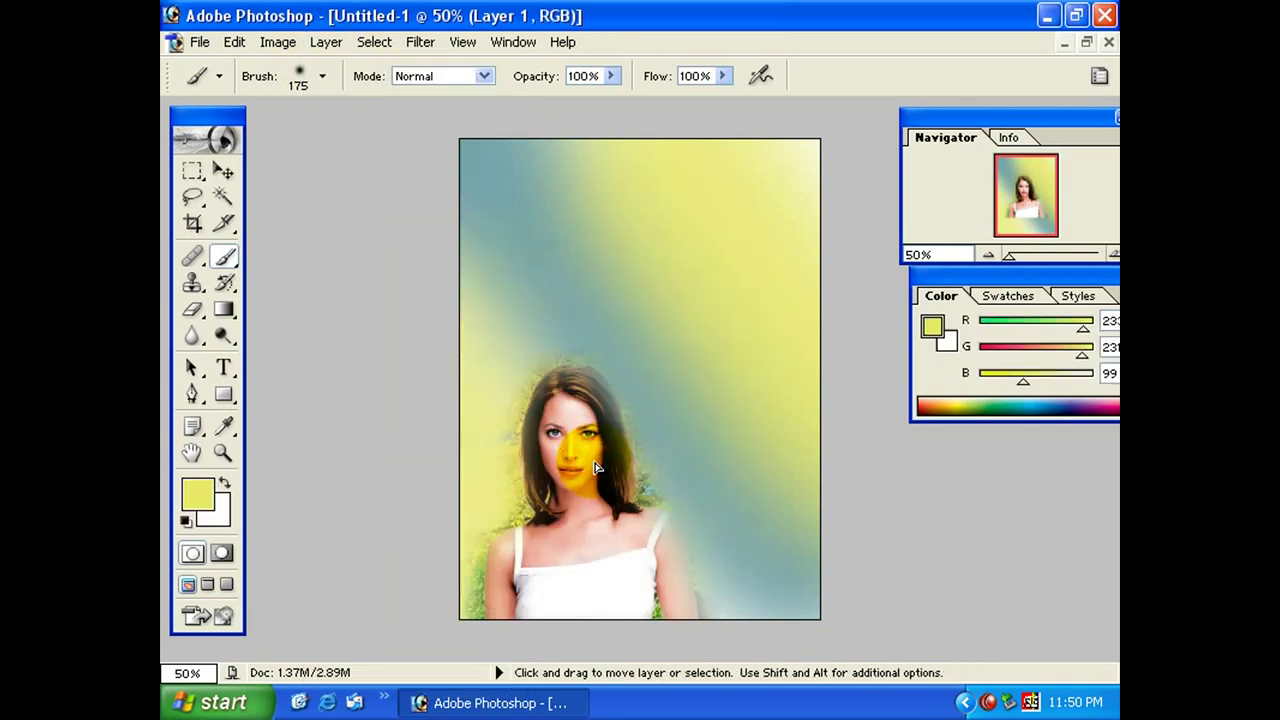
Scale the photo to 150% and position it on the page's left.
{"action": "key", "text": "ctrl+t"}
{"action": "left_click_drag", "start_coordinate": [451, 349], "coordinate": [317, 214]}
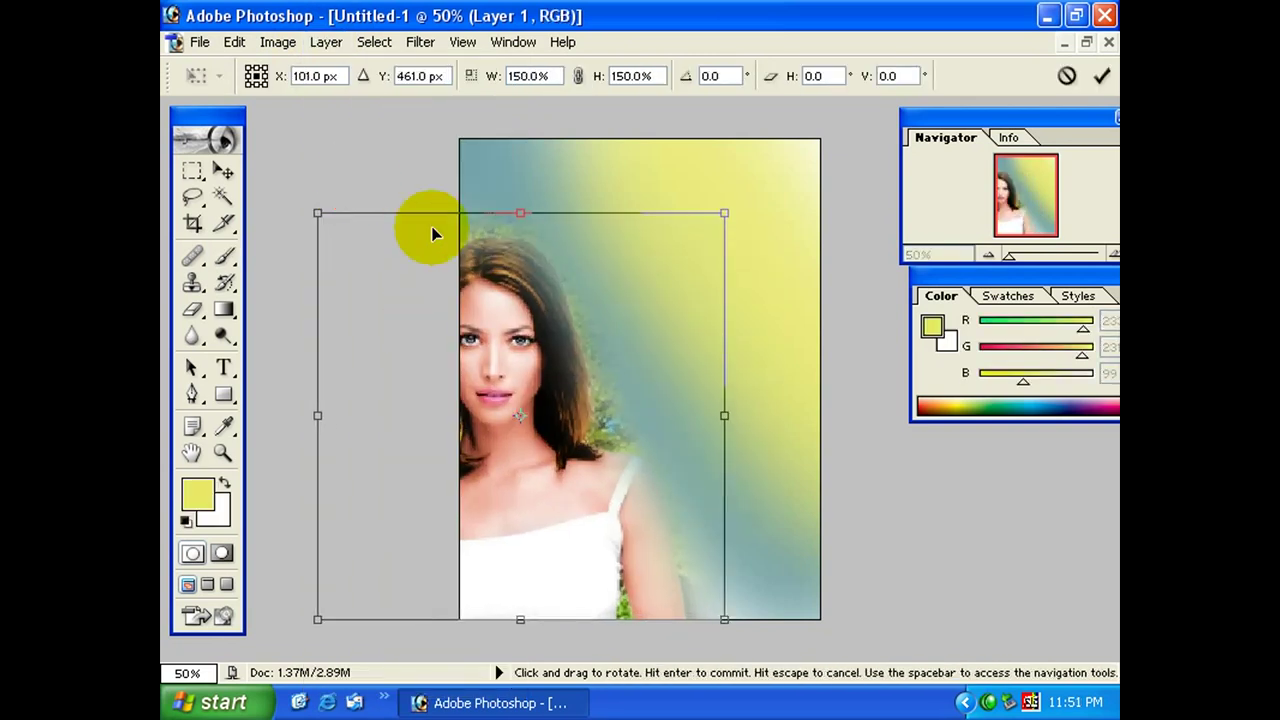
{"action": "left_click_drag", "start_coordinate": [582, 378], "coordinate": [608, 366]}
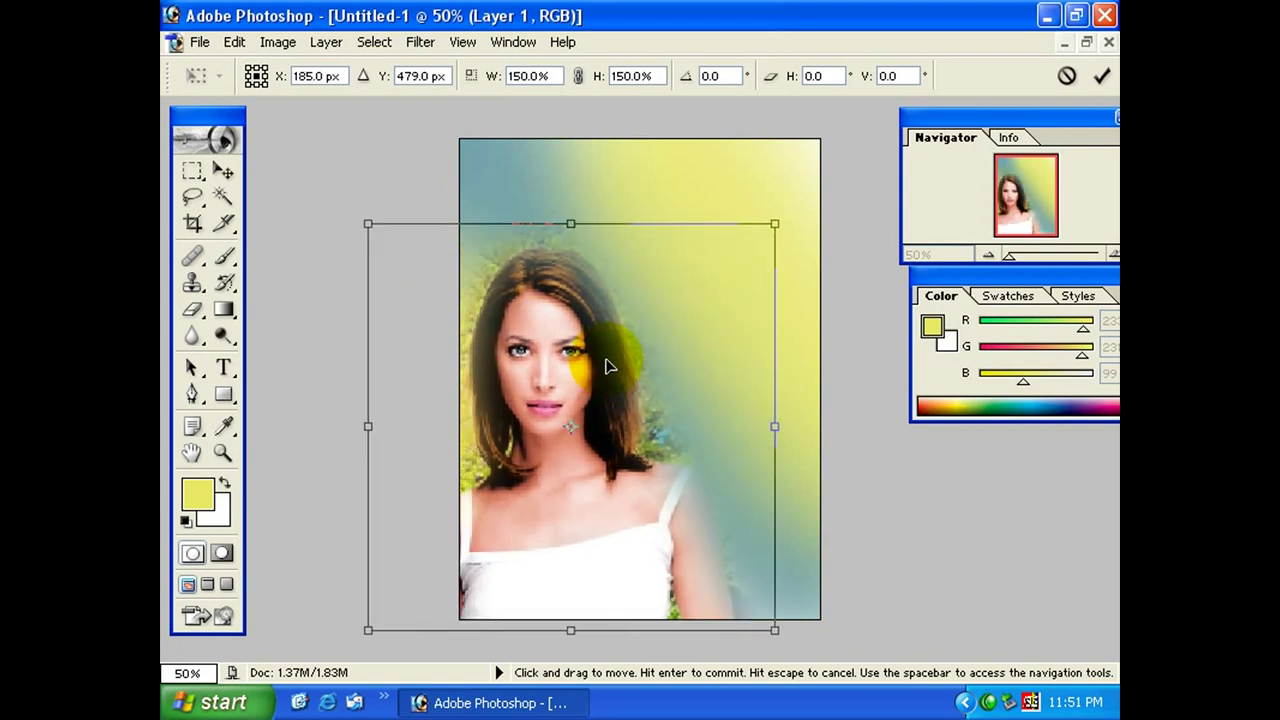
{"action": "key", "text": "Return"}
{"action": "key", "text": "b"}
{"action": "key", "text": "v"}
{"action": "right_click", "coordinate": [572, 376]}
{"action": "left_click", "coordinate": [600, 383]}
{"action": "left_click_drag", "start_coordinate": [569, 371], "coordinate": [580, 375]}
Select the right half of the image with a 5 px feather.
{"action": "key", "text": "m"}
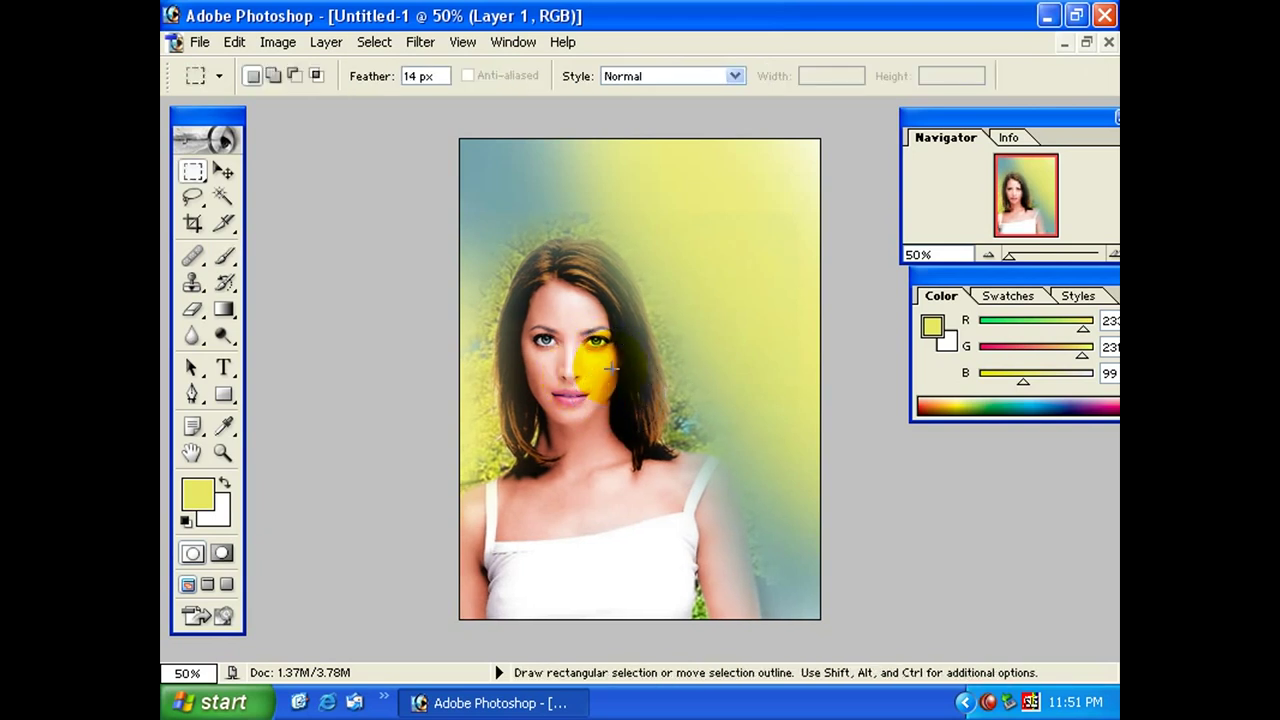
{"action": "key", "text": "ctrl+z"}
{"action": "mouse_move", "coordinate": [860, 167]}
{"action": "left_mouse_down"}
{"action": "mouse_move", "coordinate": [851, 537]}
{"action": "mouse_move", "coordinate": [653, 651]}
{"action": "mouse_move", "coordinate": [570, 660]}
{"action": "left_mouse_up"}
{"action": "key", "text": "ctrl+alt+d"}
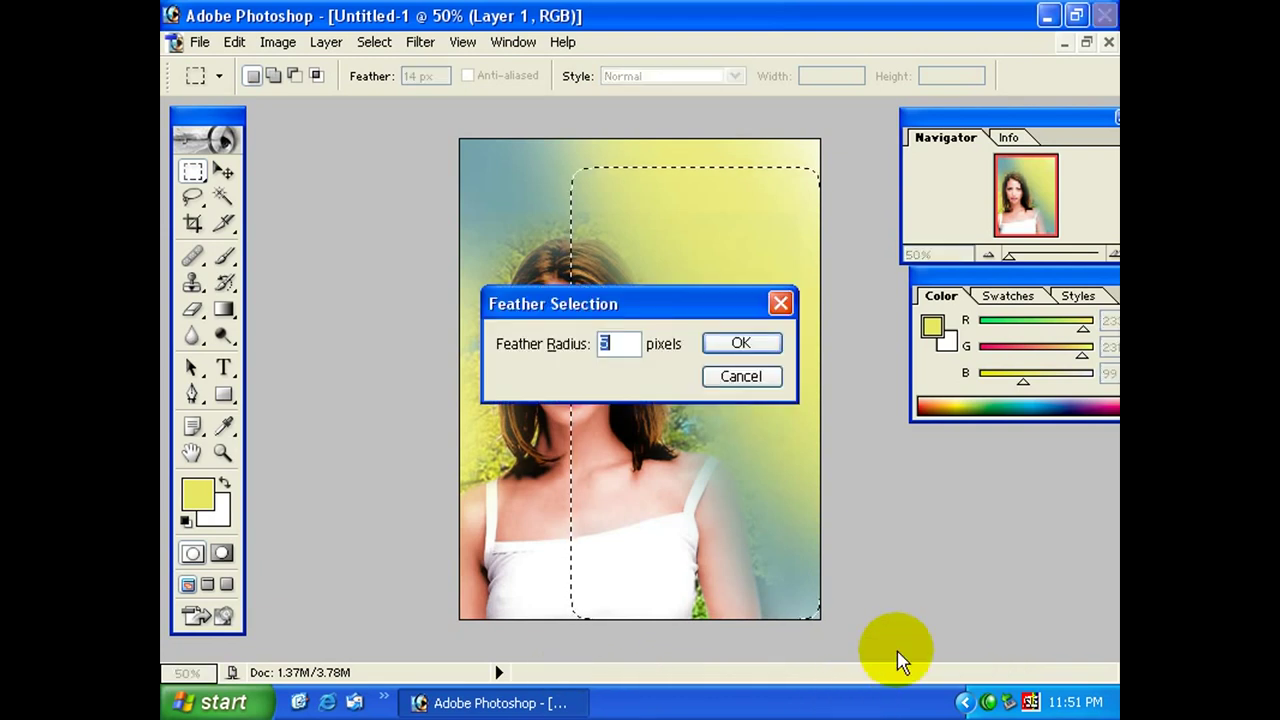
{"action": "key", "text": "Return"}
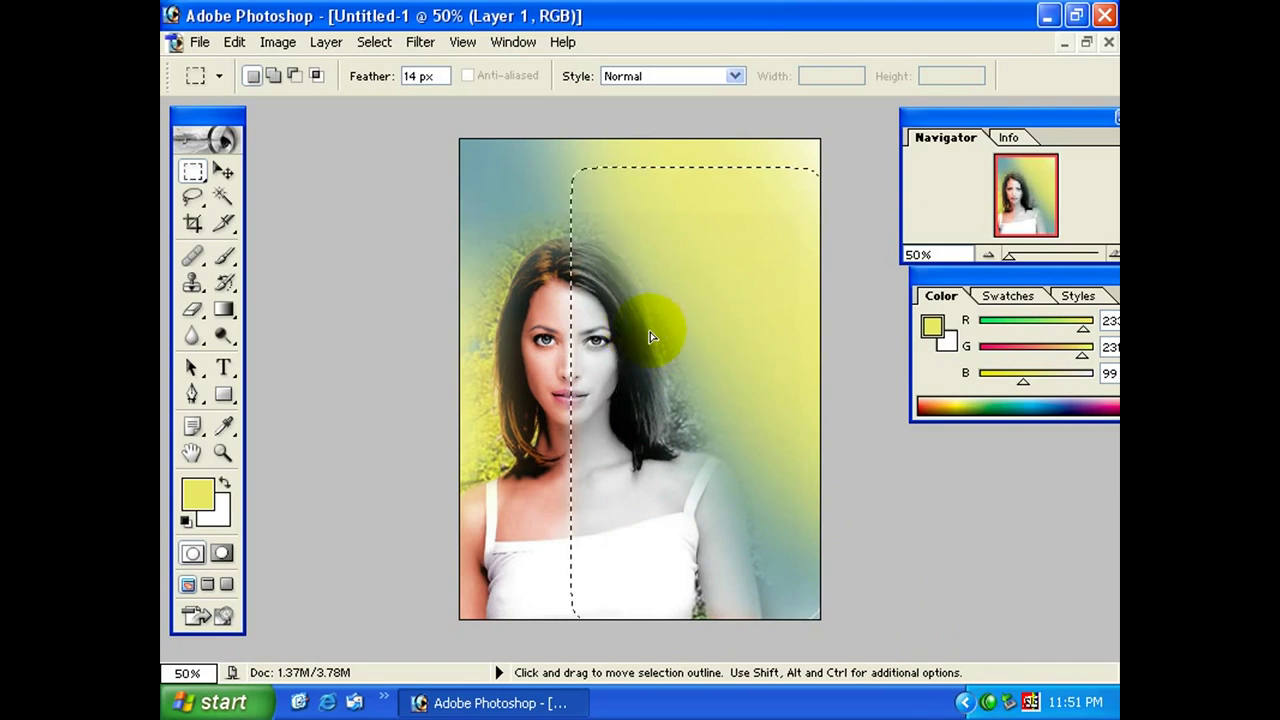
Tint the selection green with Curves (Green raised to 149, Blue lowered) and deselect.
{"action": "key", "text": "ctrl+m"}
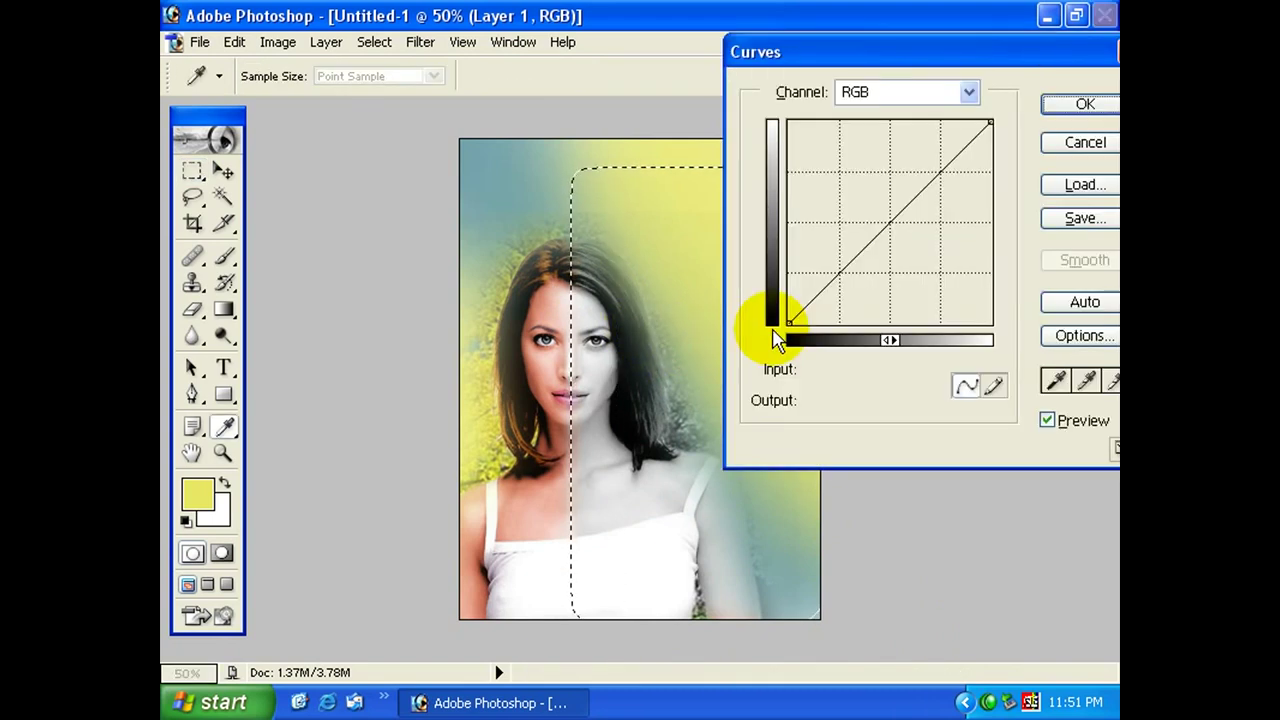
{"action": "left_click", "coordinate": [905, 92]}
{"action": "left_click", "coordinate": [897, 158]}
{"action": "left_click_drag", "start_coordinate": [891, 220], "coordinate": [906, 241]}
{"action": "left_click", "coordinate": [905, 92]}
{"action": "left_click", "coordinate": [891, 131]}
{"action": "left_click", "coordinate": [885, 173]}
{"action": "left_click", "coordinate": [1080, 106]}
{"action": "key", "text": "ctrl+d"}
{"action": "left_click", "coordinate": [224, 368]}
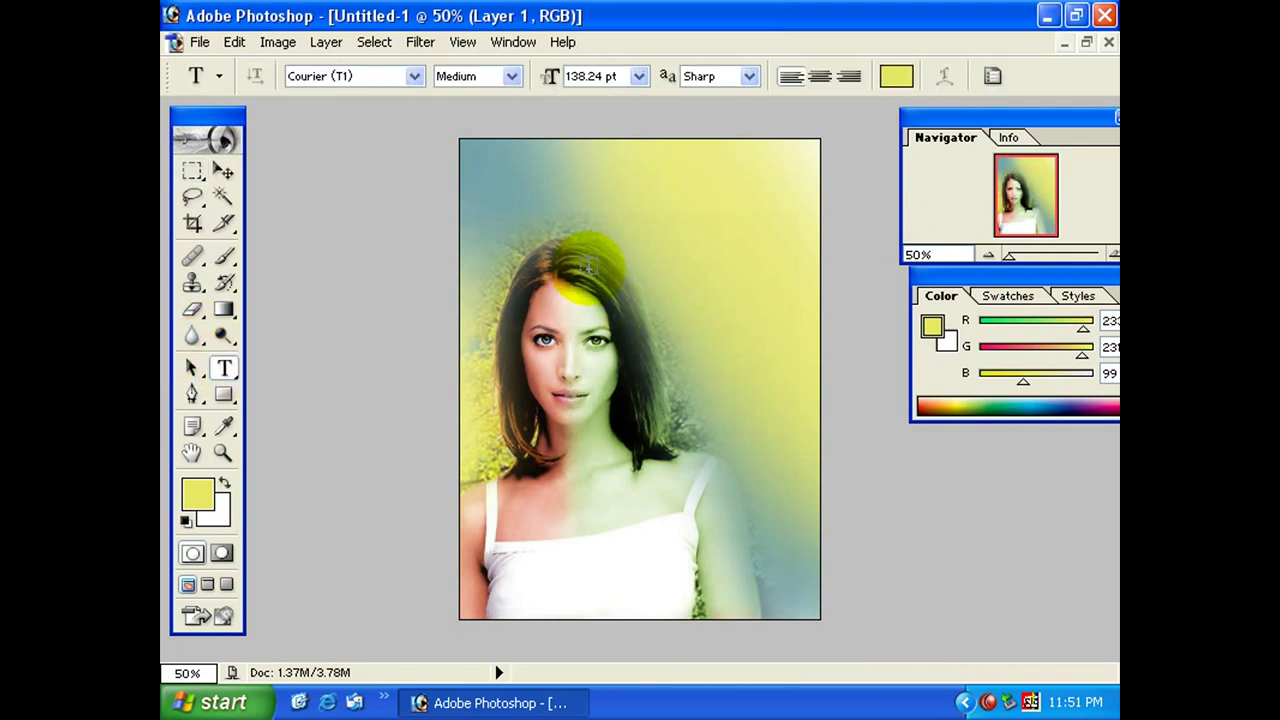
Add a dark olive text layer reading 'thanks to mr'.
{"action": "left_click", "coordinate": [592, 258]}
{"action": "left_click", "coordinate": [893, 77]}
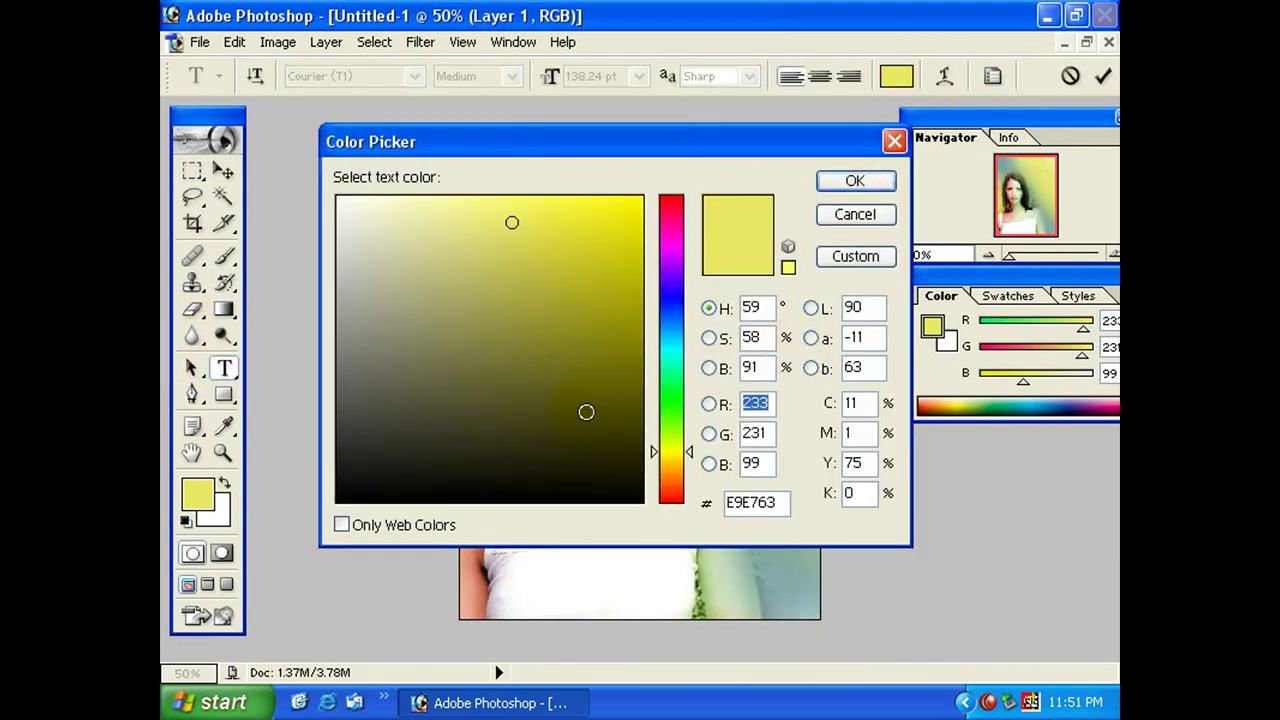
{"action": "left_click", "coordinate": [600, 462]}
{"action": "left_click", "coordinate": [855, 180]}
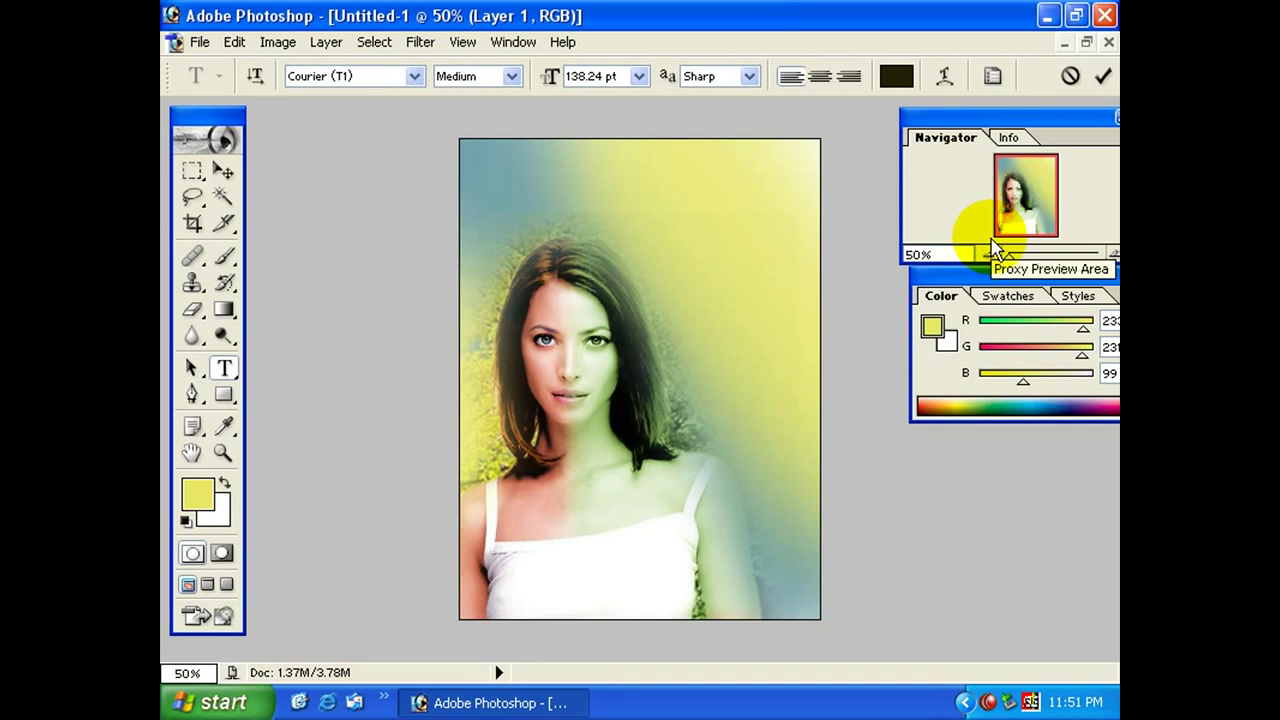
{"action": "type", "text": "thar"}
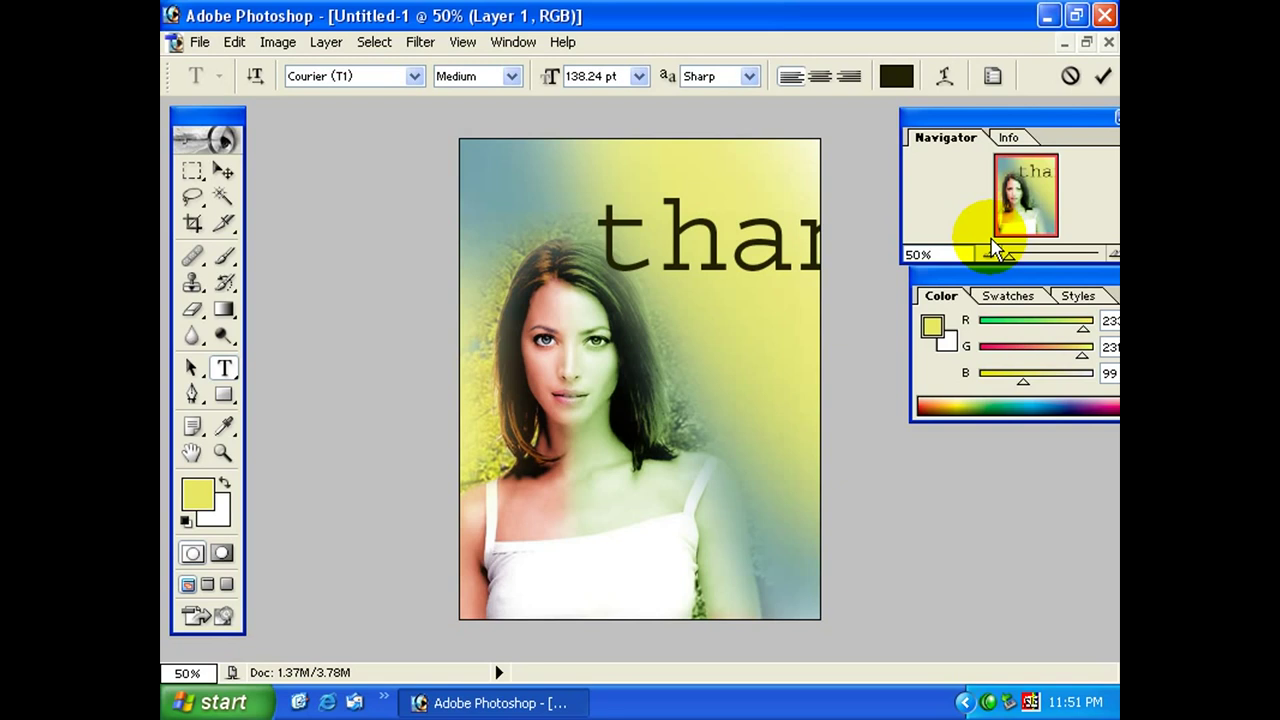
Shrink the caption to 42.24 pt, commit it, and move it near the image bottom.
{"action": "key", "text": "ctrl+a"}
{"action": "key", "text": "ctrl+shift+comma"}
{"action": "key", "text": "ctrl+shift+comma"}
{"action": "key", "text": "ctrl+shift+comma"}
{"action": "key", "text": "ctrl+shift+comma"}
{"action": "key", "text": "ctrl+shift+comma"}
{"action": "key", "text": "ctrl+shift+comma"}
{"action": "key", "text": "ctrl+shift+comma"}
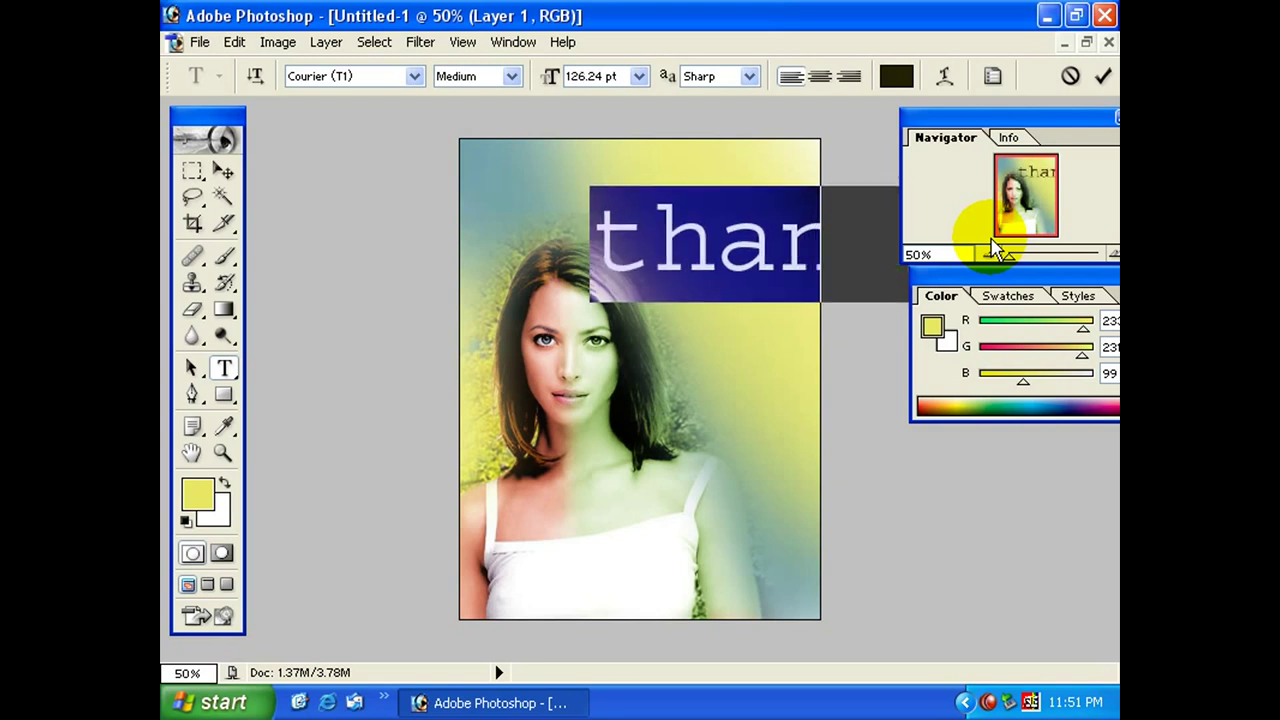
{"action": "key", "text": "ctrl+shift+comma"}
{"action": "key", "text": "ctrl+shift+comma"}
{"action": "key", "text": "ctrl+shift+comma"}
{"action": "key", "text": "ctrl+shift+comma"}
{"action": "key", "text": "ctrl+shift+comma"}
{"action": "key", "text": "ctrl+shift+comma"}
{"action": "key", "text": "ctrl+shift+comma"}
{"action": "key", "text": "ctrl+shift+comma"}
{"action": "key", "text": "ctrl+shift+comma"}
{"action": "key", "text": "ctrl+shift+comma"}
{"action": "key", "text": "ctrl+shift+comma"}
{"action": "key", "text": "ctrl+shift+comma"}
{"action": "key", "text": "ctrl+shift+comma"}
{"action": "key", "text": "ctrl+shift+comma"}
{"action": "key", "text": "ctrl+shift+comma"}
{"action": "key", "text": "ctrl+shift+comma"}
{"action": "key", "text": "ctrl+shift+comma"}
{"action": "key", "text": "ctrl+shift+comma"}
{"action": "key", "text": "ctrl+shift+comma"}
{"action": "key", "text": "ctrl+shift+comma"}
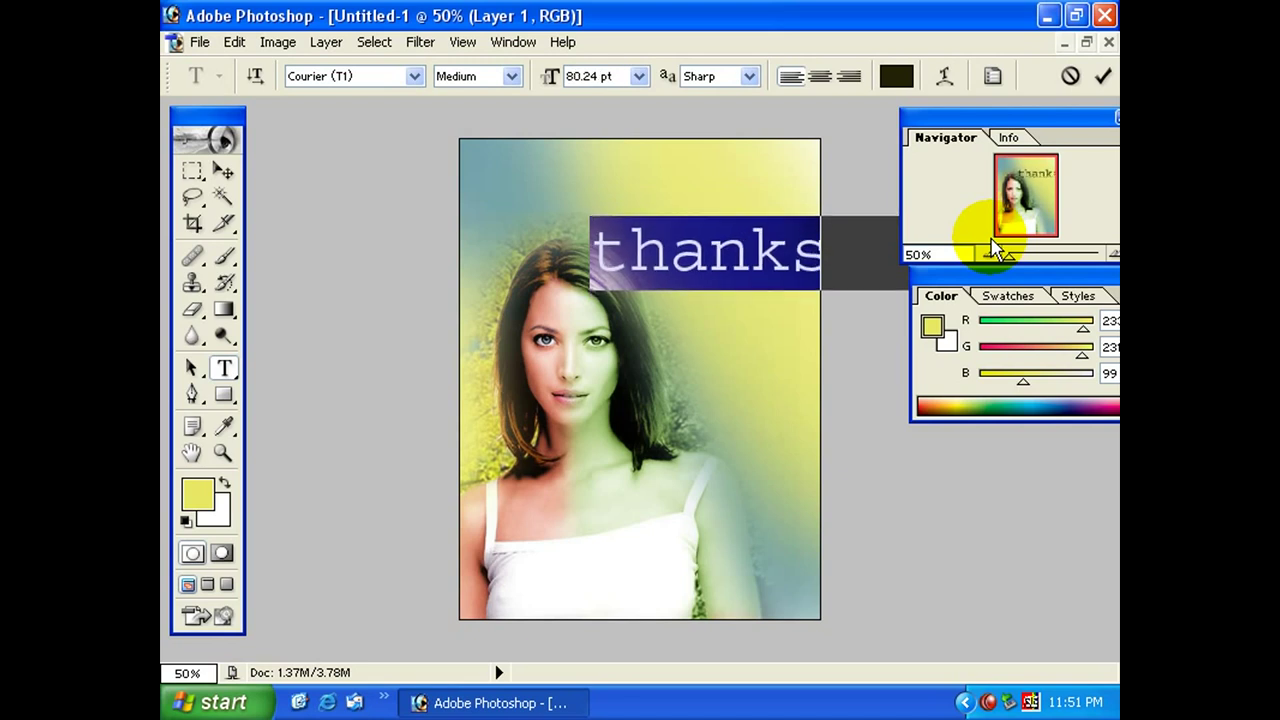
{"action": "key", "text": "ctrl+shift+comma"}
{"action": "key", "text": "ctrl+shift+comma"}
{"action": "key", "text": "ctrl+shift+comma"}
{"action": "key", "text": "ctrl+shift+comma"}
{"action": "key", "text": "ctrl+shift+comma"}
{"action": "key", "text": "ctrl+shift+comma"}
{"action": "key", "text": "ctrl+shift+comma"}
{"action": "key", "text": "ctrl+shift+comma"}
{"action": "key", "text": "ctrl+shift+comma"}
{"action": "key", "text": "ctrl+shift+comma"}
{"action": "key", "text": "ctrl+shift+comma"}
{"action": "key", "text": "ctrl+shift+comma"}
{"action": "key", "text": "ctrl+shift+comma"}
{"action": "key", "text": "ctrl+shift+comma"}
{"action": "key", "text": "ctrl+shift+comma"}
{"action": "key", "text": "ctrl+shift+comma"}
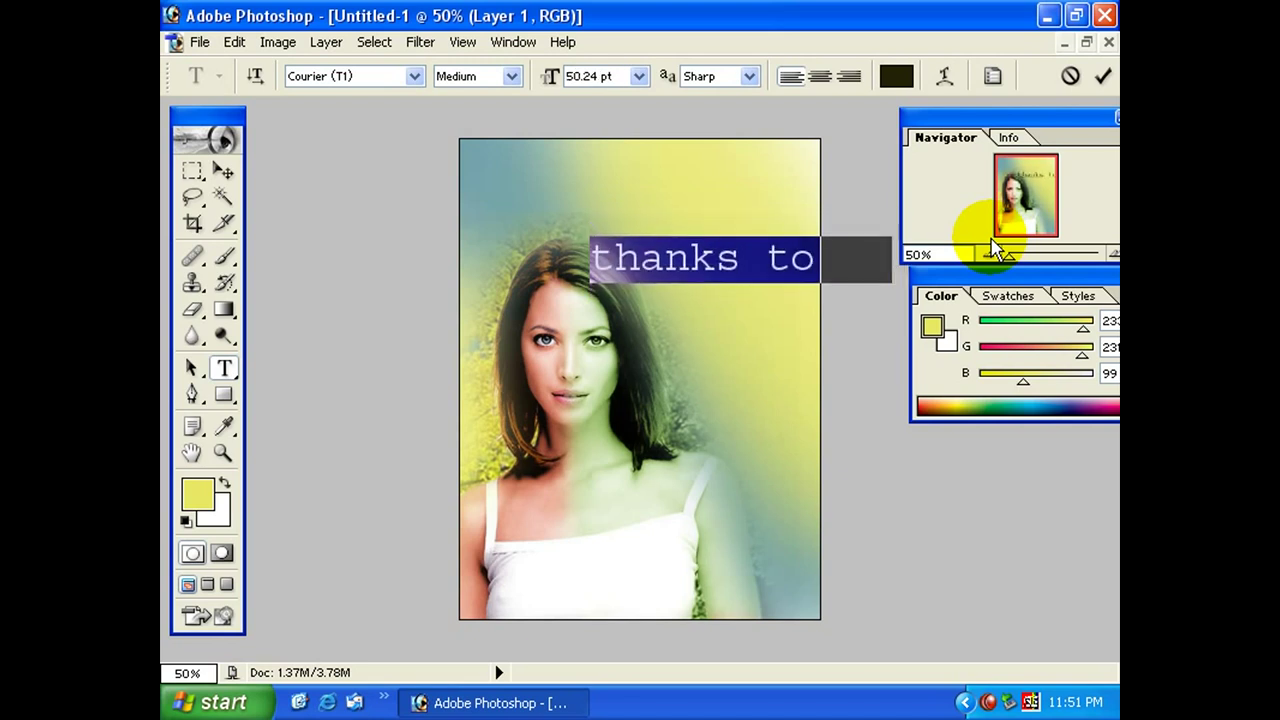
{"action": "key", "text": "ctrl+Return"}
{"action": "left_click_drag", "start_coordinate": [828, 349], "coordinate": [749, 582]}
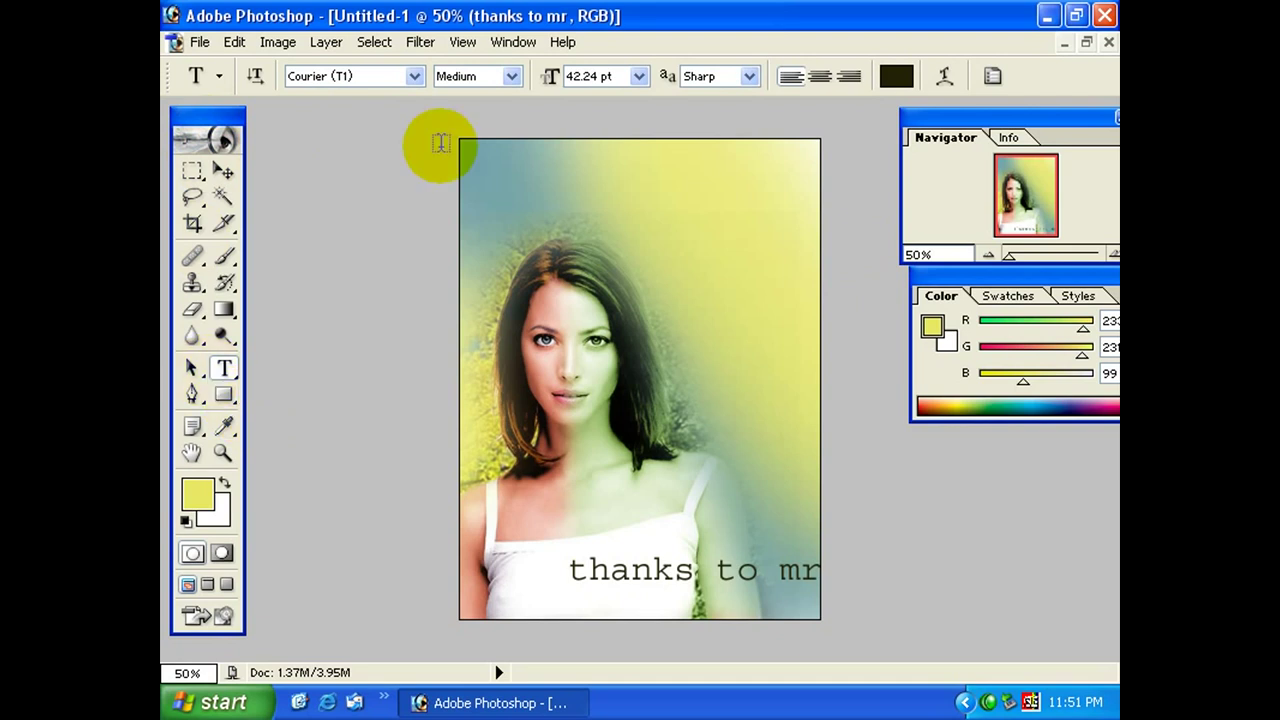
{"action": "left_click", "coordinate": [328, 47]}
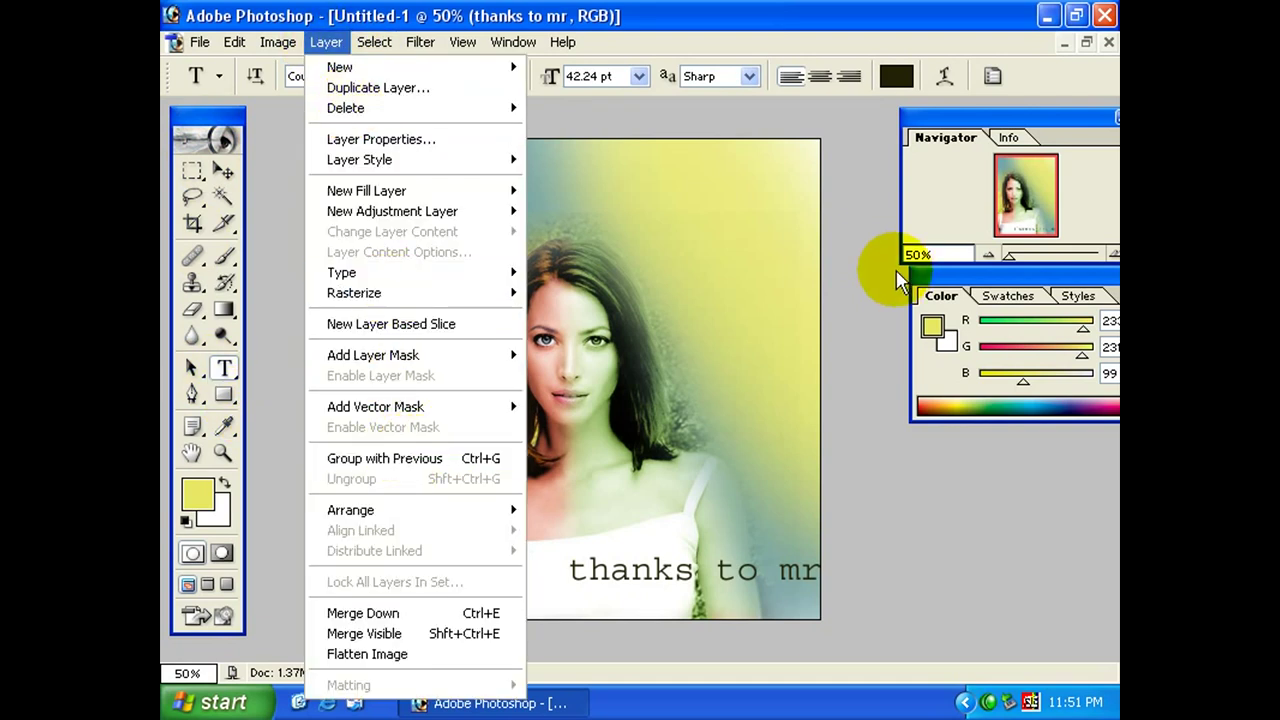
Dismiss the Layer menu without choosing anything.
{"action": "left_click", "coordinate": [887, 197]}
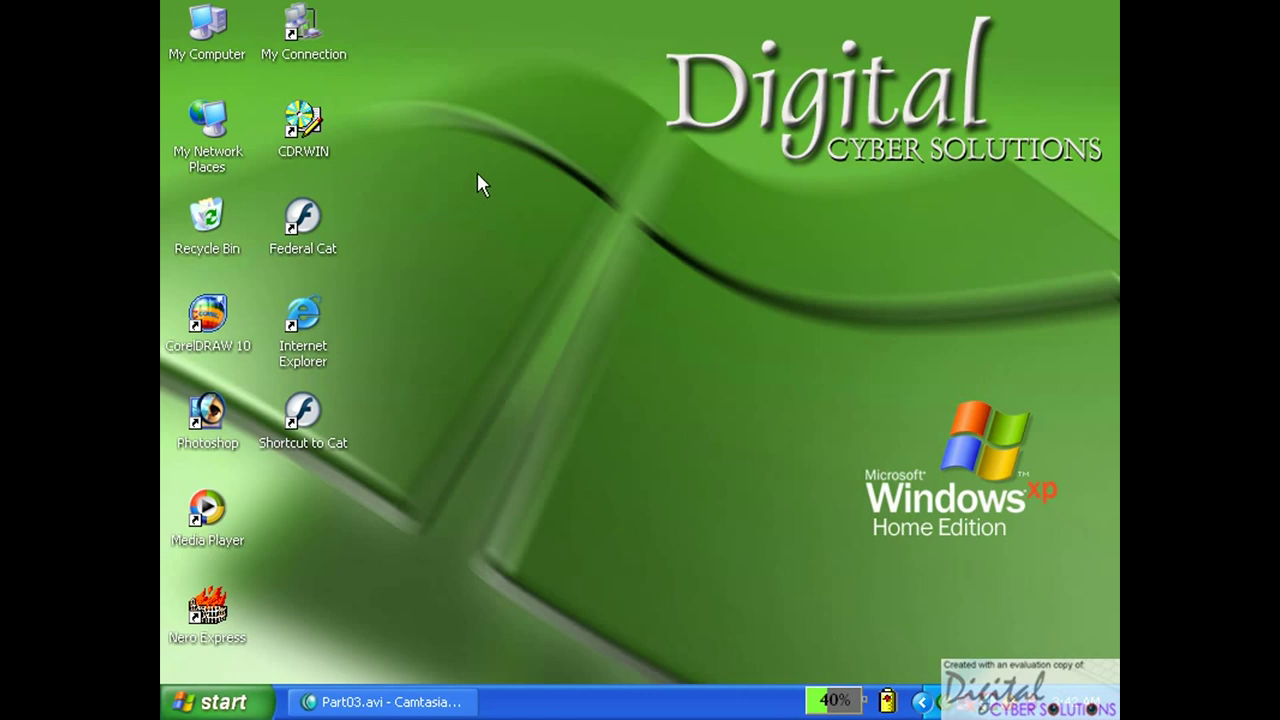
Dial the My Connection dial-up connection from the desktop.
{"action": "double_click", "coordinate": [300, 30]}
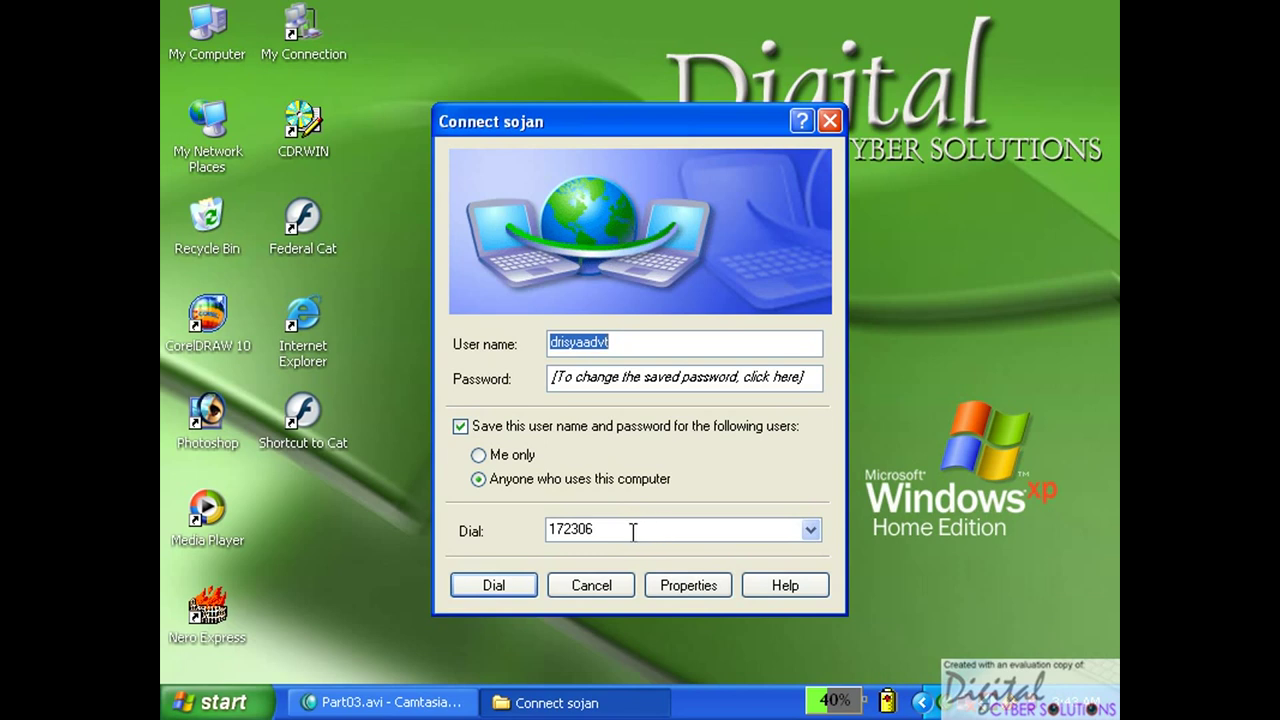
{"action": "left_click", "coordinate": [503, 583]}
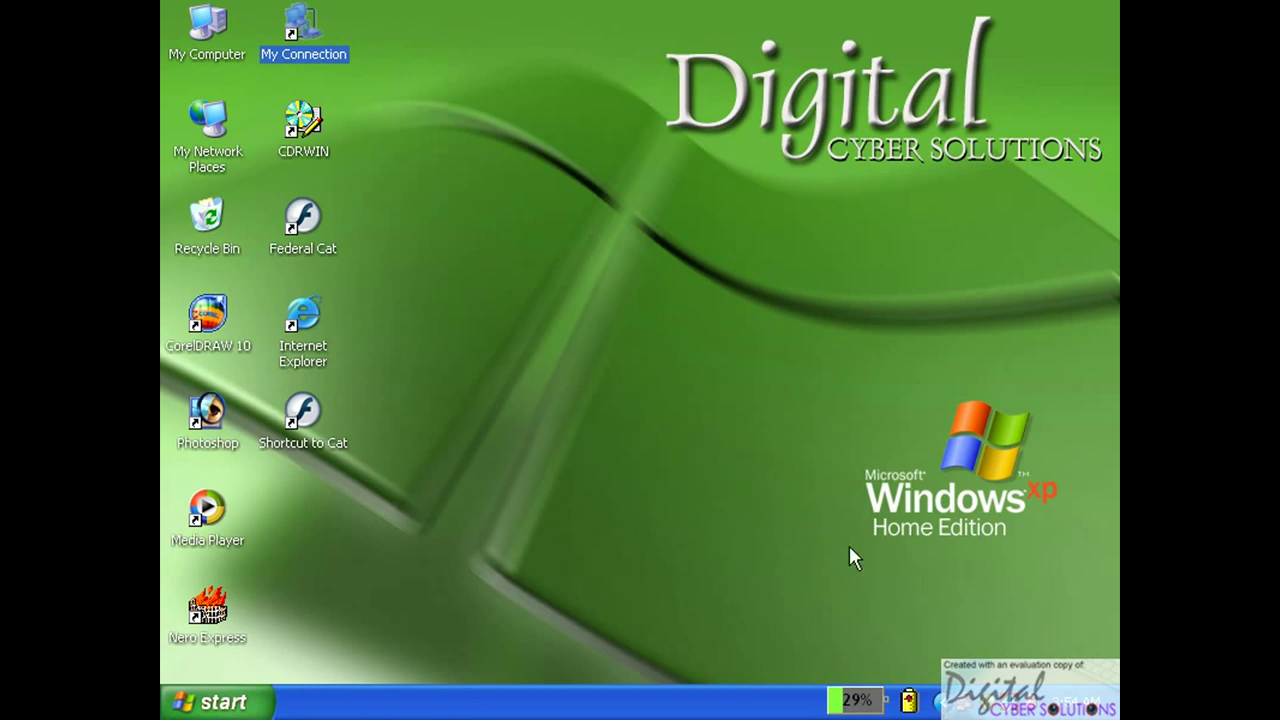
Launch Internet Explorer from its desktop icon.
{"action": "left_click", "coordinate": [968, 632]}
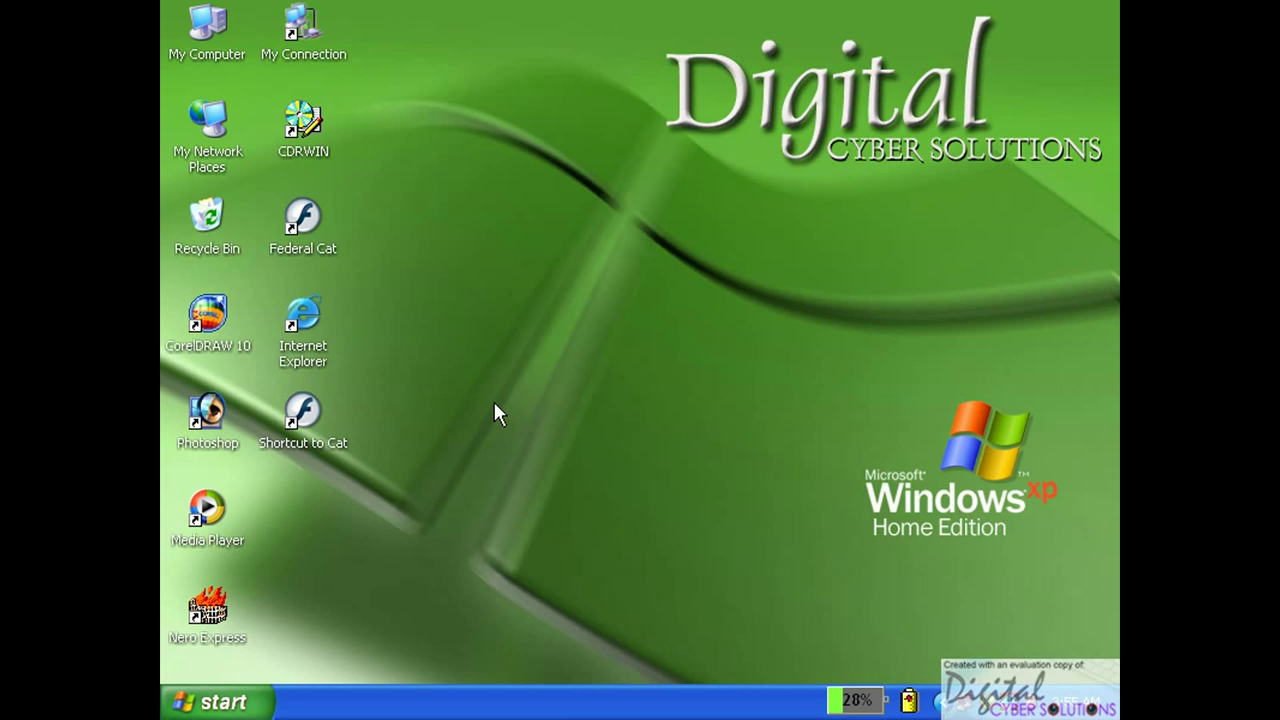
{"action": "double_click", "coordinate": [302, 330]}
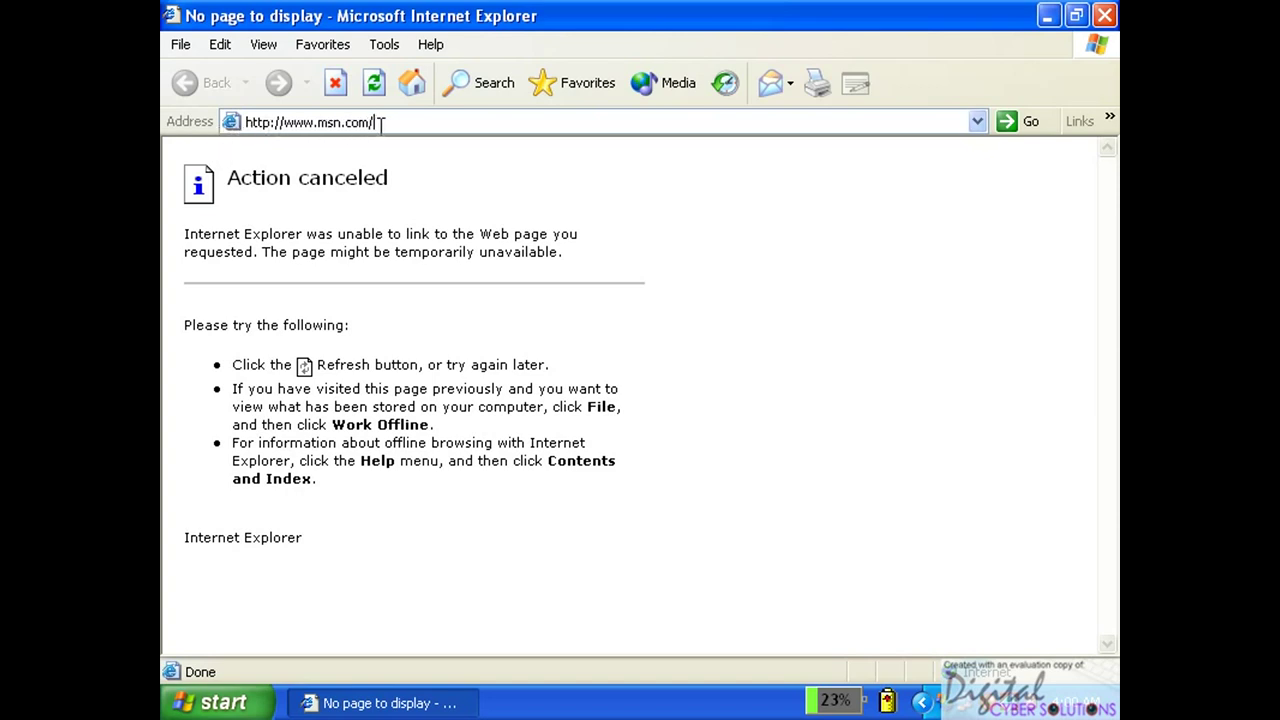
Replace msn.com/ in the address bar with federal-bank.com and load the Federal Bank site.
{"action": "left_click_drag", "start_coordinate": [385, 122], "coordinate": [311, 112]}
{"action": "left_click", "coordinate": [313, 121]}
{"action": "left_click", "coordinate": [321, 117]}
{"action": "left_click_drag", "start_coordinate": [321, 117], "coordinate": [376, 124]}
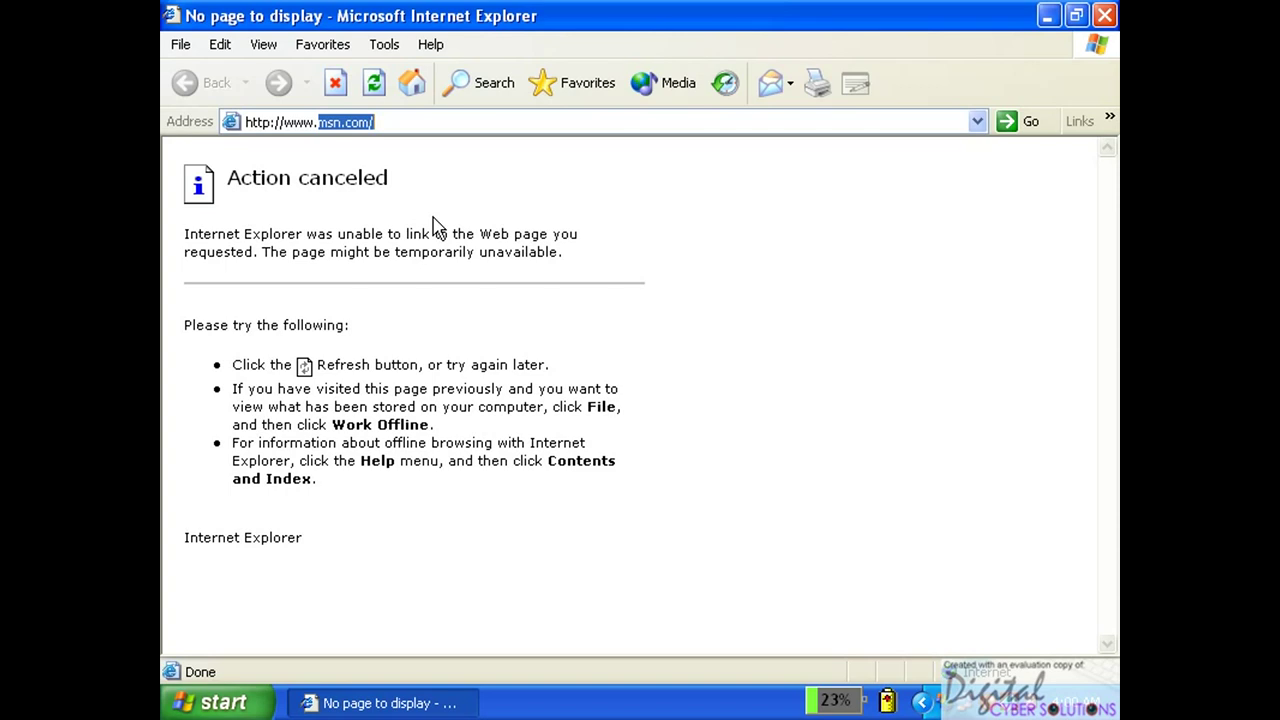
{"action": "key", "text": "BackSpace"}
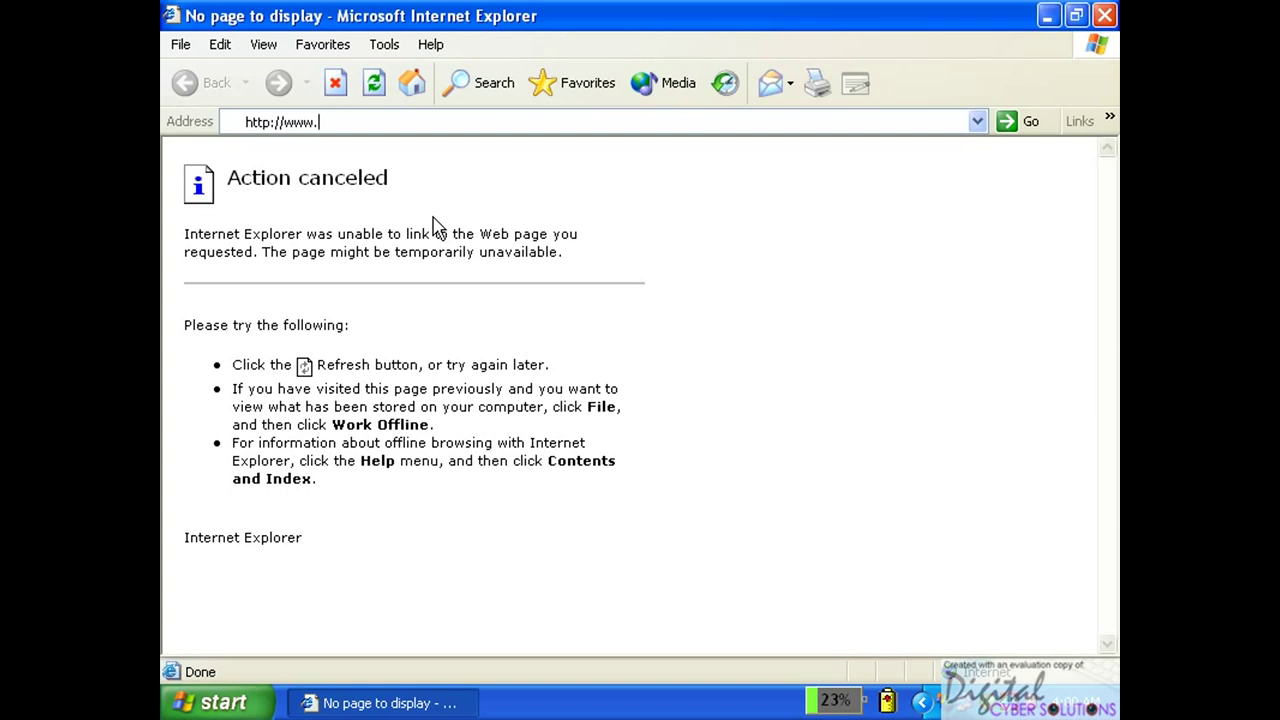
{"action": "type", "text": "federa"}
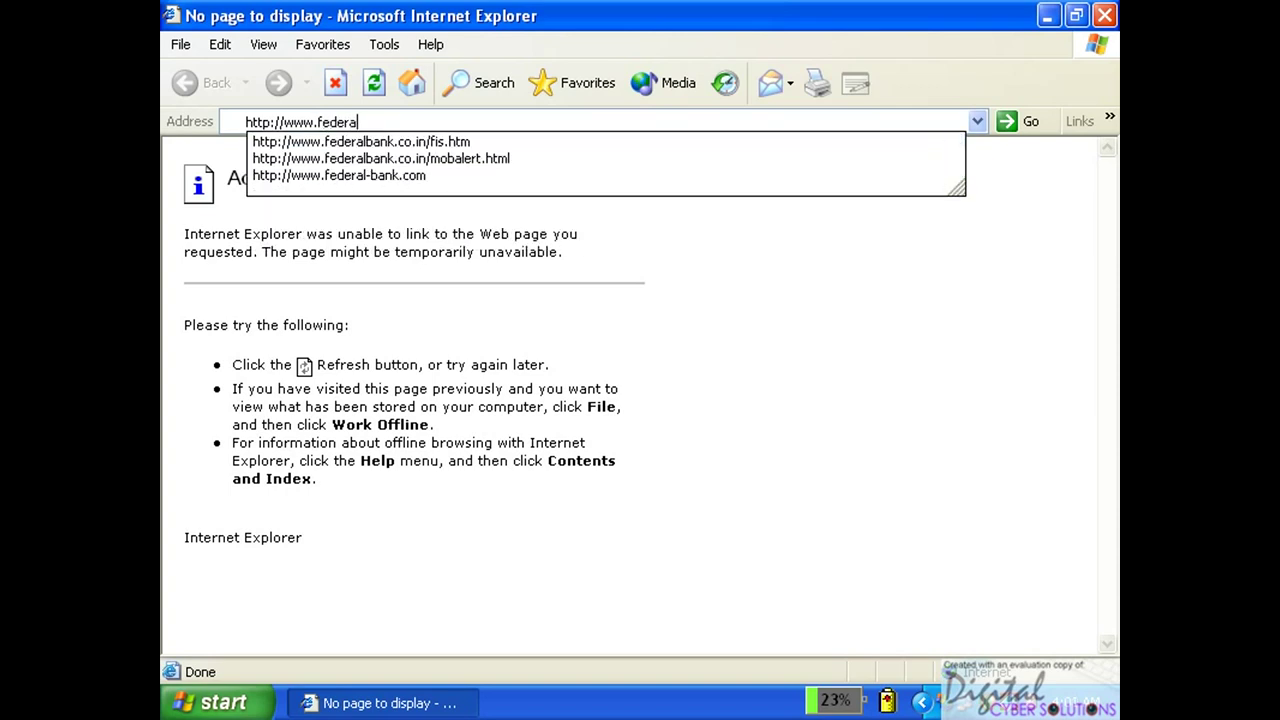
{"action": "type", "text": "l-"}
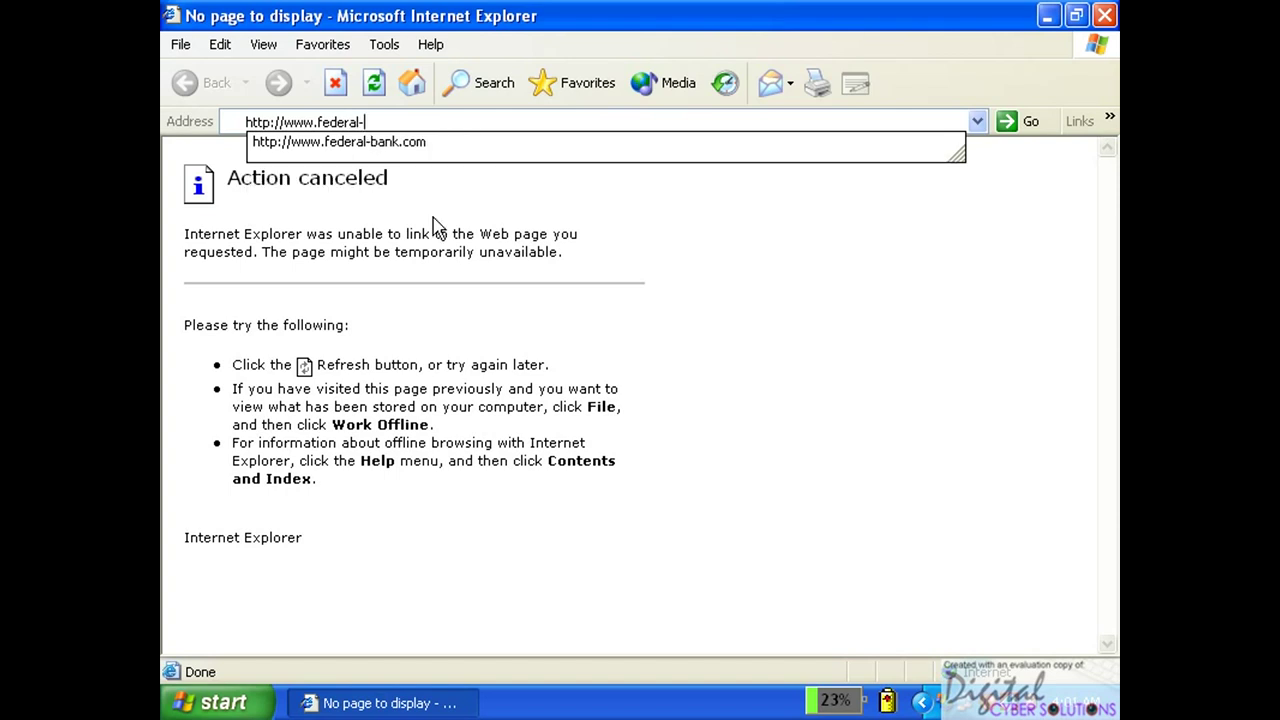
{"action": "type", "text": "bank.com"}
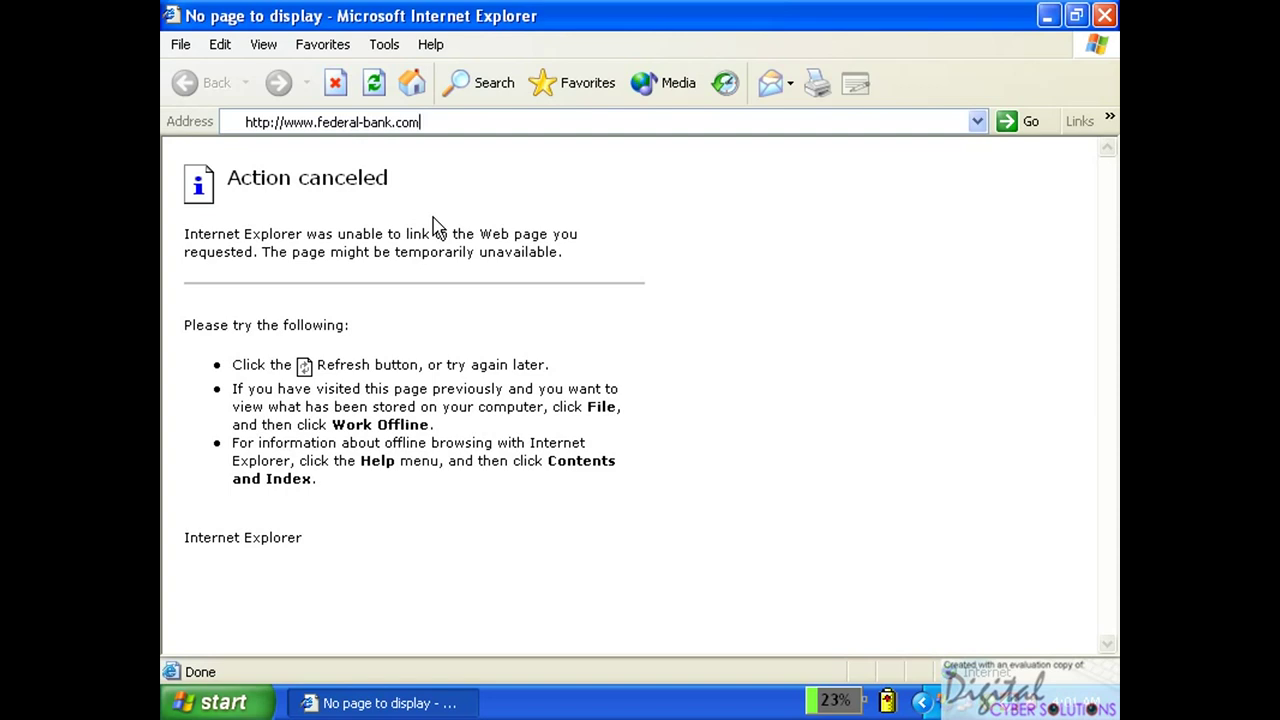
{"action": "key", "text": "Return"}
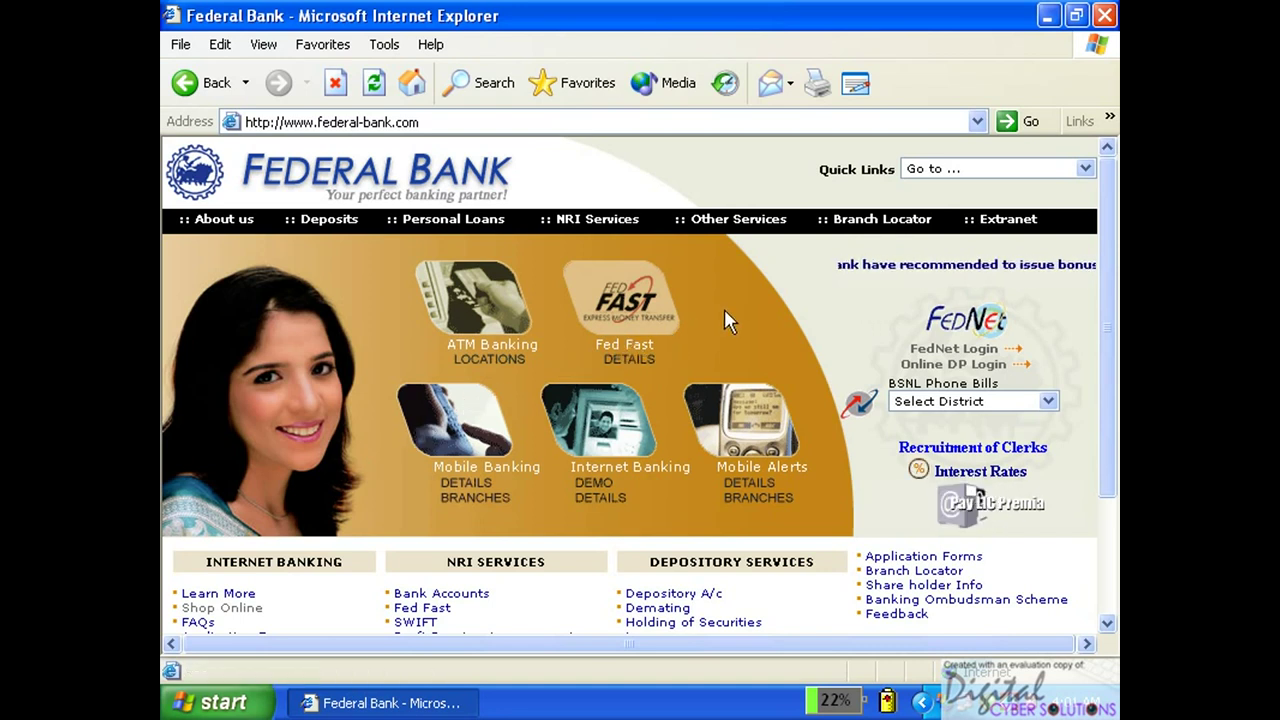
Open the Bank Accounts for NRIs page through NRI Services > Accounts.
{"action": "mouse_move", "coordinate": [418, 215]}
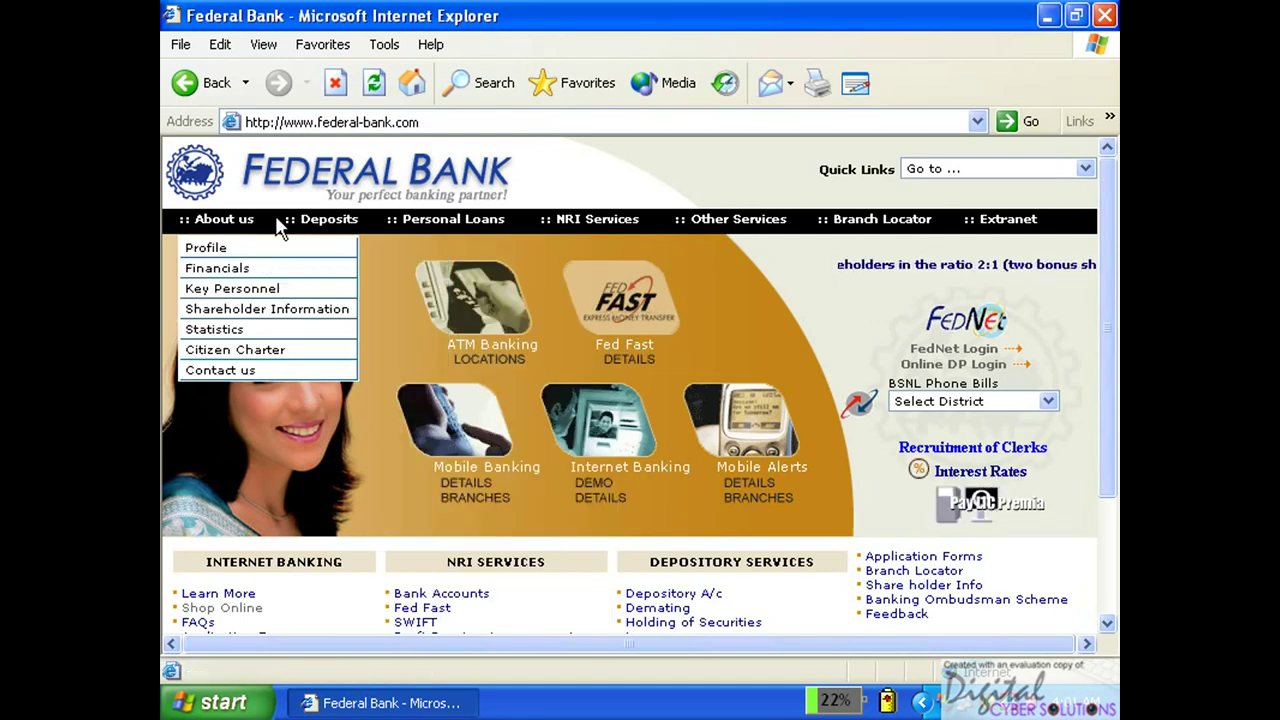
{"action": "mouse_move", "coordinate": [348, 224]}
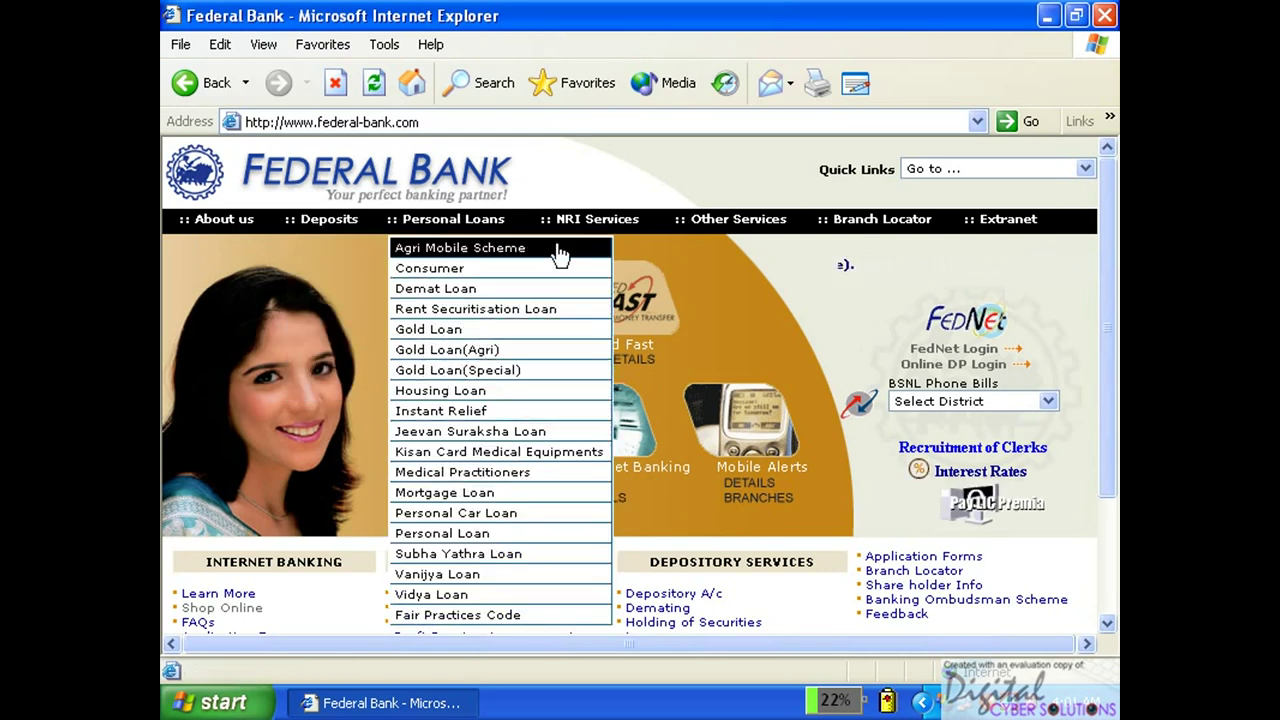
{"action": "mouse_move", "coordinate": [594, 218]}
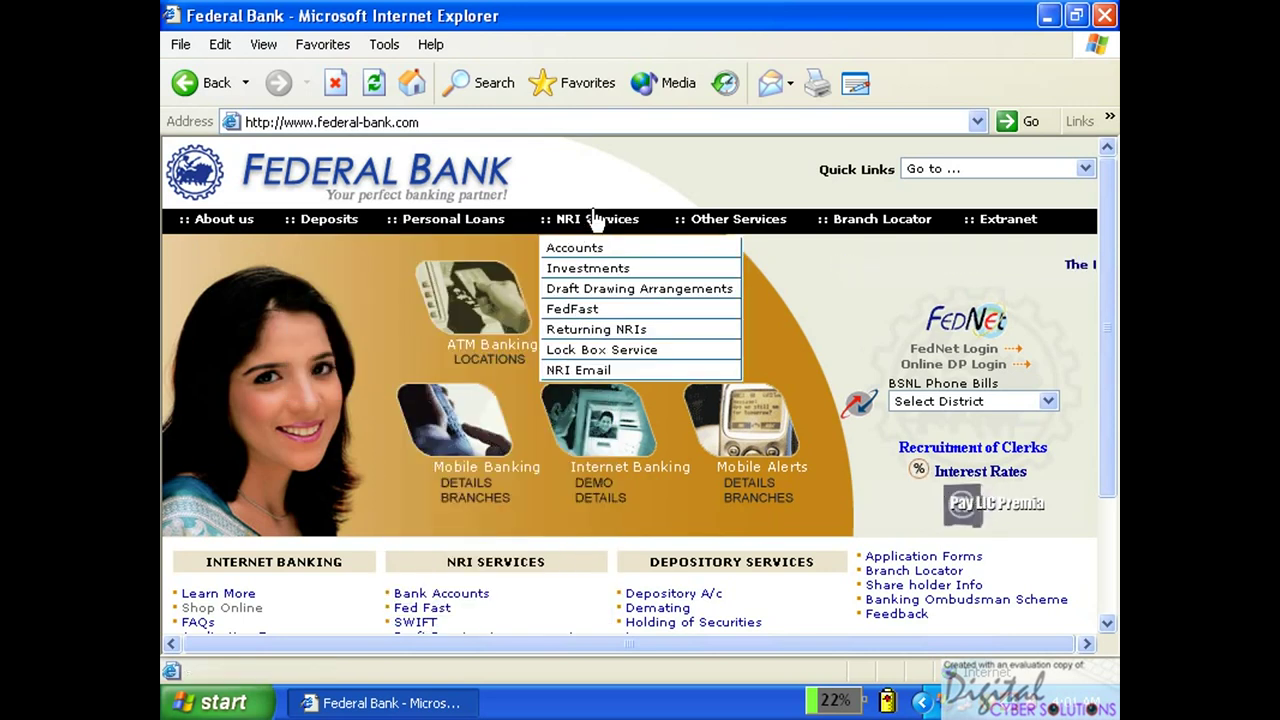
{"action": "left_click", "coordinate": [630, 248]}
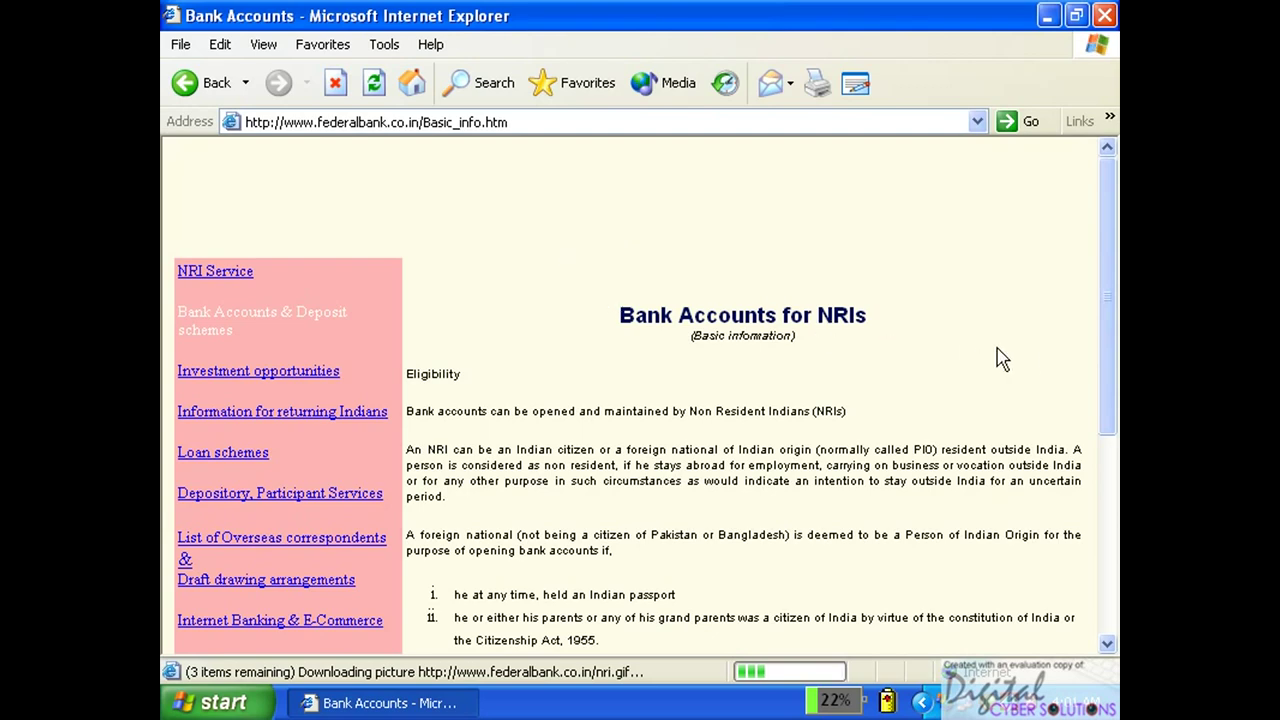
Copy the text from Eligibility to the NRO link, then minimize the browser.
{"action": "left_click_drag", "start_coordinate": [1112, 380], "coordinate": [1113, 450]}
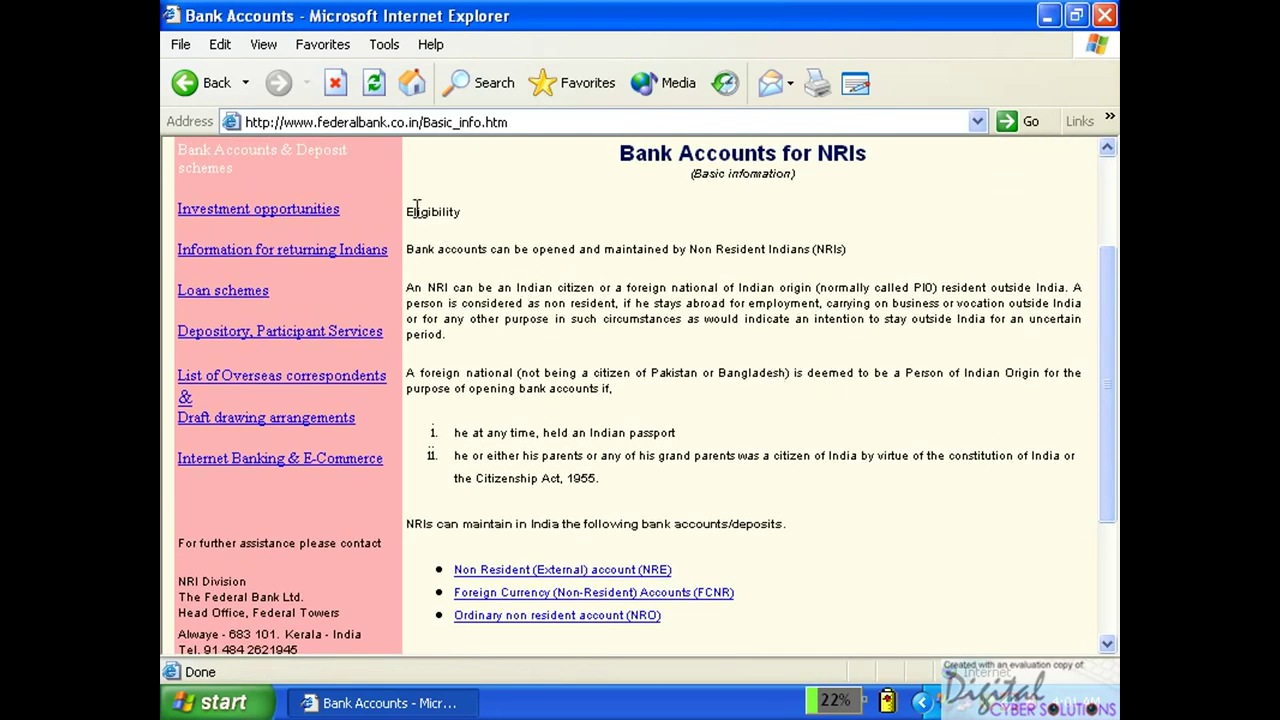
{"action": "left_click_drag", "start_coordinate": [405, 207], "coordinate": [805, 545]}
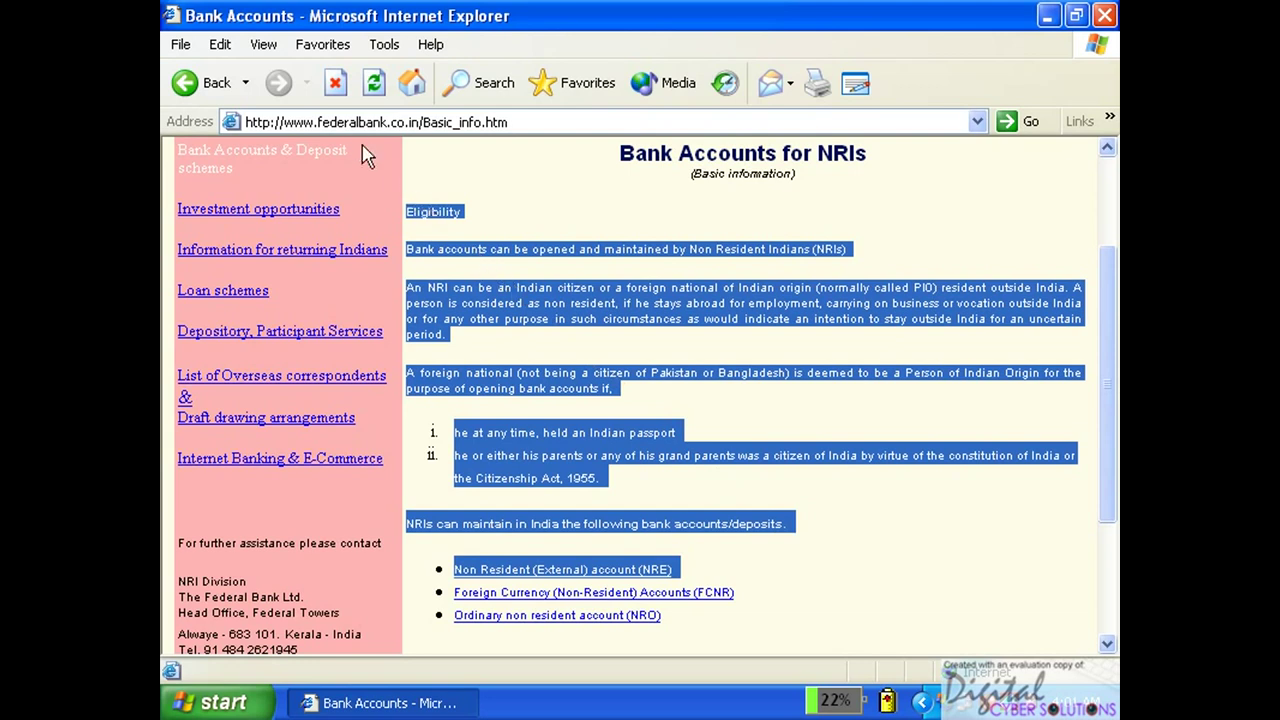
{"action": "left_click", "coordinate": [176, 48]}
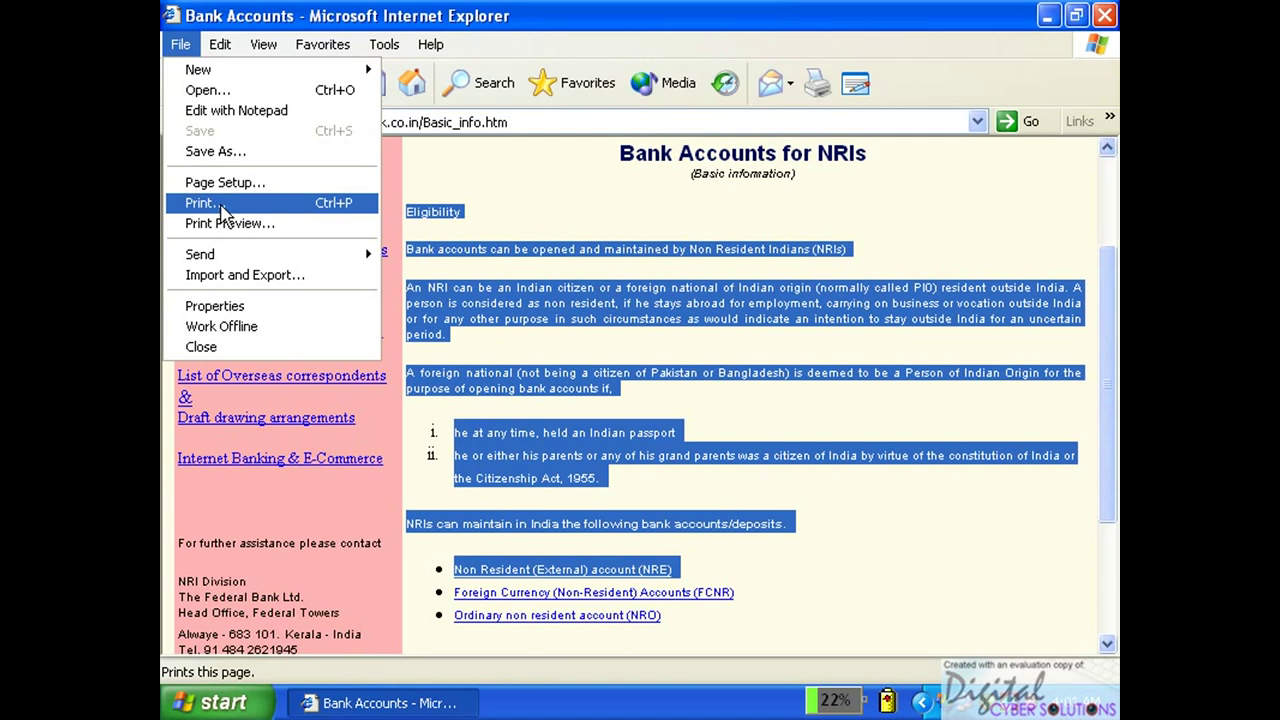
{"action": "left_click", "coordinate": [359, 21]}
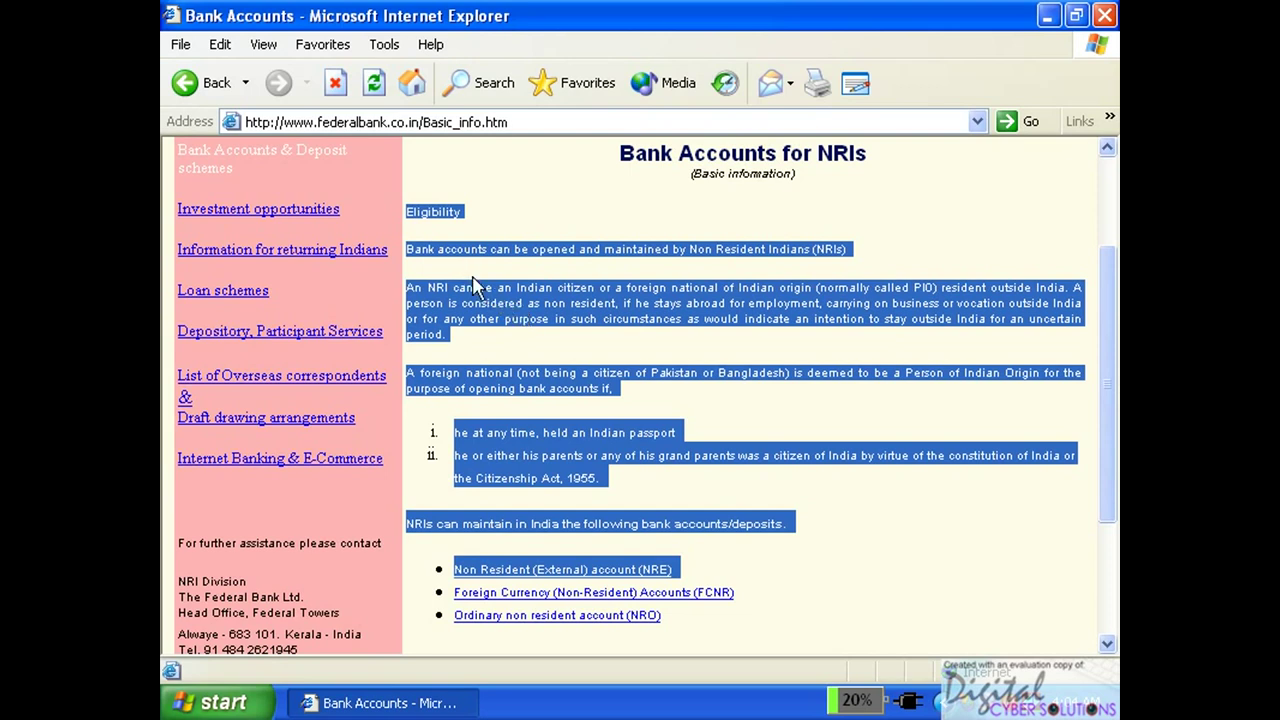
{"action": "left_click", "coordinate": [220, 46]}
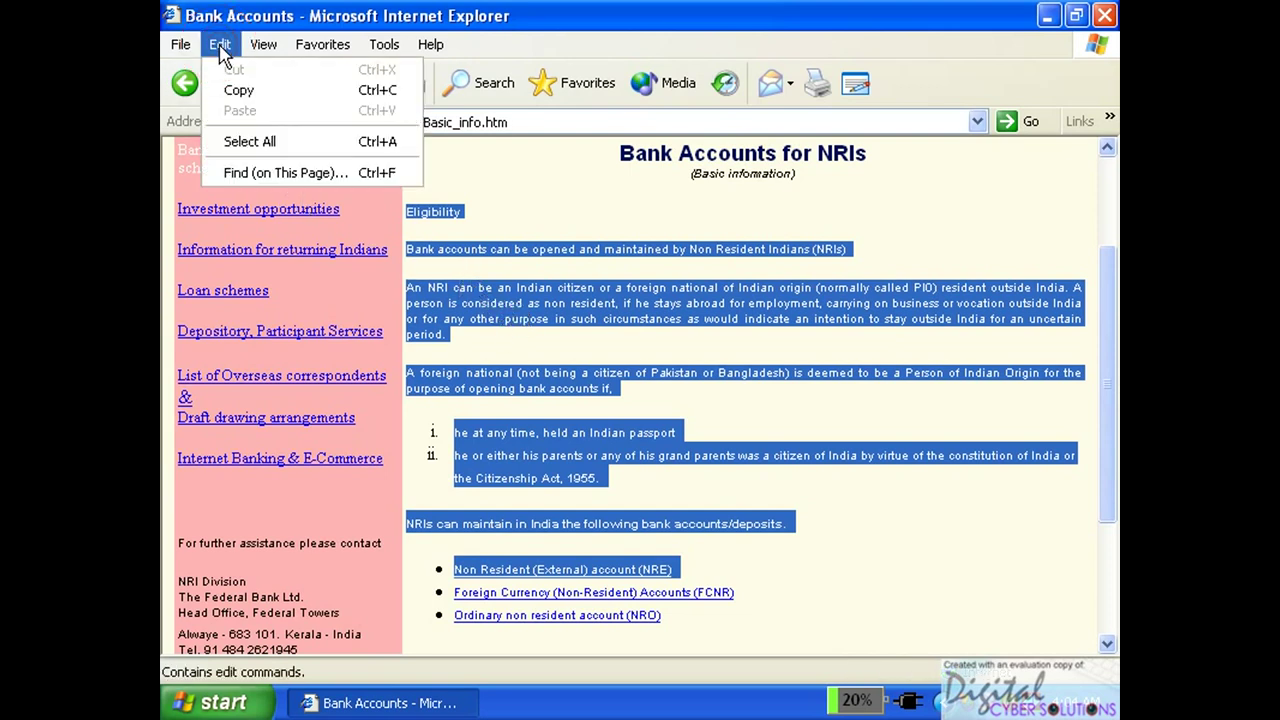
{"action": "left_click", "coordinate": [240, 92]}
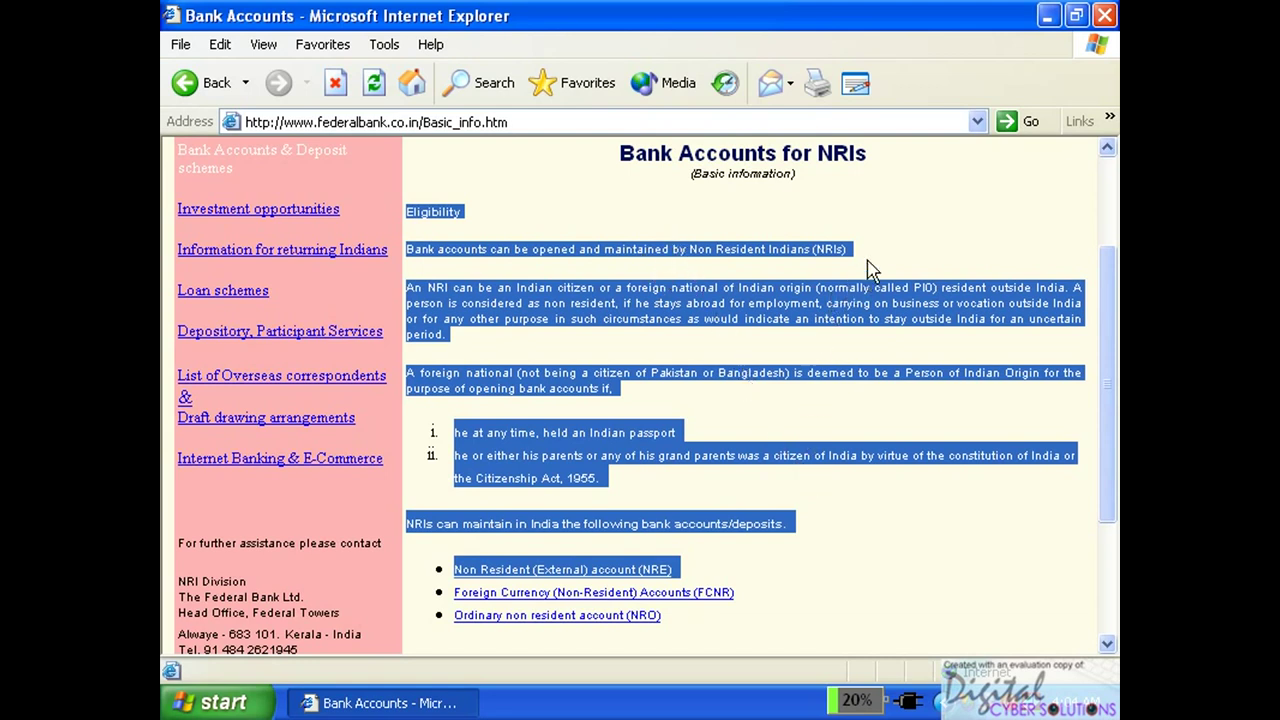
{"action": "left_click", "coordinate": [1046, 15]}
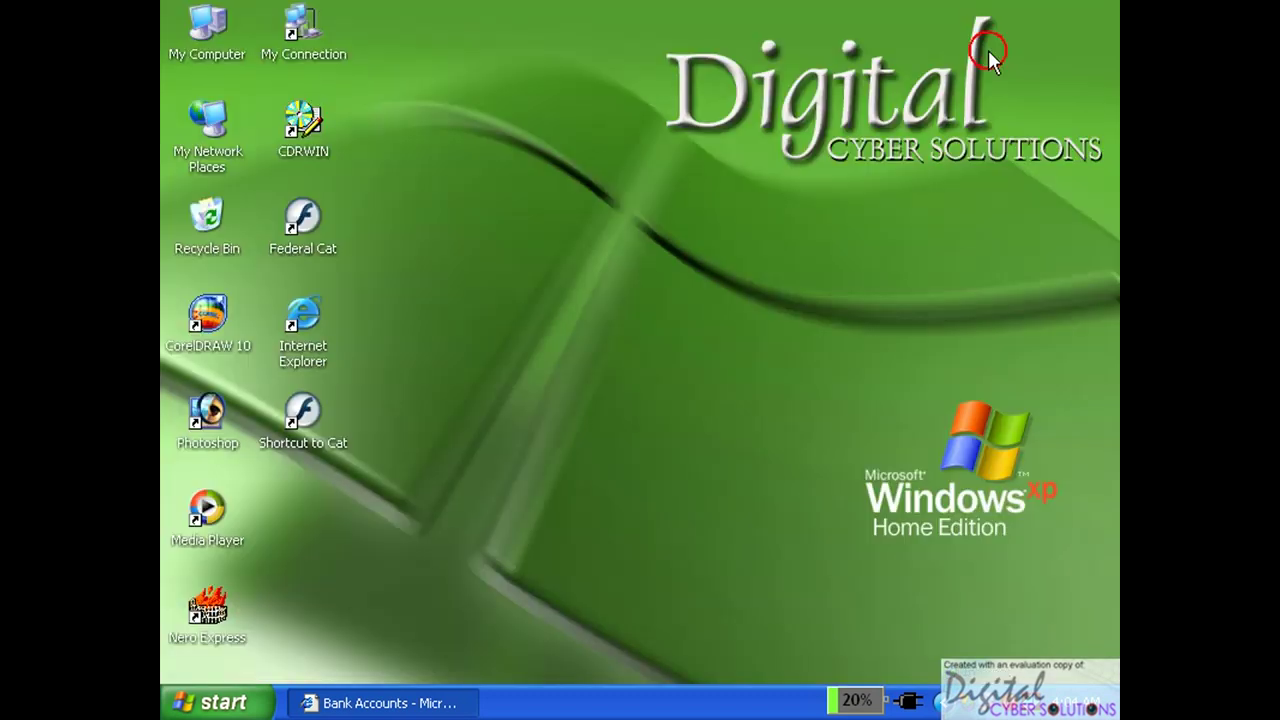
Start WordPad from the Start menu and paste the copied NRI bank-accounts text.
{"action": "left_click", "coordinate": [210, 704]}
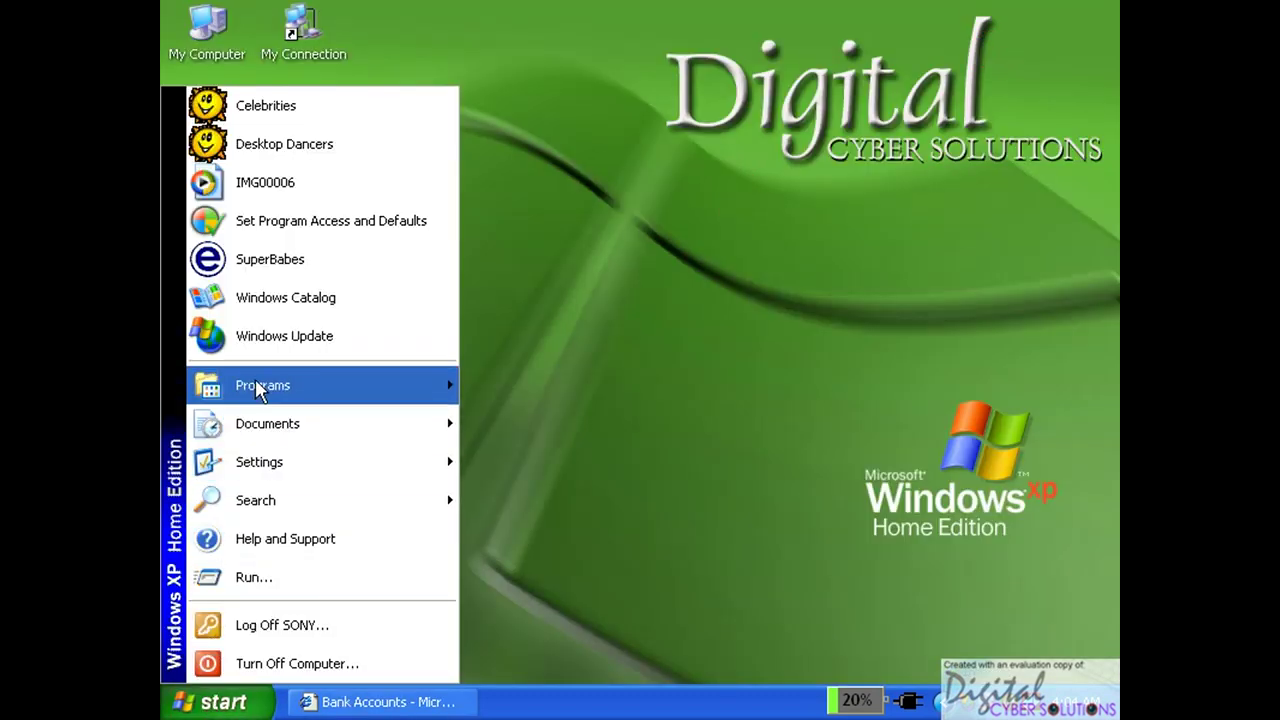
{"action": "mouse_move", "coordinate": [262, 388]}
{"action": "mouse_move", "coordinate": [524, 390]}
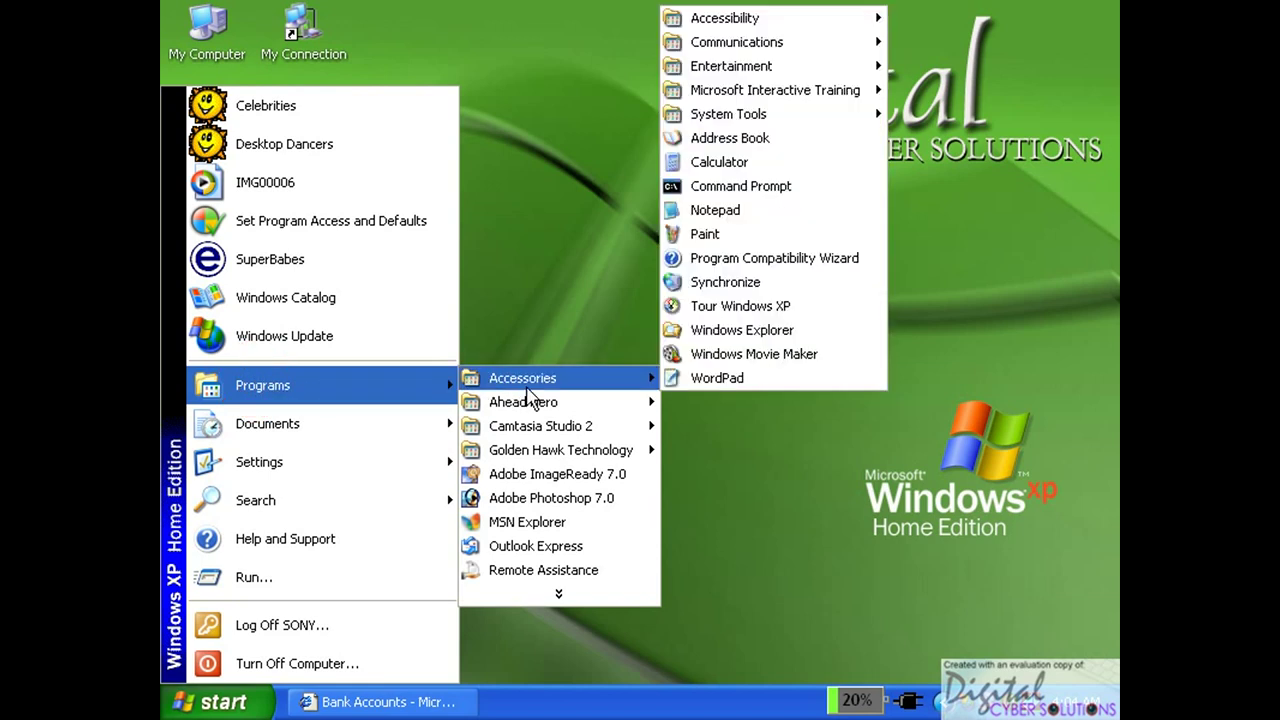
{"action": "left_click", "coordinate": [722, 378]}
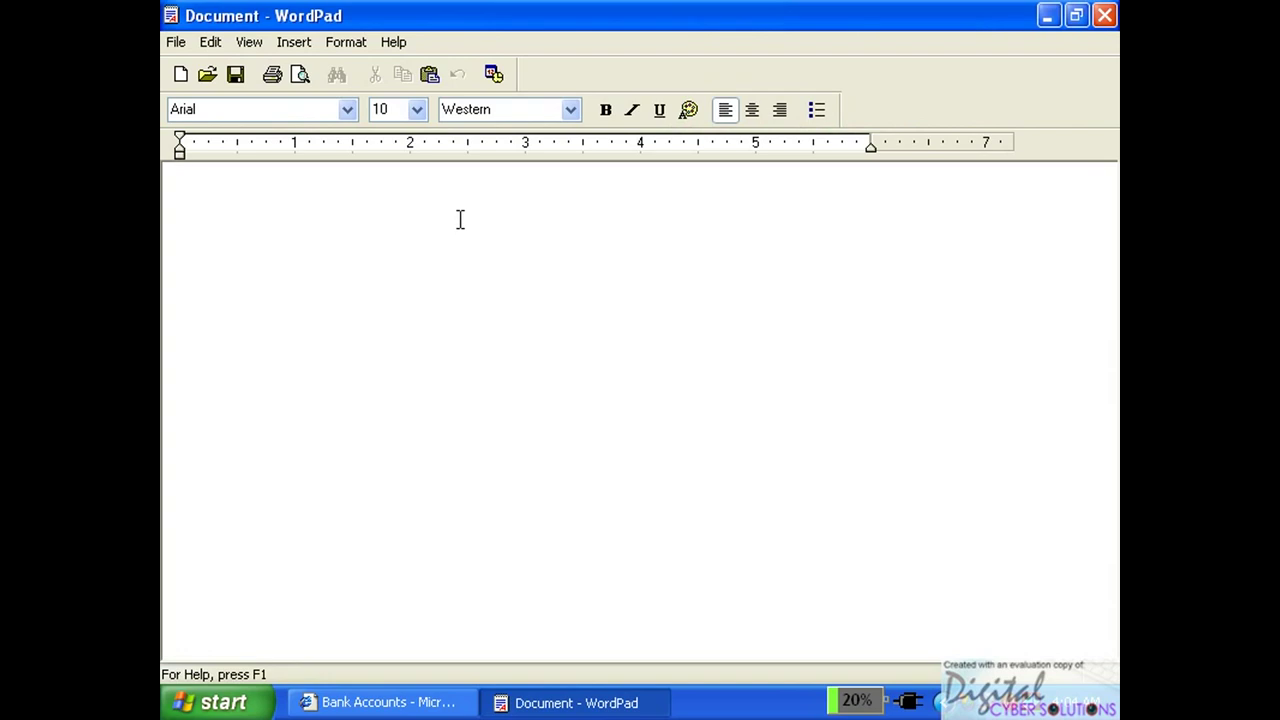
{"action": "left_click", "coordinate": [208, 43]}
{"action": "left_click", "coordinate": [247, 142]}
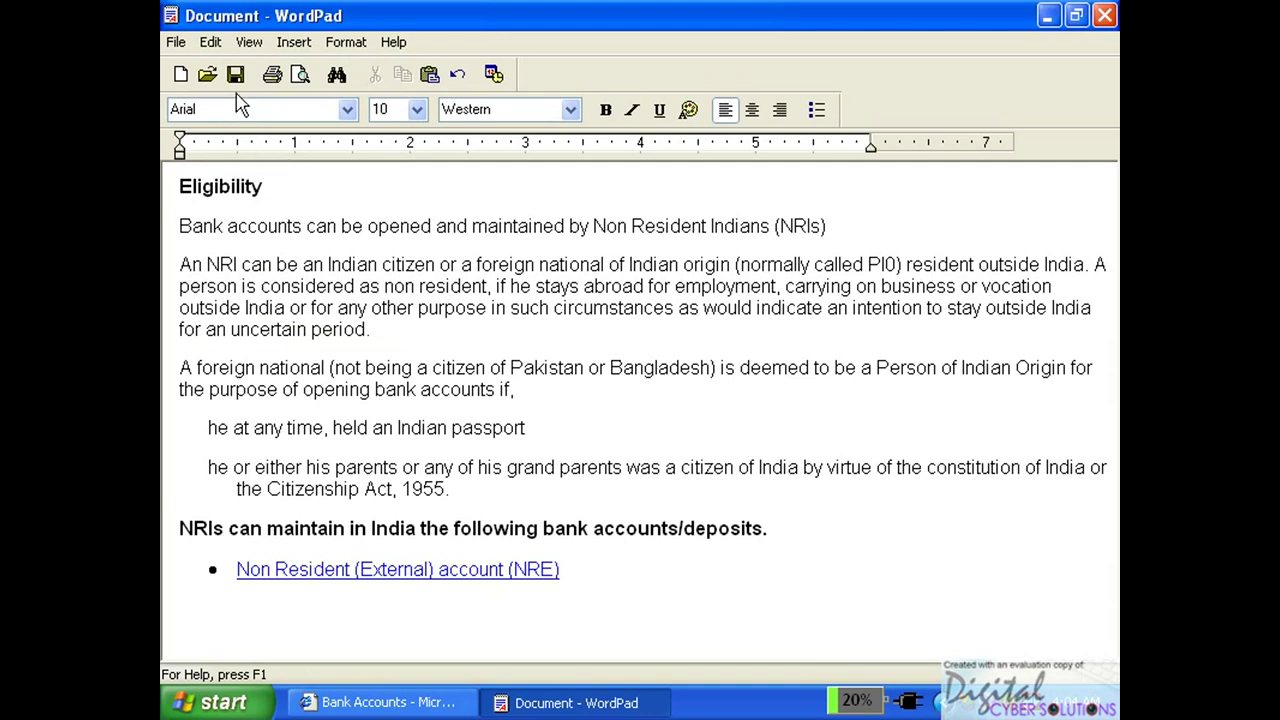
Save the document to the Desktop as ggt77 and close WordPad.
{"action": "left_click", "coordinate": [235, 74]}
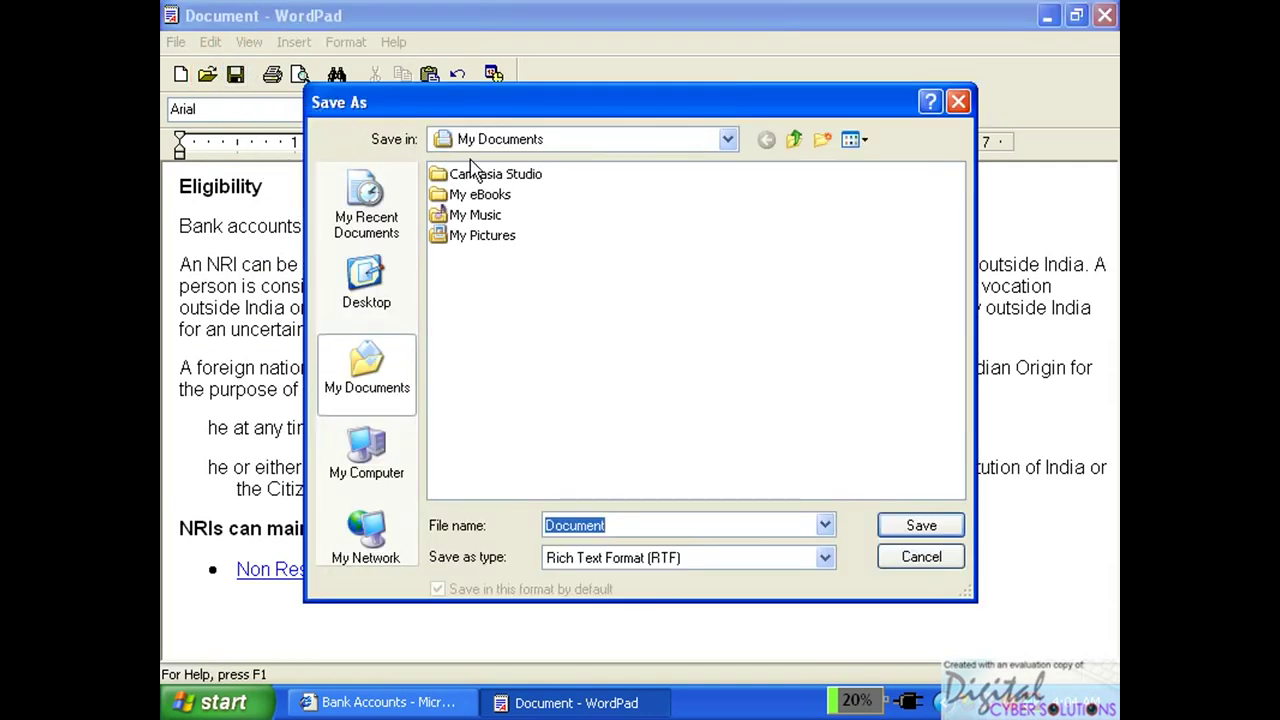
{"action": "left_click", "coordinate": [599, 142]}
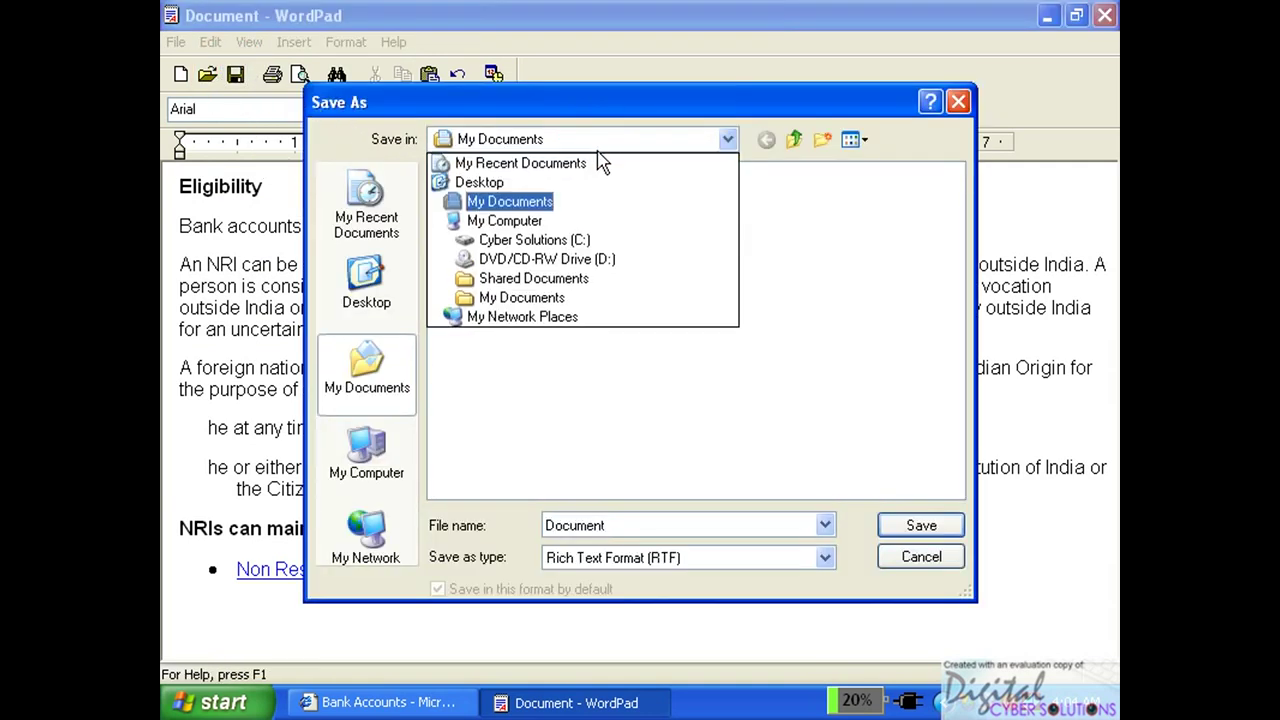
{"action": "left_click", "coordinate": [595, 180]}
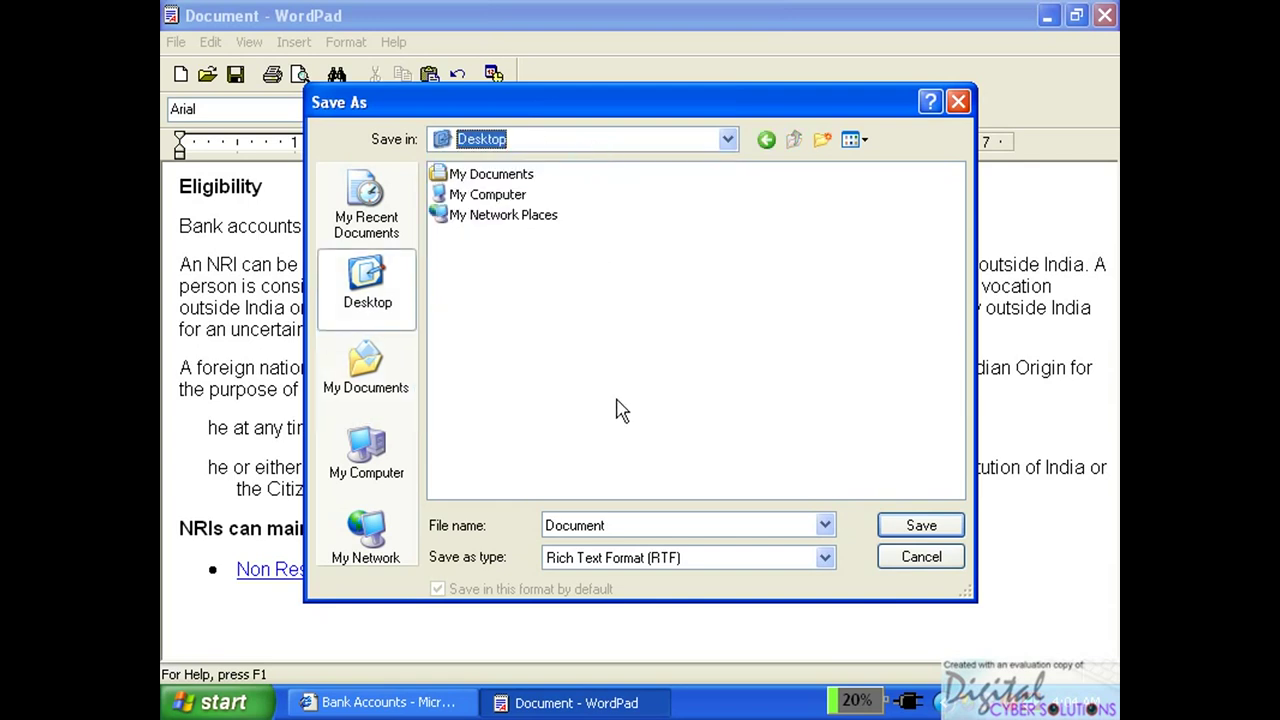
{"action": "double_click", "coordinate": [641, 525]}
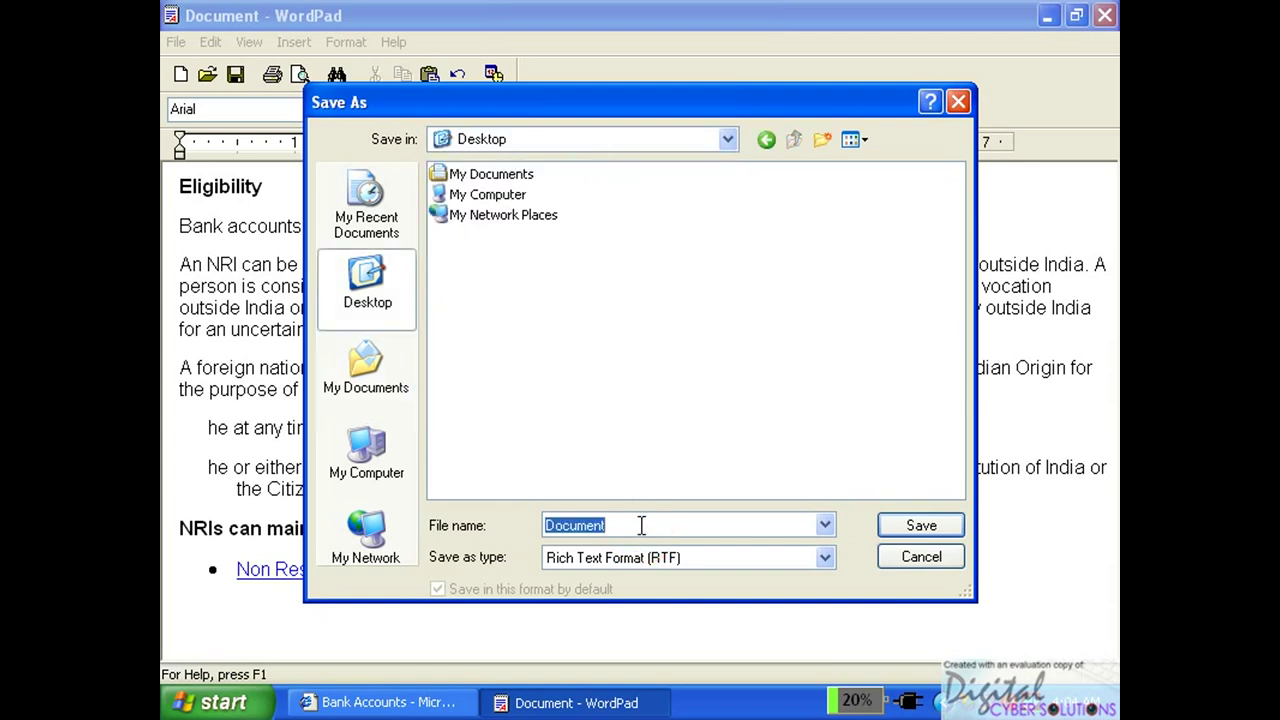
{"action": "type", "text": "ggt7"}
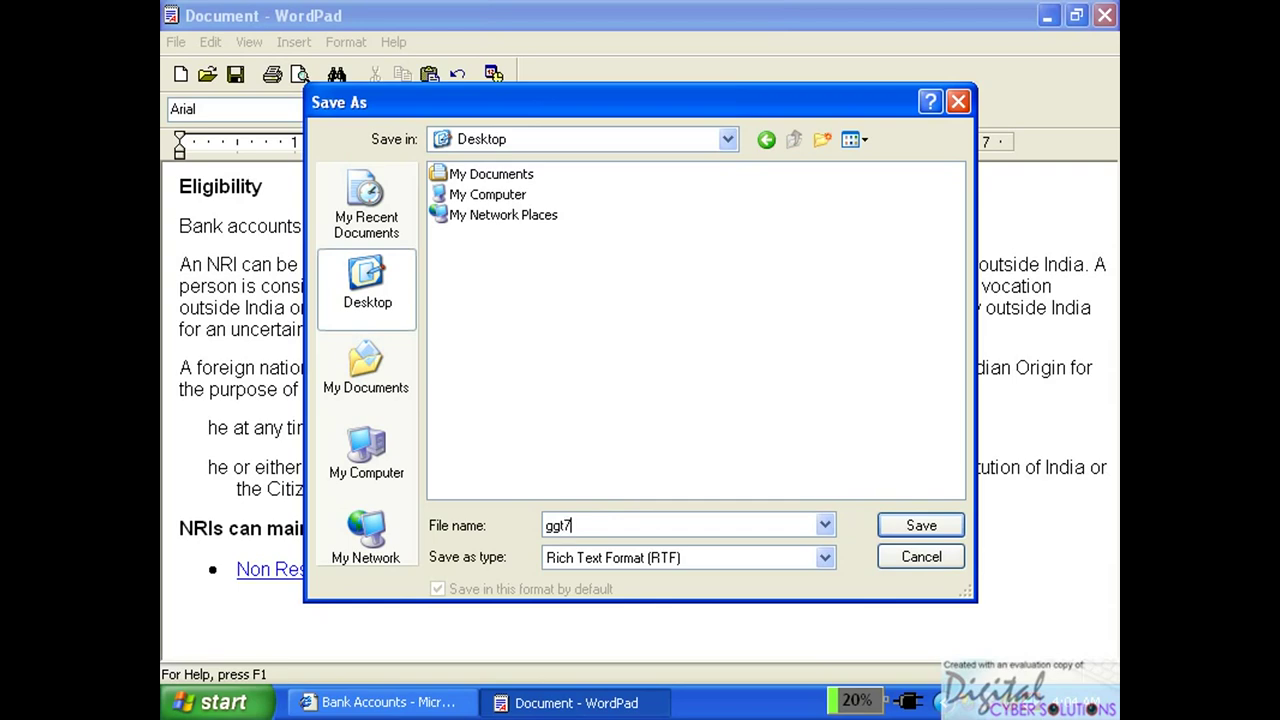
{"action": "left_click", "coordinate": [922, 526]}
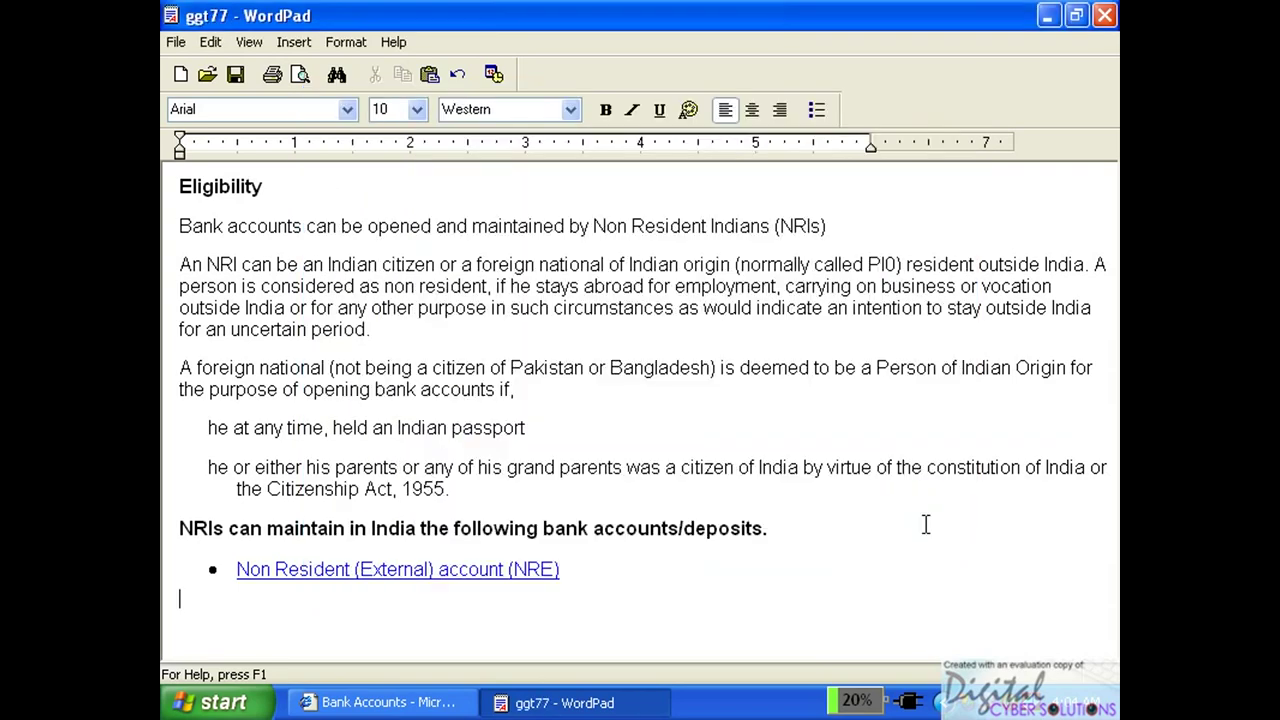
{"action": "left_click", "coordinate": [1104, 15]}
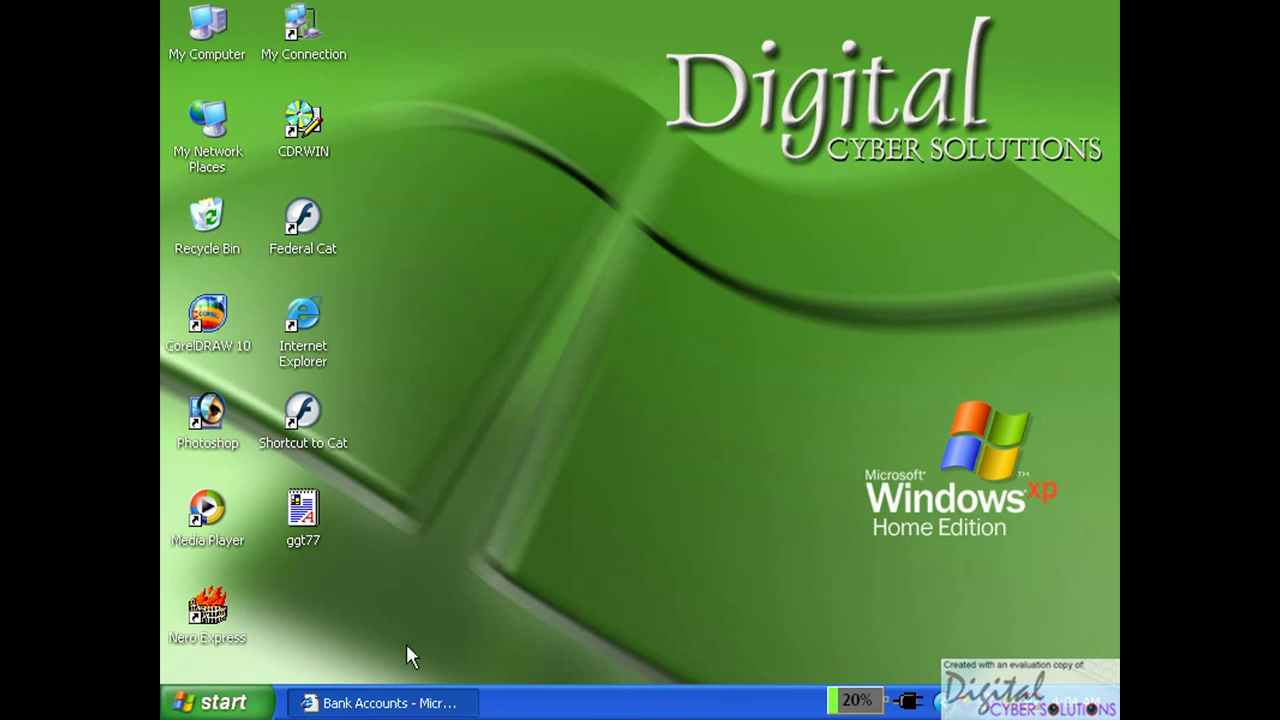
Restore the browser, go back to the Federal Bank home page, and minimize it again.
{"action": "left_click", "coordinate": [400, 699]}
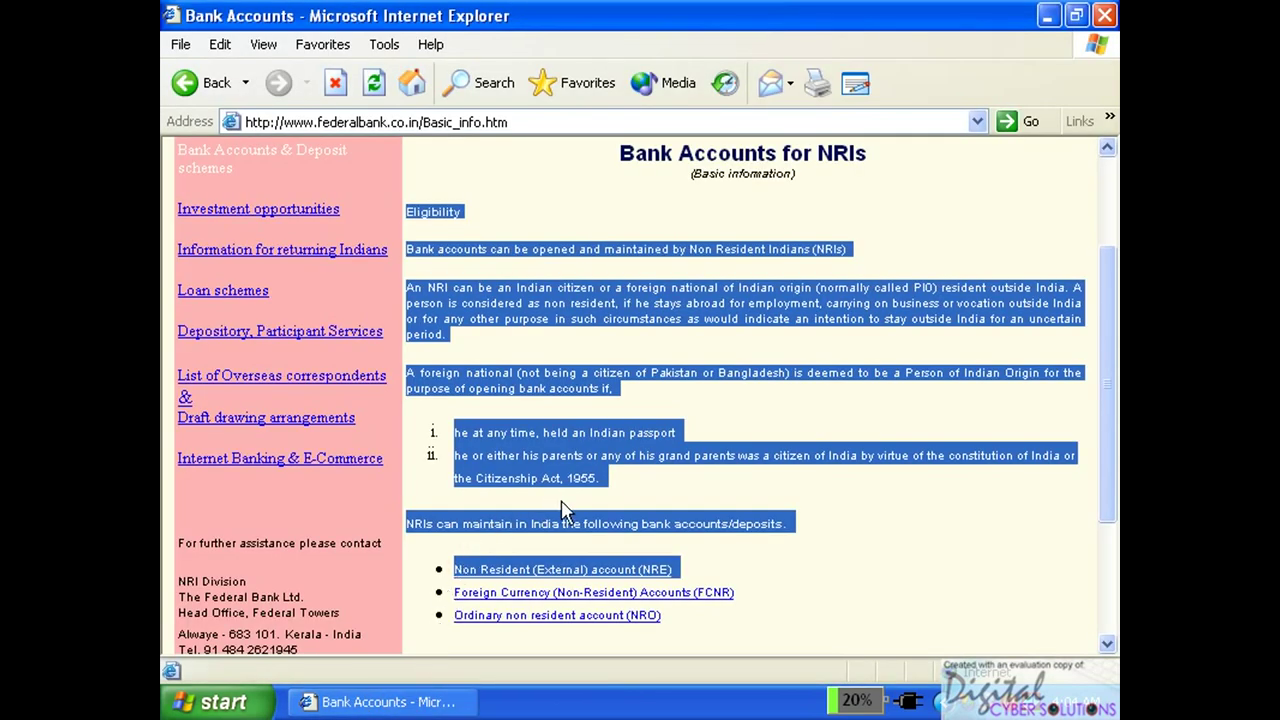
{"action": "left_click", "coordinate": [188, 84]}
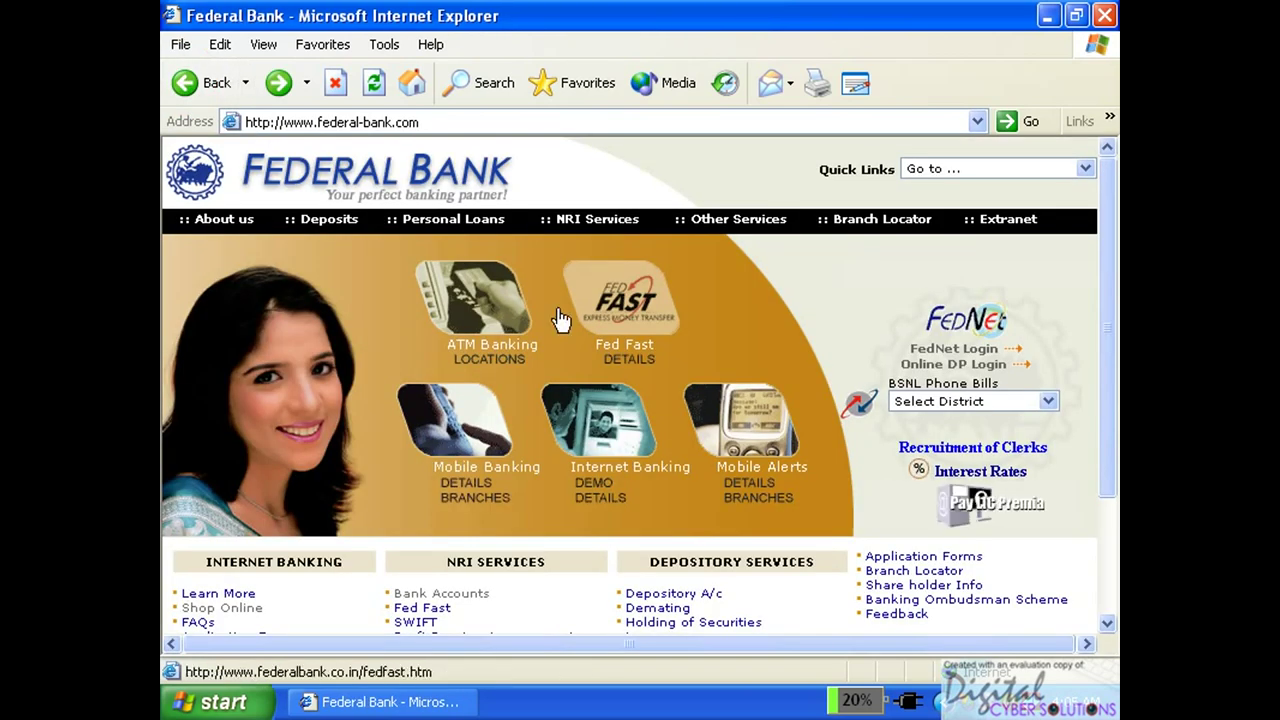
{"action": "mouse_move", "coordinate": [720, 246]}
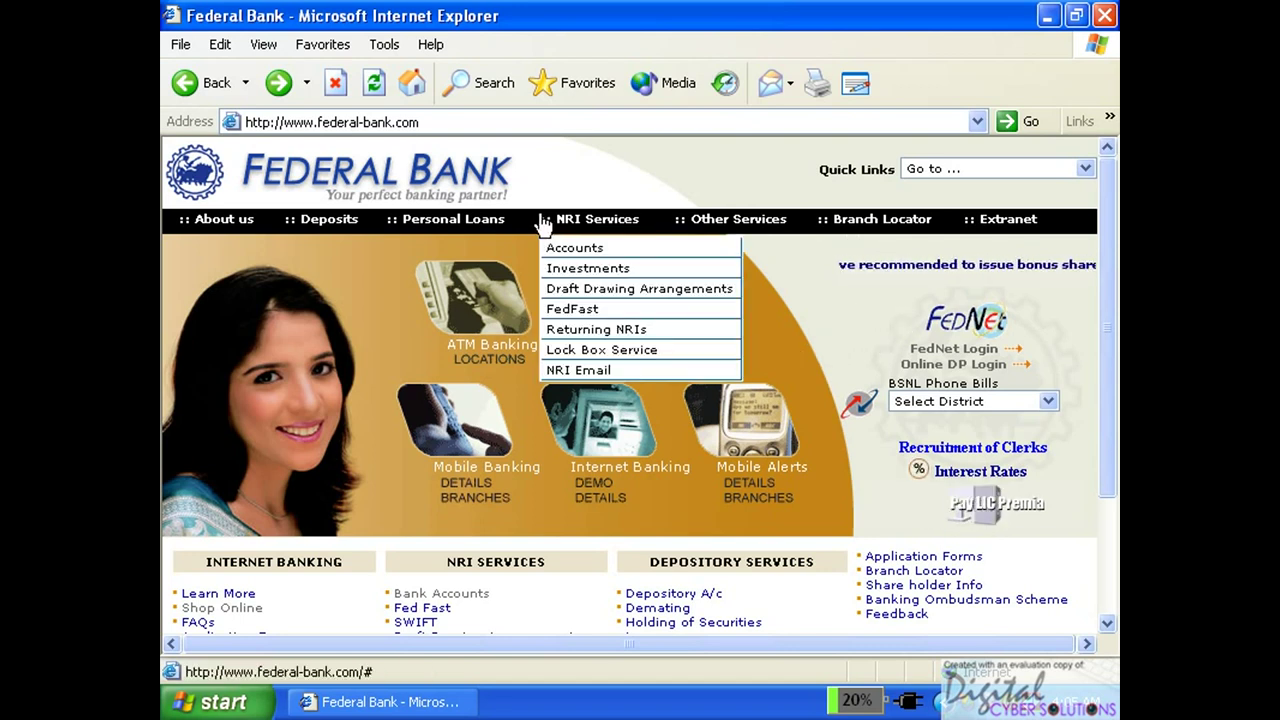
{"action": "mouse_move", "coordinate": [447, 228]}
{"action": "mouse_move", "coordinate": [240, 222]}
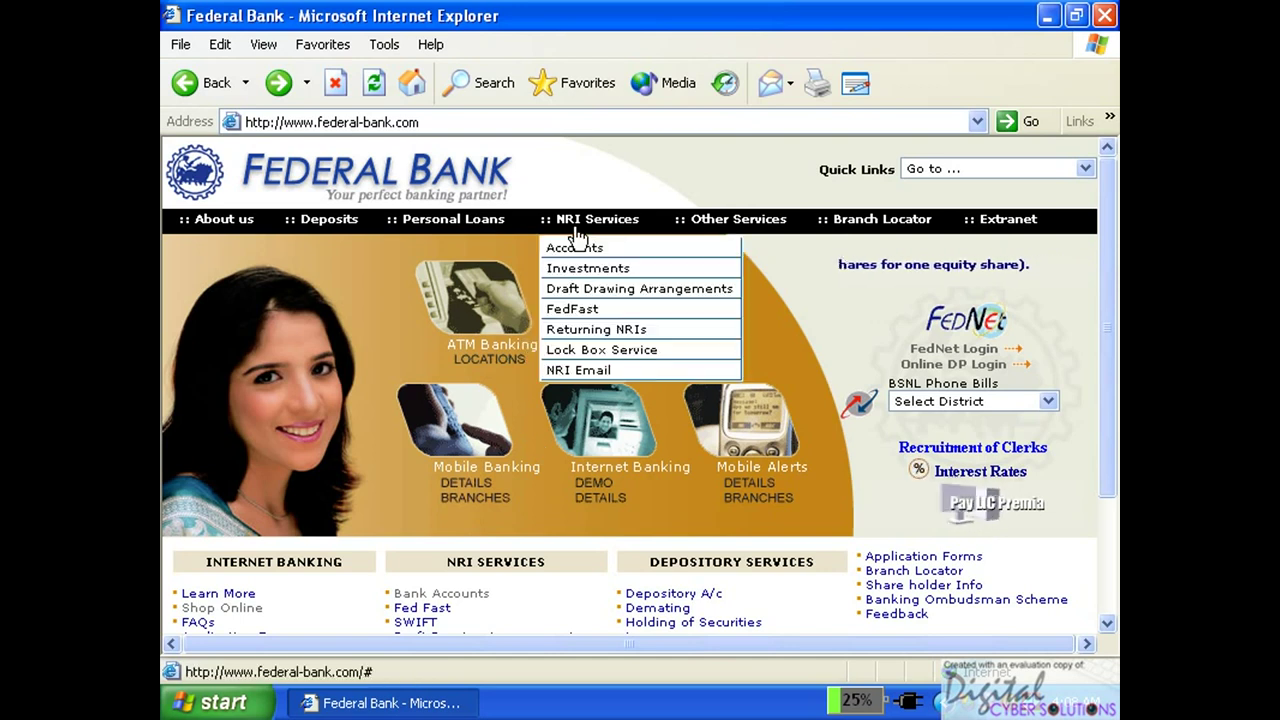
{"action": "left_click", "coordinate": [1049, 16]}
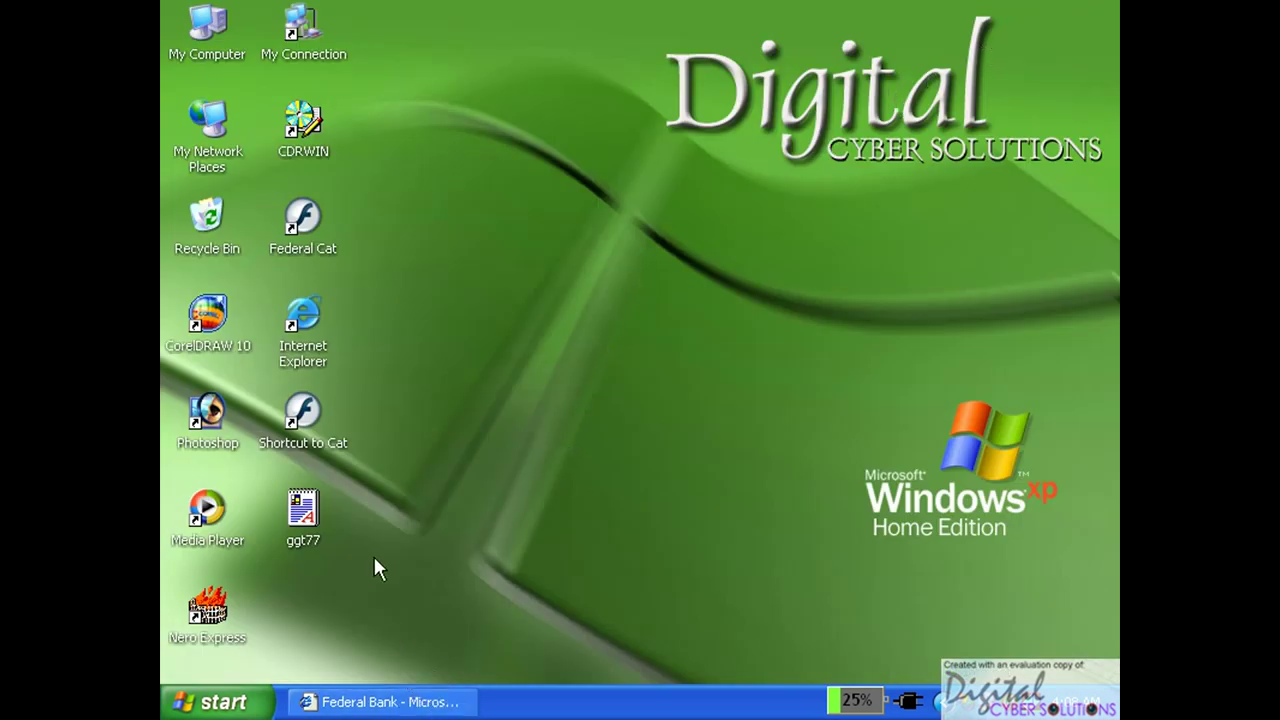
{"action": "double_click", "coordinate": [313, 344]}
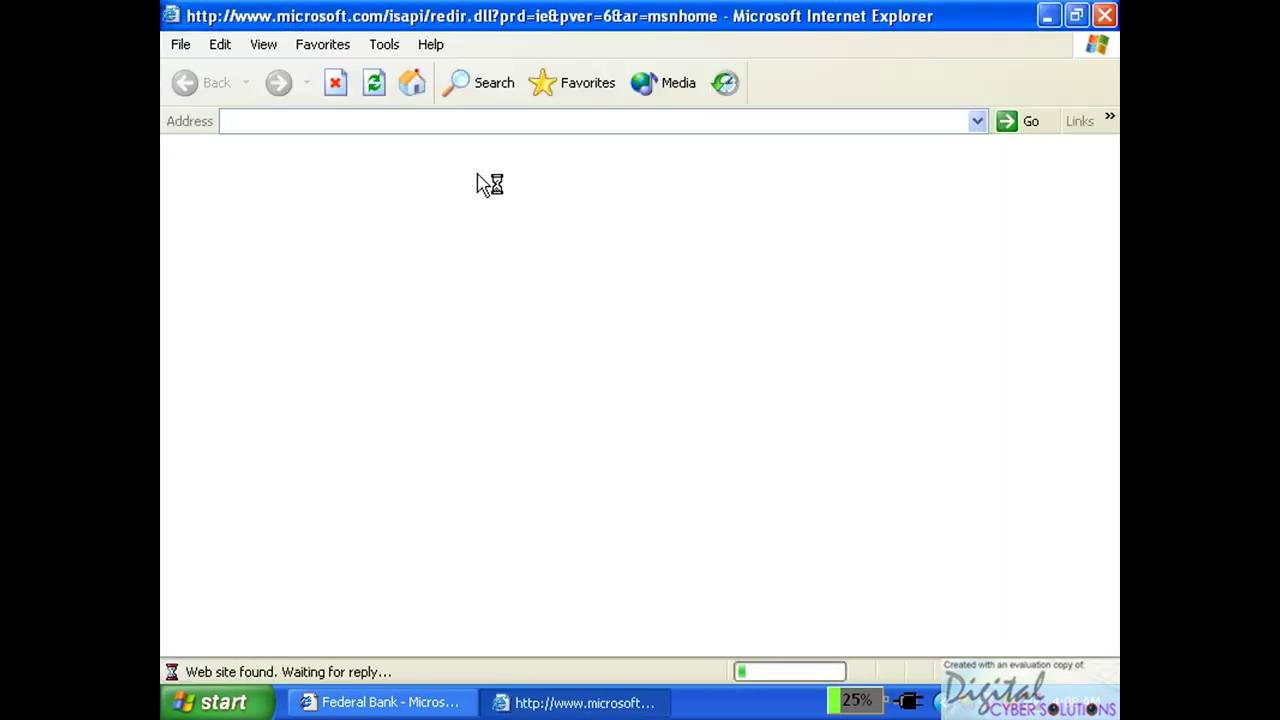
{"action": "left_click", "coordinate": [334, 82]}
{"action": "left_click", "coordinate": [520, 124]}
{"action": "type", "text": "ww"}
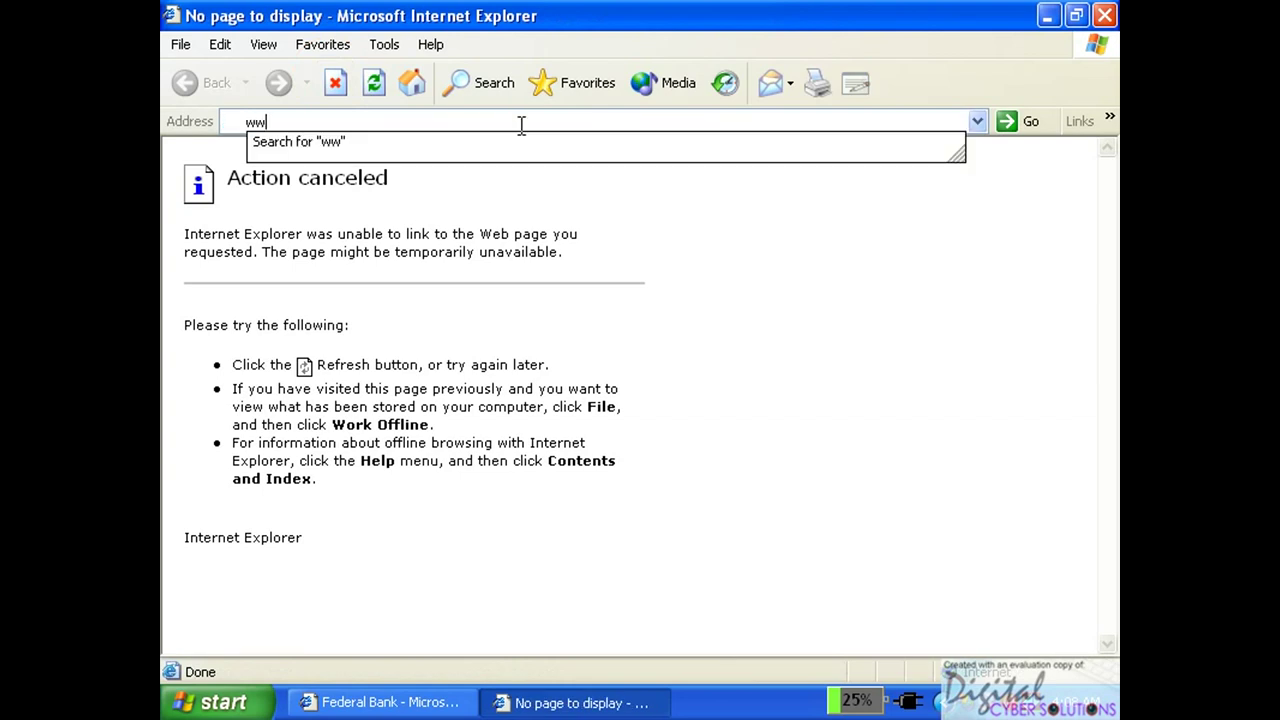
{"action": "type", "text": "w."}
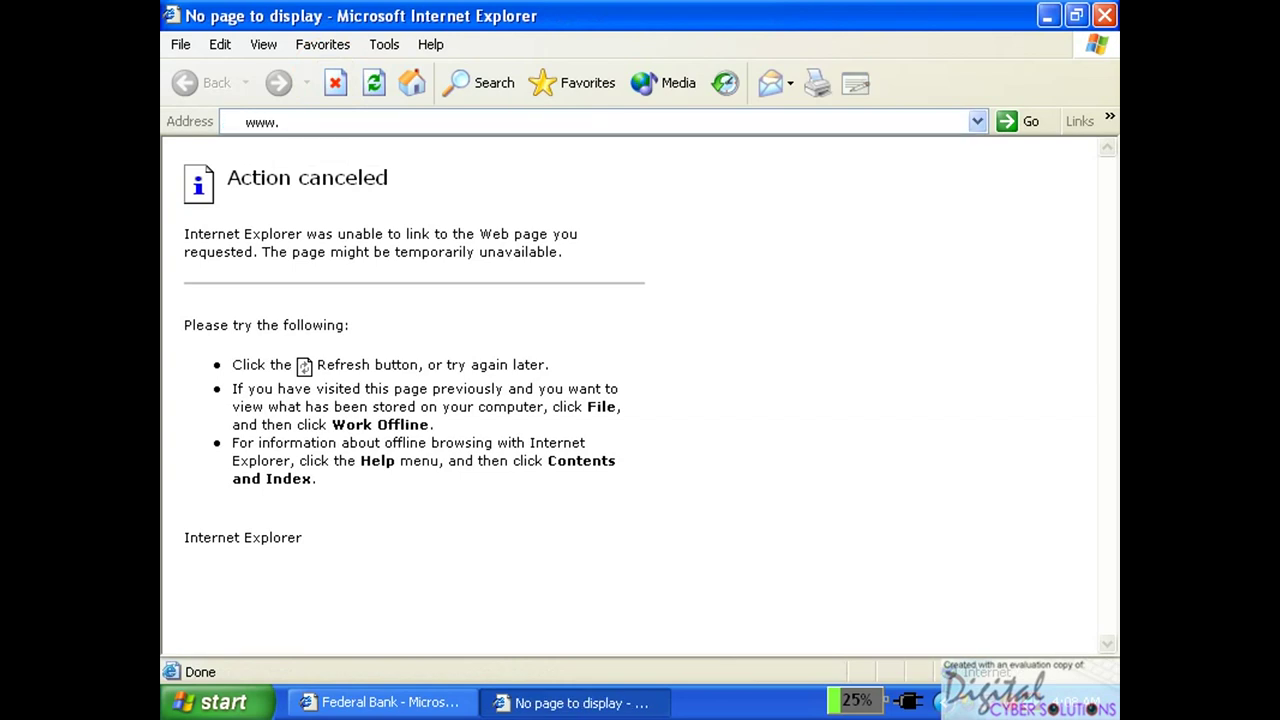
{"action": "type", "text": "adobe.com"}
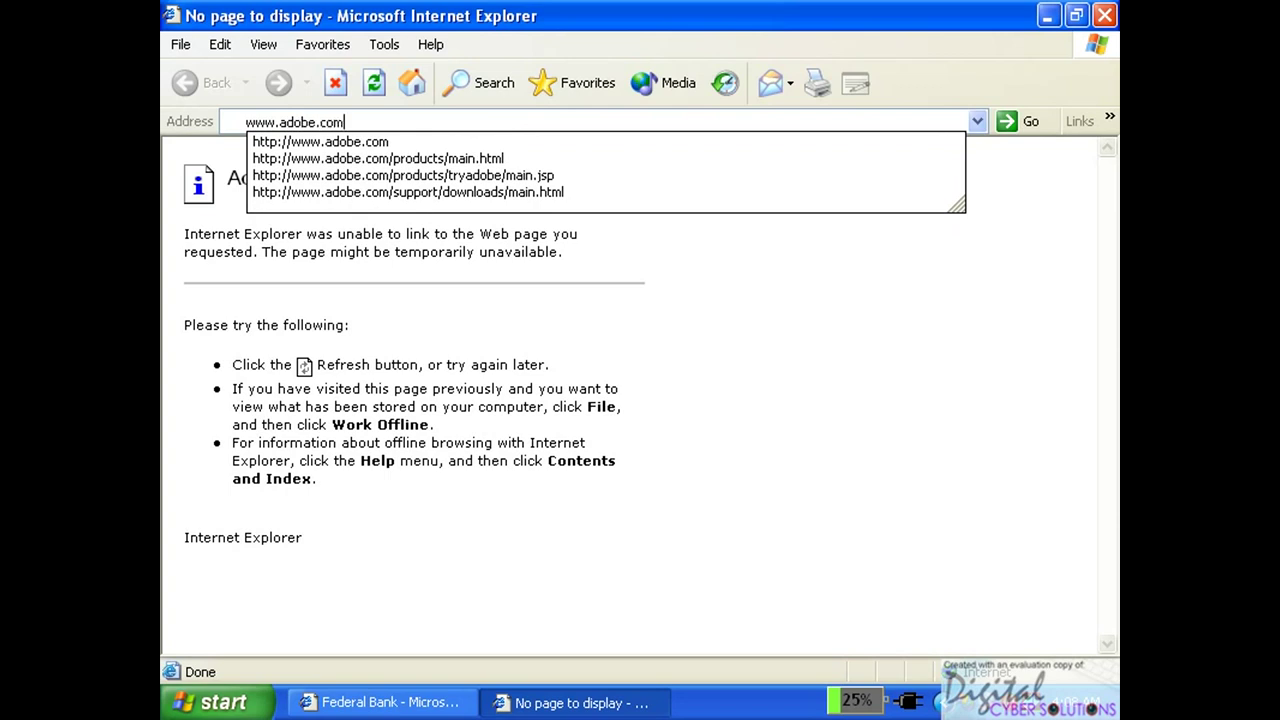
{"action": "key", "text": "Return"}
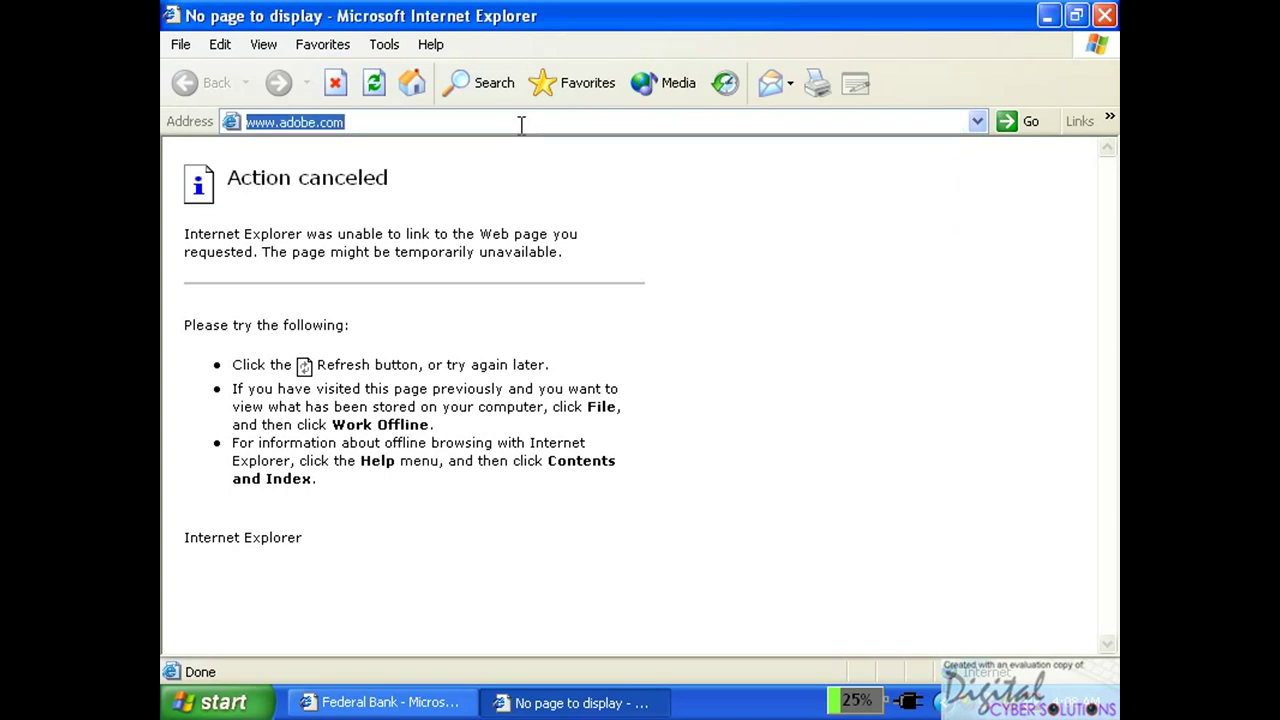
{"action": "mouse_move", "coordinate": [628, 220]}
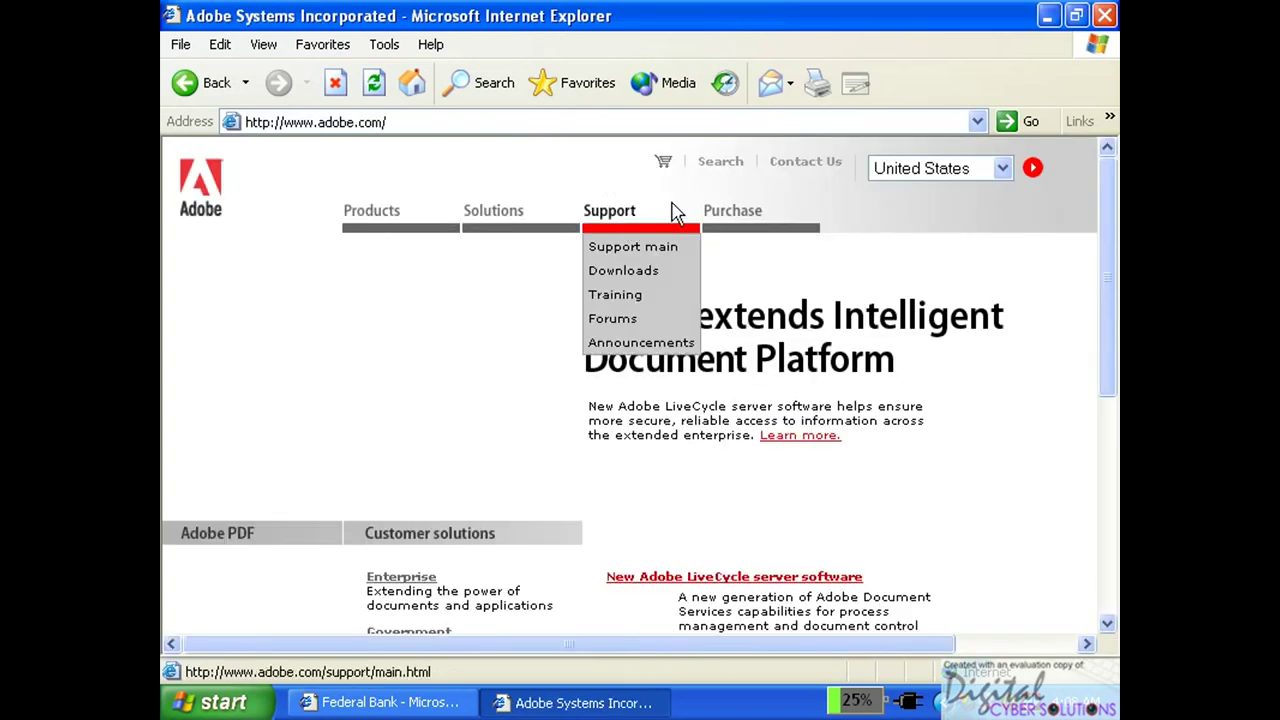
{"action": "mouse_move", "coordinate": [855, 212]}
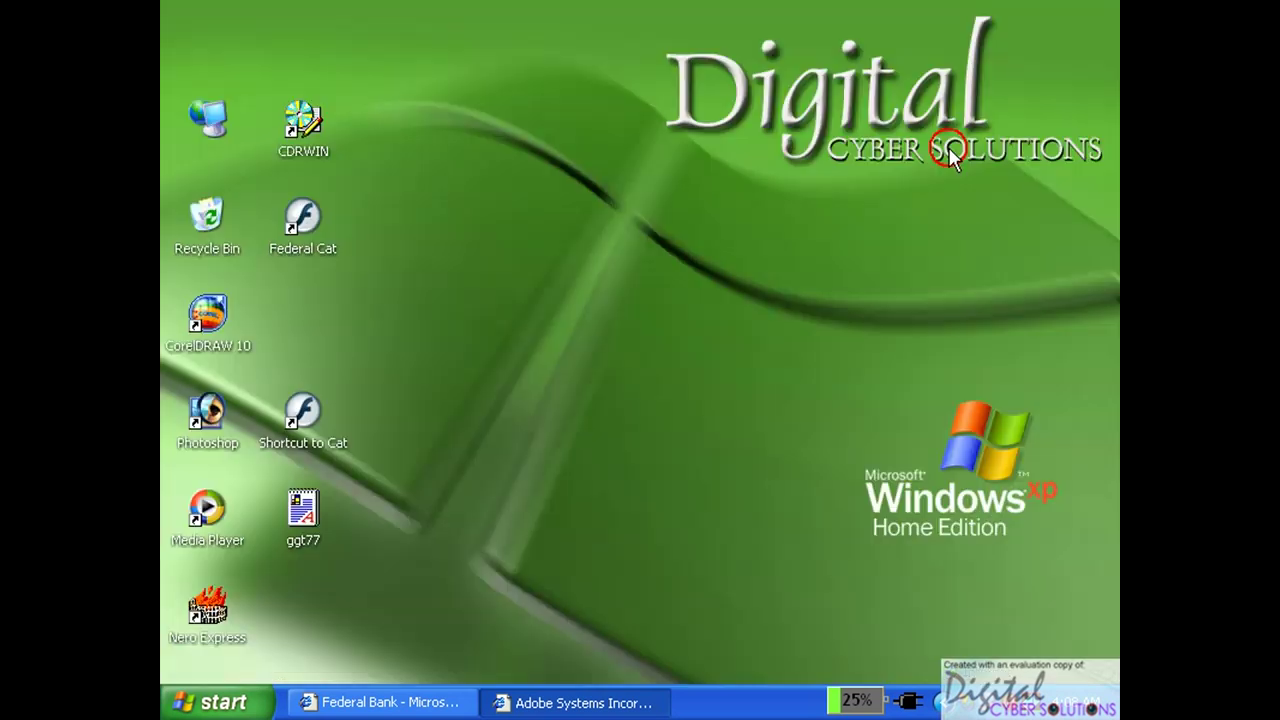
{"action": "left_click", "coordinate": [1047, 15]}
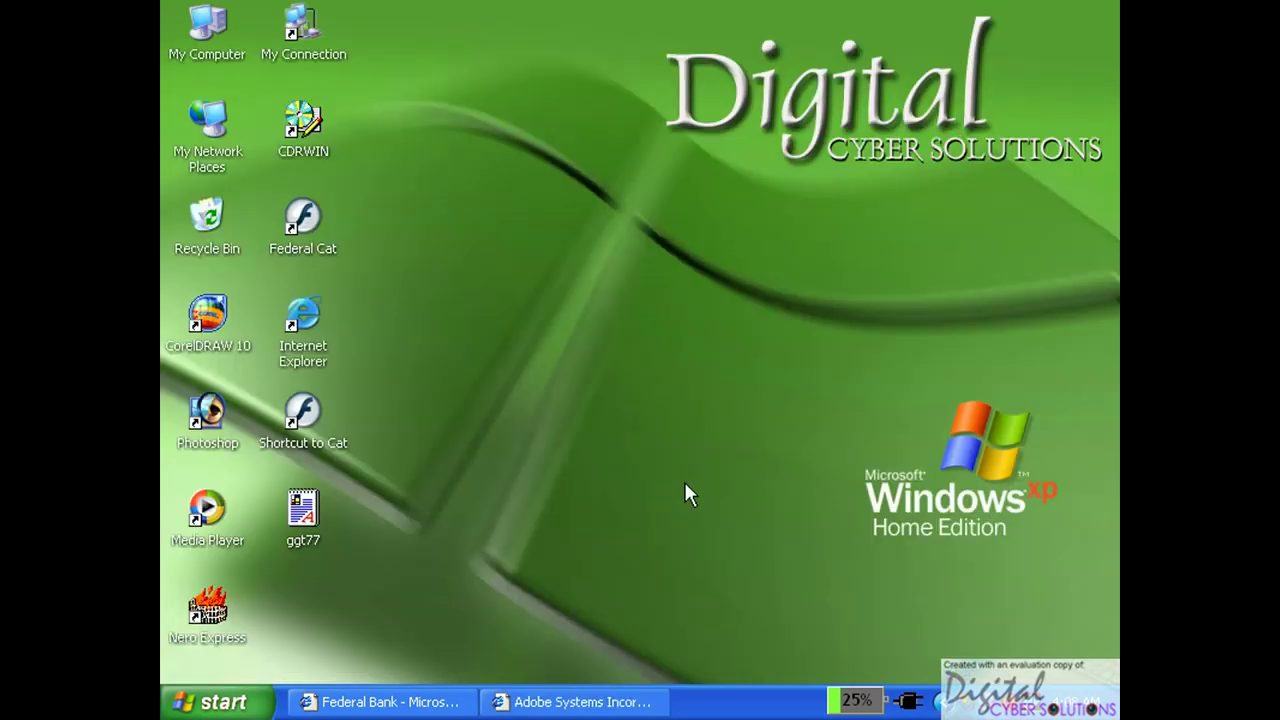
View the FedNet internet banking page's registration section, then return to the Federal Bank home page.
{"action": "left_click", "coordinate": [430, 700]}
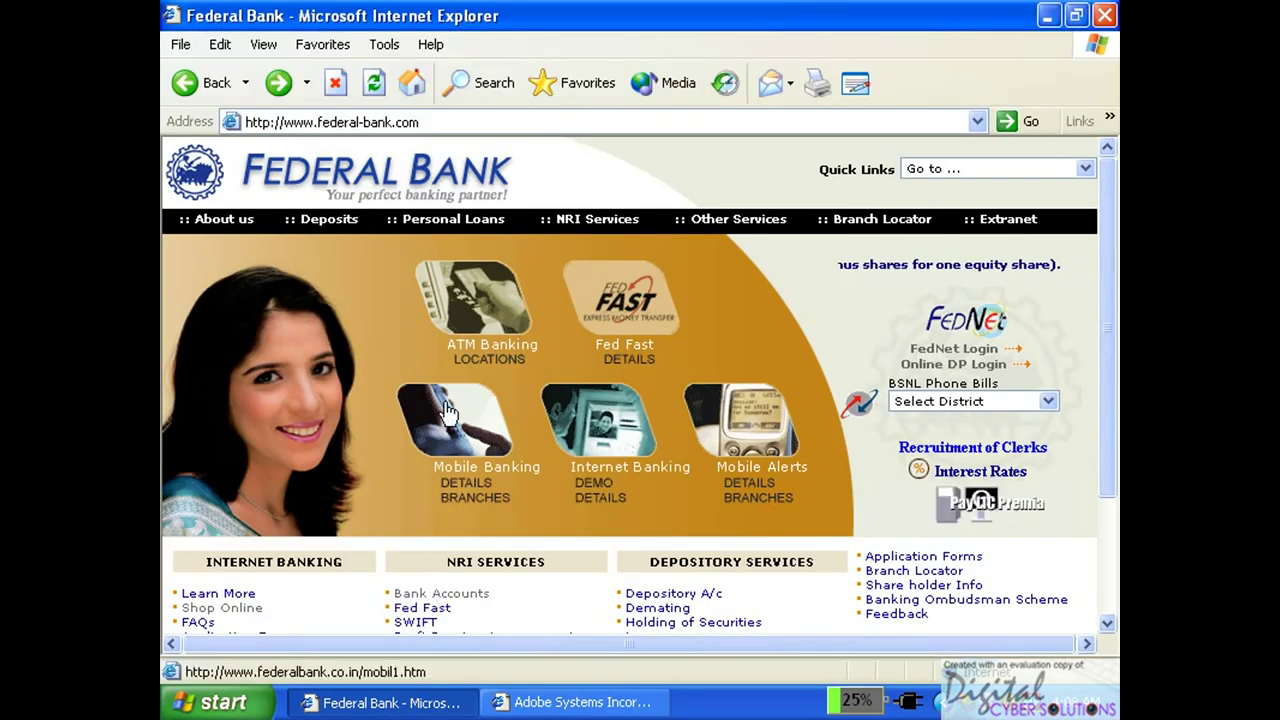
{"action": "mouse_move", "coordinate": [545, 219]}
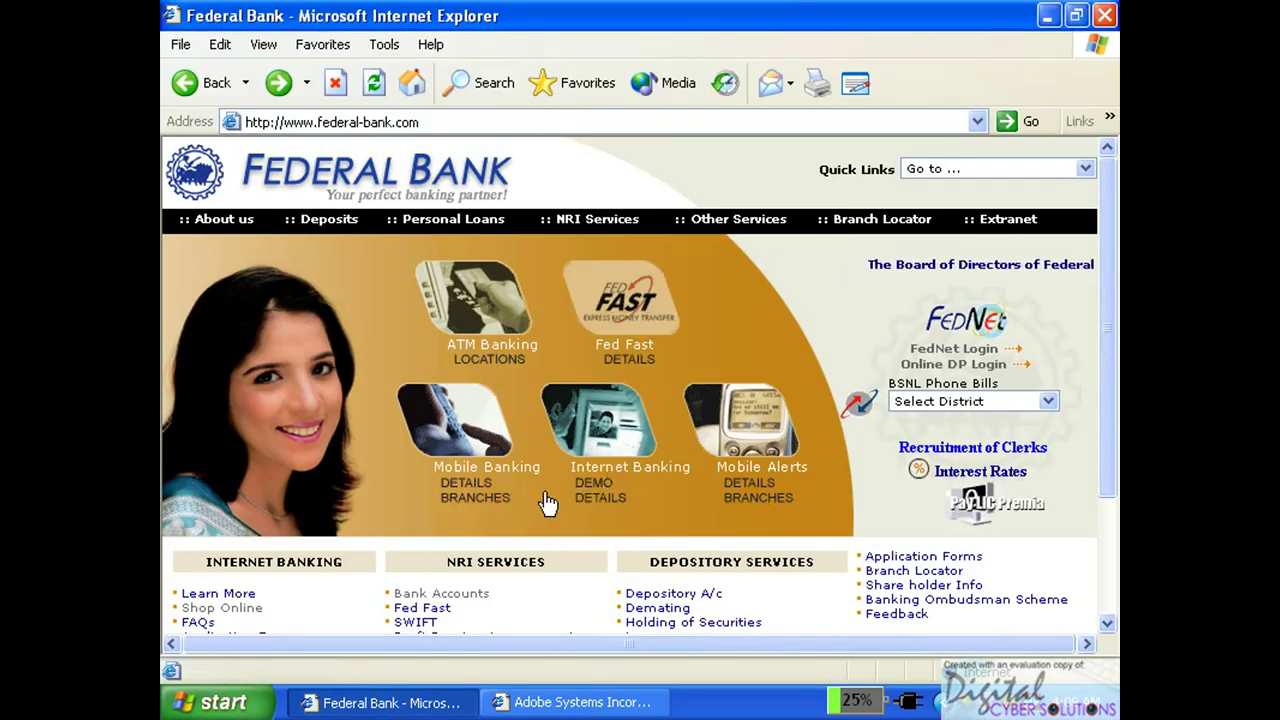
{"action": "left_click", "coordinate": [580, 455]}
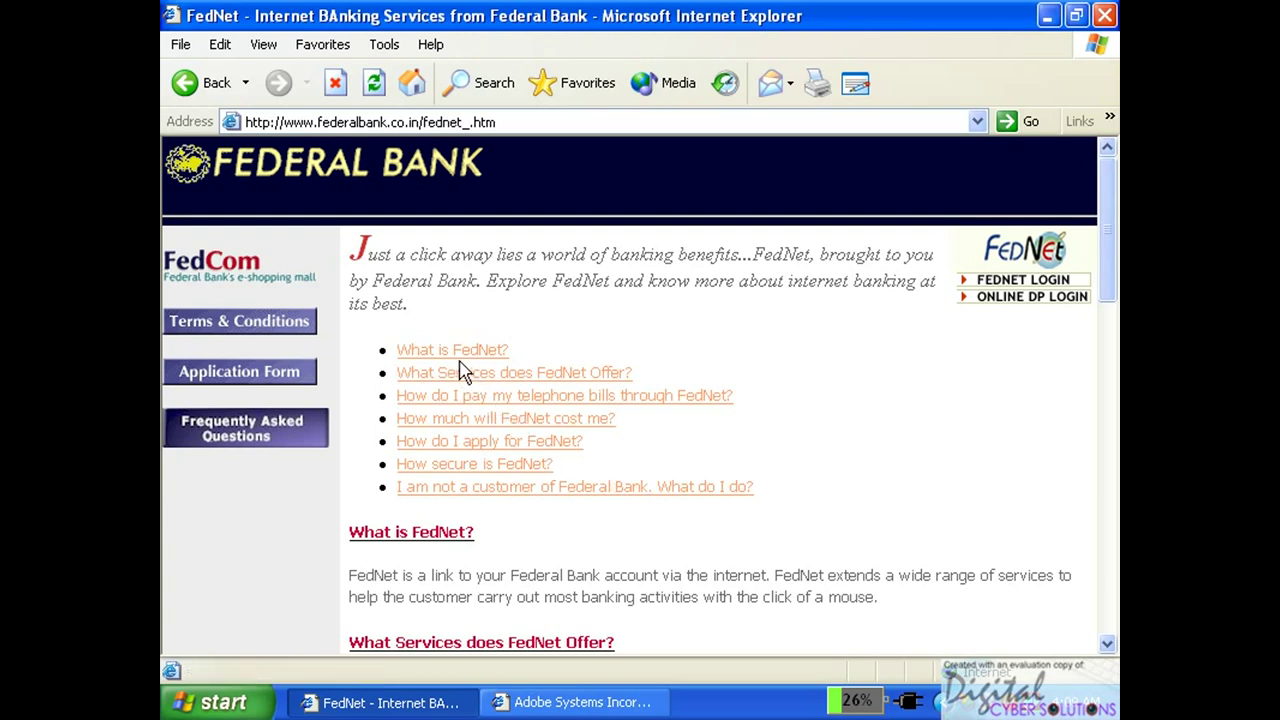
{"action": "left_click", "coordinate": [446, 442]}
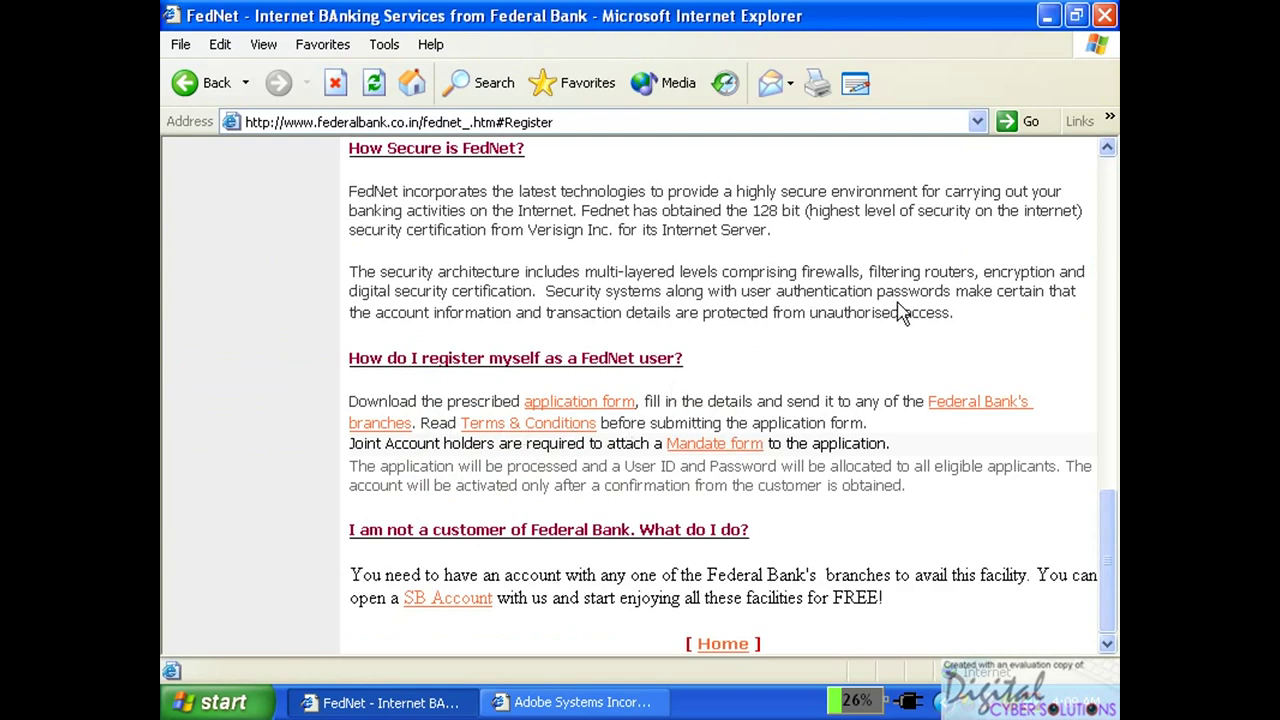
{"action": "left_click_drag", "start_coordinate": [1113, 550], "coordinate": [1092, 337]}
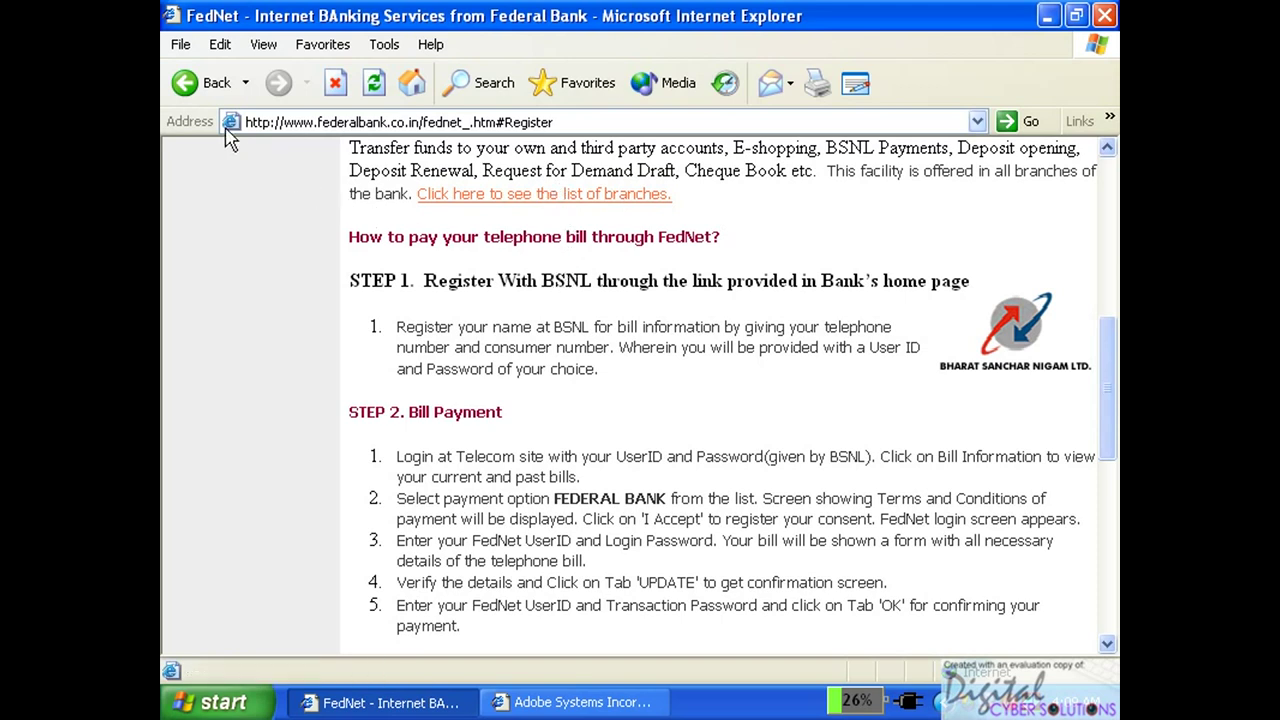
{"action": "left_click", "coordinate": [186, 84]}
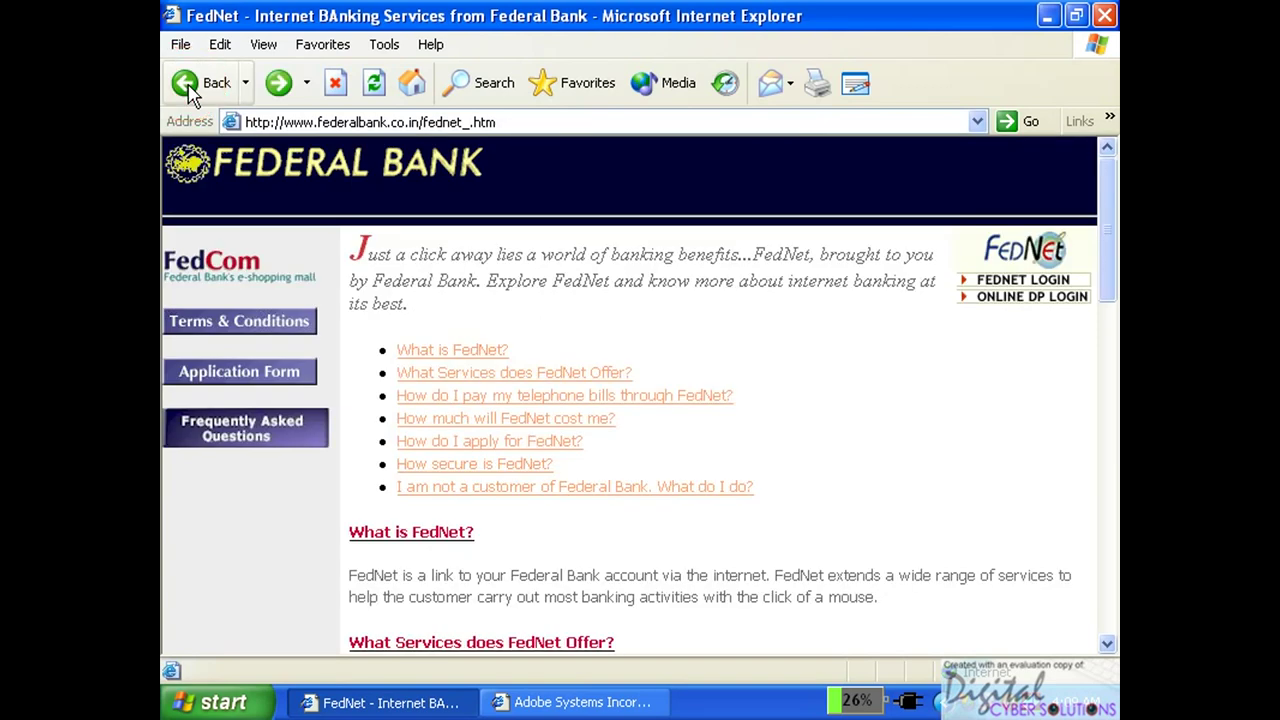
{"action": "left_click", "coordinate": [186, 84]}
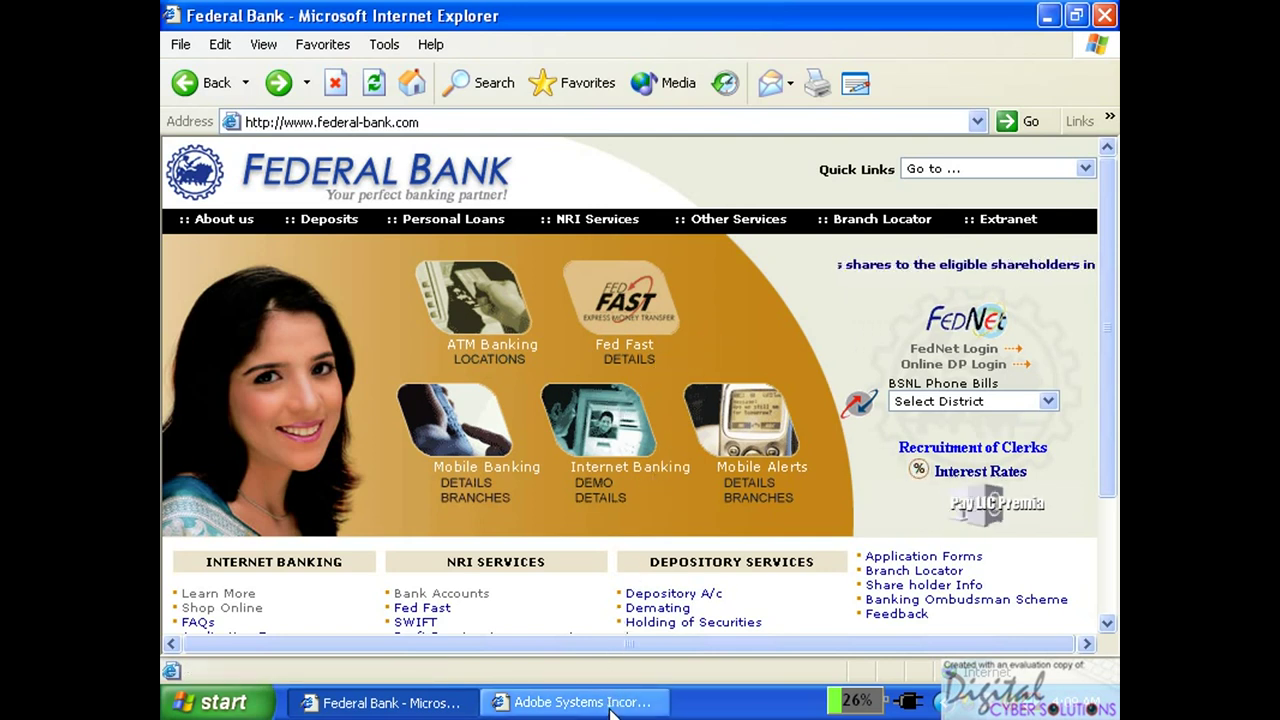
Bring the Adobe Systems browser window to the front.
{"action": "left_click", "coordinate": [612, 709]}
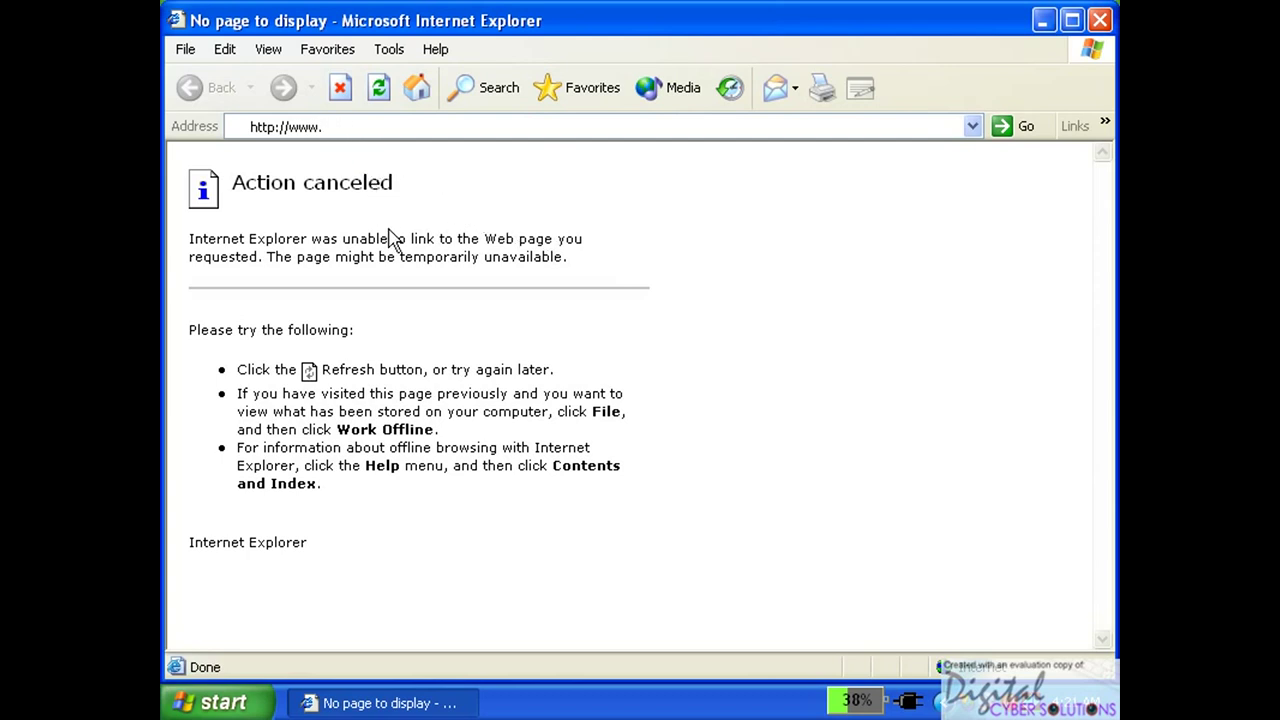
Load the Google home page by entering google.com in the Address bar.
{"action": "type", "text": "goo"}
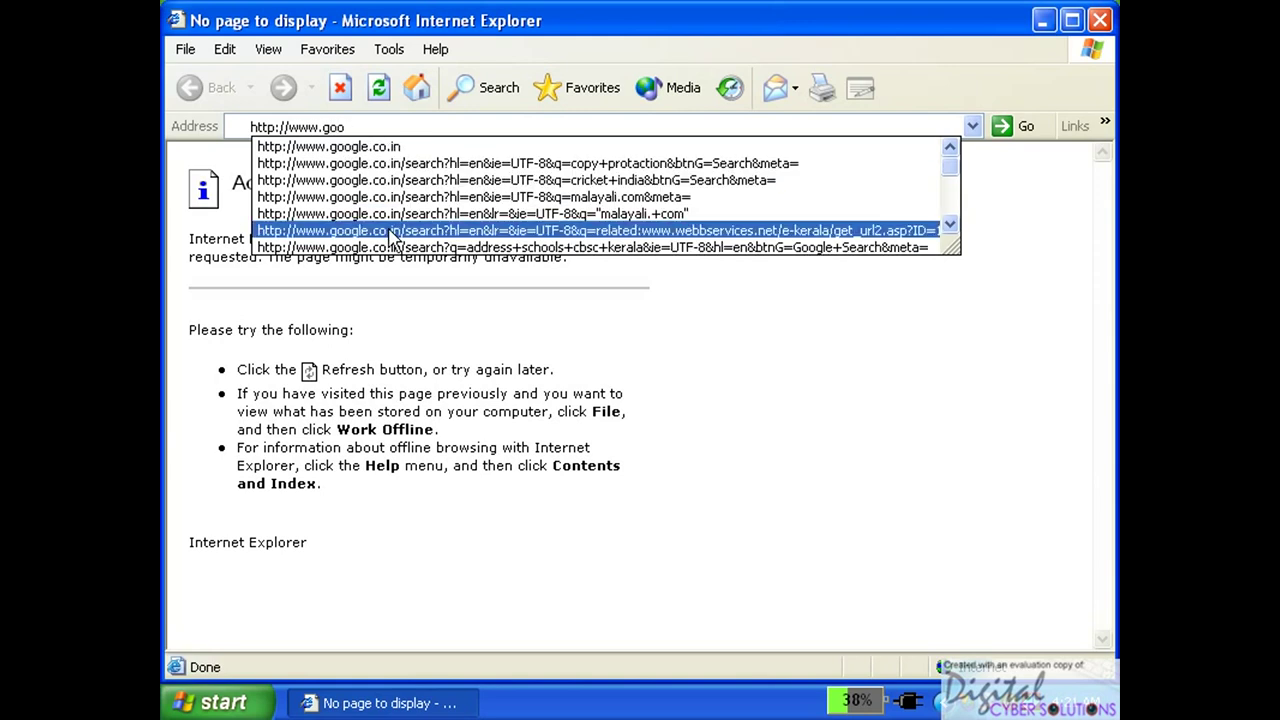
{"action": "type", "text": "gle"}
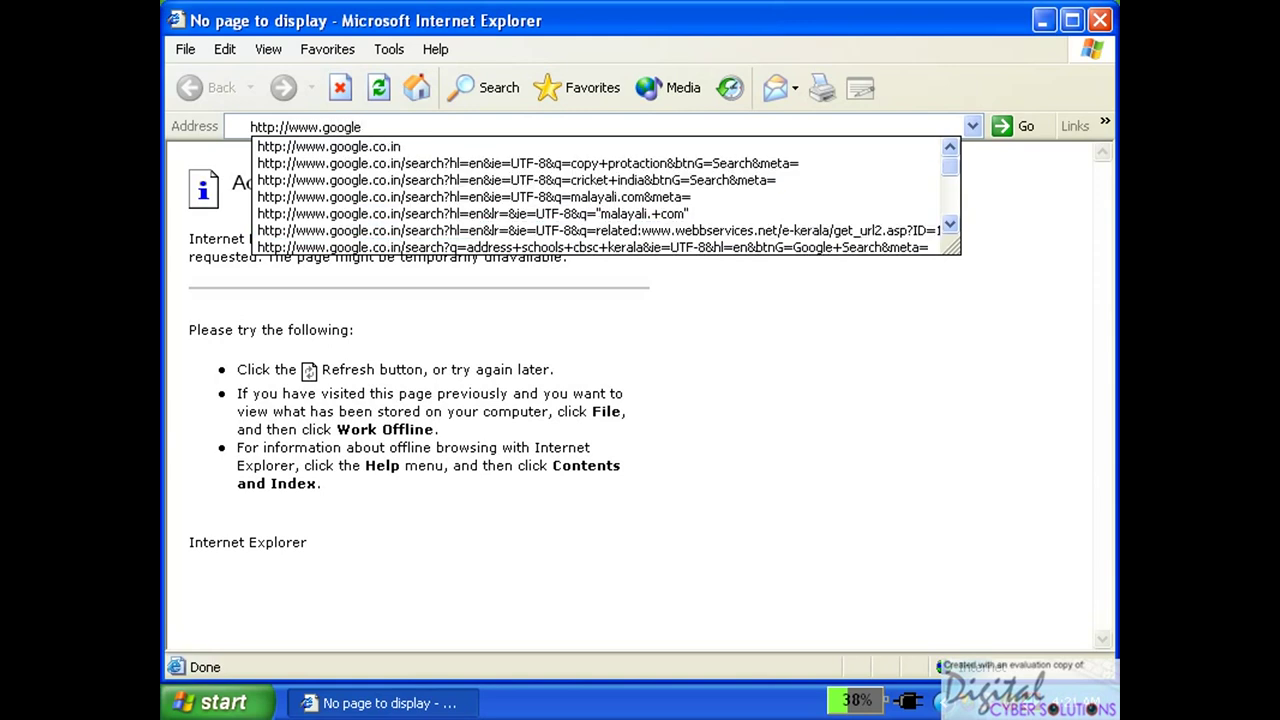
{"action": "type", "text": ".com"}
{"action": "key", "text": "Return"}
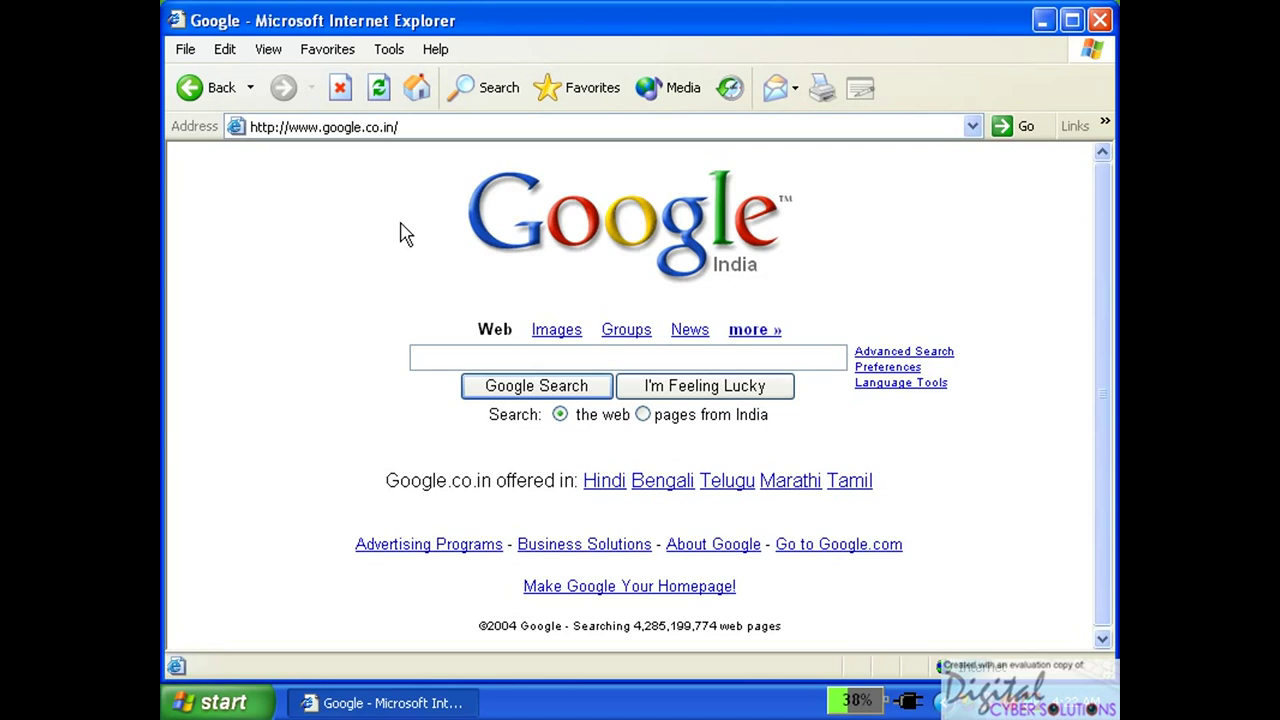
Search Google for cricket+india+sachin, returning about 63,400 results.
{"action": "type", "text": "crick"}
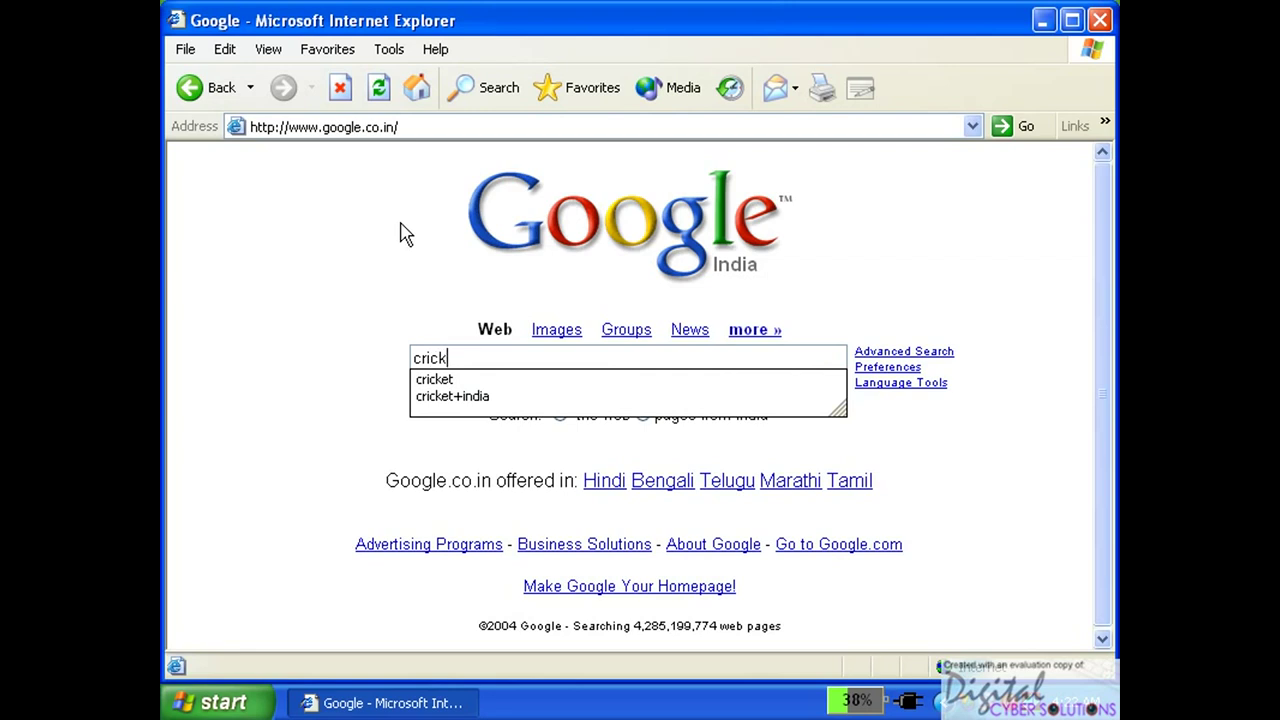
{"action": "type", "text": "et"}
{"action": "type", "text": "+i"}
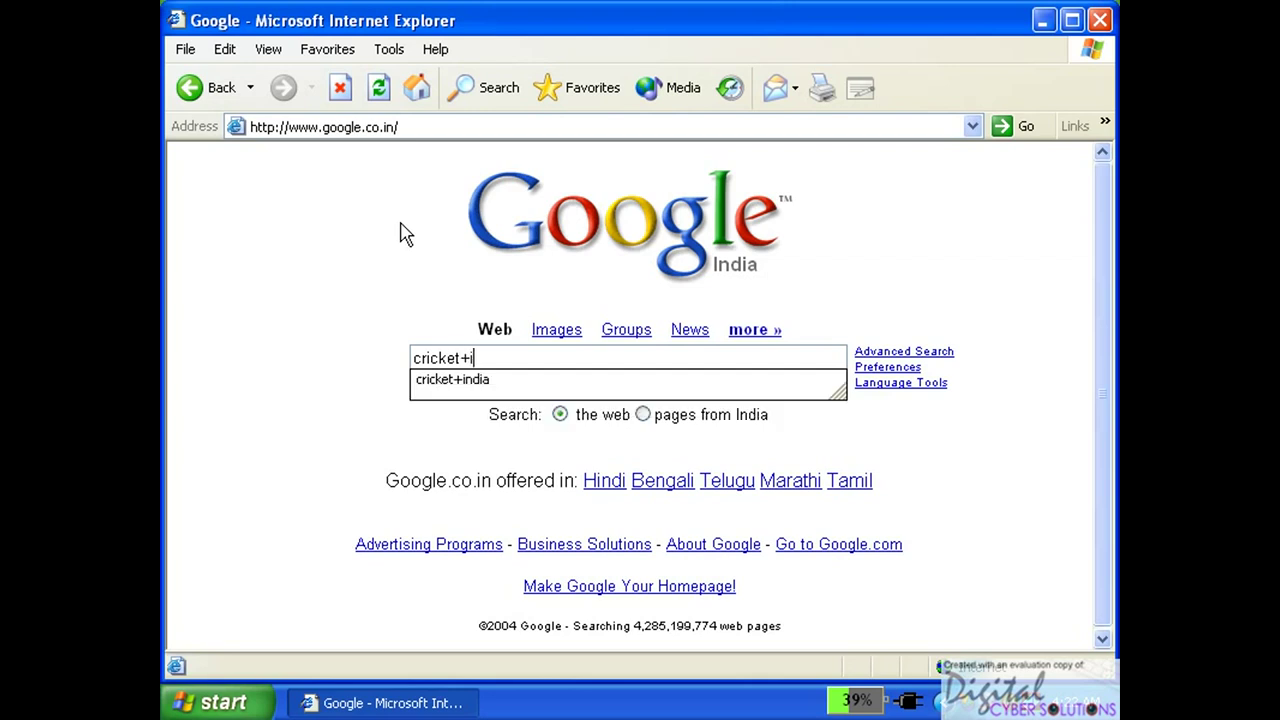
{"action": "type", "text": "ndia"}
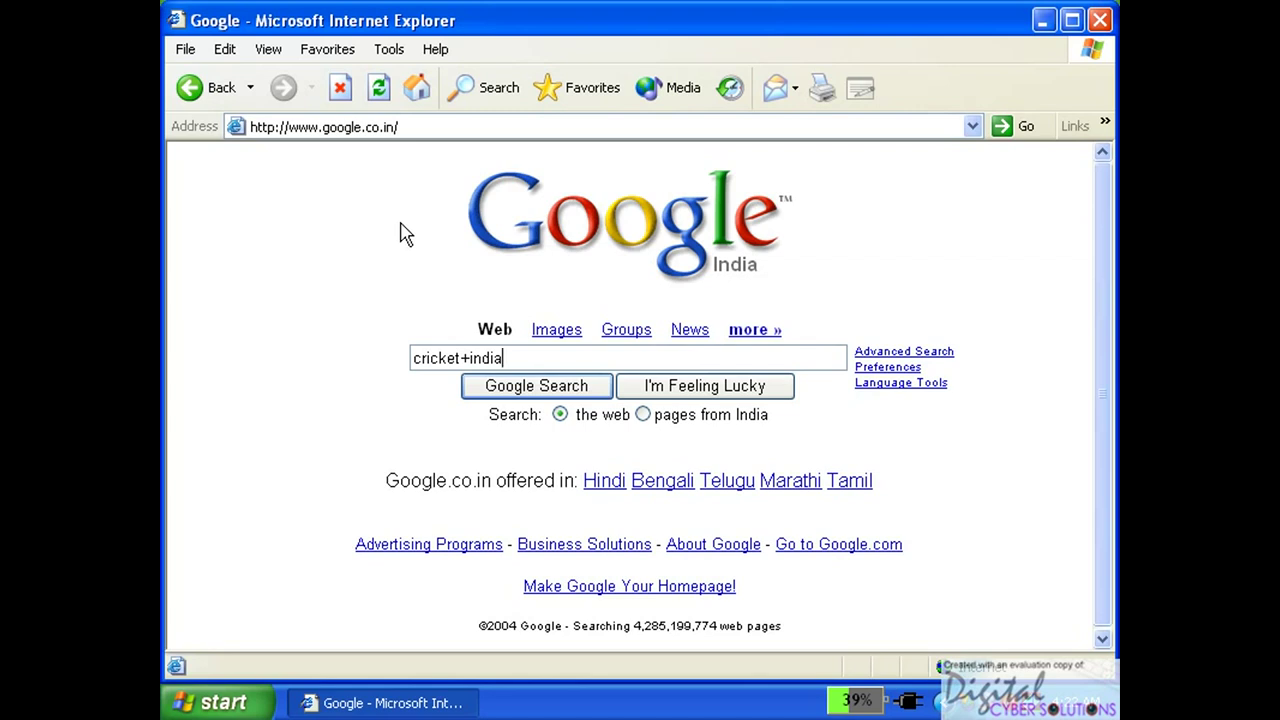
{"action": "type", "text": "+sachin"}
{"action": "key", "text": "Return"}
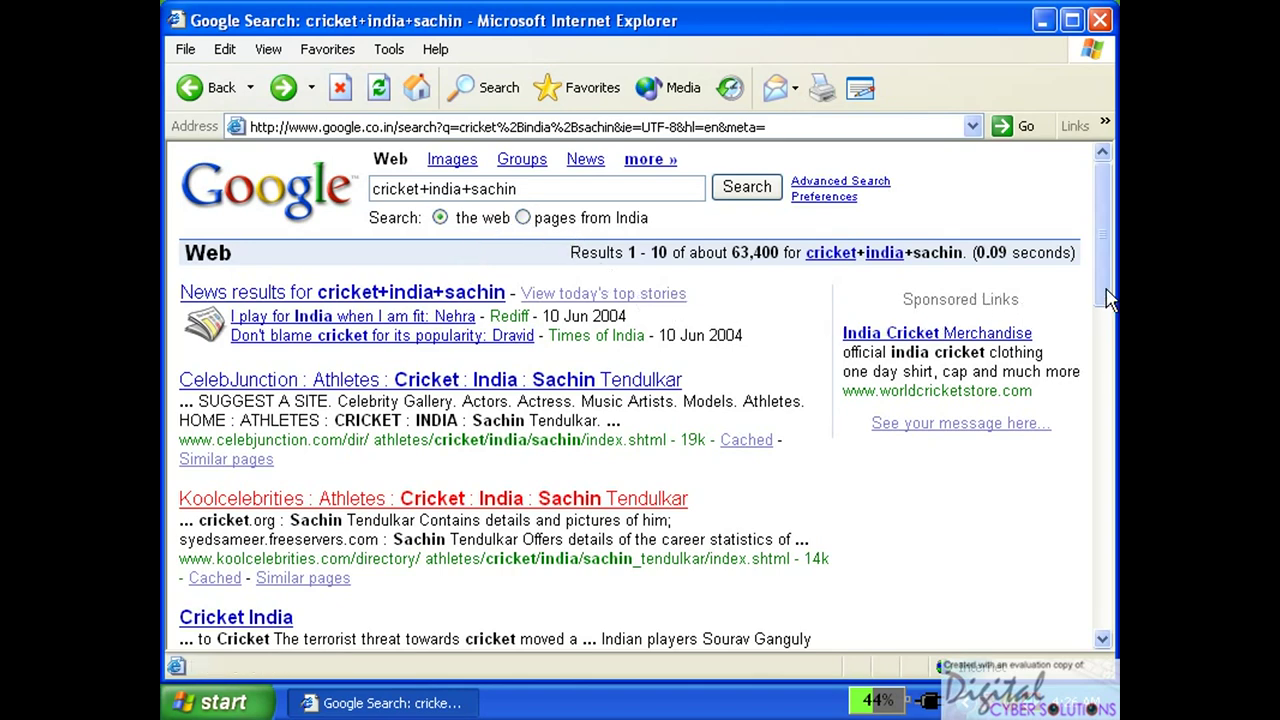
{"action": "left_click_drag", "start_coordinate": [1110, 288], "coordinate": [1088, 327]}
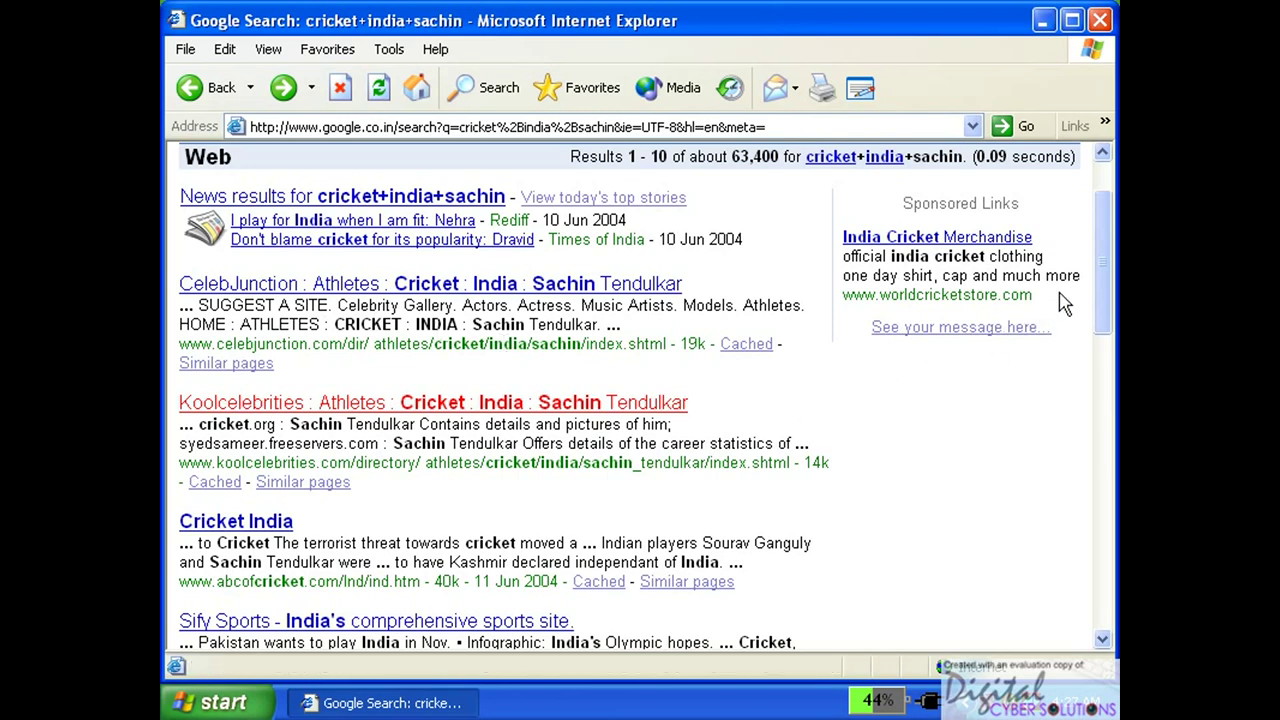
{"action": "left_click_drag", "start_coordinate": [1106, 277], "coordinate": [1106, 330]}
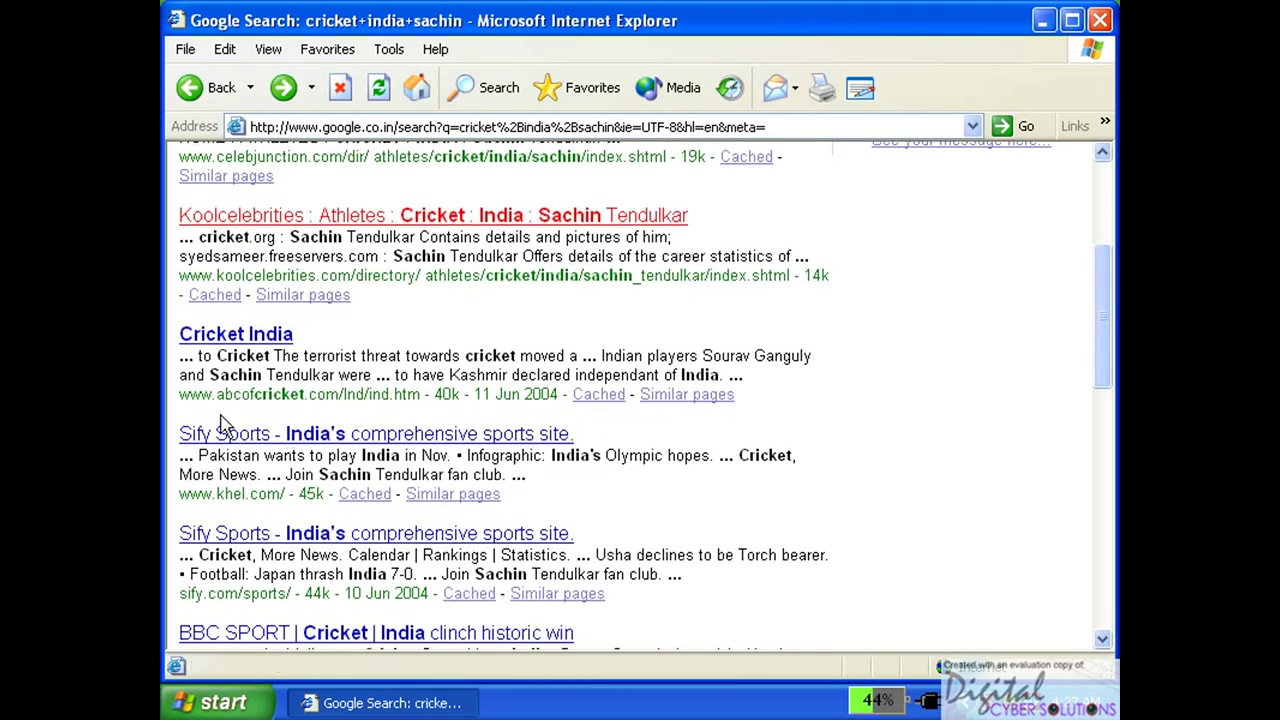
{"action": "left_click", "coordinate": [334, 438]}
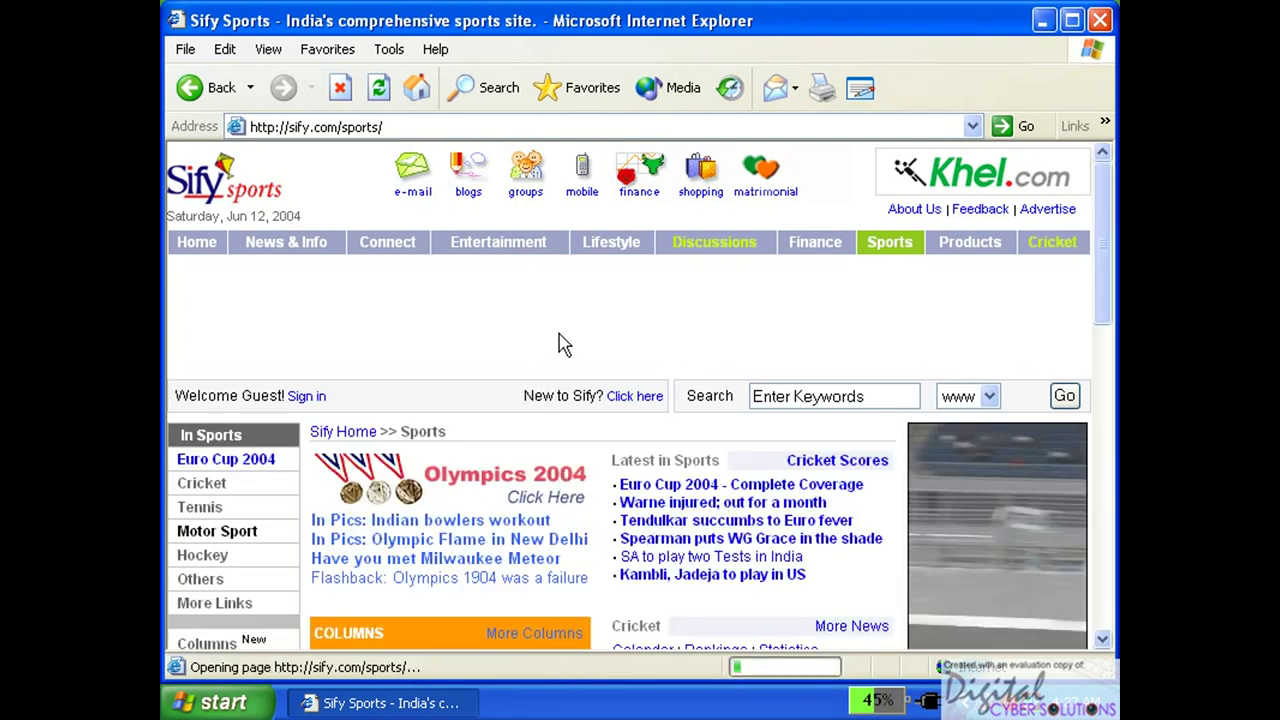
{"action": "left_click", "coordinate": [208, 90]}
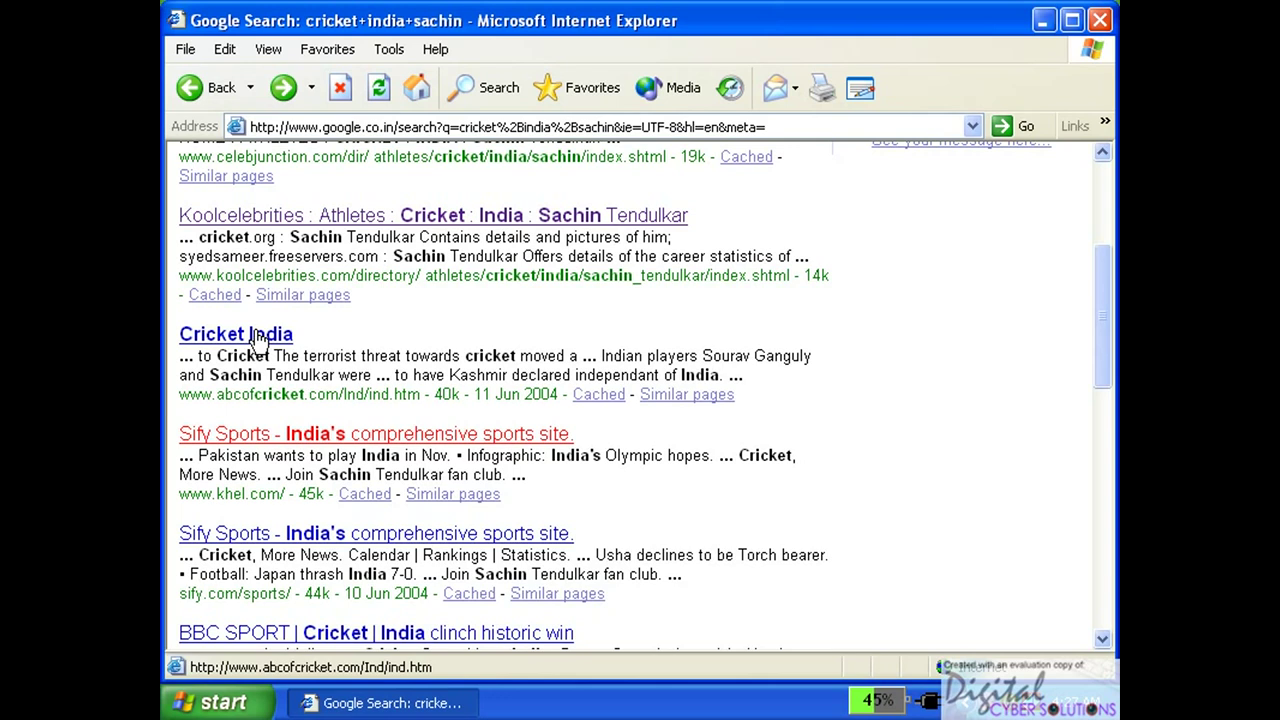
Open the Cricket India search result in a new window.
{"action": "right_click", "coordinate": [258, 341]}
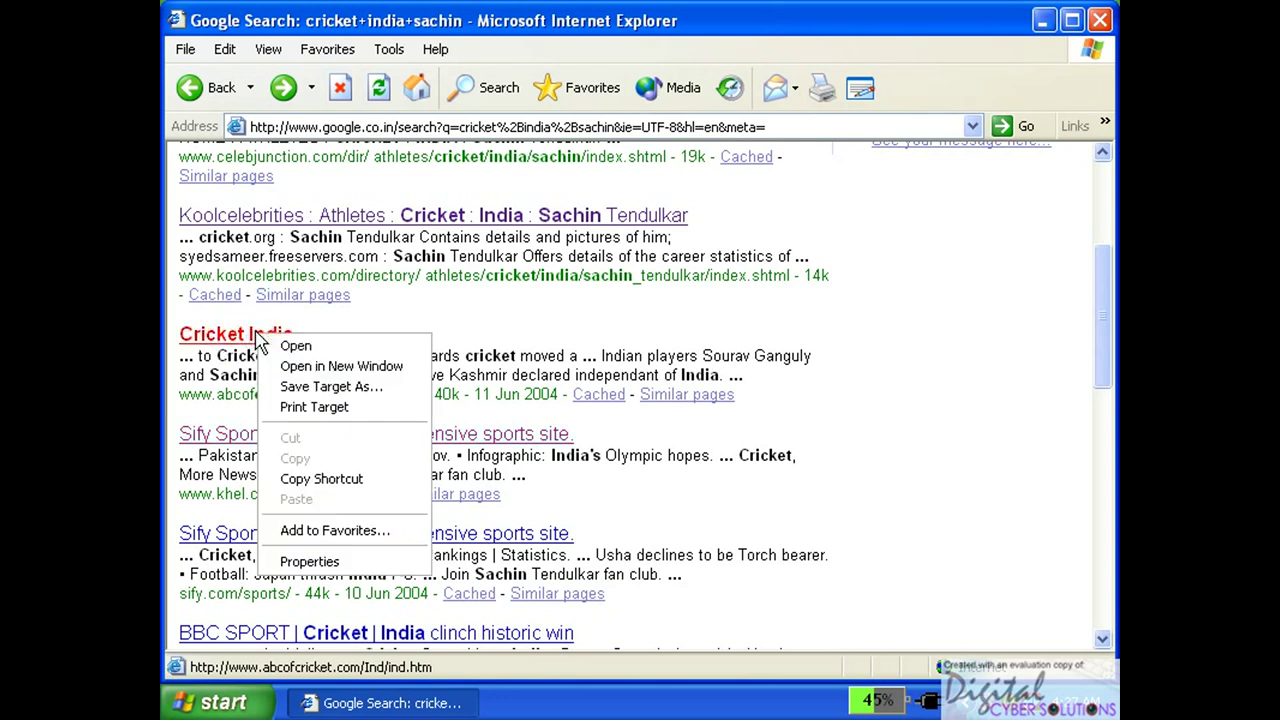
{"action": "left_click", "coordinate": [302, 368]}
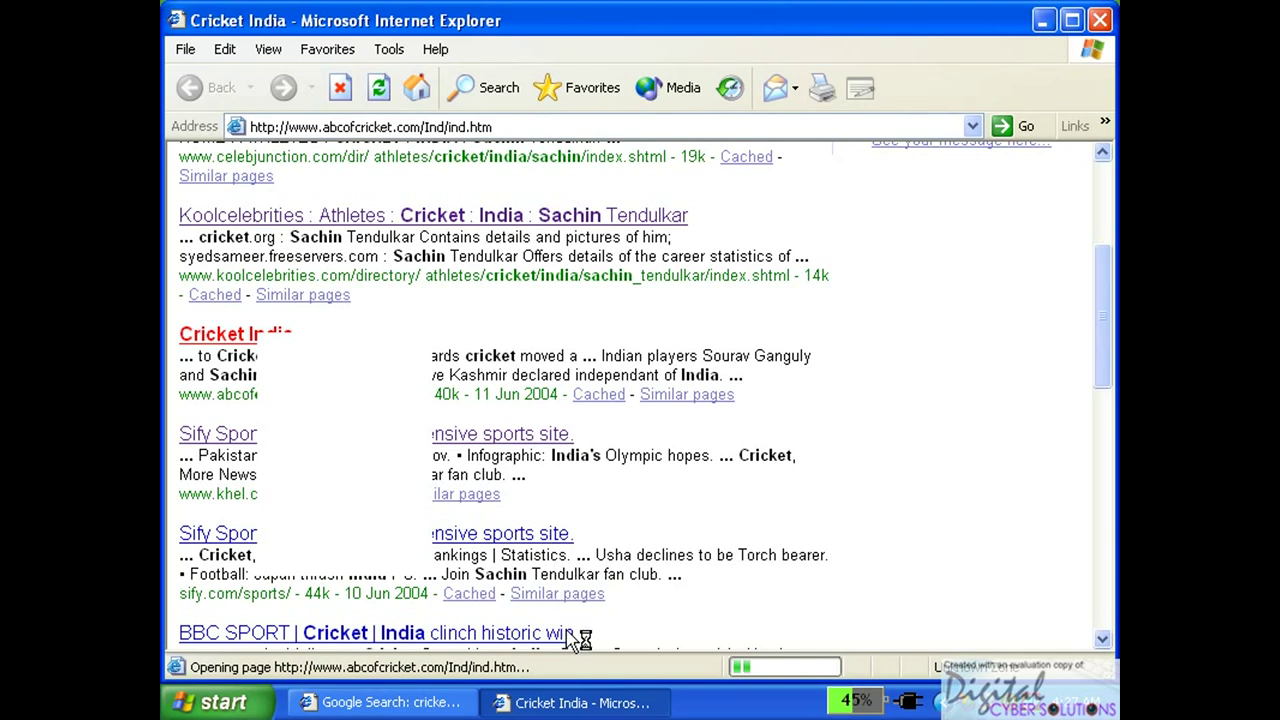
{"action": "left_click", "coordinate": [575, 705]}
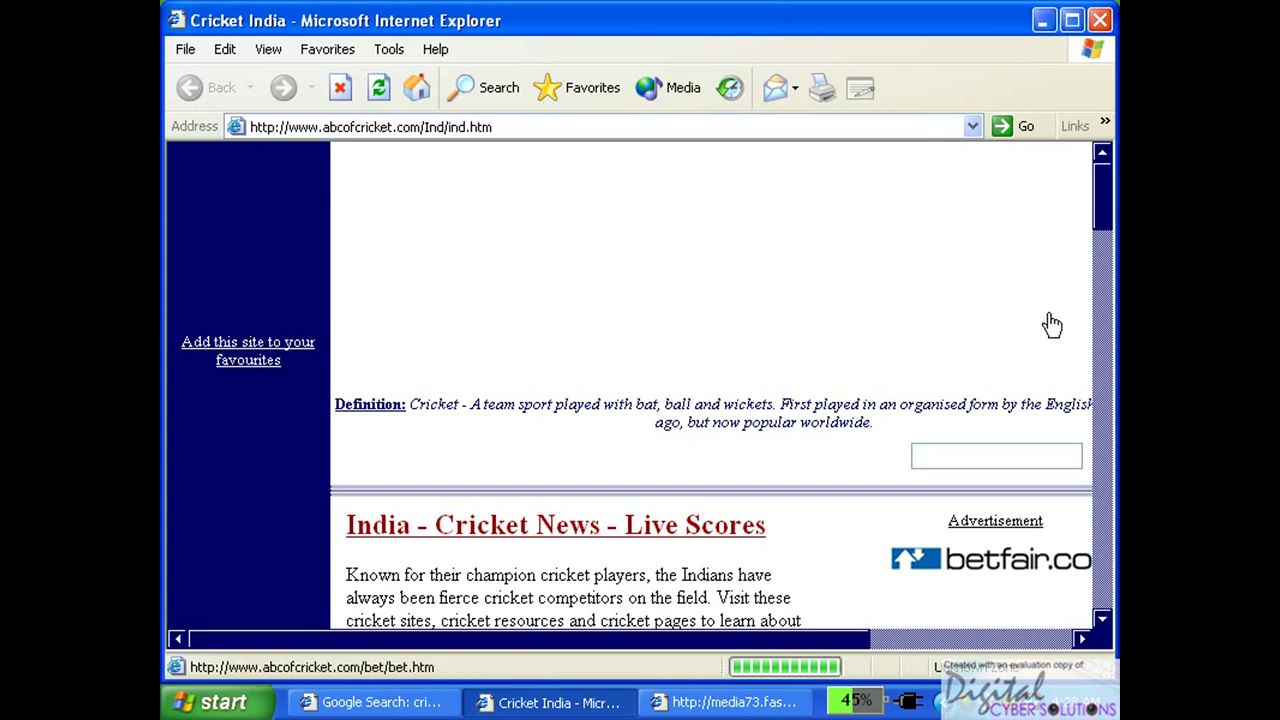
Minimise the Cricket India window and close the advertising popup window.
{"action": "left_click", "coordinate": [1102, 343]}
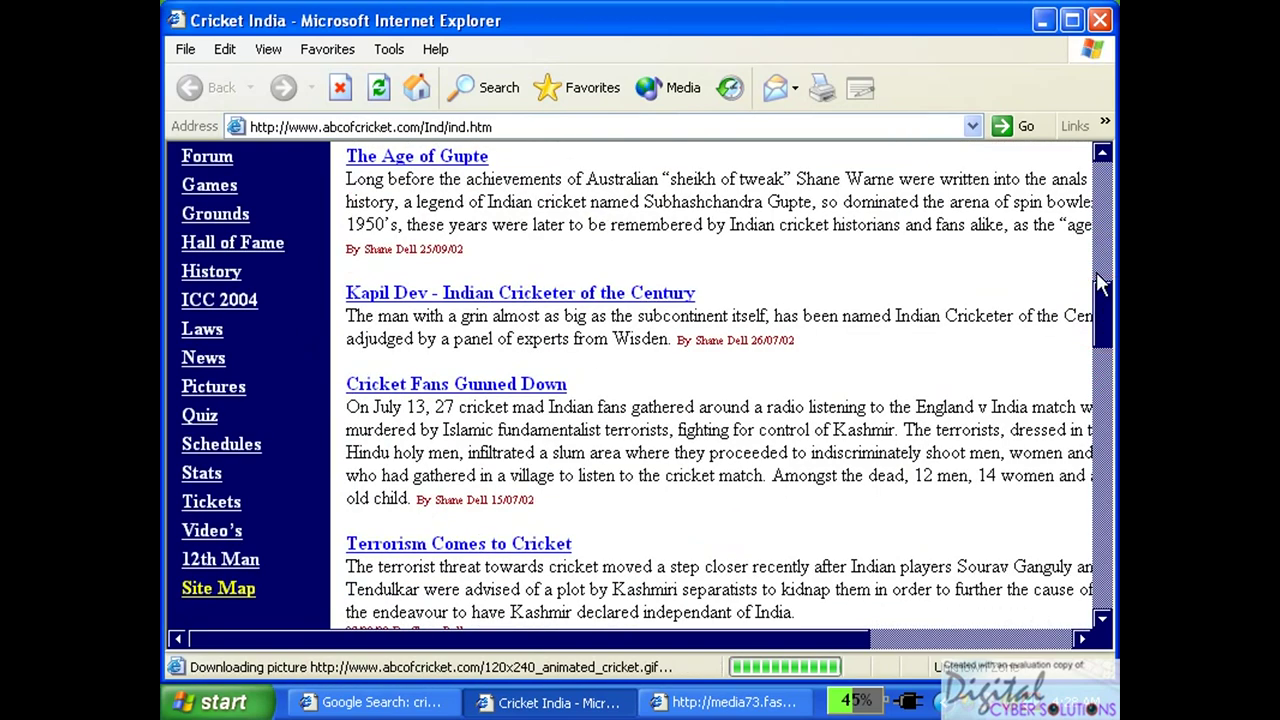
{"action": "left_click", "coordinate": [1055, 22]}
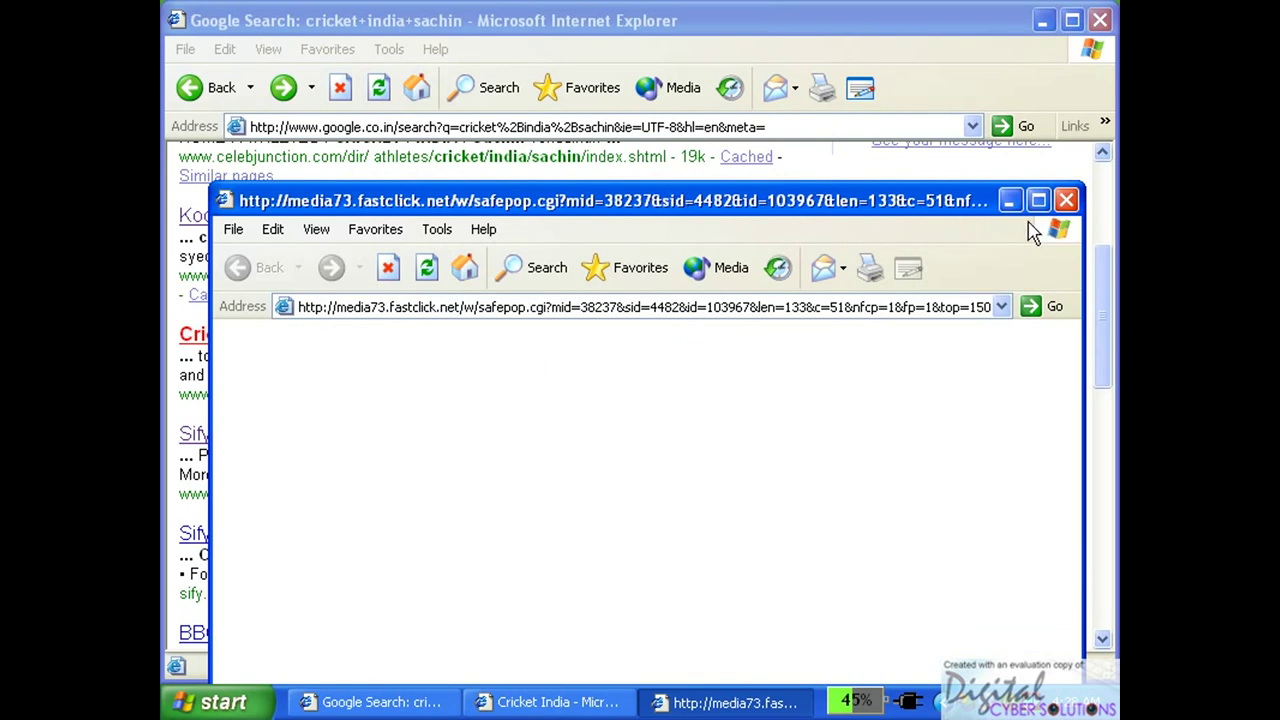
{"action": "left_click", "coordinate": [1066, 200]}
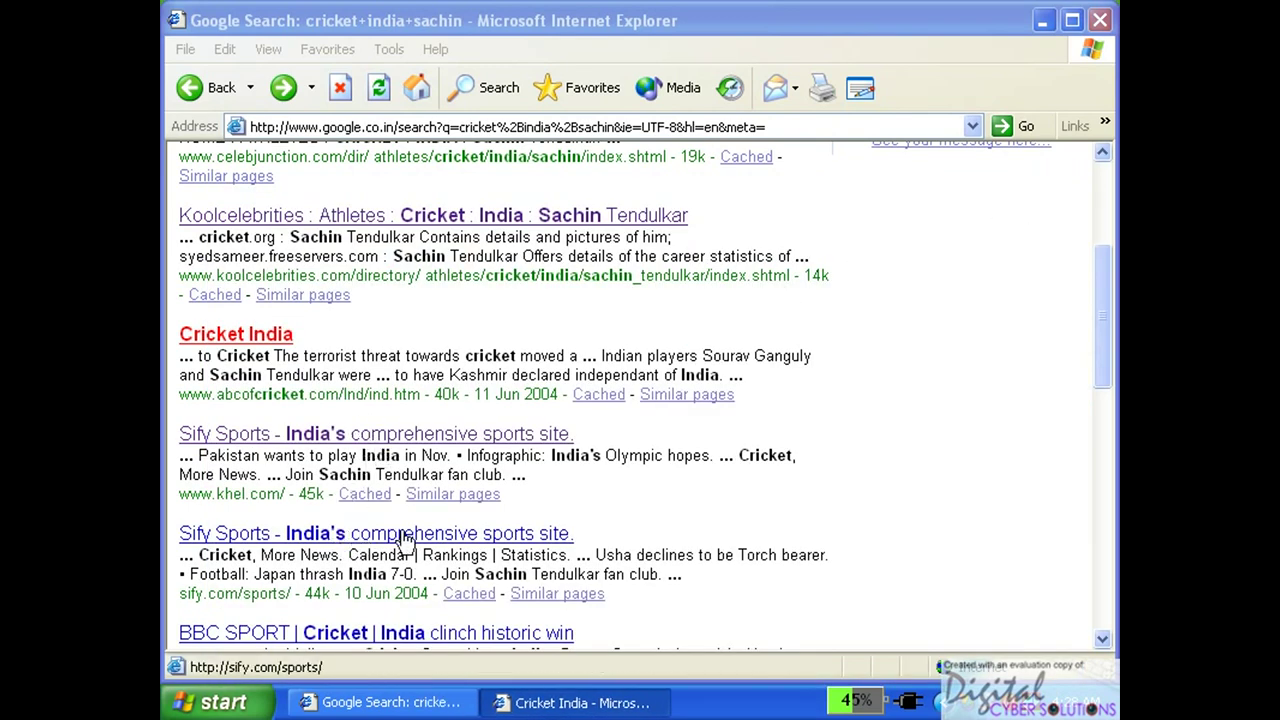
{"action": "left_click_drag", "start_coordinate": [1103, 358], "coordinate": [1097, 283]}
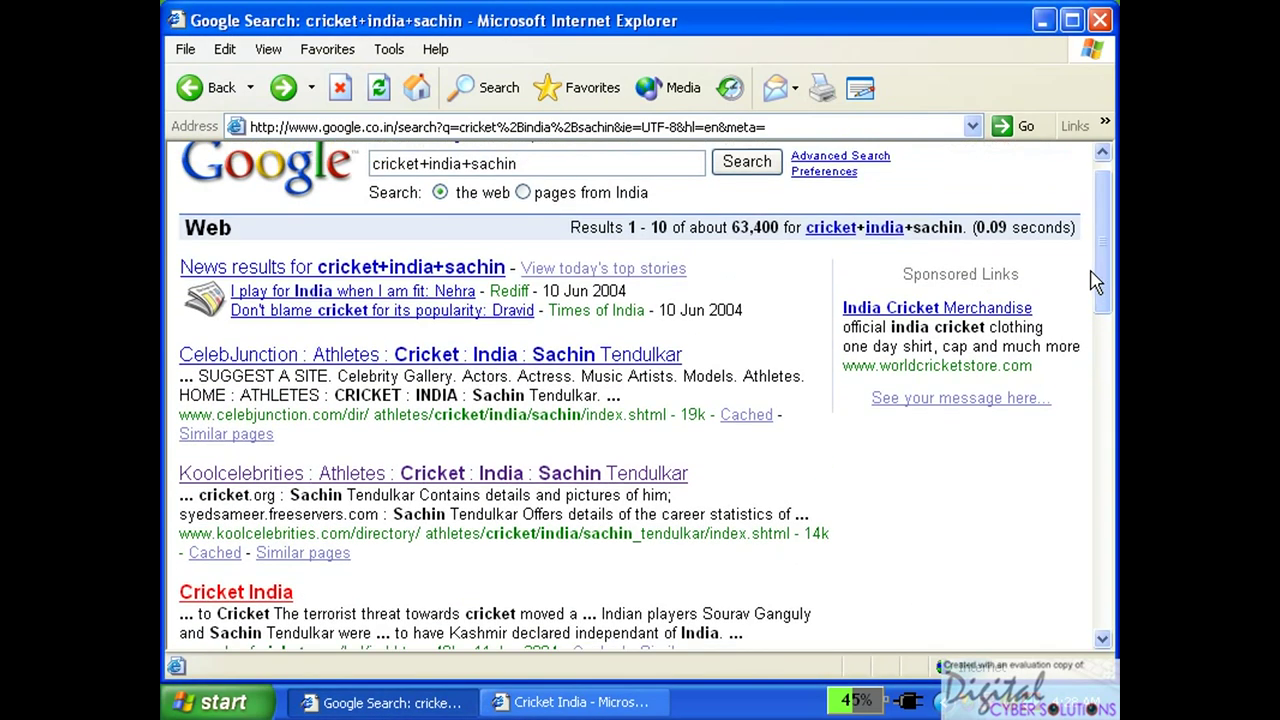
Open CelebJunction in a new window, then switch between the Cricket India and Google results windows.
{"action": "right_click", "coordinate": [421, 356]}
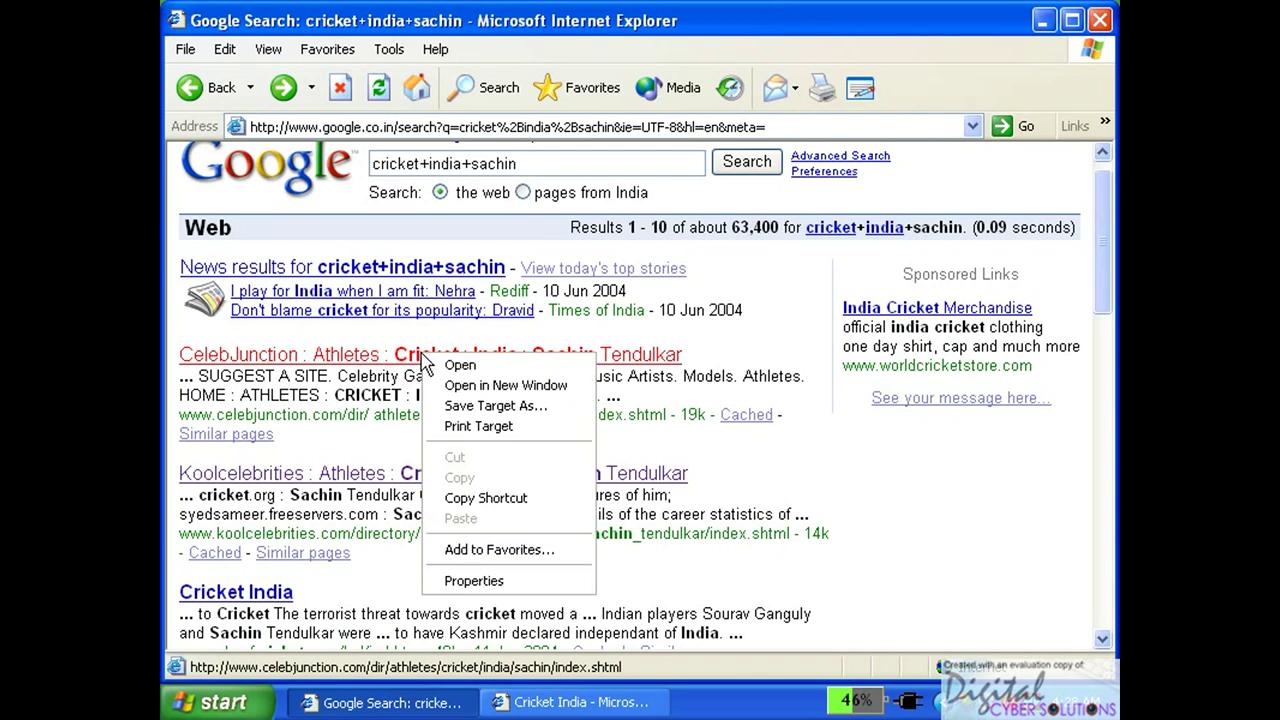
{"action": "left_click", "coordinate": [457, 390]}
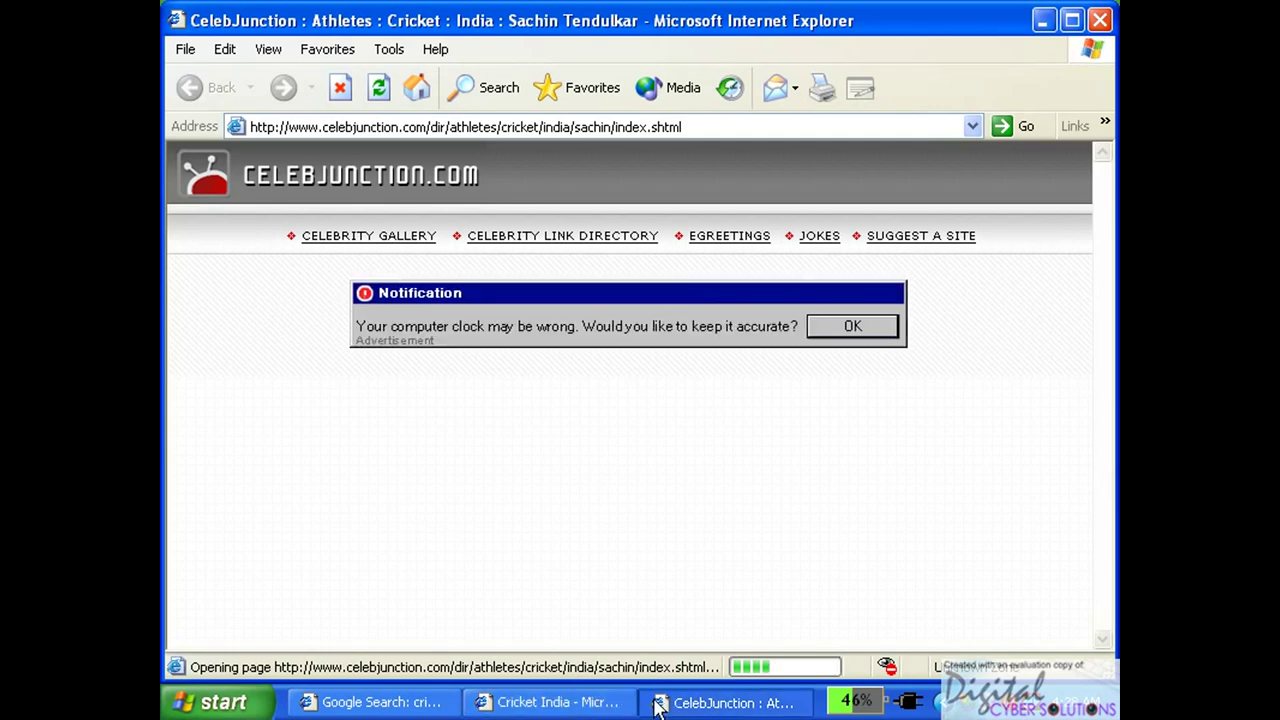
{"action": "left_click", "coordinate": [606, 700]}
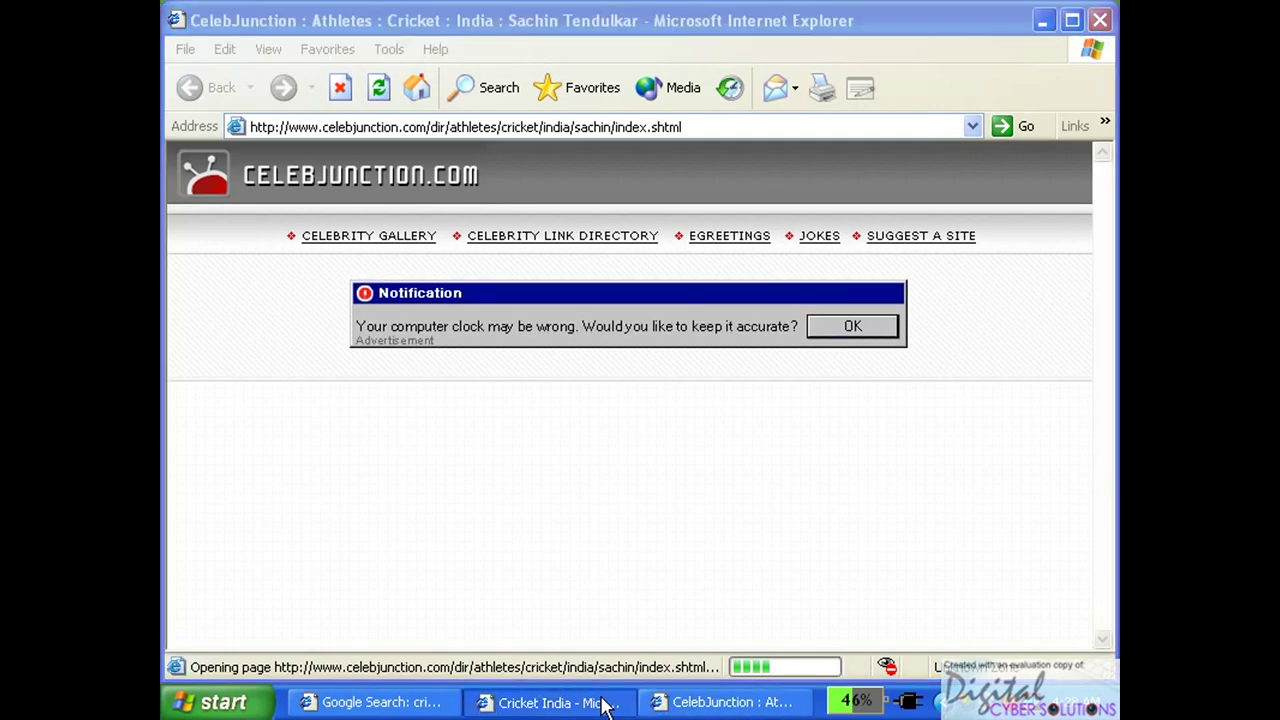
{"action": "left_click", "coordinate": [390, 704]}
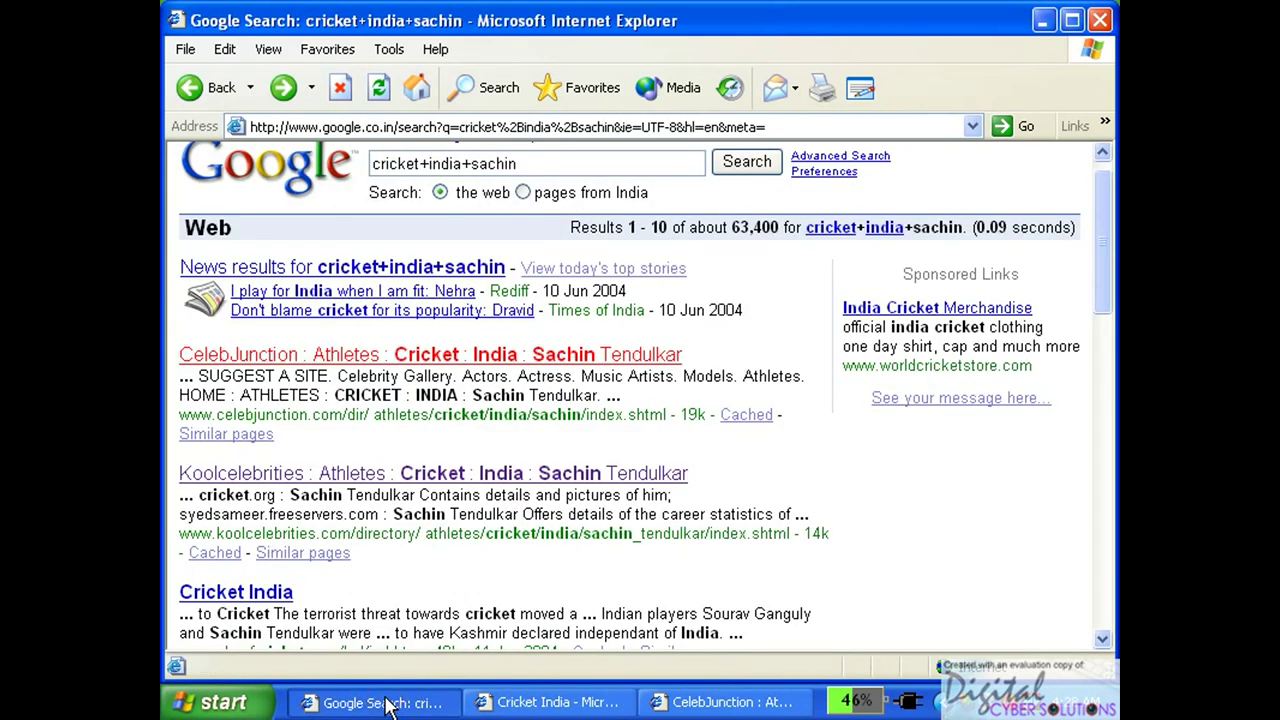
{"action": "left_click", "coordinate": [530, 702]}
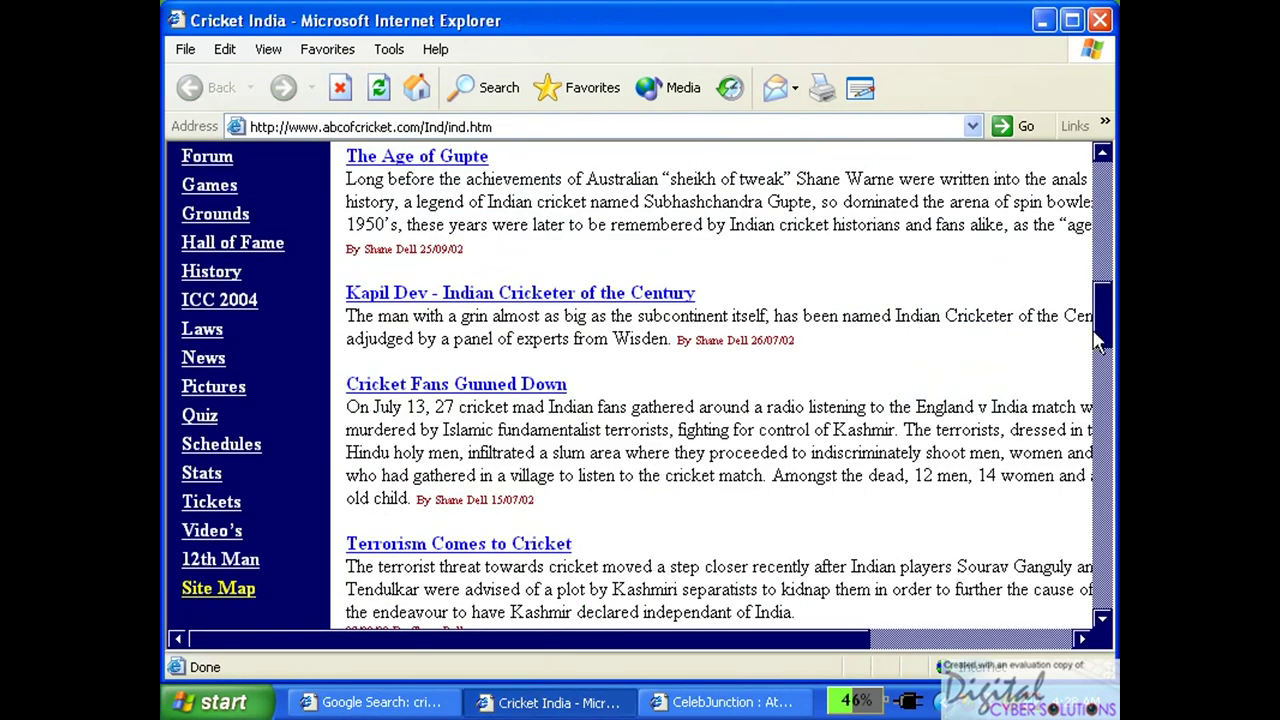
{"action": "left_click_drag", "start_coordinate": [1102, 340], "coordinate": [1088, 413]}
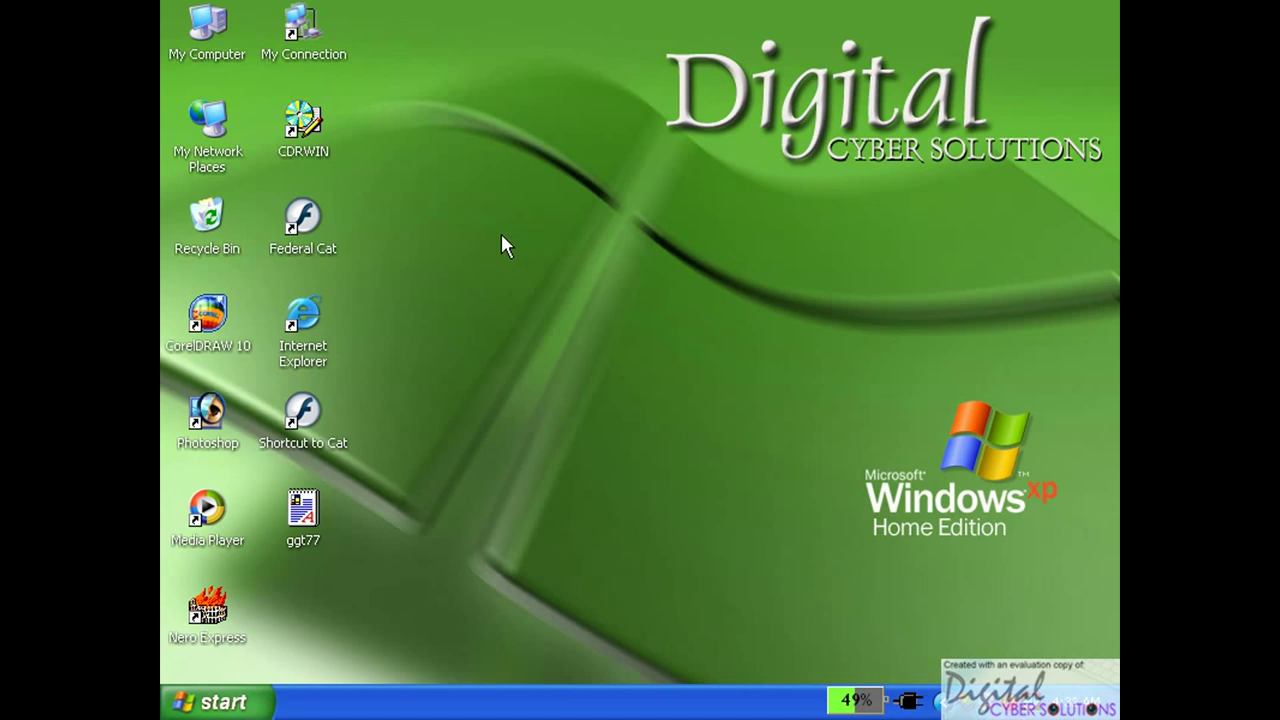
Launch Internet Explorer from its desktop icon.
{"action": "double_click", "coordinate": [301, 350]}
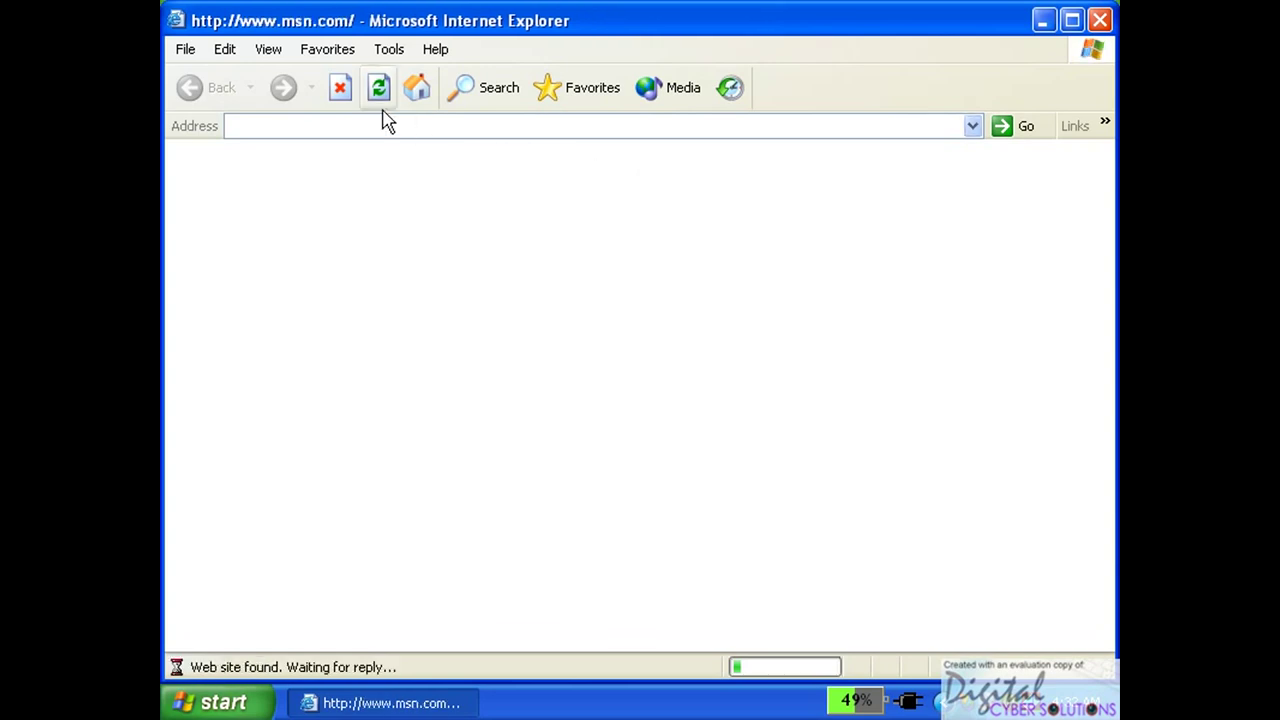
{"action": "left_click", "coordinate": [334, 88]}
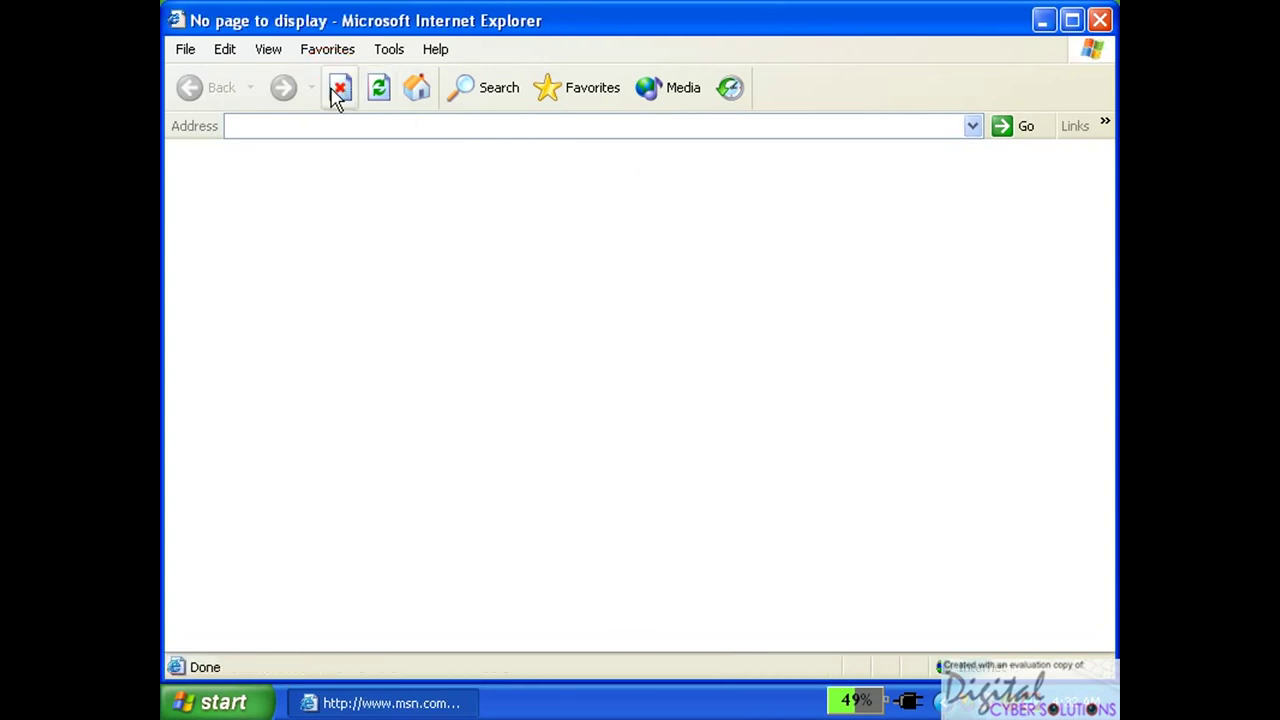
{"action": "left_click", "coordinate": [412, 130]}
{"action": "type", "text": "www"}
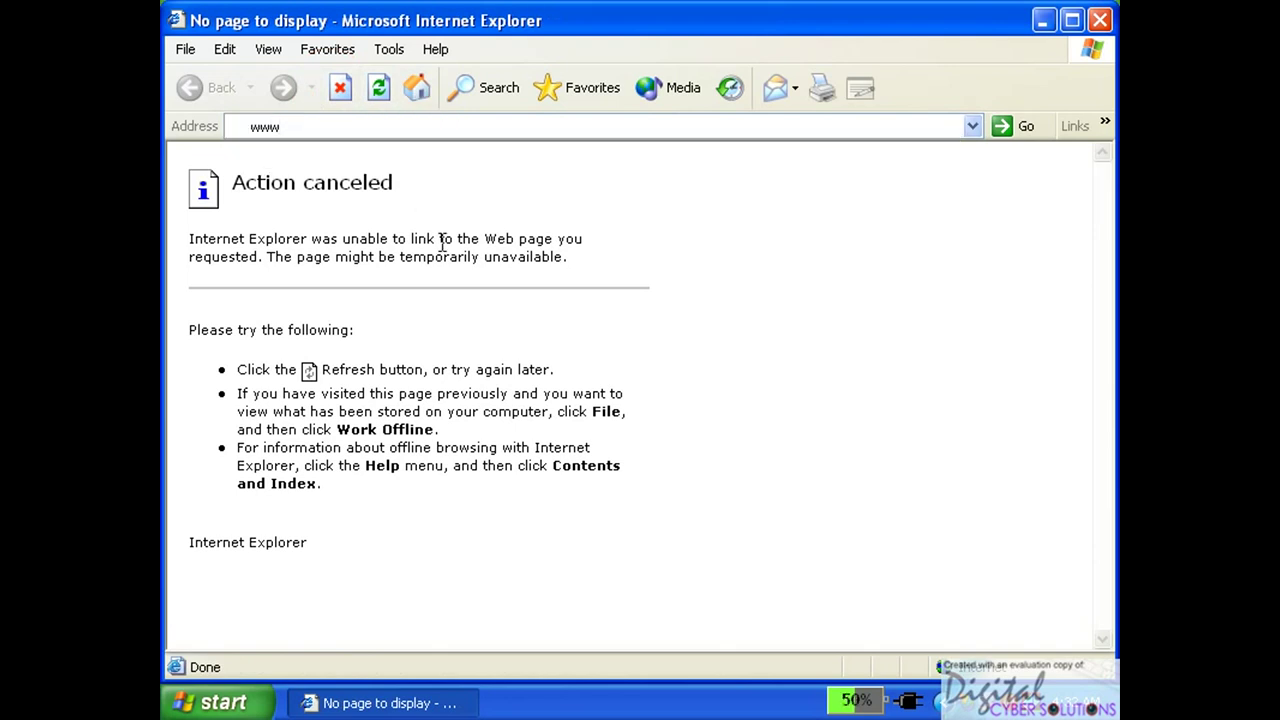
{"action": "type", "text": ".yahoomail.com"}
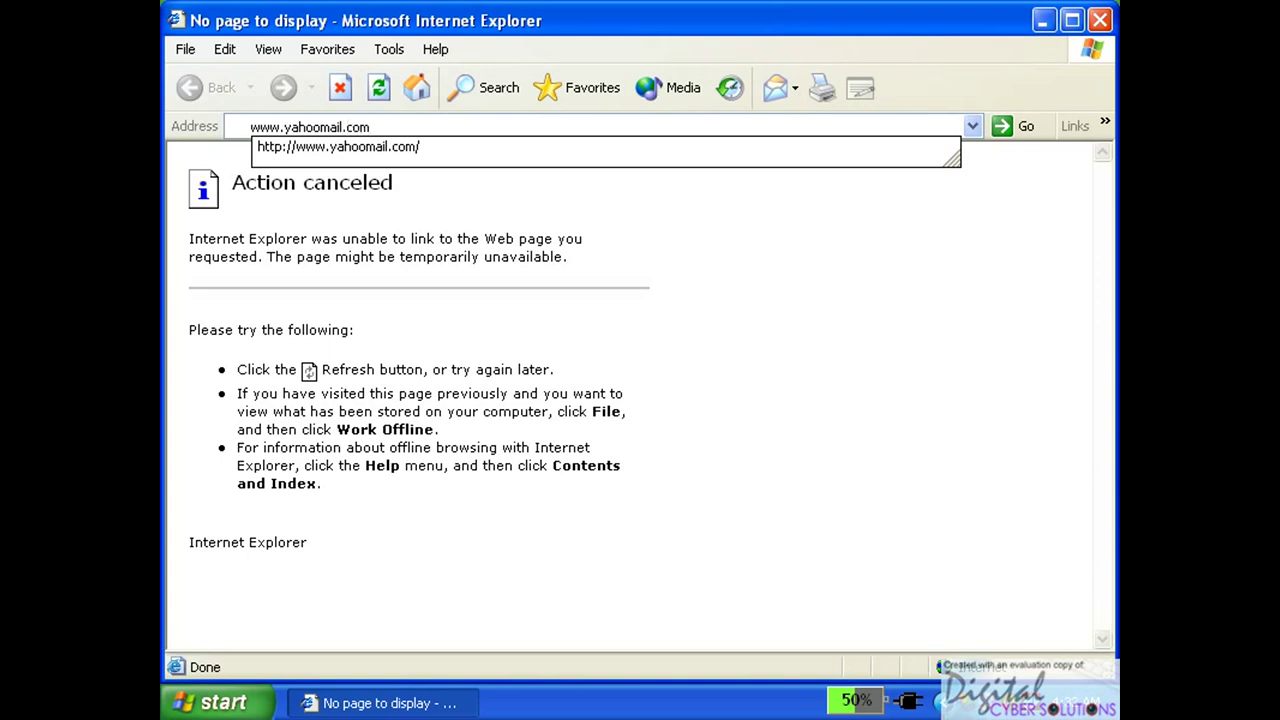
{"action": "key", "text": "Return"}
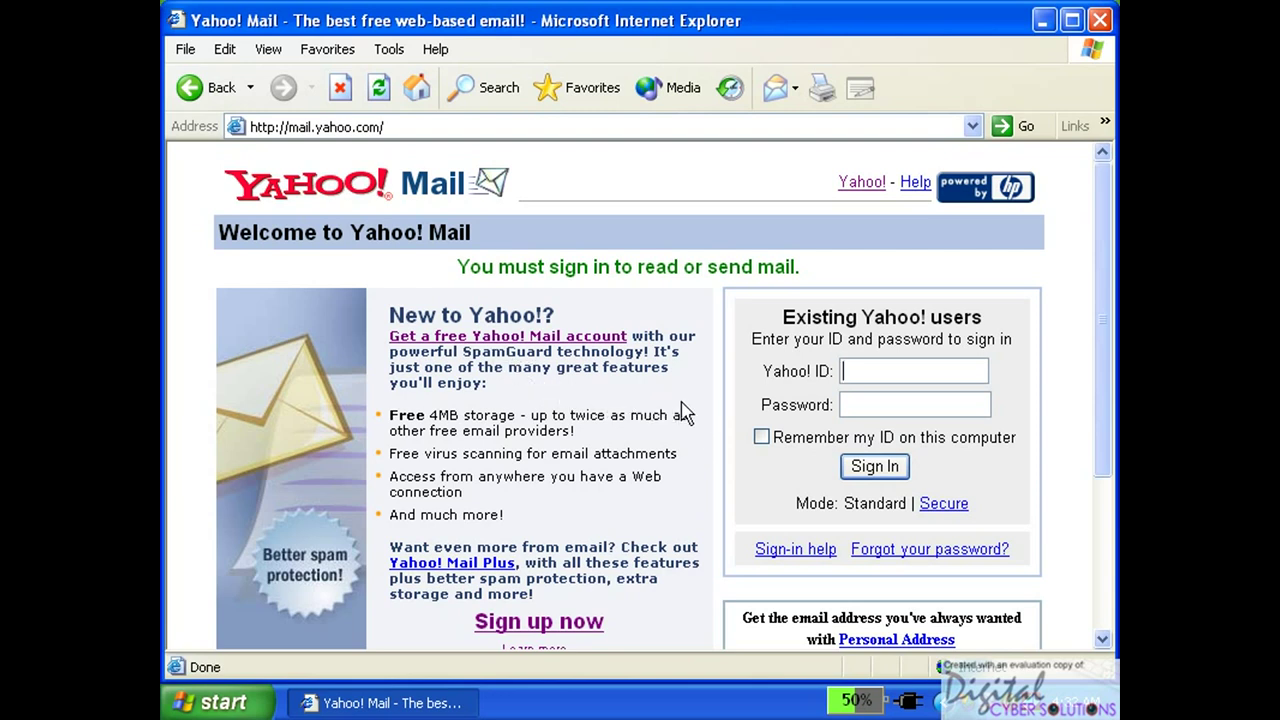
{"action": "left_click_drag", "start_coordinate": [1102, 303], "coordinate": [1106, 343]}
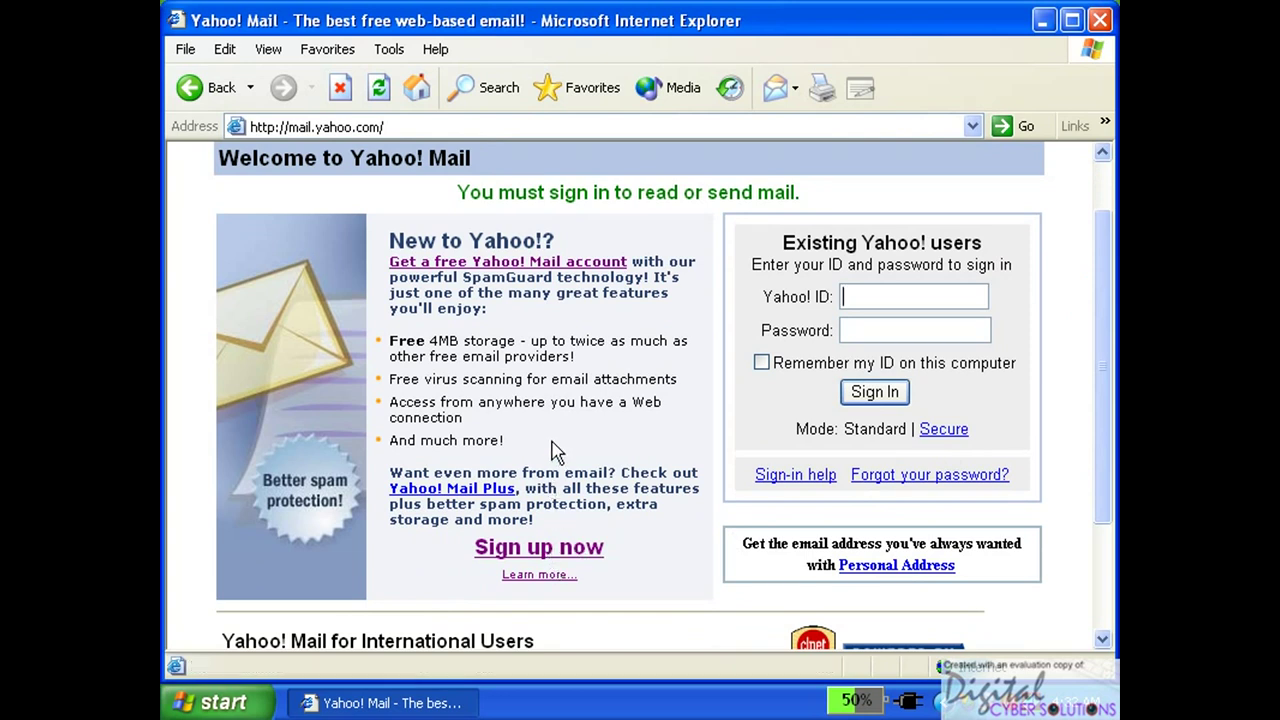
{"action": "left_click", "coordinate": [530, 550]}
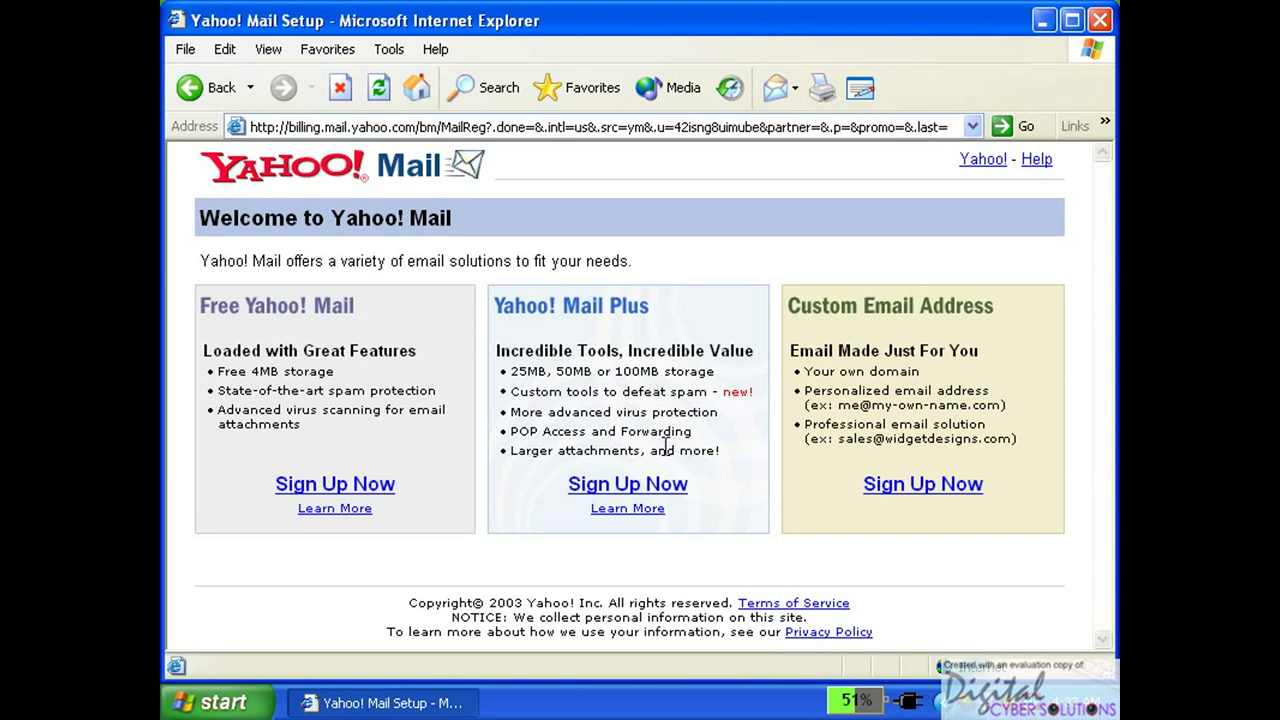
{"action": "left_click", "coordinate": [331, 484]}
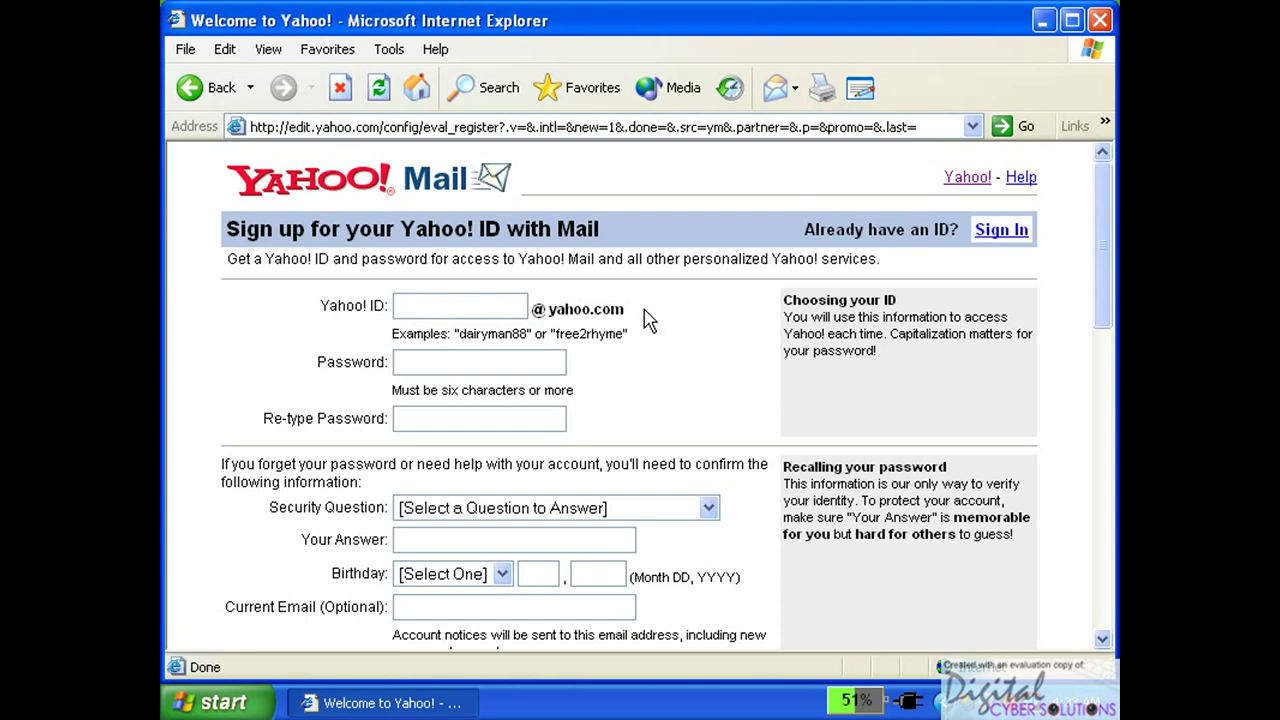
Enter the desired Yahoo! ID, then type the account password and re-type it to confirm.
{"action": "left_click", "coordinate": [440, 305]}
{"action": "left_click", "coordinate": [428, 364]}
{"action": "type", "text": "•••"}
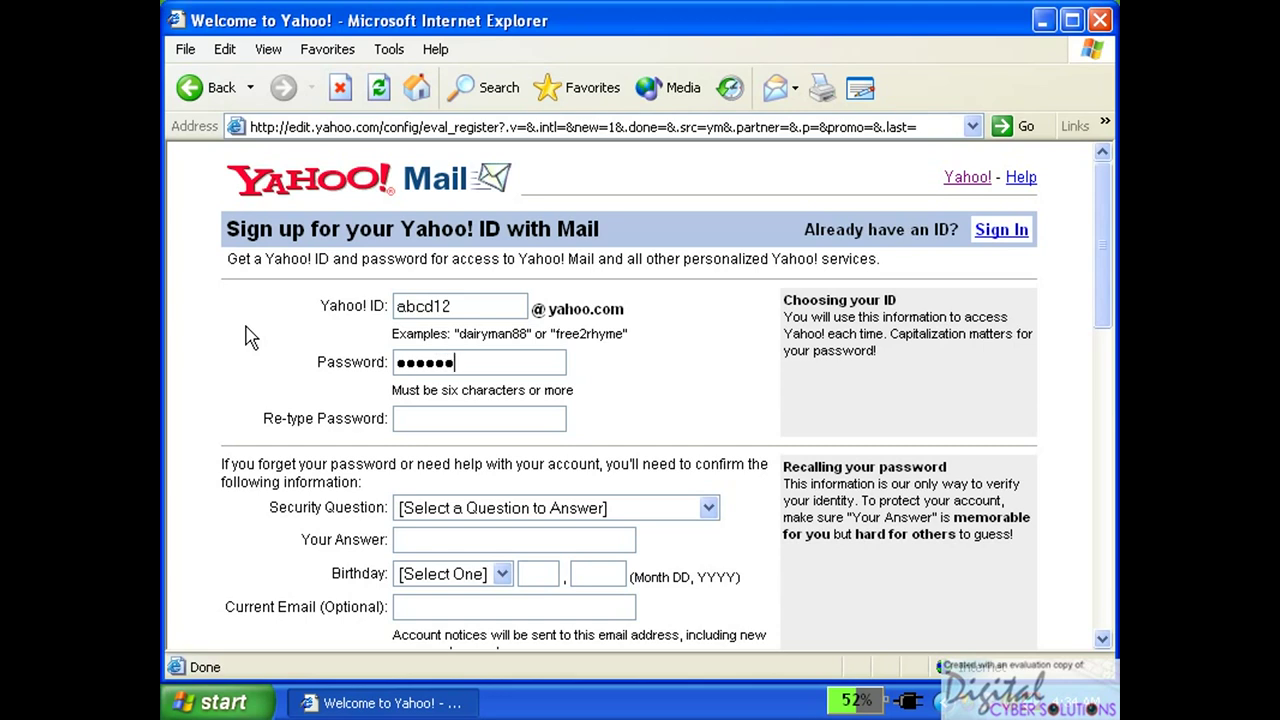
{"action": "key", "text": "BackSpace"}
{"action": "key", "text": "BackSpace"}
{"action": "key", "text": "BackSpace"}
{"action": "key", "text": "BackSpace"}
{"action": "key", "text": "BackSpace"}
{"action": "key", "text": "BackSpace"}
{"action": "left_click", "coordinate": [431, 421]}
{"action": "left_click", "coordinate": [1100, 265]}
{"action": "left_click_drag", "start_coordinate": [1100, 265], "coordinate": [1104, 334]}
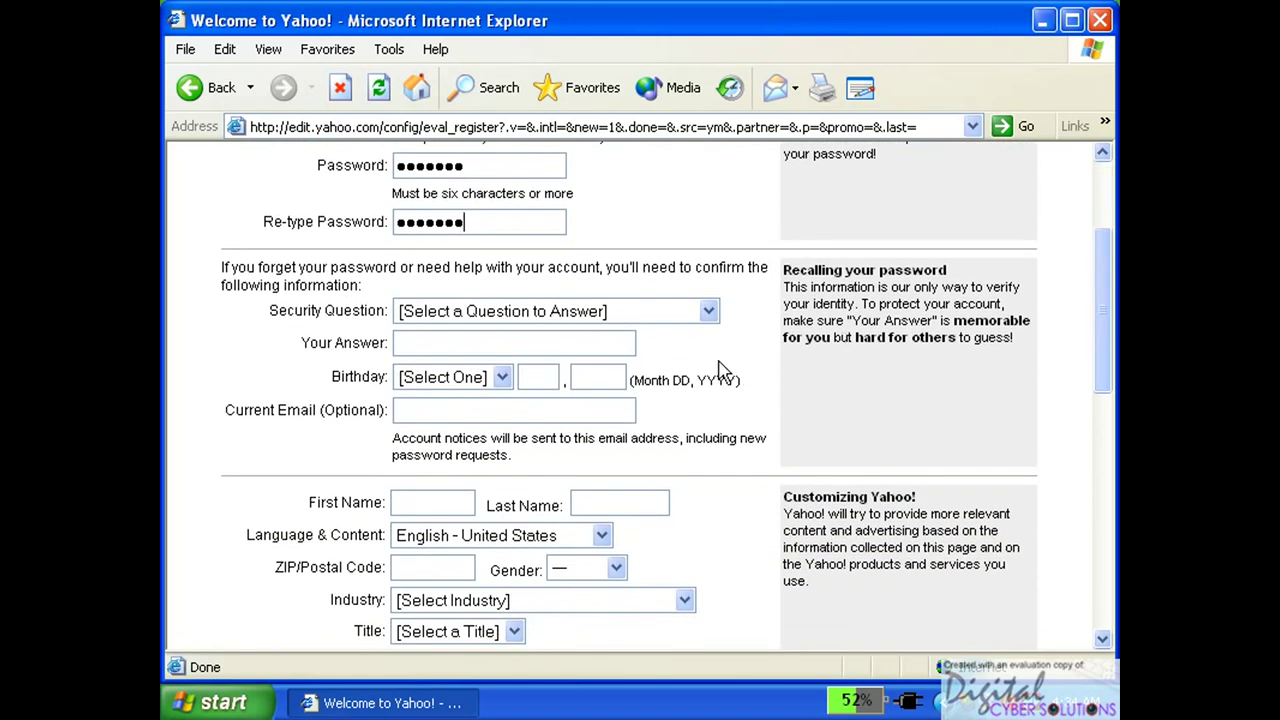
{"action": "left_click", "coordinate": [708, 311]}
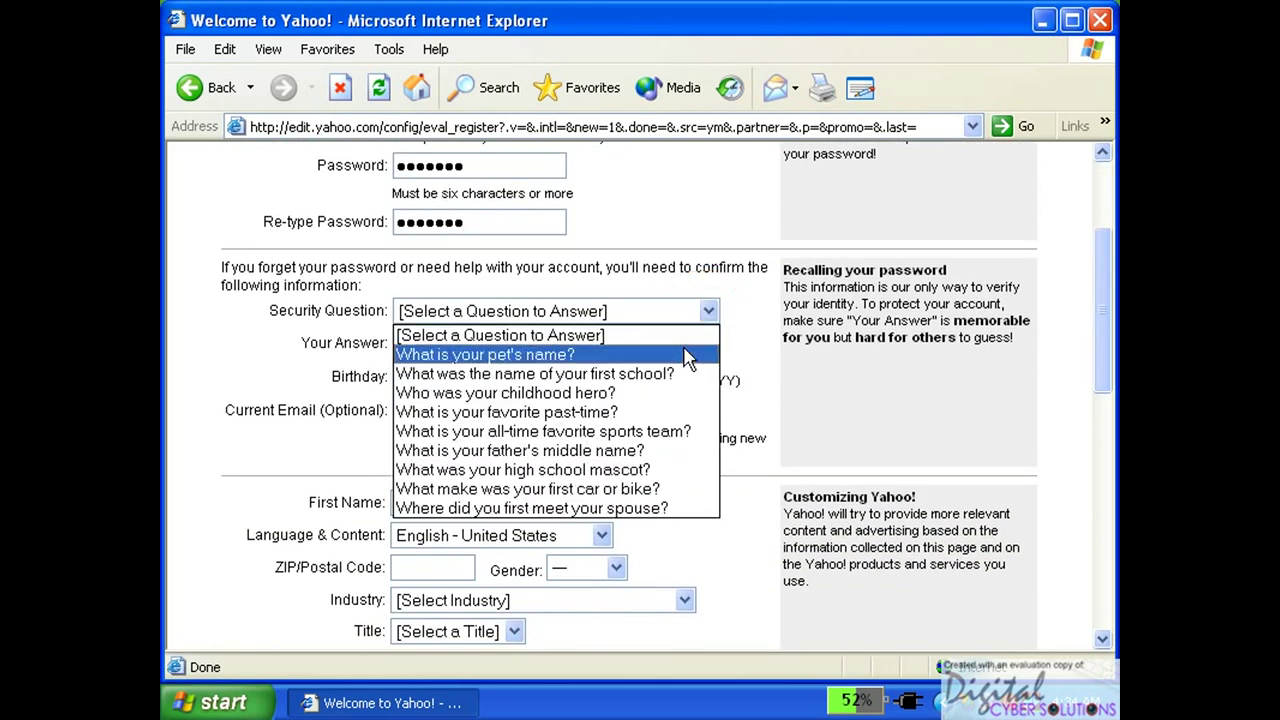
{"action": "left_click", "coordinate": [674, 356]}
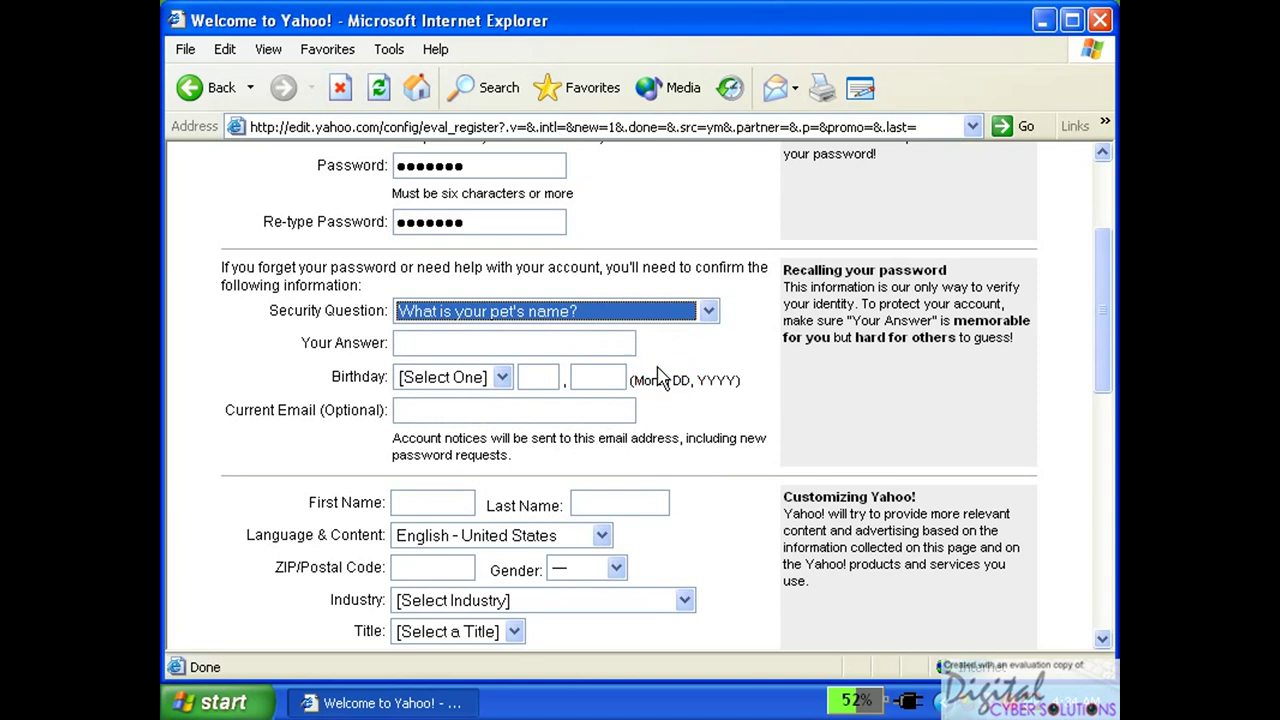
{"action": "left_click", "coordinate": [421, 342]}
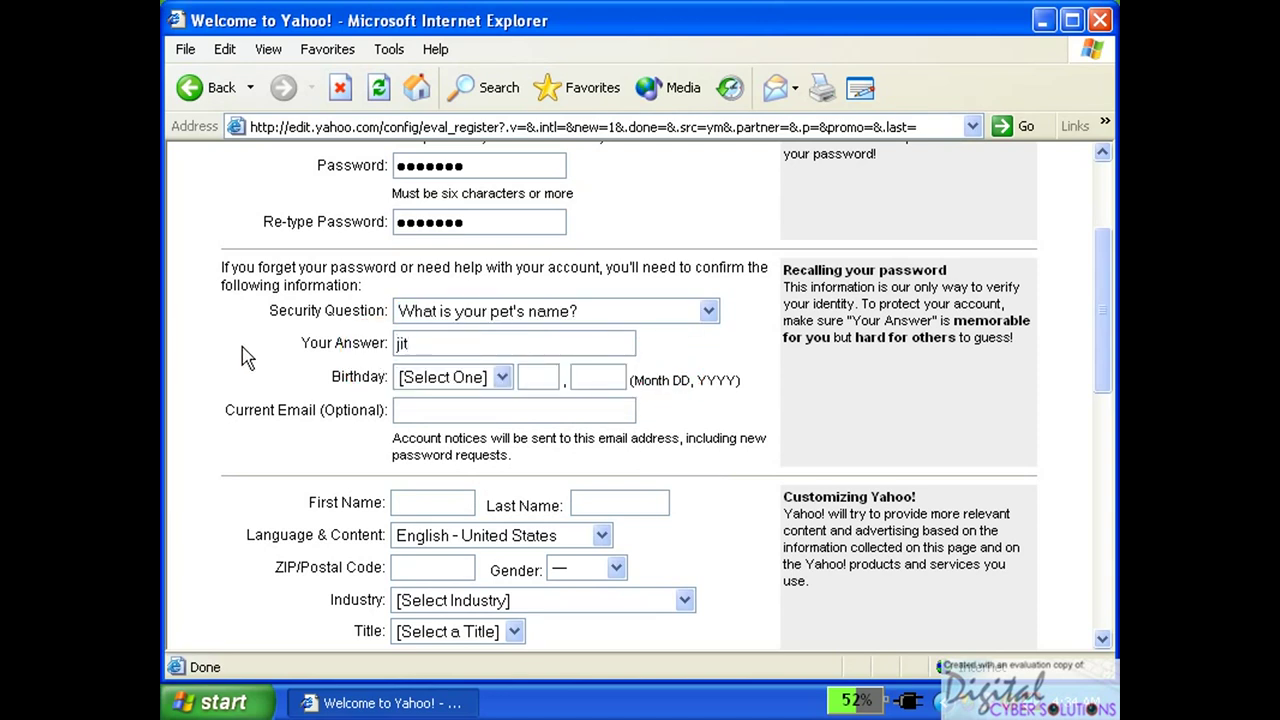
{"action": "left_click", "coordinate": [503, 378]}
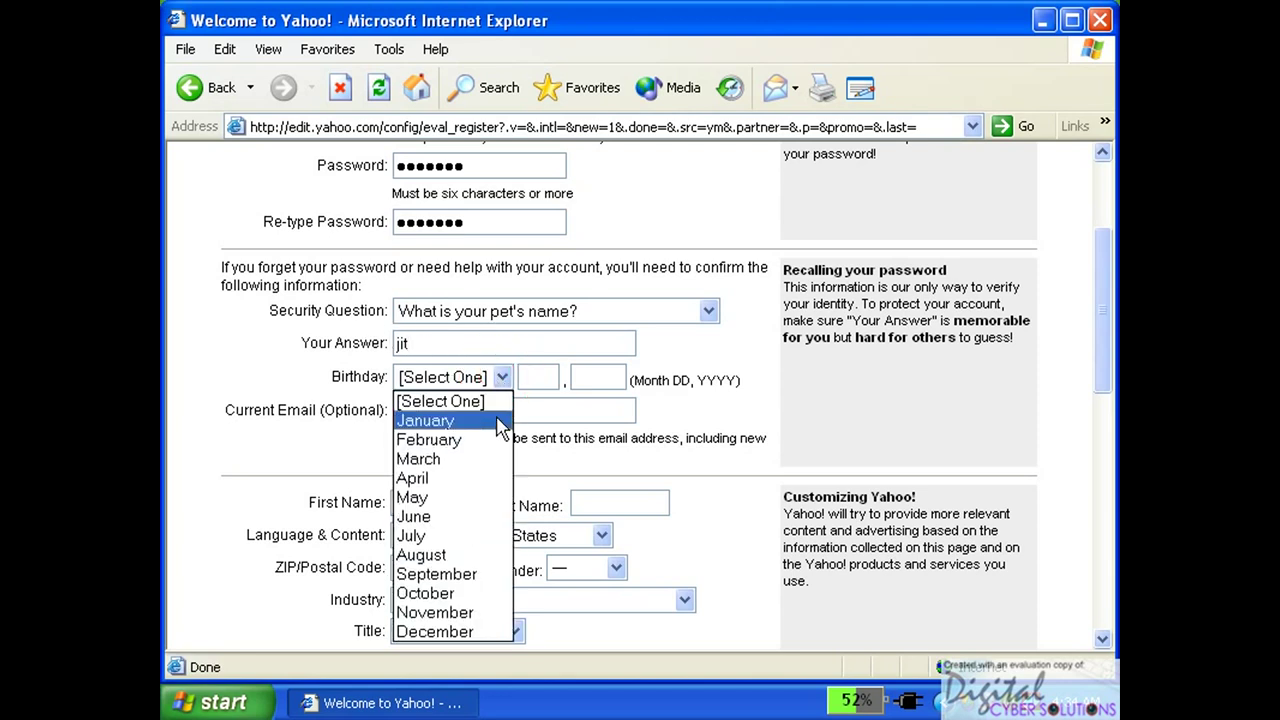
{"action": "left_click", "coordinate": [502, 419]}
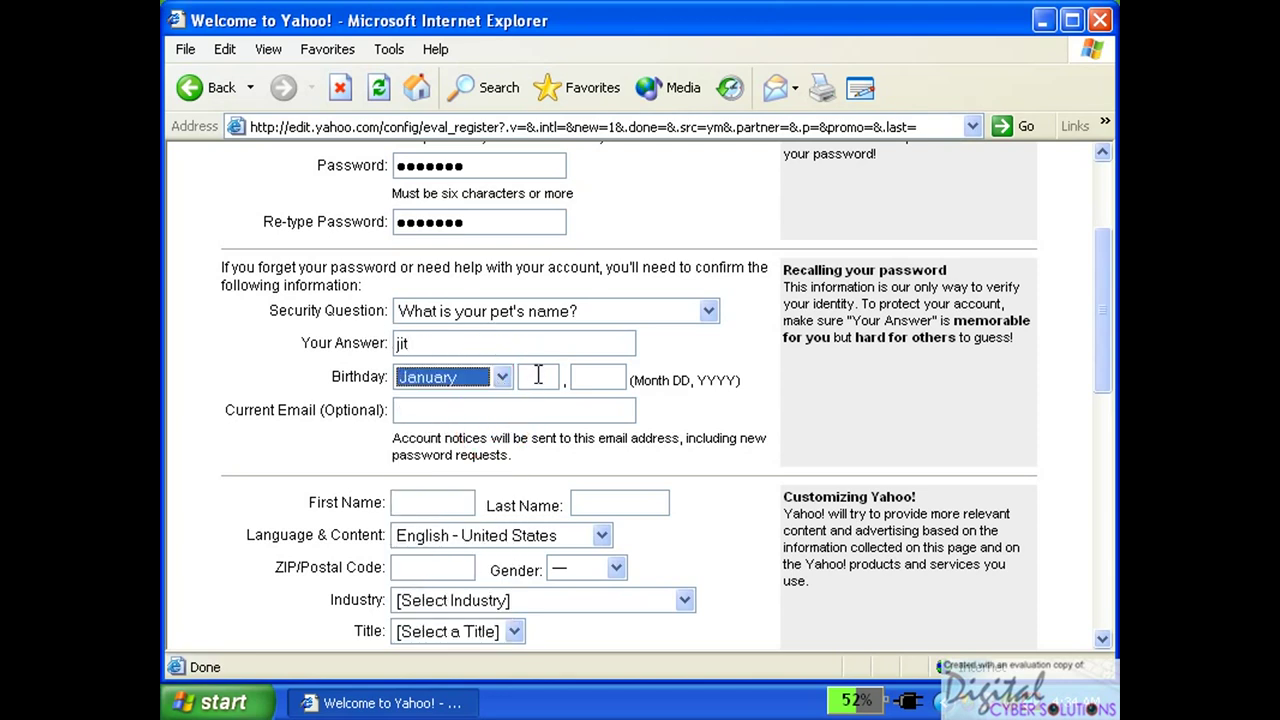
{"action": "left_click", "coordinate": [538, 376]}
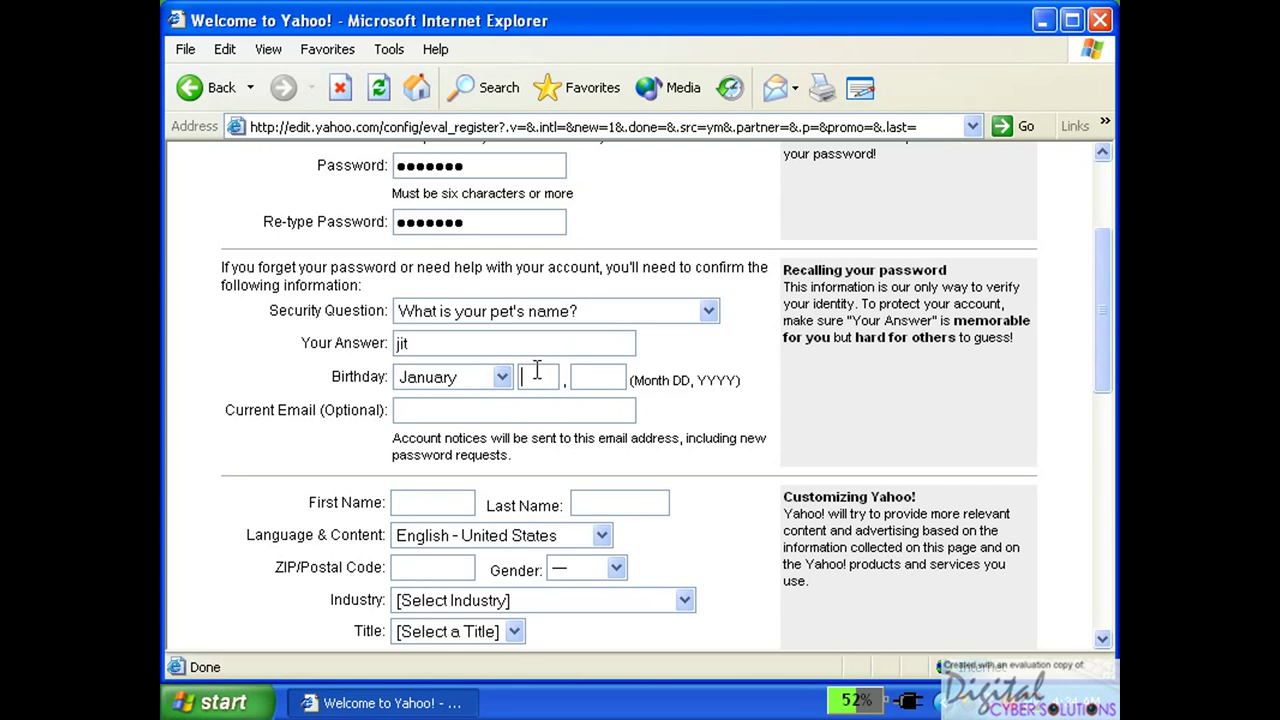
{"action": "type", "text": "23"}
{"action": "left_click", "coordinate": [594, 379]}
{"action": "type", "text": "1980"}
Fill in the user's first and last name.
{"action": "left_click", "coordinate": [462, 505]}
{"action": "left_click", "coordinate": [630, 507]}
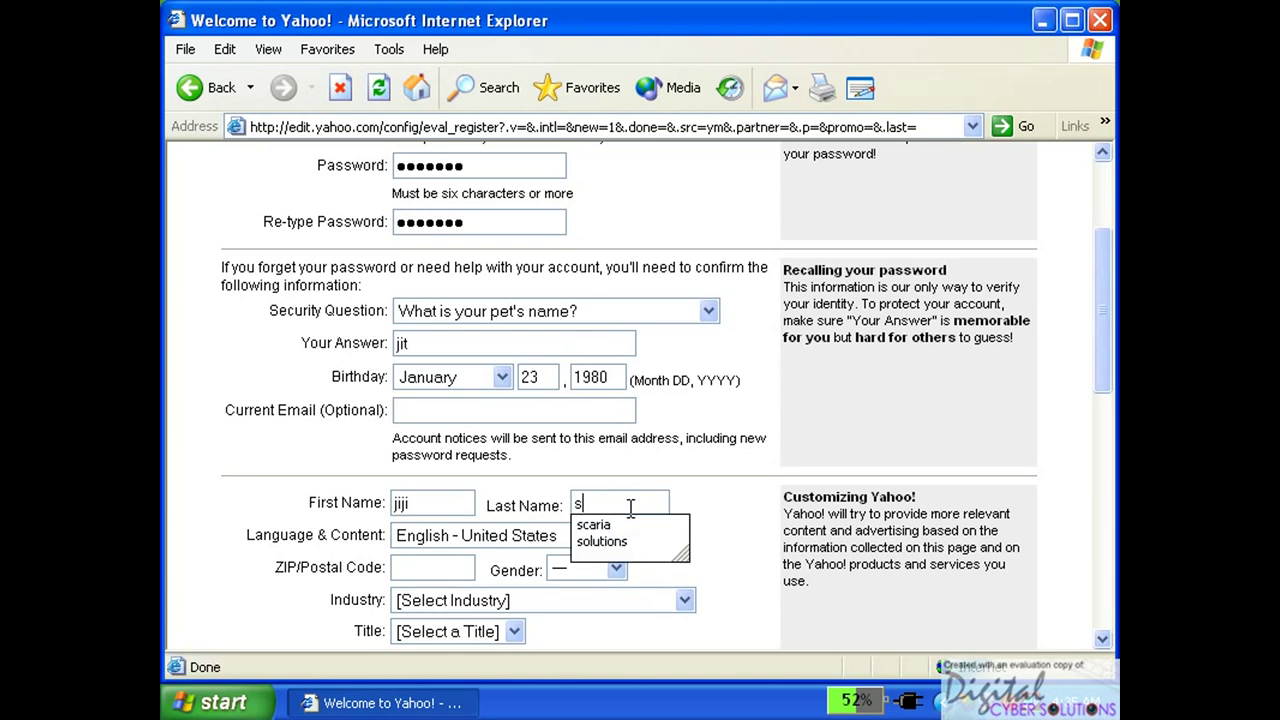
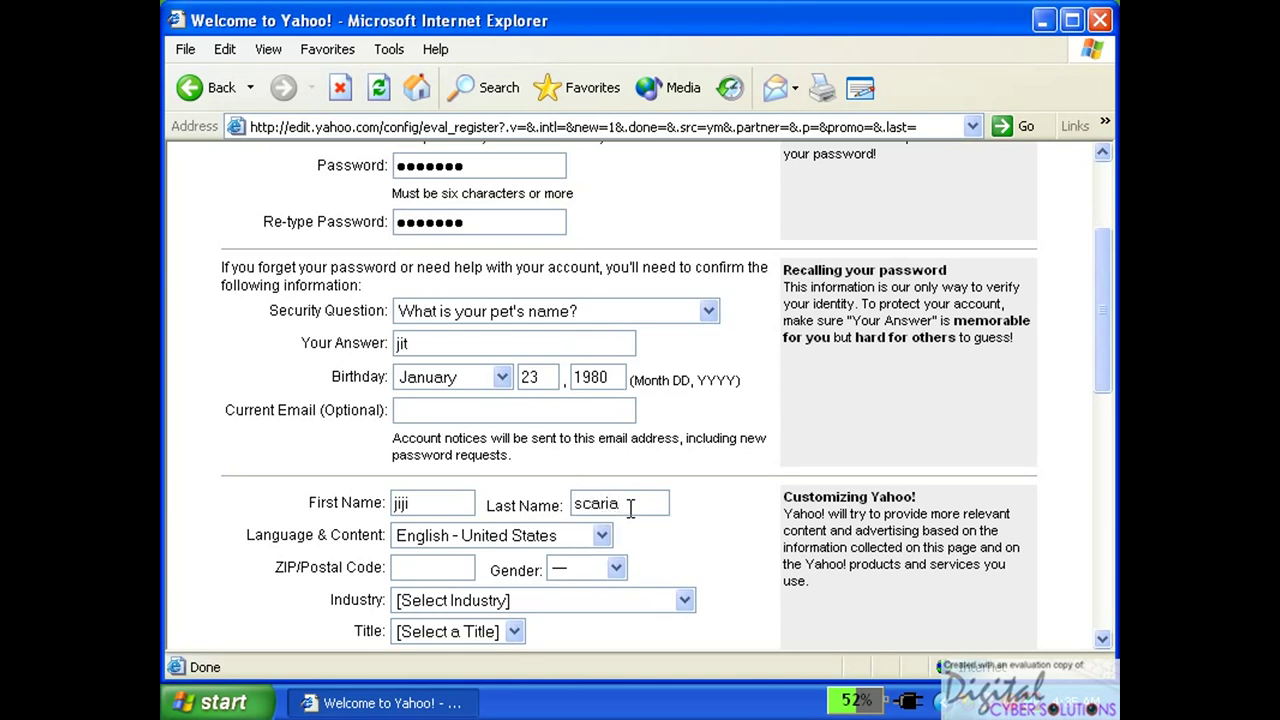
Set Language & Content to Italian - Italy and enter the postal code.
{"action": "left_click", "coordinate": [601, 536]}
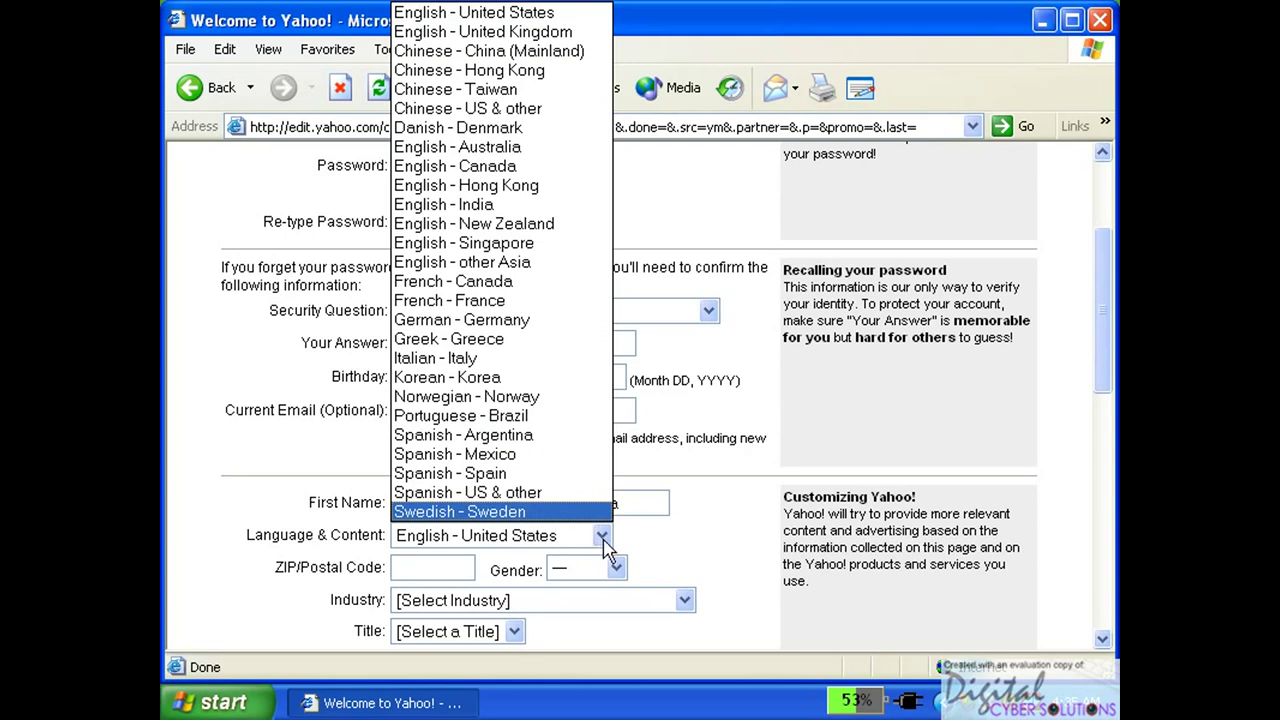
{"action": "key", "text": "i"}
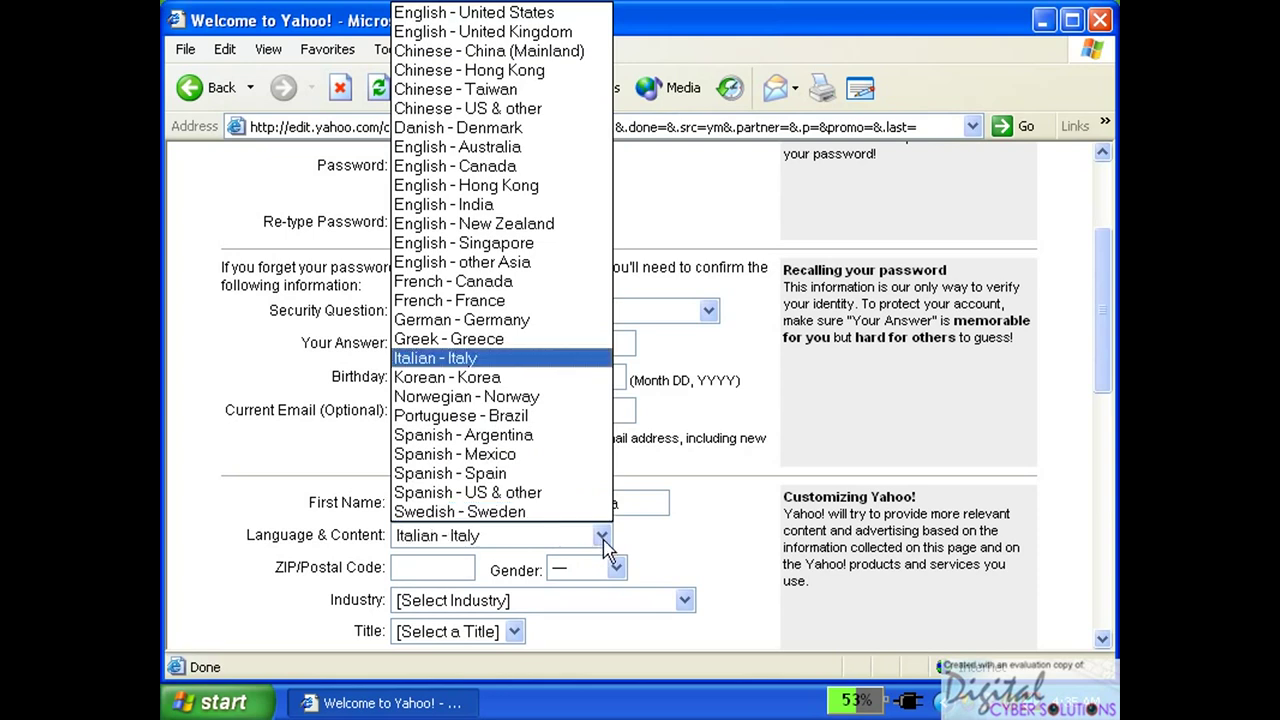
{"action": "key", "text": "e"}
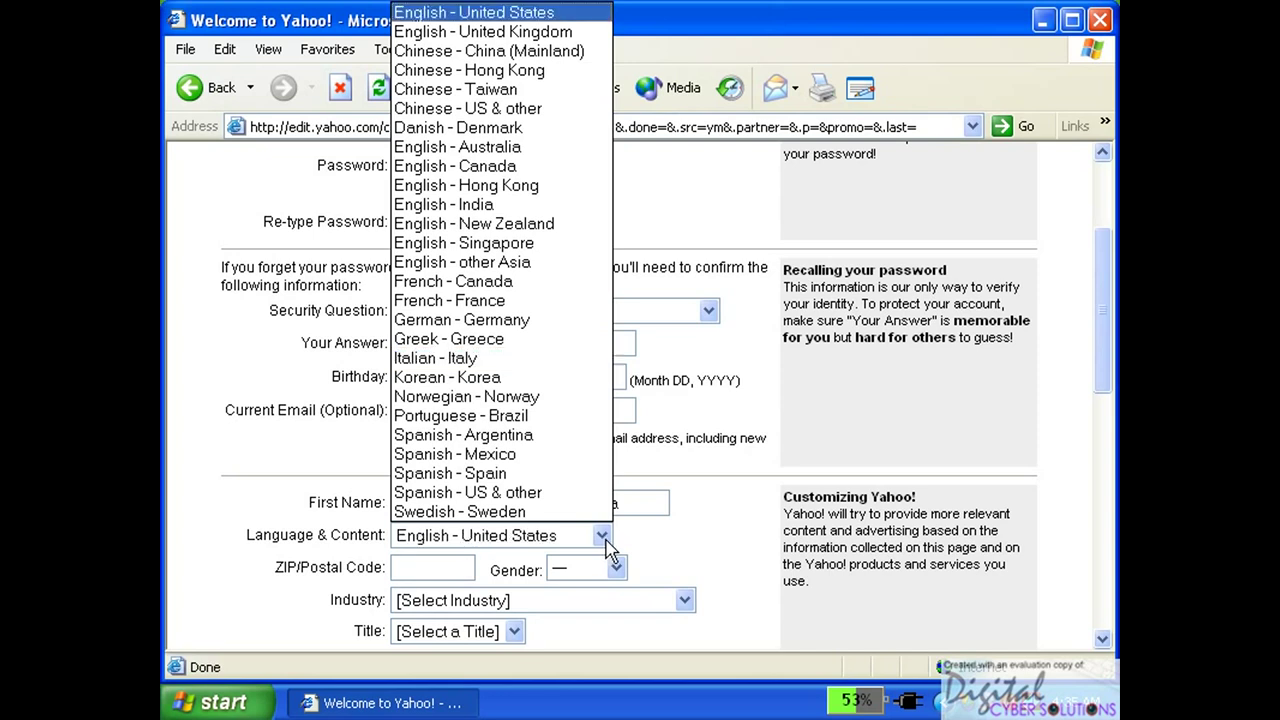
{"action": "left_click", "coordinate": [460, 14]}
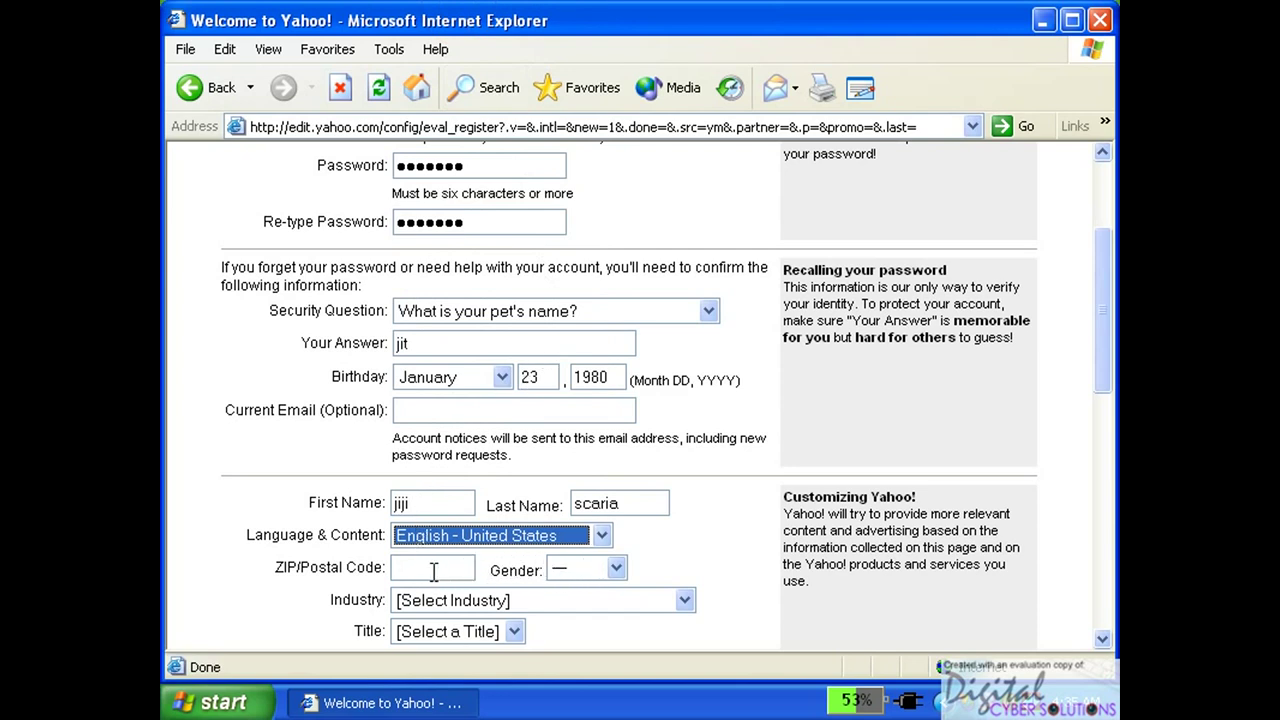
{"action": "left_click", "coordinate": [601, 535]}
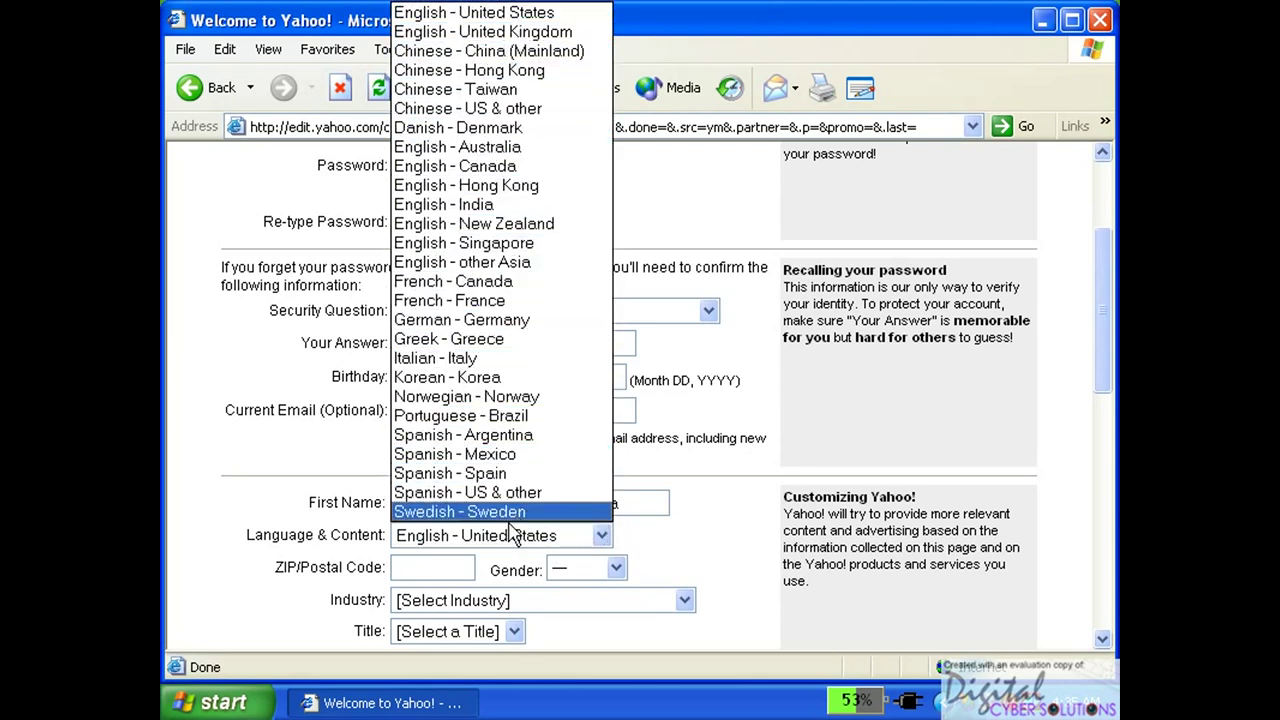
{"action": "left_click", "coordinate": [463, 359]}
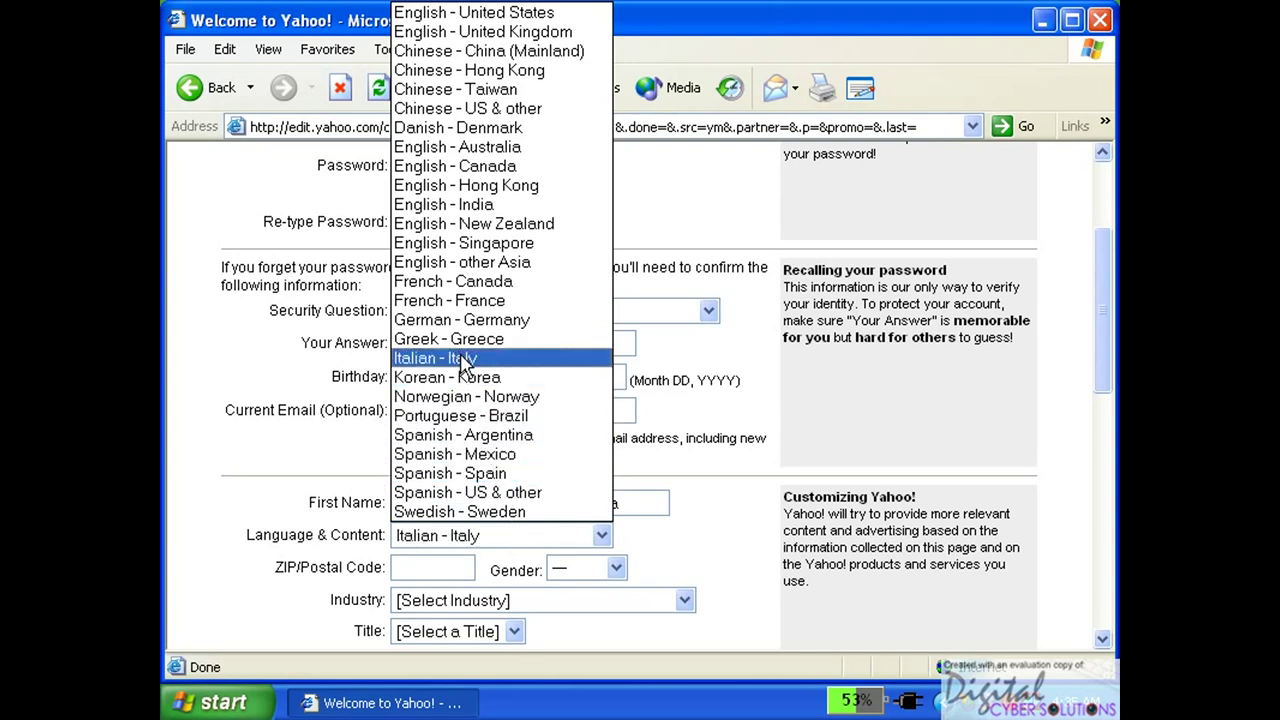
{"action": "left_click", "coordinate": [440, 567]}
{"action": "left_click", "coordinate": [440, 567]}
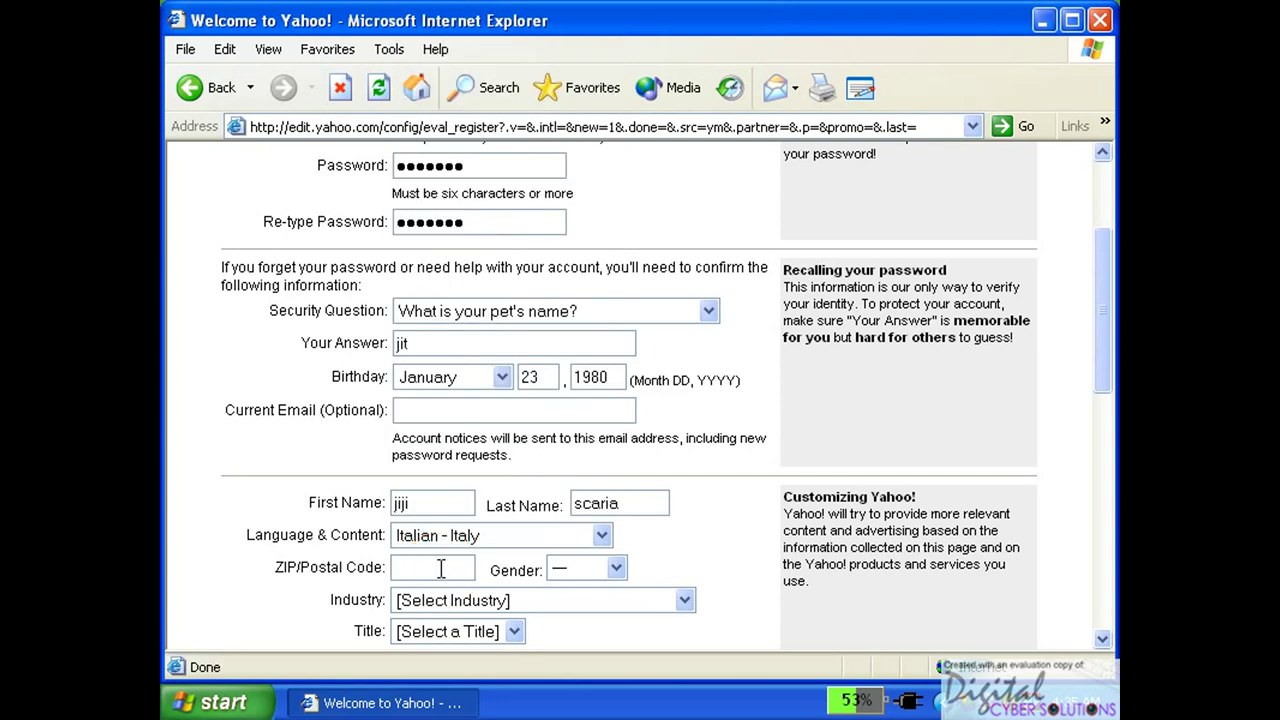
{"action": "type", "text": "686"}
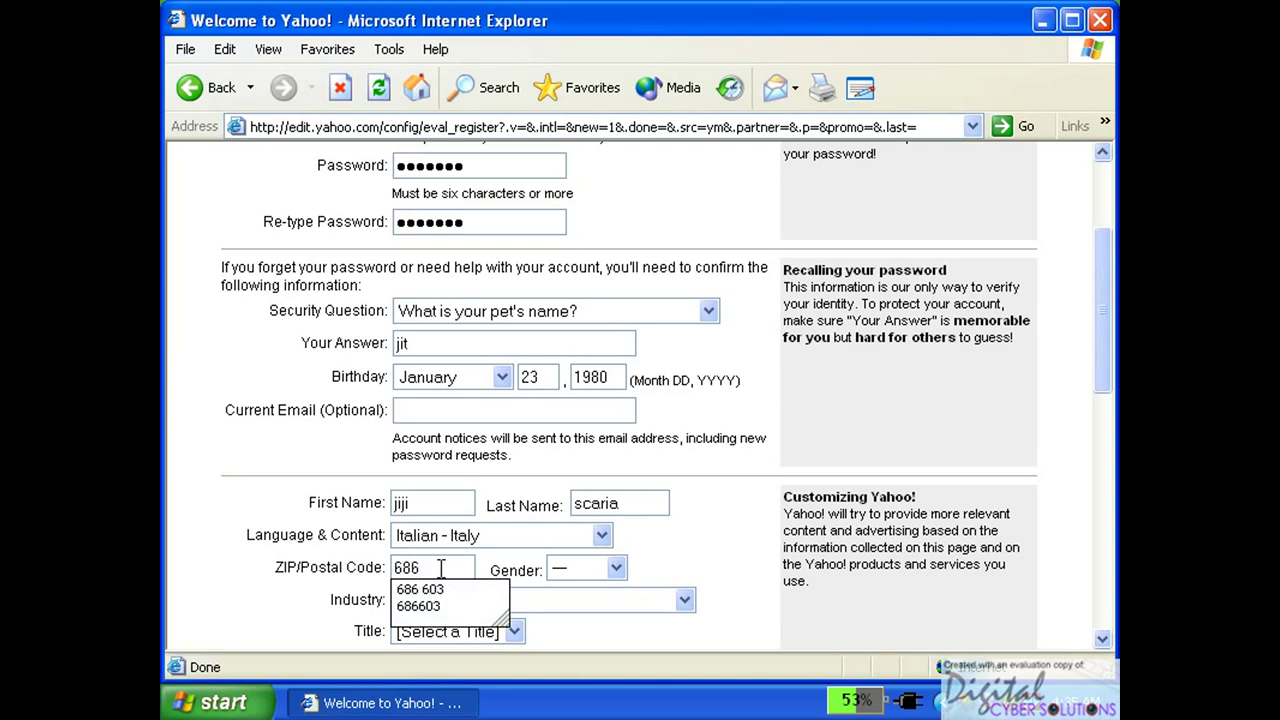
{"action": "type", "text": "6"}
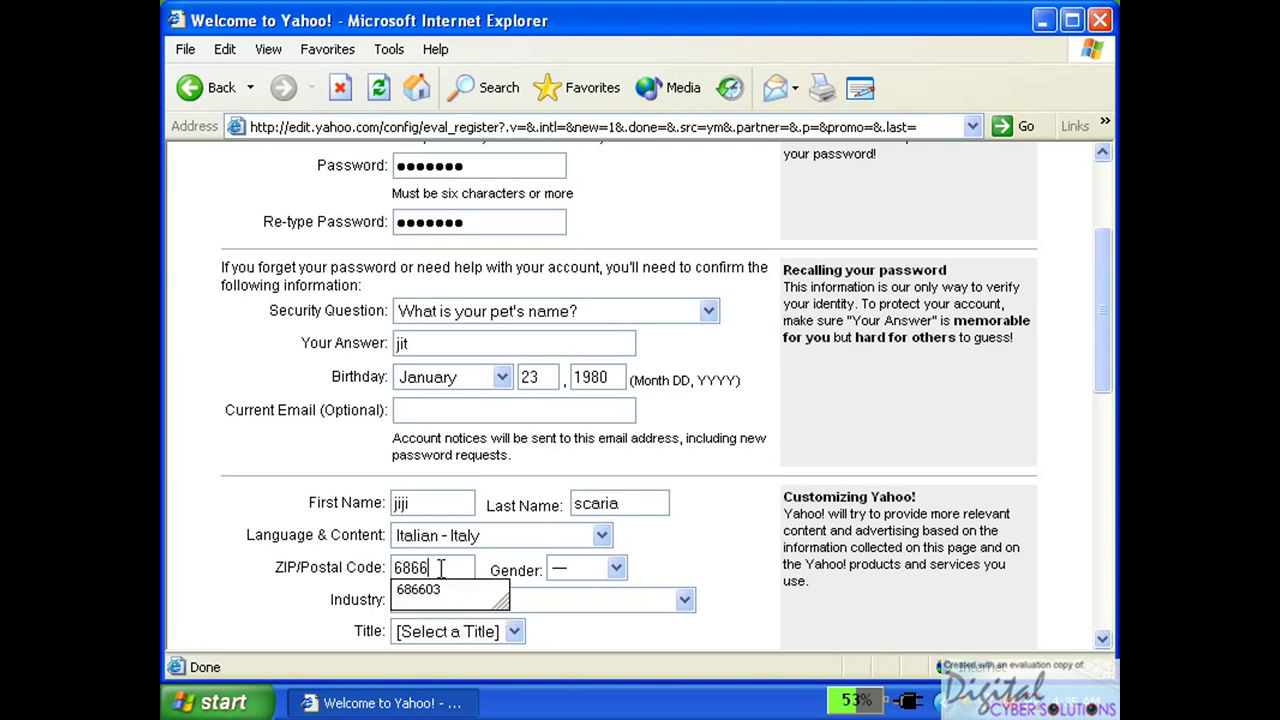
{"action": "type", "text": "1"}
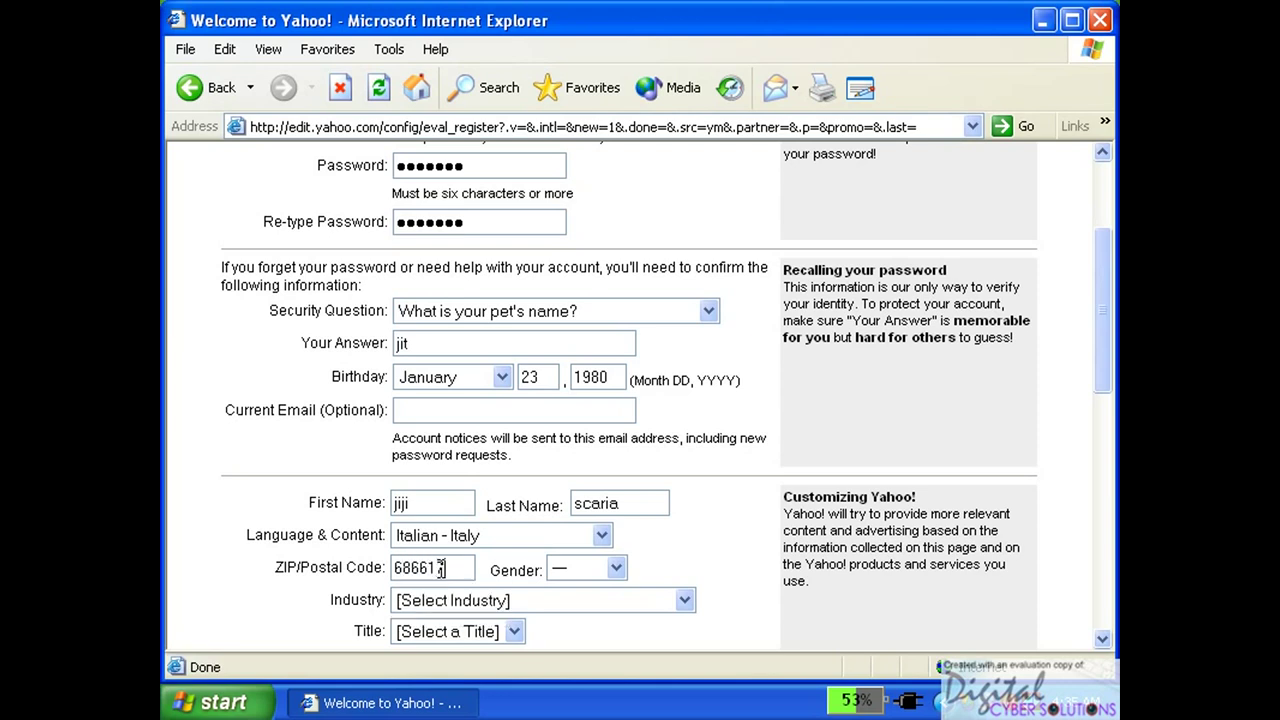
{"action": "type", "text": "7"}
Set gender to male, industry to Retail, and title to Regional/General Mgr.
{"action": "left_click", "coordinate": [614, 569]}
{"action": "left_click", "coordinate": [592, 611]}
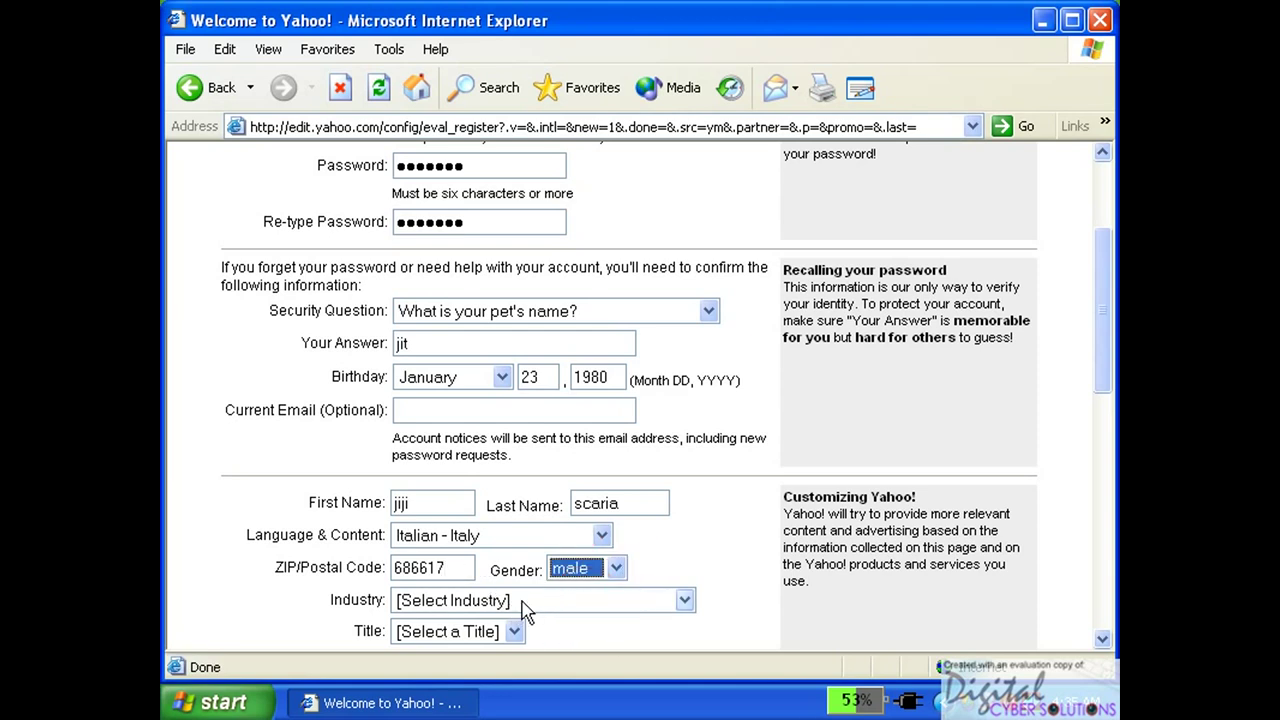
{"action": "left_click", "coordinate": [659, 601]}
{"action": "left_click", "coordinate": [600, 496]}
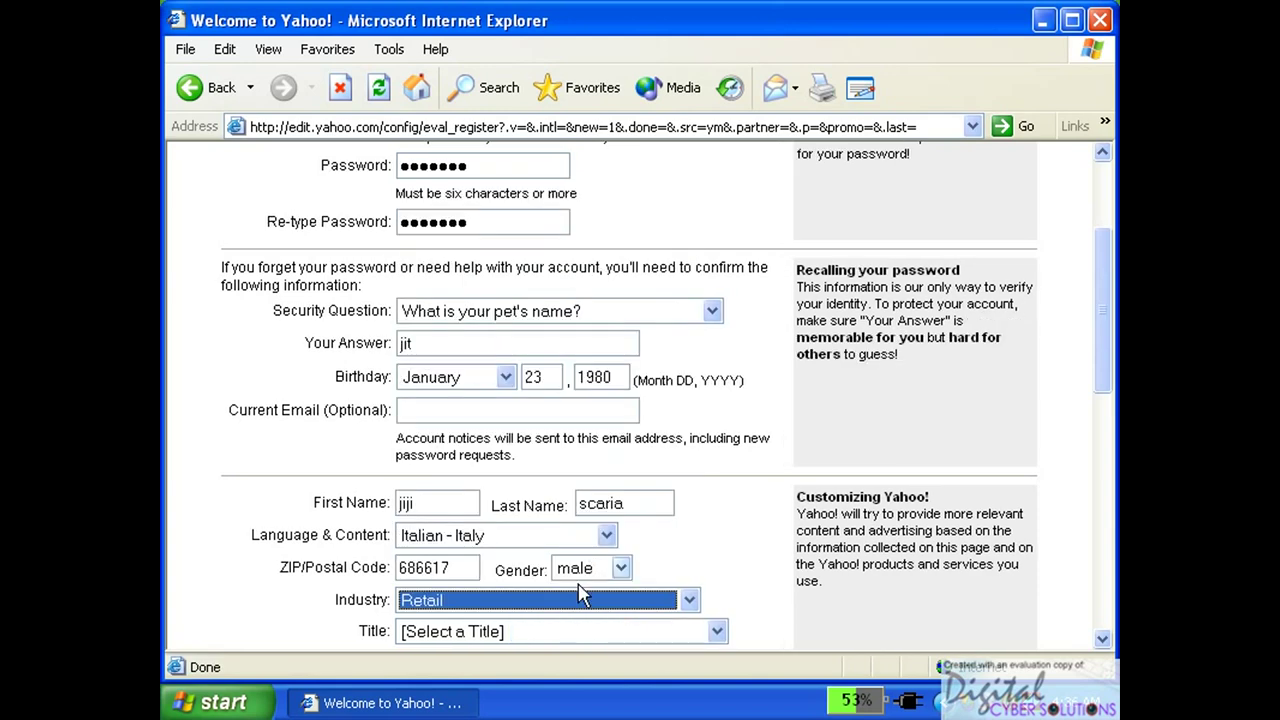
{"action": "left_click", "coordinate": [665, 632]}
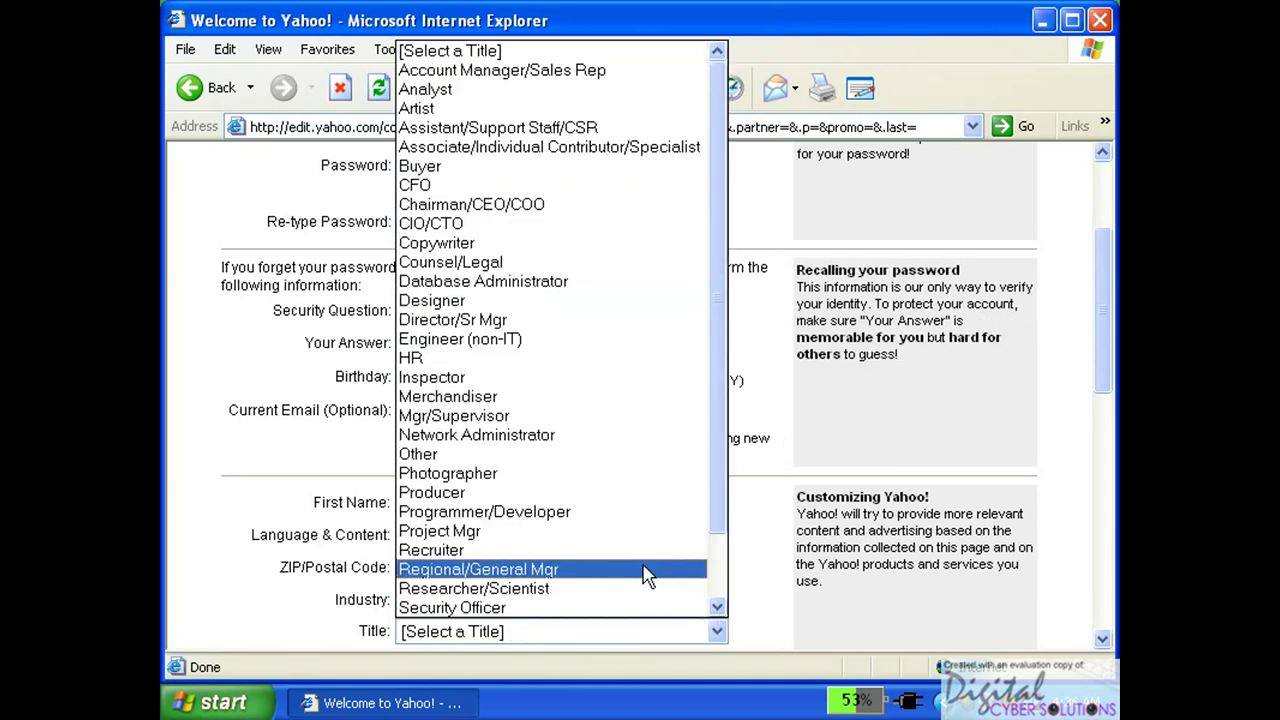
{"action": "left_click", "coordinate": [651, 571]}
Tick the Computers & Technology, Small Business and Travel interests and type the verification word.
{"action": "left_click_drag", "start_coordinate": [1102, 300], "coordinate": [1106, 480]}
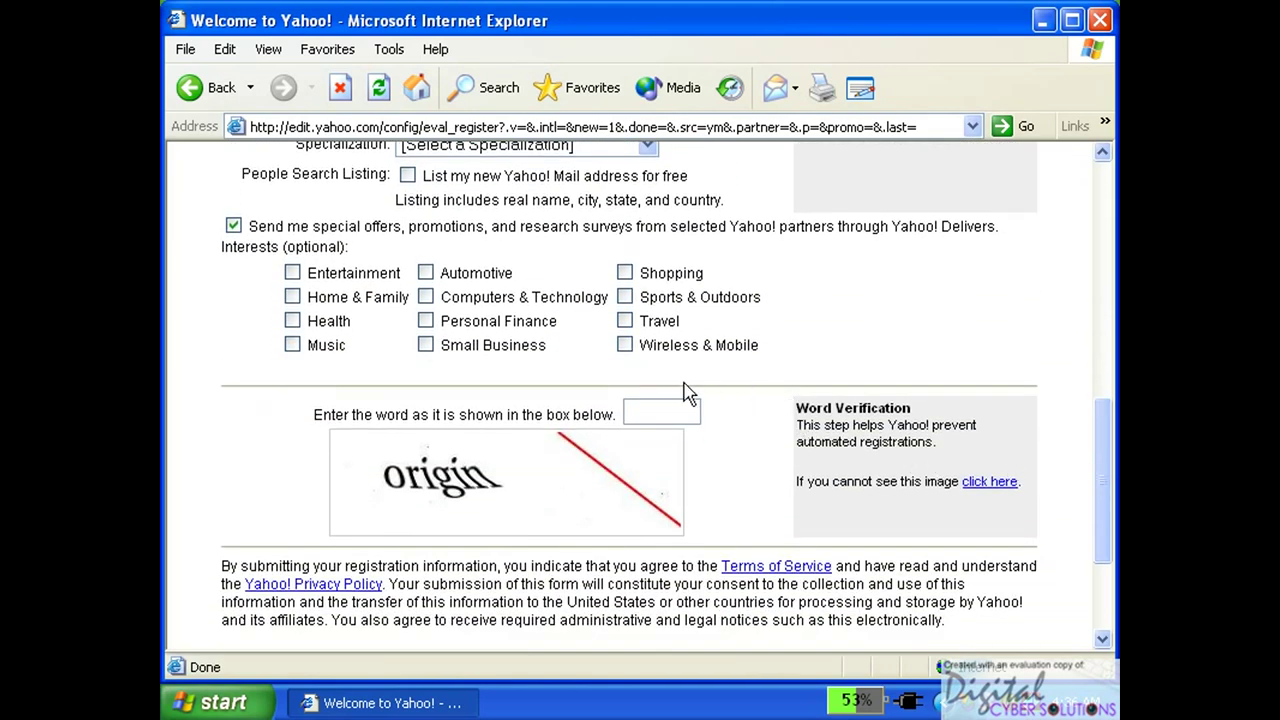
{"action": "left_click", "coordinate": [426, 297]}
{"action": "left_click", "coordinate": [426, 344]}
{"action": "left_click", "coordinate": [624, 321]}
{"action": "type", "text": "org"}
{"action": "scroll", "coordinate": [1106, 477], "scroll_direction": "down", "scroll_amount": 3}
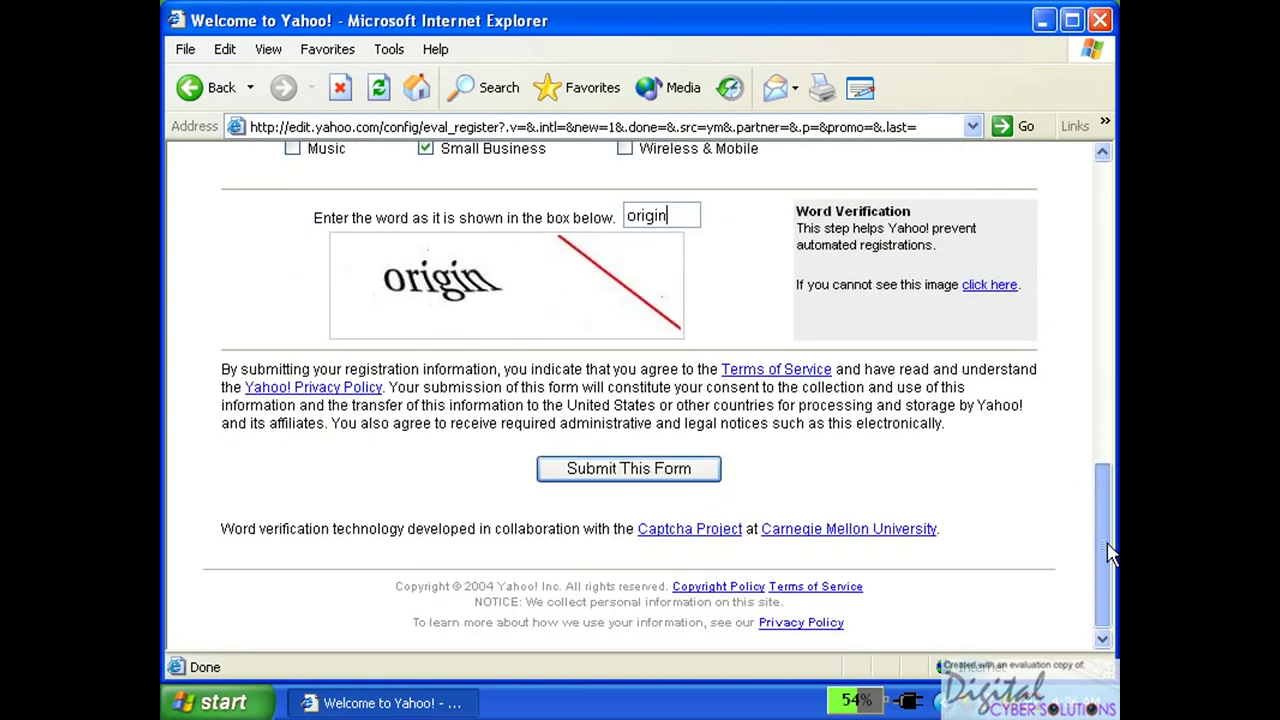
Submit the completed Yahoo! registration form and continue from the welcome page into Yahoo! Mail.
{"action": "left_click", "coordinate": [665, 478]}
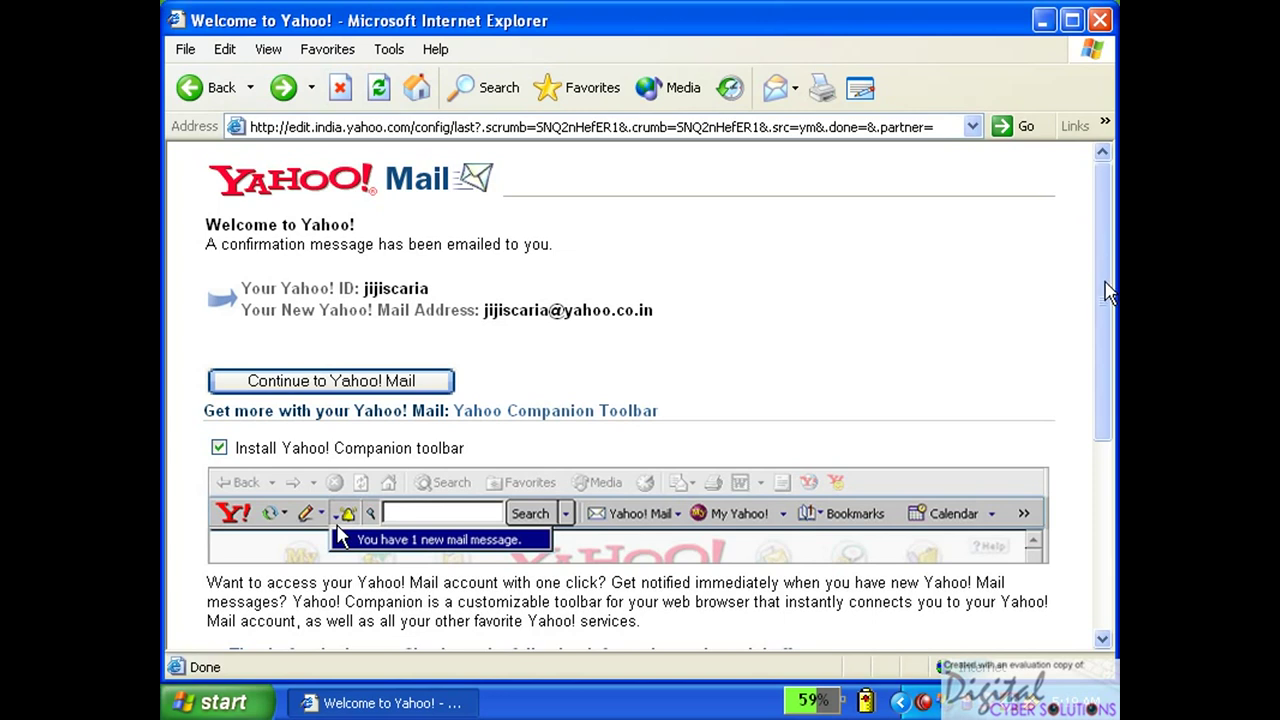
{"action": "left_click", "coordinate": [380, 395]}
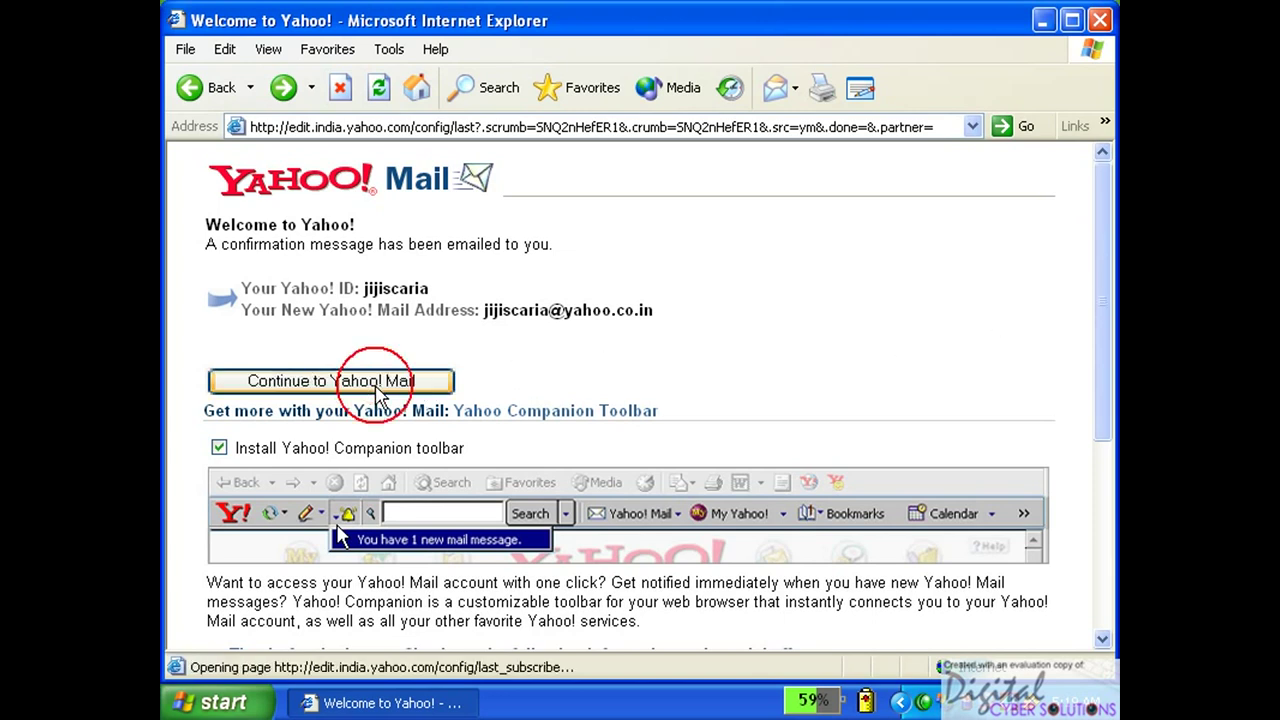
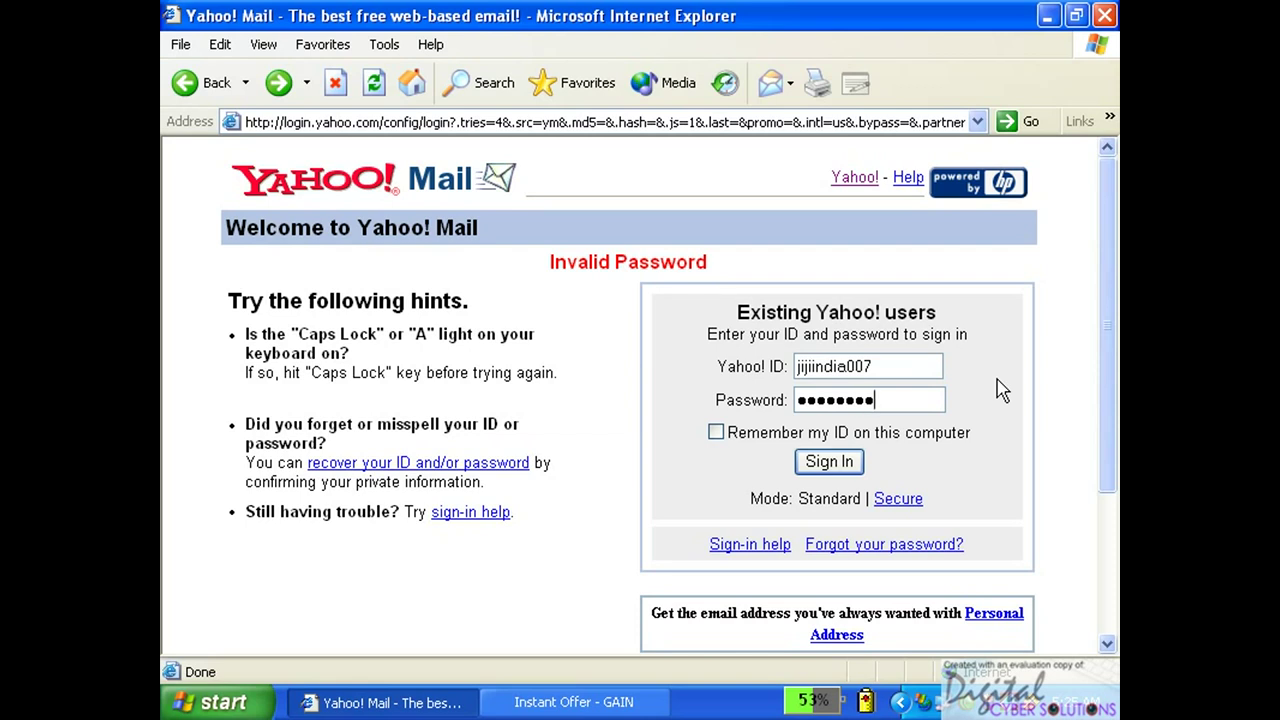
Sign in to Yahoo! Mail and open the Inbox (4) listing nine messages.
{"action": "key", "text": "Return"}
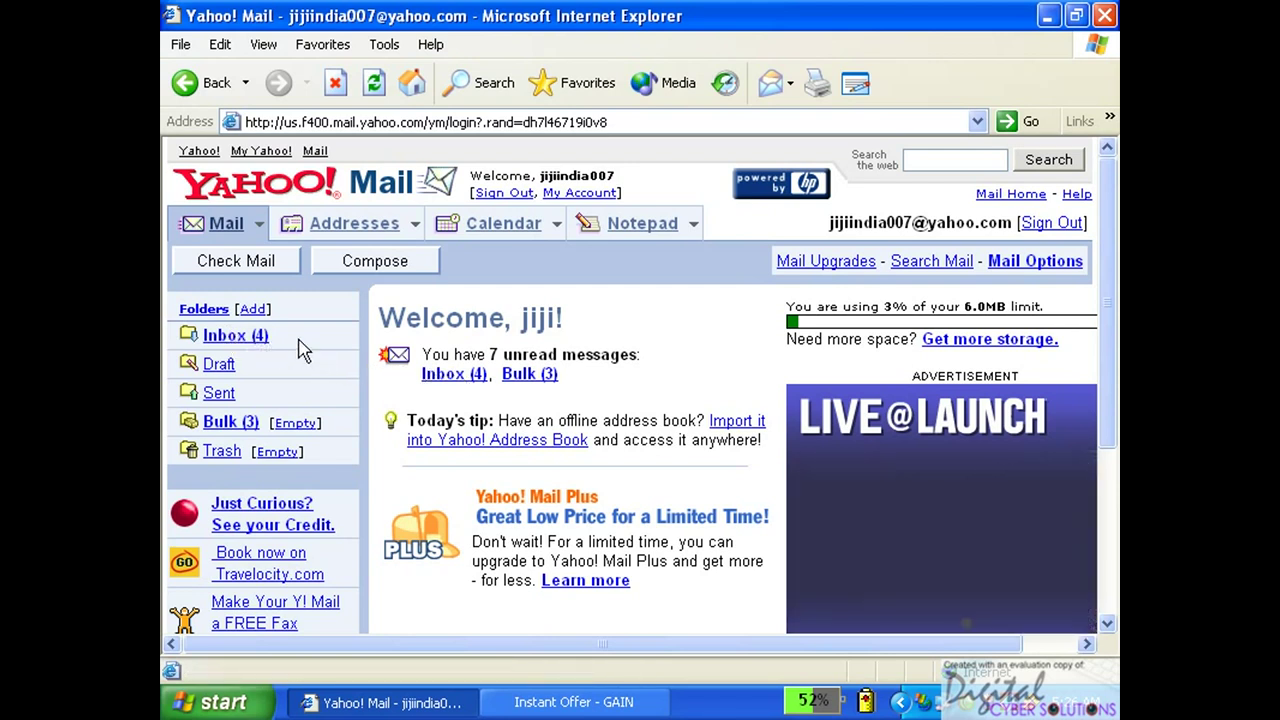
{"action": "left_click", "coordinate": [435, 373]}
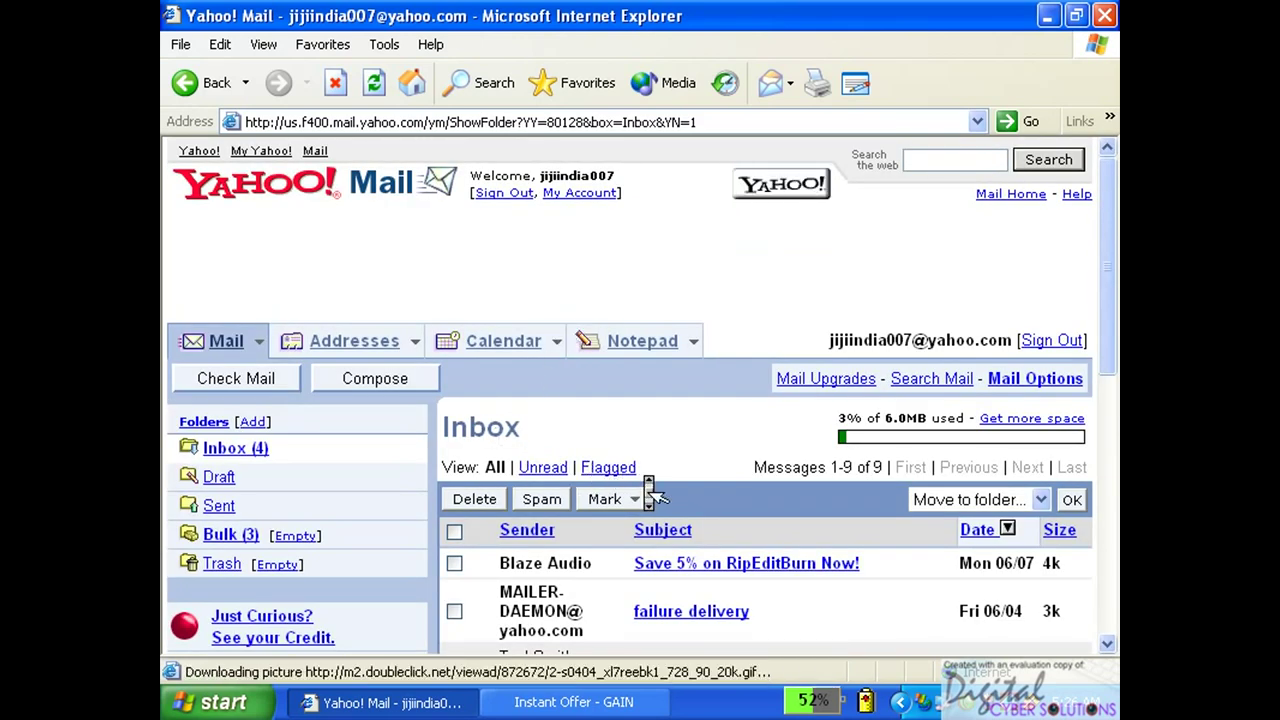
Open the Blaze Audio email 'Save 5% on RipEditBurn Now!' from the Inbox.
{"action": "scroll", "coordinate": [650, 490], "scroll_direction": "down", "scroll_amount": 5}
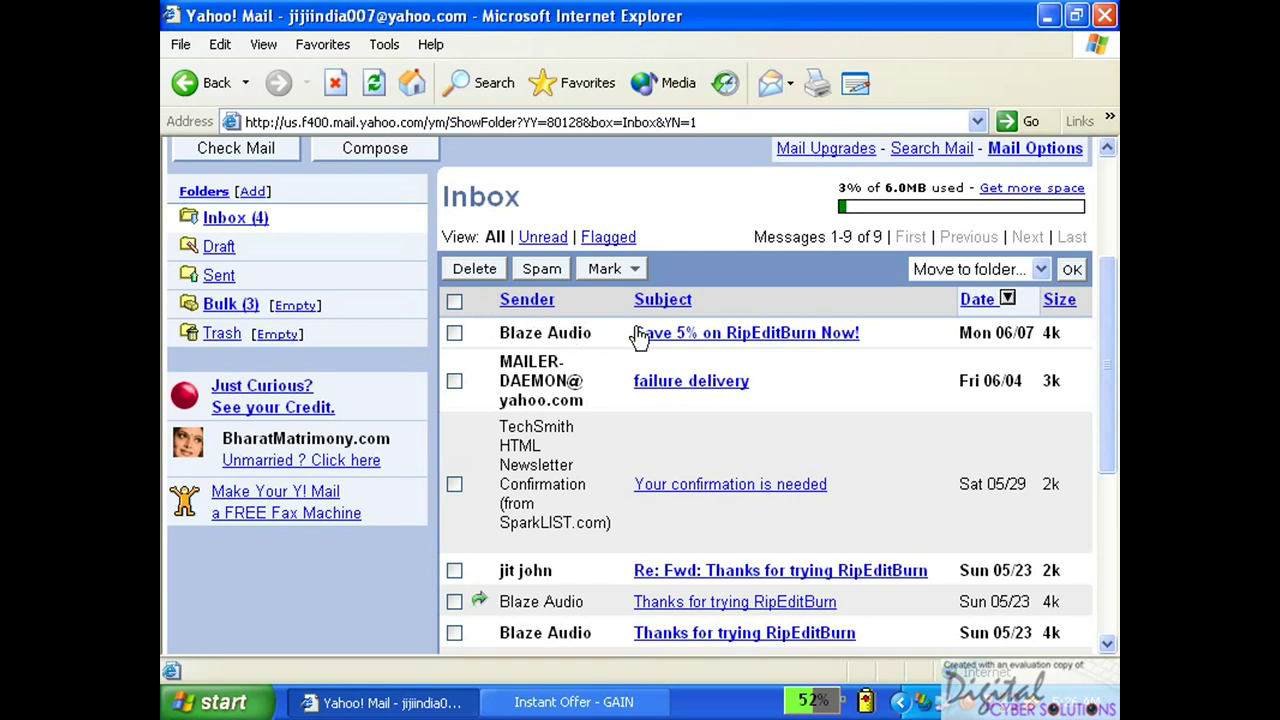
{"action": "left_click", "coordinate": [683, 335]}
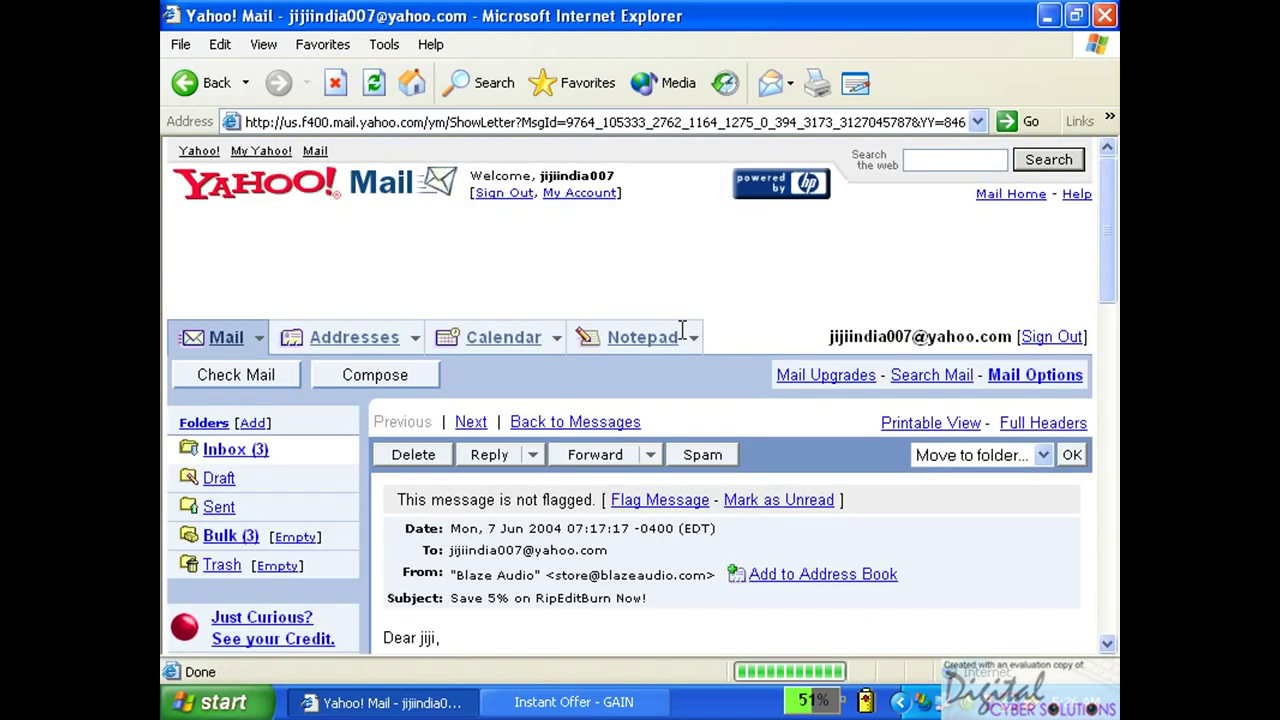
{"action": "scroll", "coordinate": [800, 443], "scroll_direction": "down", "scroll_amount": 3}
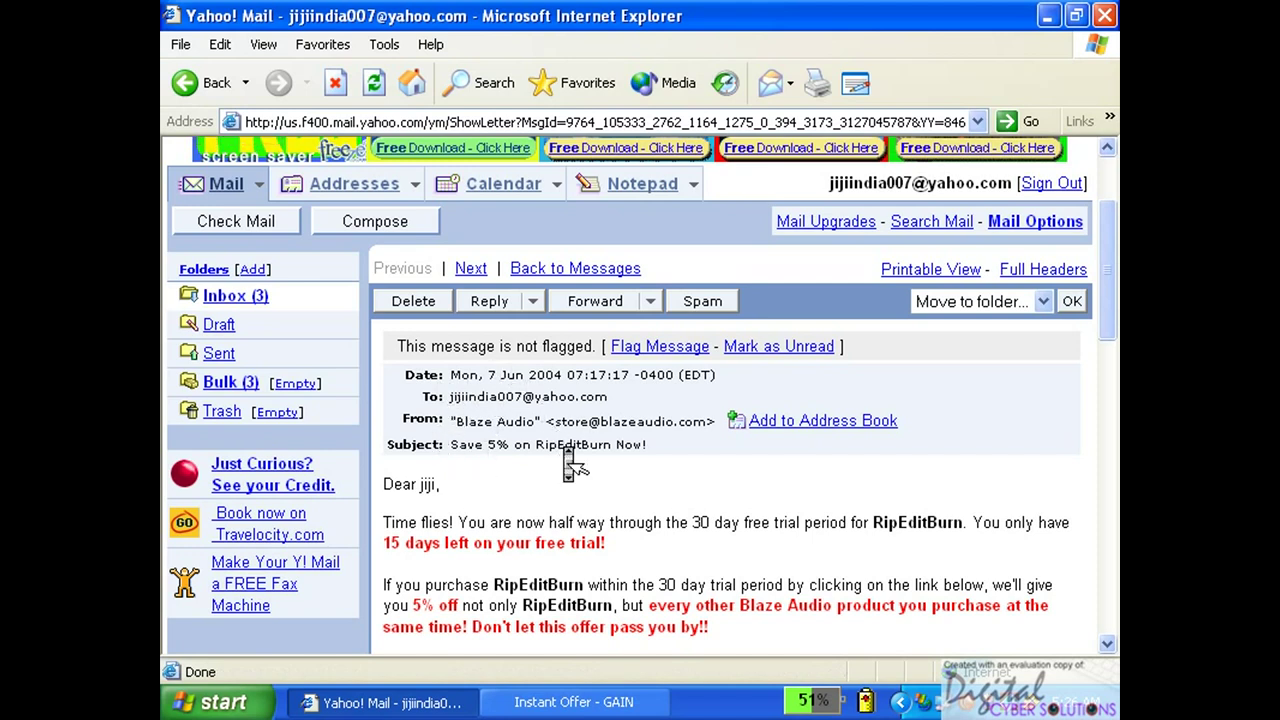
{"action": "scroll", "coordinate": [565, 450], "scroll_direction": "down", "scroll_amount": 4}
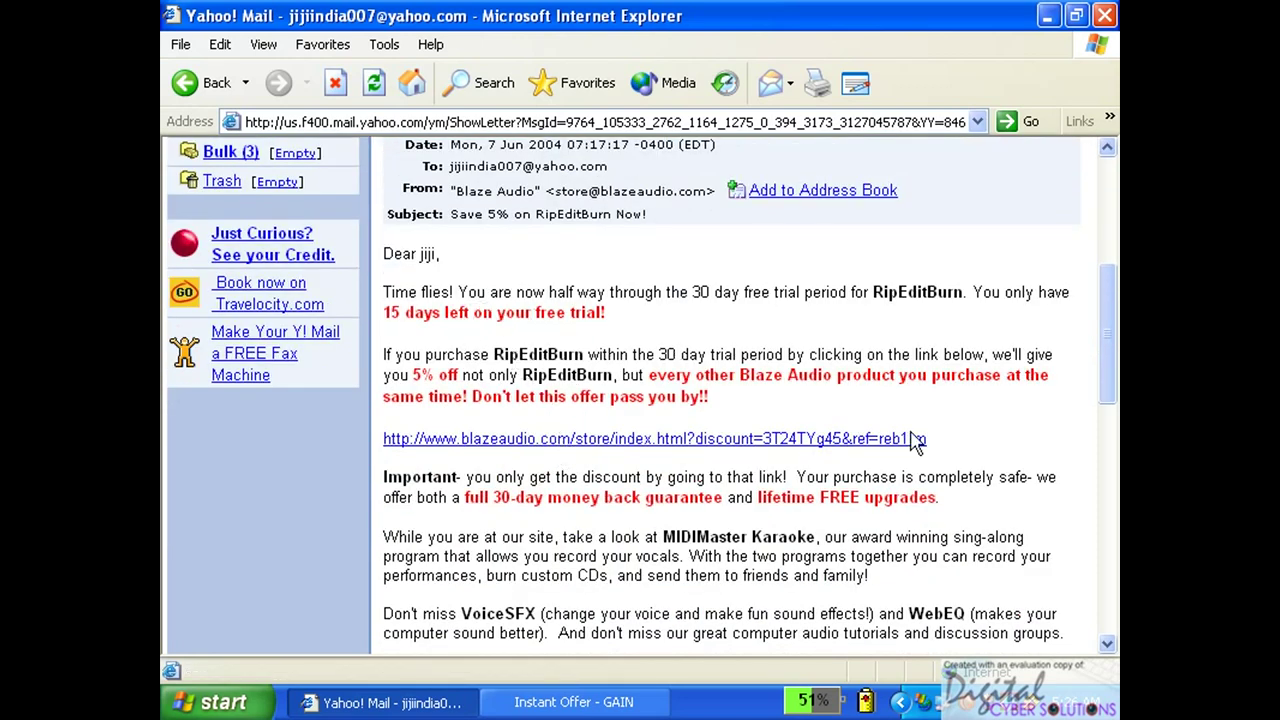
{"action": "left_click_drag", "start_coordinate": [1106, 368], "coordinate": [1112, 617]}
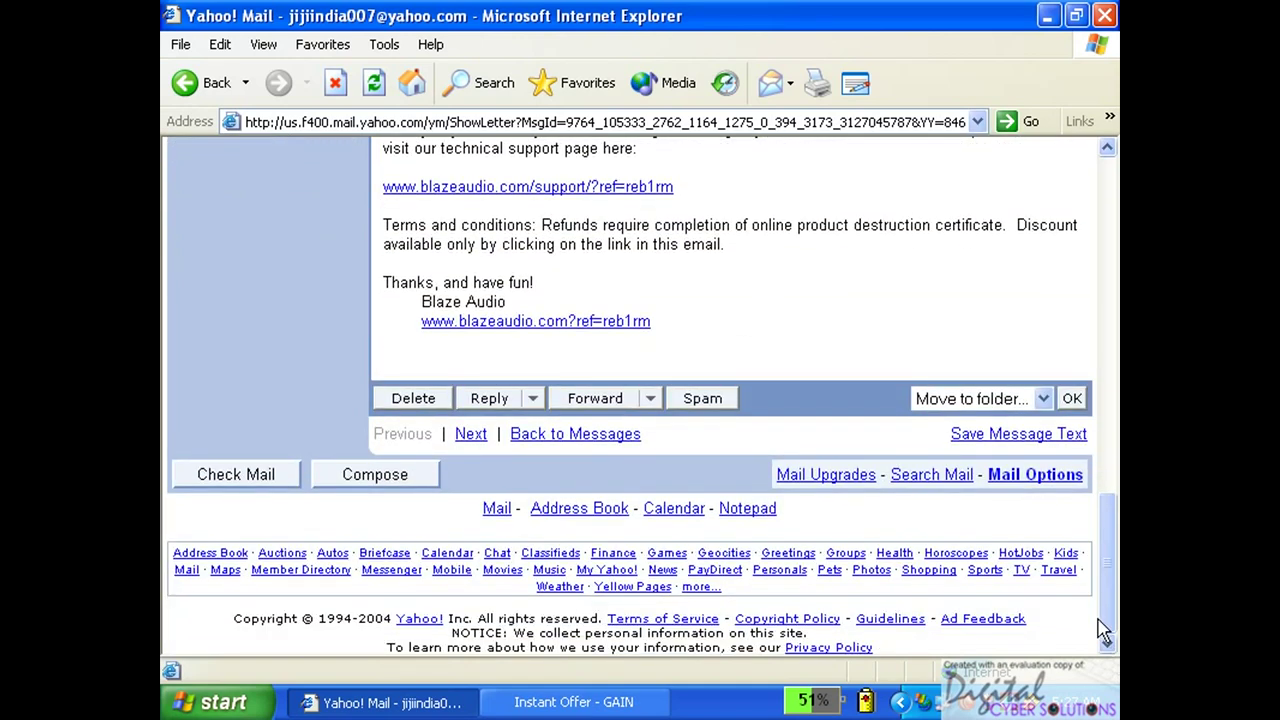
{"action": "mouse_move", "coordinate": [1104, 620]}
{"action": "left_mouse_down"}
{"action": "mouse_move", "coordinate": [1110, 585]}
{"action": "mouse_move", "coordinate": [1111, 614]}
{"action": "left_mouse_up"}
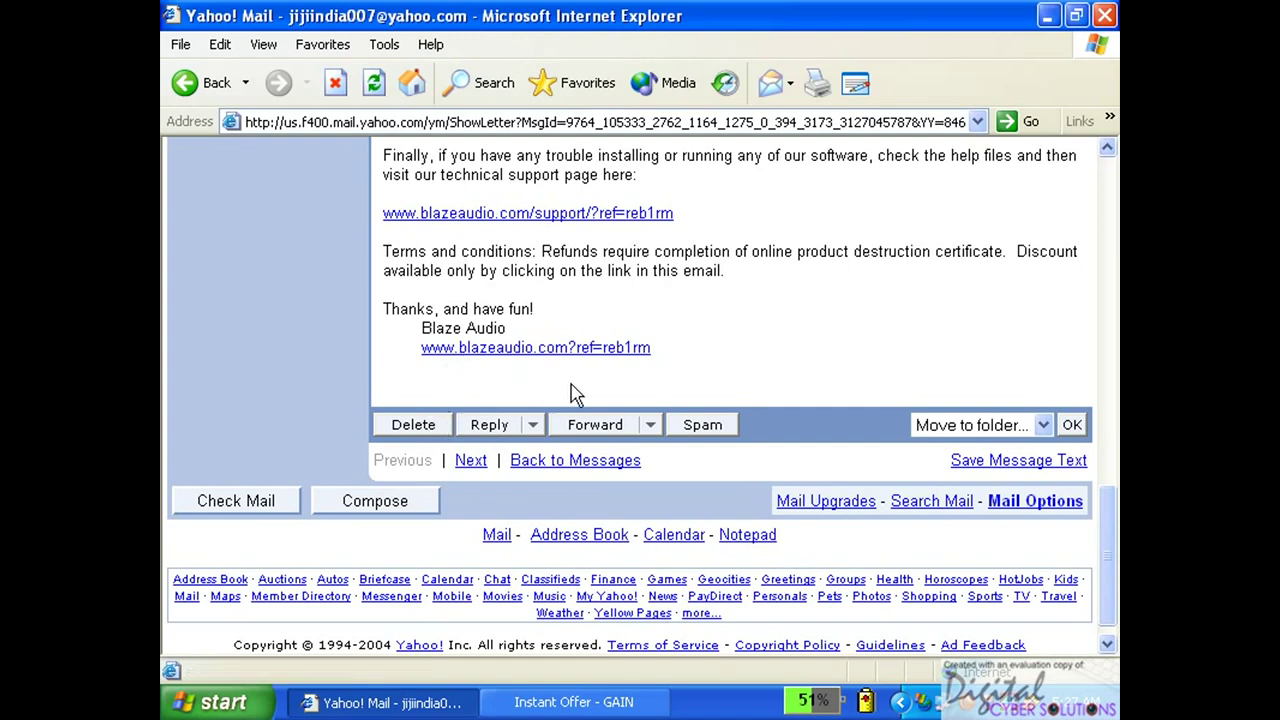
{"action": "left_click_drag", "start_coordinate": [1108, 534], "coordinate": [1109, 190]}
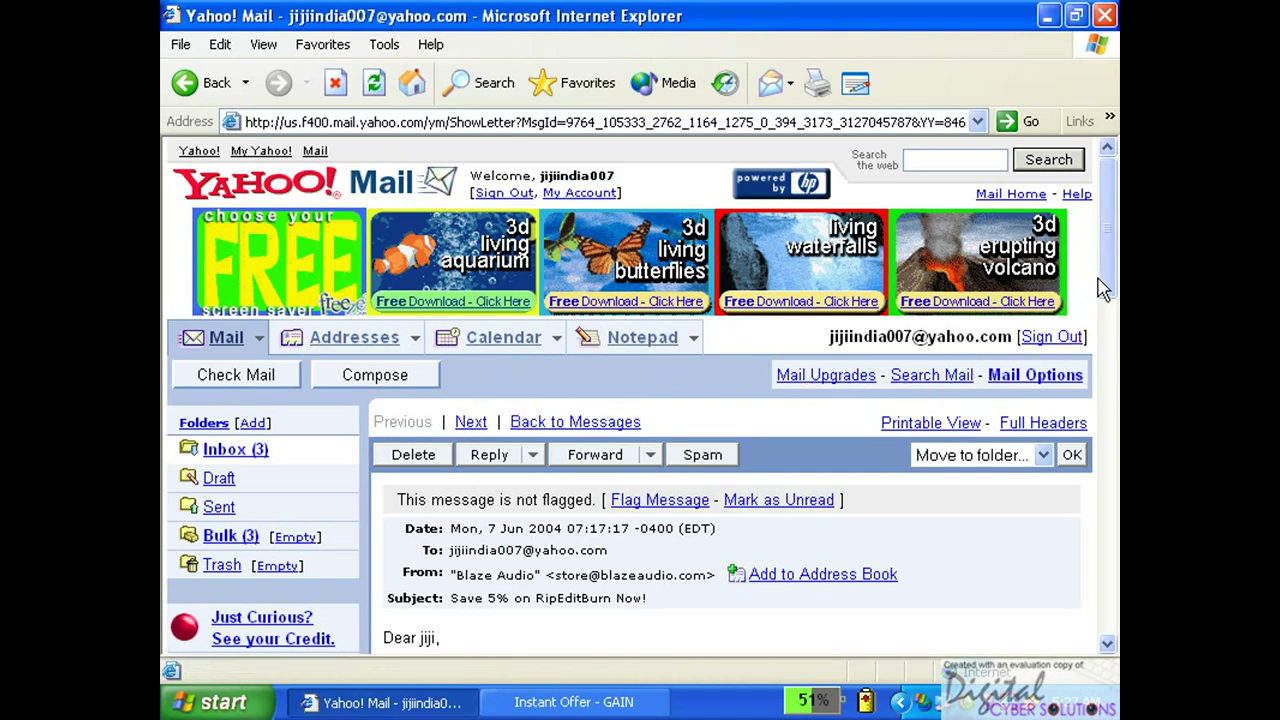
Start a reply to the Blaze Audio email, subject 'Re: Save 5% on RipEditBurn Now!'.
{"action": "left_click_drag", "start_coordinate": [1107, 277], "coordinate": [1114, 605]}
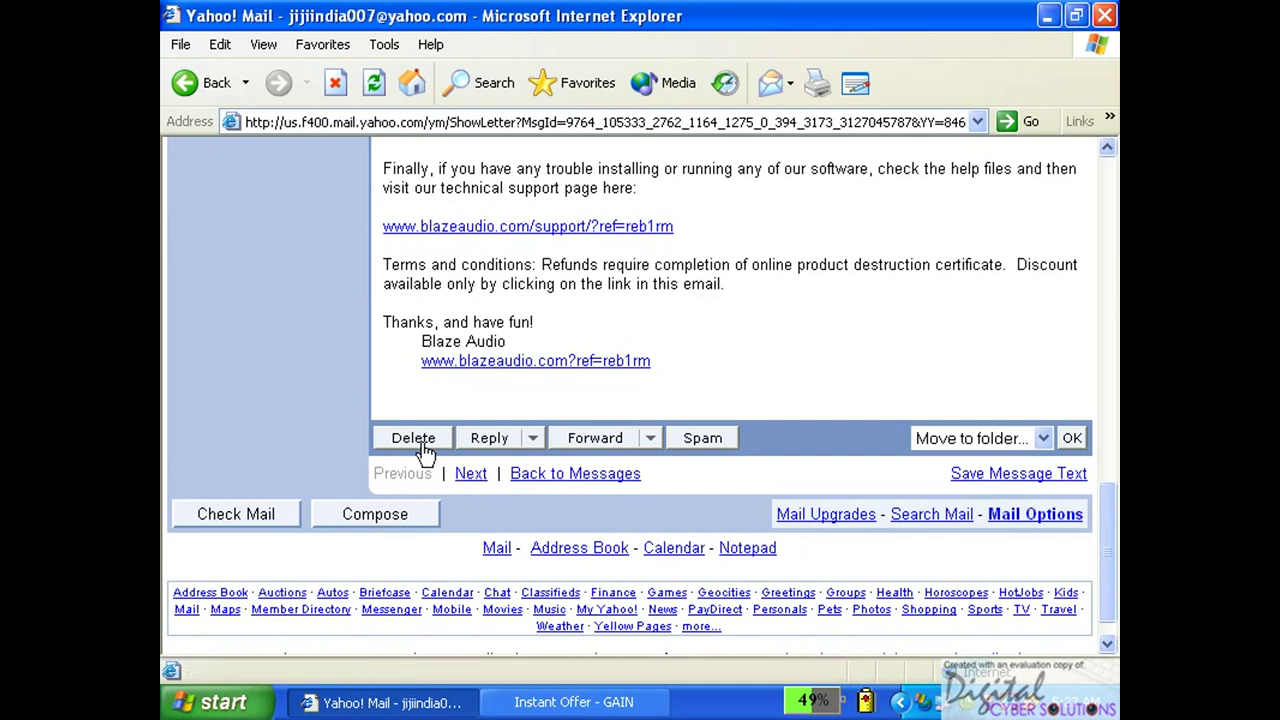
{"action": "left_click", "coordinate": [506, 444]}
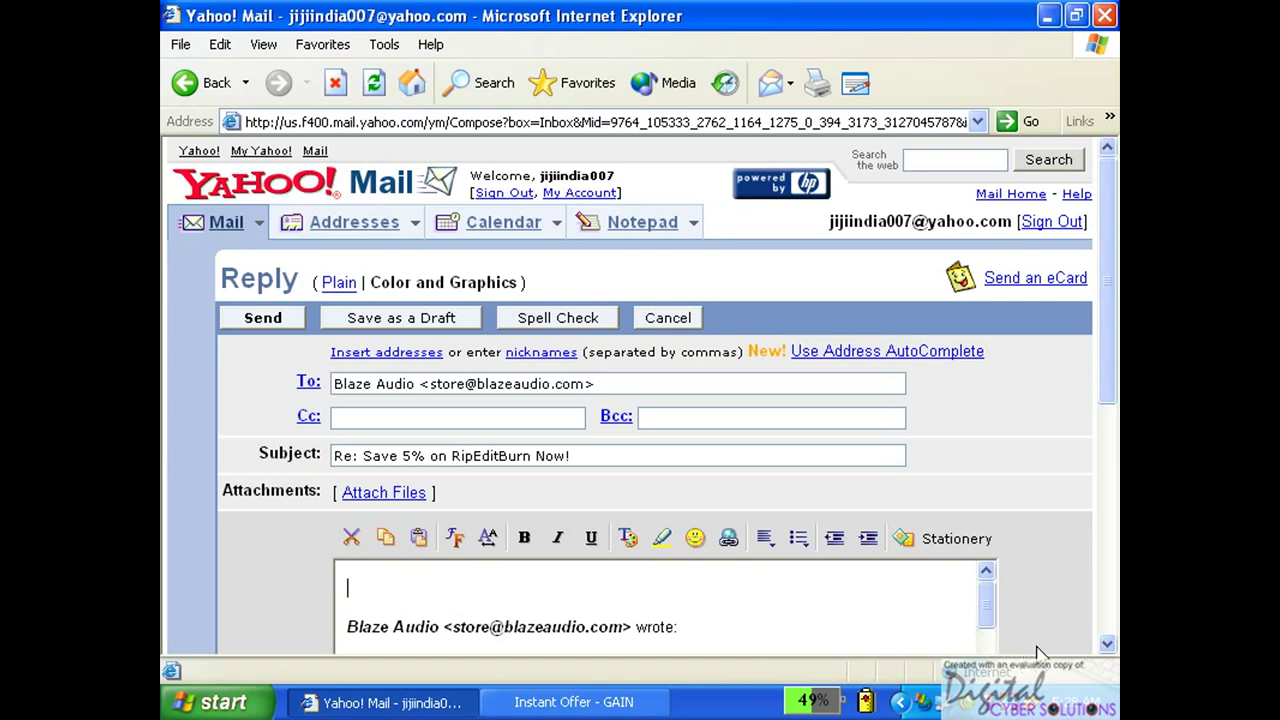
Replace the quoted reply text with 'deraakujdasvcdc', then abandon the reply and return to the email.
{"action": "left_click", "coordinate": [1108, 645]}
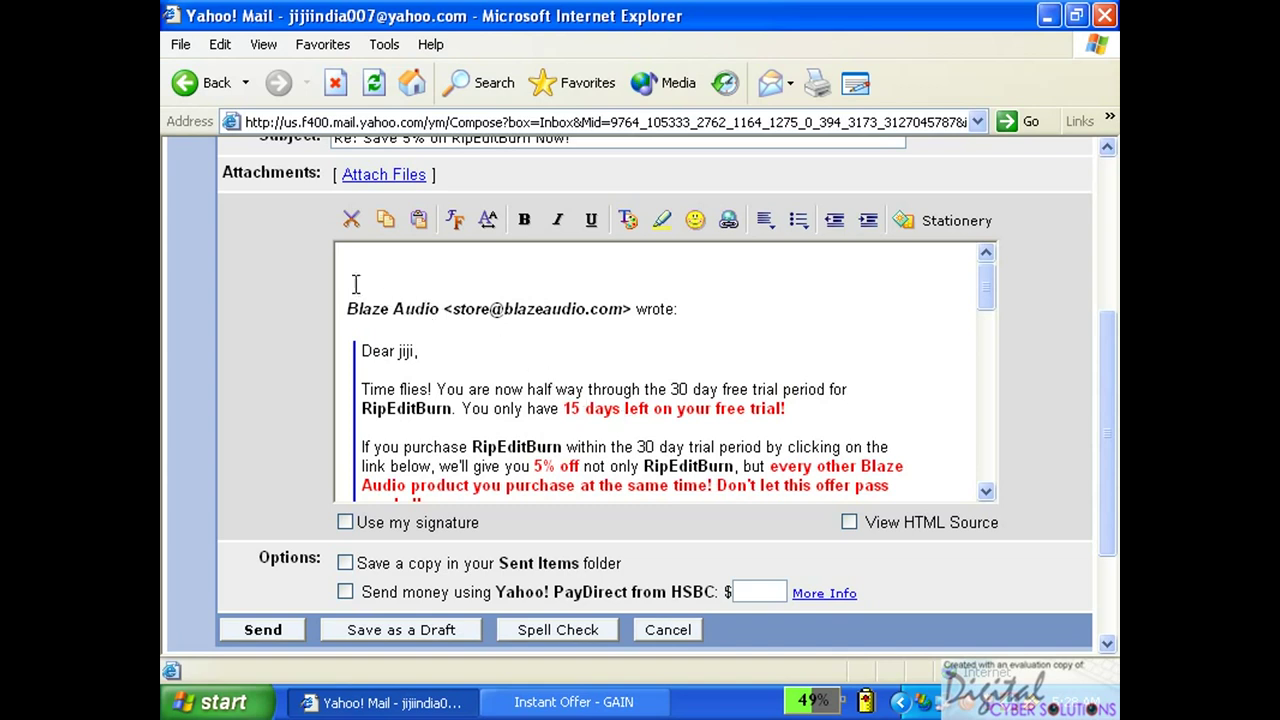
{"action": "left_click_drag", "start_coordinate": [355, 282], "coordinate": [938, 706]}
{"action": "key", "text": "Delete"}
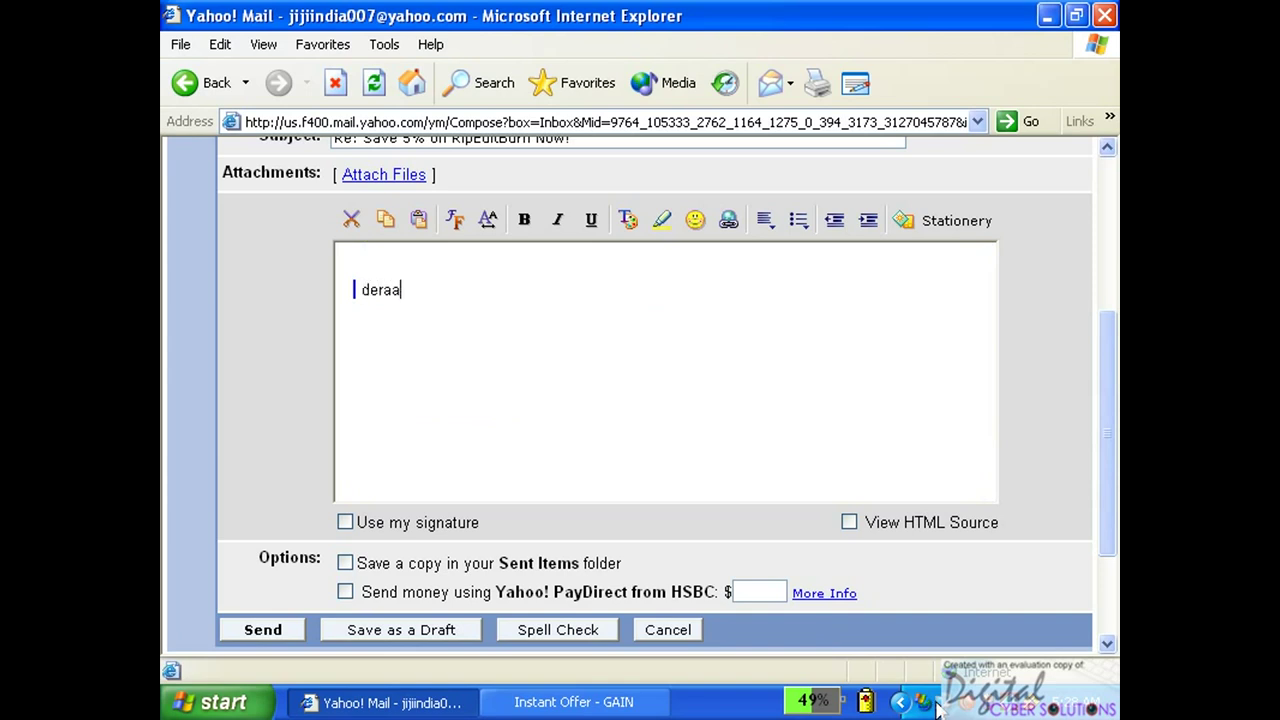
{"action": "type", "text": "deraakujdasvcdc"}
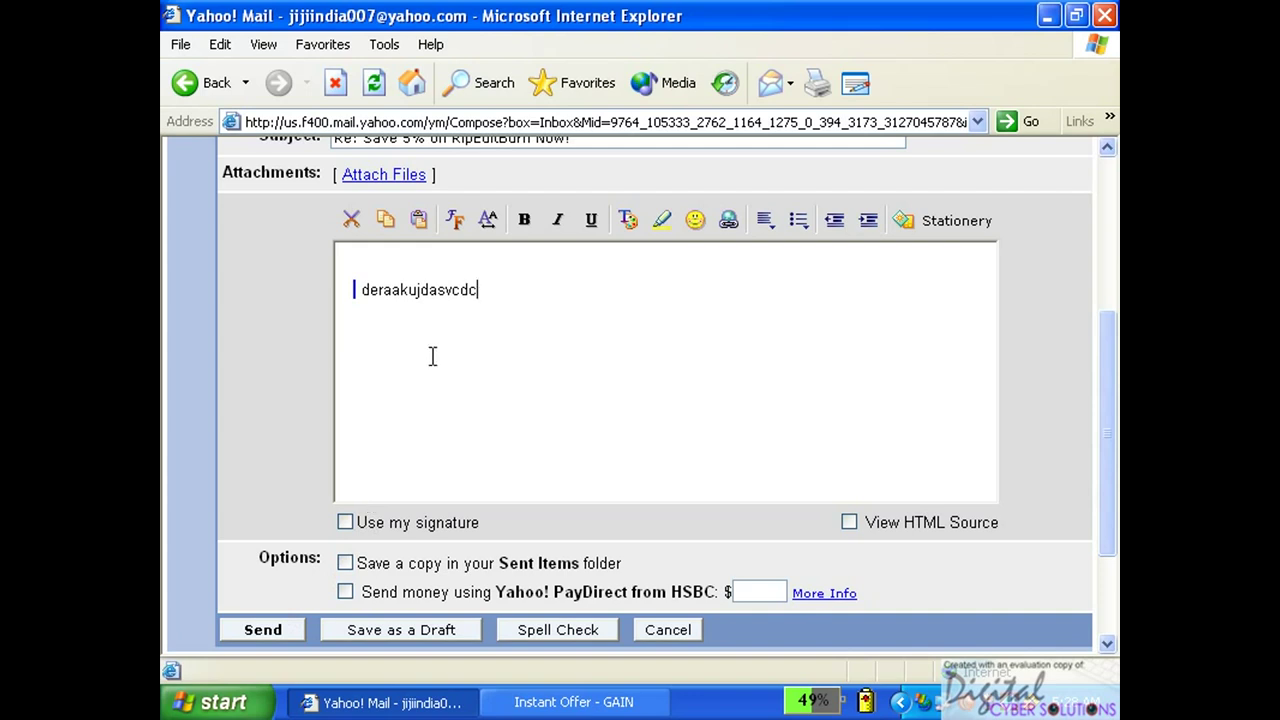
{"action": "left_click", "coordinate": [188, 84]}
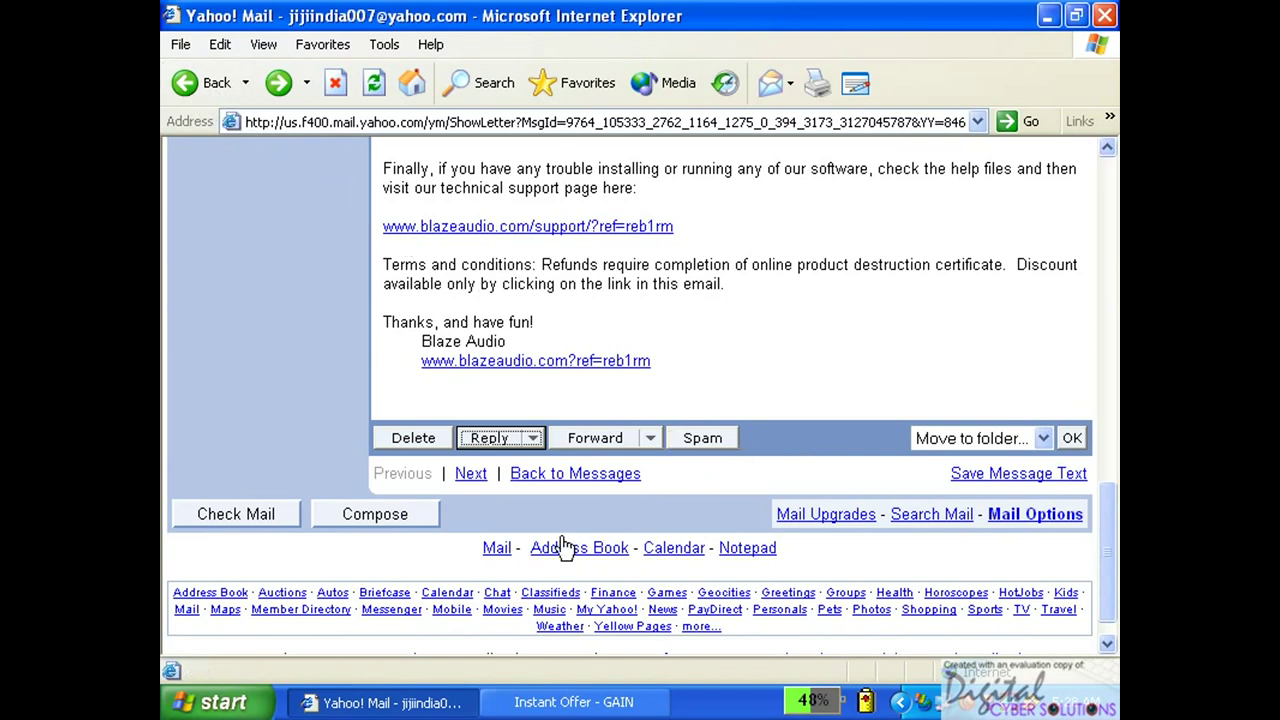
Start a new blank message and step through its Cc, Bcc, Subject and body fields.
{"action": "left_click", "coordinate": [381, 526]}
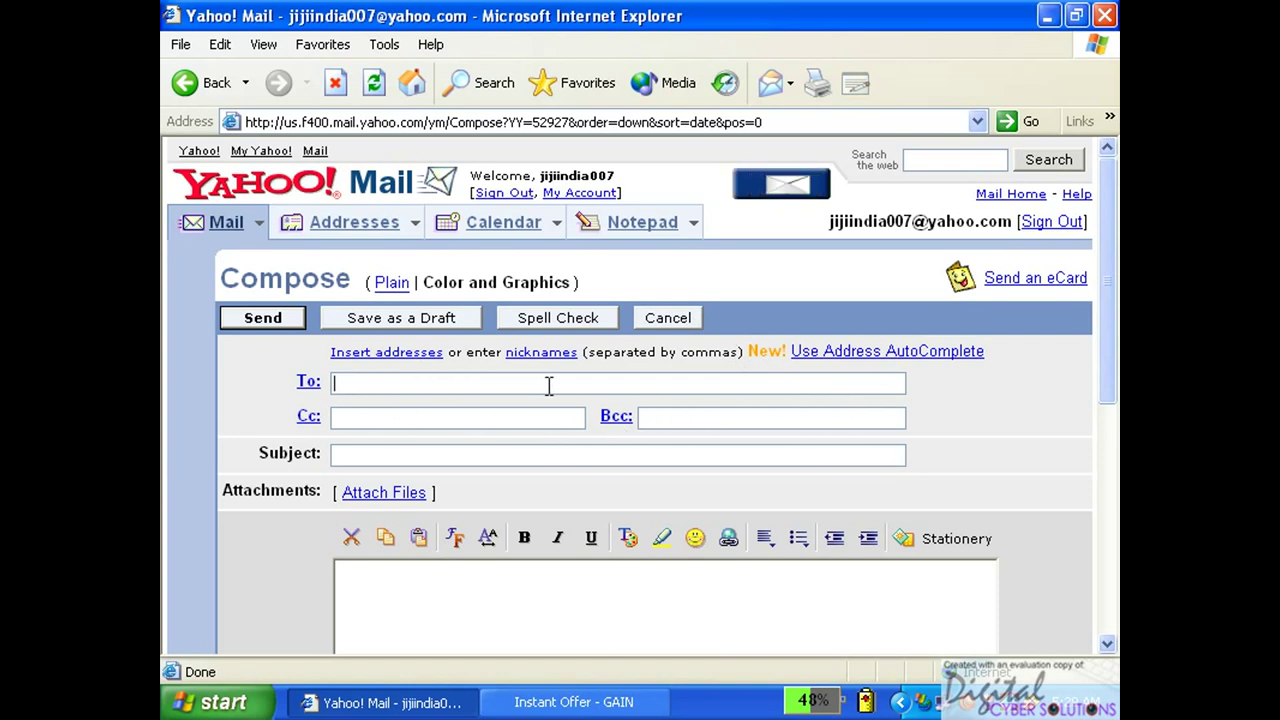
{"action": "left_click", "coordinate": [408, 416]}
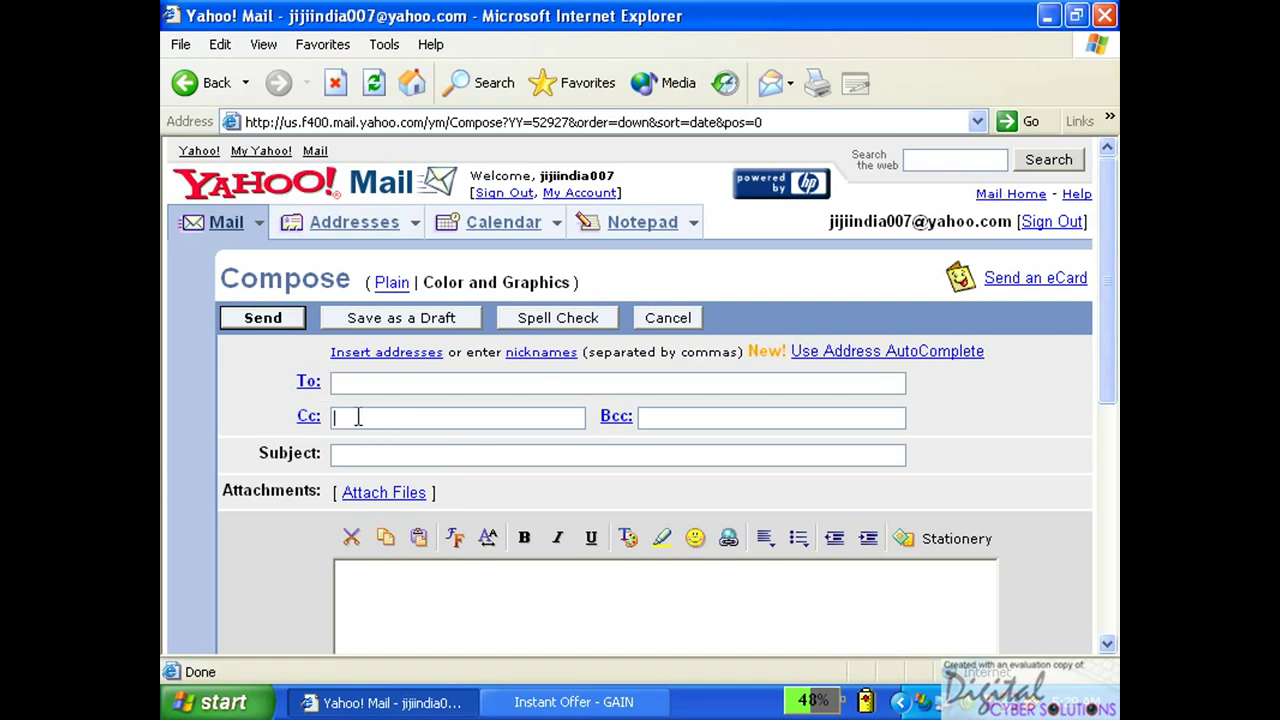
{"action": "left_click", "coordinate": [655, 415]}
{"action": "left_click", "coordinate": [481, 447]}
{"action": "left_click", "coordinate": [527, 581]}
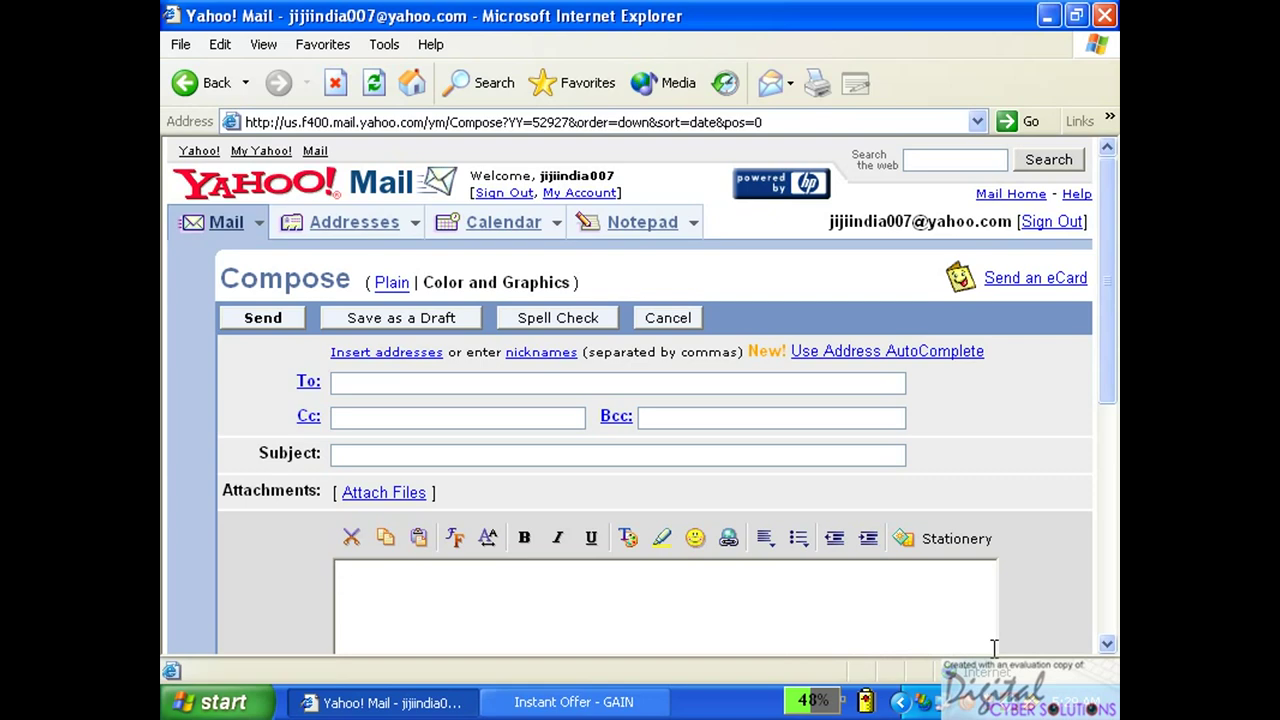
{"action": "scroll", "coordinate": [966, 646], "scroll_direction": "down", "scroll_amount": 5}
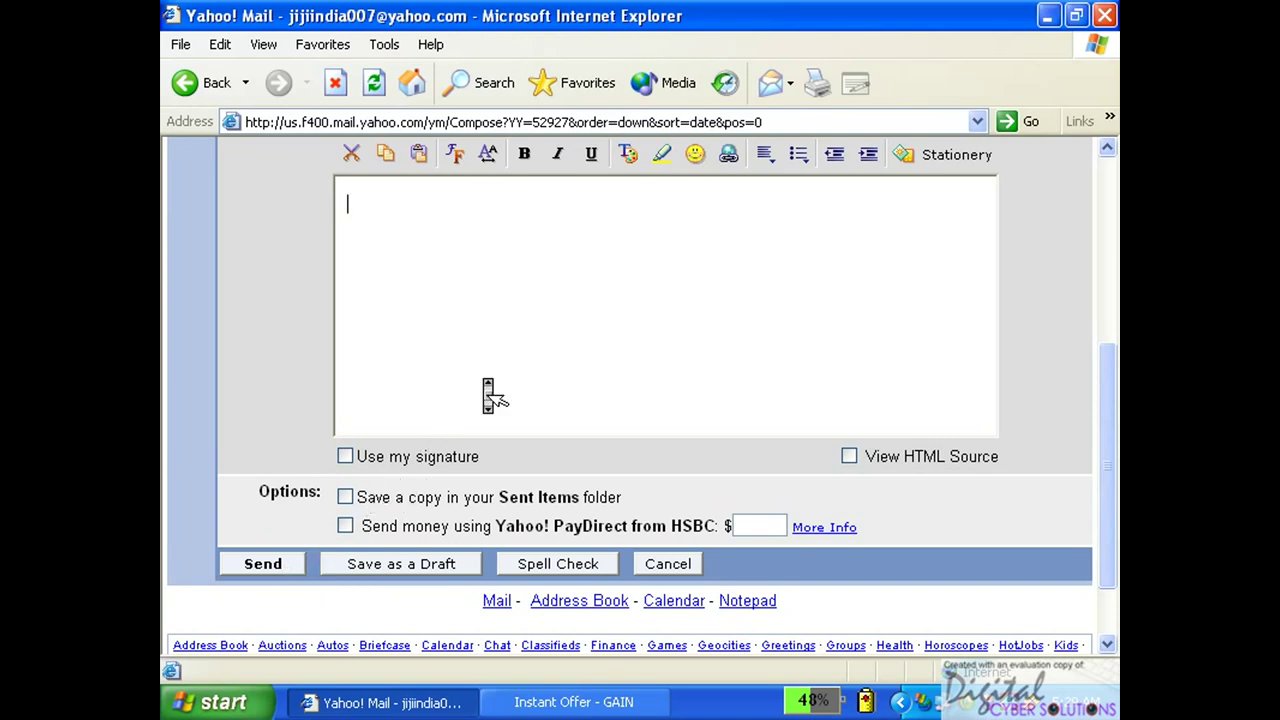
{"action": "scroll", "coordinate": [482, 378], "scroll_direction": "up", "scroll_amount": 5}
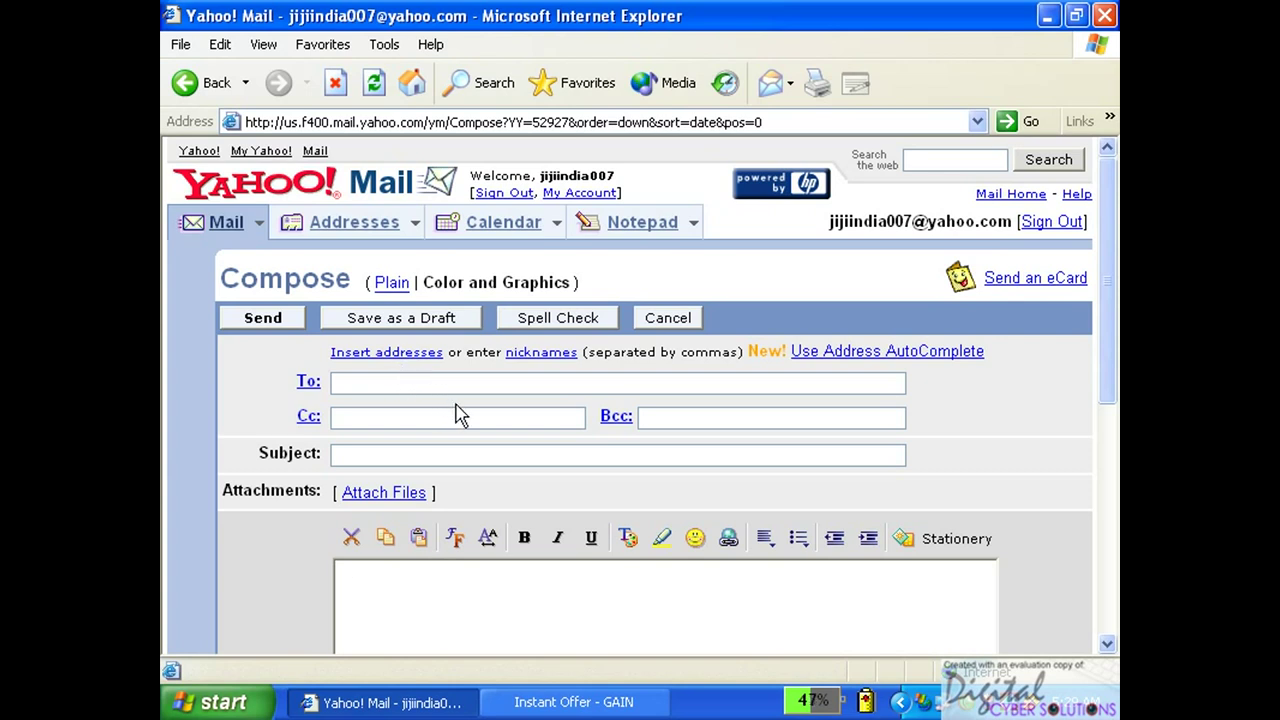
{"action": "scroll", "coordinate": [480, 400], "scroll_direction": "down", "scroll_amount": 2}
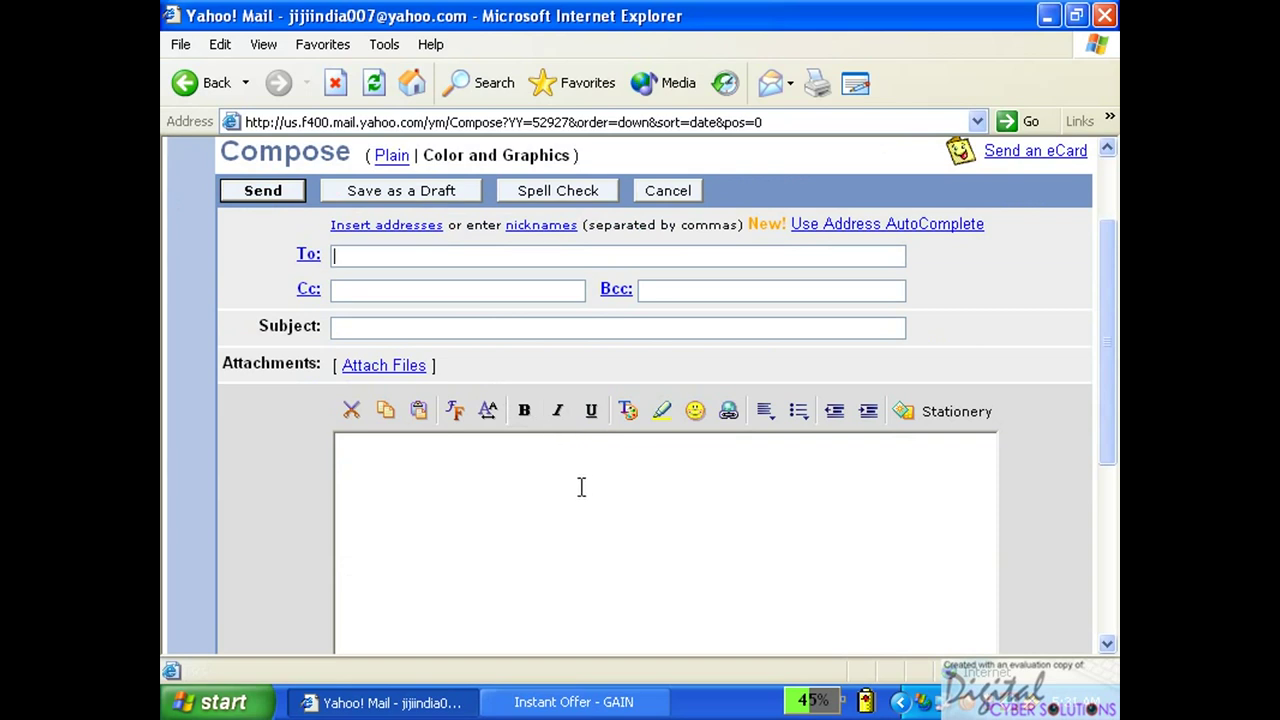
Place the cursor in the message body and go to the Attach Files page.
{"action": "left_click", "coordinate": [499, 482]}
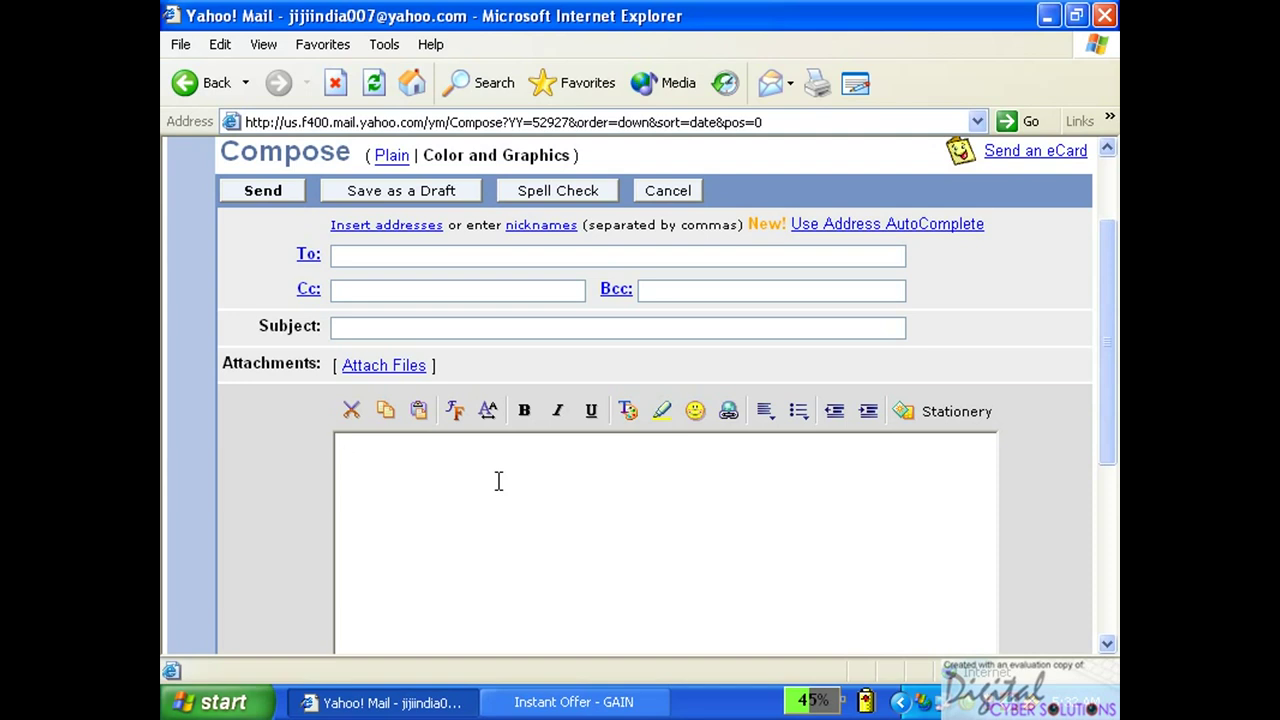
{"action": "left_click", "coordinate": [385, 368]}
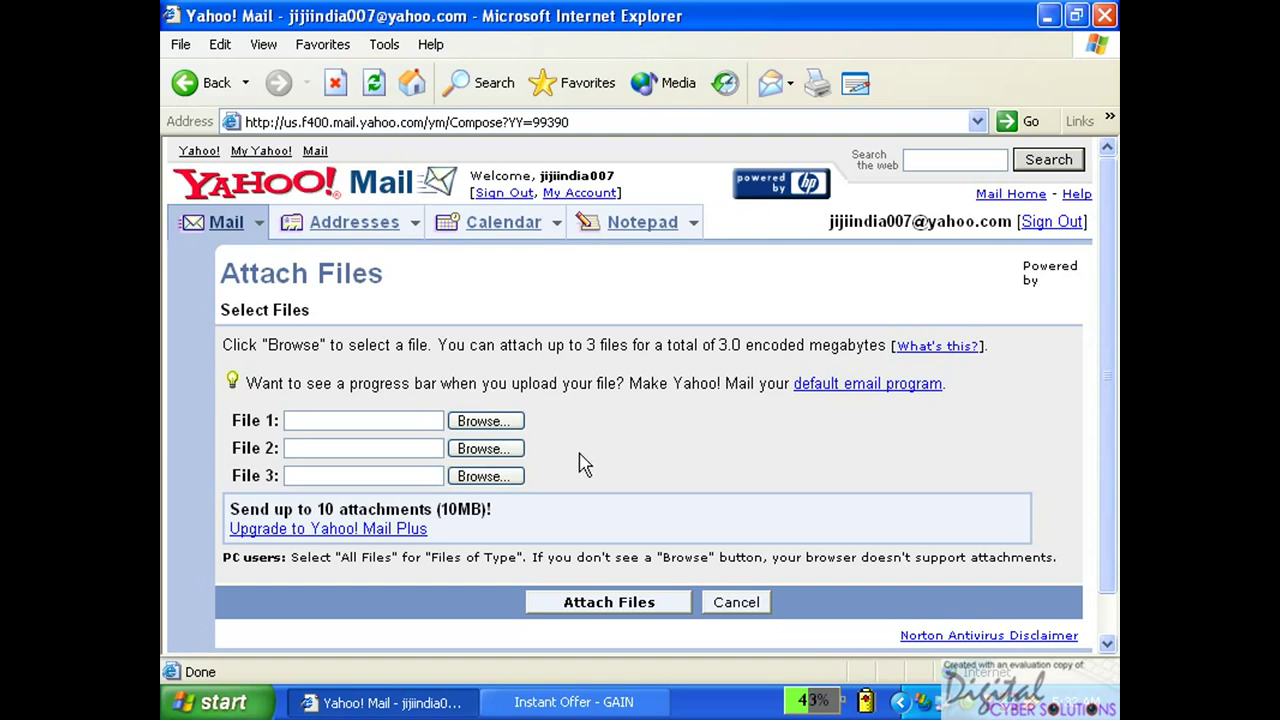
Choose Cd Cover.JPG from the Cyber Solutions (C:) drive as File 1.
{"action": "left_click", "coordinate": [500, 424]}
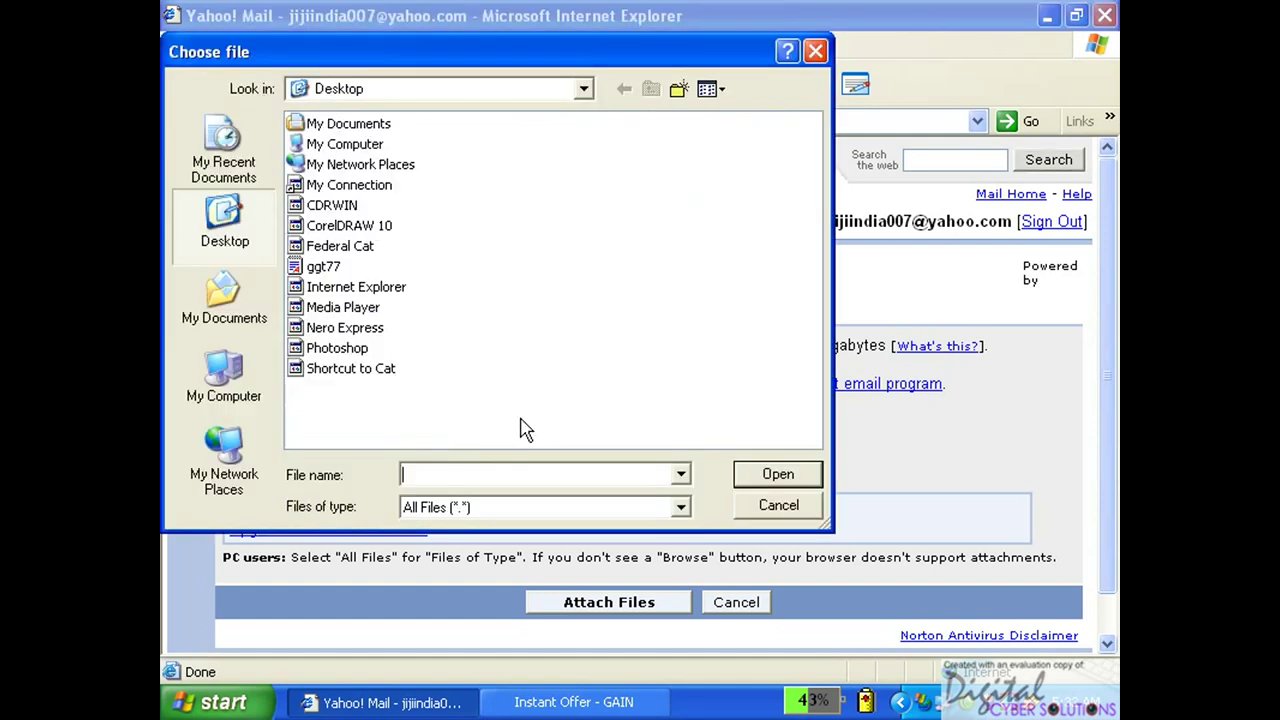
{"action": "left_click", "coordinate": [455, 93]}
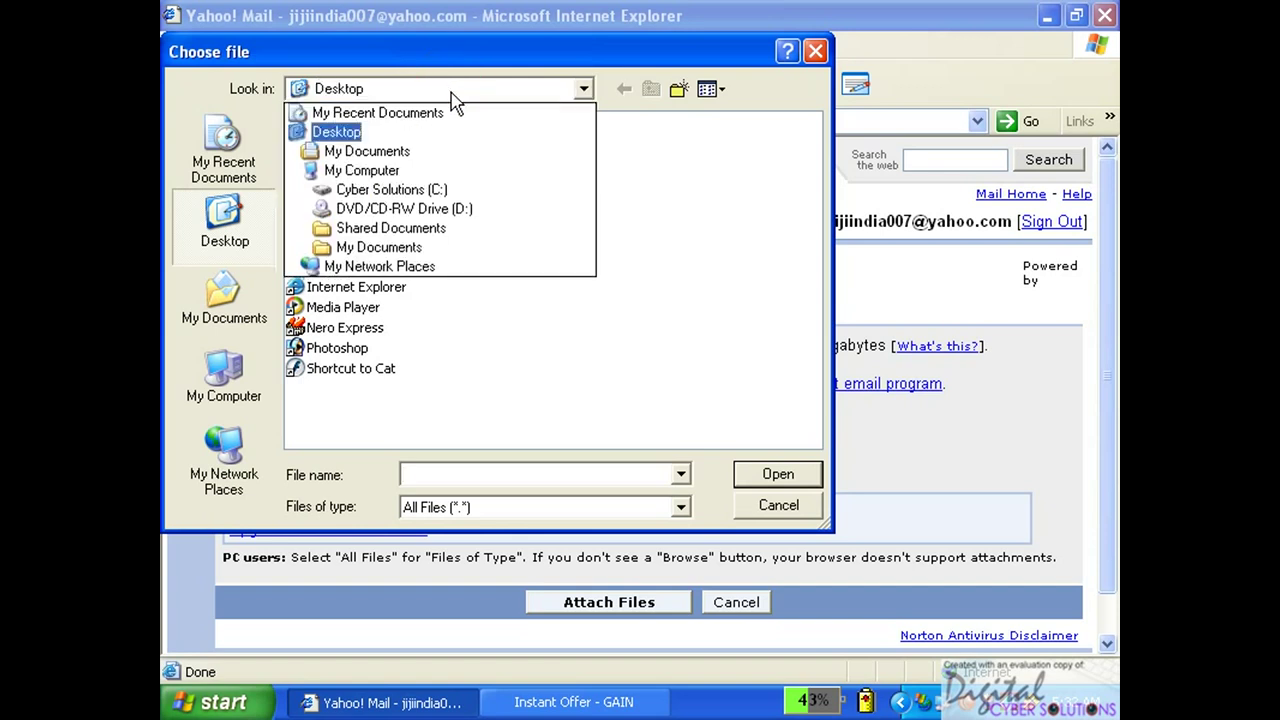
{"action": "left_click", "coordinate": [445, 192]}
{"action": "left_click", "coordinate": [445, 193]}
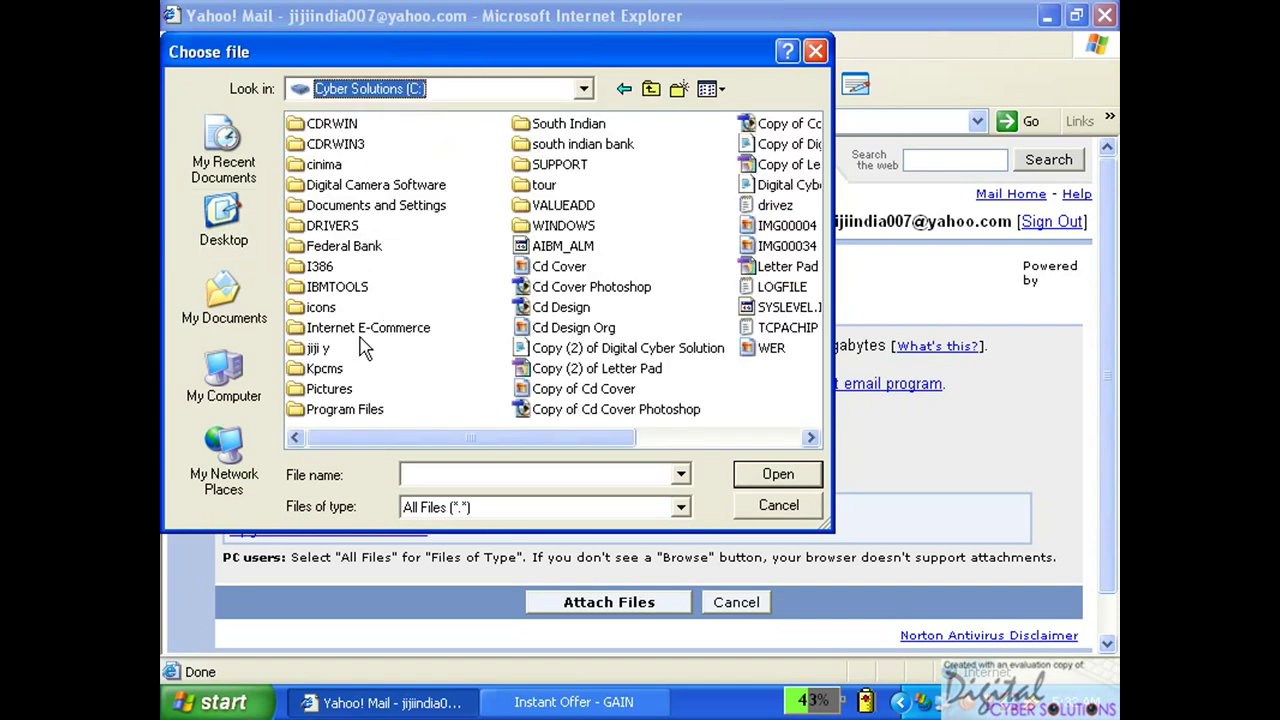
{"action": "left_click", "coordinate": [566, 268]}
{"action": "left_click", "coordinate": [765, 478]}
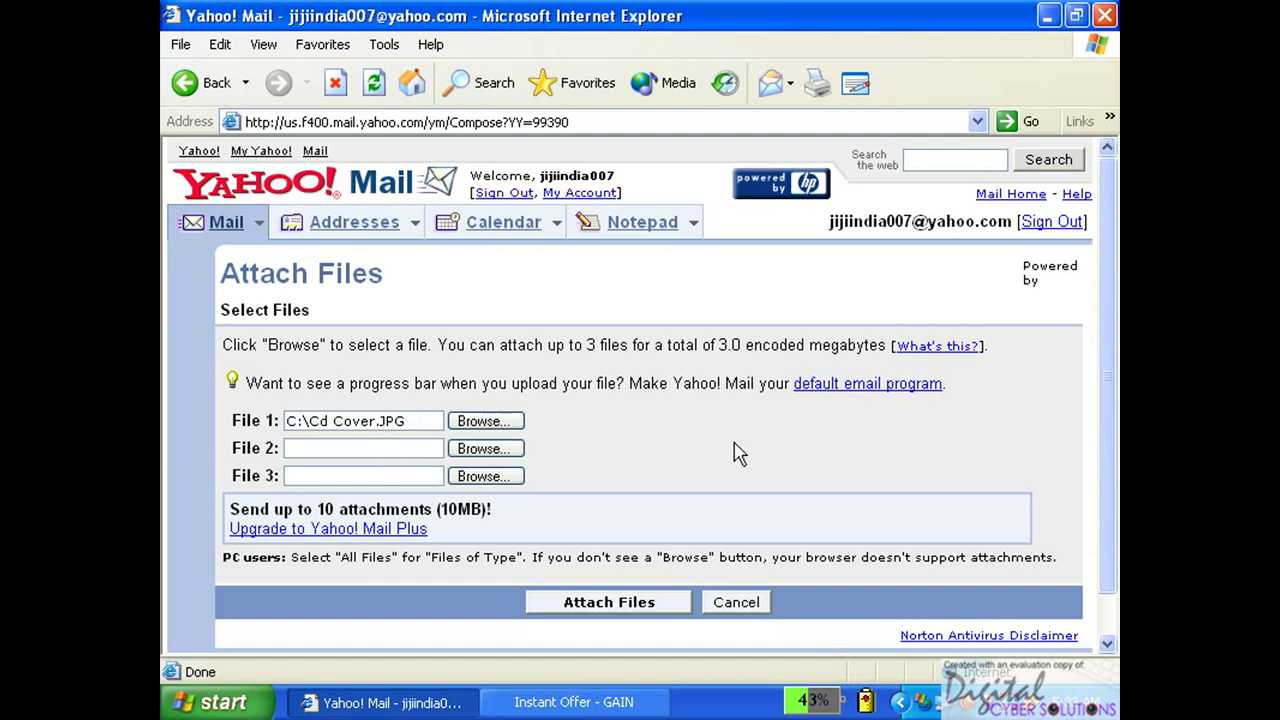
{"action": "left_click_drag", "start_coordinate": [1107, 418], "coordinate": [1107, 460]}
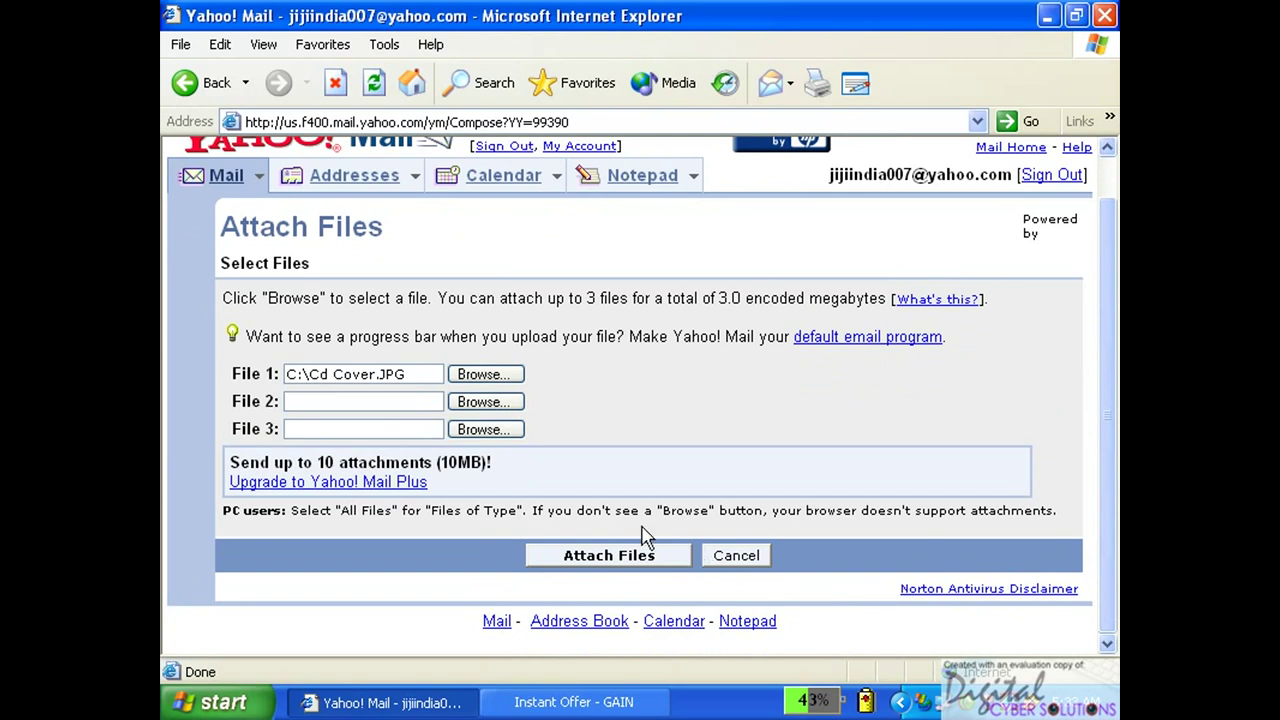
Attach the chosen Cd Cover.JPG file to the message.
{"action": "left_click", "coordinate": [638, 565]}
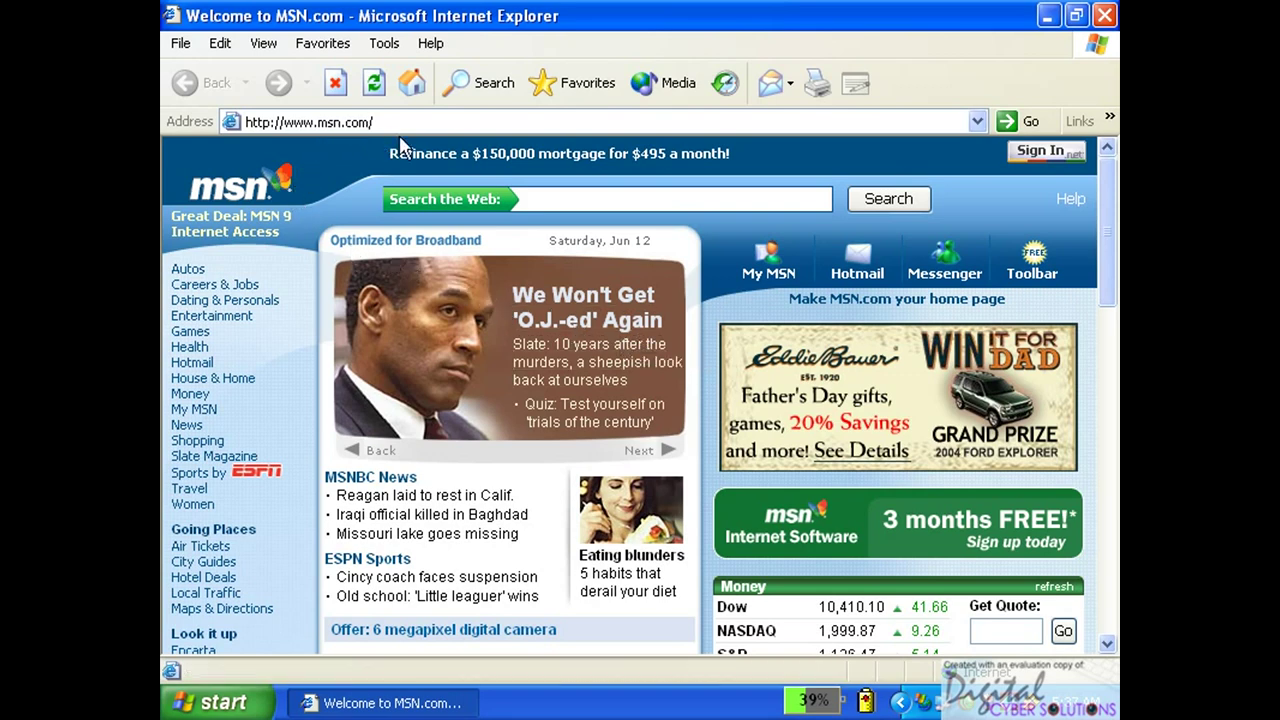
Search the web on MSN for 'cdrwin'.
{"action": "left_click", "coordinate": [548, 198]}
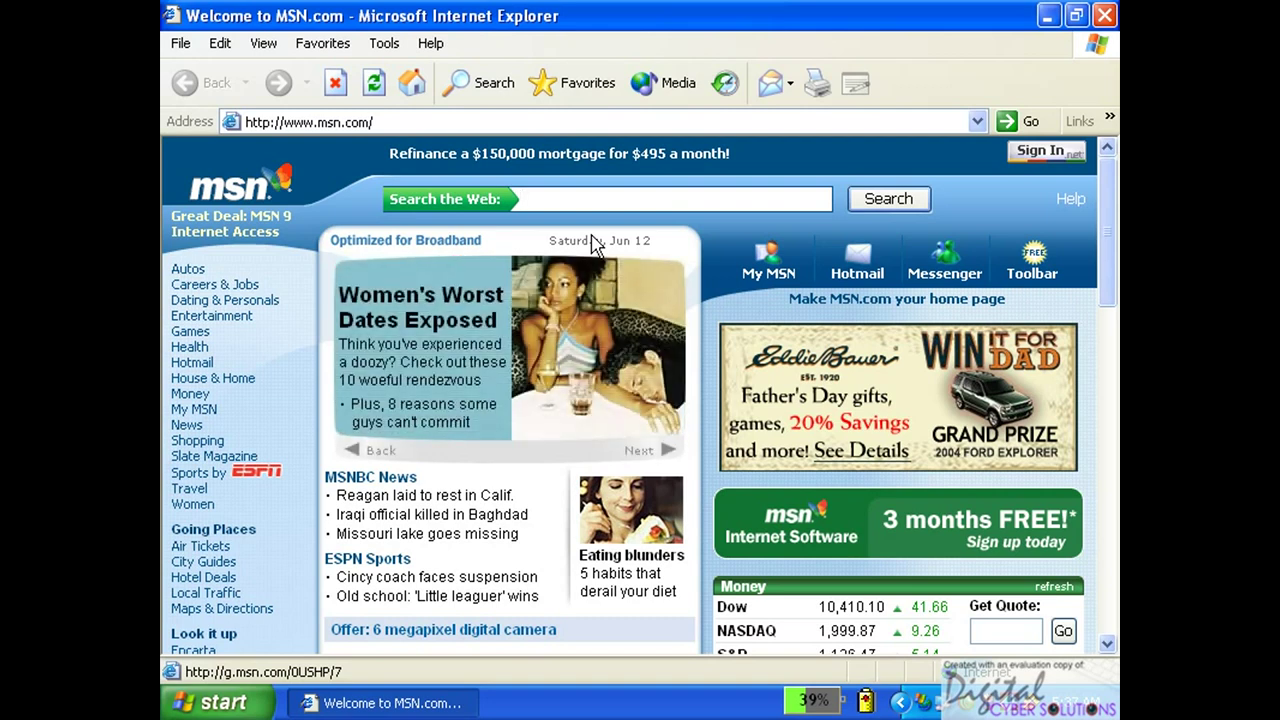
{"action": "type", "text": "cd"}
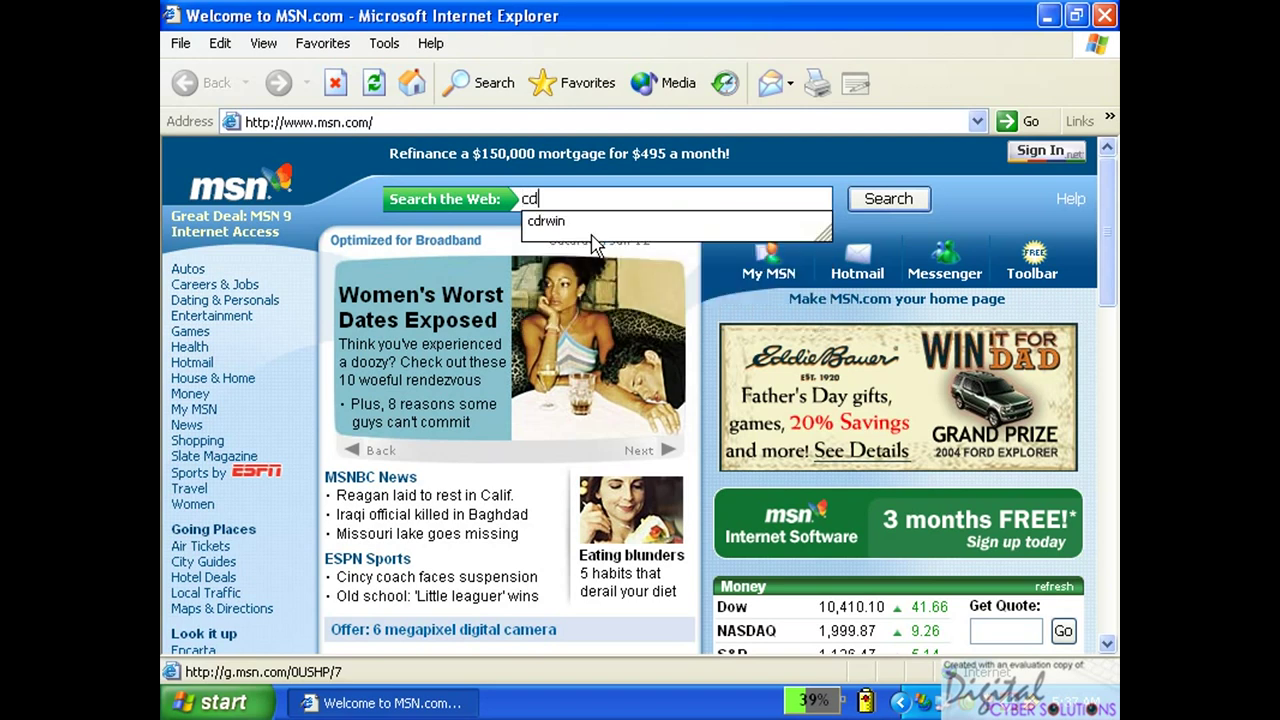
{"action": "type", "text": "rwin"}
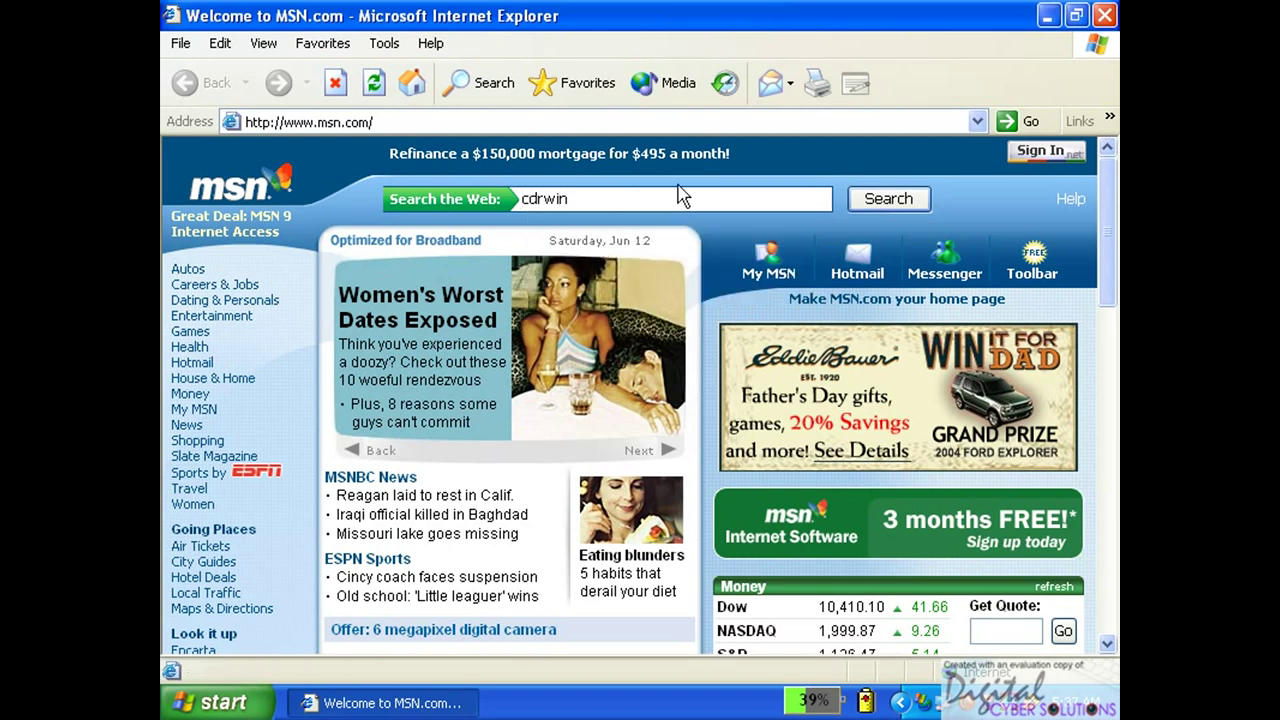
{"action": "left_click", "coordinate": [890, 205]}
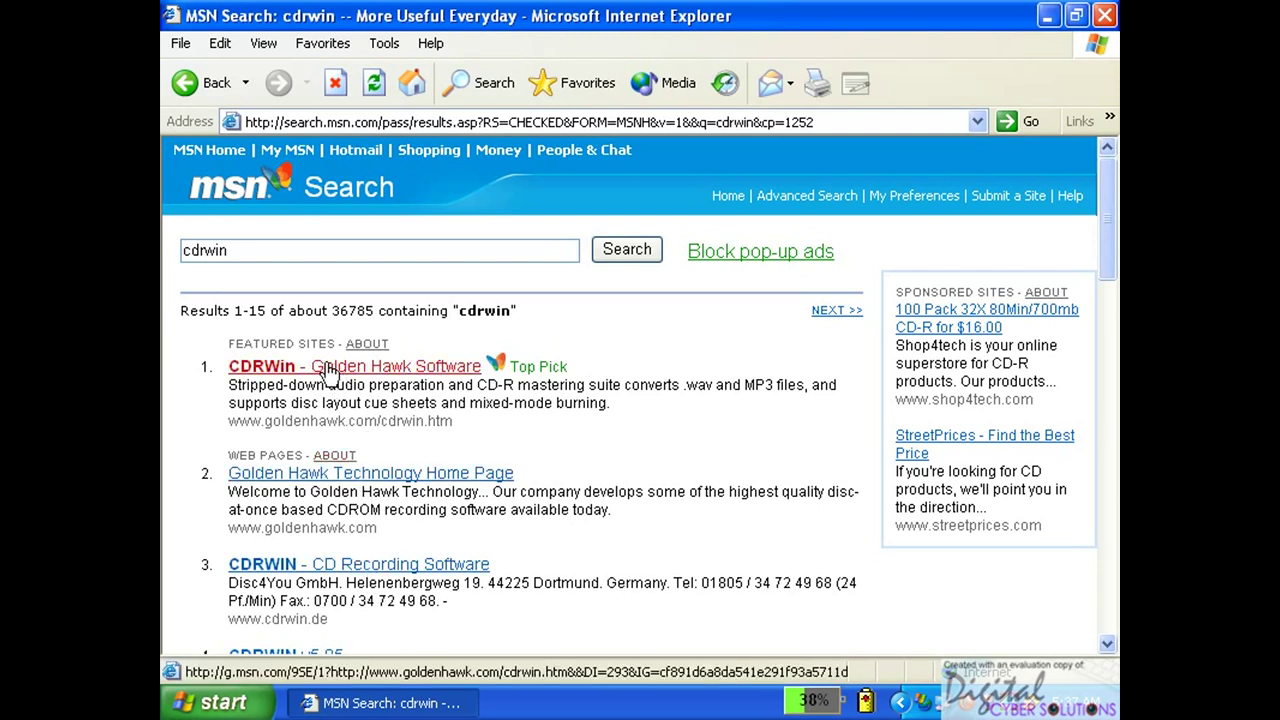
Open the CDRWIN - Golden Hawk Software result and its Ordering Information link.
{"action": "left_click", "coordinate": [272, 372]}
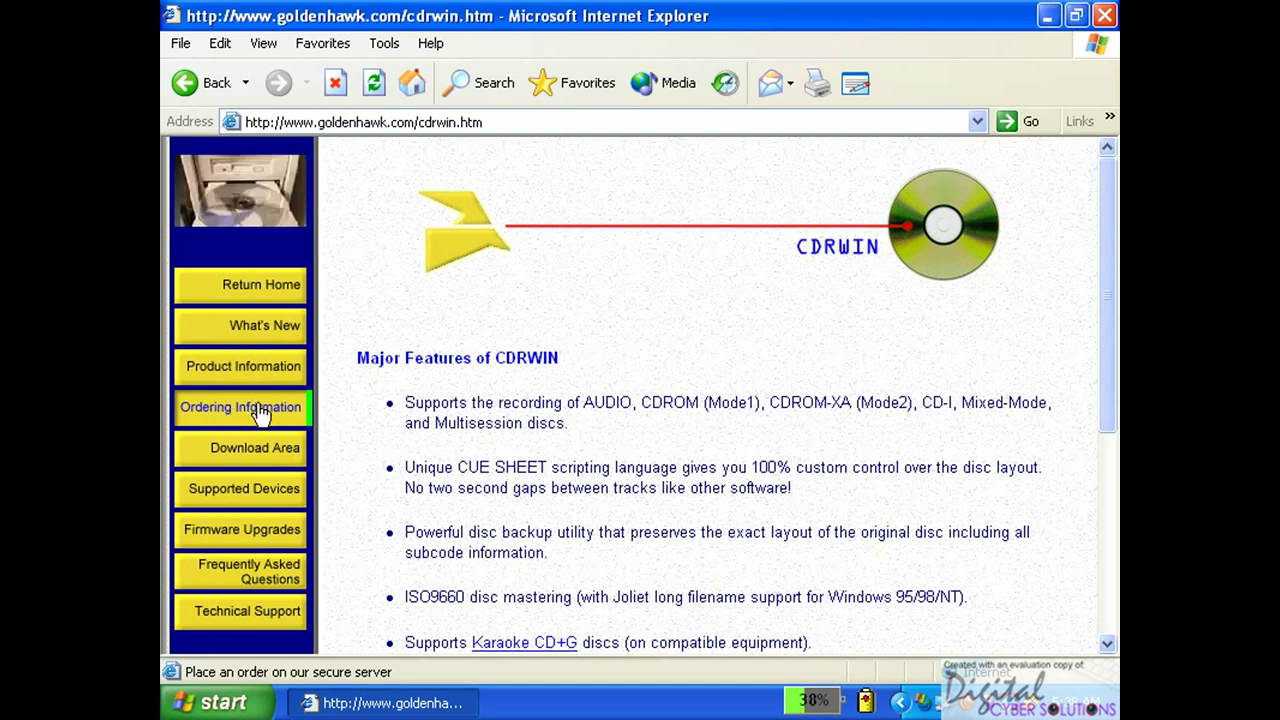
{"action": "left_click", "coordinate": [258, 410]}
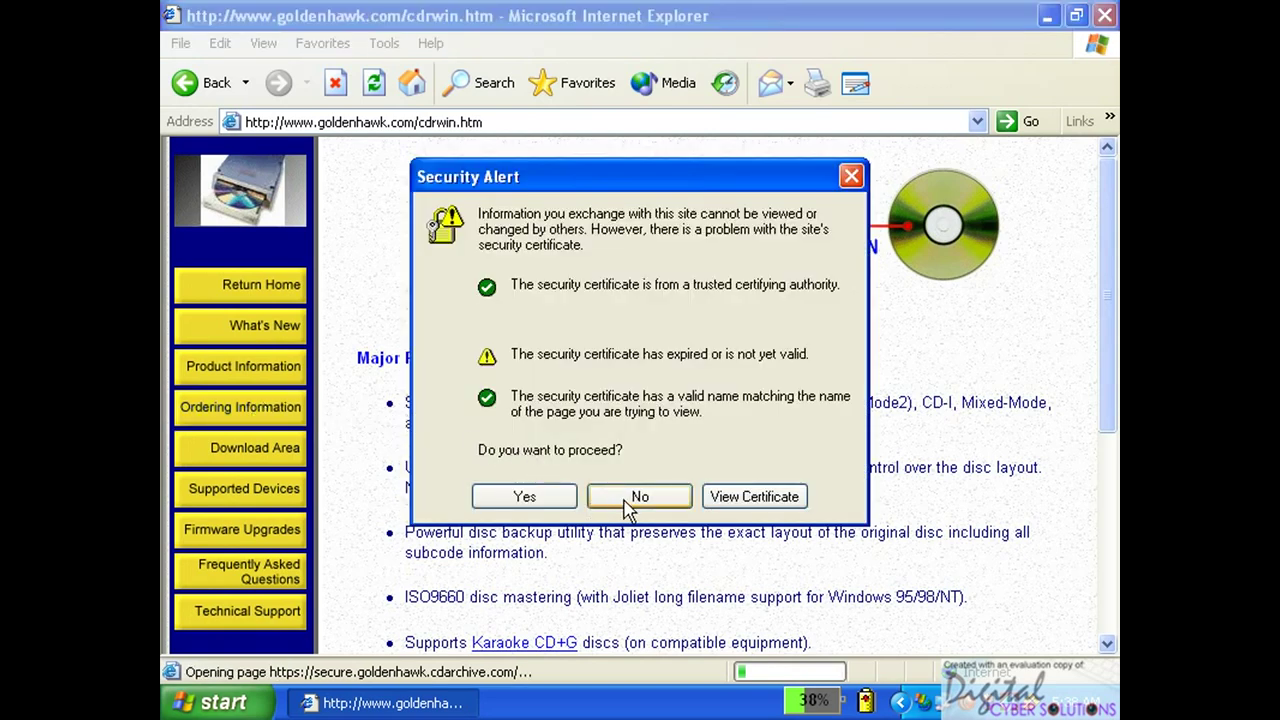
Accept the security certificate warning and scroll the ordering page down to the accepted card logos.
{"action": "left_click", "coordinate": [527, 500]}
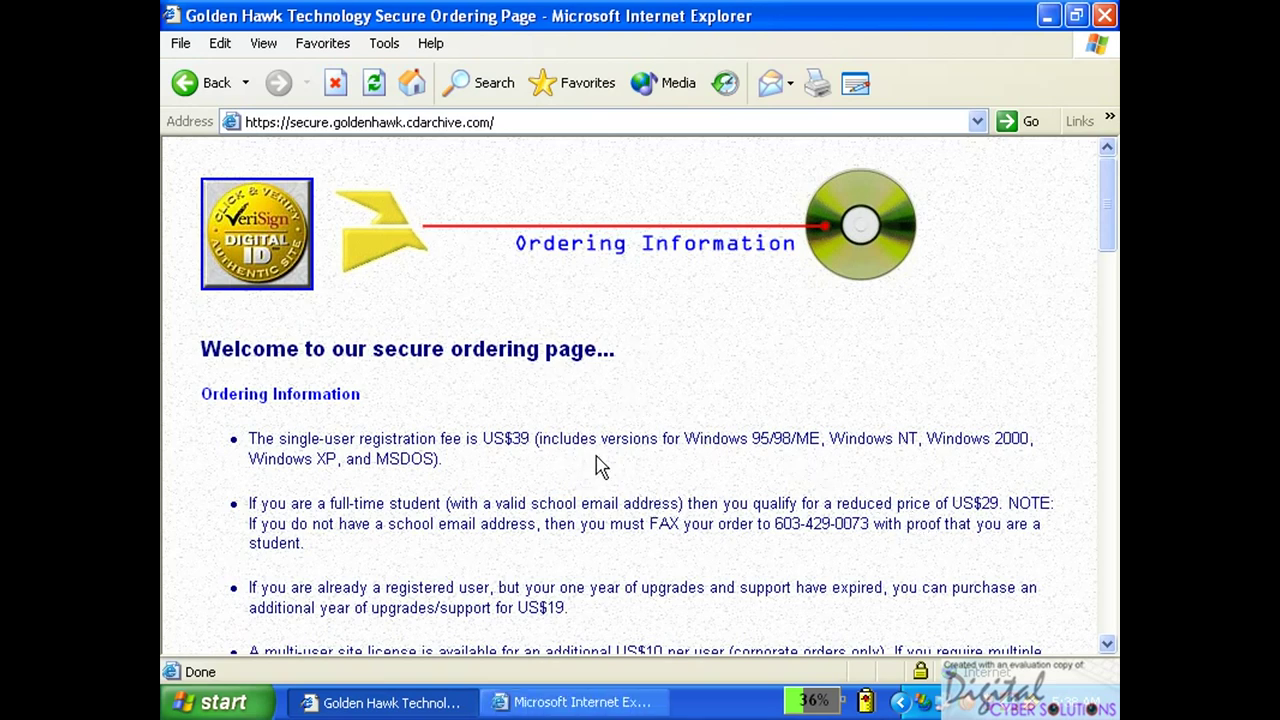
{"action": "left_click", "coordinate": [1107, 645]}
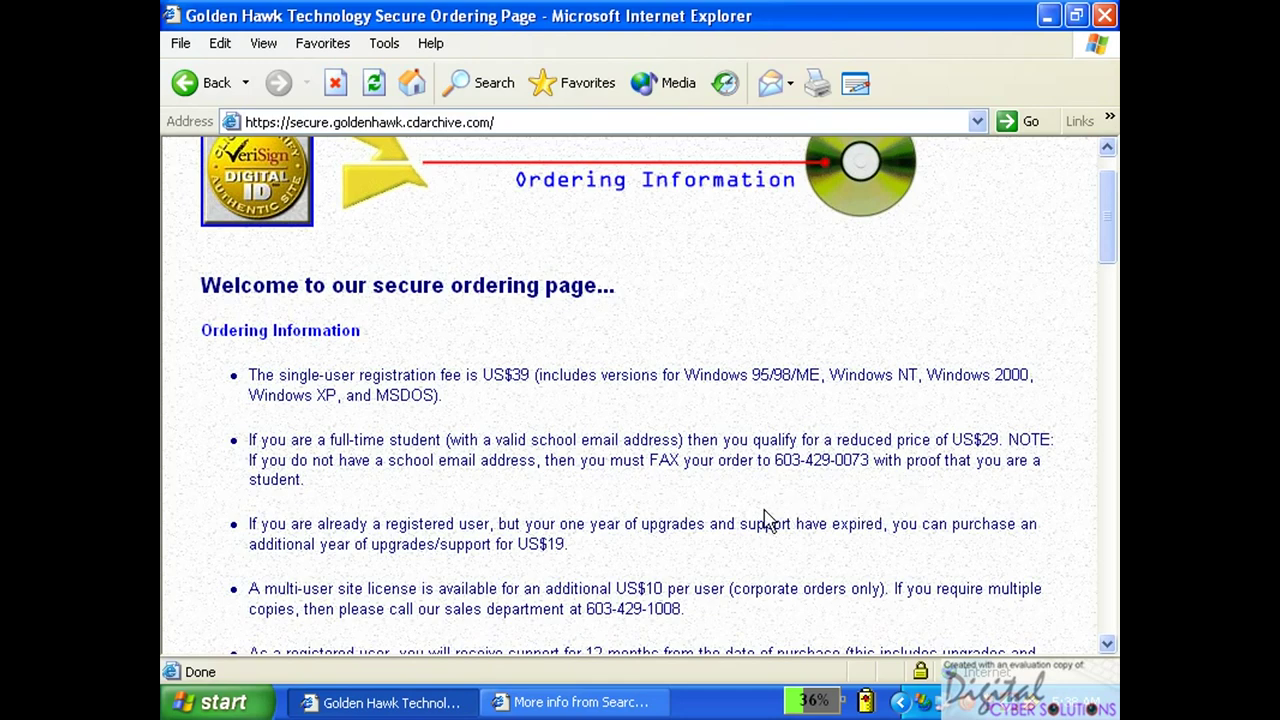
{"action": "left_click_drag", "start_coordinate": [1104, 647], "coordinate": [1110, 648]}
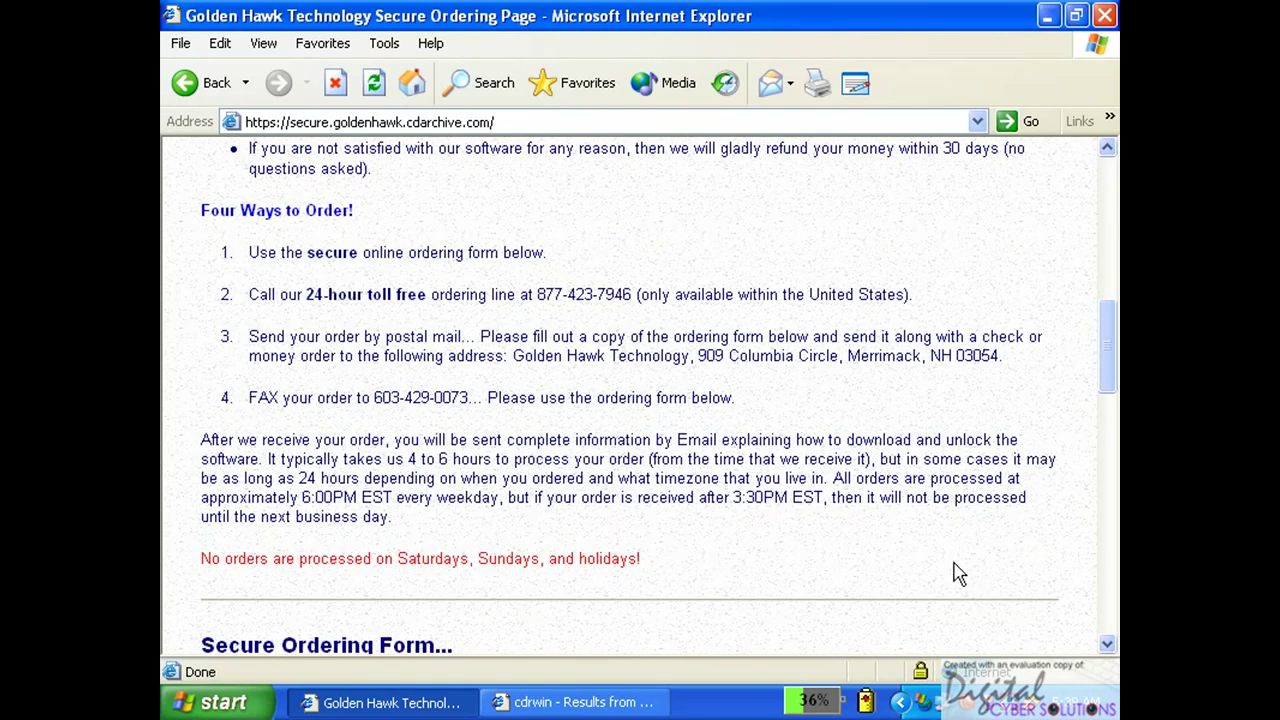
{"action": "left_click", "coordinate": [1110, 648]}
{"action": "left_click", "coordinate": [1110, 648]}
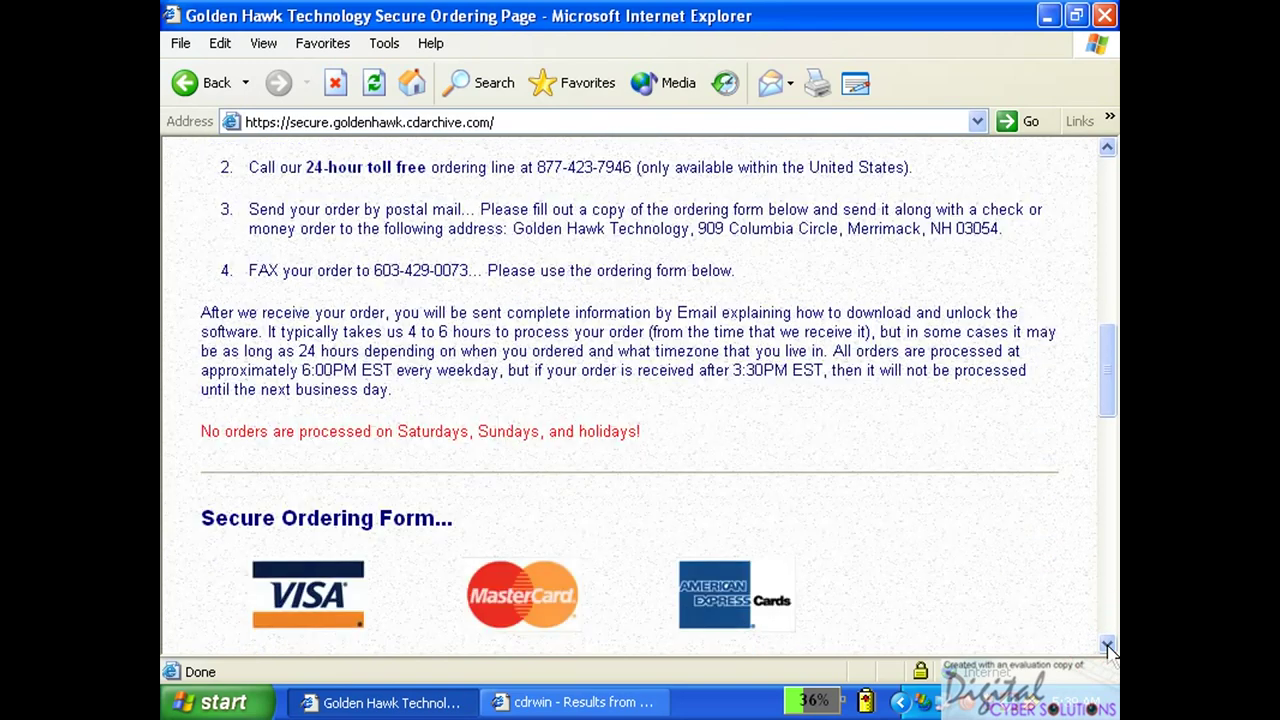
{"action": "left_click", "coordinate": [1108, 648]}
Scroll past the Product Price List to the Registration Information and credit card fields.
{"action": "left_click", "coordinate": [1108, 648]}
{"action": "left_click", "coordinate": [1108, 648]}
{"action": "left_click", "coordinate": [1108, 648]}
{"action": "left_click", "coordinate": [1108, 648]}
{"action": "left_click", "coordinate": [1108, 648]}
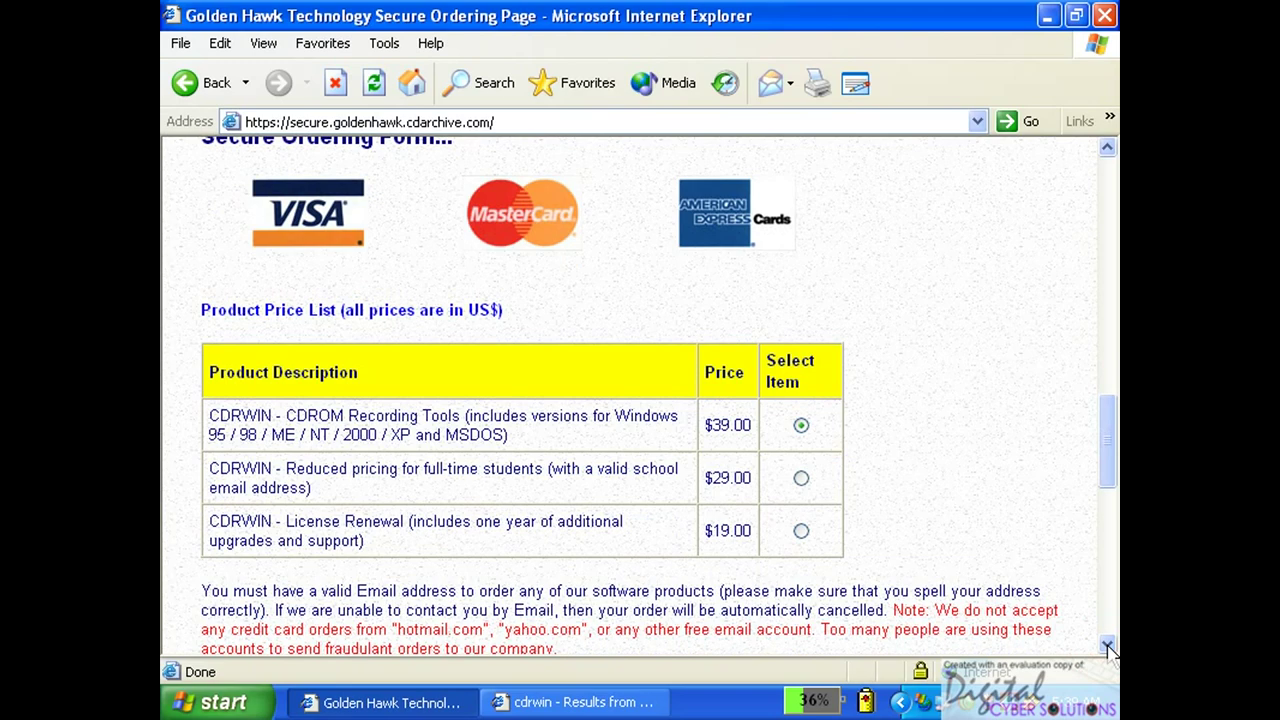
{"action": "left_click", "coordinate": [1108, 648]}
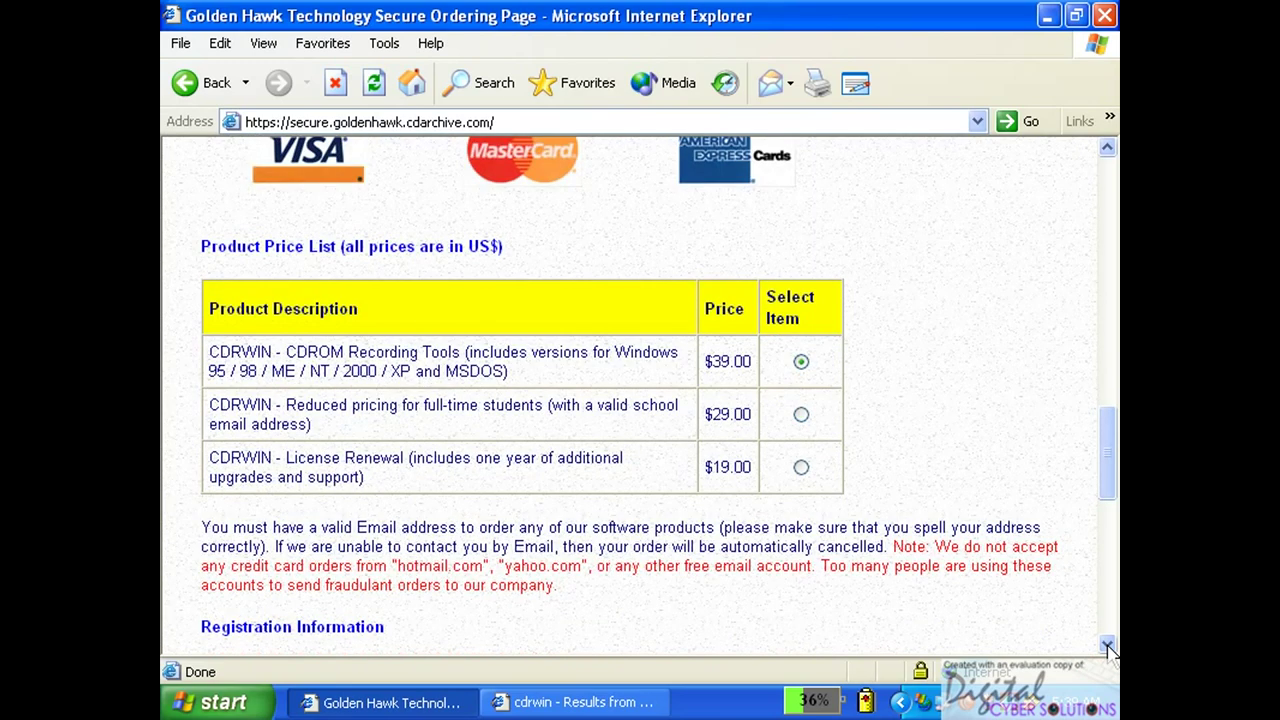
{"action": "left_click", "coordinate": [1108, 648]}
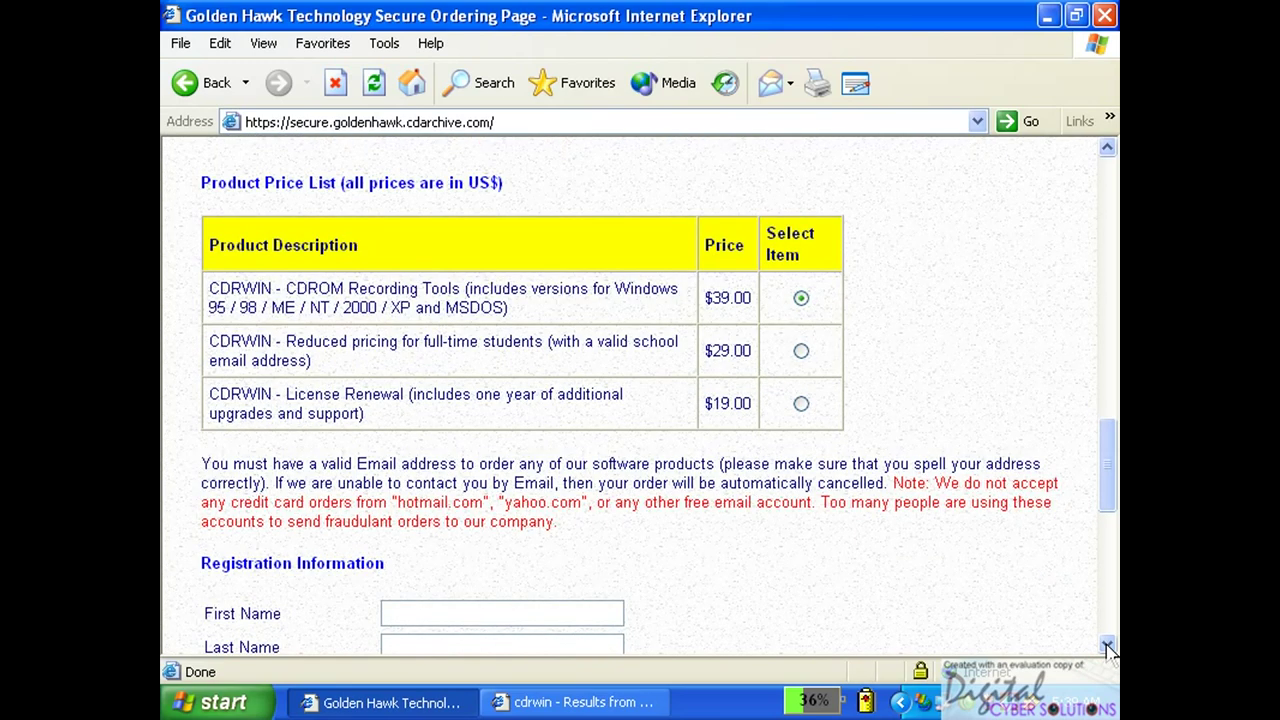
{"action": "left_click", "coordinate": [1108, 648]}
{"action": "left_click", "coordinate": [1108, 648]}
Scroll to the billing fields and set Credit Card Type to Visa.
{"action": "left_click", "coordinate": [1108, 648]}
{"action": "left_click", "coordinate": [1108, 648]}
{"action": "left_click", "coordinate": [1108, 648]}
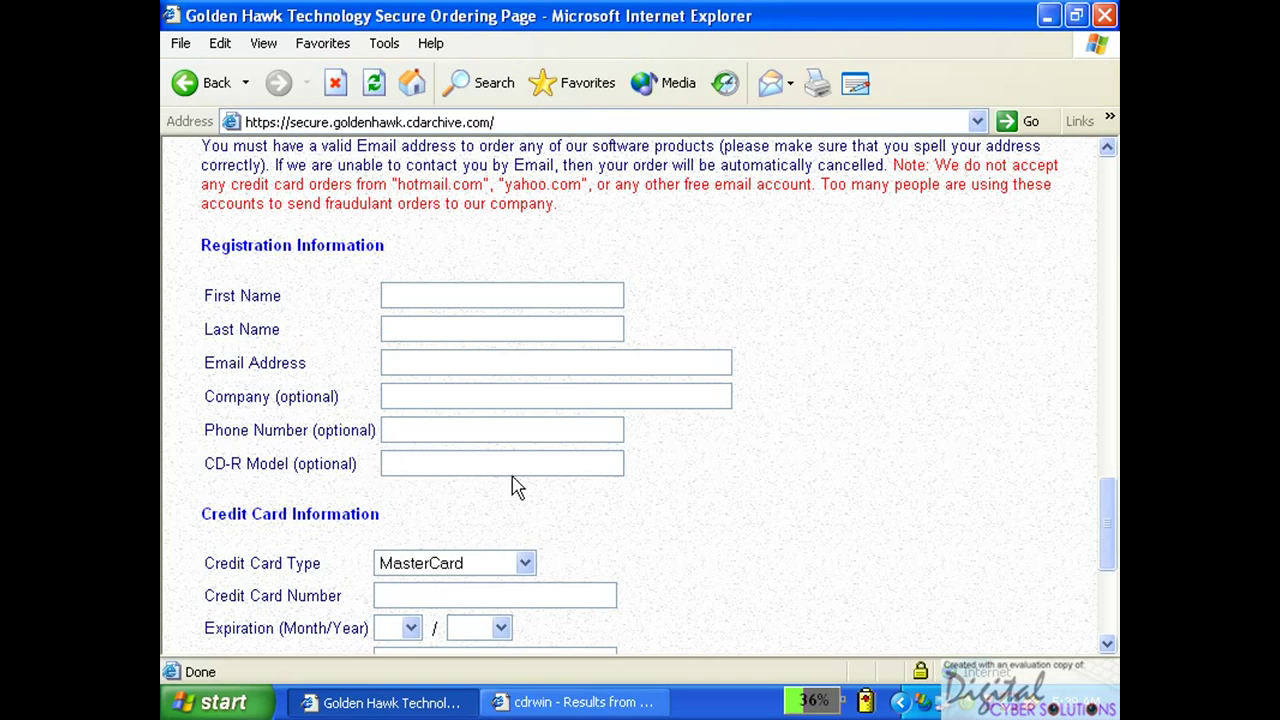
{"action": "left_click", "coordinate": [1107, 645]}
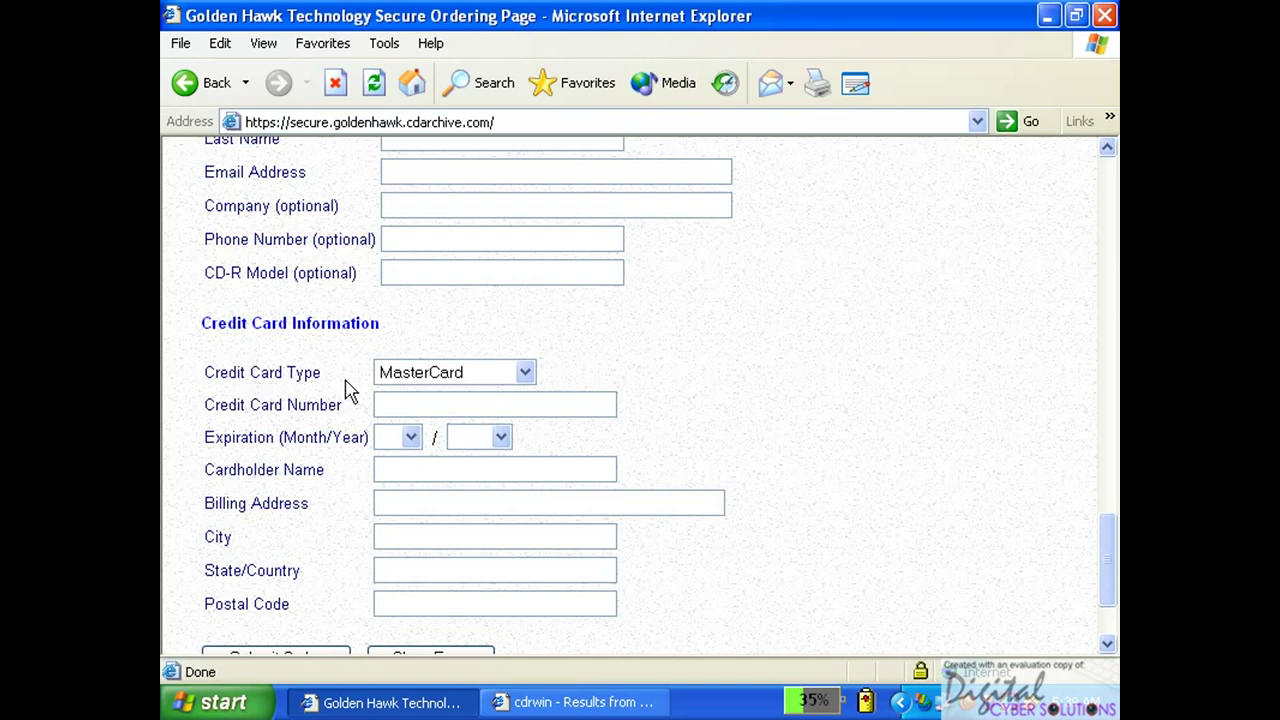
{"action": "left_click", "coordinate": [525, 374]}
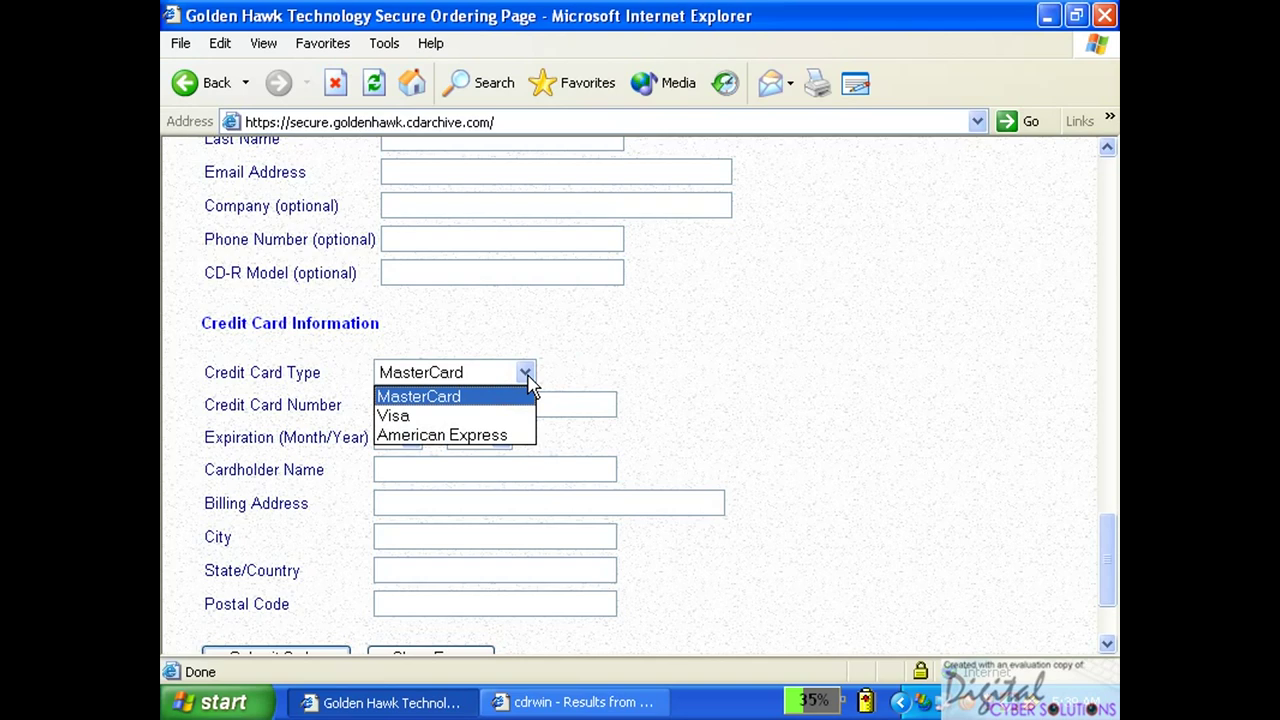
{"action": "left_click", "coordinate": [468, 416]}
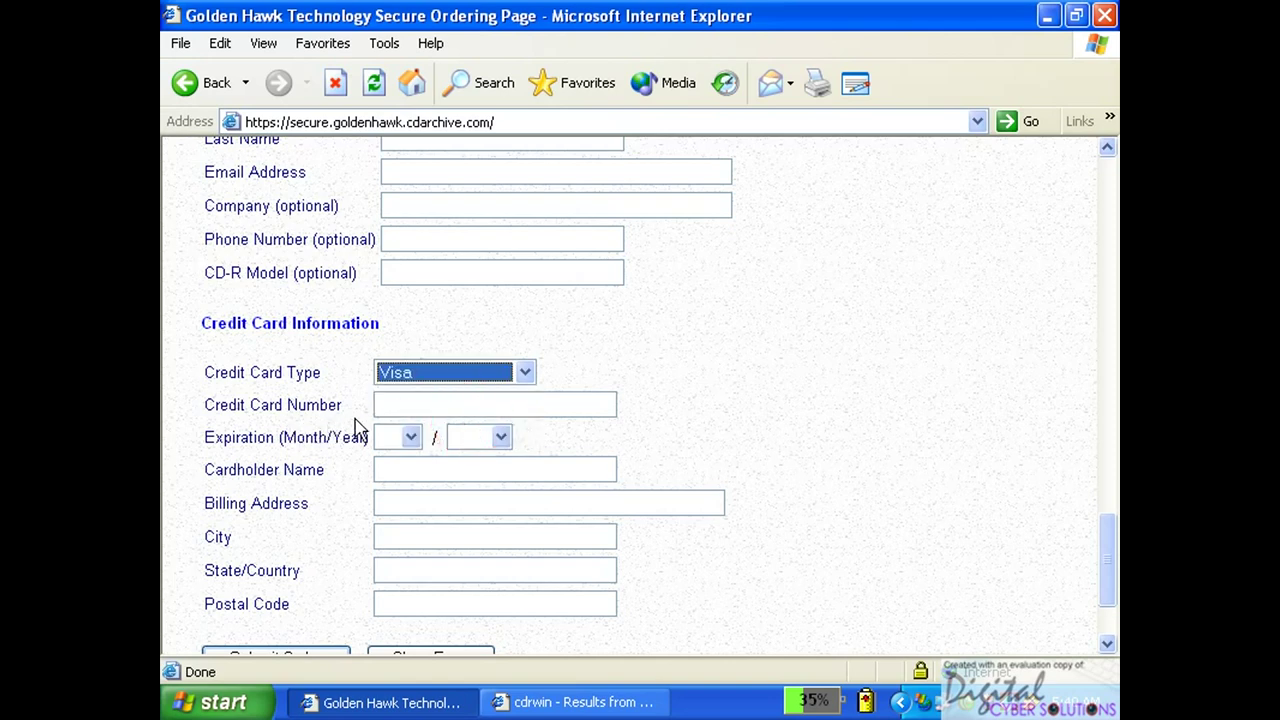
Submit the still-empty order form from the bottom of the page.
{"action": "left_click", "coordinate": [418, 402]}
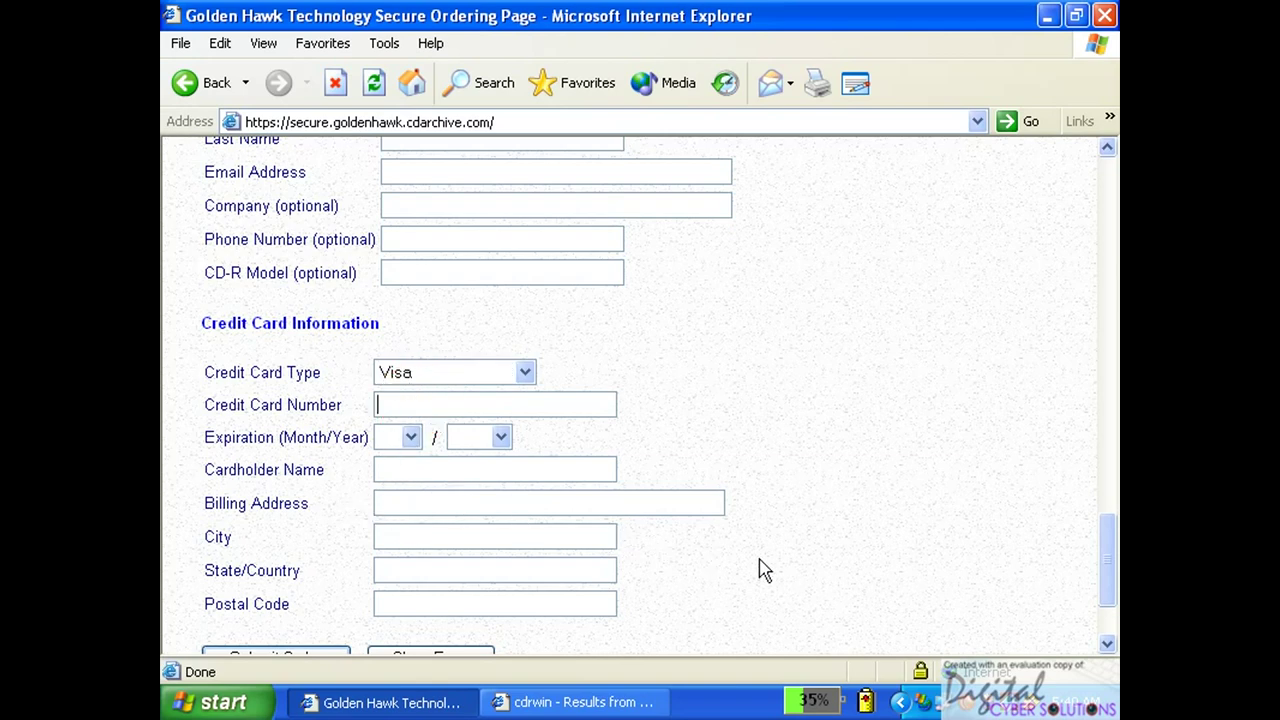
{"action": "left_click", "coordinate": [1108, 644]}
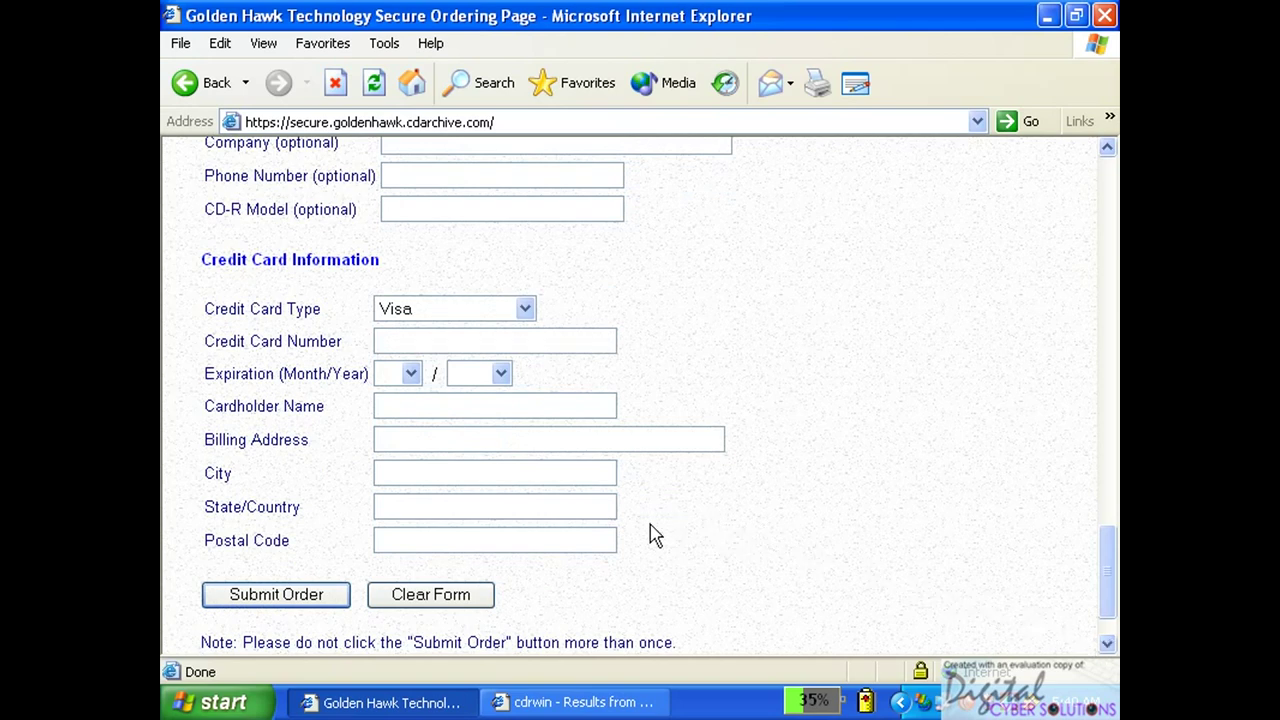
{"action": "left_click", "coordinate": [298, 600]}
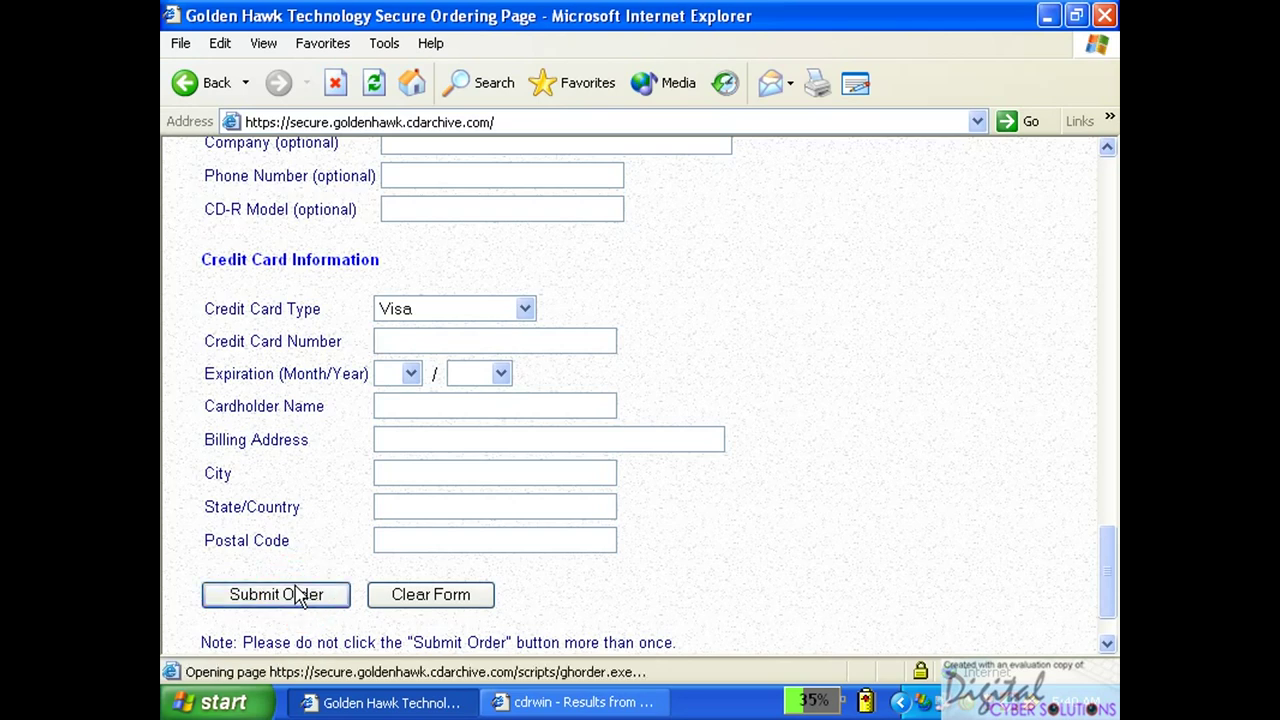